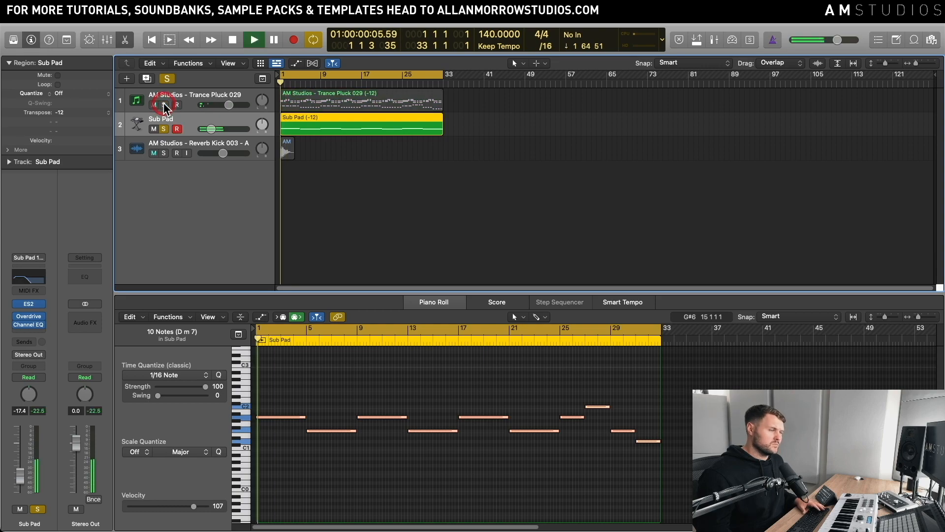
# - Stop playback and take the Sub Pad and Reverb Kick tracks out of solo
pyautogui.press('space')
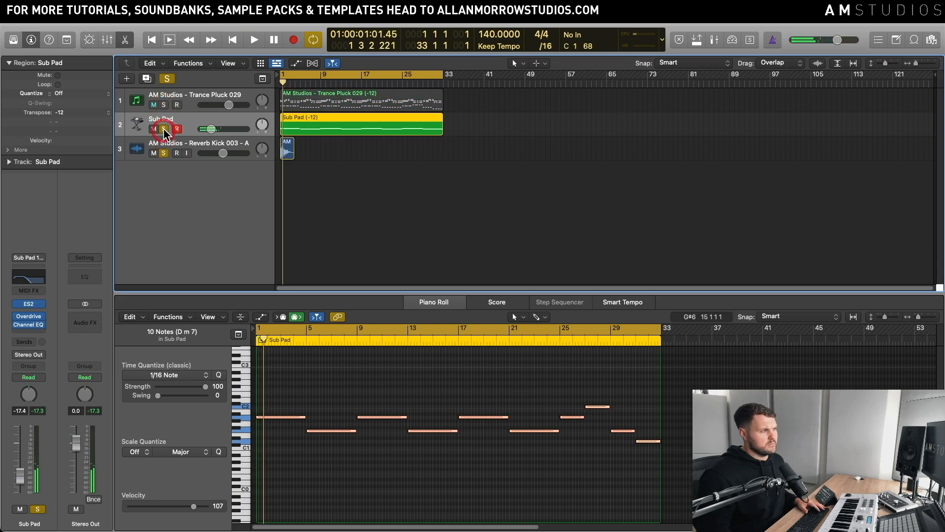
pyautogui.click(163, 129)
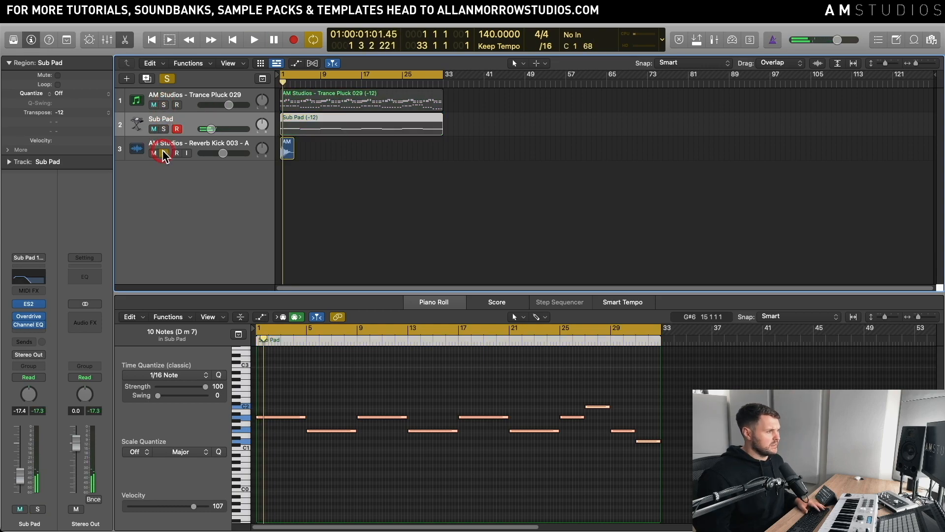
# - Turn off the built-in reverb in the Trance Pluck 029 track's Sylenth1 and close the synth window
pyautogui.click(195, 93)
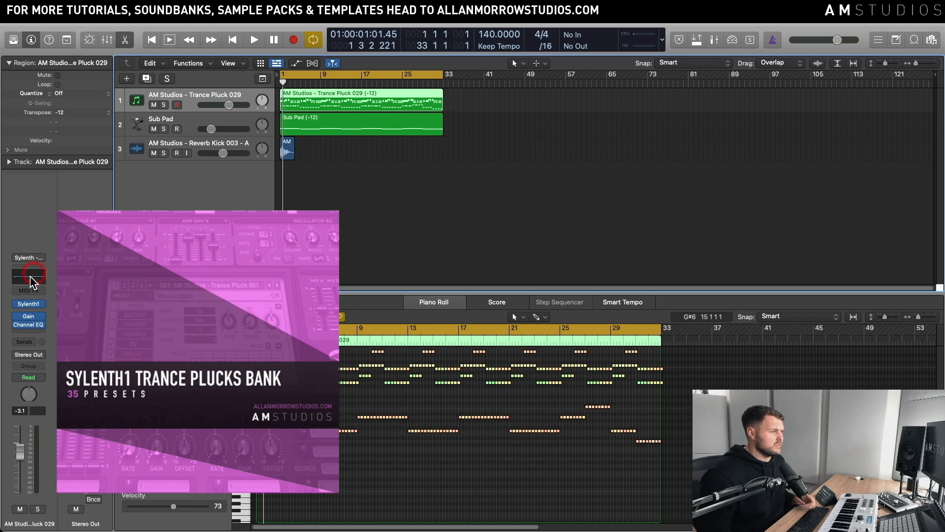
pyautogui.click(27, 303)
pyautogui.moveTo(704, 49); pyautogui.dragTo(668, 72)
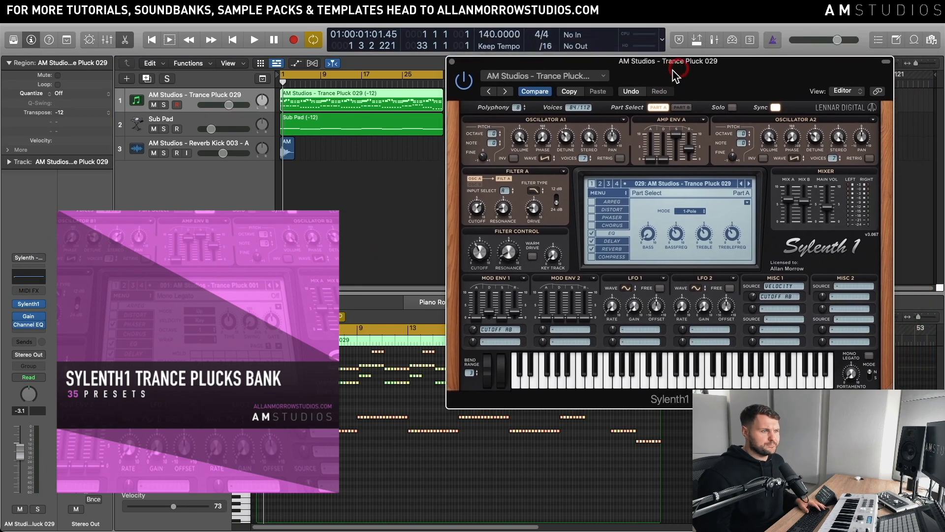
pyautogui.click(613, 239)
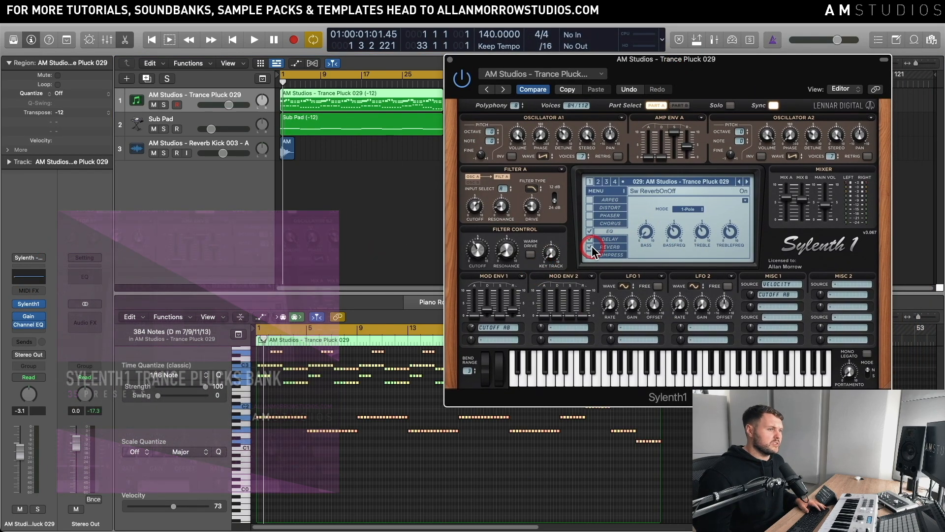
pyautogui.click(589, 247)
pyautogui.moveTo(719, 75); pyautogui.dragTo(736, 72)
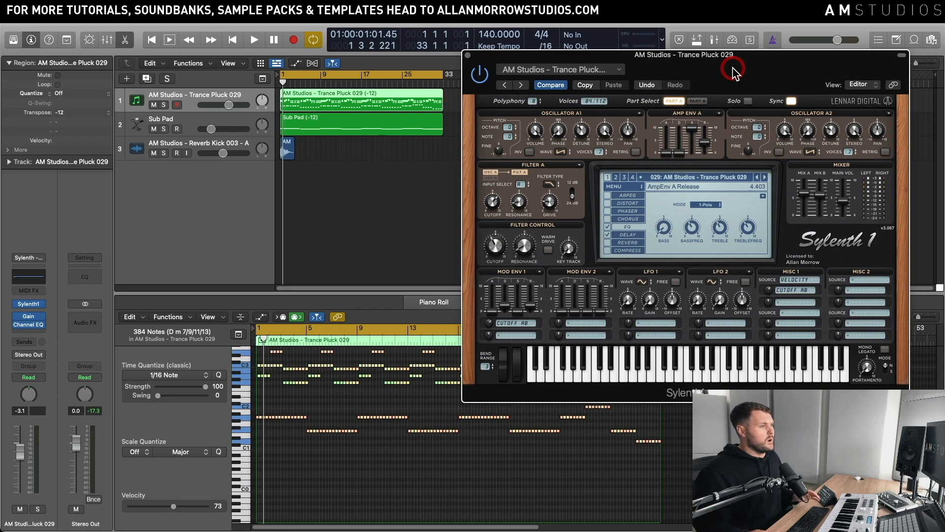
pyautogui.moveTo(733, 71); pyautogui.dragTo(717, 71)
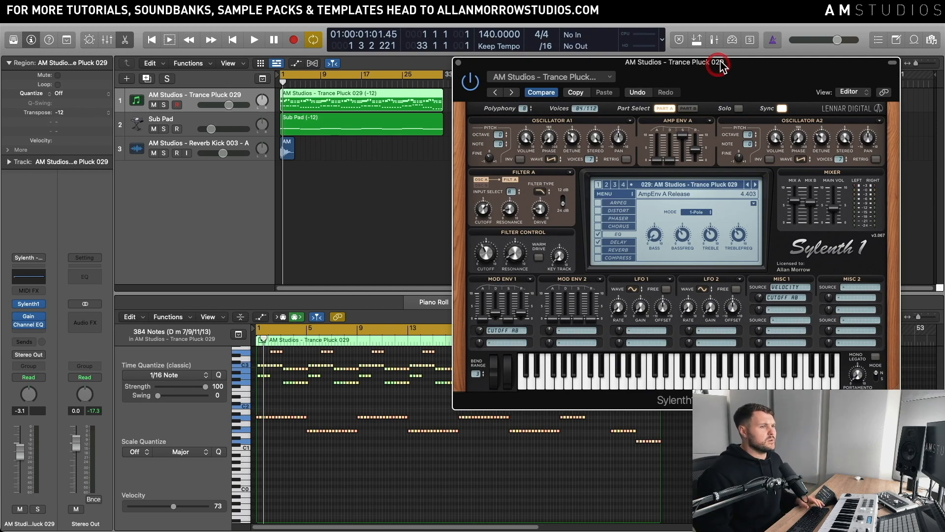
pyautogui.moveTo(720, 64); pyautogui.dragTo(735, 75)
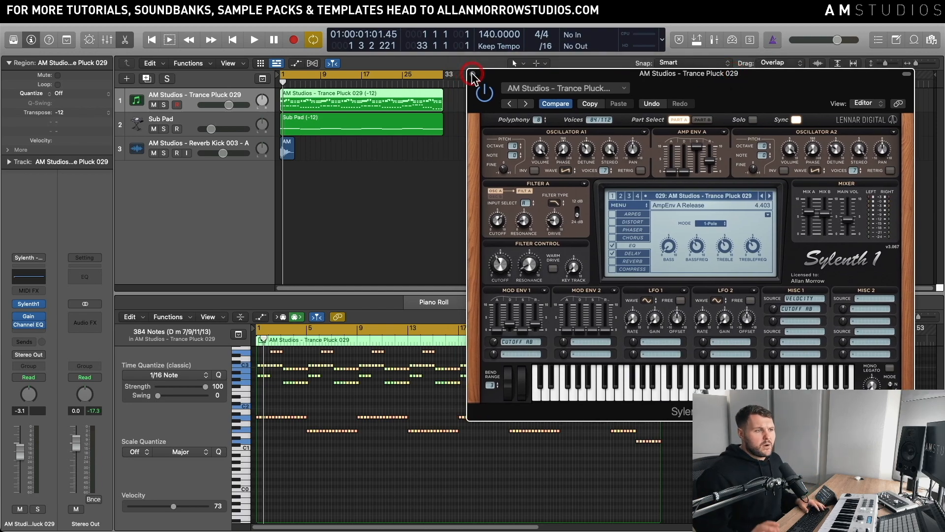
pyautogui.click(473, 75)
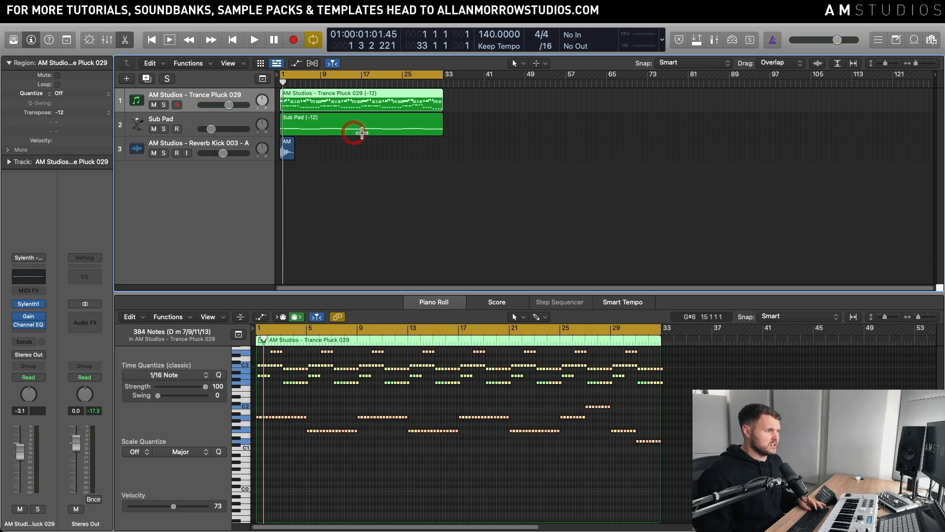
# - Duplicate the Trance Pluck 029 track, copy its region onto the duplicate, and add a send to Bus 10 on it
pyautogui.press('super+d')
pyautogui.moveTo(371, 110); pyautogui.dragTo(374, 129)
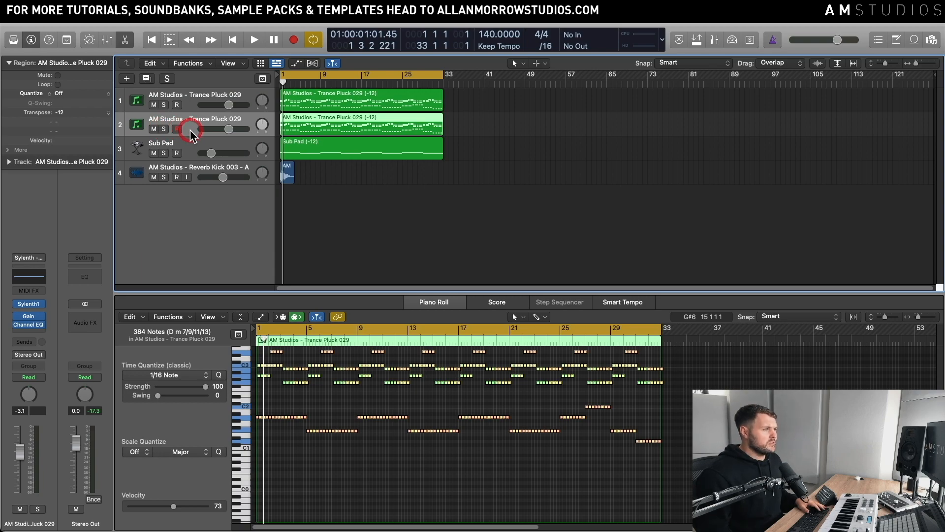
pyautogui.click(29, 341)
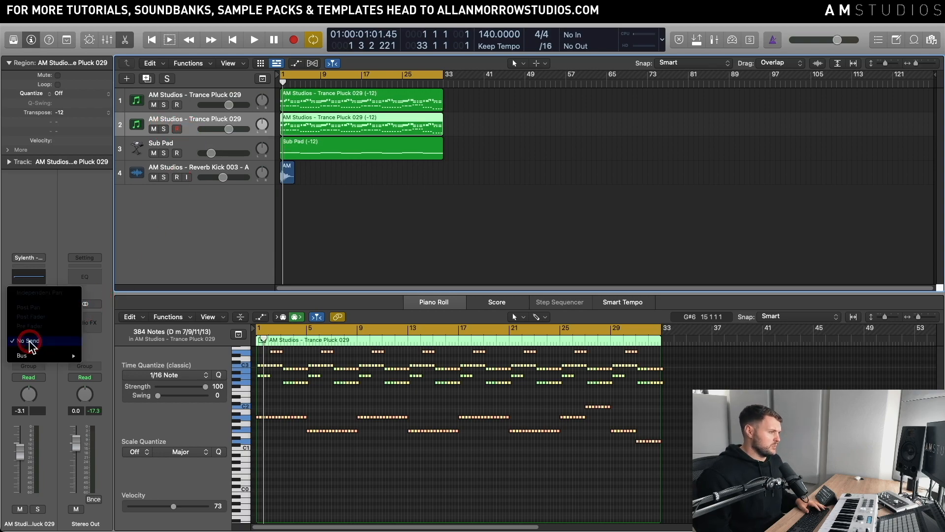
pyautogui.moveTo(29, 355)
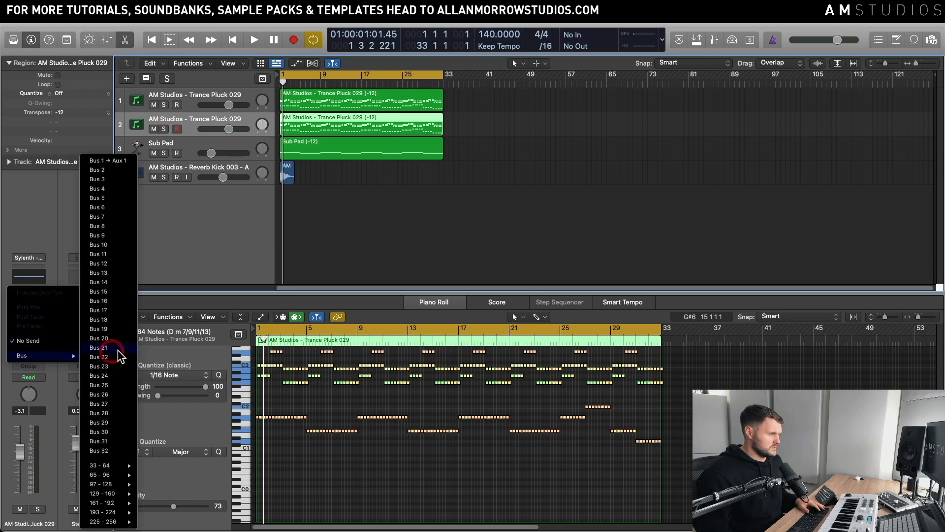
pyautogui.click(123, 244)
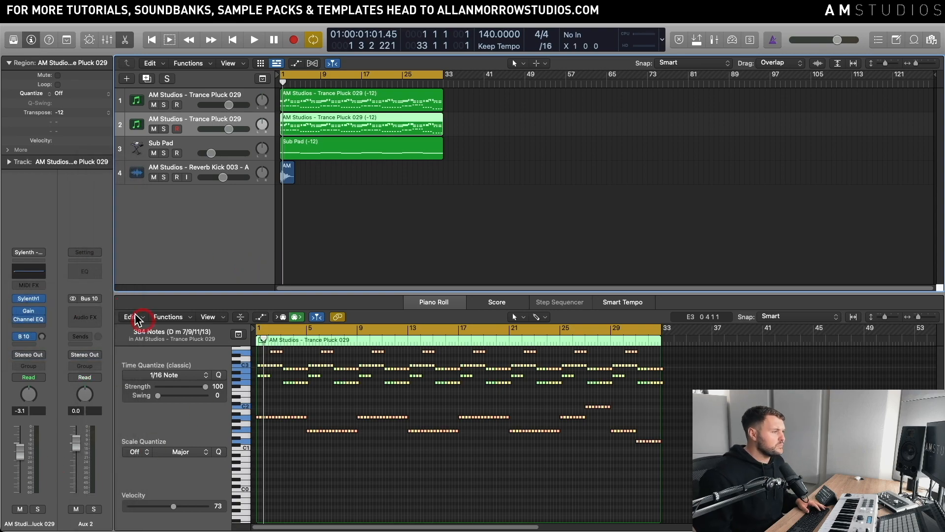
# - Insert the ArtsAcoustic Reverb plug-in on the Bus 10 aux channel and move its window clear of the tracks
pyautogui.click(91, 316)
pyautogui.scroll(-3, 109, 492)
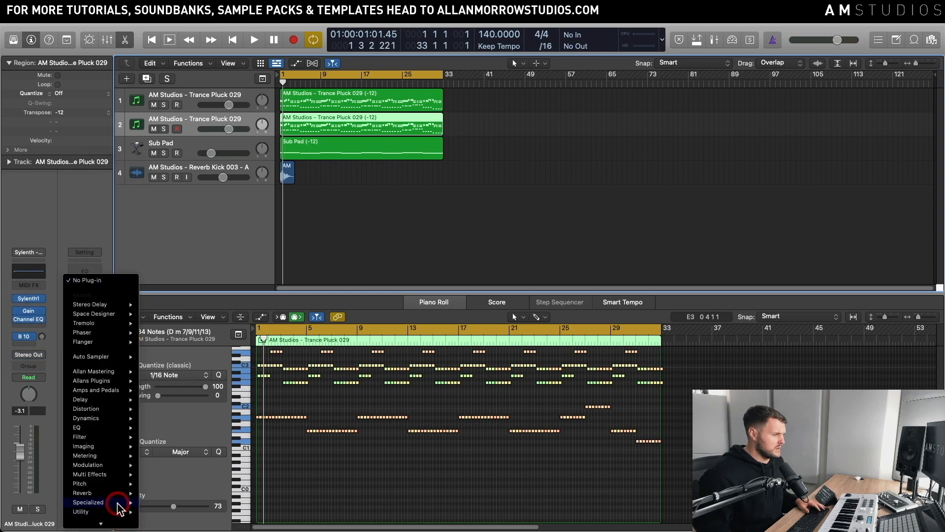
pyautogui.moveTo(93, 512)
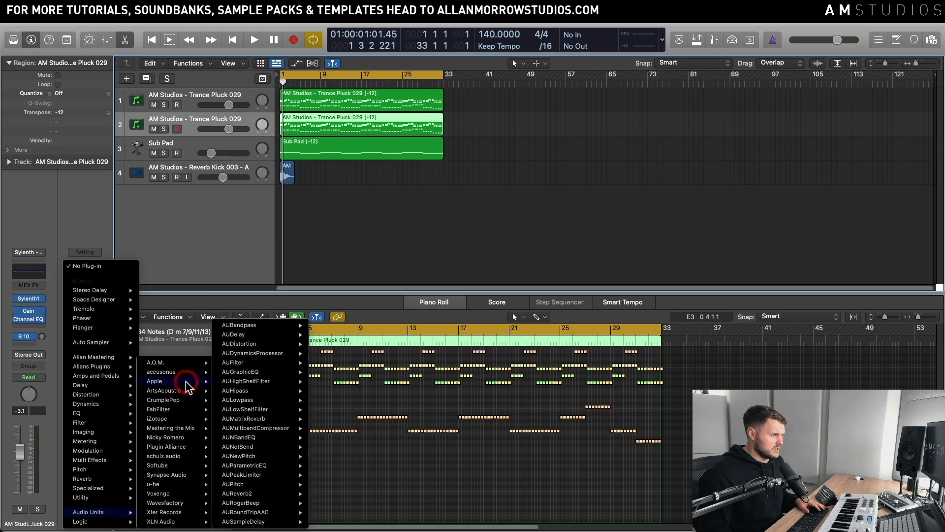
pyautogui.moveTo(185, 390)
pyautogui.moveTo(251, 390)
pyautogui.click(315, 390)
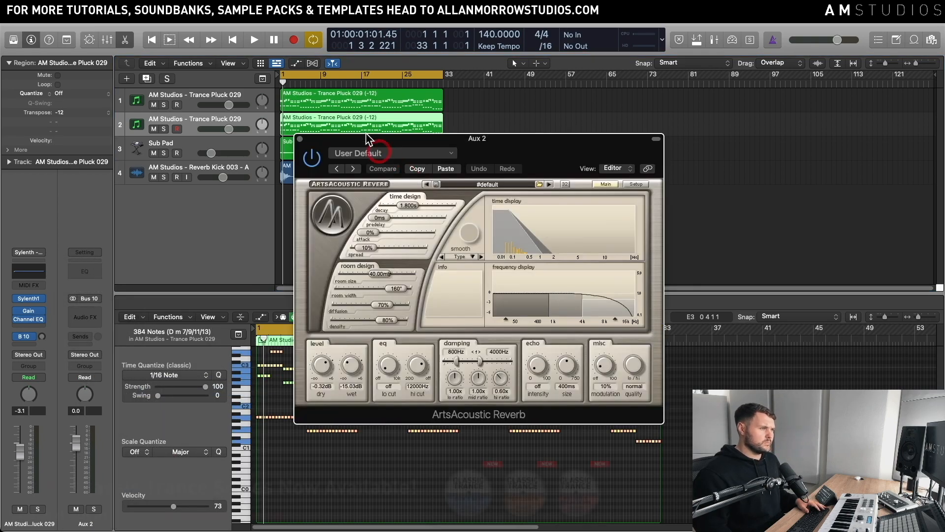
pyautogui.moveTo(479, 140); pyautogui.dragTo(667, 114)
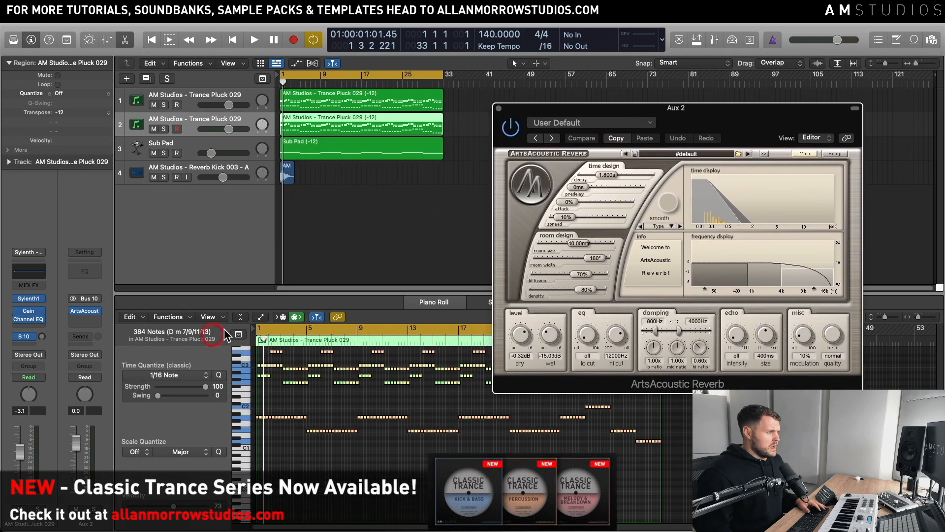
# - Set the duplicate track's Bus 10 send to its default level and mute the reverb's dry level
pyautogui.click(43, 339)
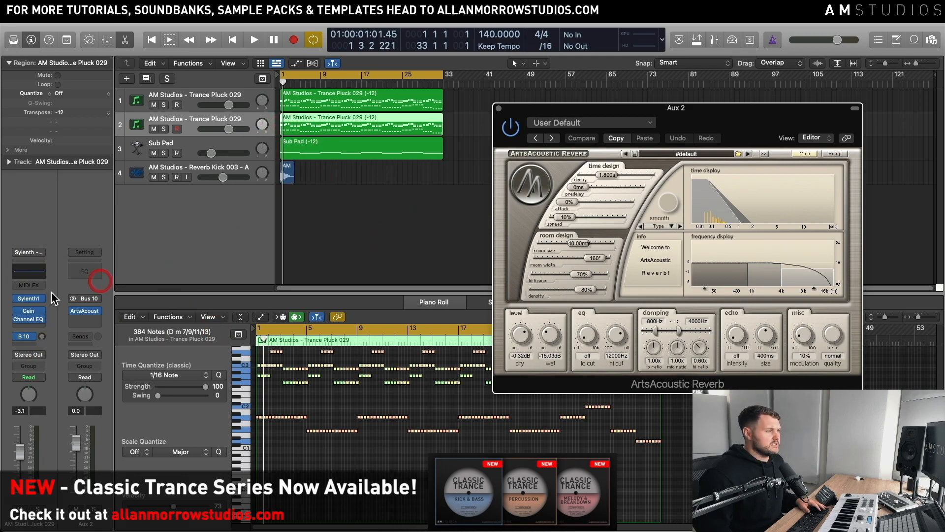
pyautogui.keyDown('alt'); pyautogui.click(42, 337); pyautogui.keyUp('alt')
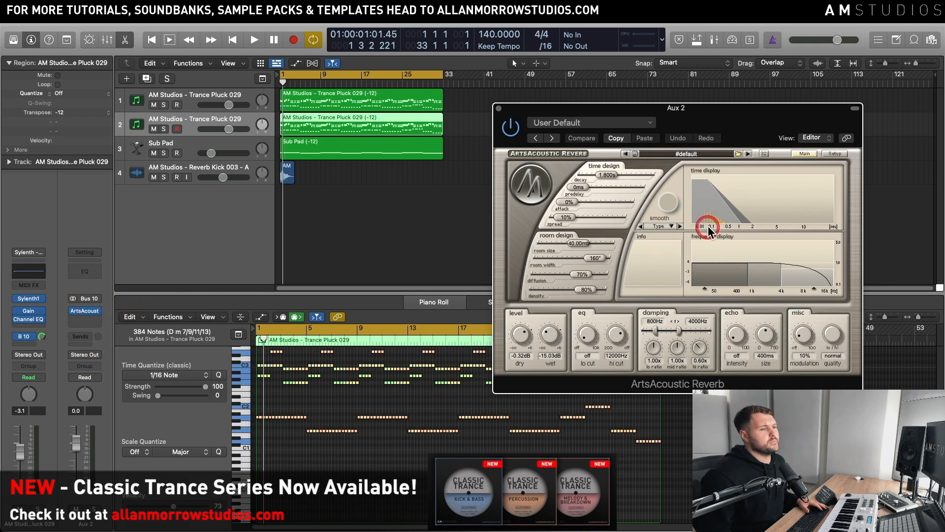
pyautogui.keyDown('alt'); pyautogui.click(523, 339); pyautogui.keyUp('alt')
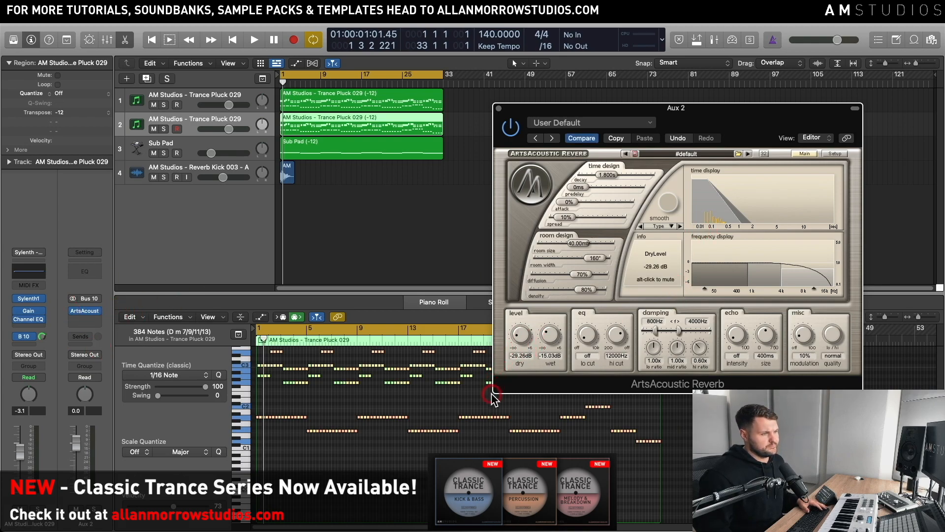
pyautogui.moveTo(665, 116); pyautogui.dragTo(722, 77)
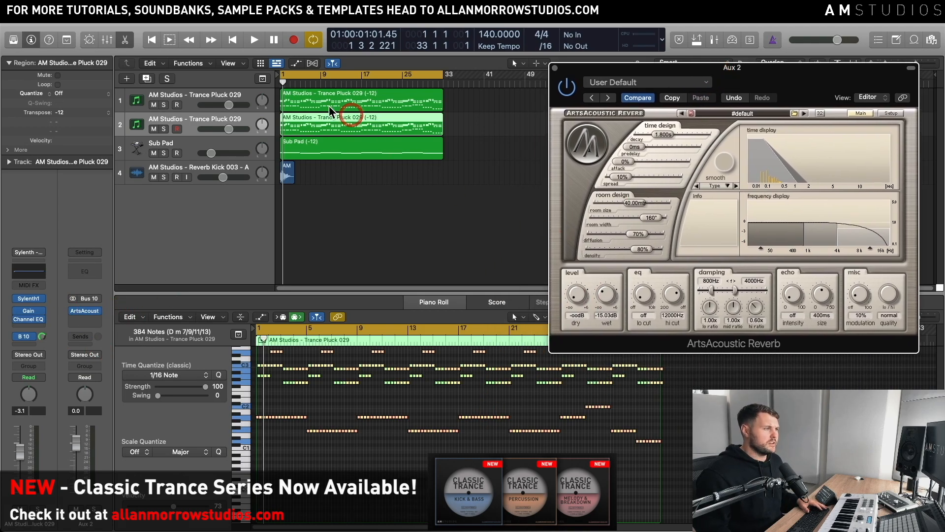
# - Solo the duplicate Trance Pluck track and set the reverb decay to 11.179 s while it plays
pyautogui.click(164, 130)
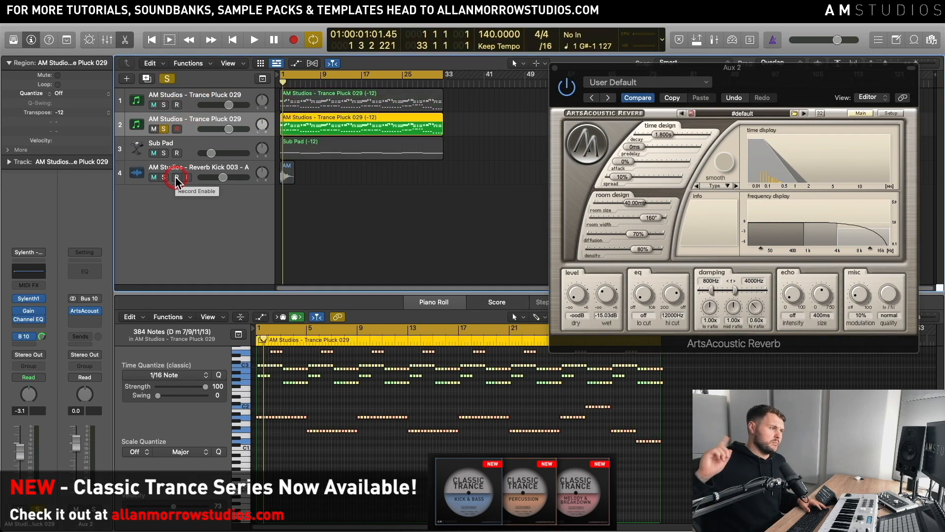
pyautogui.press('space')
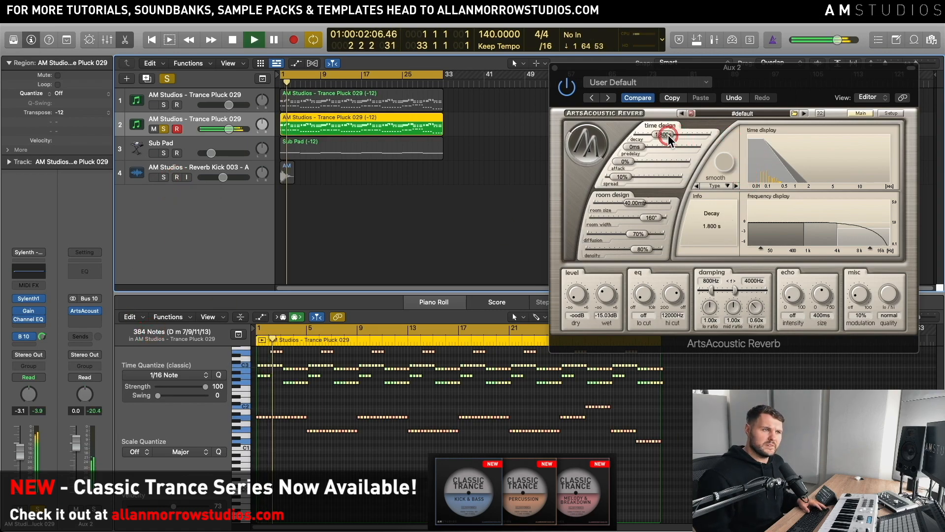
pyautogui.moveTo(669, 138); pyautogui.dragTo(685, 134)
pyautogui.click(278, 293)
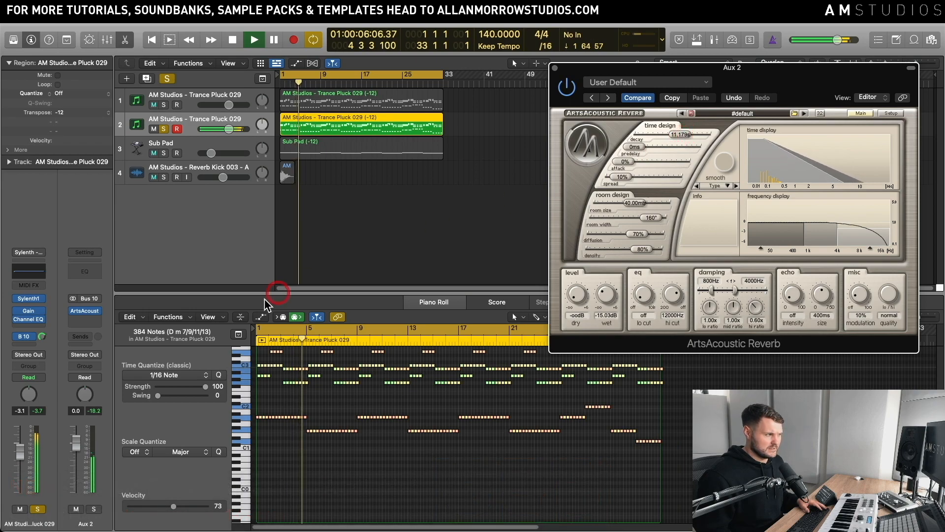
pyautogui.press('space')
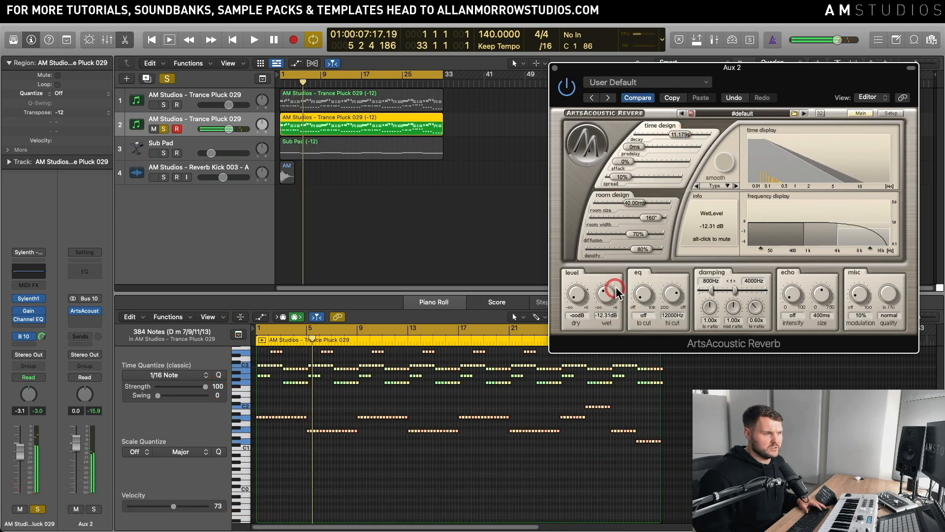
# - Raise the reverb's wet level to -0.99 dB and set the decay to 5.943 s during playback
pyautogui.moveTo(625, 270); pyautogui.dragTo(612, 290)
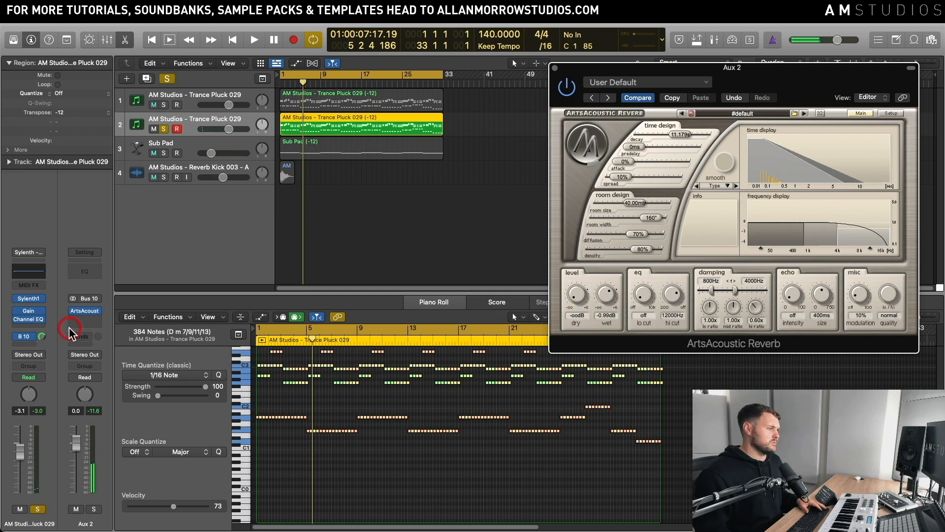
pyautogui.press('space')
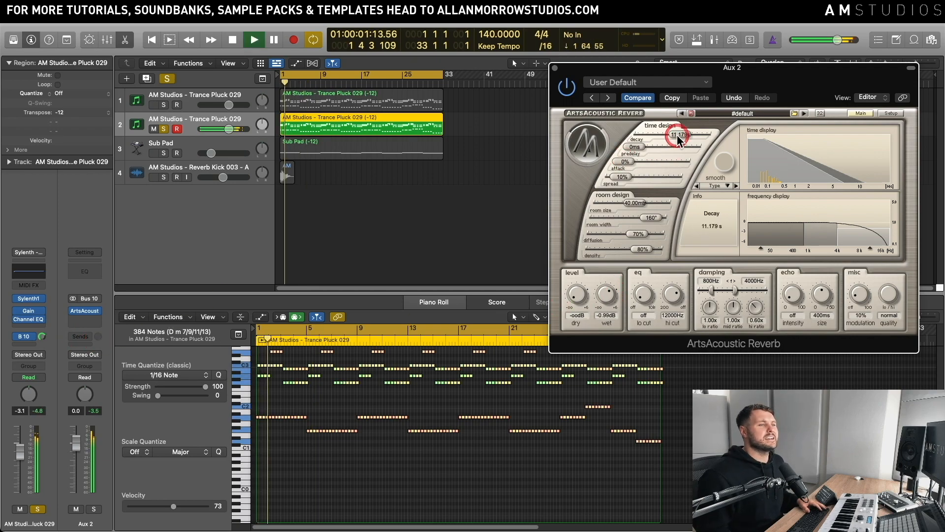
pyautogui.moveTo(677, 134); pyautogui.dragTo(670, 137)
pyautogui.press('space')
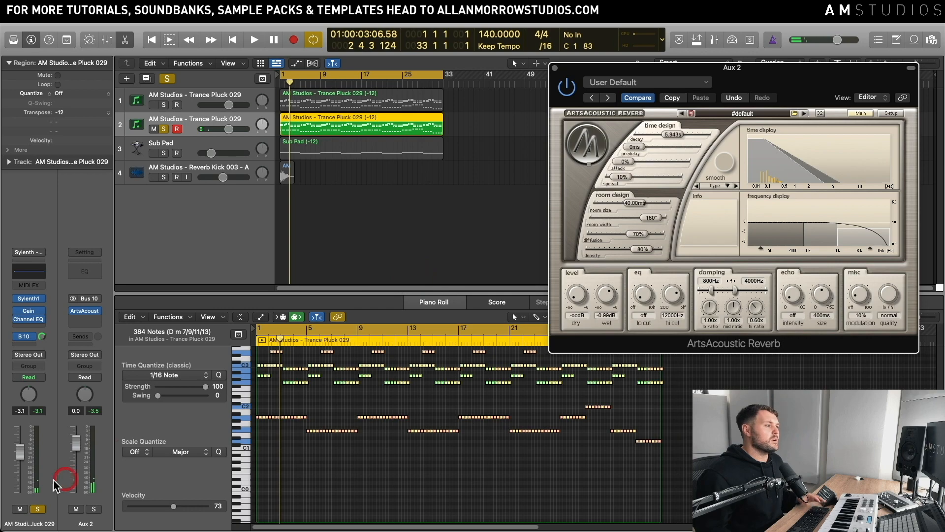
# - Set the duplicate Trance Pluck track's output to No Output and audition the soloed track
pyautogui.click(28, 355)
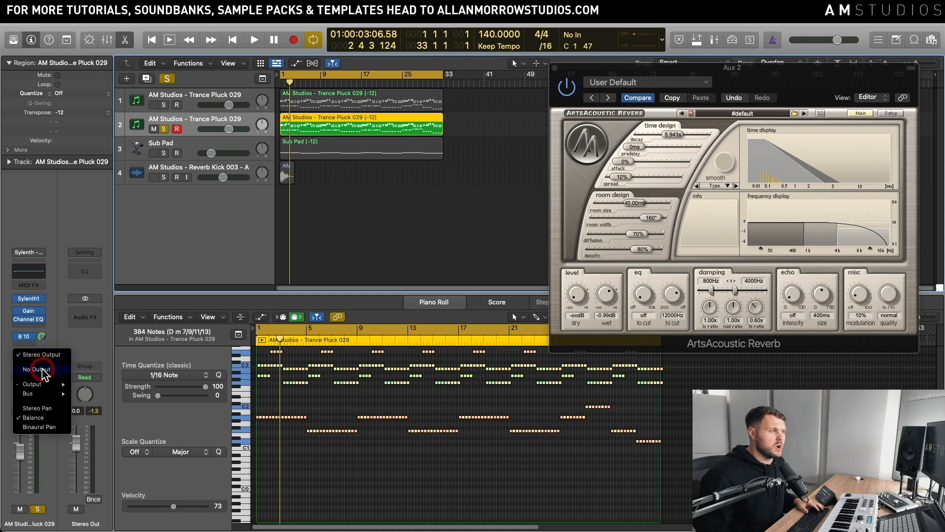
pyautogui.click(44, 373)
pyautogui.click(192, 302)
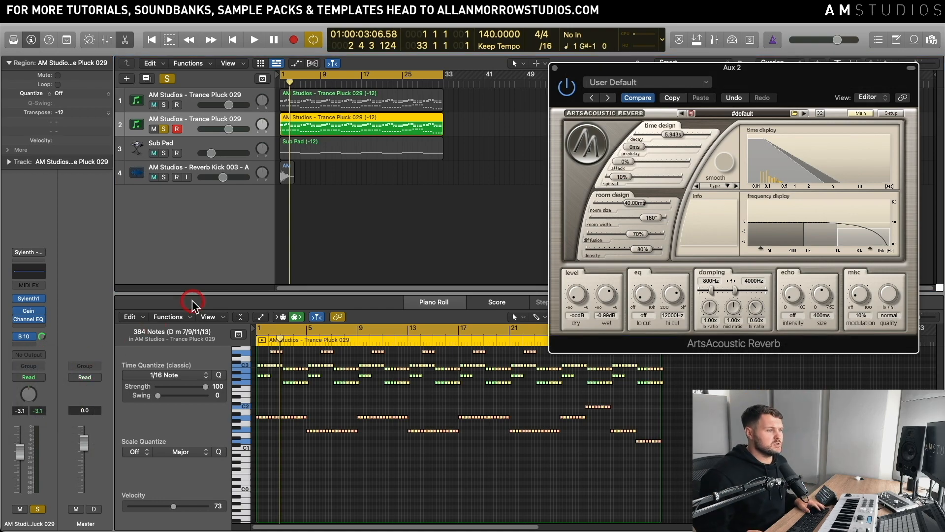
pyautogui.press('space')
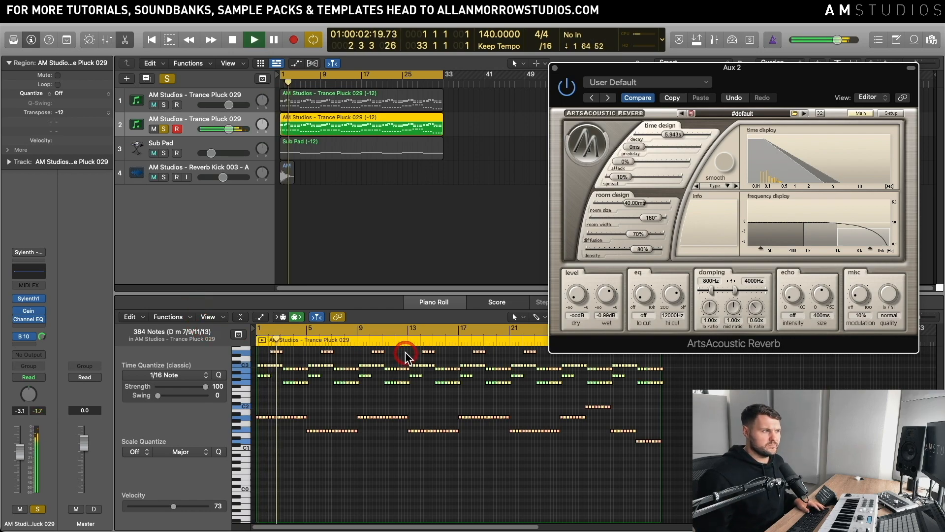
pyautogui.press('space')
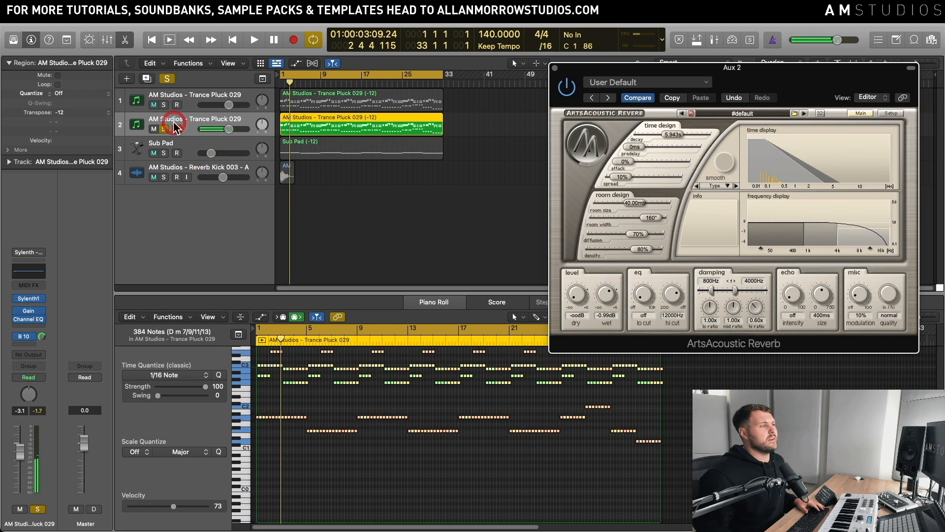
# - Solo the original Trance Pluck 029 track as well and play it together with its duplicate
pyautogui.click(164, 104)
pyautogui.click(189, 126)
pyautogui.press('space')
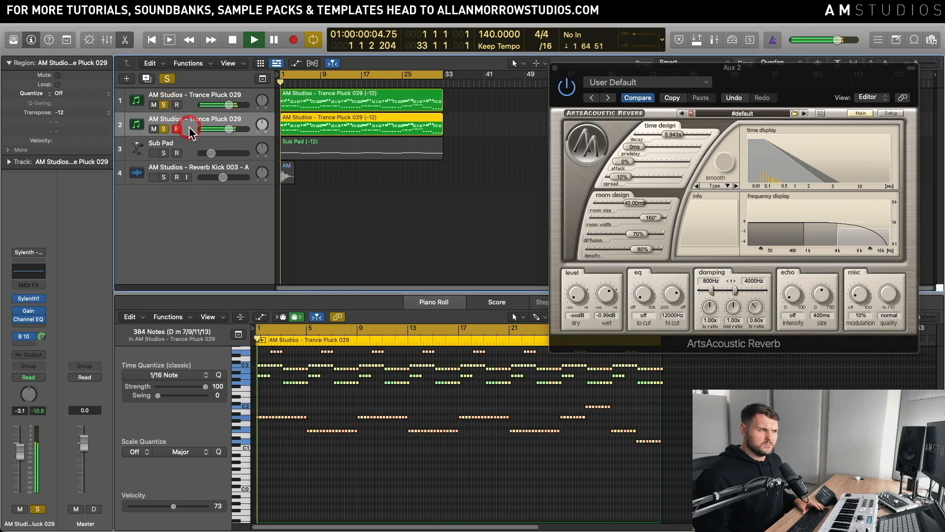
pyautogui.press('space')
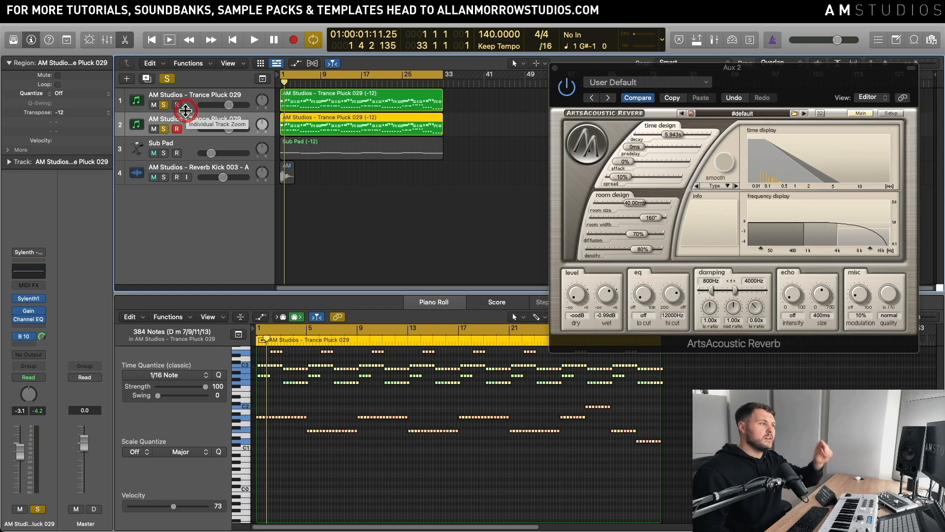
pyautogui.click(455, 480)
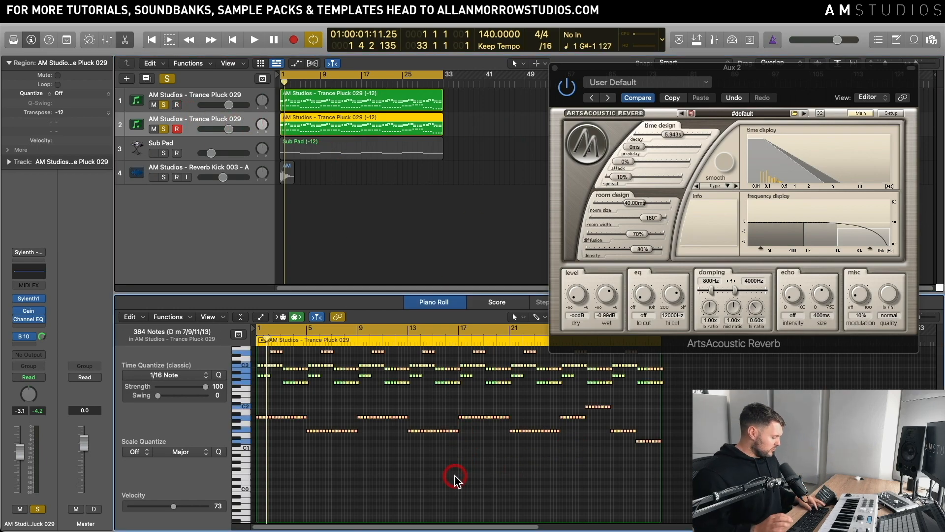
# - Transpose all notes of the duplicate Trance Pluck region up one octave, audition both plucks, and close the piano roll
pyautogui.hotkey('alt', 'shift', 'Up')
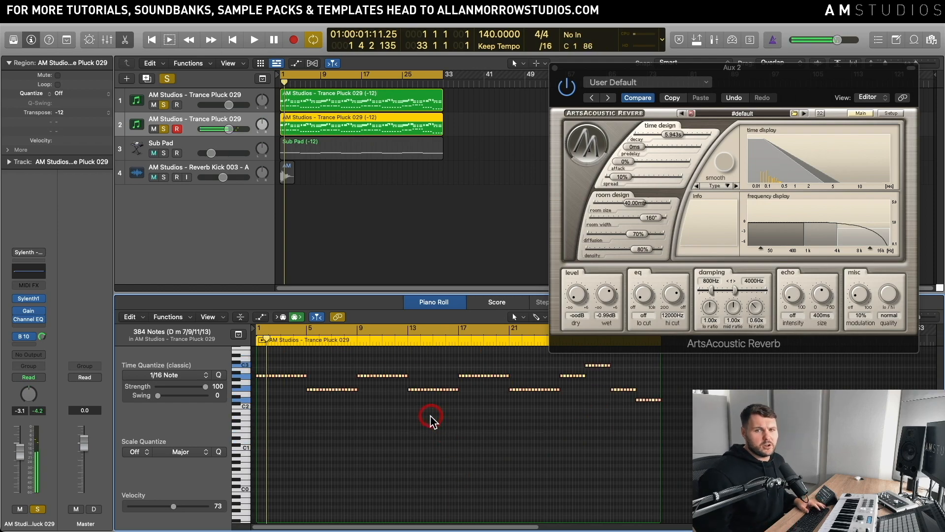
pyautogui.press('space')
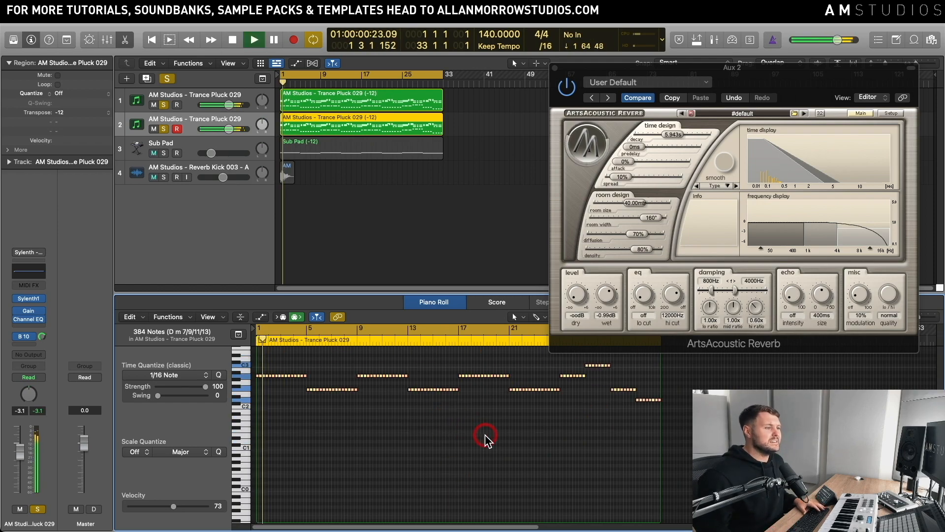
pyautogui.scroll(5, 483, 437)
pyautogui.scroll(2, 485, 438)
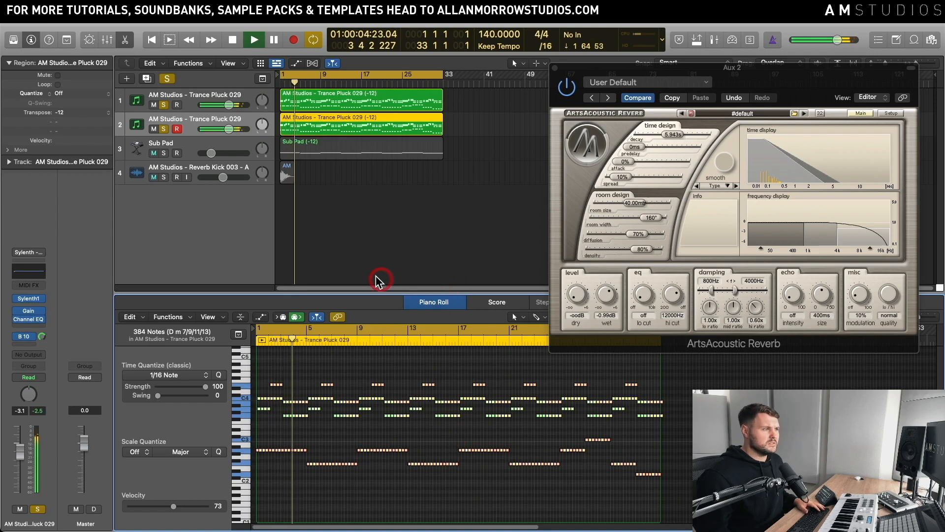
pyautogui.click(417, 305)
pyautogui.click(207, 216)
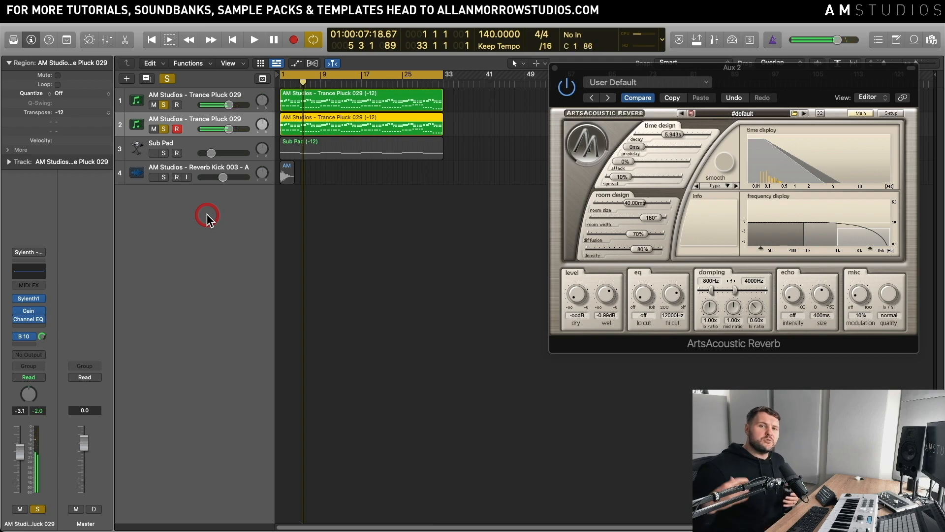
# - Reopen the duplicate pluck region, raise all its notes by another octave, audition it, and close the piano roll
pyautogui.click(347, 123)
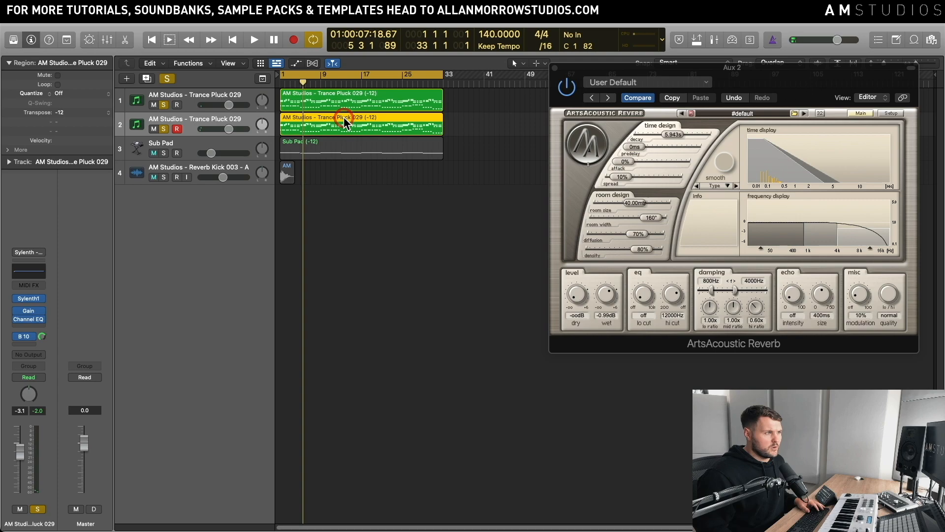
pyautogui.doubleClick(344, 120)
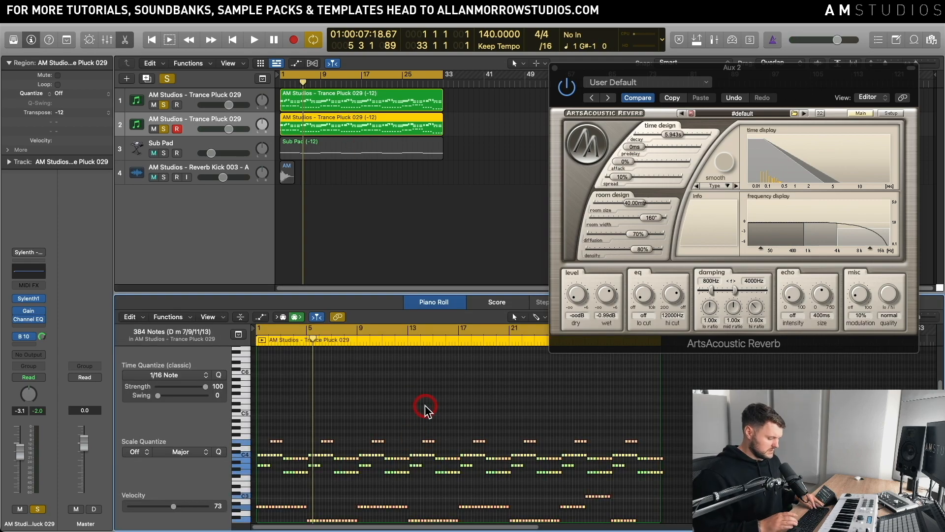
pyautogui.hotkey('alt', 'shift', 'Up')
pyautogui.press('space')
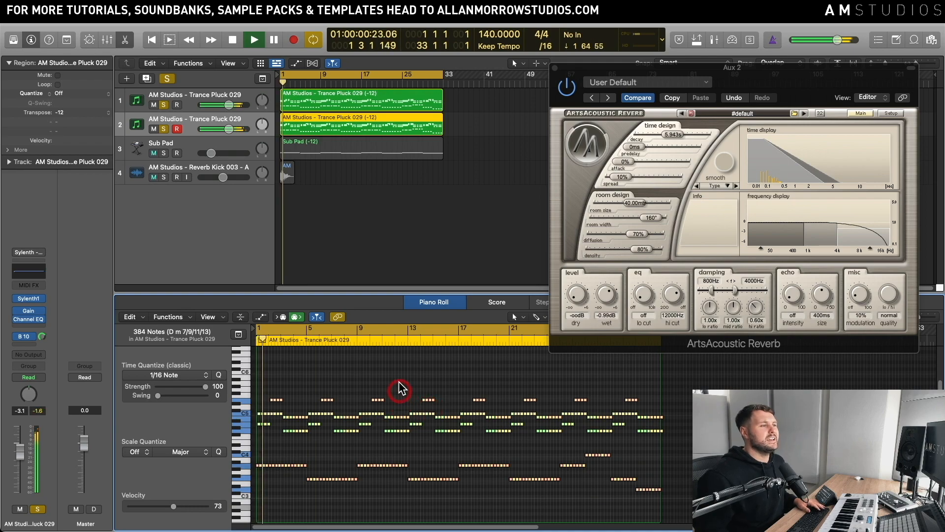
pyautogui.press('space')
pyautogui.click(410, 250)
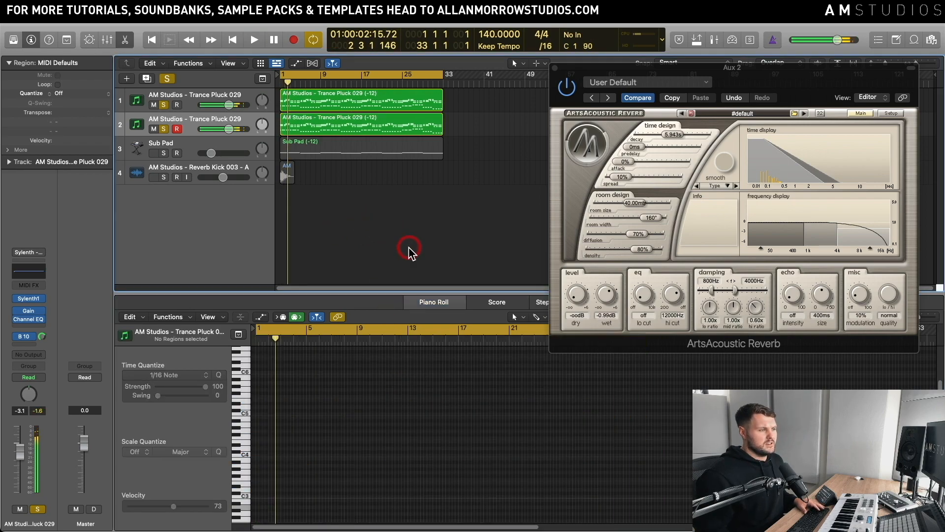
pyautogui.click(432, 302)
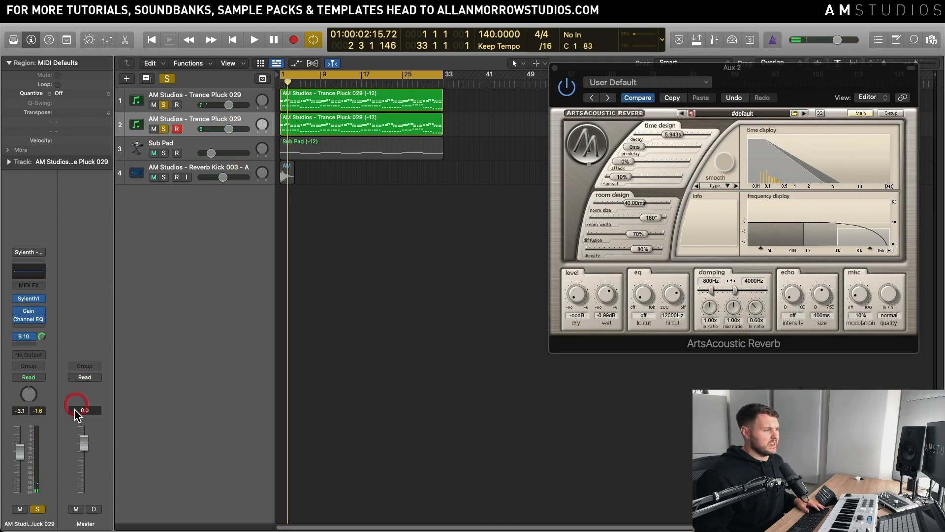
# - Clear all solos and lower the duplicate Trance Pluck track's volume to -9.6 dB while the full arrangement plays
pyautogui.press('space')
pyautogui.click(170, 79)
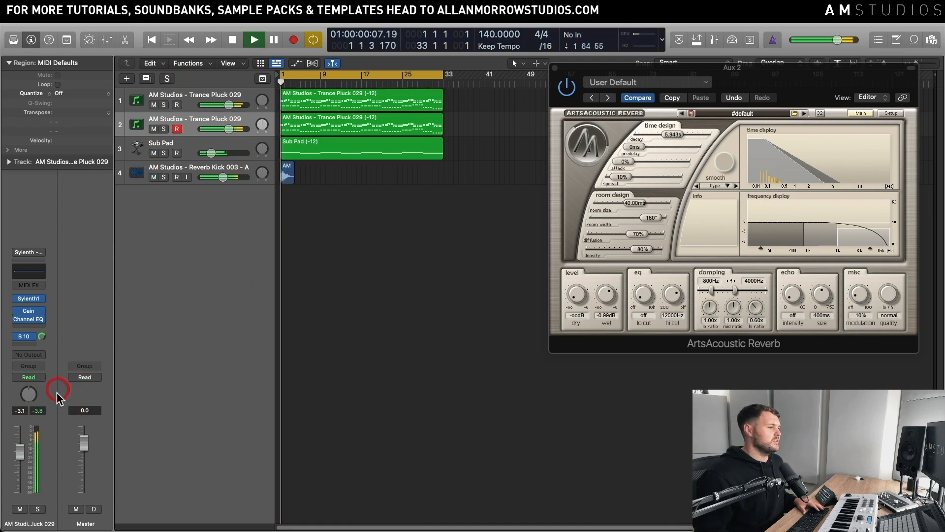
pyautogui.moveTo(21, 450); pyautogui.dragTo(21, 480)
pyautogui.press('space')
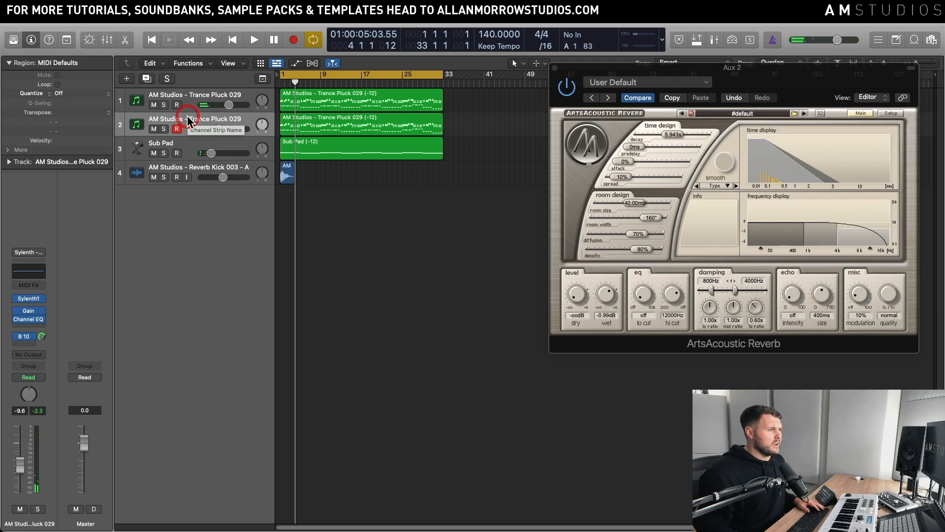
# - Transpose all notes of the duplicate pluck region down one octave and play the full arrangement
pyautogui.doubleClick(298, 120)
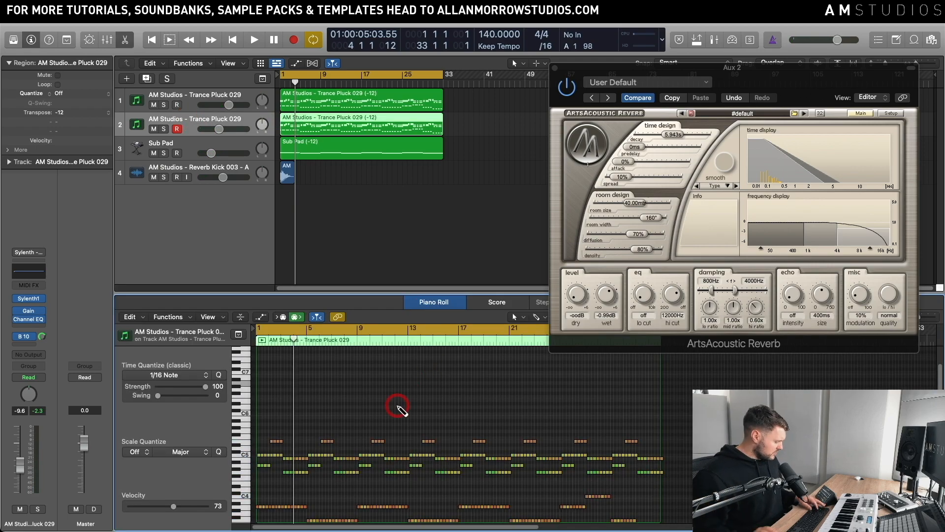
pyautogui.hotkey('alt', 'shift', 'Down')
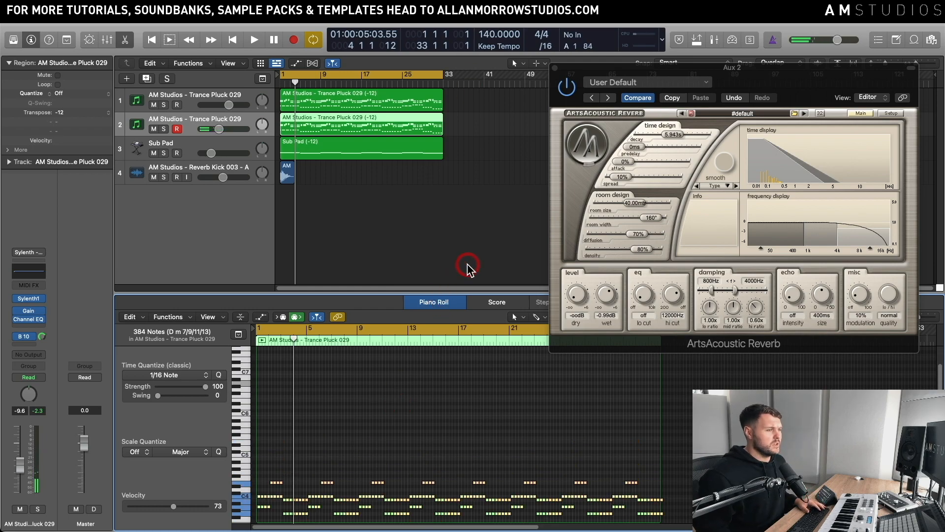
pyautogui.scroll(-5, 474, 428)
pyautogui.press('space')
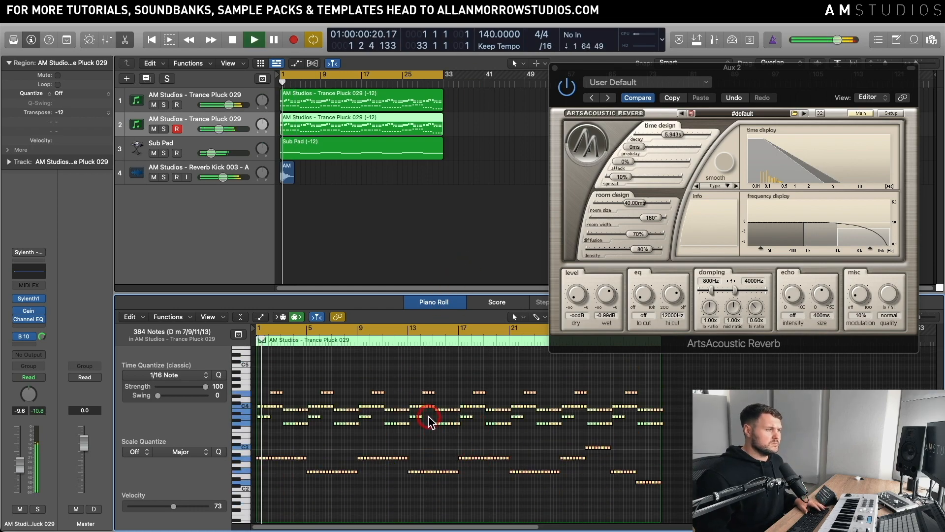
pyautogui.press('space')
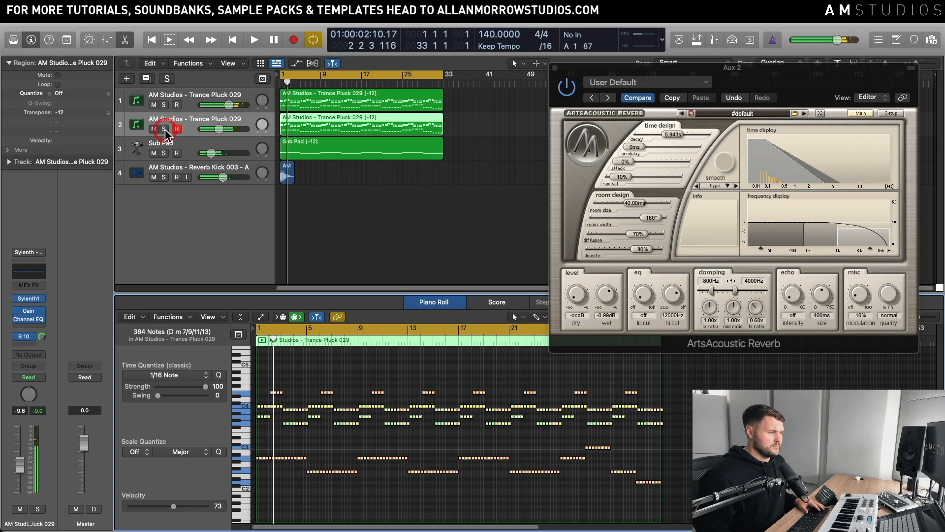
# - Solo the duplicate Trance Pluck track and open its Sylenth1 instrument at the filter settings
pyautogui.click(163, 129)
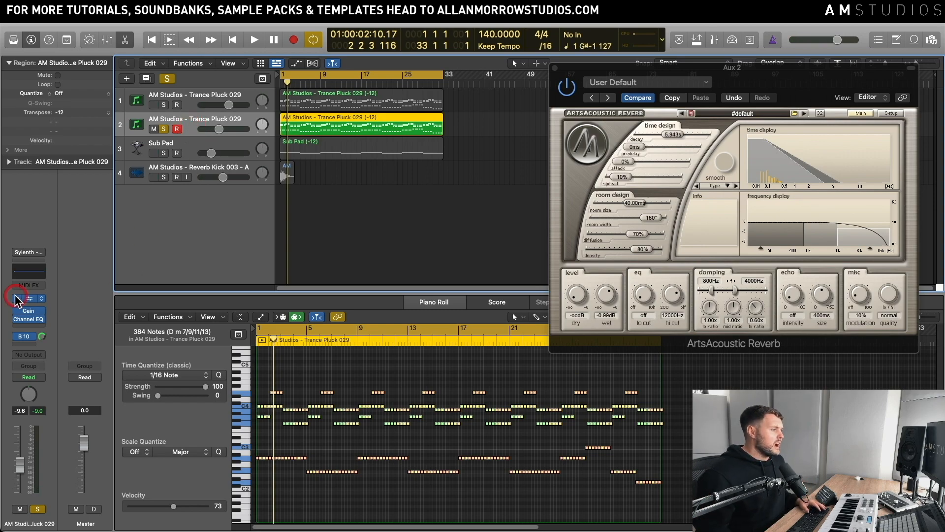
pyautogui.click(28, 298)
pyautogui.click(490, 159)
pyautogui.moveTo(490, 158); pyautogui.dragTo(636, 125)
pyautogui.click(560, 294)
pyautogui.click(528, 254)
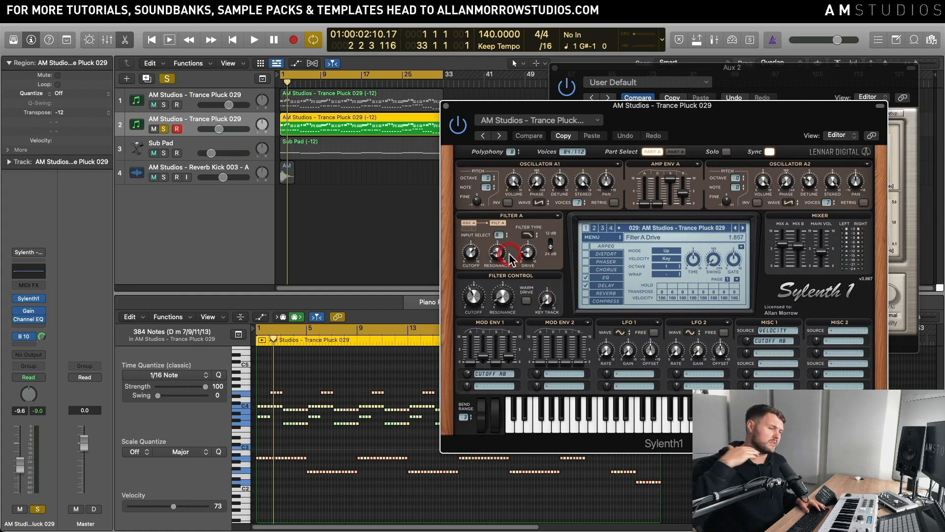
# - Lower Sylenth1's Filter Control cutoff to 2.867 on the duplicate pluck during playback
pyautogui.click(475, 295)
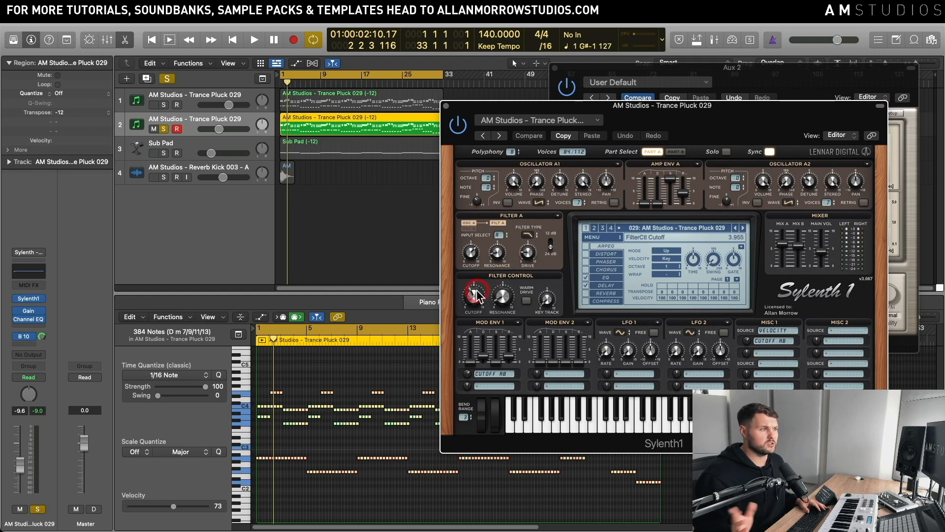
pyautogui.press('space')
pyautogui.moveTo(477, 294); pyautogui.dragTo(471, 317)
pyautogui.moveTo(471, 312); pyautogui.dragTo(474, 309)
pyautogui.press('space')
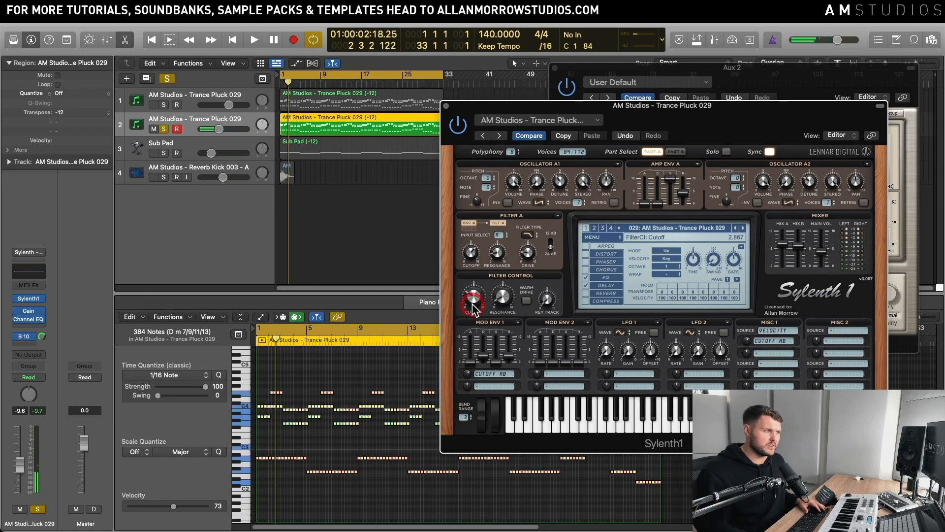
# - Solo the original pluck as well and raise the duplicate's Filter Control cutoff to 6.281 while both play
pyautogui.click(154, 104)
pyautogui.click(251, 195)
pyautogui.press('space')
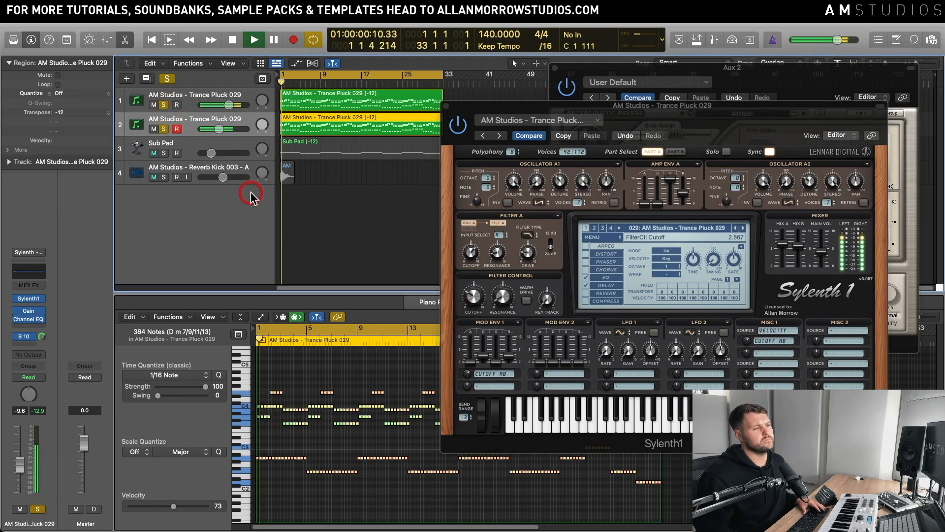
pyautogui.moveTo(475, 296)
pyautogui.mouseDown()
pyautogui.moveTo(492, 273)
pyautogui.moveTo(508, 271)
pyautogui.moveTo(470, 320)
pyautogui.moveTo(489, 288)
pyautogui.moveTo(480, 295)
pyautogui.mouseUp()
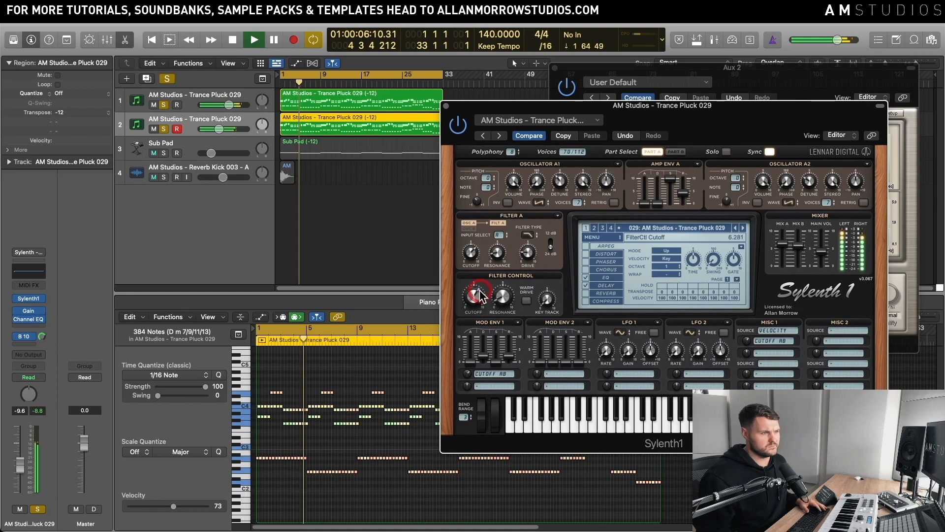
pyautogui.press('space')
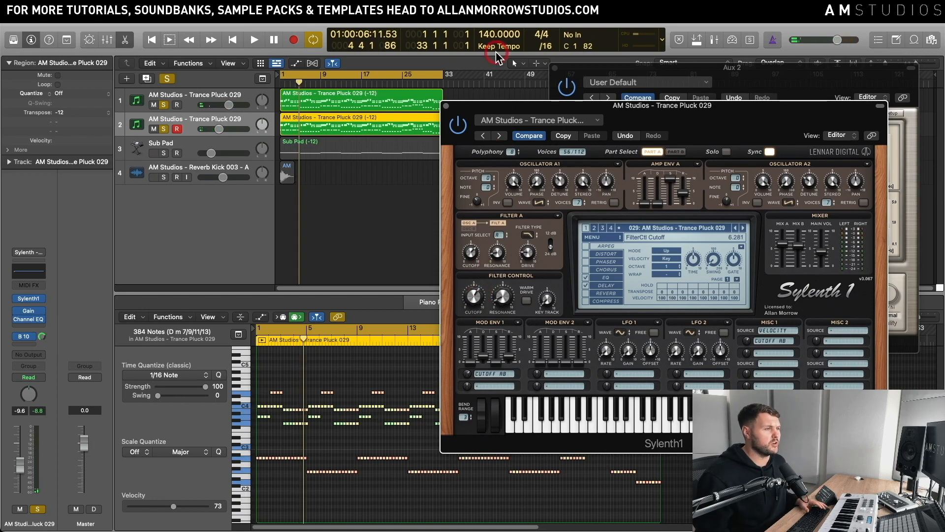
# - Examine the amp envelope release and the delay effect of the duplicate's Sylenth1 patch
pyautogui.moveTo(522, 106); pyautogui.dragTo(560, 111)
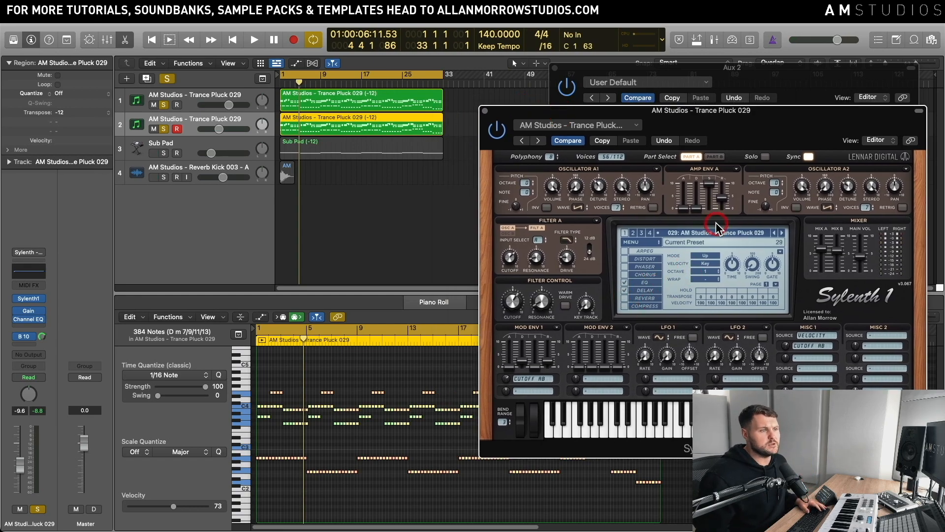
pyautogui.click(724, 202)
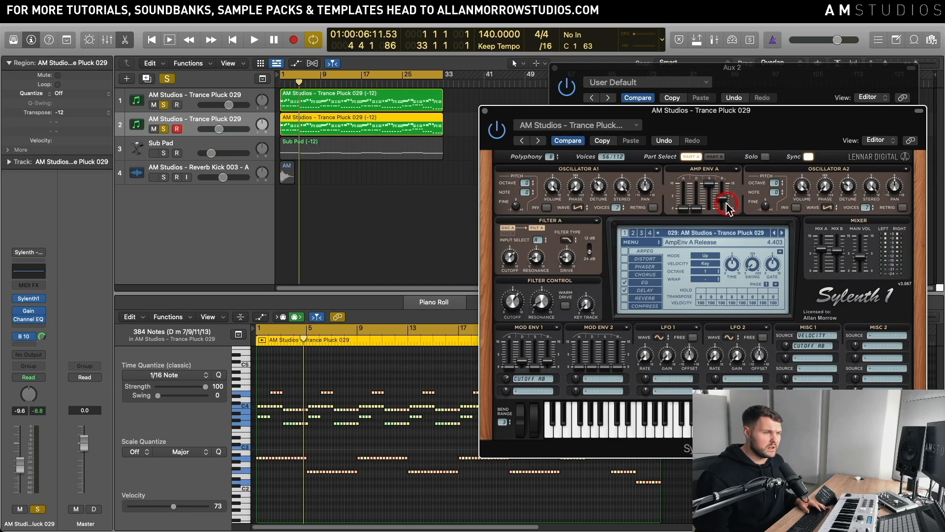
pyautogui.click(402, 331)
pyautogui.click(262, 251)
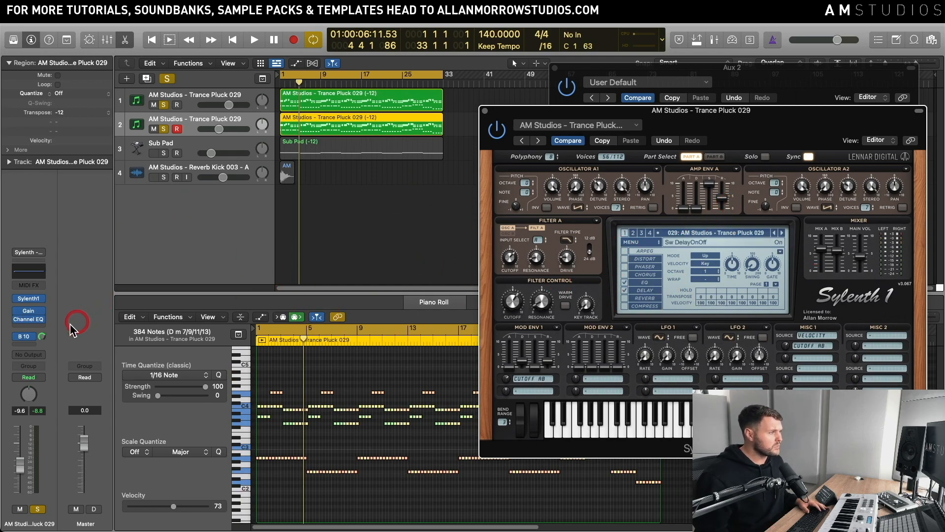
# - Insert a Tremolo after the ArtsAcoustic Reverb on the Bus 10 reverb channel, Aux 2
pyautogui.click(29, 339)
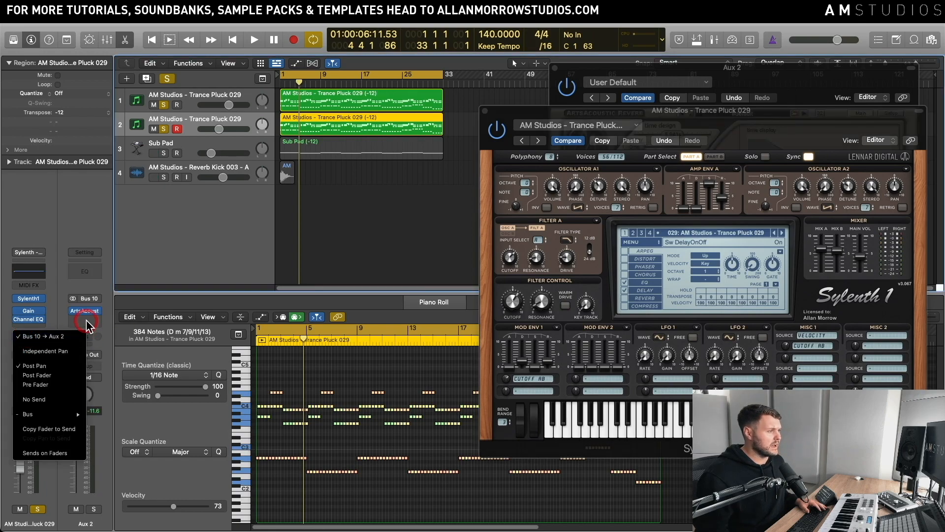
pyautogui.click(108, 320)
pyautogui.click(98, 320)
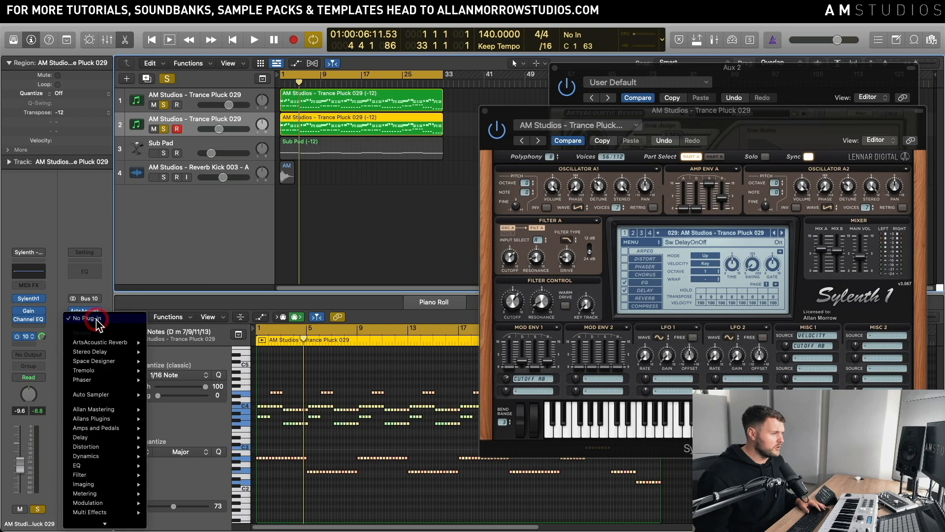
pyautogui.moveTo(113, 374)
pyautogui.click(159, 371)
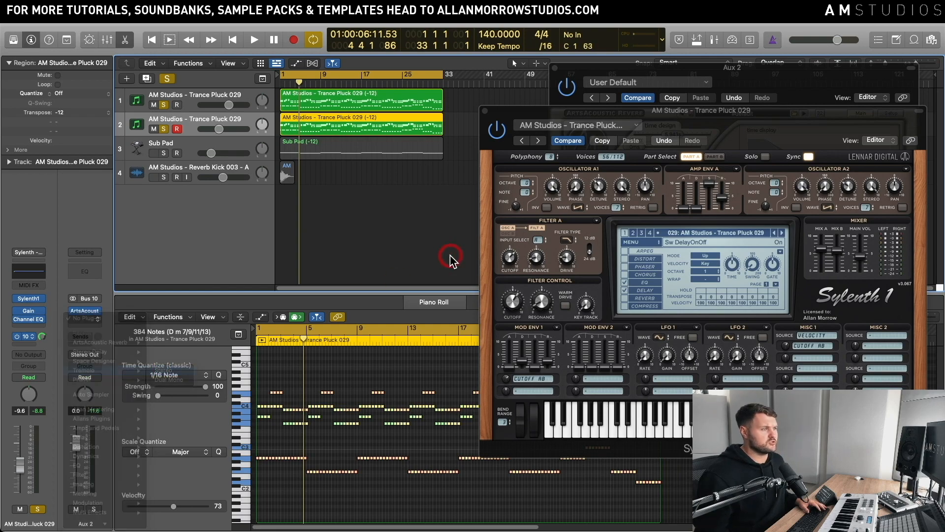
# - Set the Tremolo's rate to 1 bar and its depth to 31% while both plucks play
pyautogui.click(384, 226)
pyautogui.moveTo(384, 227); pyautogui.dragTo(394, 227)
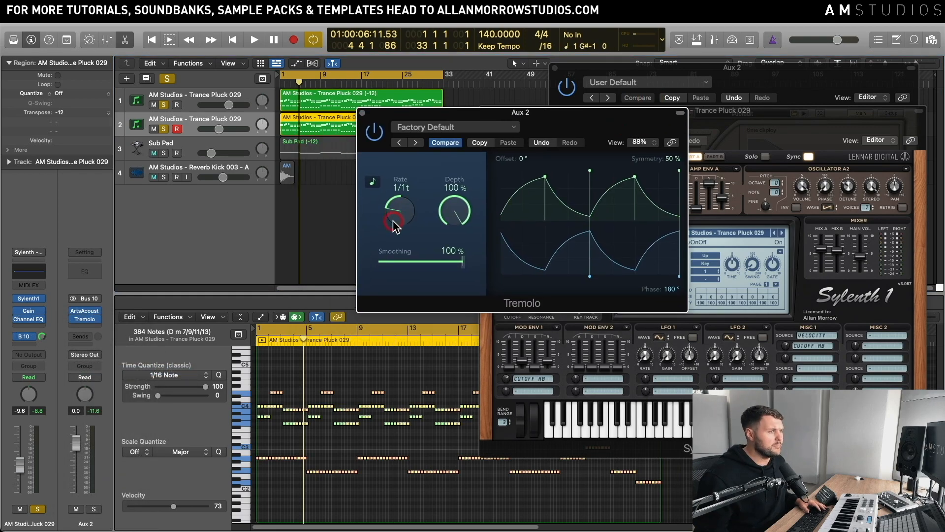
pyautogui.moveTo(462, 202); pyautogui.dragTo(432, 318)
pyautogui.press('space')
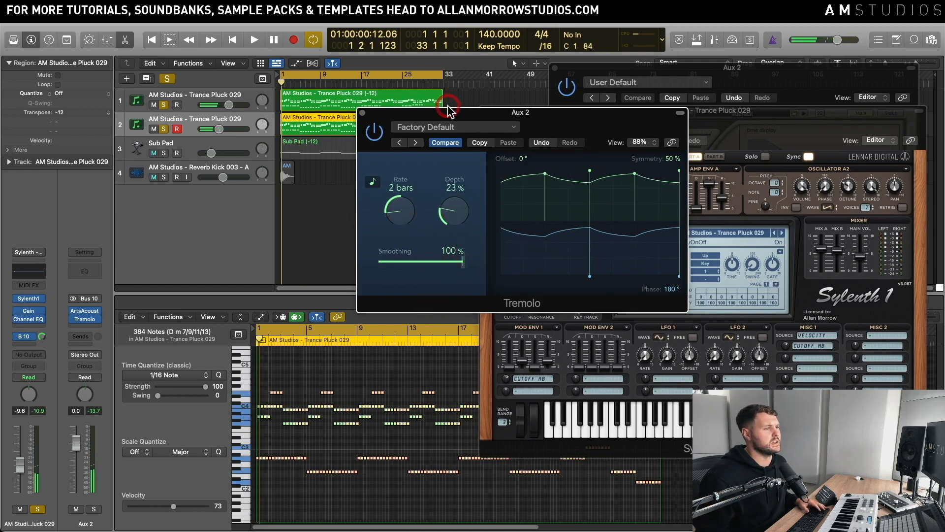
pyautogui.moveTo(411, 202); pyautogui.dragTo(404, 209)
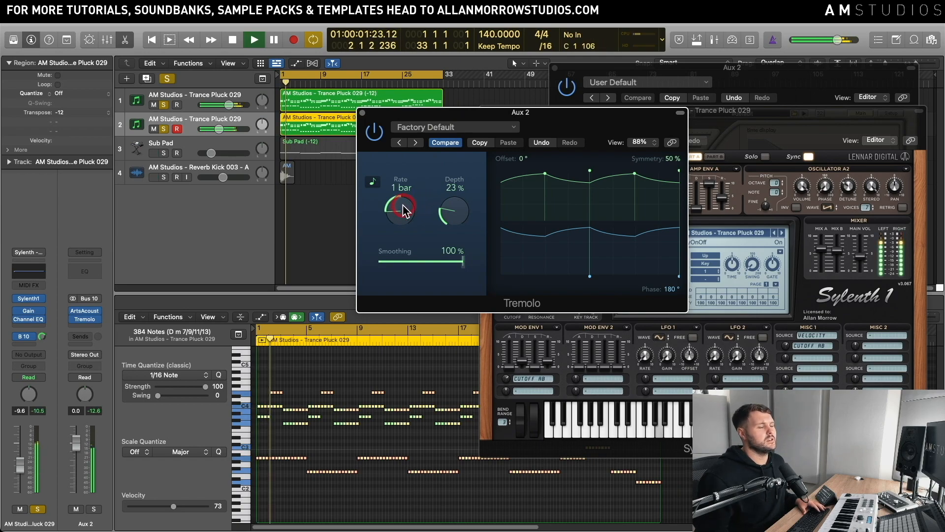
pyautogui.moveTo(543, 114); pyautogui.dragTo(563, 107)
pyautogui.moveTo(475, 196); pyautogui.dragTo(426, 260)
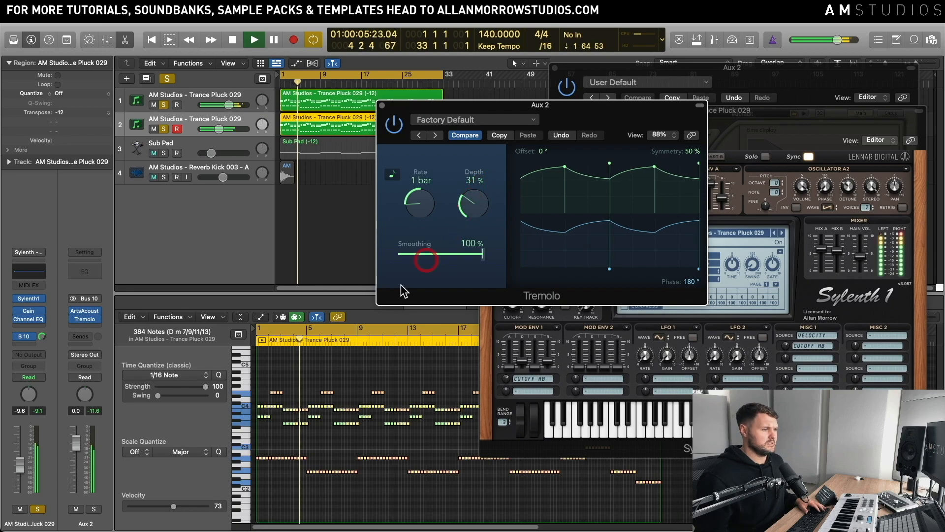
pyautogui.press('space')
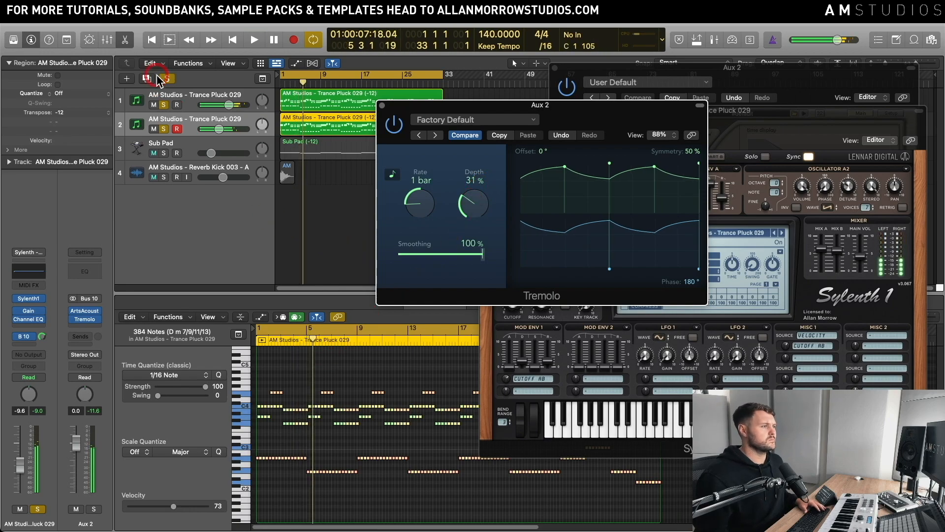
# - Clear the solos to hear the full arrangement, and solo the duplicate Trance Pluck track again for playback
pyautogui.click(167, 79)
pyautogui.press('space')
pyautogui.press('space')
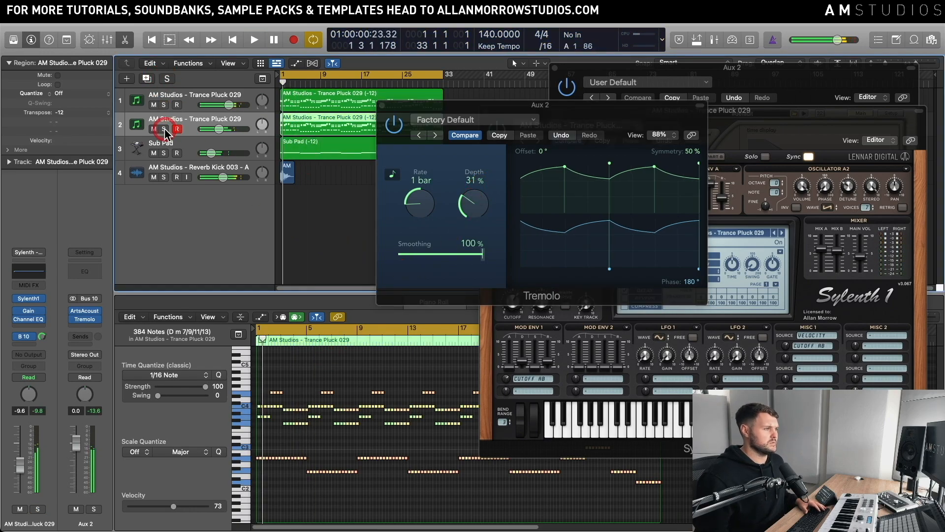
pyautogui.click(164, 128)
pyautogui.press('space')
pyautogui.click(250, 224)
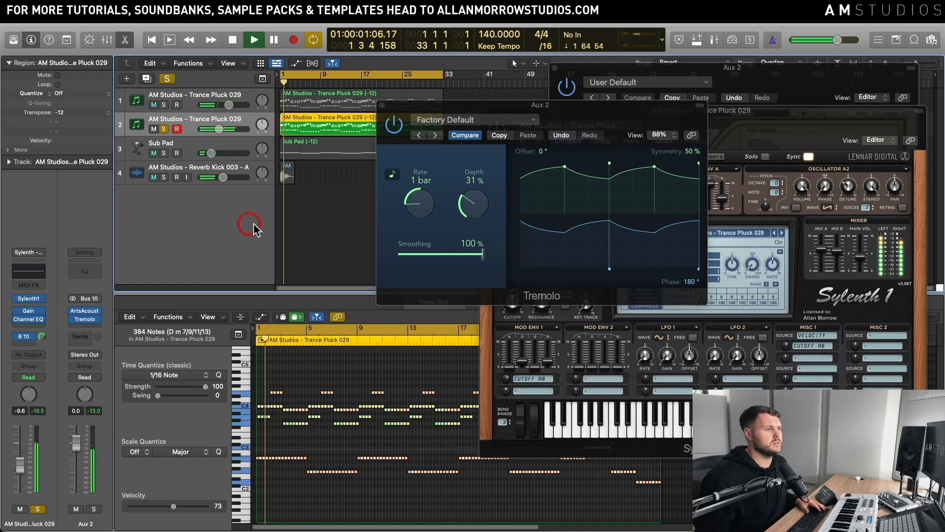
# - Set the Aux 2 Tremolo's rate to 2 bars and its depth to 20%, and play back the soloed duplicate pluck
pyautogui.moveTo(418, 209); pyautogui.dragTo(465, 224)
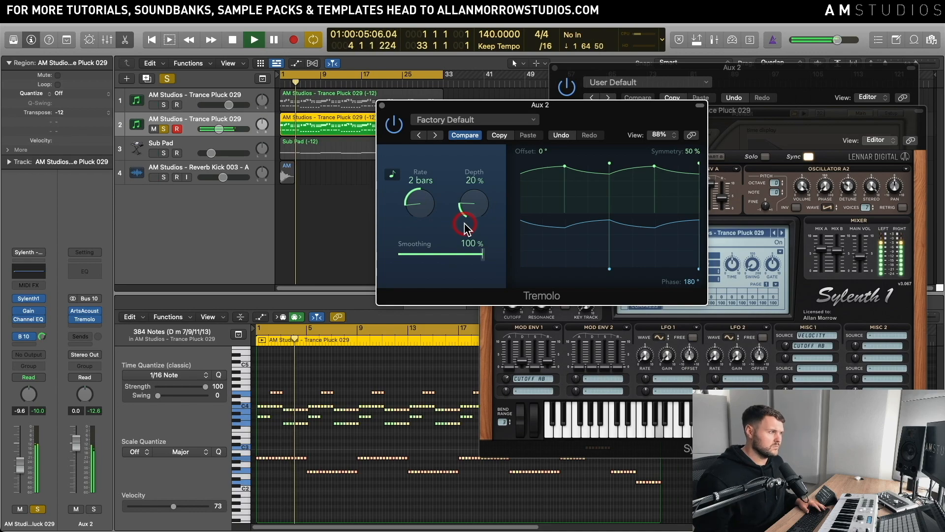
pyautogui.press('space')
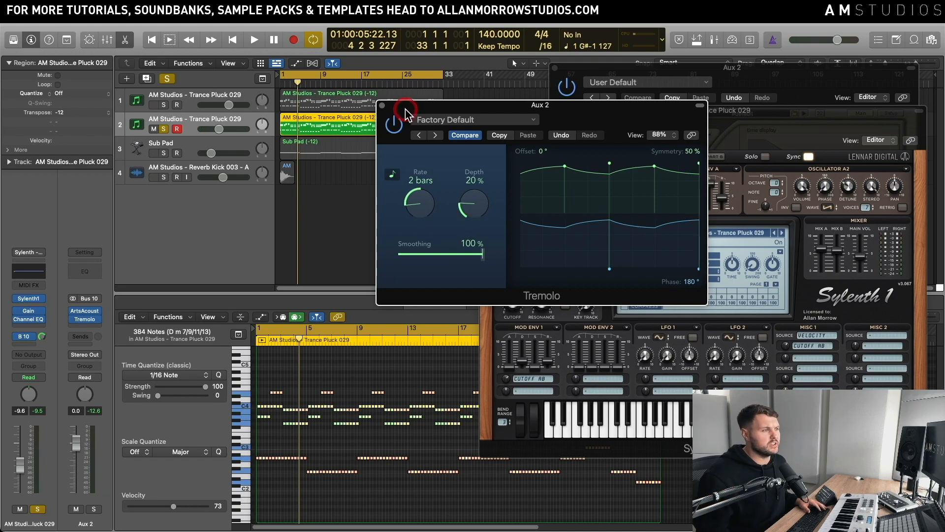
pyautogui.moveTo(405, 109); pyautogui.dragTo(444, 123)
pyautogui.press('space')
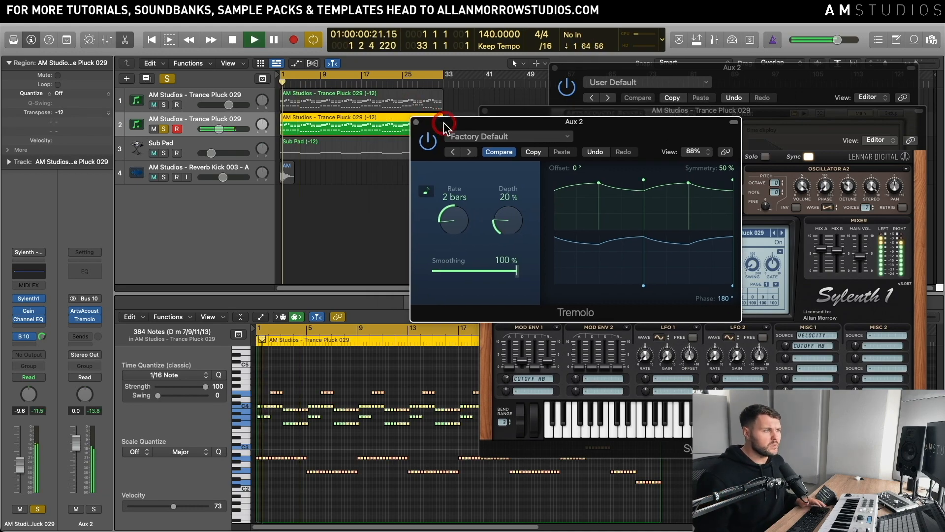
pyautogui.press('space')
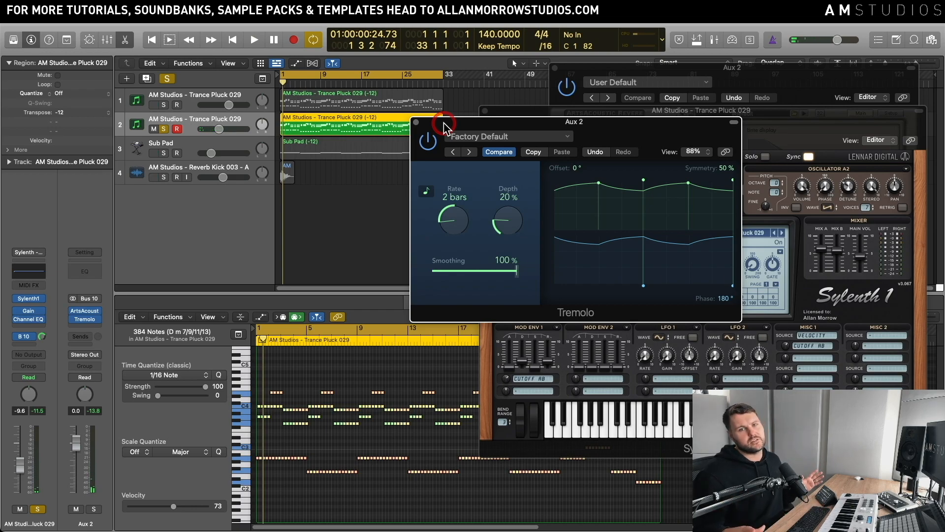
# - Close the Tremolo window and clear the solo on the duplicate Trance Pluck track
pyautogui.click(426, 127)
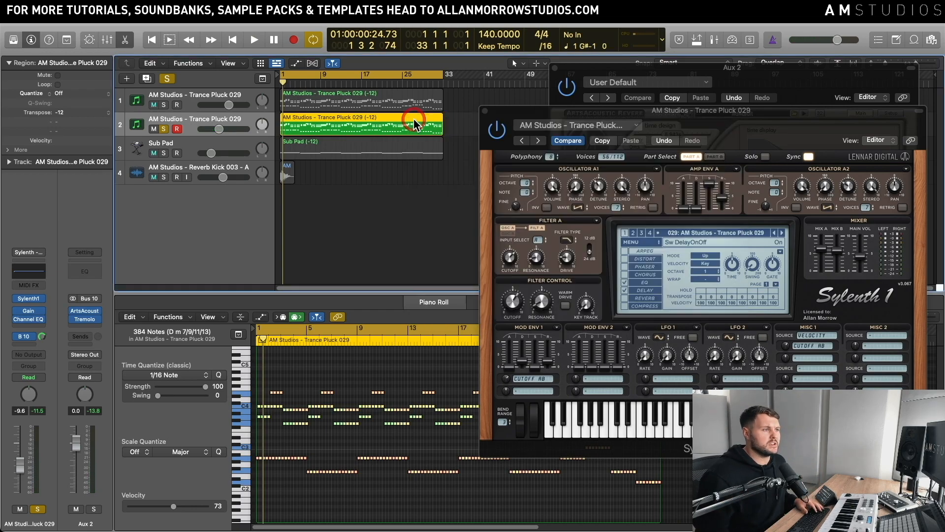
pyautogui.click(258, 124)
pyautogui.click(164, 130)
pyautogui.click(247, 146)
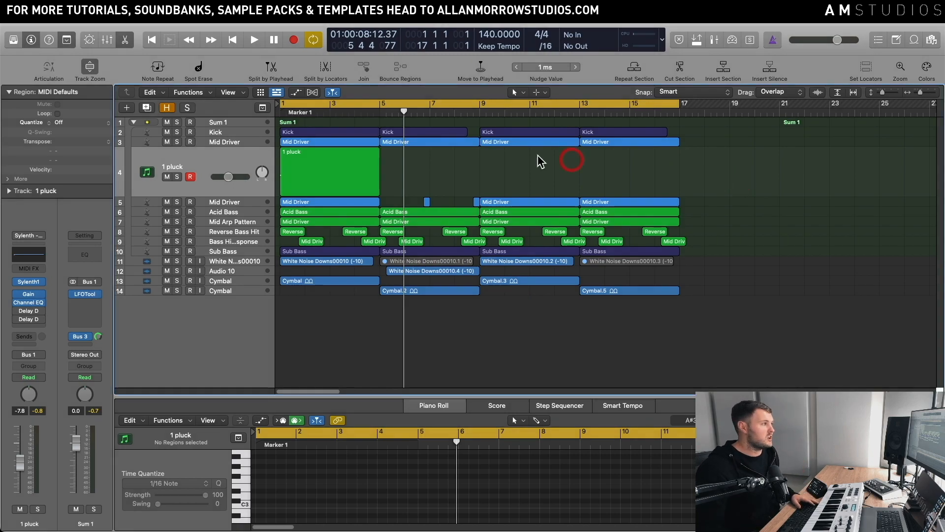
# - Mute the 1 pluck track and play the rest of the arrangement without it
pyautogui.click(167, 175)
pyautogui.click(460, 176)
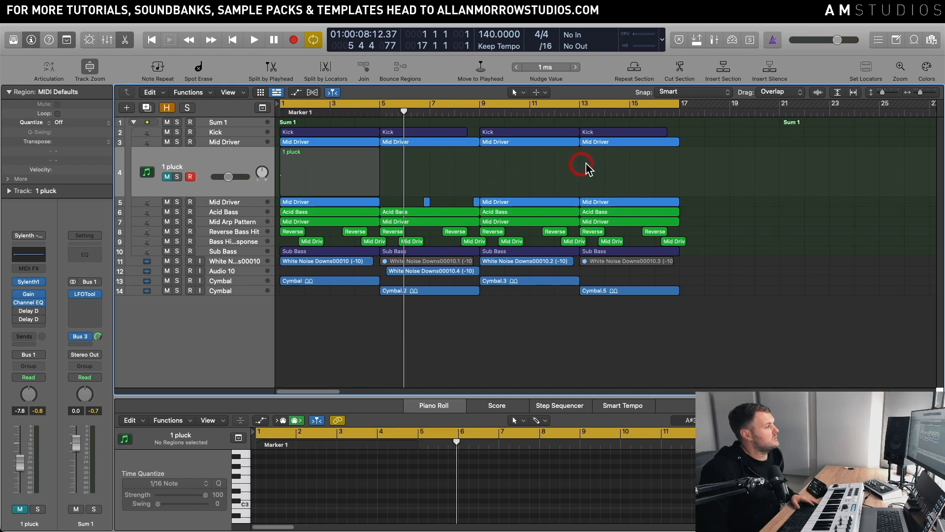
pyautogui.press('space')
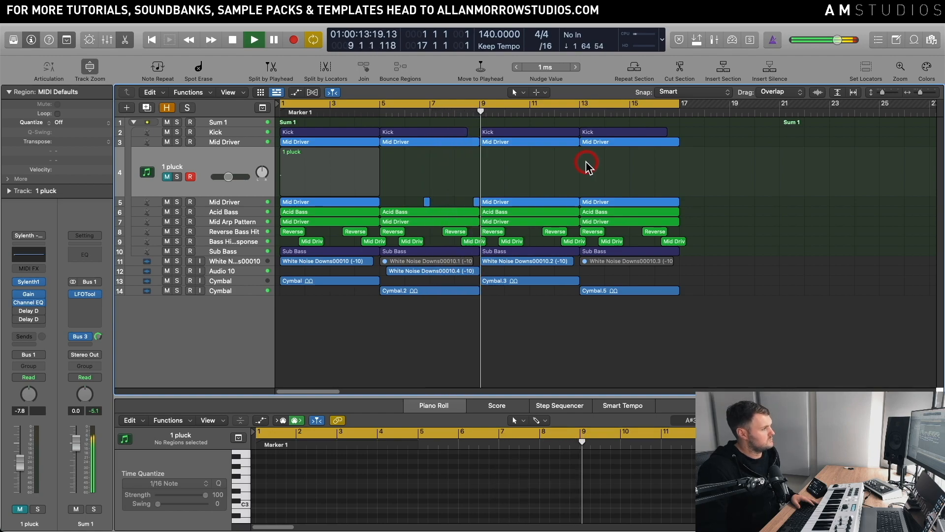
pyautogui.press('space')
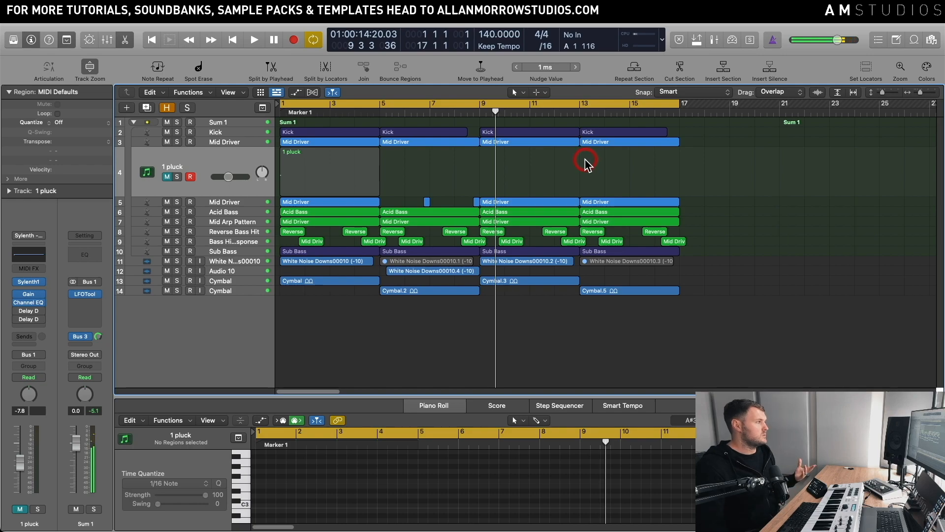
# - Unmute and solo the 1 pluck track, and select its region
pyautogui.click(168, 177)
pyautogui.click(176, 177)
pyautogui.click(331, 171)
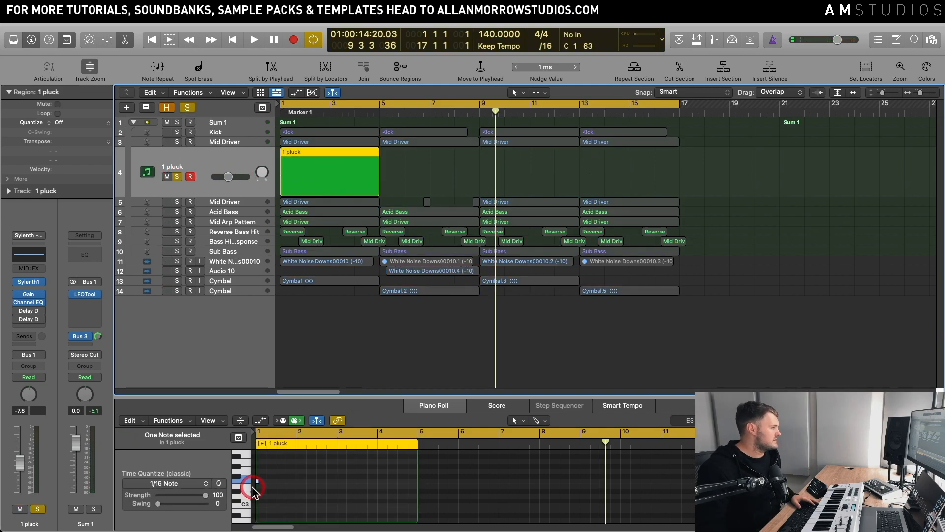
# - Examine the single note in the 1 pluck region and compare it with the first Mid Driver region's note pattern
pyautogui.moveTo(253, 492); pyautogui.dragTo(263, 486)
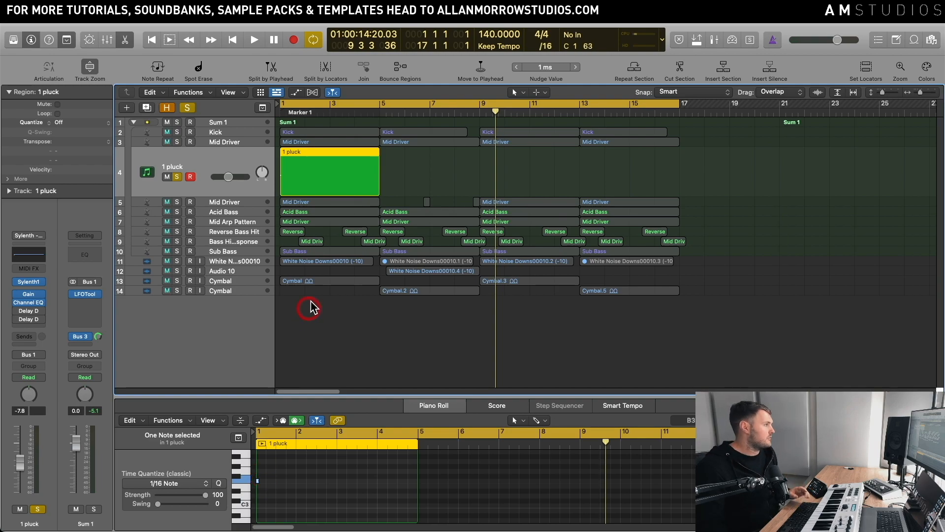
pyautogui.click(337, 143)
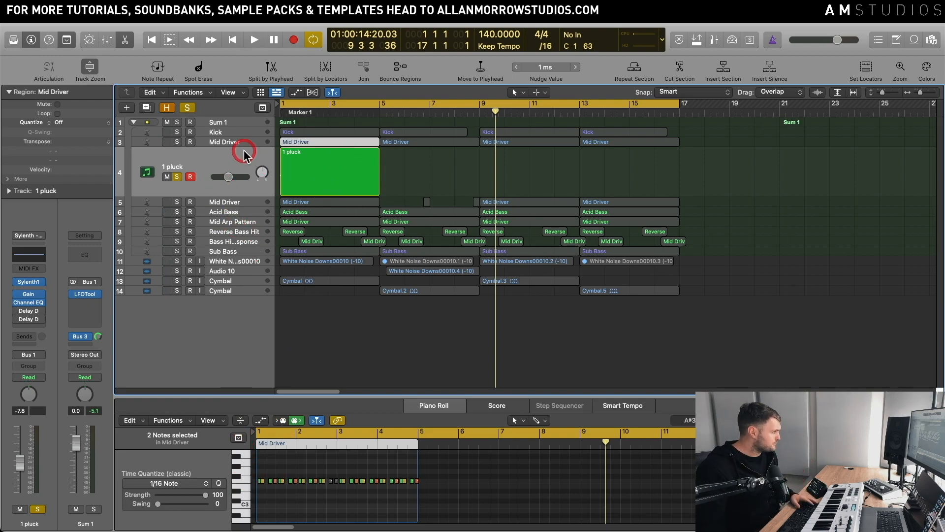
pyautogui.click(237, 164)
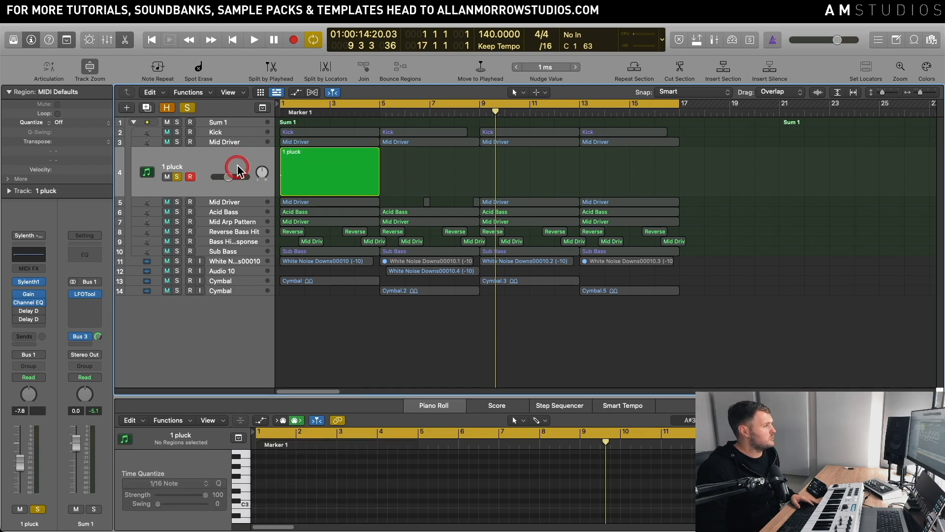
# - Lower the 1 pluck track's volume to -11.6 dB and audition the soloed pluck
pyautogui.press('space')
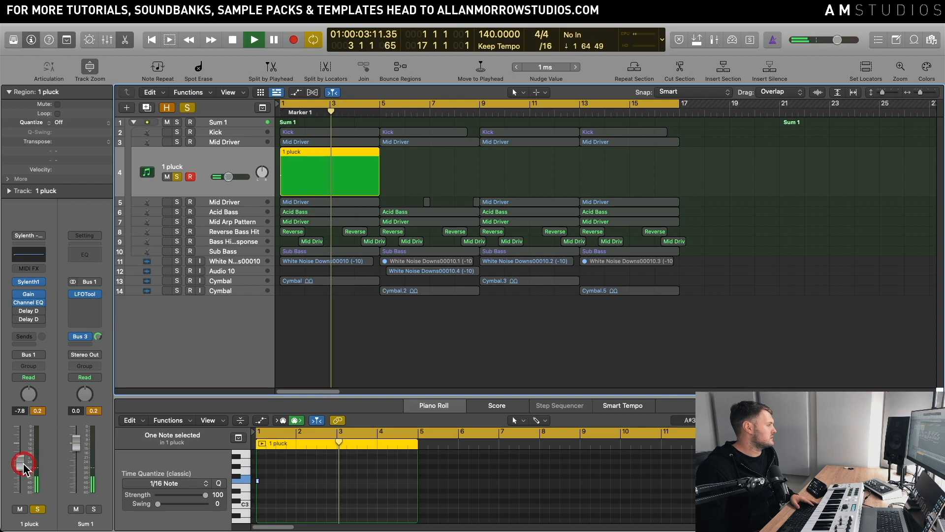
pyautogui.moveTo(29, 470); pyautogui.dragTo(29, 475)
pyautogui.press('space')
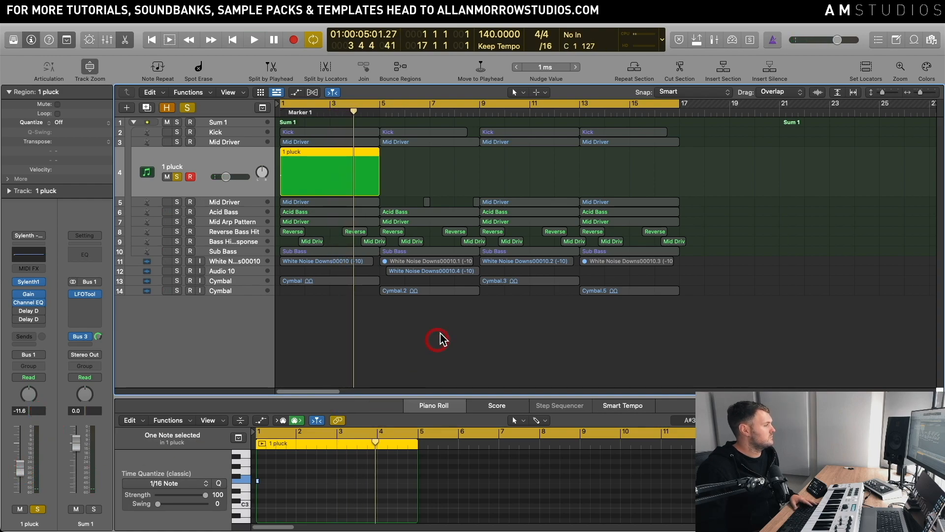
pyautogui.press('space')
pyautogui.press('space')
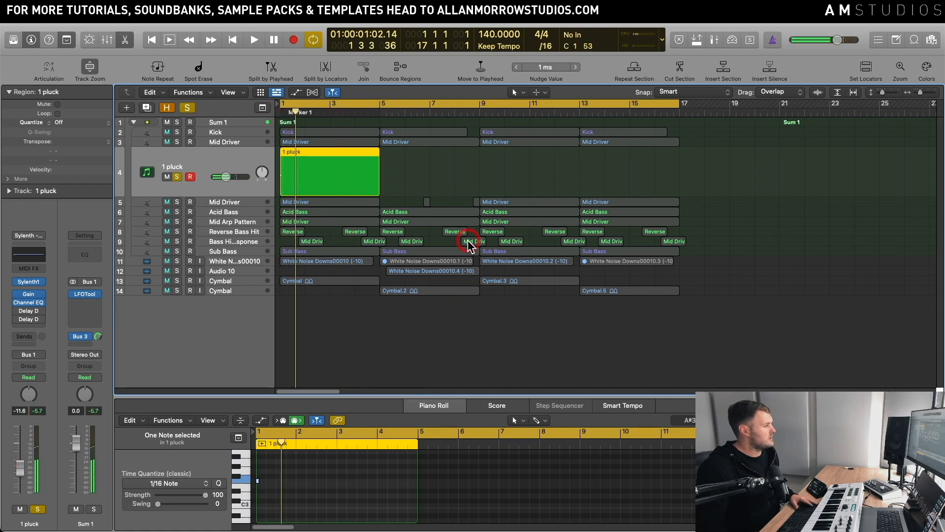
pyautogui.press('space')
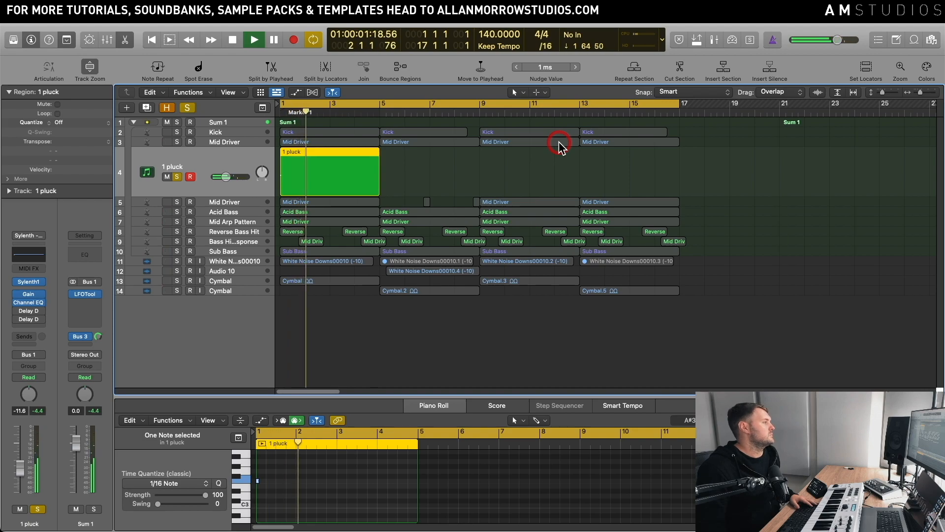
pyautogui.press('space')
pyautogui.click(535, 171)
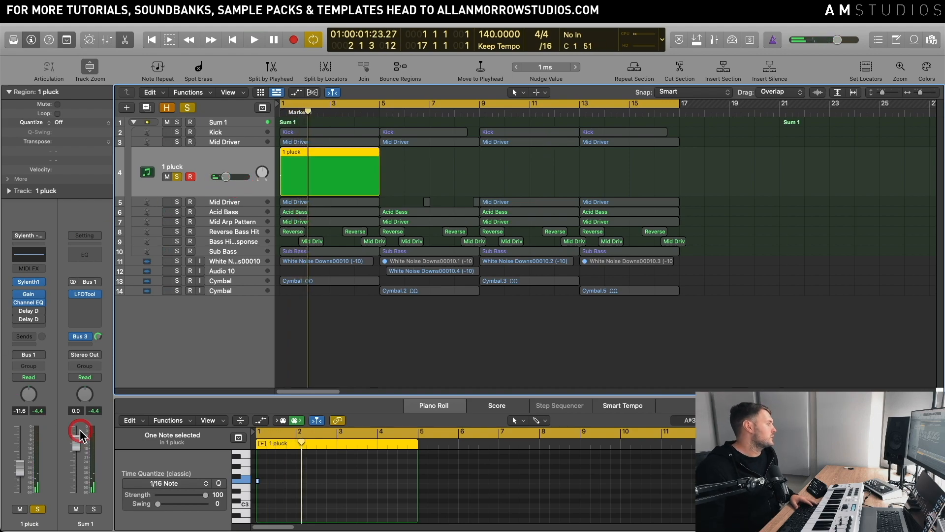
# - Enable the first Delay Designer on 1 pluck, preset 1\8 Dotted Resonate, and play the pluck through it
pyautogui.click(17, 311)
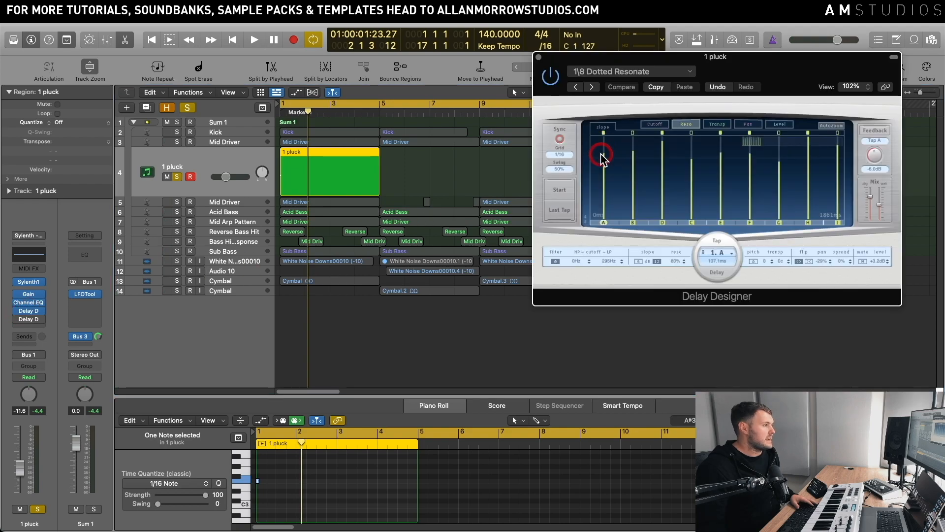
pyautogui.moveTo(663, 59); pyautogui.dragTo(650, 73)
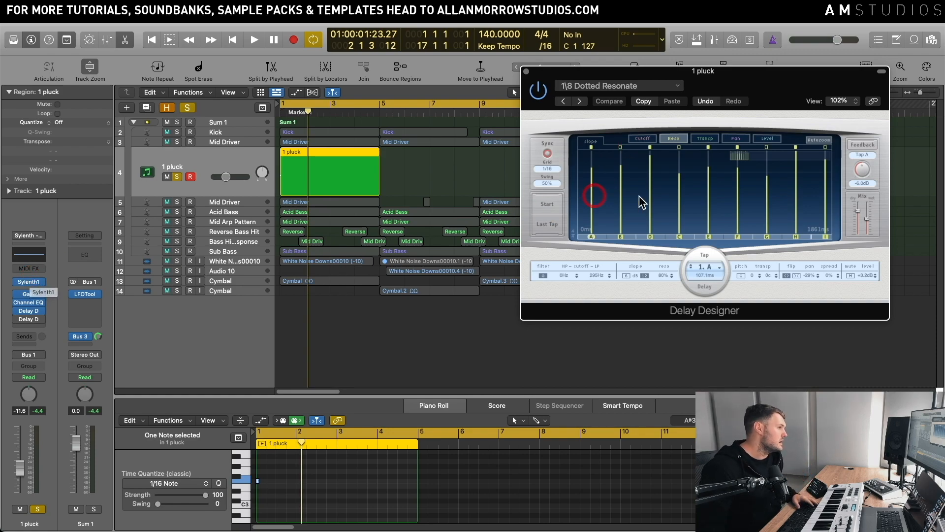
pyautogui.moveTo(713, 83); pyautogui.dragTo(700, 75)
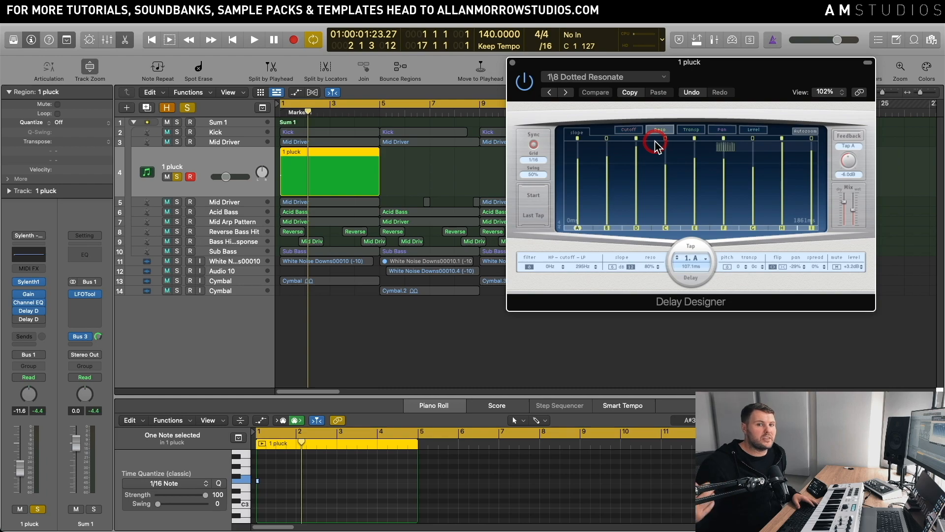
pyautogui.press('space')
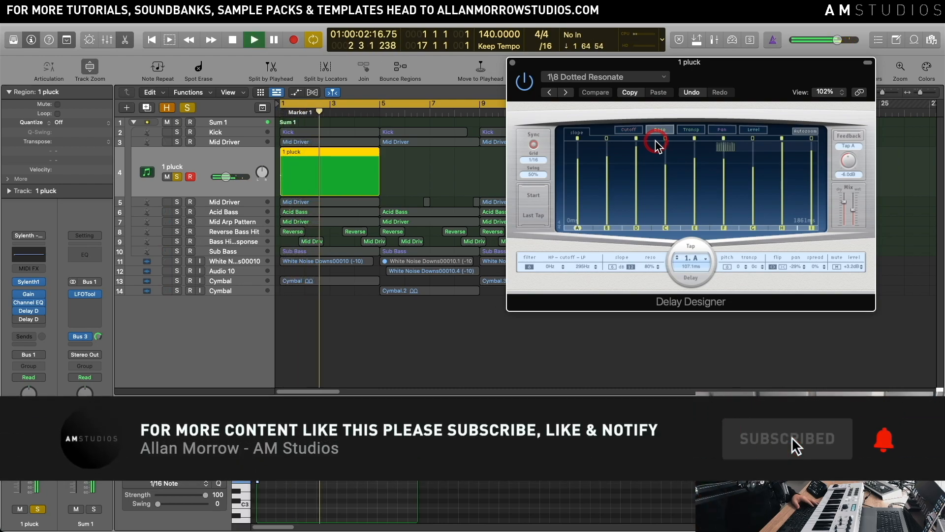
pyautogui.press('space')
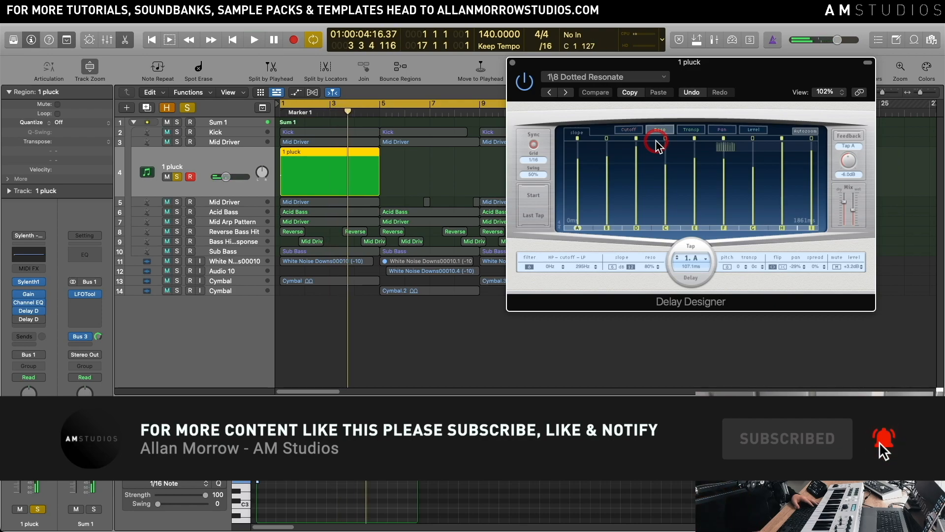
pyautogui.press('space')
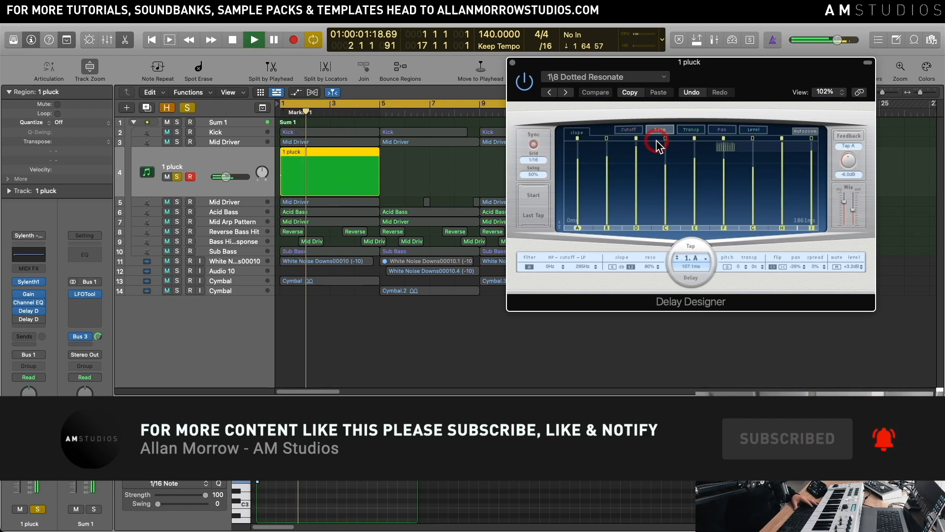
pyautogui.press('space')
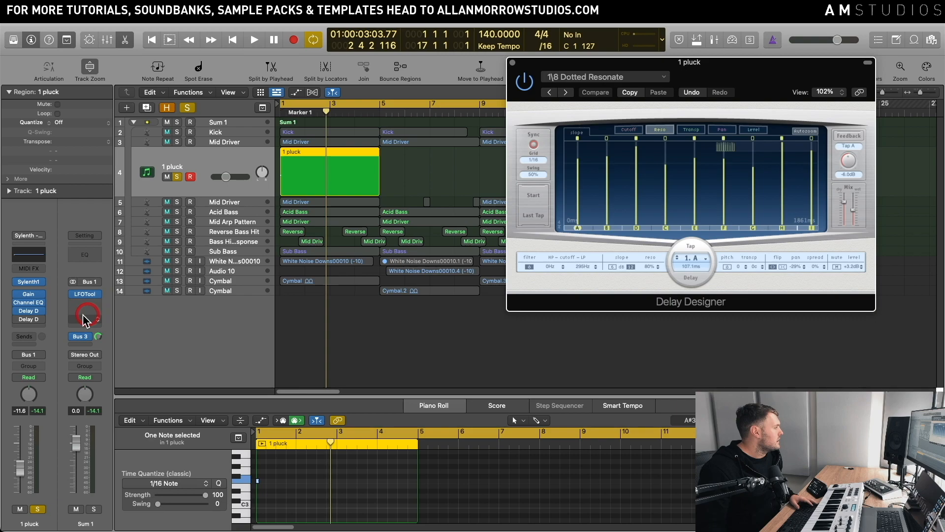
# - Enable the second Delay Designer, preset tester, place its window below the first, and play the pluck through both delays
pyautogui.click(39, 315)
pyautogui.moveTo(33, 325); pyautogui.dragTo(18, 323)
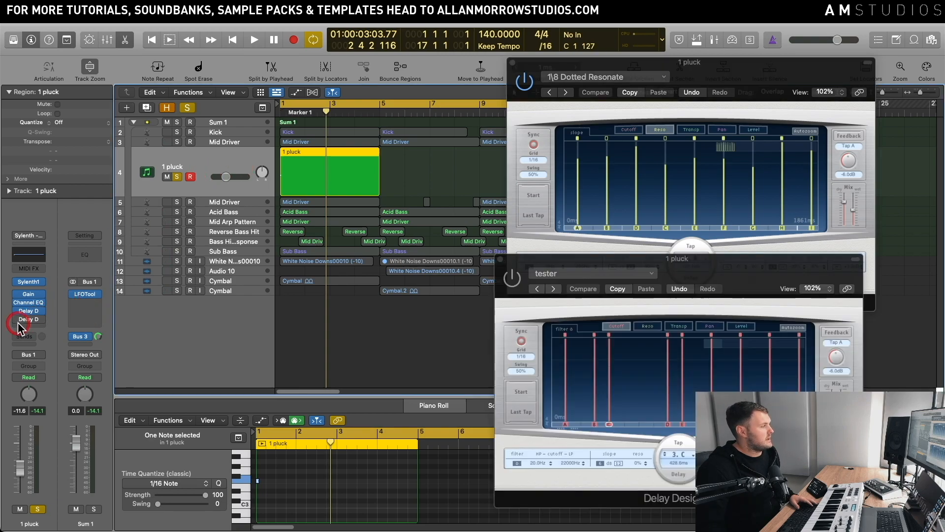
pyautogui.moveTo(630, 266)
pyautogui.mouseDown()
pyautogui.moveTo(663, 267)
pyautogui.moveTo(642, 278)
pyautogui.mouseUp()
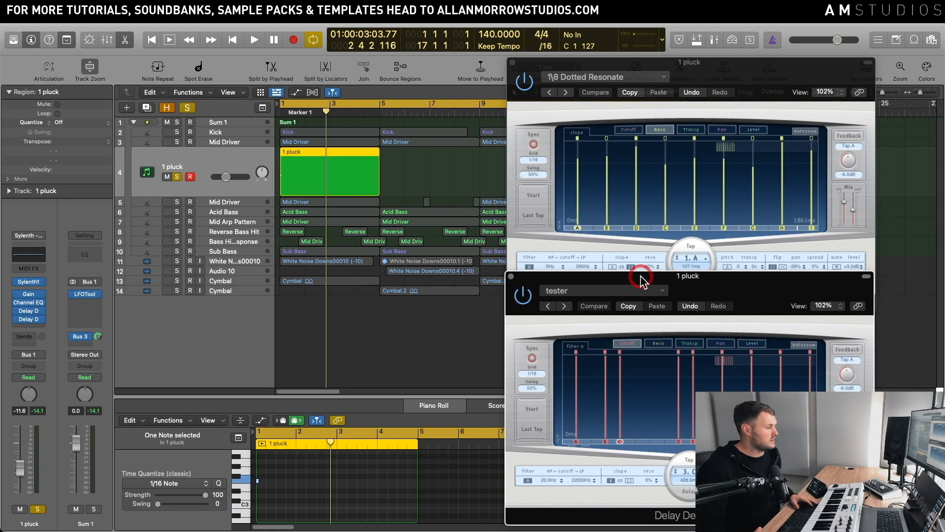
pyautogui.press('space')
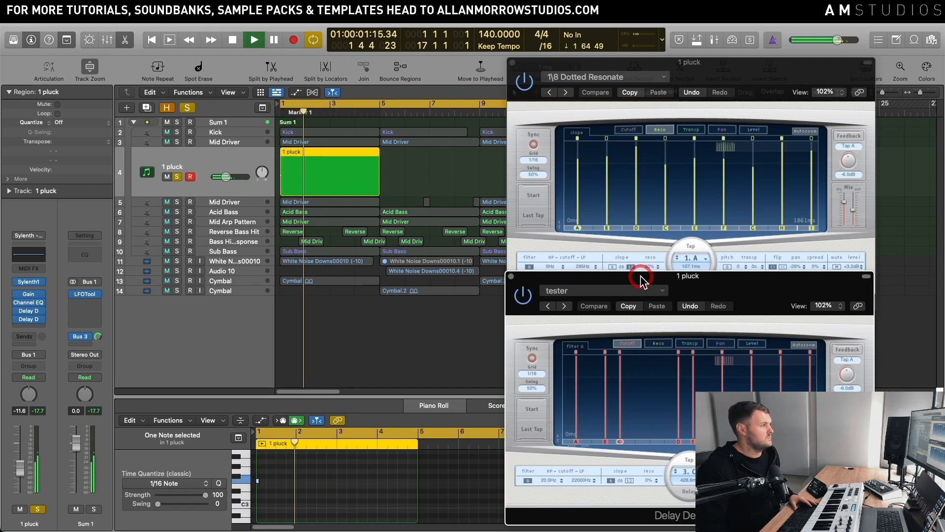
pyautogui.press('space')
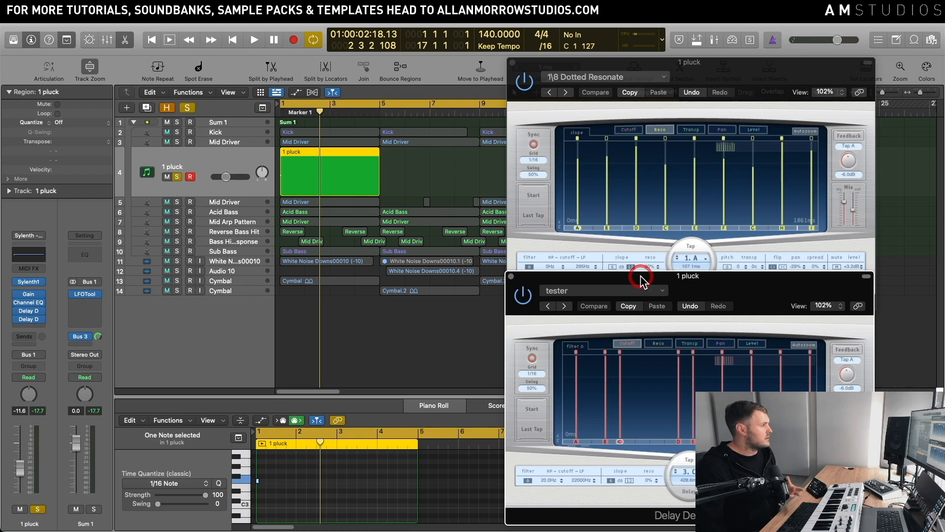
pyautogui.press('space')
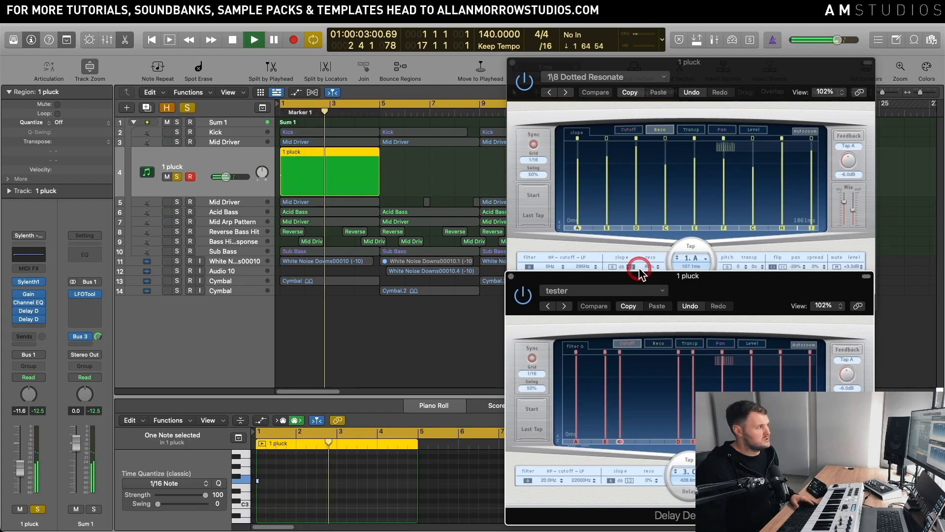
pyautogui.press('space')
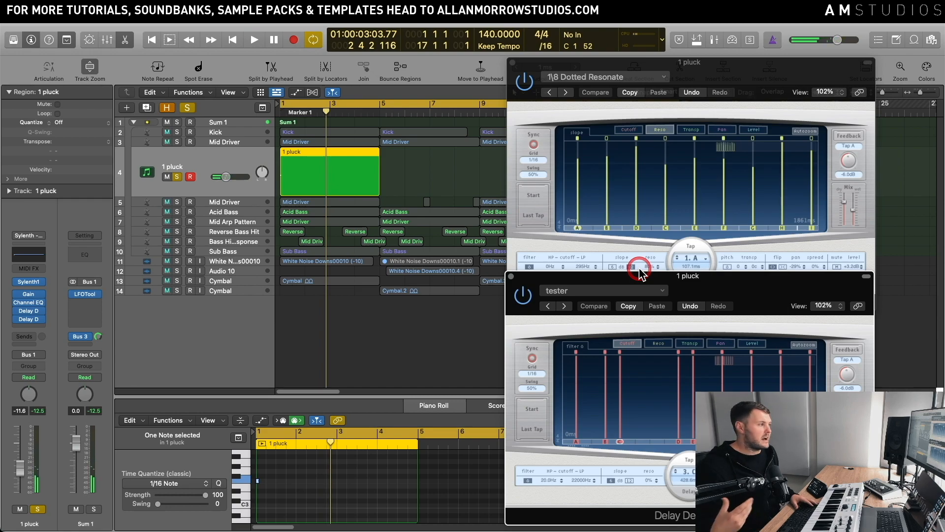
# - Bounce the 1 pluck region in place as 1 pluck_bip to a new track, leaving the source, and close the 1\8 Dotted Resonate delay window
pyautogui.click(409, 183)
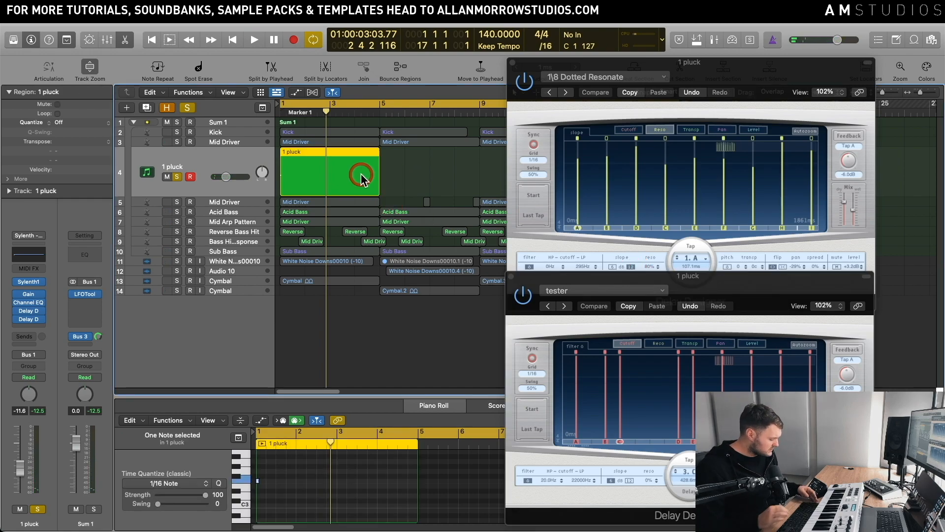
pyautogui.hotkey('ctrl', 'b')
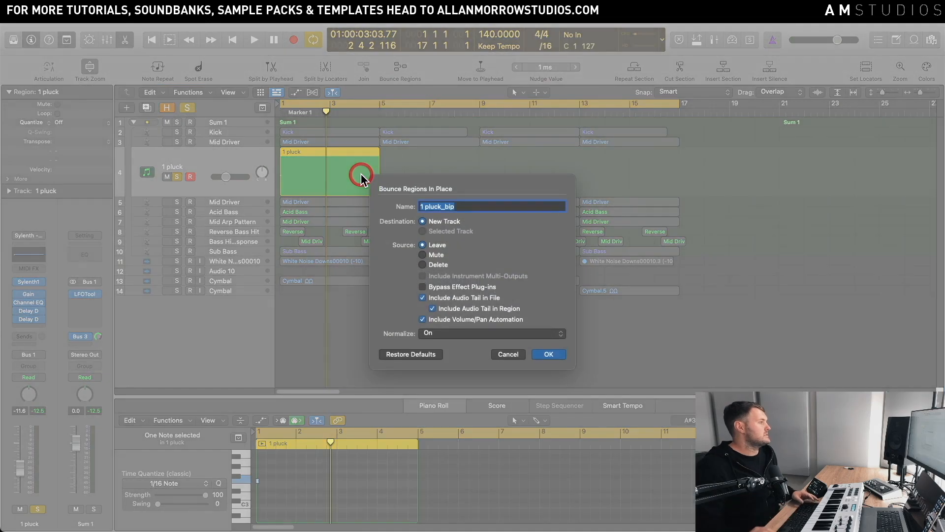
pyautogui.click(546, 354)
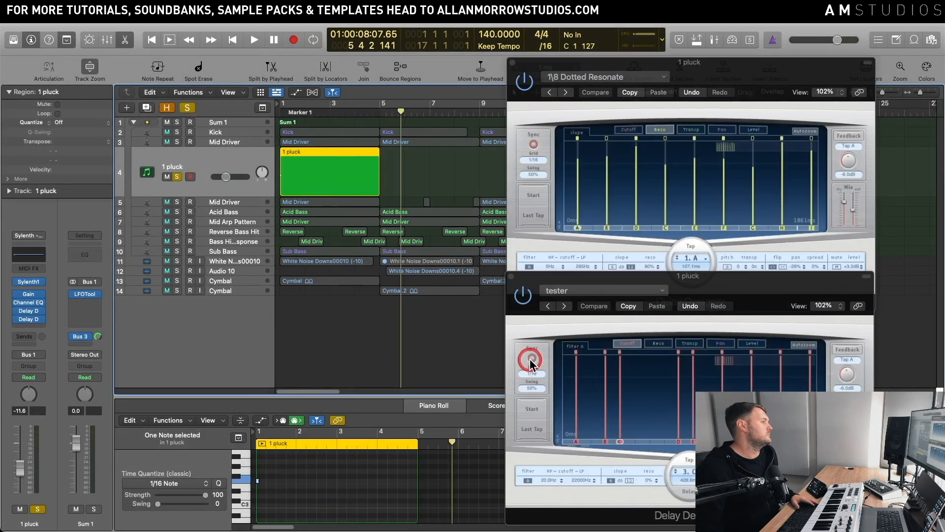
pyautogui.click(351, 173)
pyautogui.click(513, 63)
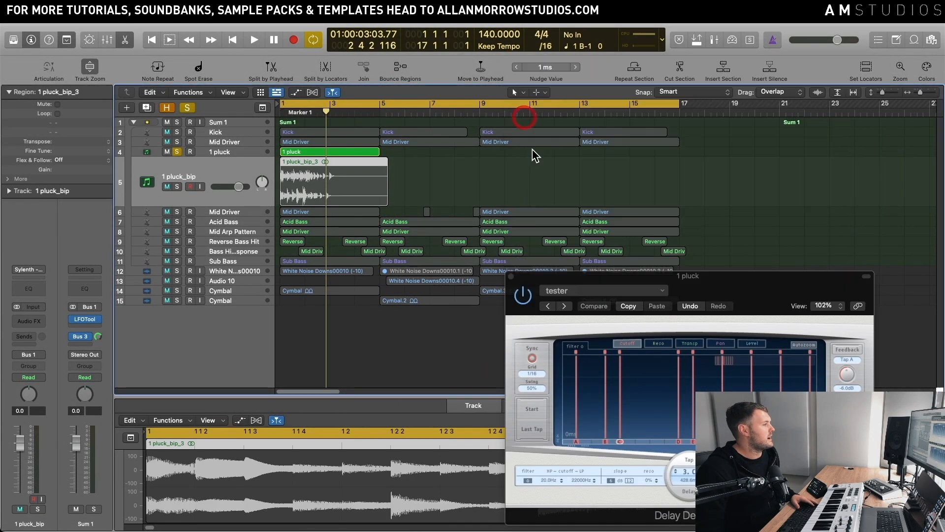
# - Close the tester delay window and switch the solo from the 1 pluck track to 1 pluck_bip
pyautogui.click(512, 272)
pyautogui.click(850, 71)
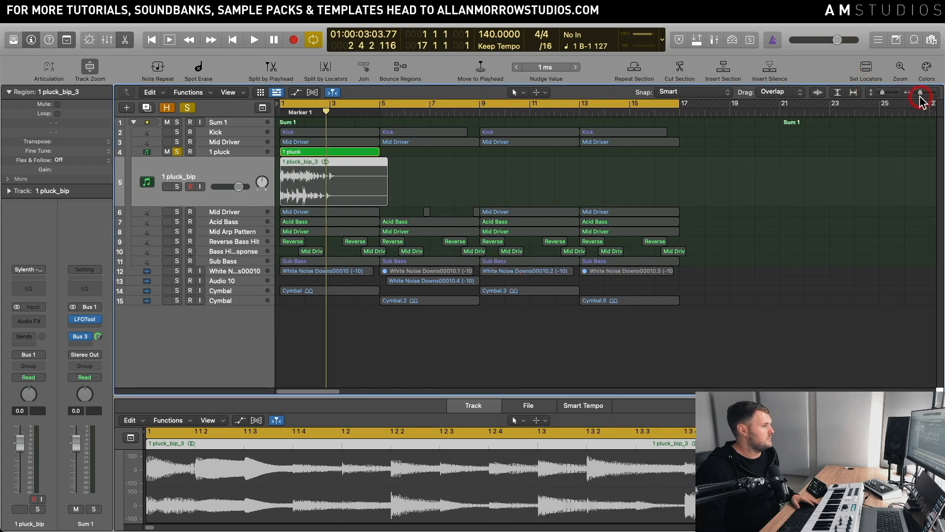
pyautogui.moveTo(920, 93); pyautogui.dragTo(923, 93)
pyautogui.hscroll(1, 425, 162)
pyautogui.hscroll(-3, 424, 163)
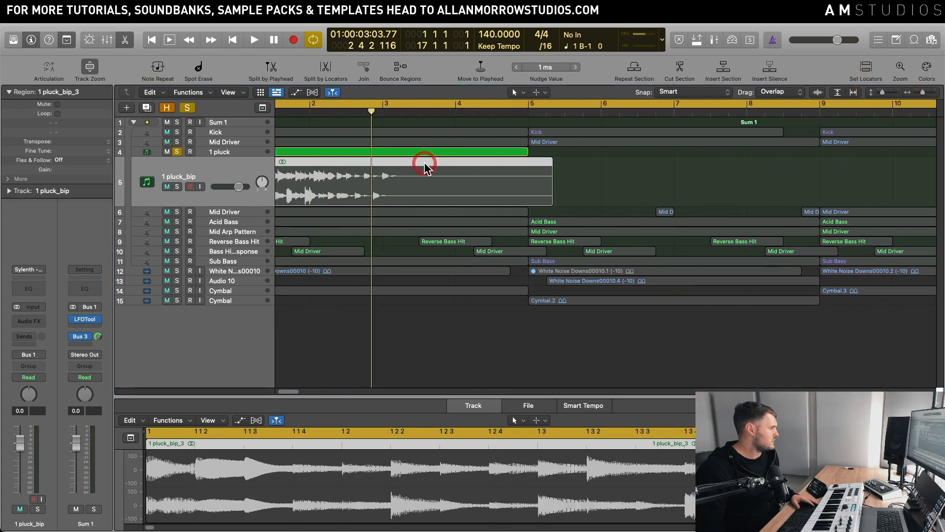
pyautogui.click(177, 186)
pyautogui.click(177, 152)
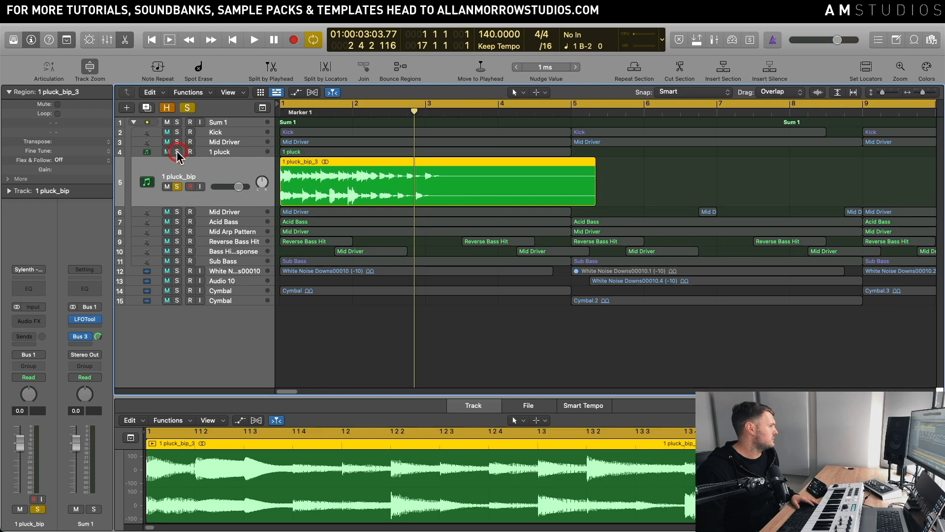
# - Play the soloed bounce from the start, and audition it with the cycle range set from bar 2 to bar 3
pyautogui.press('space')
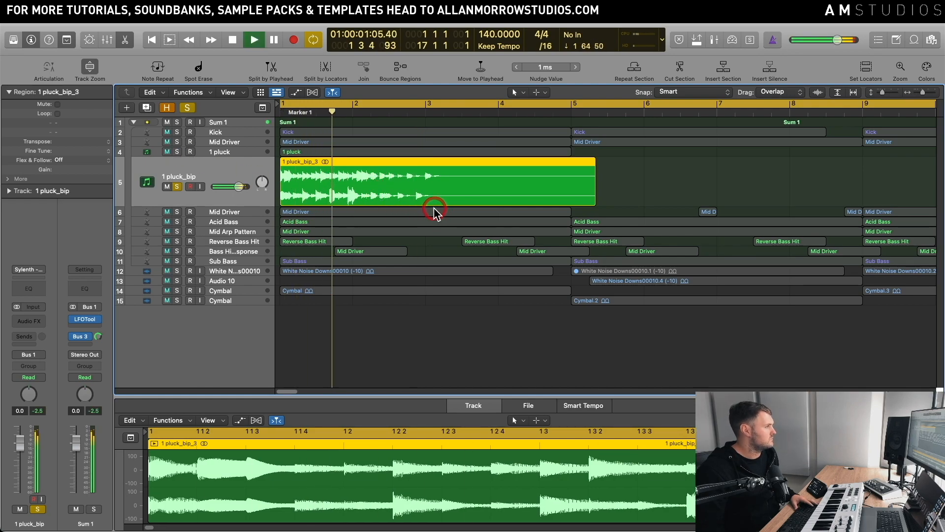
pyautogui.press('space')
pyautogui.click(357, 104)
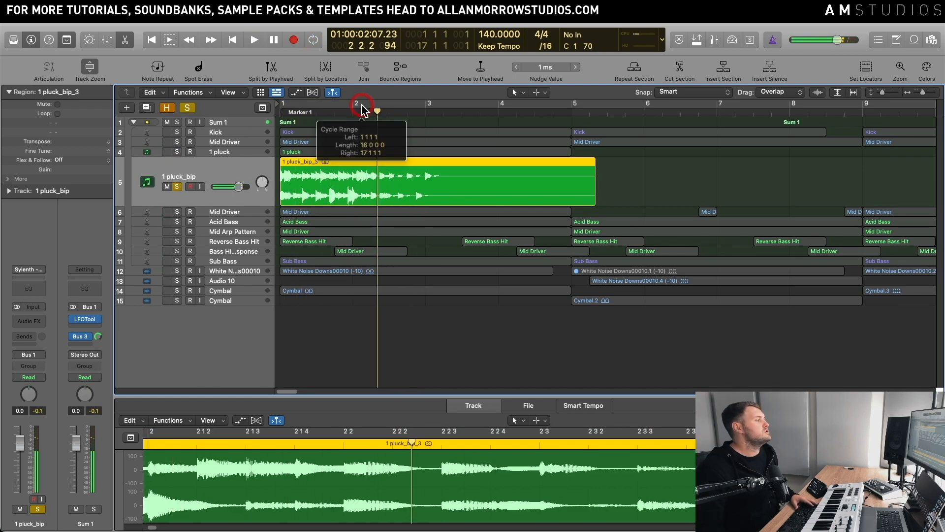
pyautogui.moveTo(357, 106); pyautogui.dragTo(425, 106)
pyautogui.press('space')
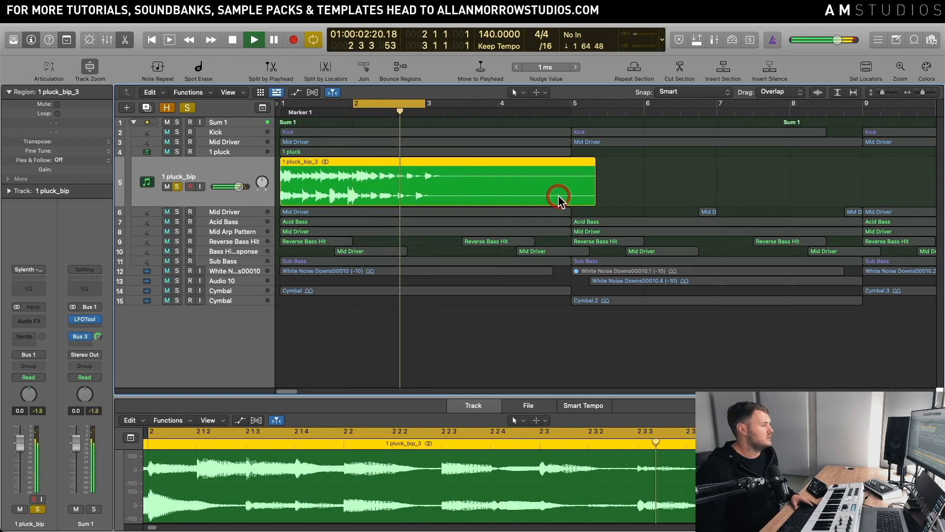
pyautogui.press('space')
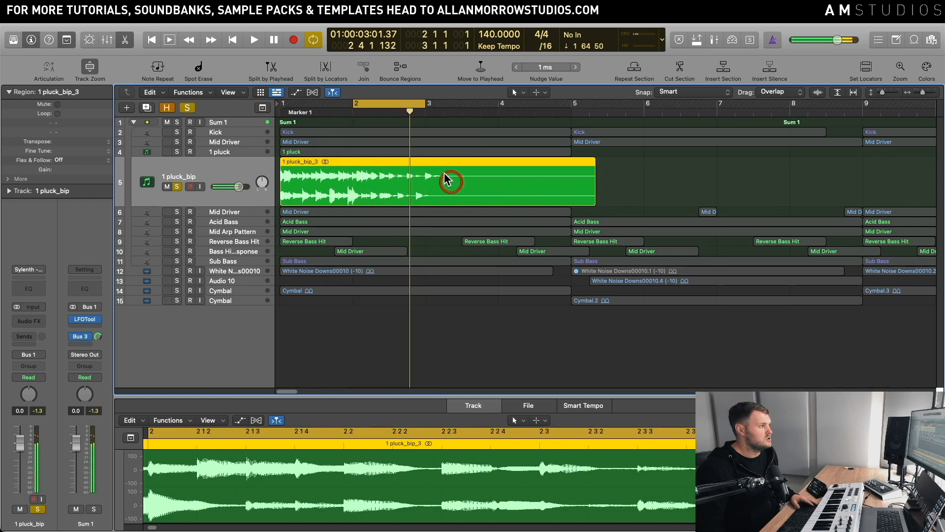
# - Shift the one-bar cycle range to start at 1 4 1 and at 1 3 1, auditioning the bounce at each position
pyautogui.moveTo(400, 103); pyautogui.dragTo(375, 103)
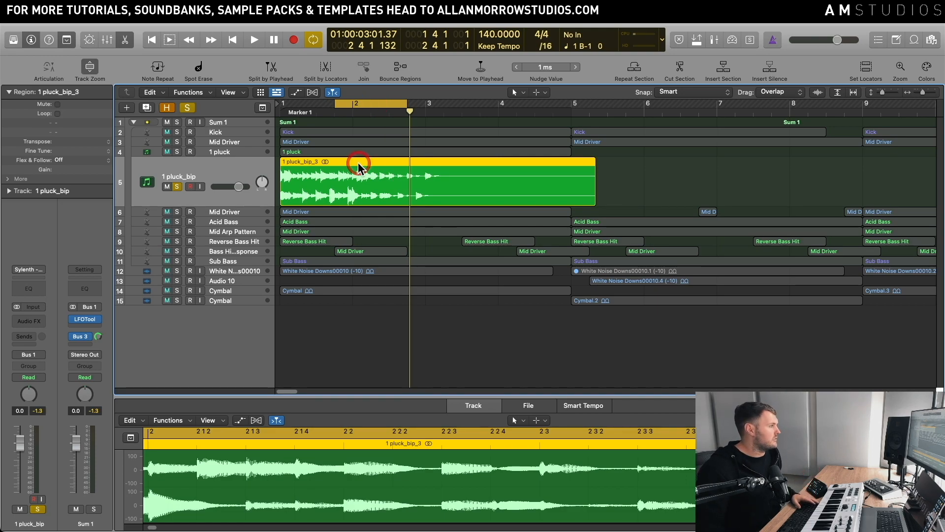
pyautogui.press('space')
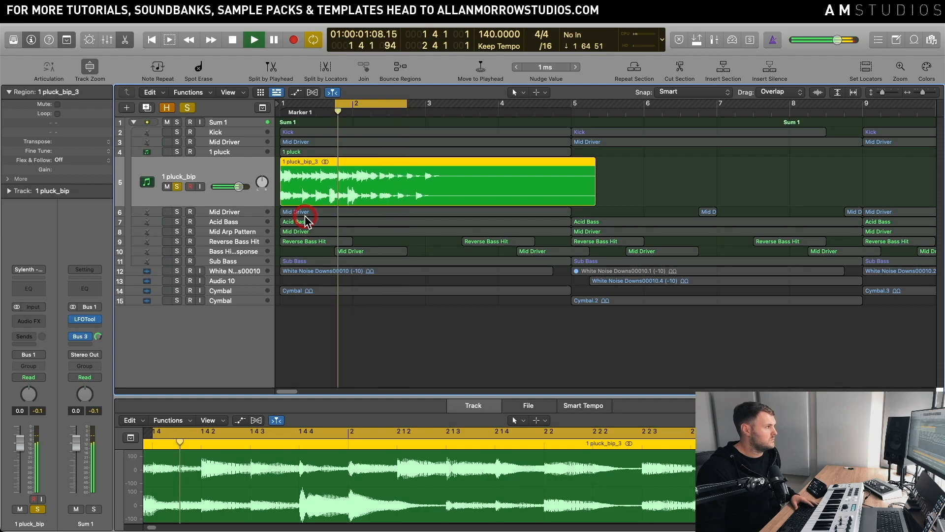
pyautogui.press('space')
pyautogui.moveTo(354, 106); pyautogui.dragTo(337, 105)
pyautogui.press('space')
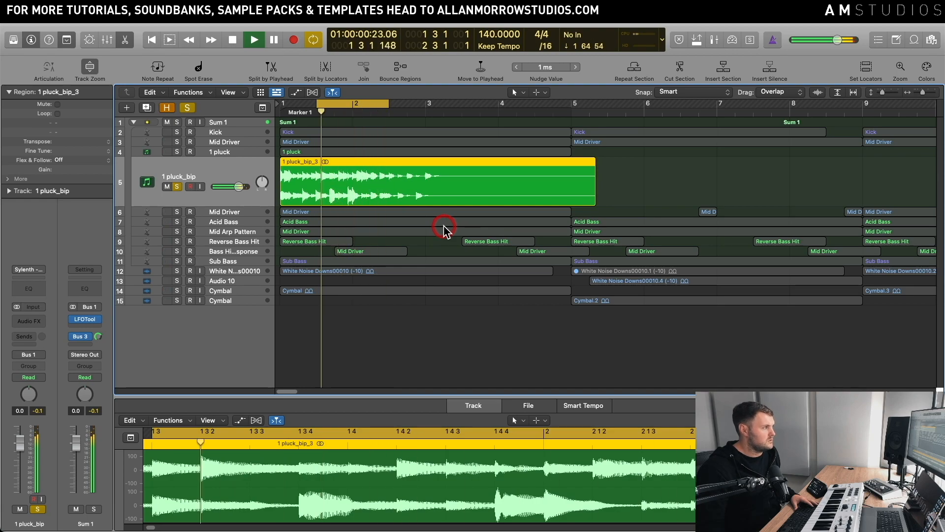
pyautogui.press('space')
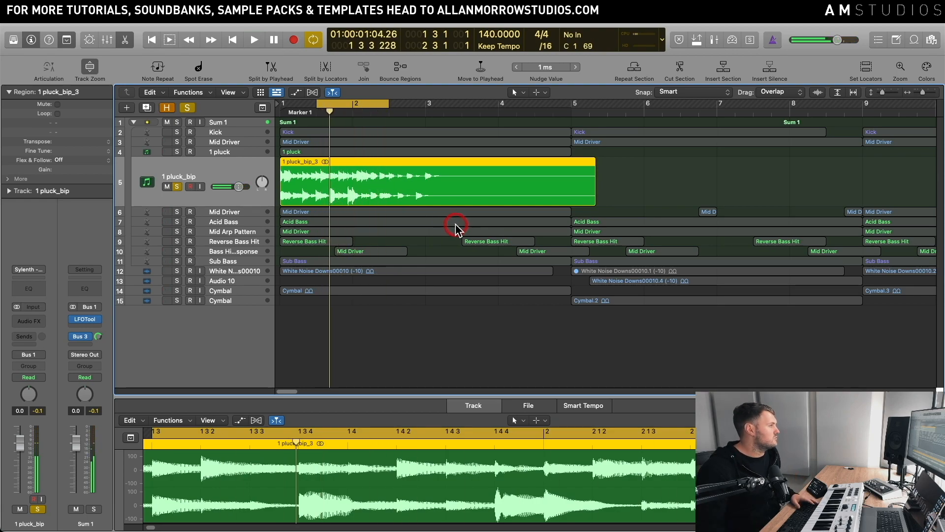
# - Trim the bounced region to start at 1 3 1 and end at 2 3 1, and play it
pyautogui.moveTo(284, 198); pyautogui.dragTo(316, 198)
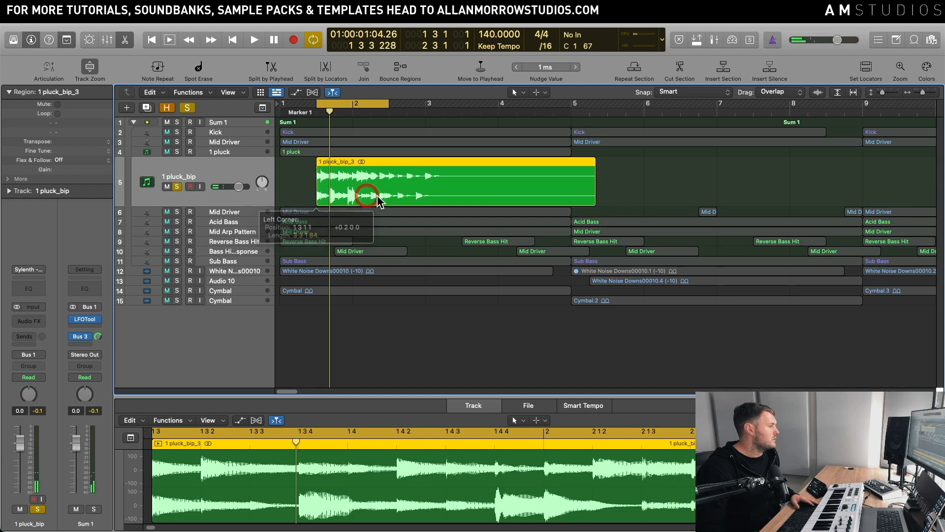
pyautogui.moveTo(592, 201); pyautogui.dragTo(388, 200)
pyautogui.press('space')
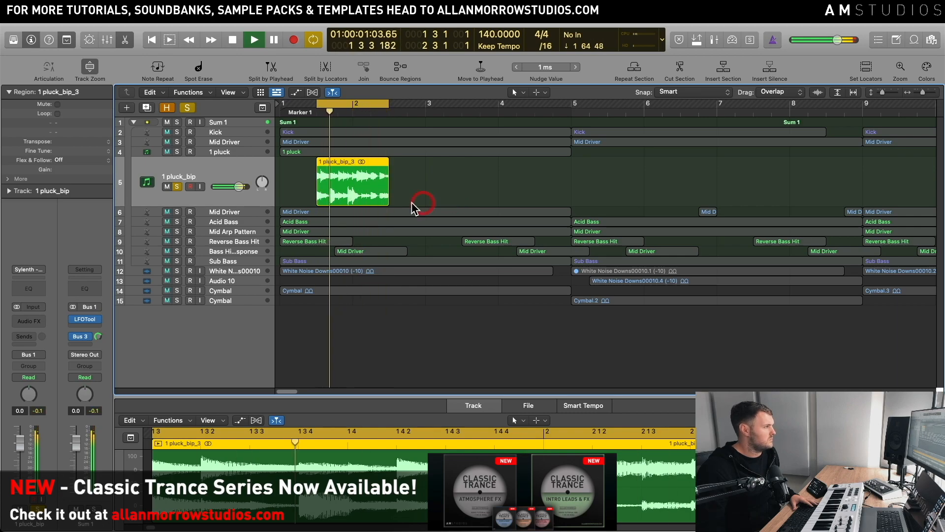
pyautogui.press('space')
# - Extend the region's start back to 1 2 1 and audition it with one-bar cycles ending at 2 1 1 and 2 2 1
pyautogui.moveTo(318, 200); pyautogui.dragTo(299, 200)
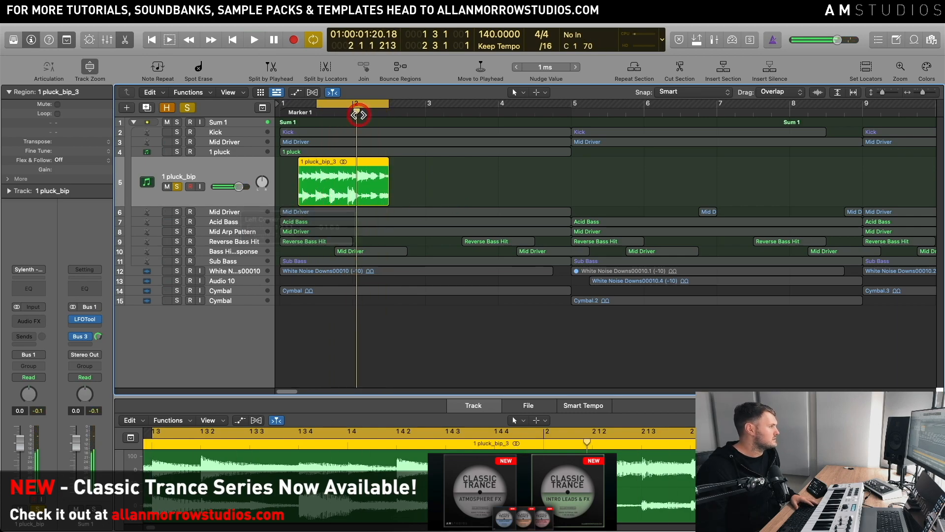
pyautogui.moveTo(354, 101)
pyautogui.mouseDown()
pyautogui.moveTo(335, 102)
pyautogui.moveTo(365, 106)
pyautogui.moveTo(352, 106)
pyautogui.mouseUp()
pyautogui.press('space')
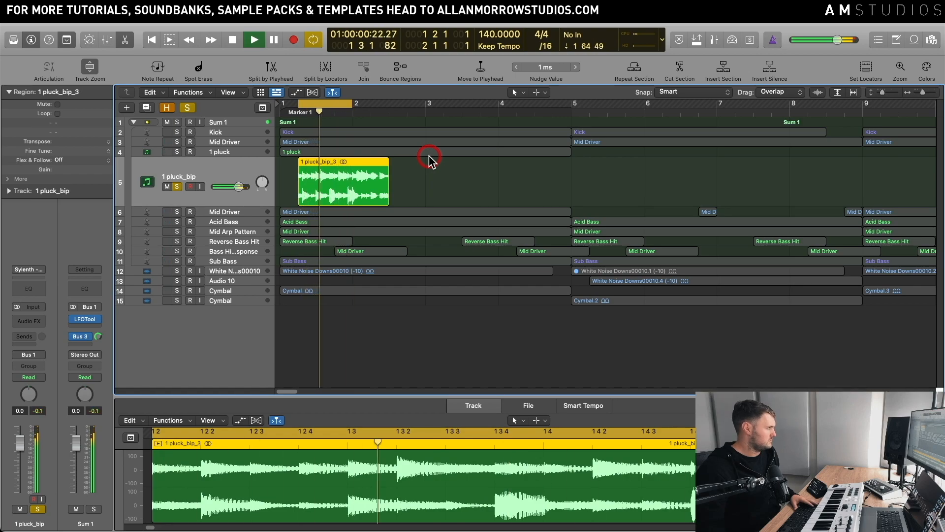
pyautogui.moveTo(346, 114); pyautogui.dragTo(370, 106)
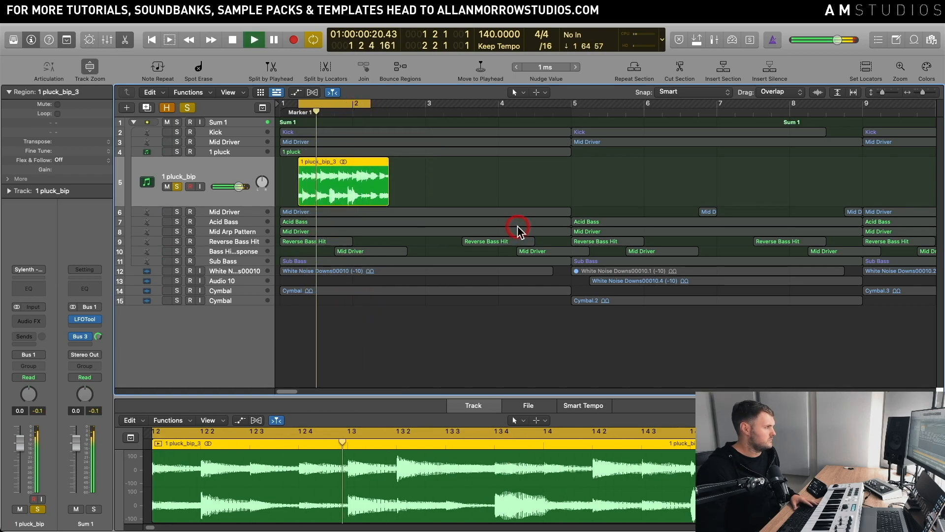
pyautogui.press('space')
# - Copy the bounced region onto a duplicate track, and trim the original to start at 1 3 1 and the copy to end at 2 2 1
pyautogui.press('super+d')
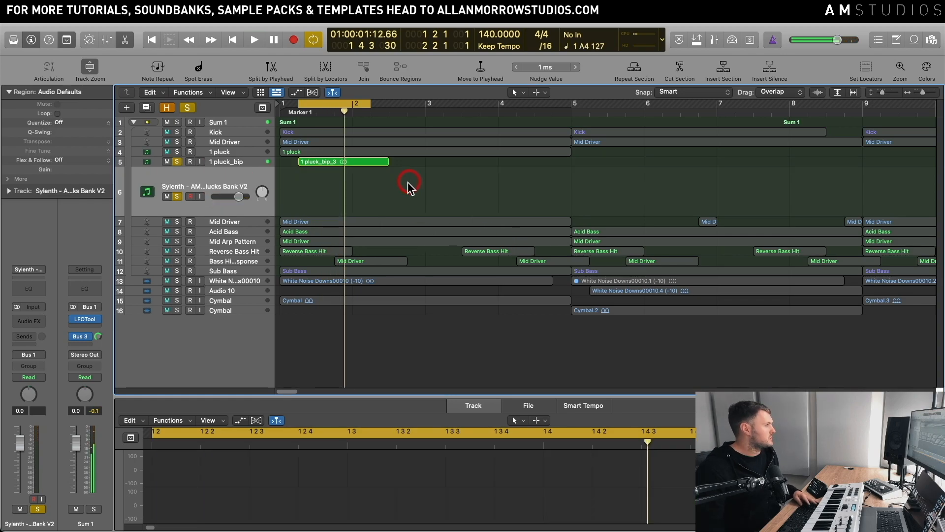
pyautogui.moveTo(361, 162); pyautogui.dragTo(363, 188)
pyautogui.moveTo(348, 105); pyautogui.dragTo(366, 104)
pyautogui.click(311, 178)
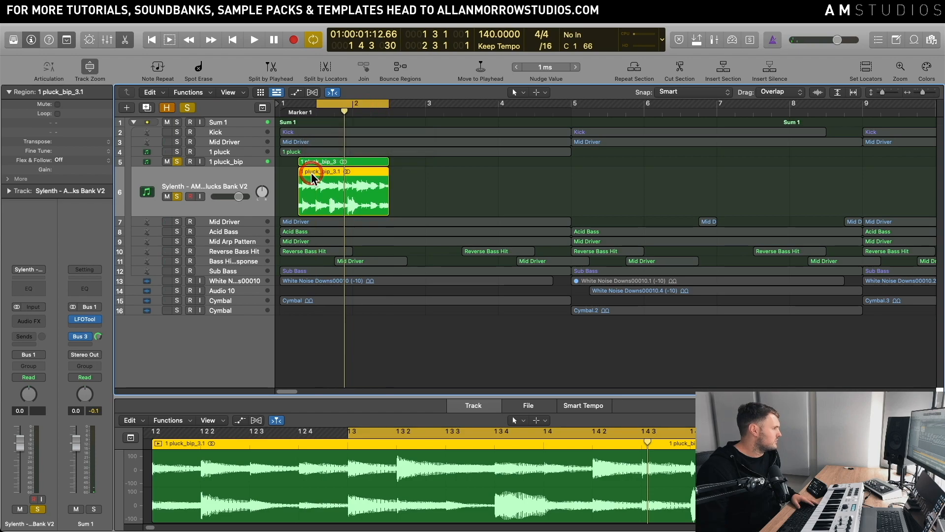
pyautogui.moveTo(302, 161); pyautogui.dragTo(316, 161)
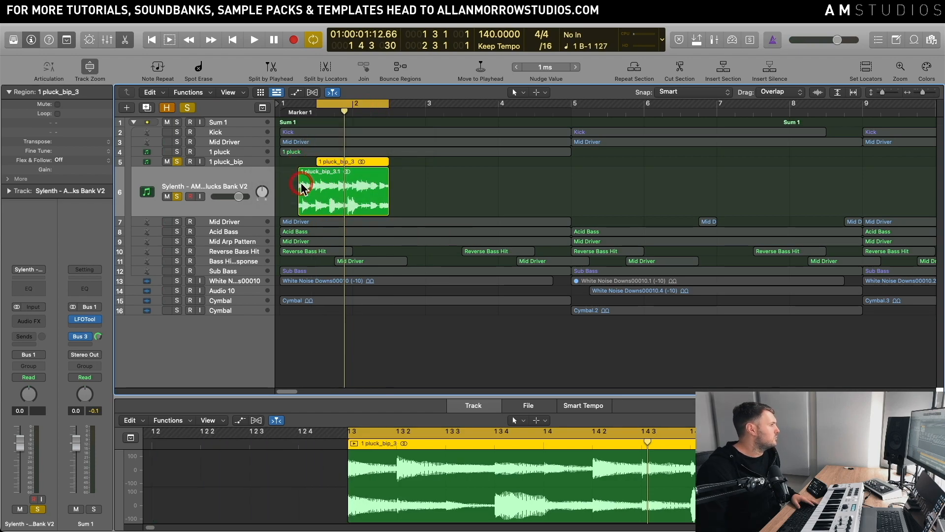
pyautogui.moveTo(386, 211); pyautogui.dragTo(371, 210)
# - Turn off solo and mute both the 1 pluck_bip track and its duplicate
pyautogui.click(176, 163)
pyautogui.click(389, 132)
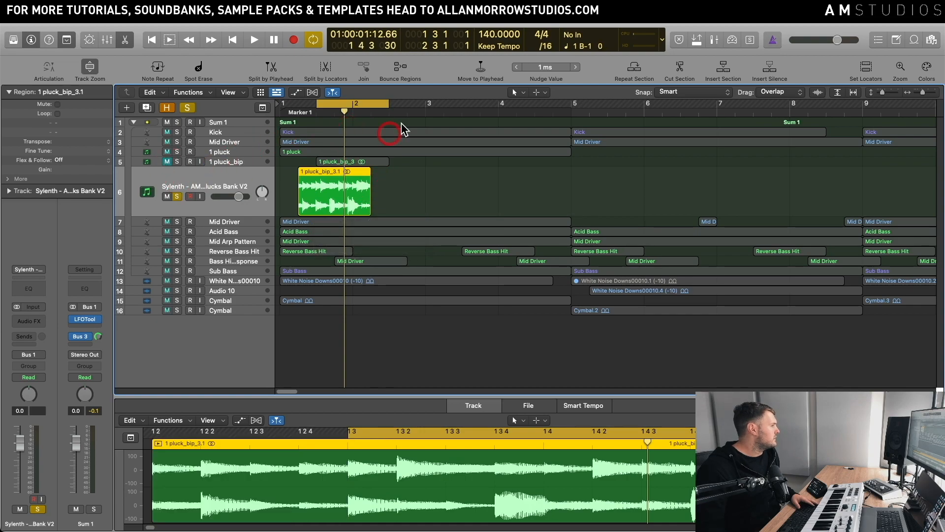
pyautogui.click(176, 197)
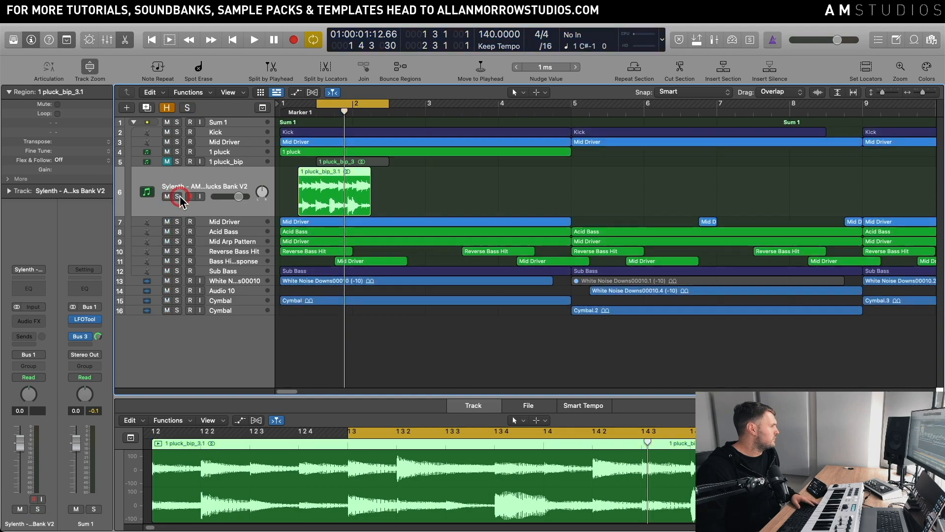
pyautogui.click(176, 197)
pyautogui.click(167, 196)
pyautogui.click(176, 198)
# - Move the trimmed 1 pluck_bip region and the cycle range to bar 1, and turn on looping for the region
pyautogui.click(310, 163)
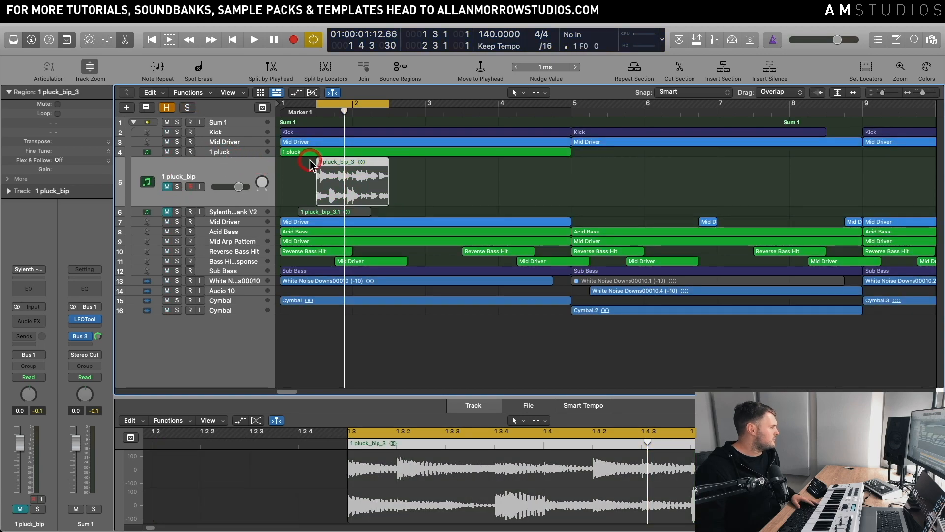
pyautogui.moveTo(327, 168); pyautogui.dragTo(293, 169)
pyautogui.moveTo(353, 103); pyautogui.dragTo(317, 103)
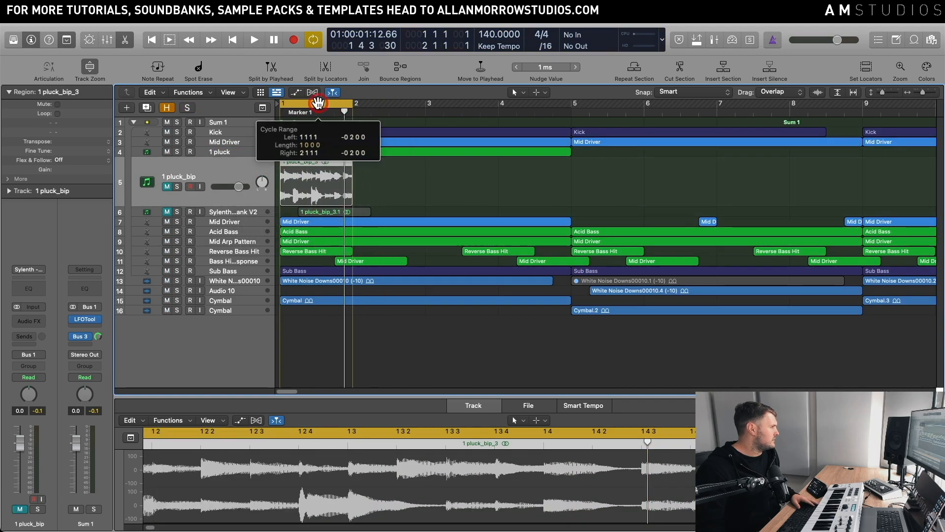
pyautogui.moveTo(345, 170); pyautogui.dragTo(366, 178)
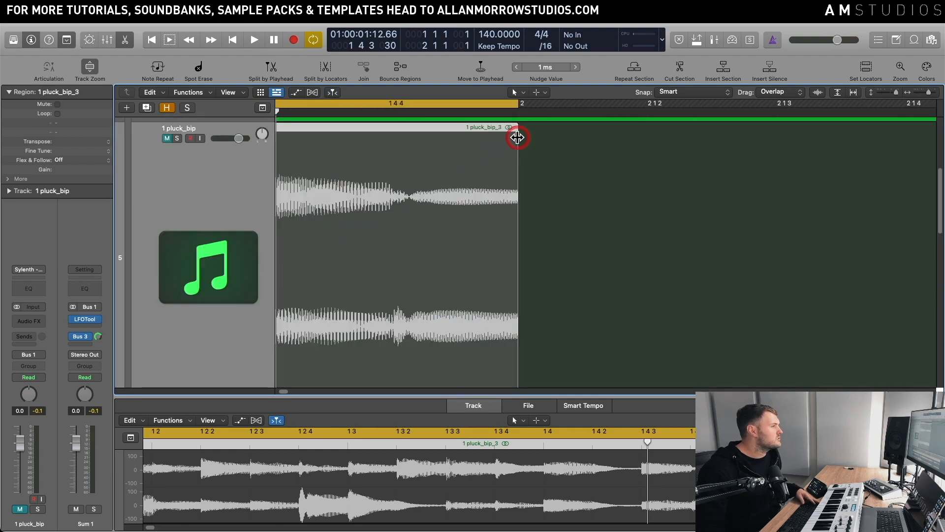
pyautogui.click(576, 211)
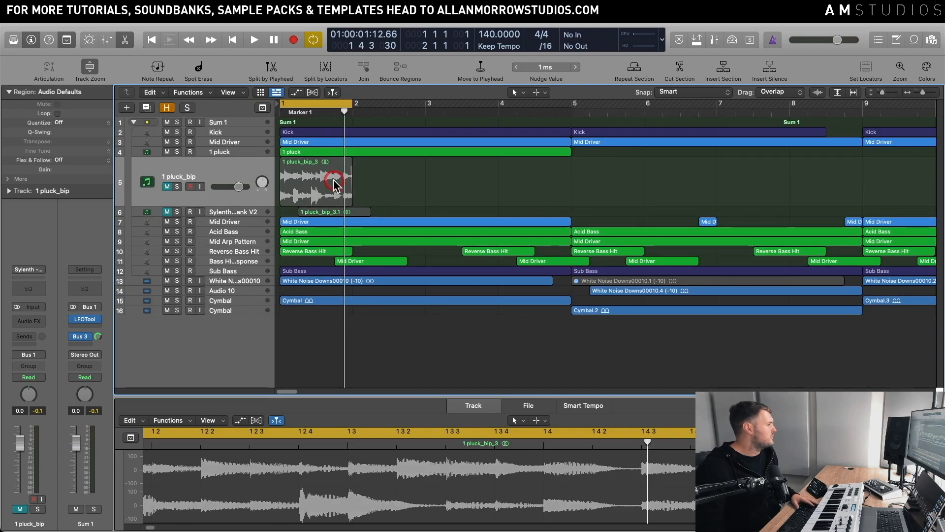
pyautogui.press('l')
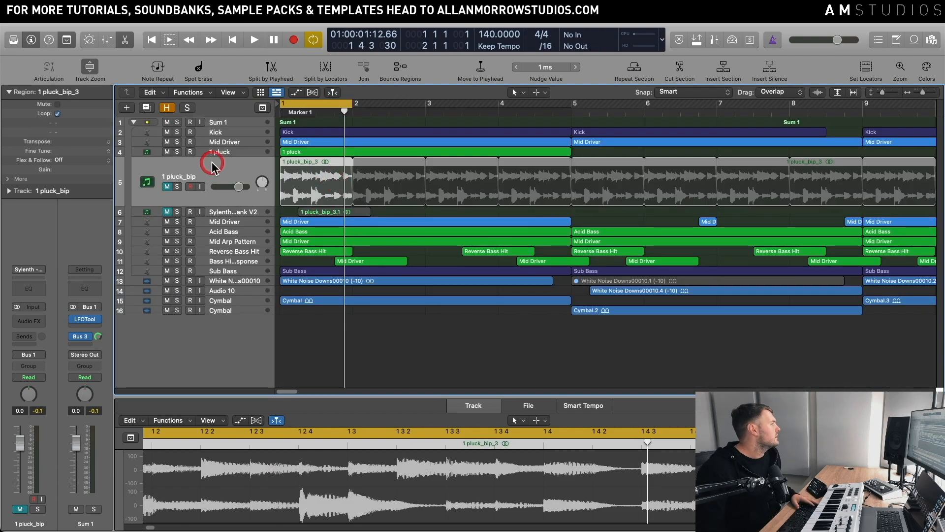
# - Unmute the 1 pluck_bip track and mute the original 1 pluck track, keeping the duplicate muted
pyautogui.click(167, 186)
pyautogui.click(167, 212)
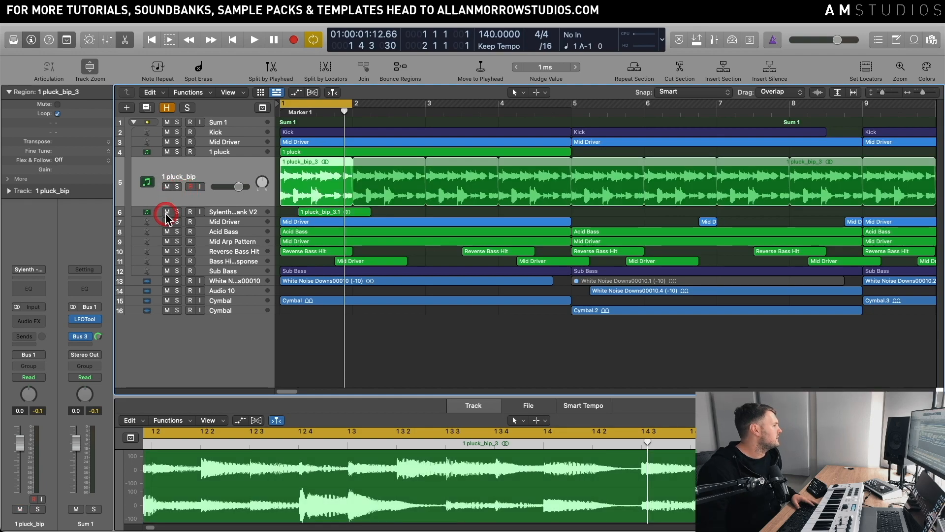
pyautogui.click(168, 212)
pyautogui.click(168, 152)
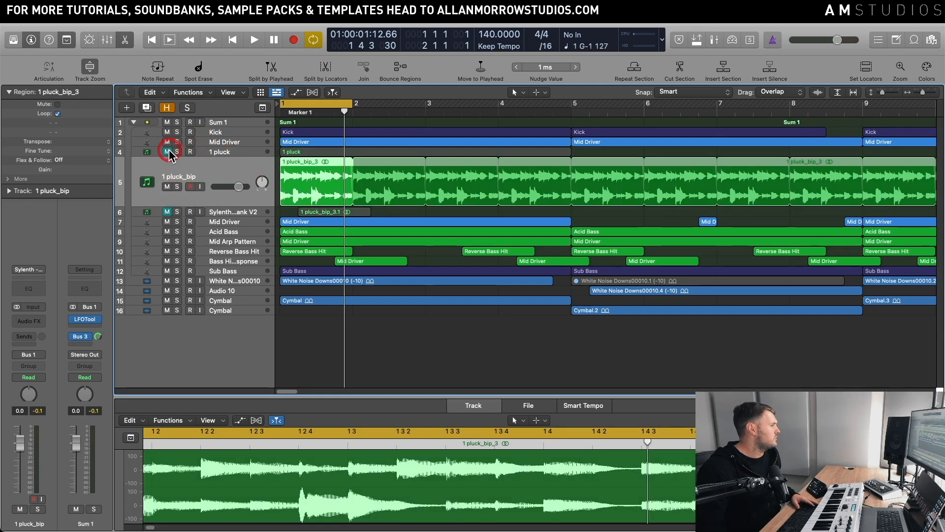
# - Audition the looped pluck with the full mix and lower the 1 pluck_bip volume to -8.6 dB
pyautogui.click(177, 188)
pyautogui.press('space')
pyautogui.press('space')
pyautogui.click(177, 188)
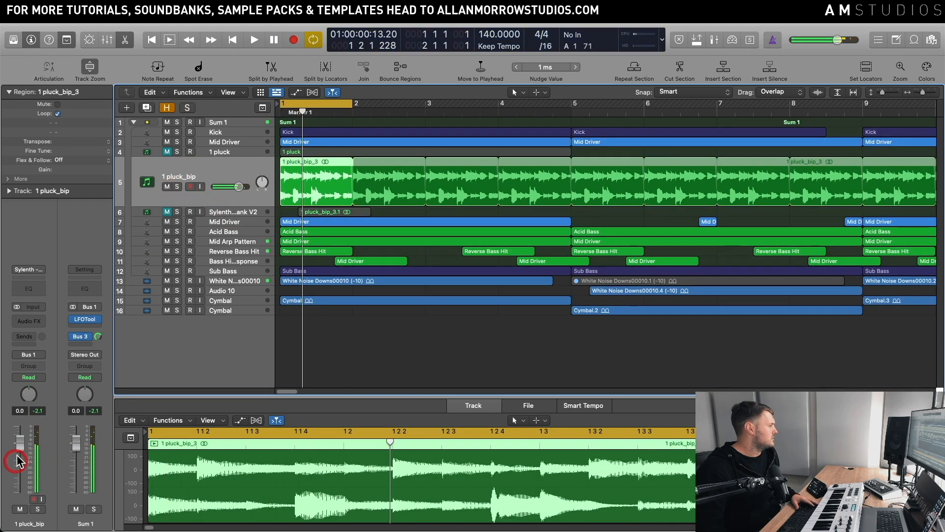
pyautogui.press('space')
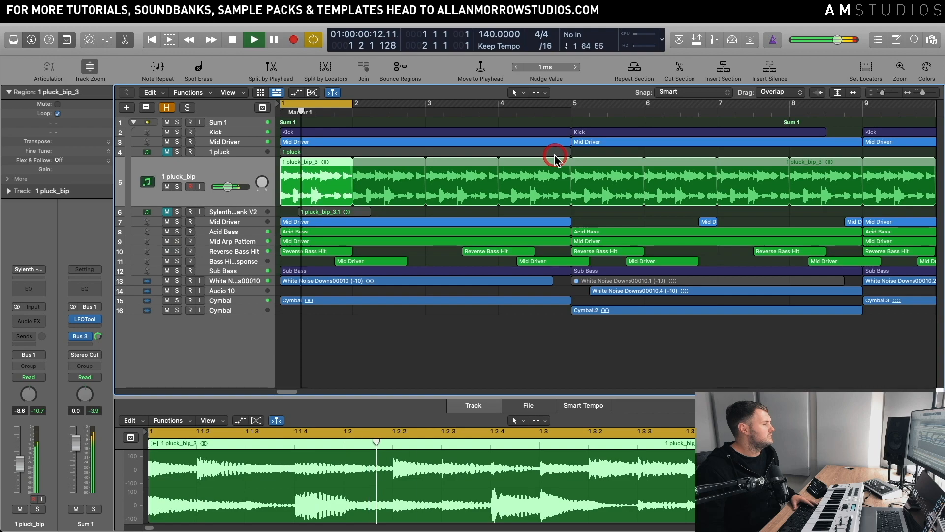
pyautogui.press('space')
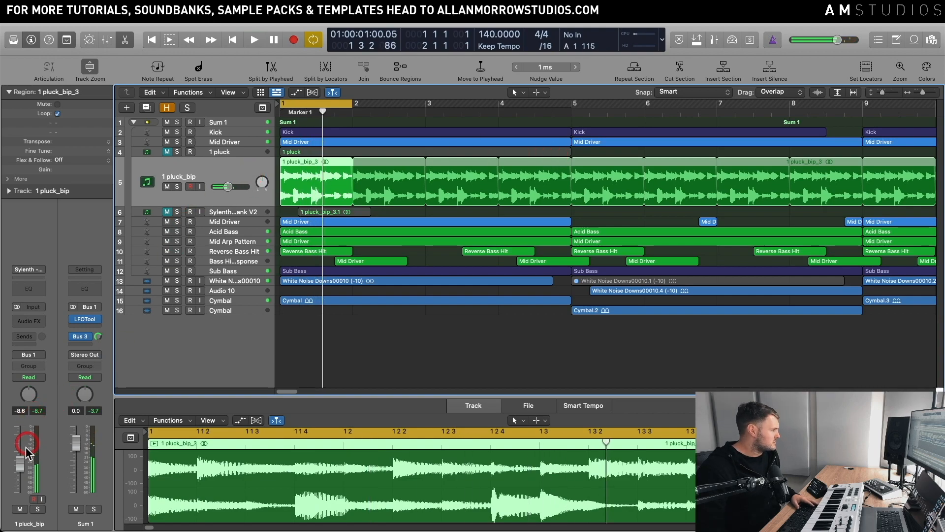
# - Insert a Channel EQ on 1 pluck_bip, roll off the lows and highs with low-cut and high-cut filters, and play the result
pyautogui.click(35, 286)
pyautogui.moveTo(502, 147); pyautogui.dragTo(638, 127)
pyautogui.click(468, 173)
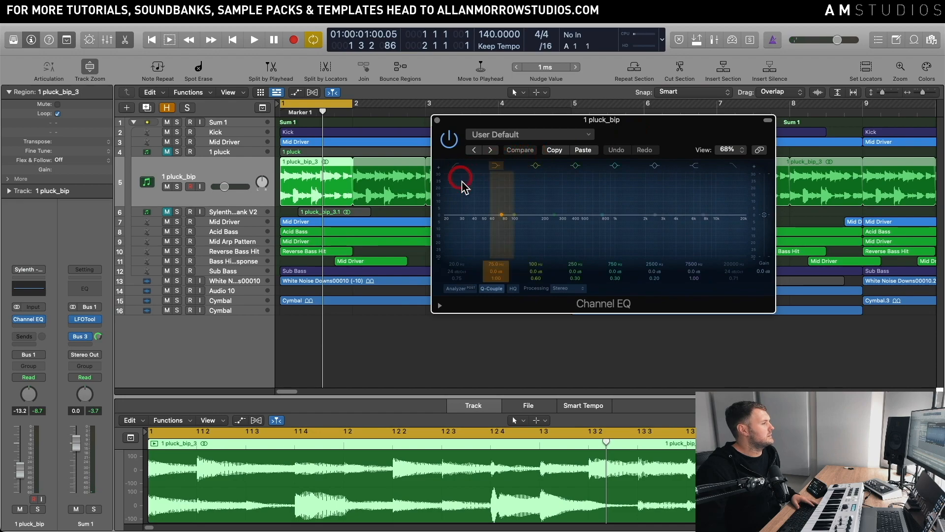
pyautogui.moveTo(460, 245); pyautogui.dragTo(515, 249)
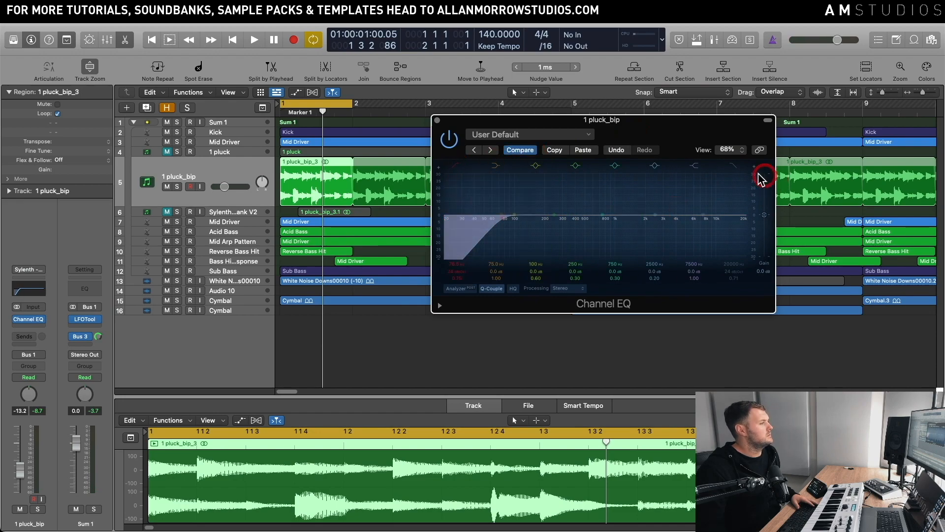
pyautogui.moveTo(728, 242); pyautogui.dragTo(664, 247)
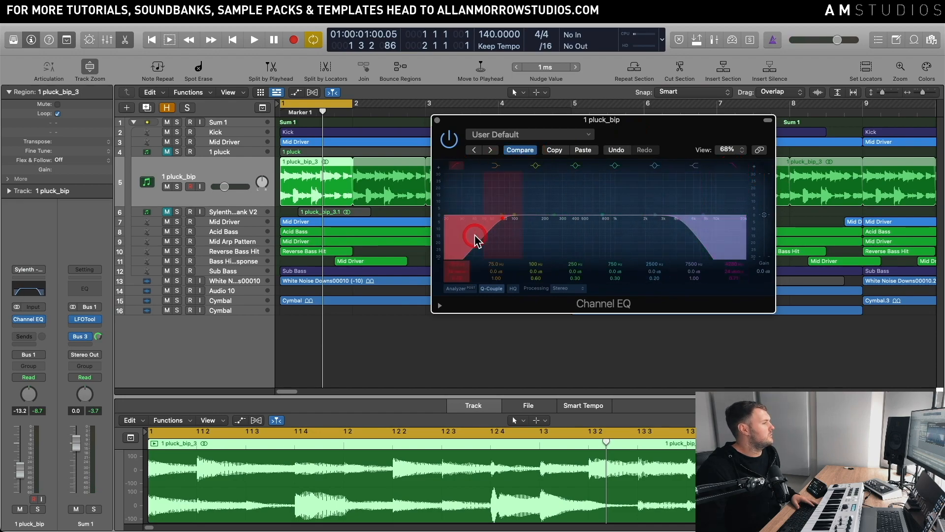
pyautogui.press('space')
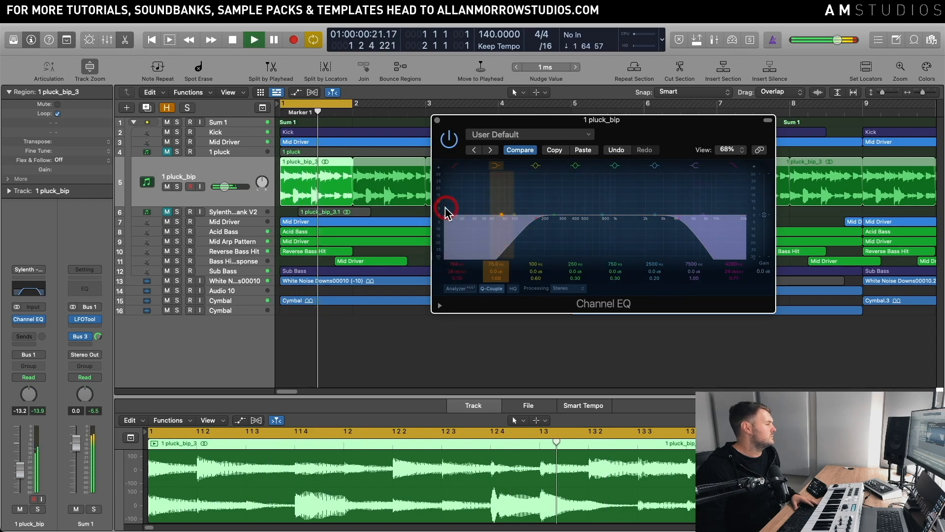
# - Close the Channel EQ, extend the cycle range to bars 1–9, and lower the 1 pluck_bip volume to -15.2 dB during playback
pyautogui.press('space')
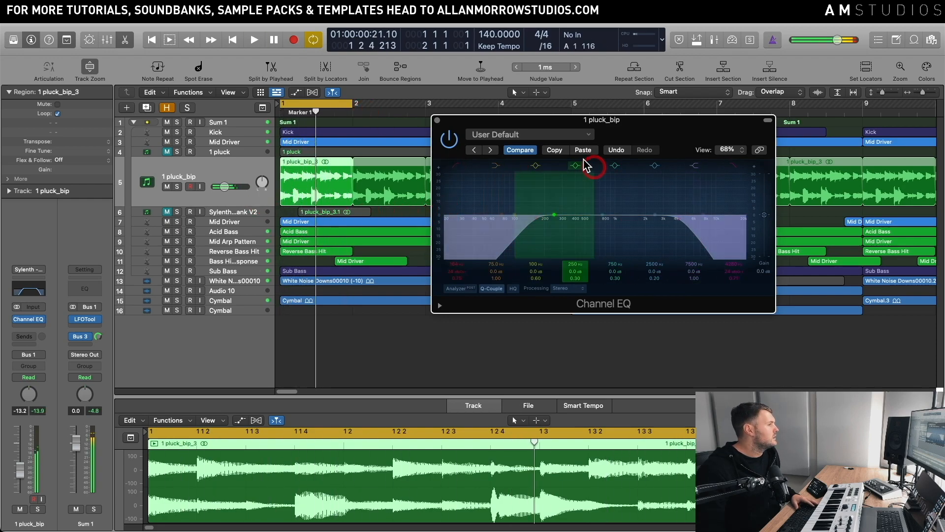
pyautogui.click(437, 121)
pyautogui.moveTo(354, 102); pyautogui.dragTo(861, 141)
pyautogui.press('space')
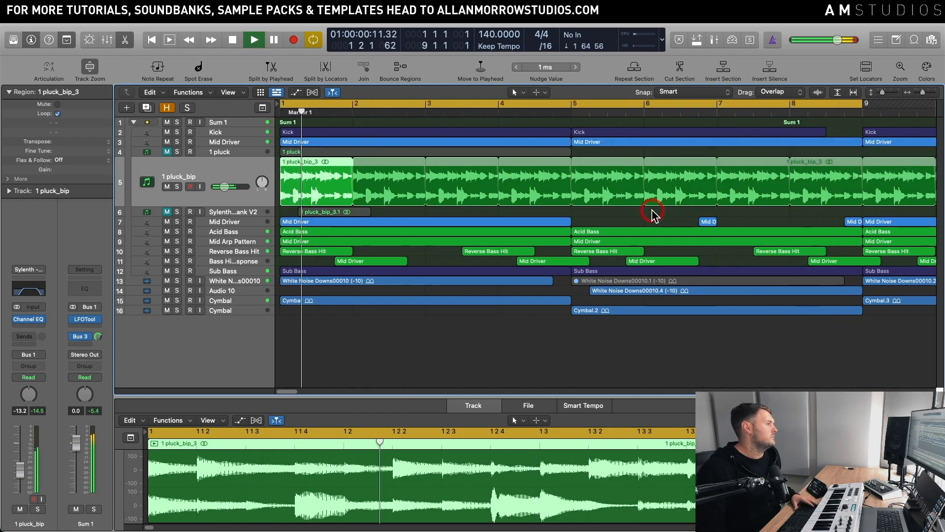
pyautogui.moveTo(20, 470); pyautogui.dragTo(19, 473)
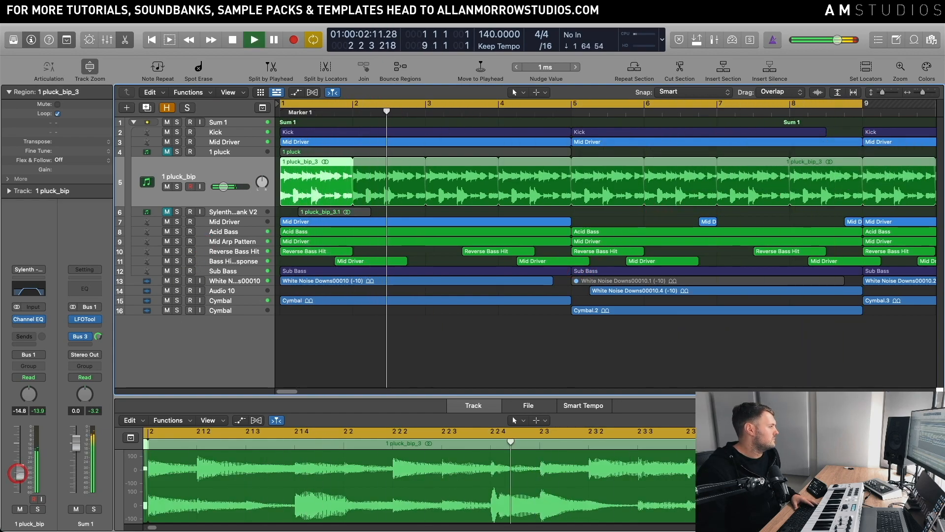
pyautogui.press('space')
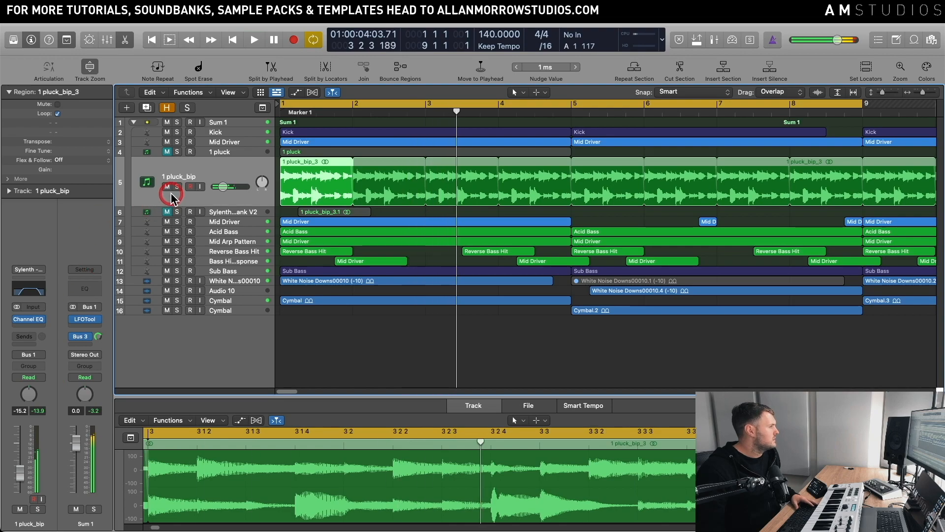
# - Solo 1 pluck_bip and insert a stereo LFOTool after its Channel EQ
pyautogui.click(177, 186)
pyautogui.click(42, 329)
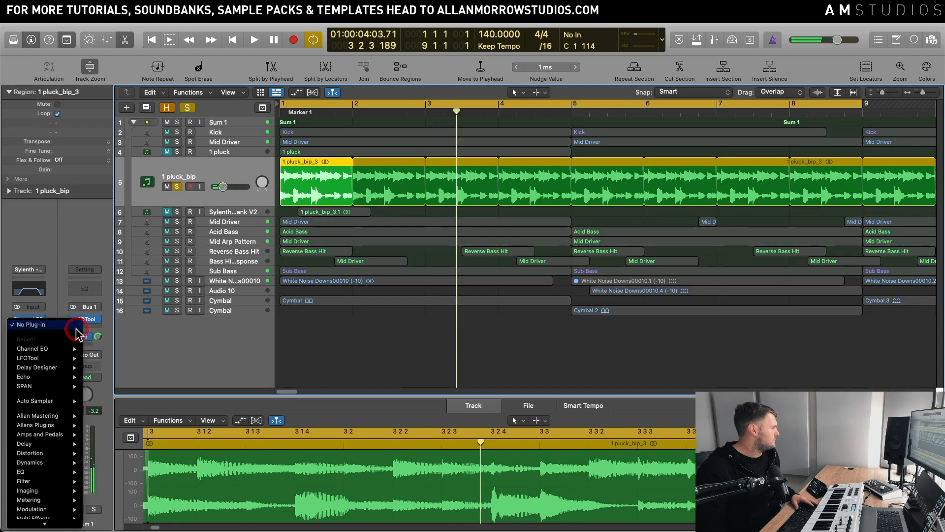
pyautogui.moveTo(49, 358)
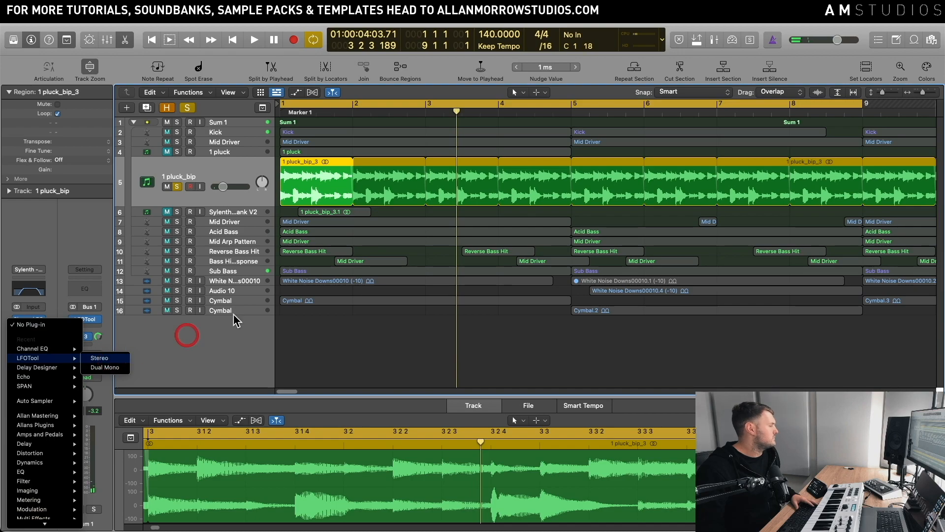
pyautogui.moveTo(433, 140); pyautogui.dragTo(606, 141)
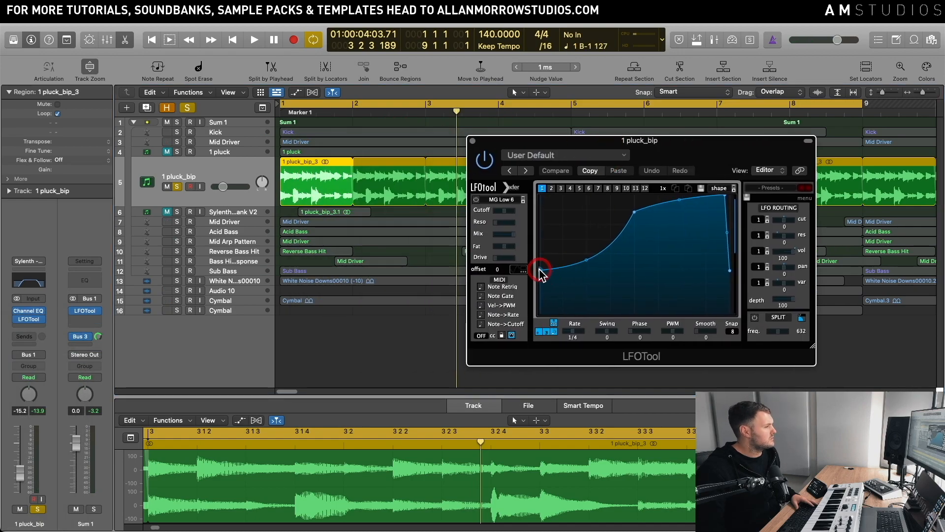
# - Raise the start and middle points of the LFOTool volume curve, auditioning the ducking with the full mix unsoloed
pyautogui.moveTo(540, 247); pyautogui.dragTo(539, 260)
pyautogui.press('space')
pyautogui.click(178, 187)
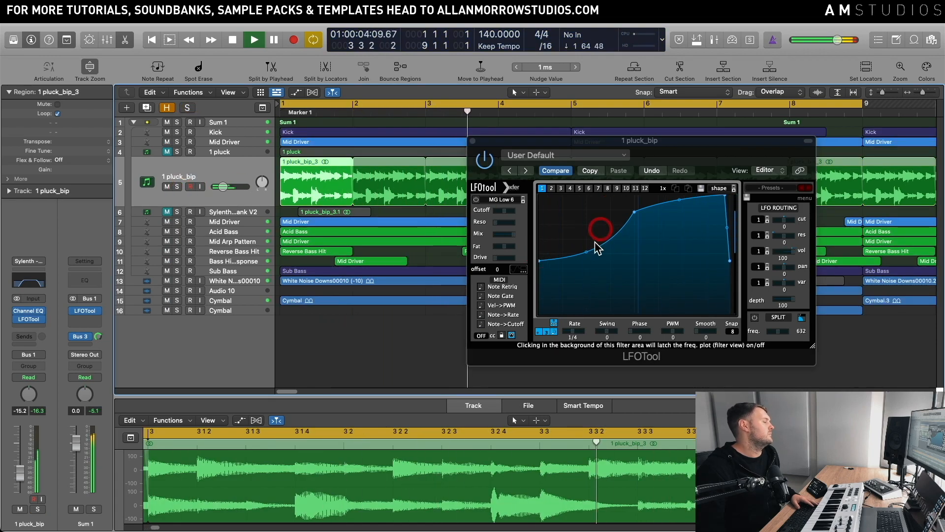
pyautogui.moveTo(635, 212); pyautogui.dragTo(633, 206)
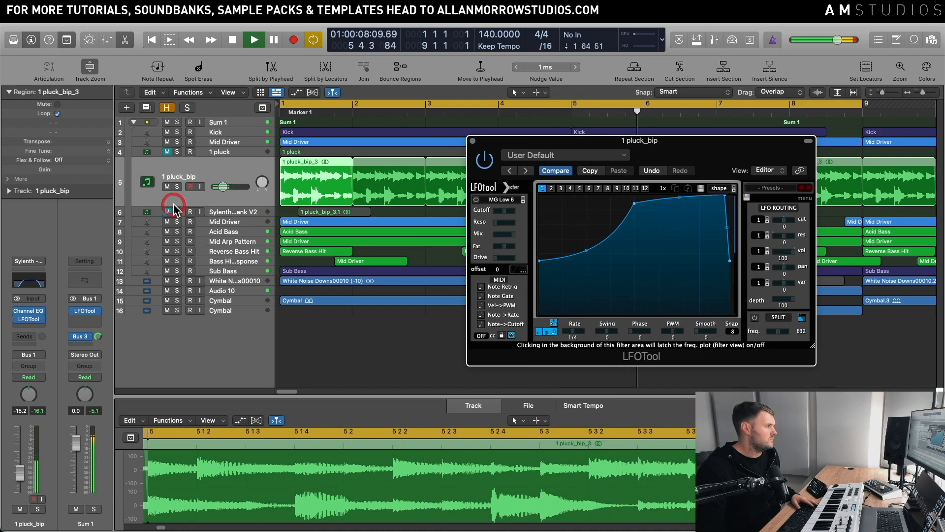
pyautogui.press('space')
# - Duplicate the 1 pluck_bip track, move the 1 pluck_bip_3.1 region onto it at bar 1, loop it, and mute 1 pluck_bip
pyautogui.click(214, 182)
pyautogui.click(245, 173)
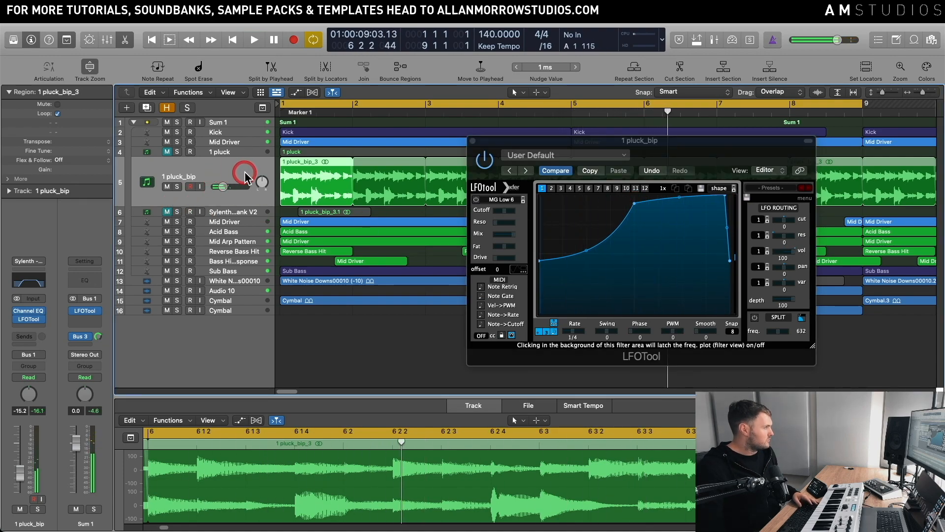
pyautogui.press('super+d')
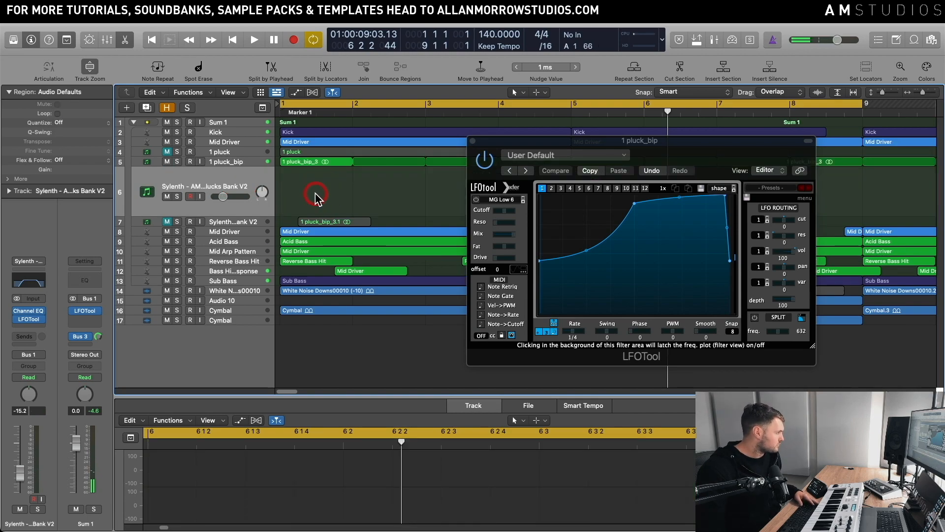
pyautogui.moveTo(323, 224); pyautogui.dragTo(305, 192)
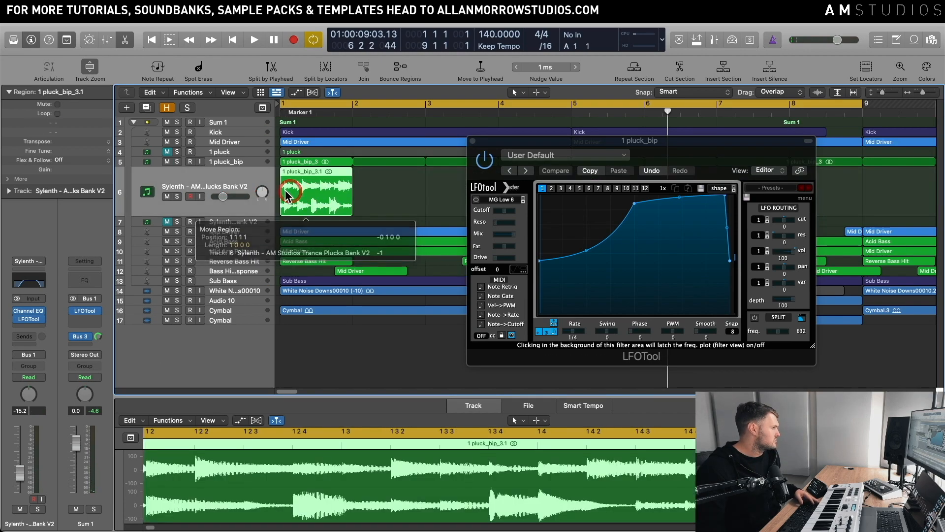
pyautogui.click(197, 191)
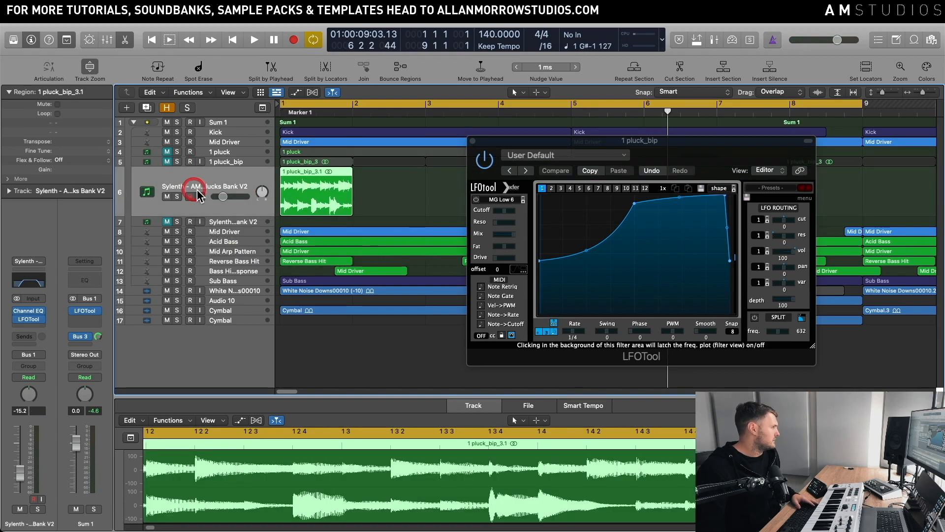
pyautogui.click(367, 181)
pyautogui.click(341, 187)
pyautogui.press('l')
# - Audition the alternative loop with the full mix, close the LFOTool, and set the duplicate track's volume to -13.2 dB
pyautogui.press('space')
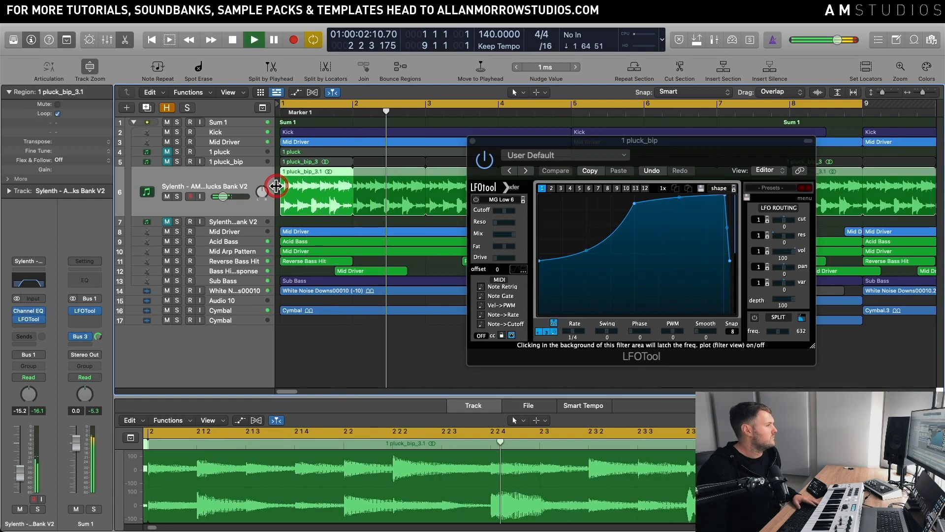
pyautogui.click(473, 141)
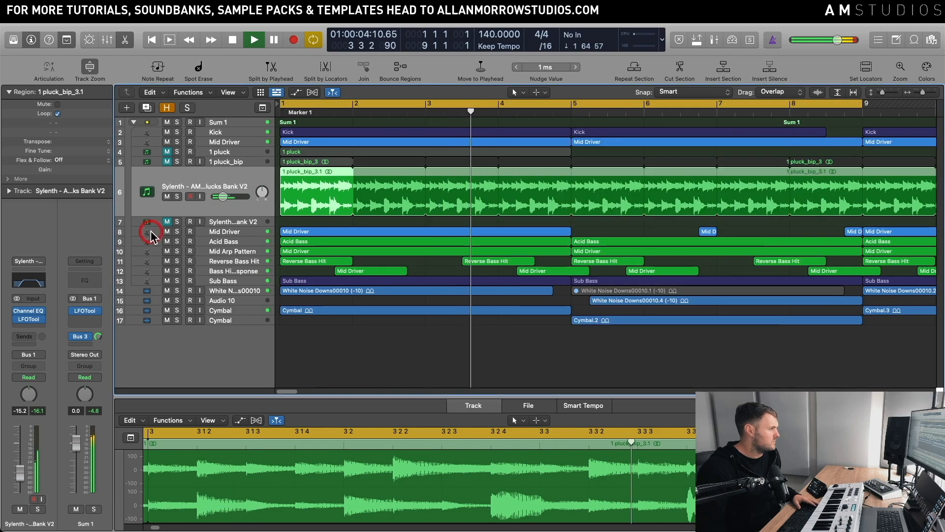
pyautogui.moveTo(20, 473); pyautogui.dragTo(20, 470)
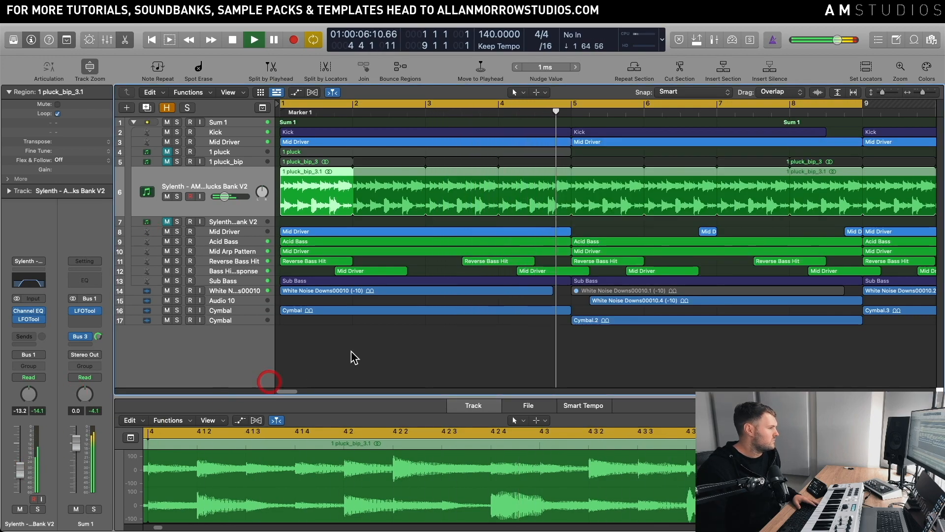
pyautogui.press('space')
# - Narrow the duplicate track's Channel EQ to a low cut at 216 Hz and a high cut at 1550 Hz, and play the result
pyautogui.click(37, 281)
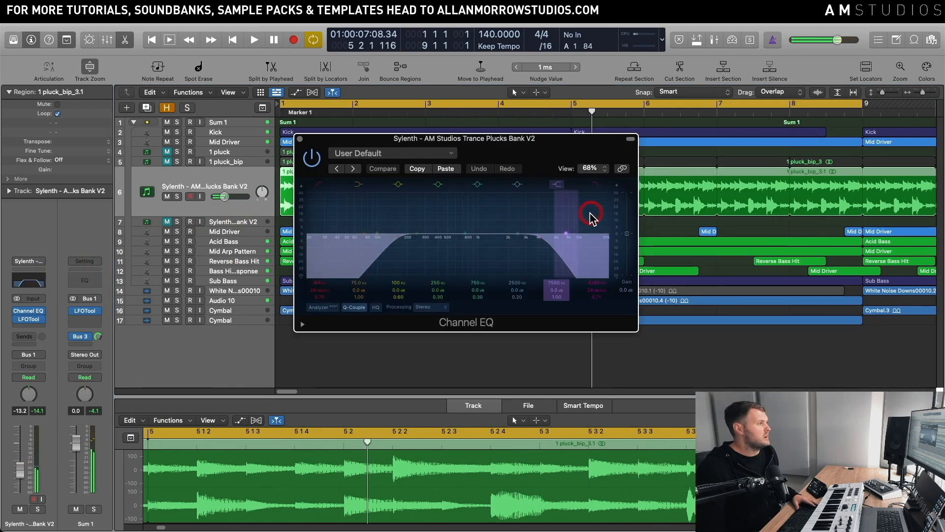
pyautogui.moveTo(565, 139); pyautogui.dragTo(708, 128)
pyautogui.moveTo(680, 241); pyautogui.dragTo(655, 238)
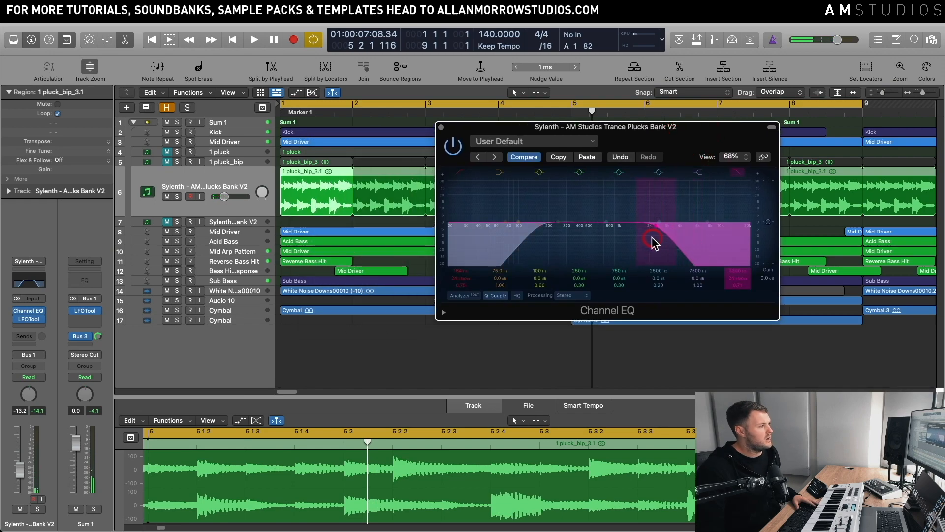
pyautogui.moveTo(521, 252); pyautogui.dragTo(571, 255)
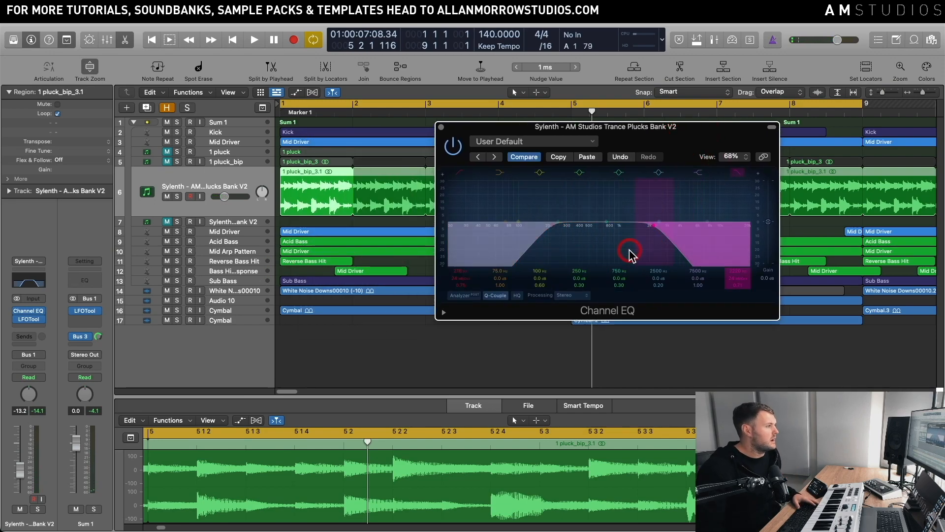
pyautogui.press('space')
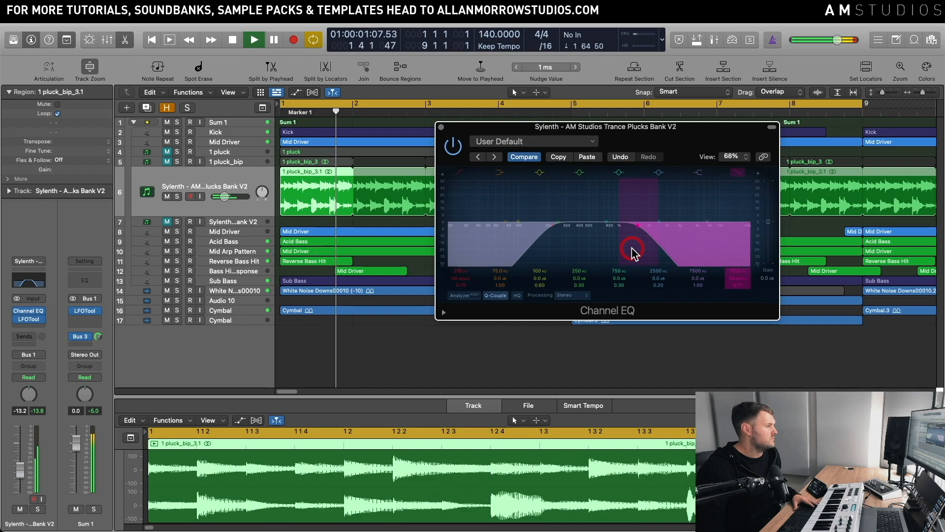
# - Mute the duplicate track, unmute 1 pluck_bip, and audition it briefly in solo
pyautogui.click(166, 196)
pyautogui.click(168, 161)
pyautogui.click(177, 162)
pyautogui.click(220, 161)
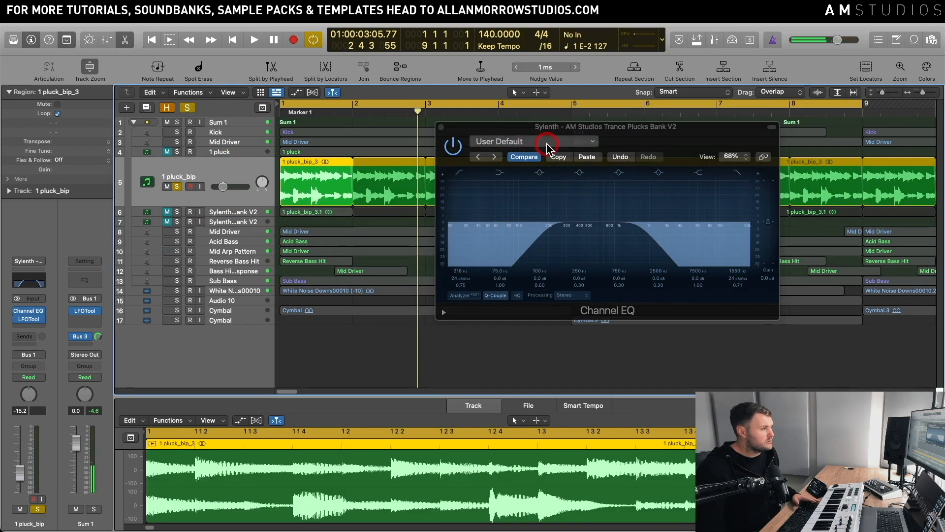
pyautogui.moveTo(550, 129); pyautogui.dragTo(639, 132)
pyautogui.press('space')
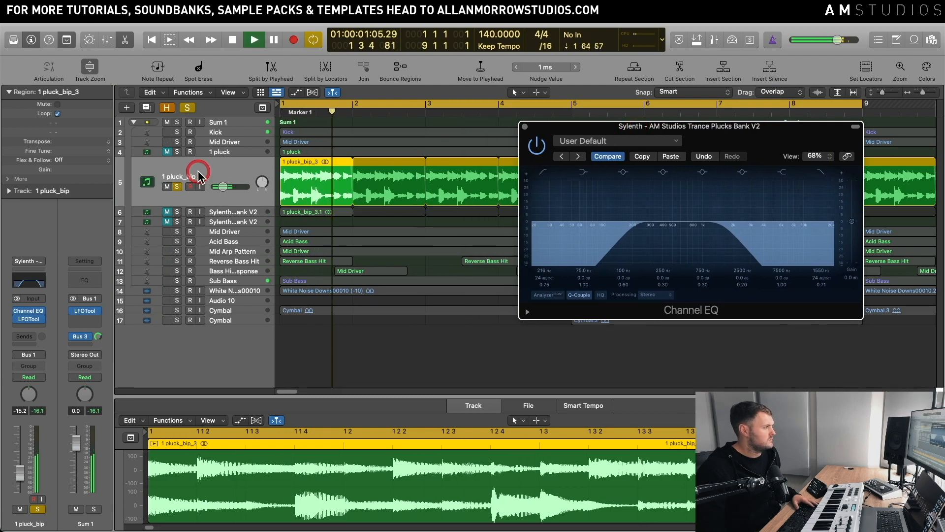
pyautogui.press('space')
pyautogui.click(177, 187)
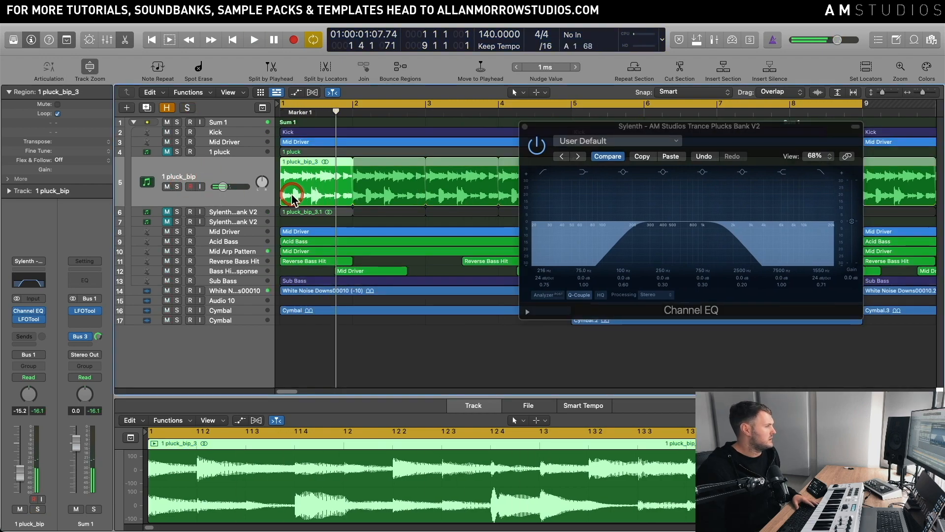
# - Delete both muted Sylenth duplicate tracks below 1 pluck_bip along with the 1 pluck_bip_3.1 region
pyautogui.click(232, 212)
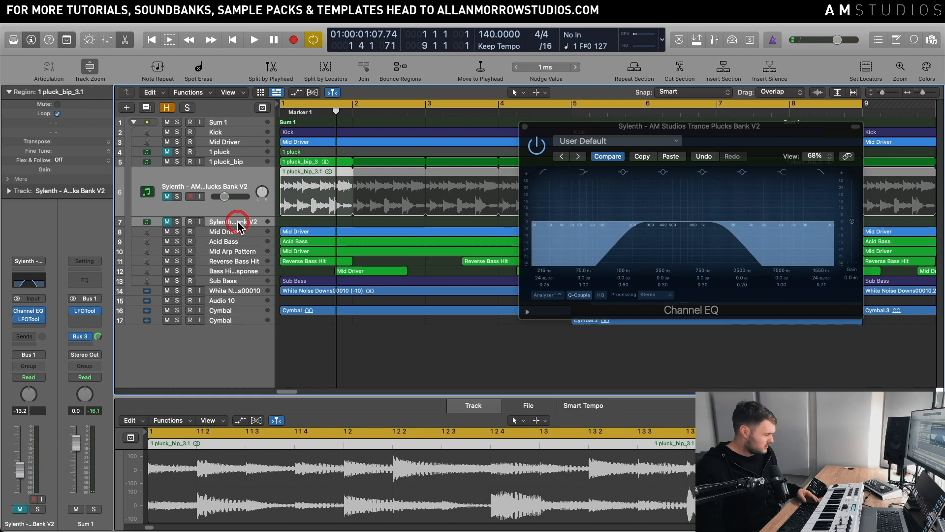
pyautogui.press('Delete')
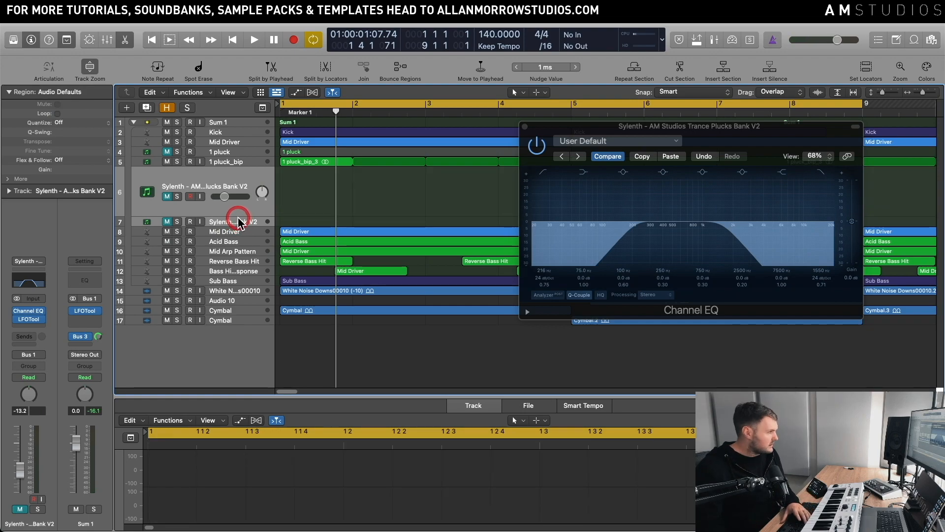
pyautogui.press('super+BackSpace')
# - Audition 1 pluck_bip in solo and with the full mix
pyautogui.click(223, 163)
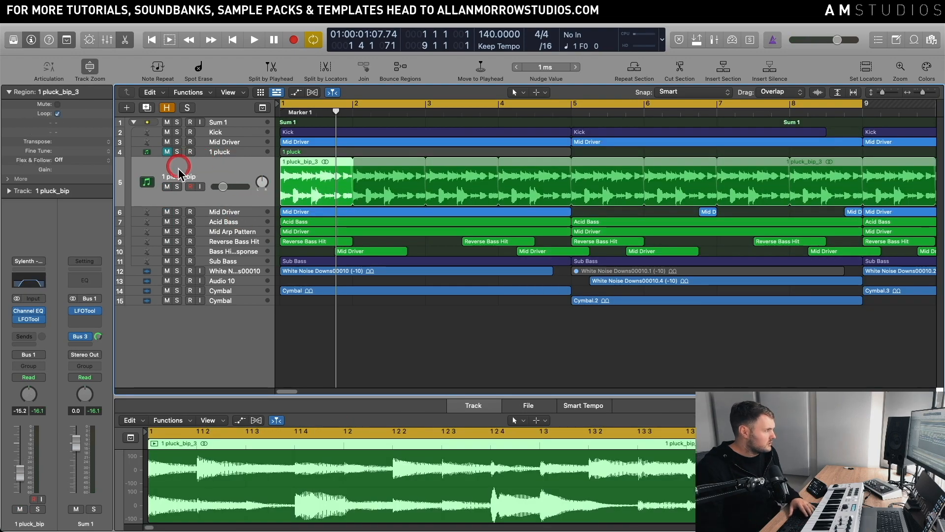
pyautogui.click(177, 186)
pyautogui.press('space')
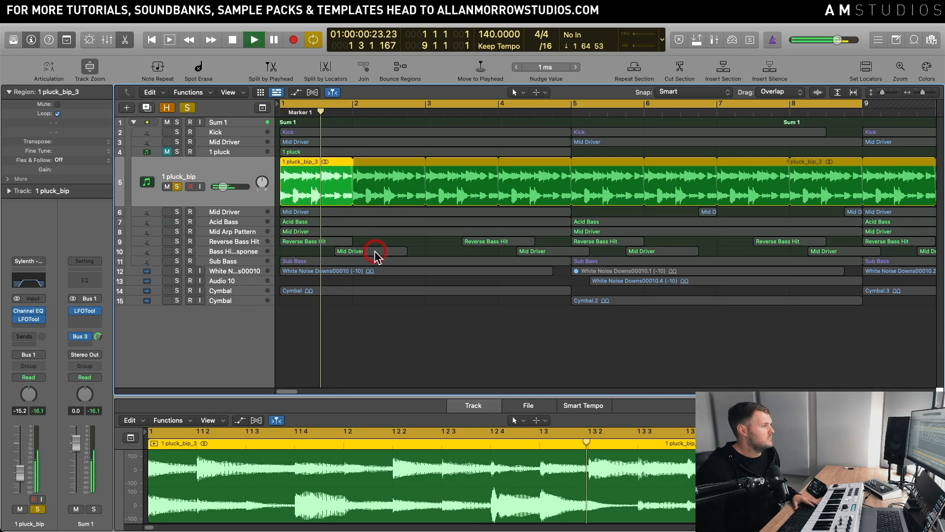
pyautogui.click(177, 186)
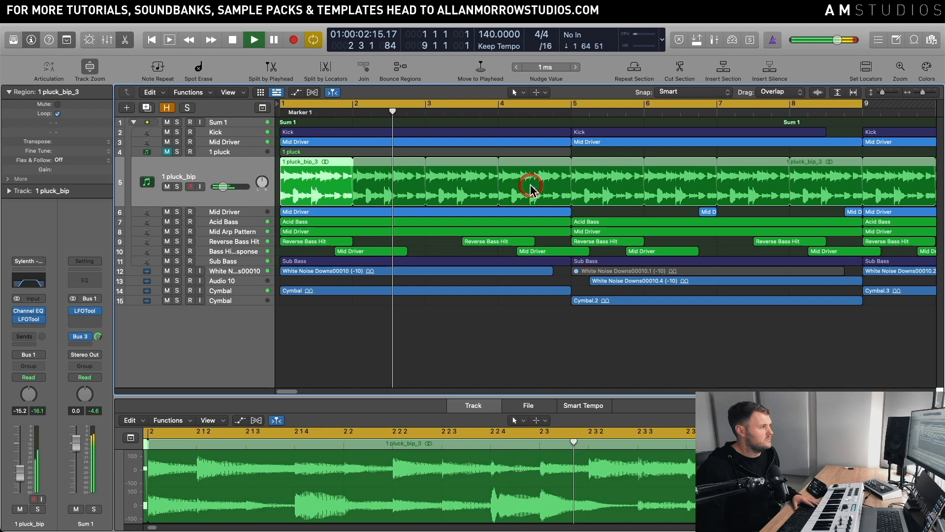
pyautogui.press('space')
# - Open Sylenth1 on the original 1 pluck track, load preset 002: AM Studios Trance Pluck 002 v2, and solo the track
pyautogui.click(222, 152)
pyautogui.click(398, 160)
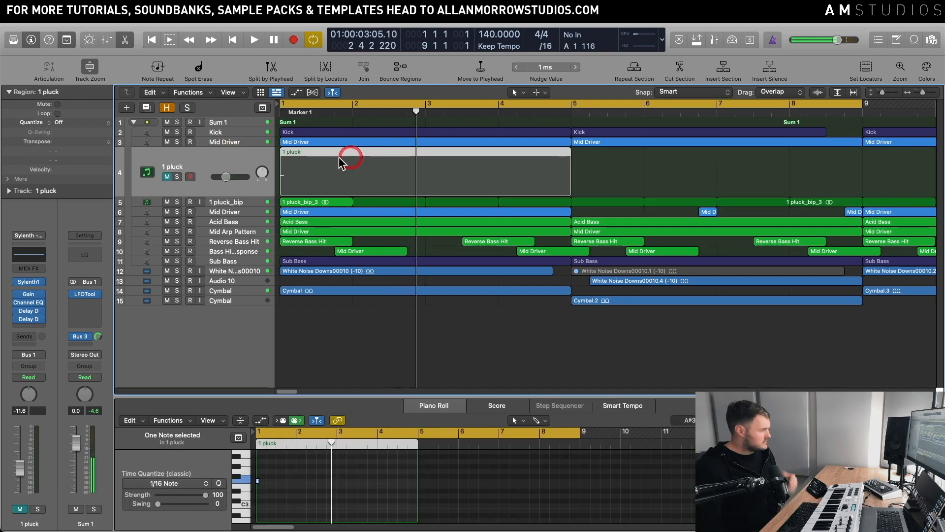
pyautogui.click(55, 282)
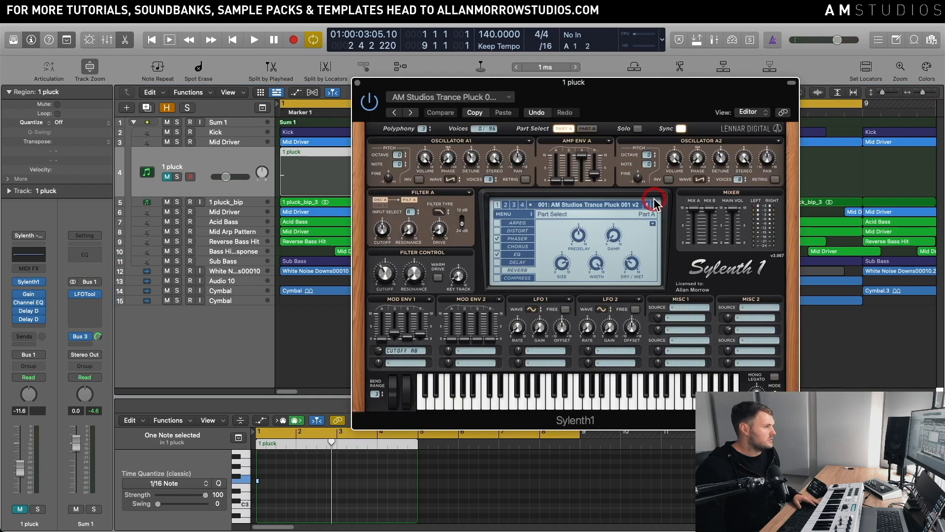
pyautogui.click(176, 177)
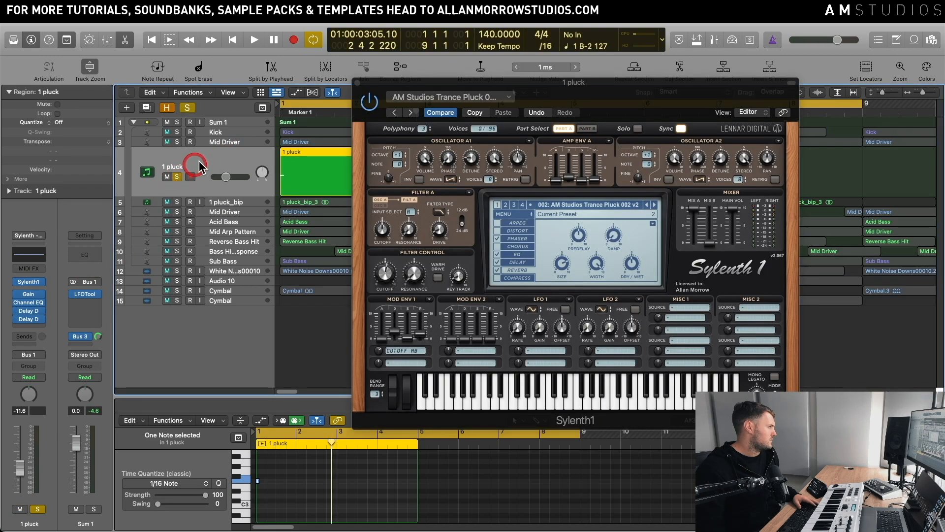
# - Record-enable 1 pluck and audition the new Sylenth1 preset in solo through its Delay Designers
pyautogui.press('space')
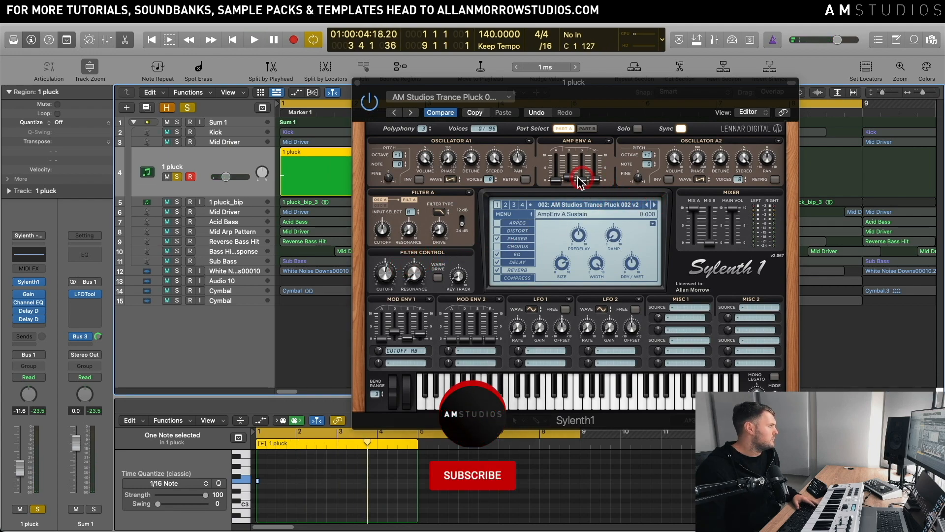
pyautogui.press('space')
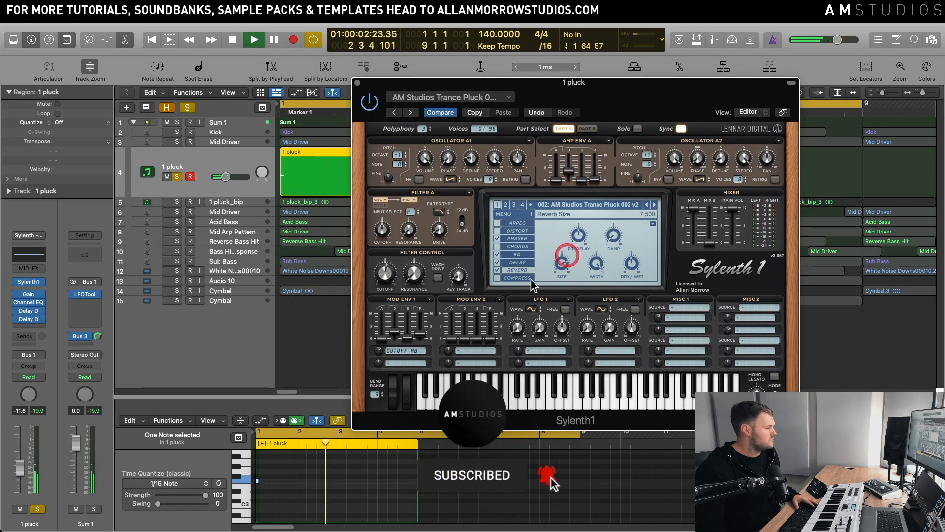
pyautogui.press('space')
pyautogui.press('space')
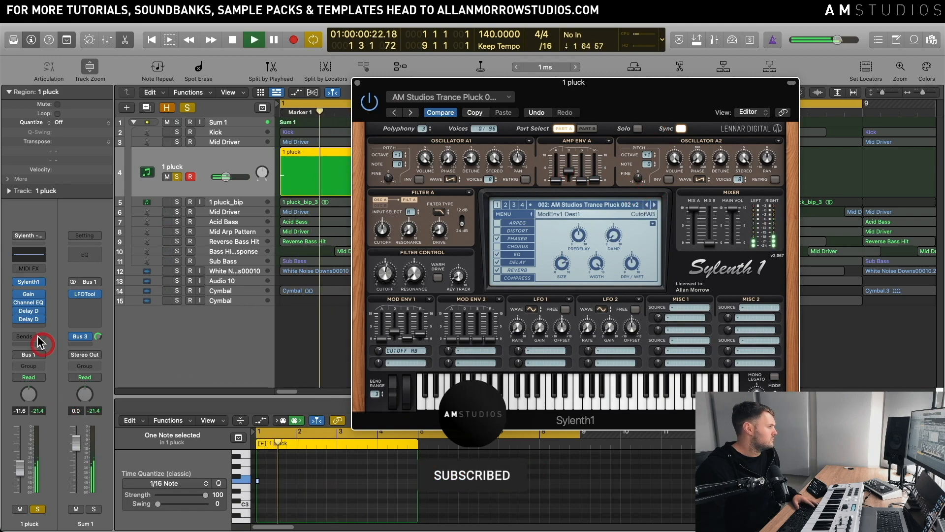
pyautogui.press('space')
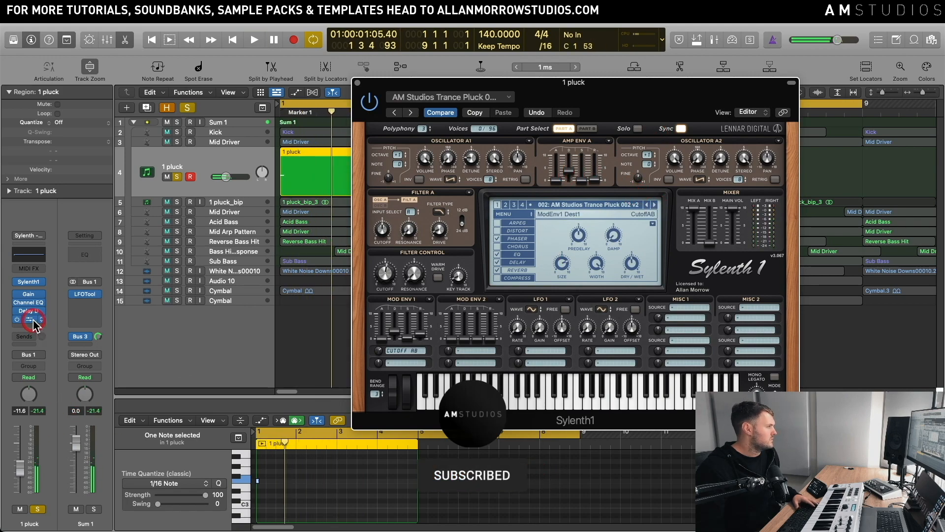
# - Try the 1\4 Alternating Pan preset in the second Delay Designer on 1 pluck, audition it and close both plug-in windows
pyautogui.click(33, 319)
pyautogui.moveTo(667, 283); pyautogui.dragTo(582, 261)
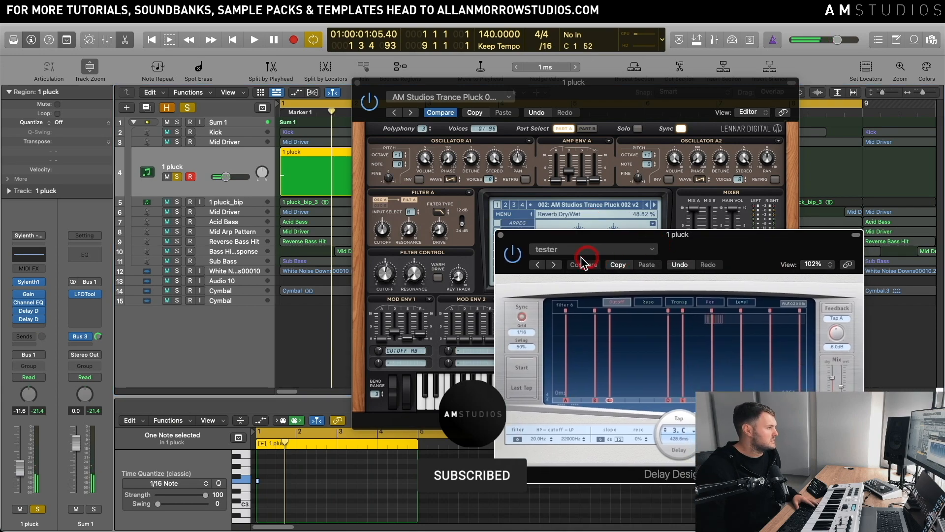
pyautogui.click(552, 266)
pyautogui.press('space')
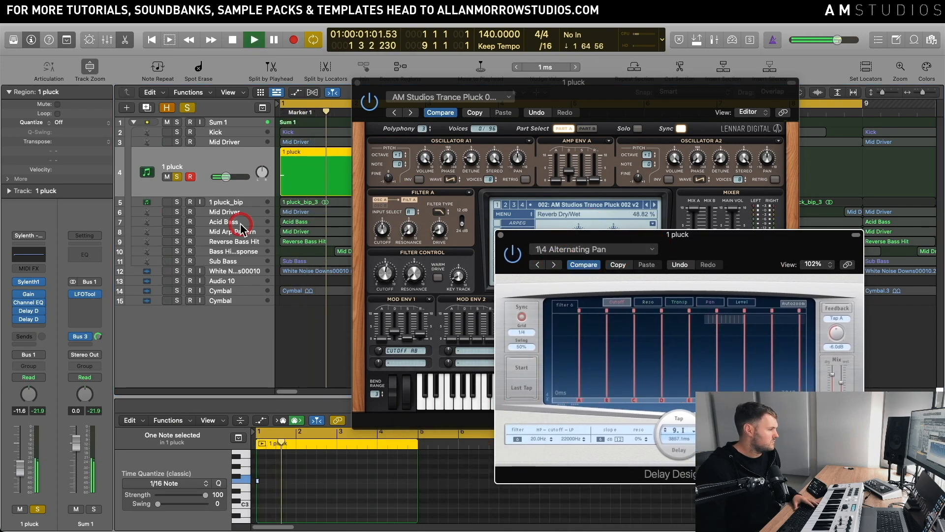
pyautogui.click(469, 231)
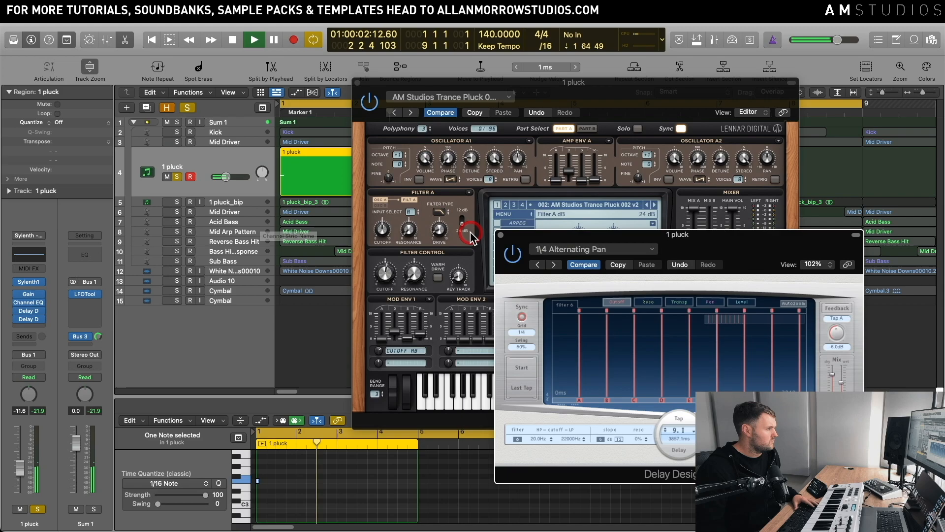
pyautogui.click(500, 236)
pyautogui.press('space')
pyautogui.click(383, 134)
pyautogui.click(355, 83)
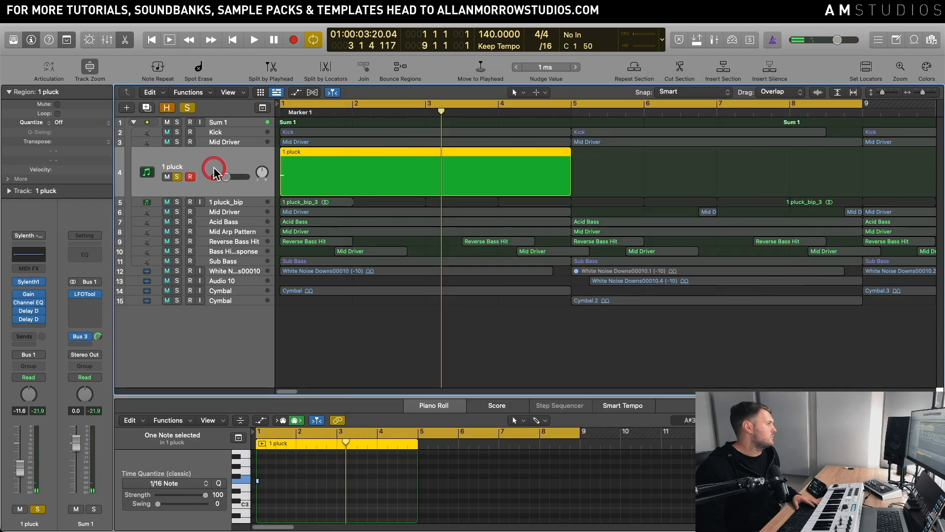
# - Bounce the 1 pluck region in place to a new track with Normalize on, muting the original and soloing the bounce
pyautogui.hotkey('ctrl', 'b')
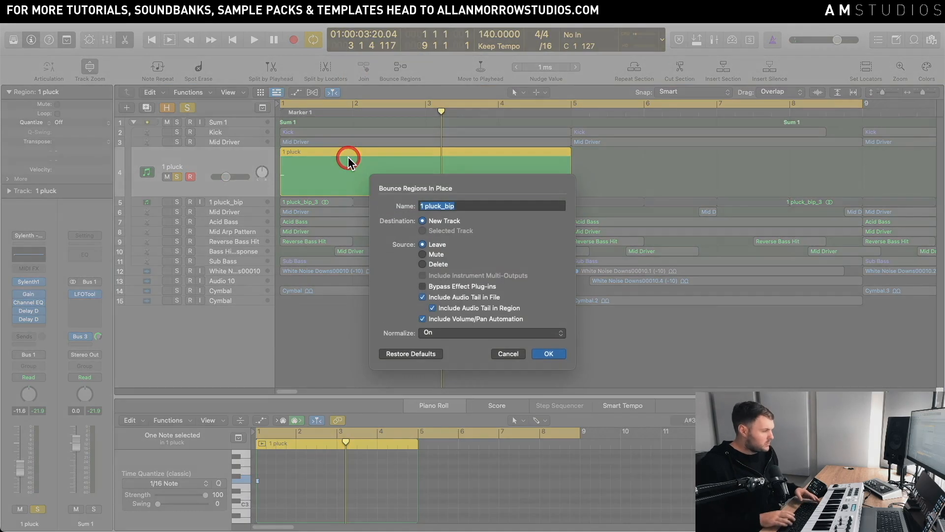
pyautogui.press('Return')
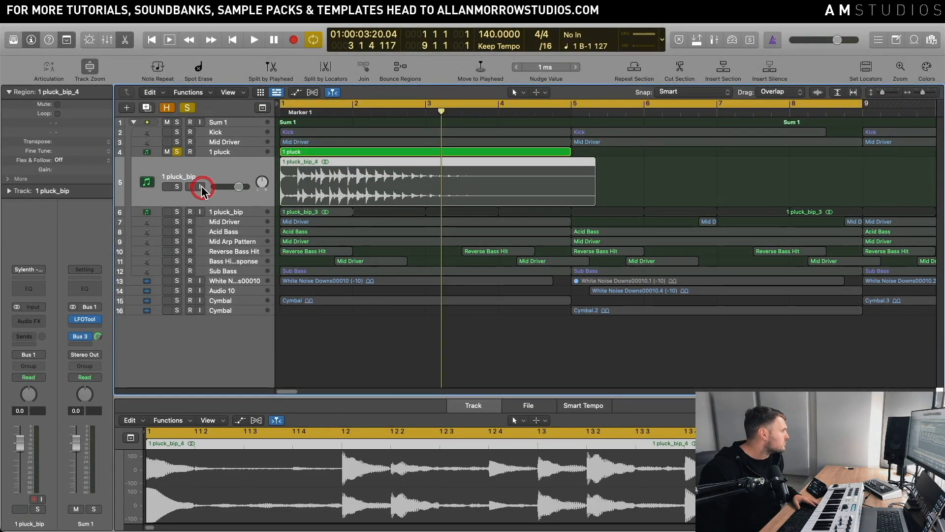
pyautogui.click(169, 152)
pyautogui.click(176, 151)
pyautogui.click(177, 187)
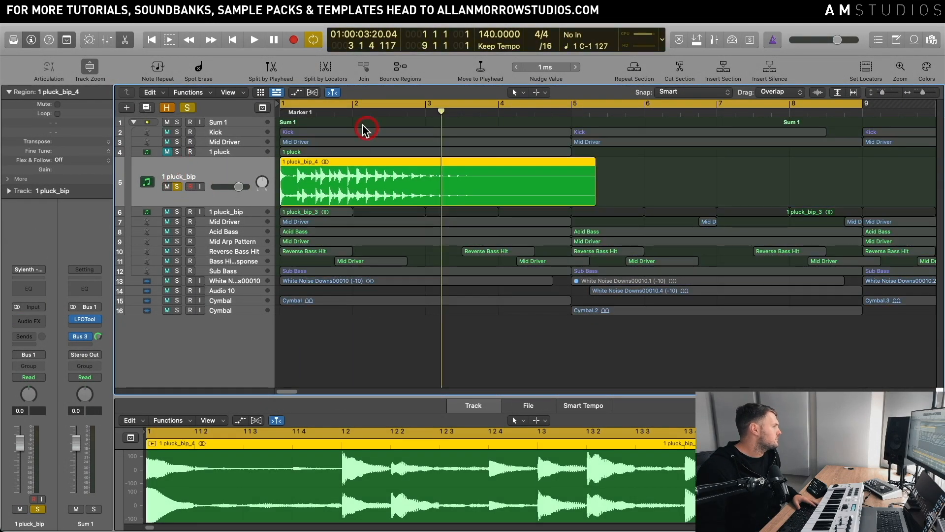
# - Audition one-bar cycles of the bounced pluck, first from 1 4 1 to 2 4 1 and again from 1 3 1 to 2 3 1
pyautogui.moveTo(323, 105); pyautogui.dragTo(405, 107)
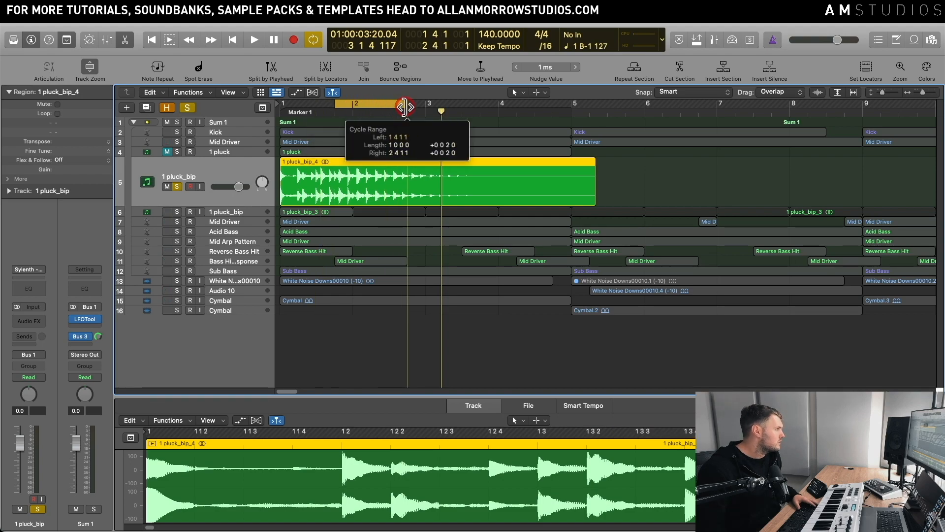
pyautogui.press('space')
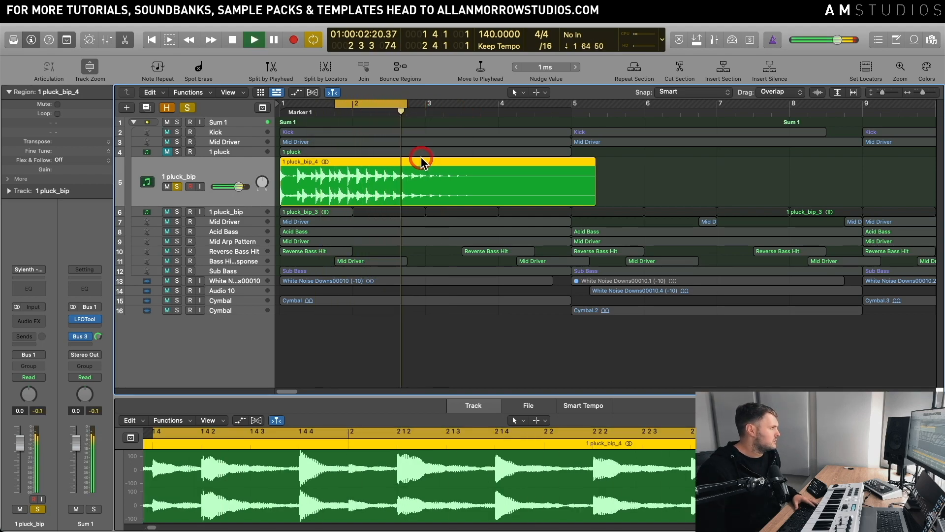
pyautogui.press('space')
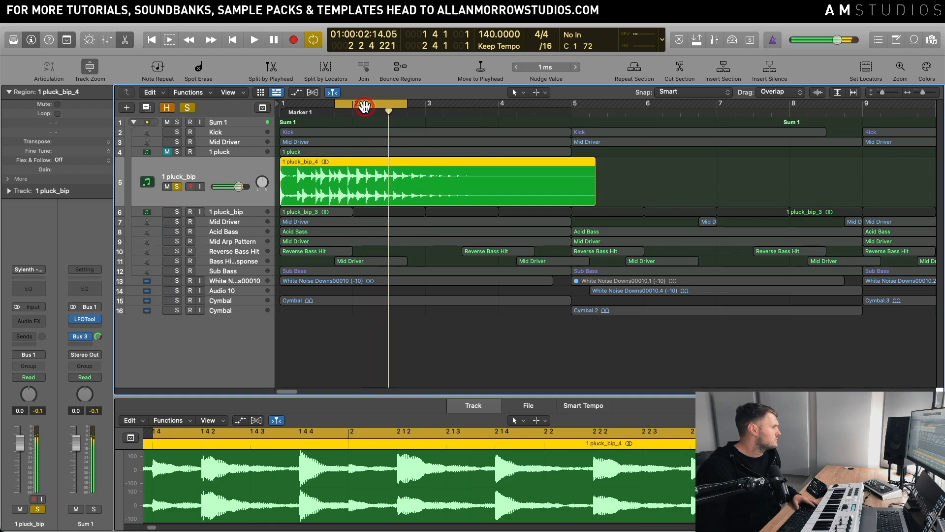
pyautogui.moveTo(364, 107); pyautogui.dragTo(347, 106)
pyautogui.press('space')
pyautogui.press('space')
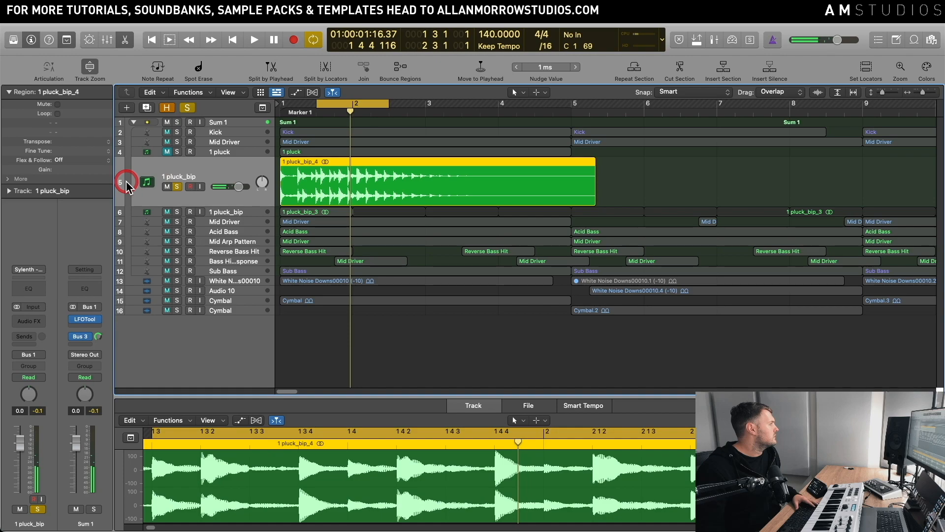
# - Delete the 1 pluck_bip_4 region together with its bounced track
pyautogui.click(167, 187)
pyautogui.press('Delete')
pyautogui.click(237, 162)
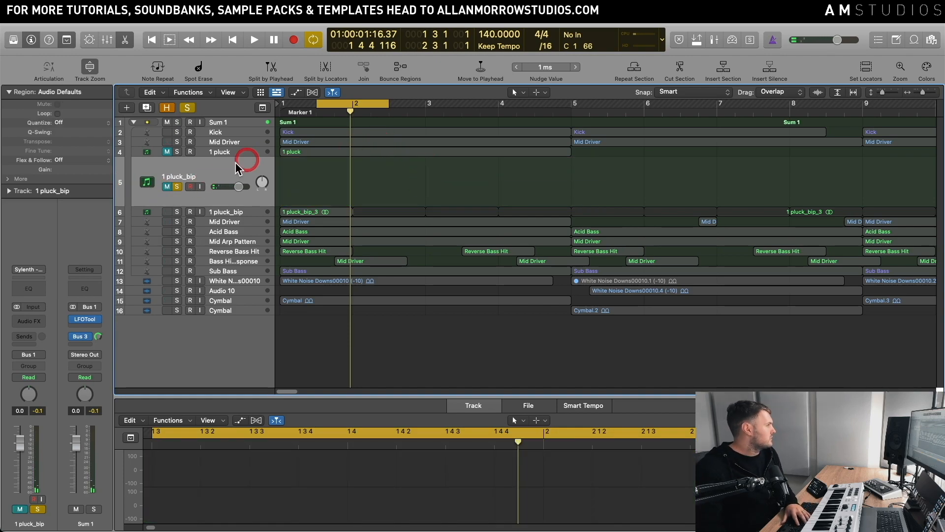
pyautogui.press('Delete')
# - Bounce the 1 pluck region in place to a new track with Normalize off, and delete the bounced region
pyautogui.click(241, 156)
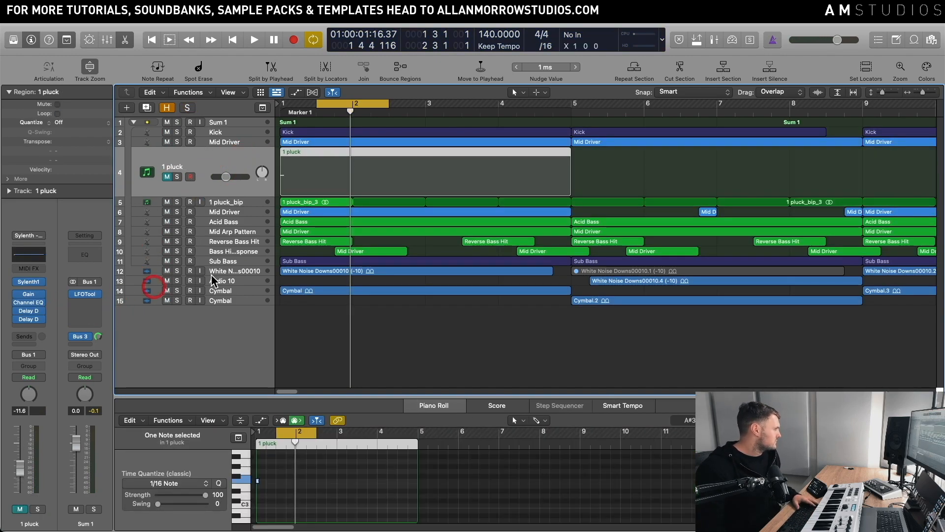
pyautogui.hotkey('ctrl', 'b')
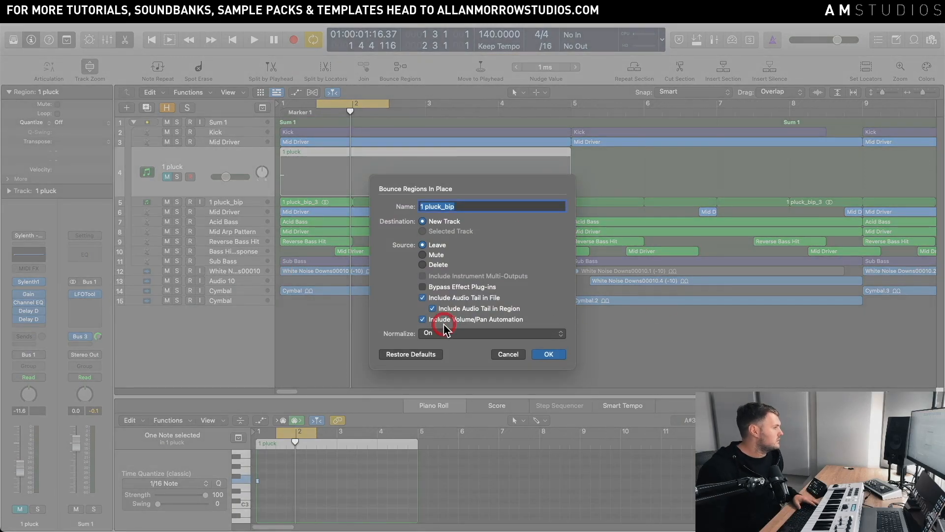
pyautogui.click(446, 331)
pyautogui.click(448, 301)
pyautogui.click(549, 350)
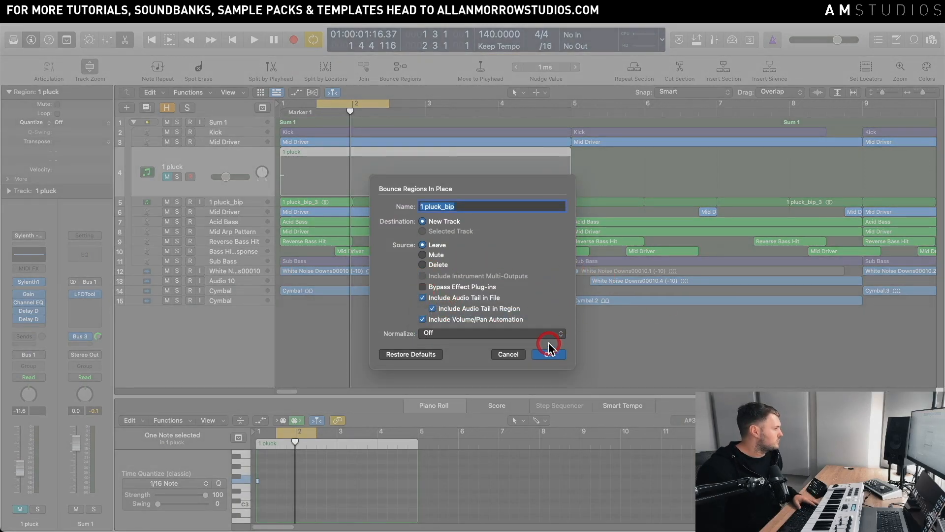
pyautogui.click(552, 354)
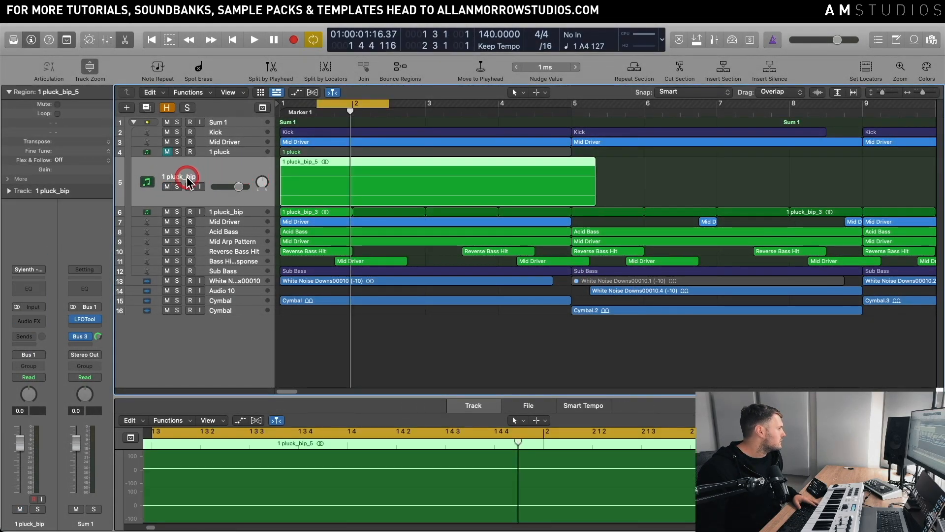
pyautogui.press('Delete')
pyautogui.click(314, 161)
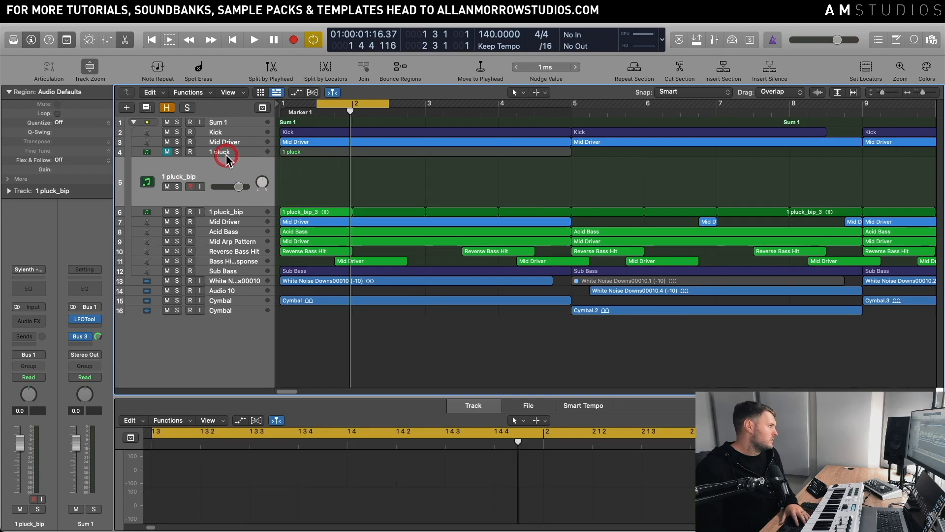
# - Set the cycle range from bar 1 to bar 3 and audition the original 1 pluck track in solo
pyautogui.click(225, 155)
pyautogui.moveTo(365, 103); pyautogui.dragTo(426, 108)
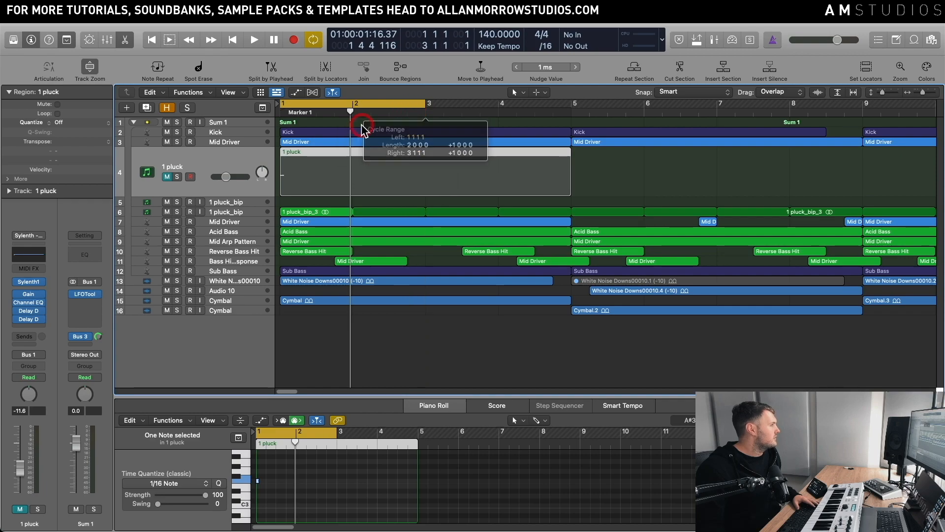
pyautogui.click(177, 177)
pyautogui.press('space')
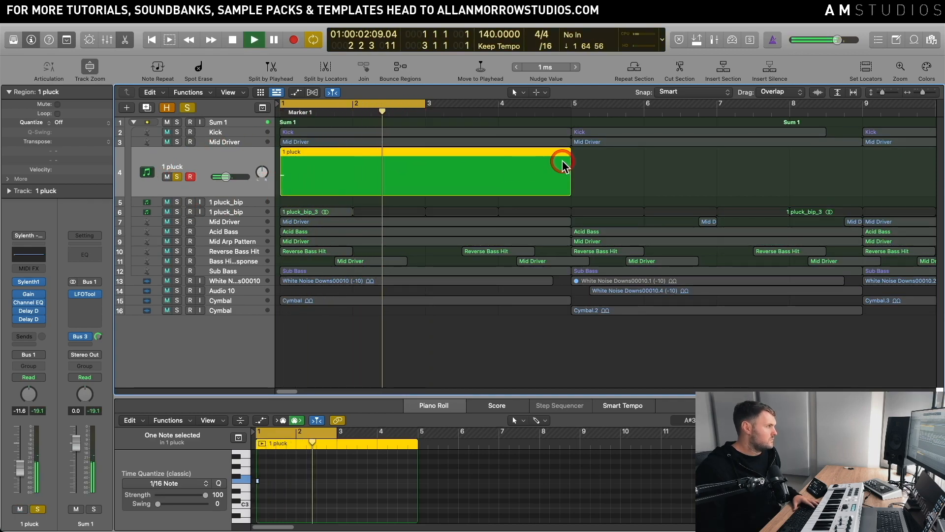
pyautogui.press('space')
# - Load the Resonating Space preset from 04 Complex Filtered in the second Delay Designer on 1 pluck
pyautogui.click(30, 319)
pyautogui.click(566, 165)
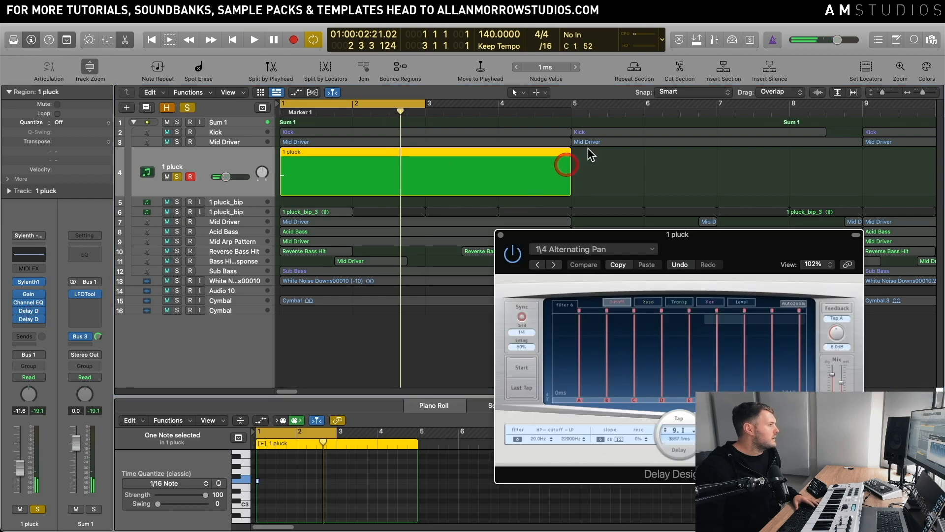
pyautogui.moveTo(678, 240); pyautogui.dragTo(696, 128)
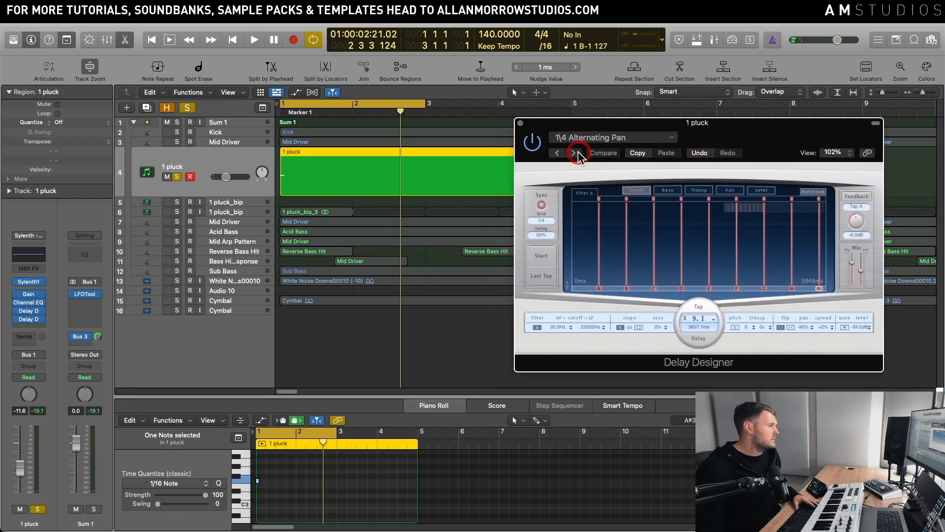
pyautogui.click(574, 153)
pyautogui.click(622, 138)
pyautogui.click(659, 410)
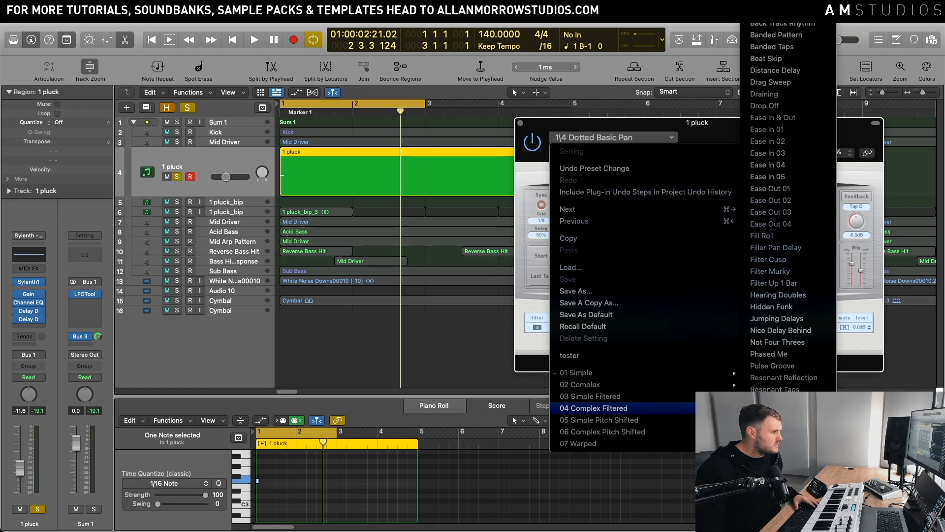
pyautogui.click(783, 401)
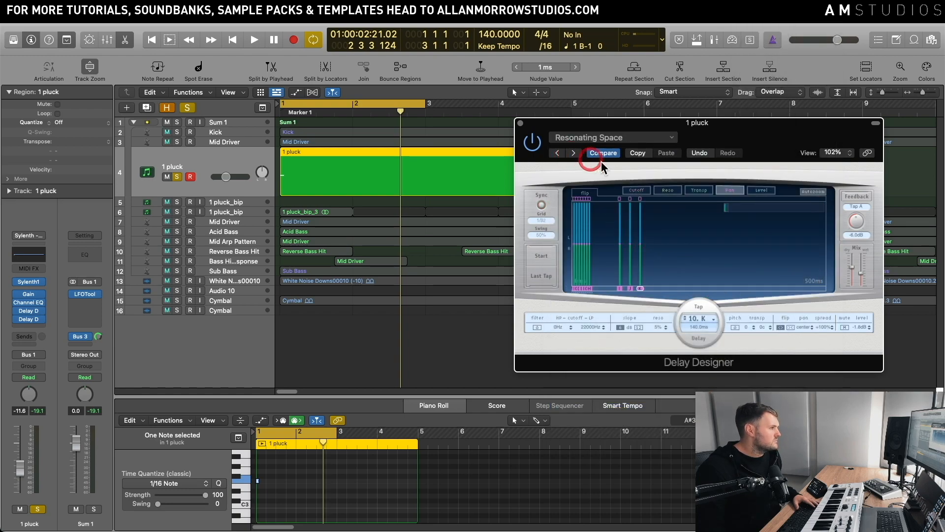
# - Step through the presets Rush Pattern and Short Reflections during playback, settling on Skipping Bands in the second Delay Designer
pyautogui.click(574, 153)
pyautogui.press('space')
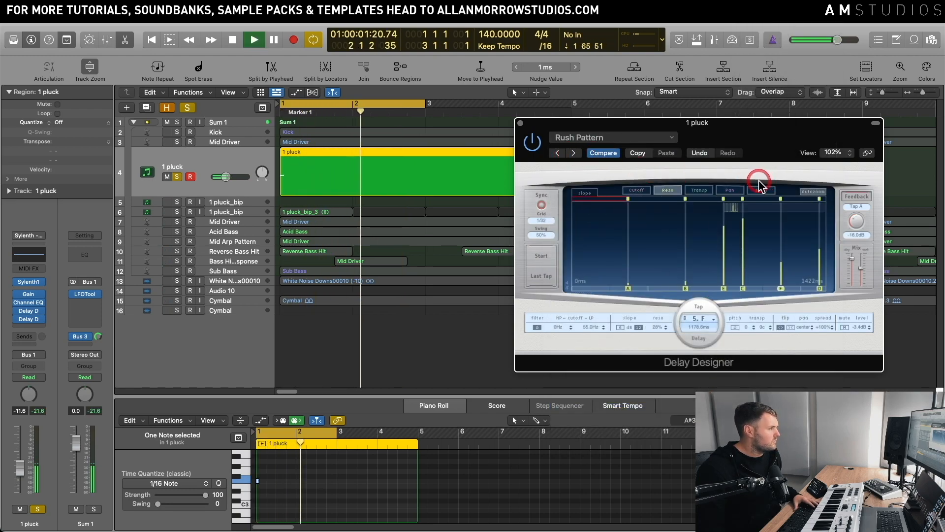
pyautogui.click(574, 153)
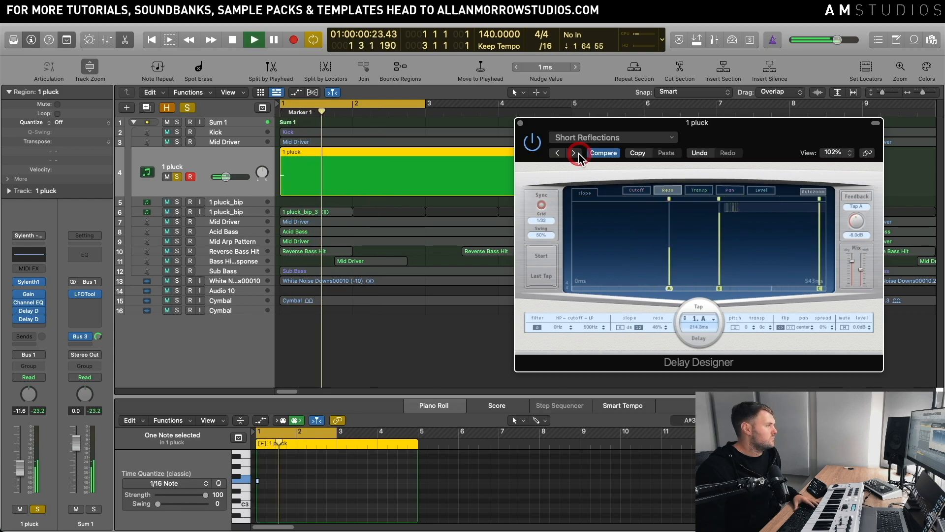
pyautogui.press('Return')
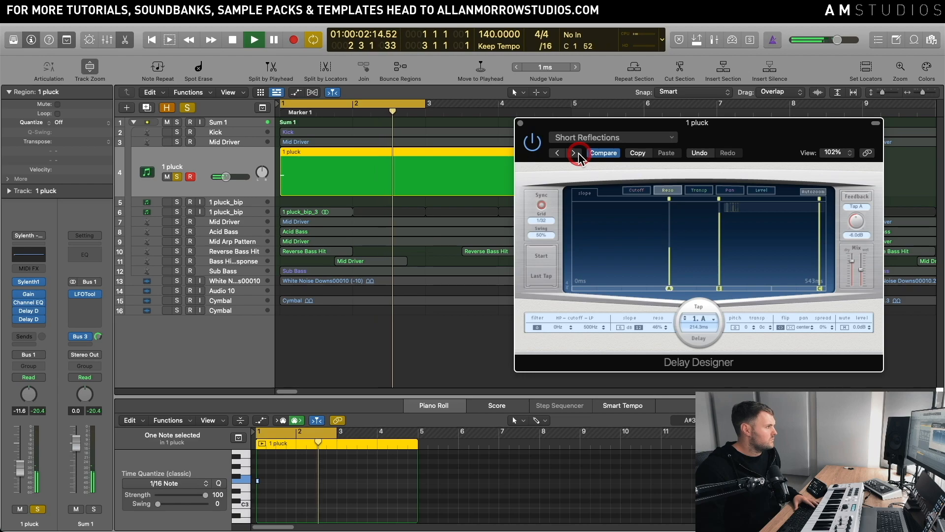
pyautogui.click(574, 153)
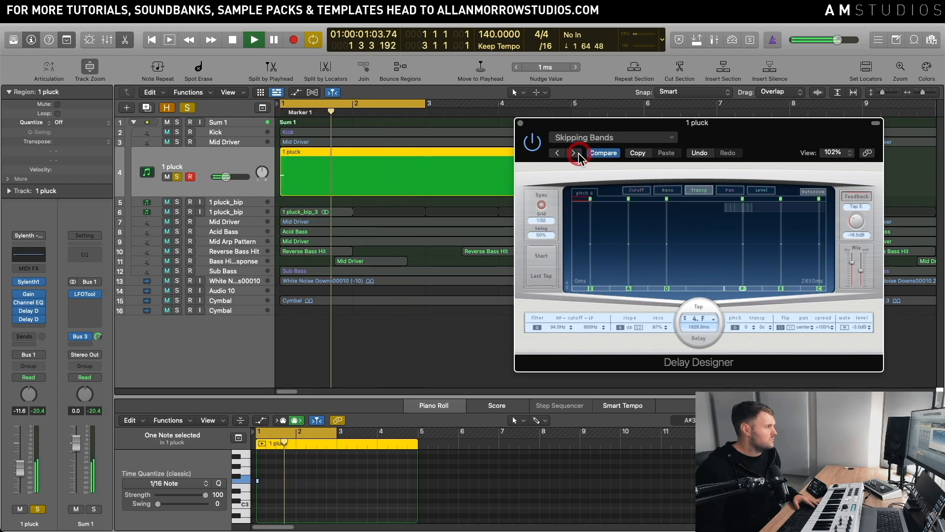
pyautogui.press('space')
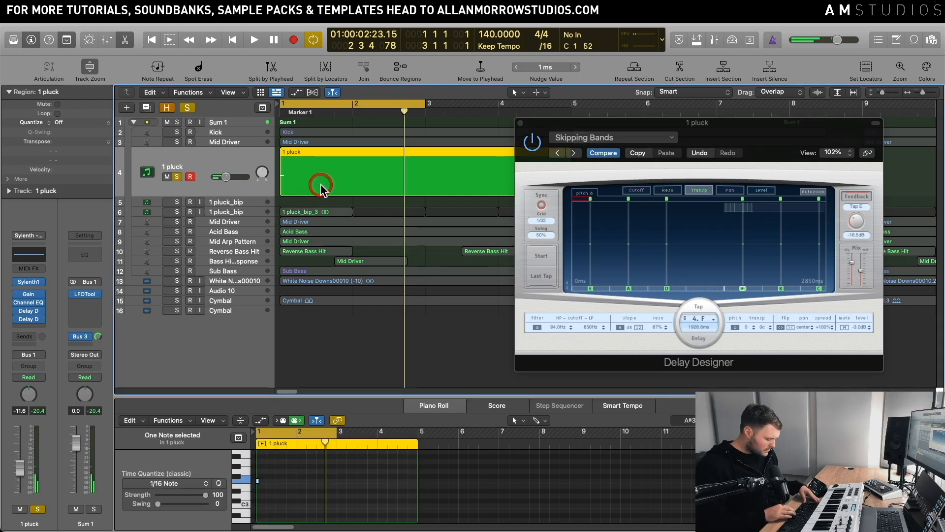
# - Bounce the 1 pluck region in place to a new track, muting the original and soloing the bounce
pyautogui.hotkey('ctrl', 'b')
pyautogui.press('Return')
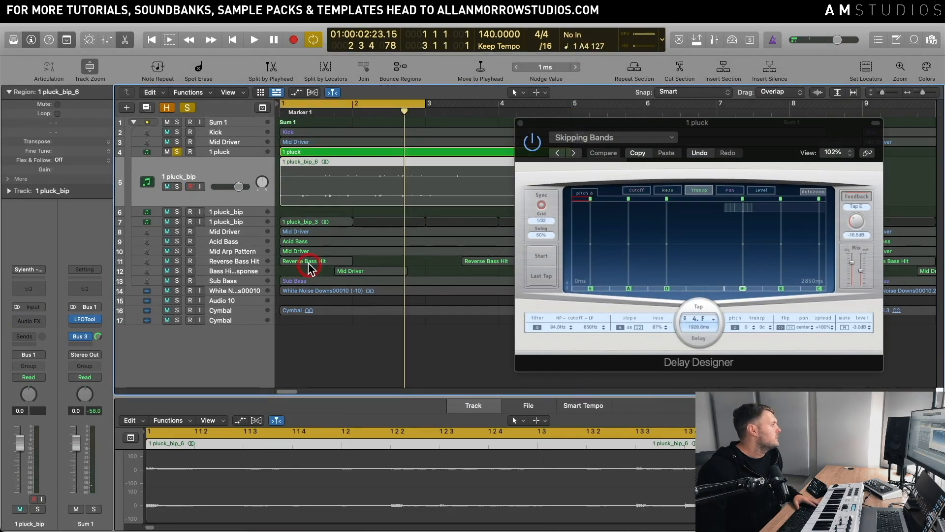
pyautogui.click(521, 123)
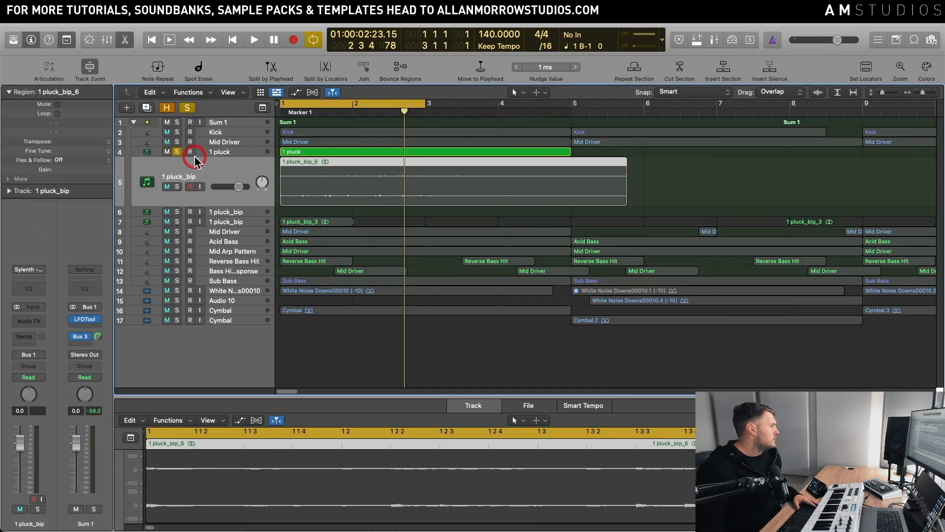
pyautogui.click(167, 154)
pyautogui.click(176, 187)
# - Audition the newly bounced pluck region in solo over bars 1 to 3
pyautogui.click(441, 197)
pyautogui.press('space')
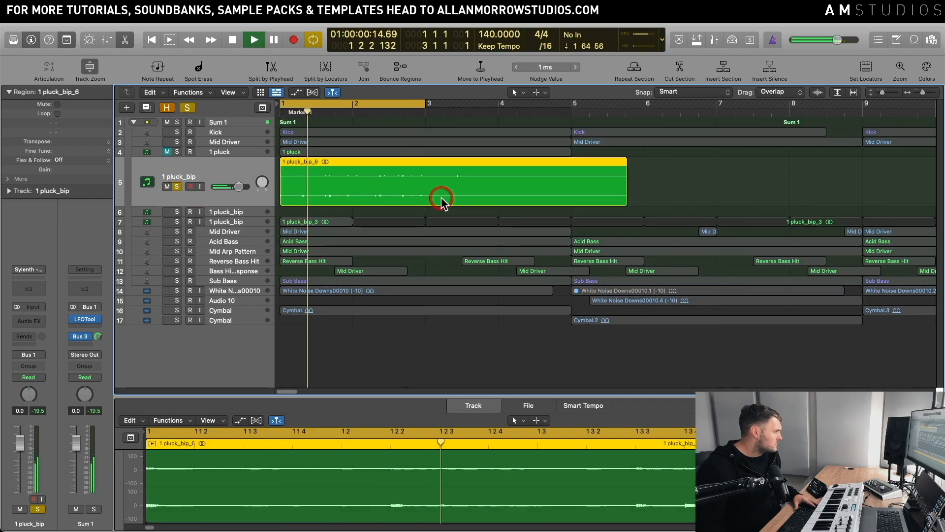
pyautogui.press('space')
# - Cycle from 1 3 1 to 2 3 1, trim the bounced pluck region to that one bar and move it to bar 1
pyautogui.moveTo(354, 105); pyautogui.dragTo(389, 104)
pyautogui.click(439, 197)
pyautogui.press('space')
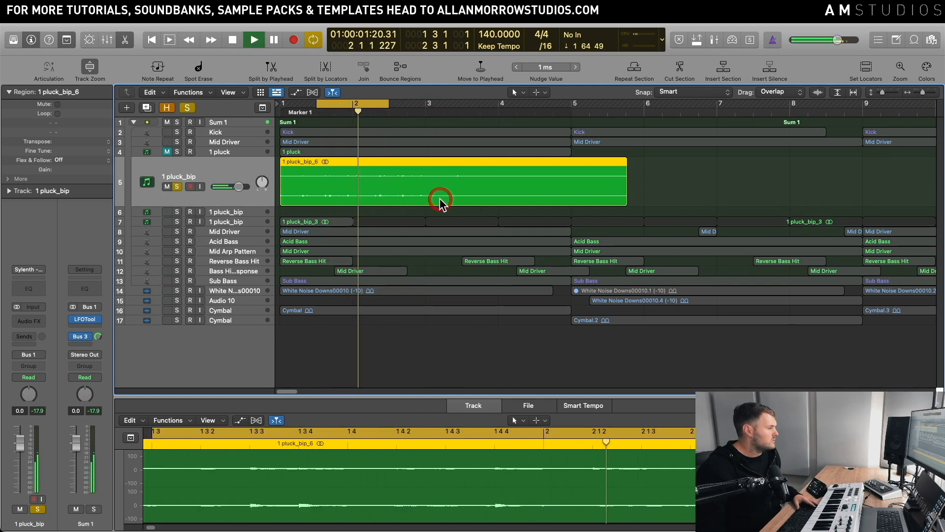
pyautogui.moveTo(289, 201); pyautogui.dragTo(317, 199)
pyautogui.moveTo(625, 197); pyautogui.dragTo(315, 164)
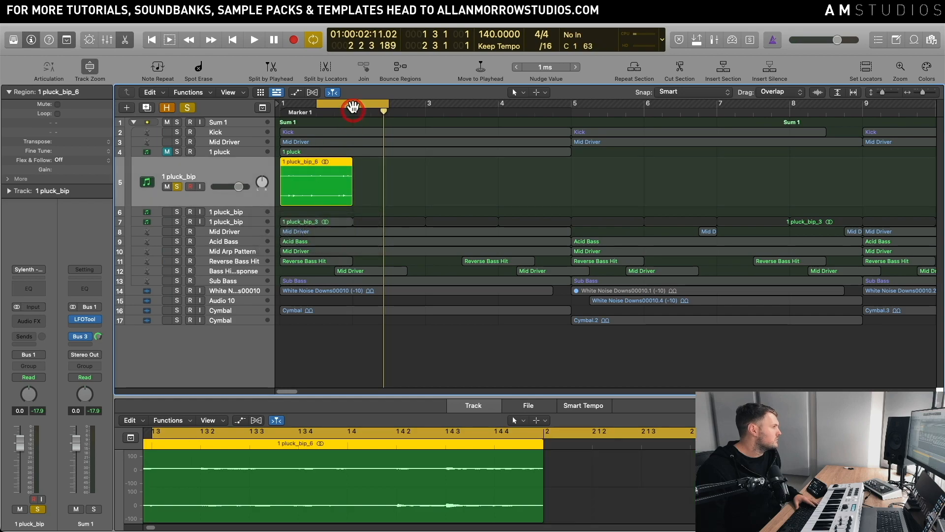
# - Set the cycle from bar 1 to bar 6, loop the trimmed pluck region and play it unsoloed with the full mix
pyautogui.moveTo(352, 105); pyautogui.dragTo(645, 105)
pyautogui.press('space')
pyautogui.press('l')
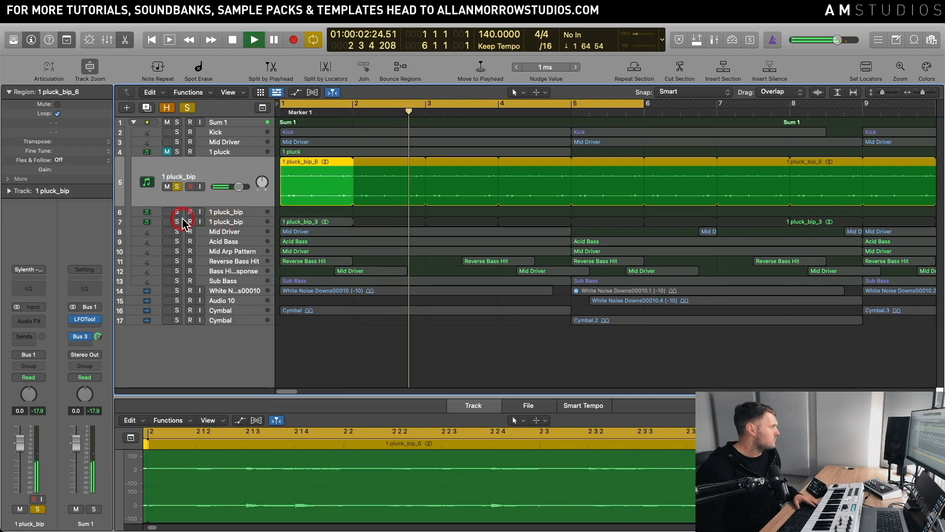
pyautogui.click(177, 187)
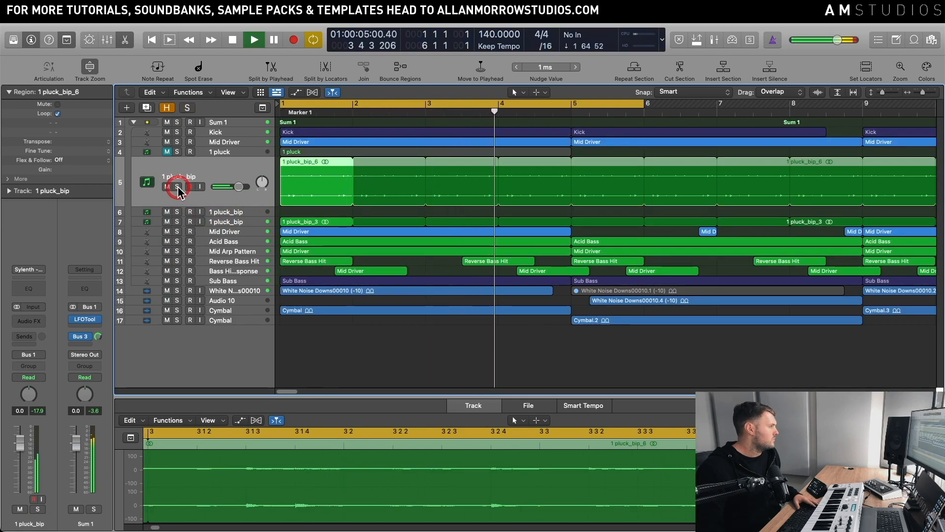
# - Solo the newly looped pluck track, lower its volume to -6.0 dB and play it back
pyautogui.press('space')
pyautogui.click(177, 187)
pyautogui.click(85, 337)
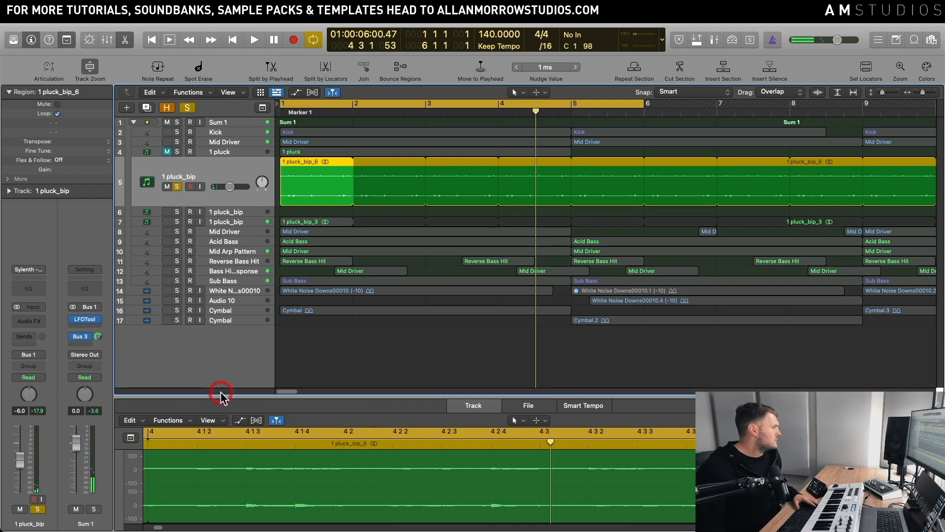
pyautogui.press('space')
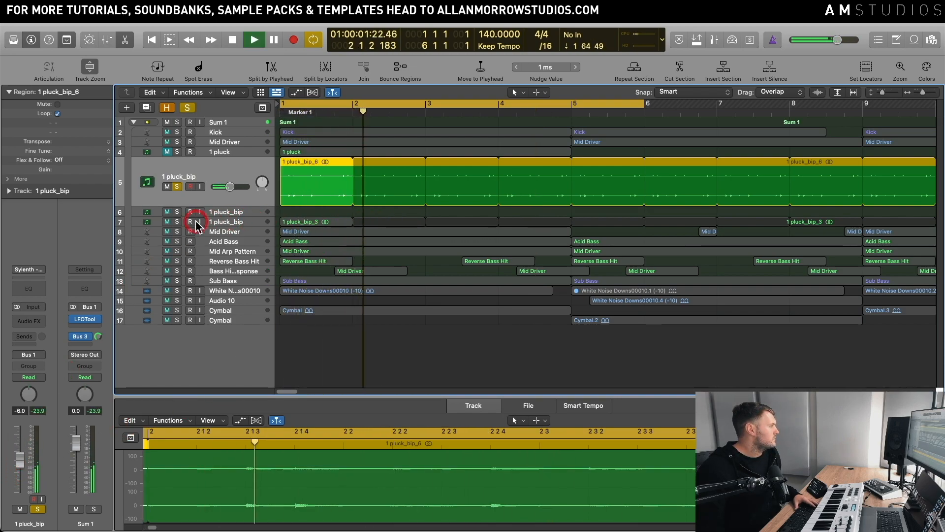
# - Audition the new pluck loop together with the earlier soloed pluck loop, and also within the full mix
pyautogui.click(176, 222)
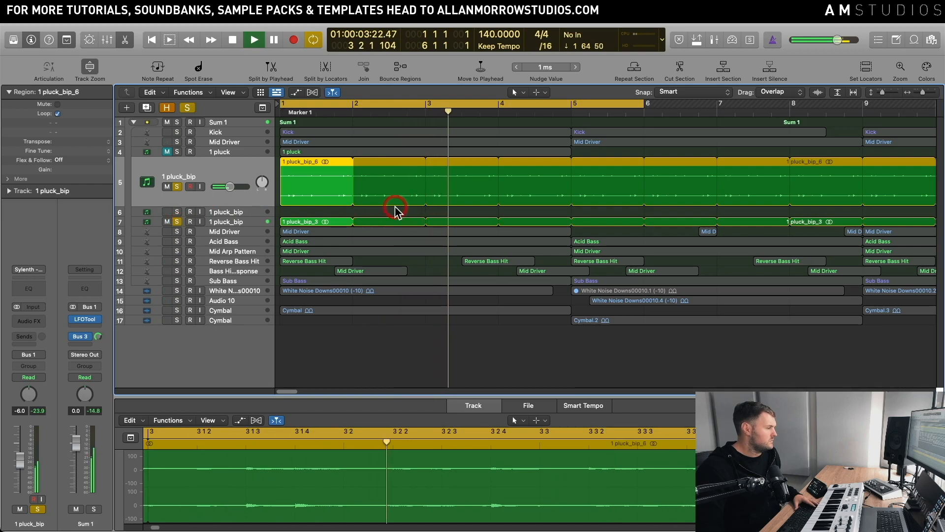
pyautogui.press('Return')
pyautogui.click(187, 107)
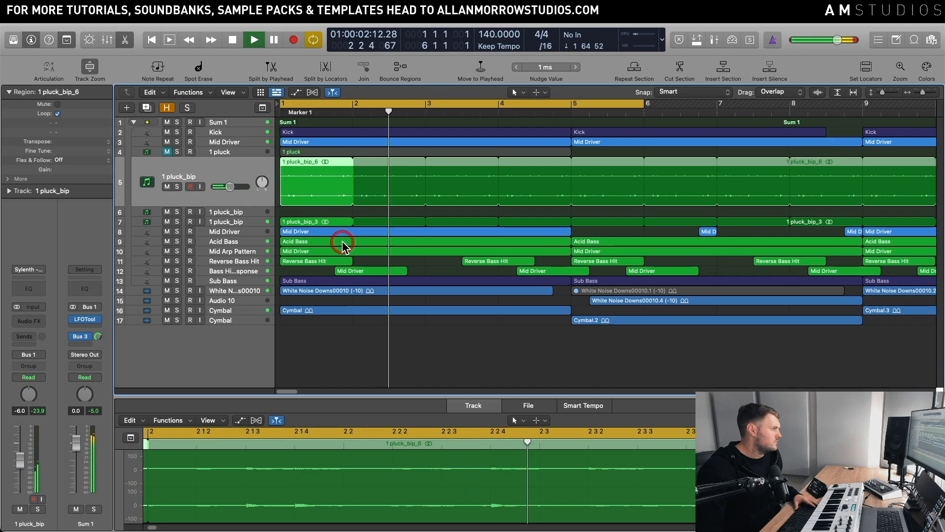
pyautogui.press('space')
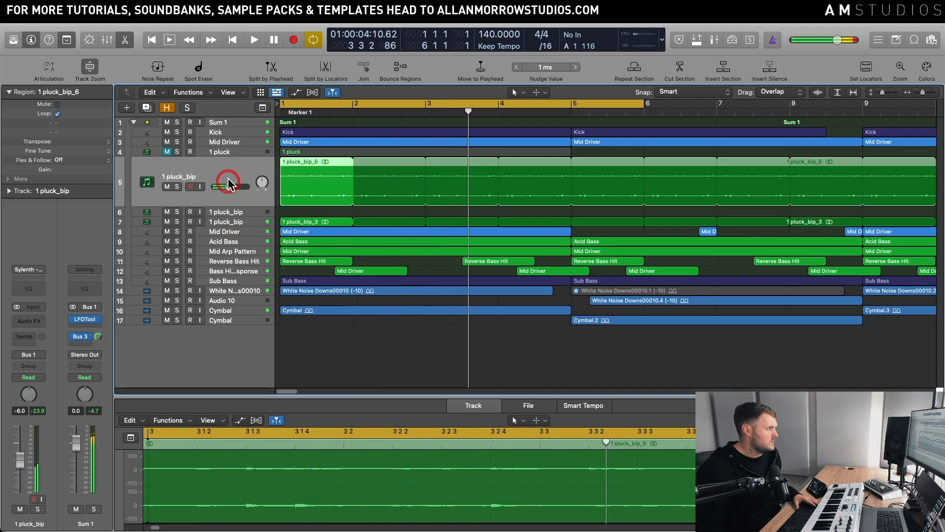
# - Solo the new pluck loop, insert a stereo Space Designer reverb on its track and play it
pyautogui.click(178, 187)
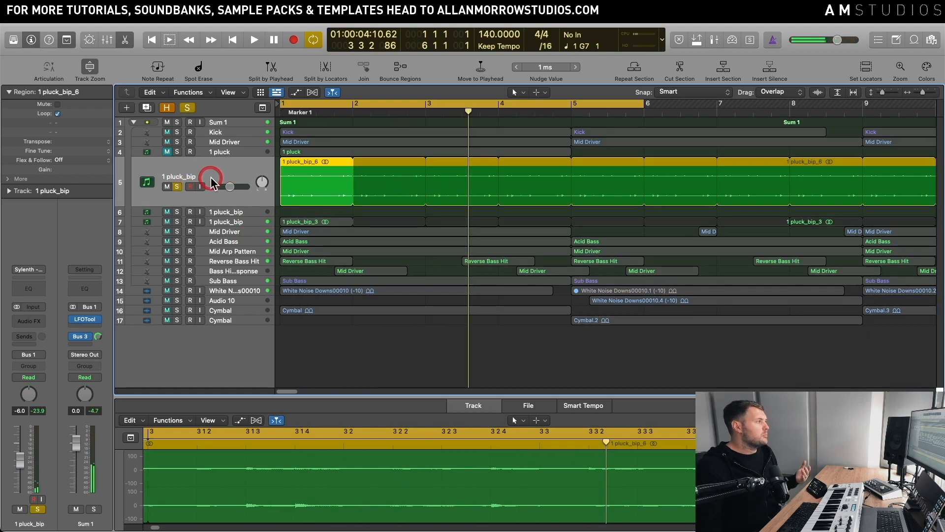
pyautogui.click(229, 181)
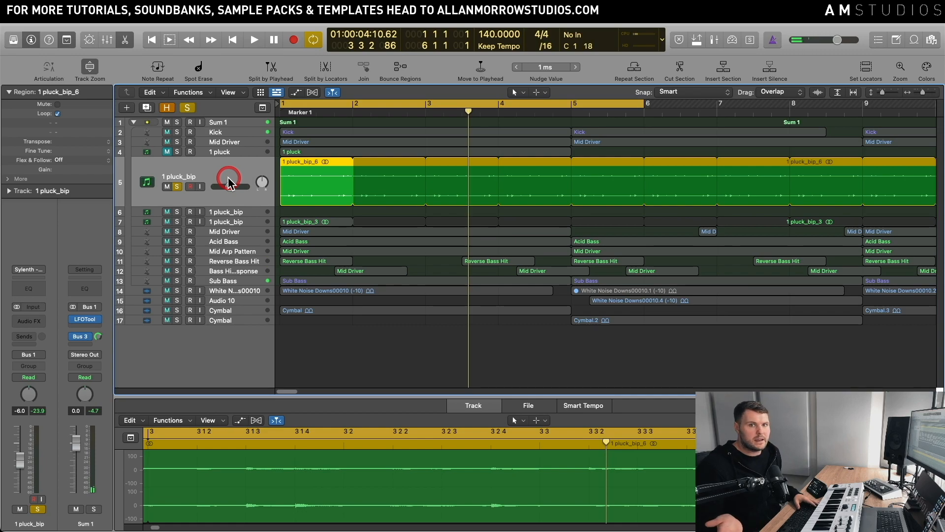
pyautogui.press('space')
pyautogui.click(6, 348)
pyautogui.click(28, 320)
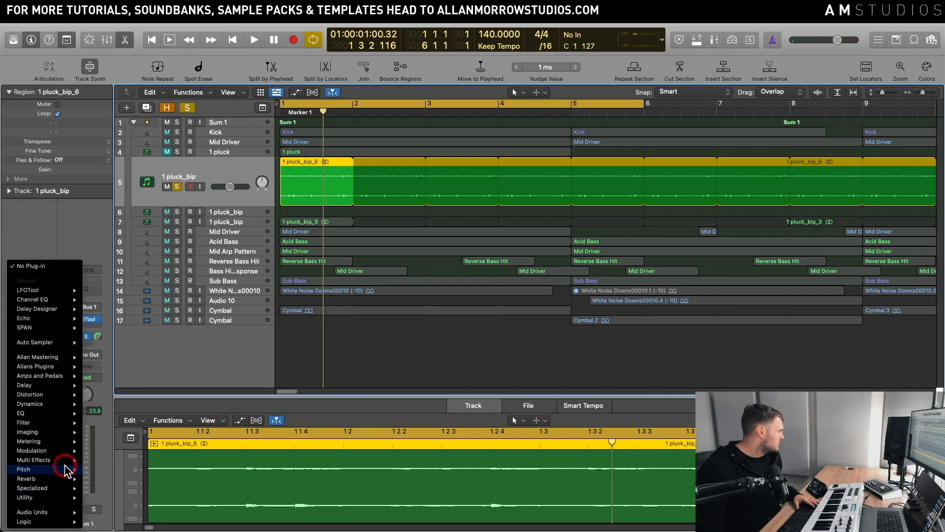
pyautogui.moveTo(71, 480)
pyautogui.moveTo(111, 508)
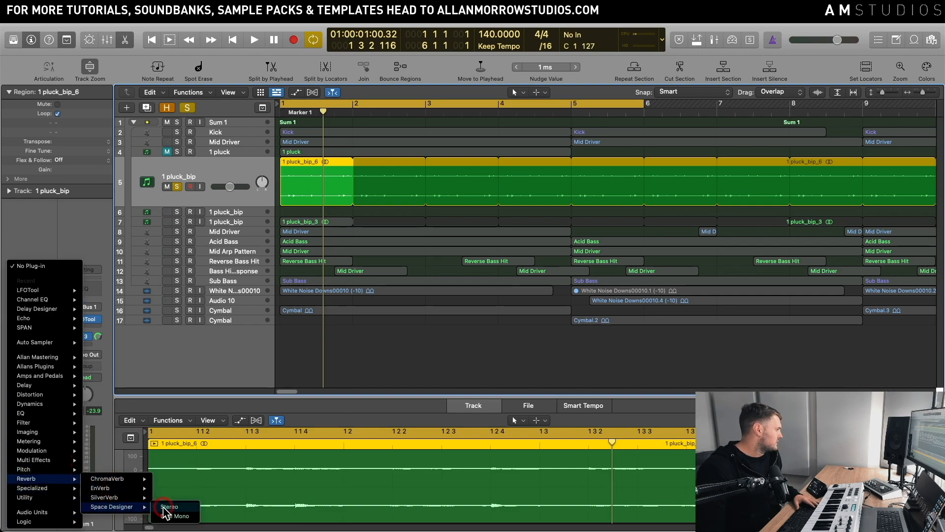
pyautogui.click(166, 507)
pyautogui.moveTo(443, 132); pyautogui.dragTo(647, 143)
pyautogui.press('space')
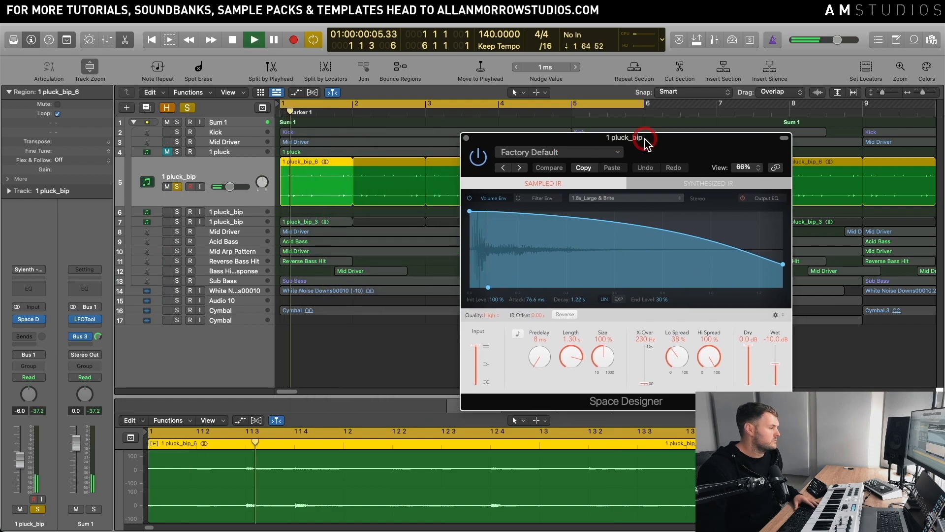
# - Audition the reverbed pluck in the full mix, close Space Designer, and play only the two pluck loops in solo
pyautogui.click(177, 188)
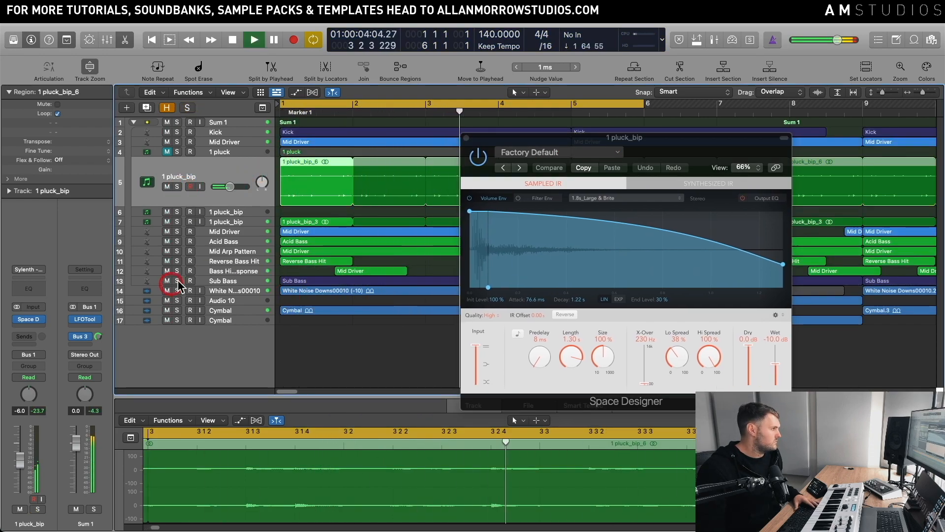
pyautogui.click(465, 139)
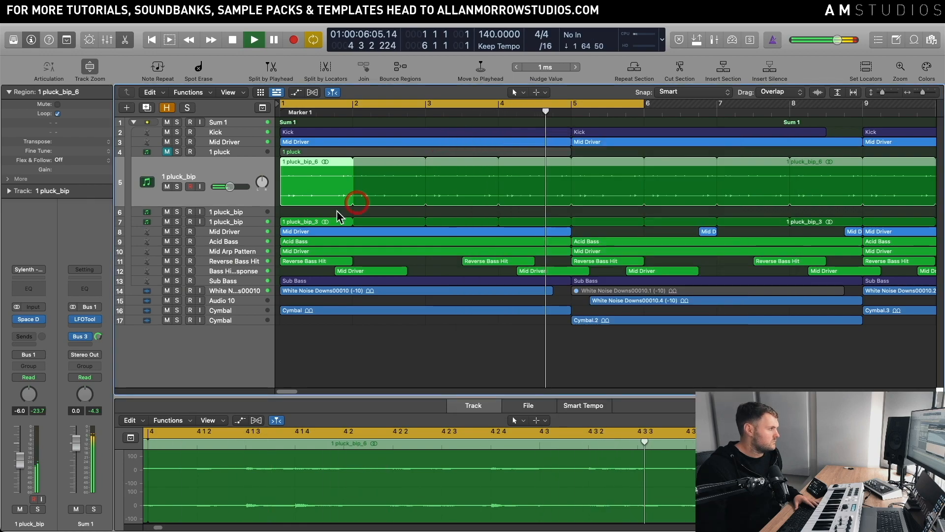
pyautogui.click(176, 222)
pyautogui.click(178, 187)
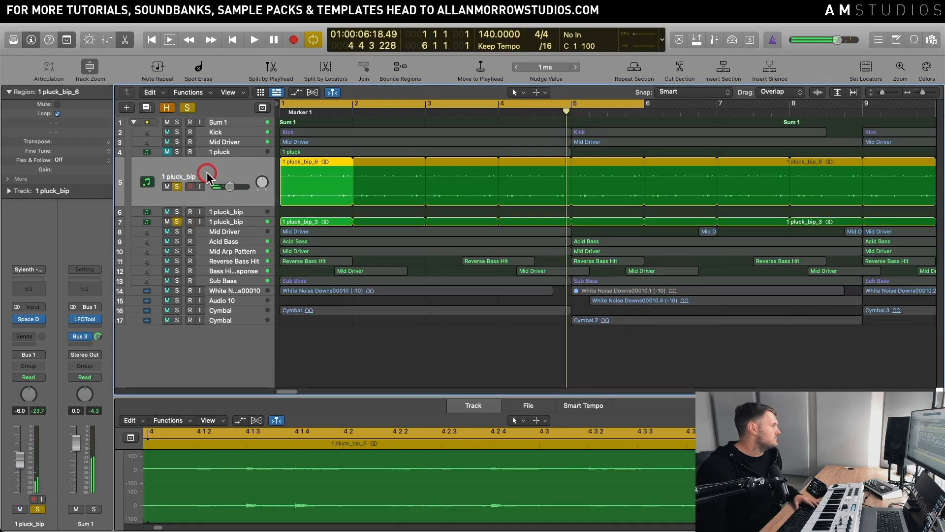
pyautogui.press('space')
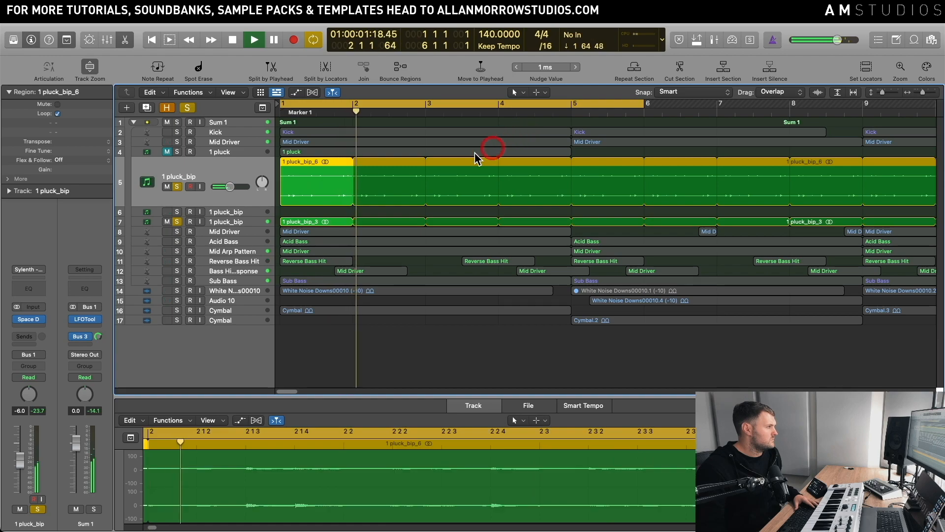
# - Transpose the 1 pluck_bip_6 region by -12 semitones and play it alongside the other soloed pluck loop
pyautogui.click(328, 206)
pyautogui.click(148, 173)
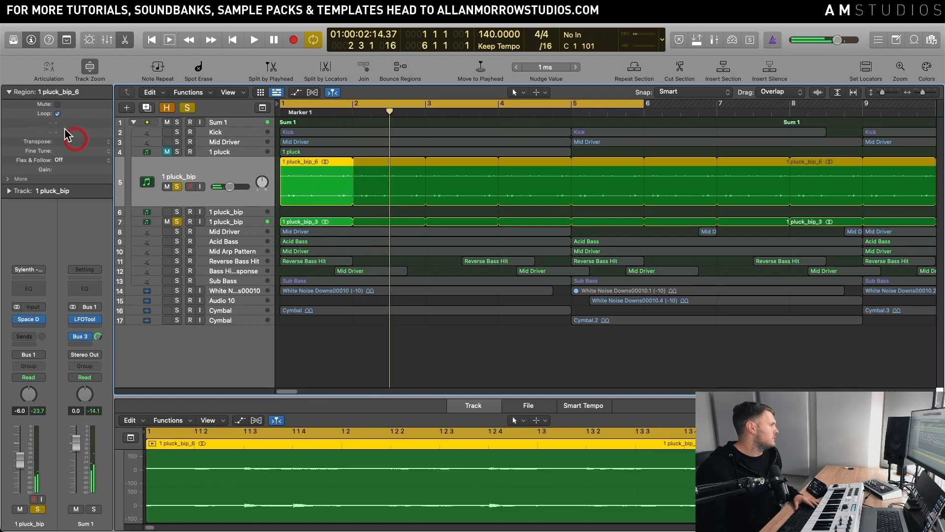
pyautogui.moveTo(54, 140); pyautogui.dragTo(57, 167)
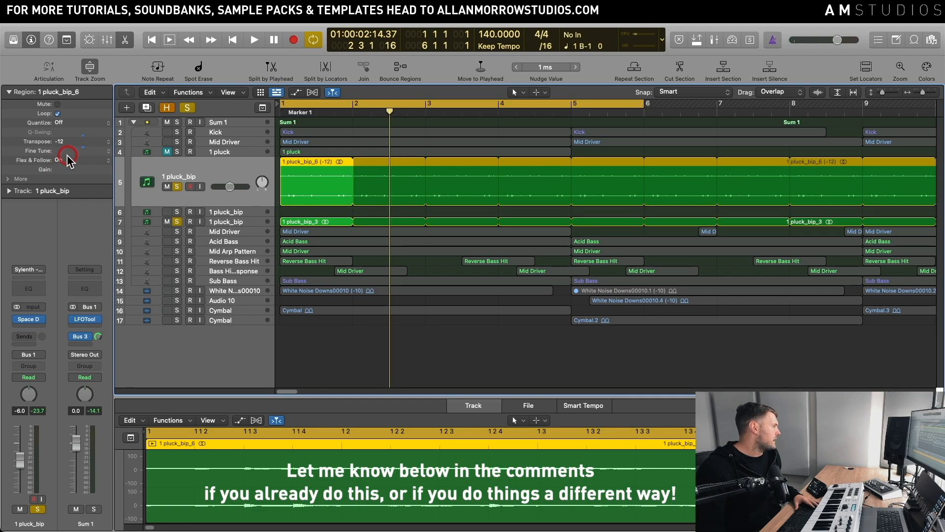
pyautogui.press('space')
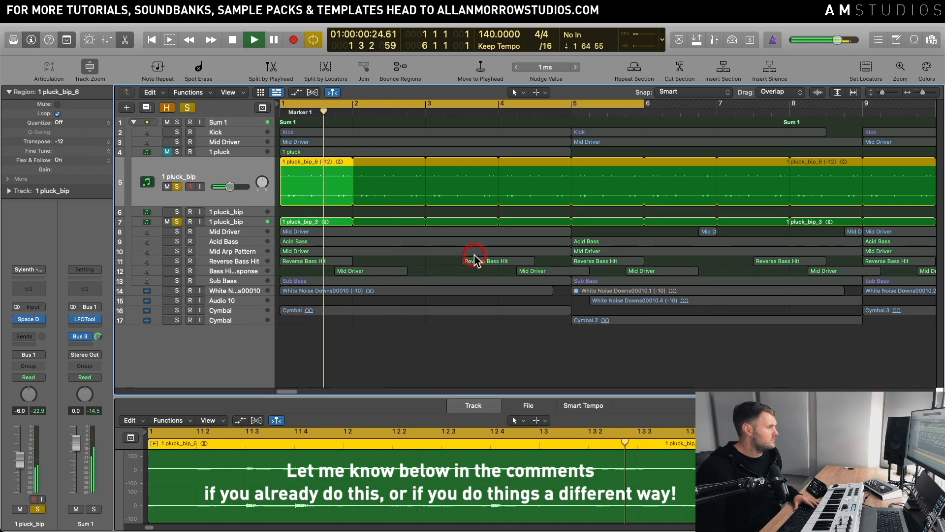
pyautogui.press('space')
# - Take the earlier pluck loop out of solo and raise the transposed pluck track's volume to -3.8 dB during playback
pyautogui.click(167, 221)
pyautogui.click(165, 222)
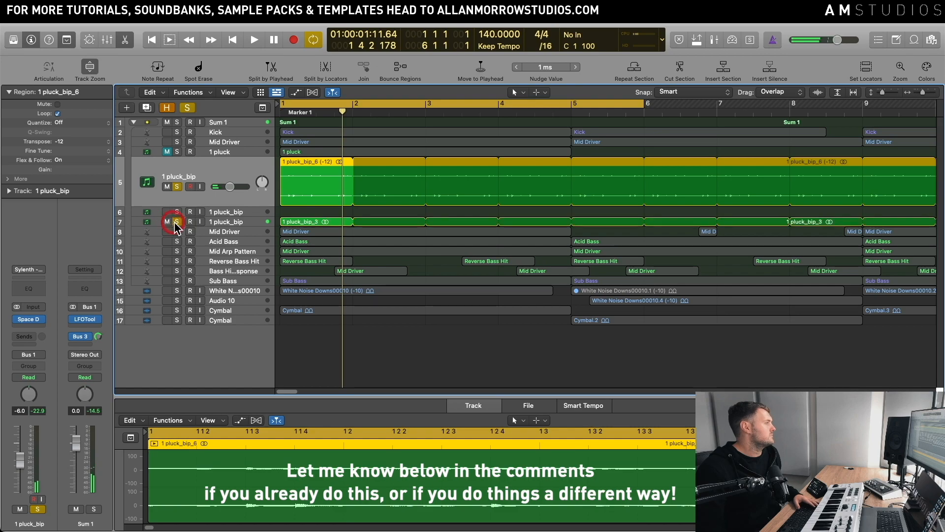
pyautogui.click(175, 222)
pyautogui.press('space')
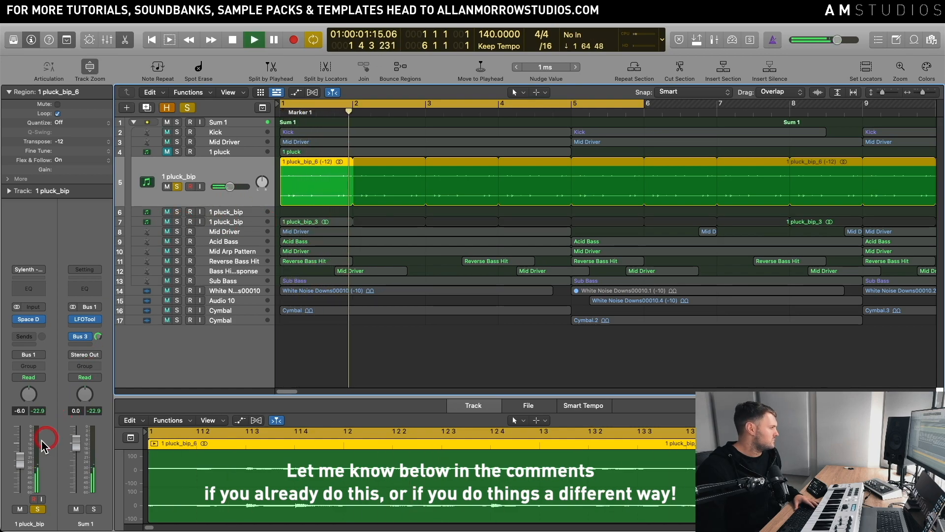
pyautogui.moveTo(25, 453); pyautogui.dragTo(25, 446)
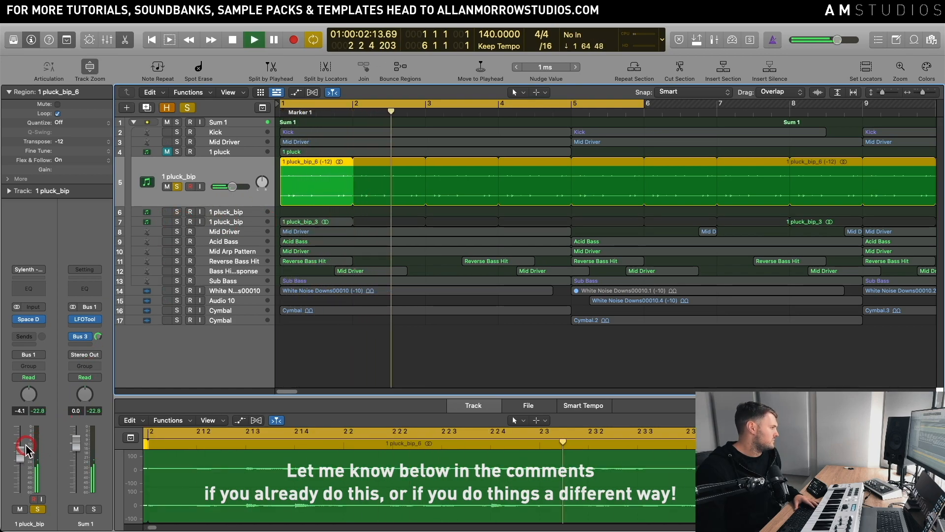
# - Play both pluck loops together in solo, and clear all solos to hear them in the full mix
pyautogui.click(175, 222)
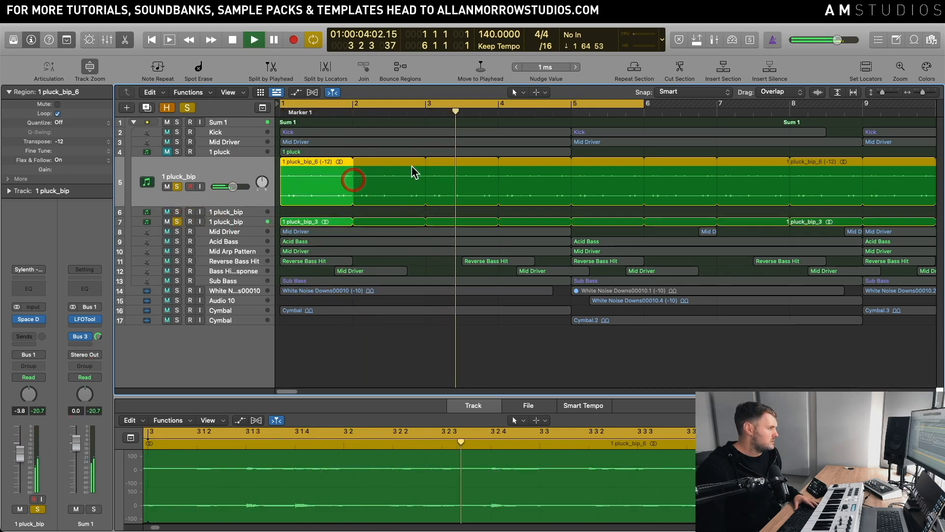
pyautogui.press('space')
pyautogui.click(188, 109)
pyautogui.press('space')
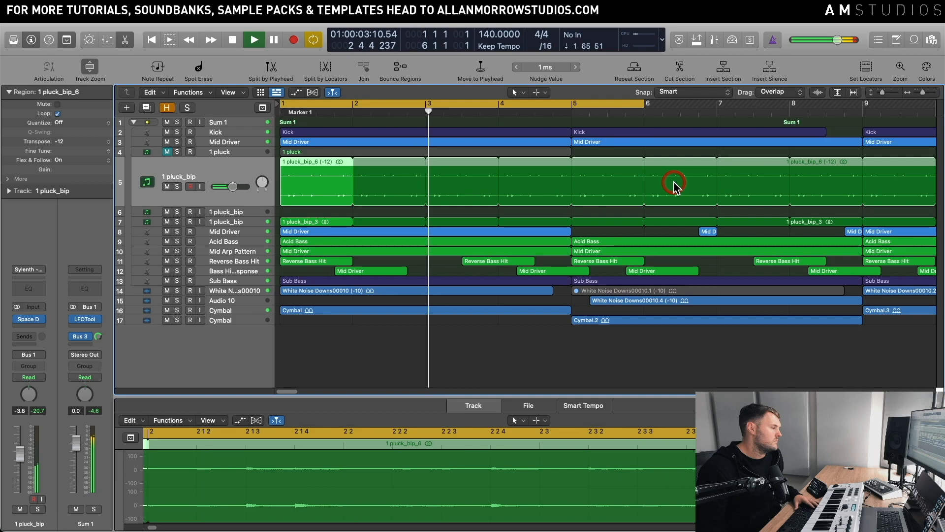
# - Stop playback and extend the cycle range's end to bar 17
pyautogui.press('space')
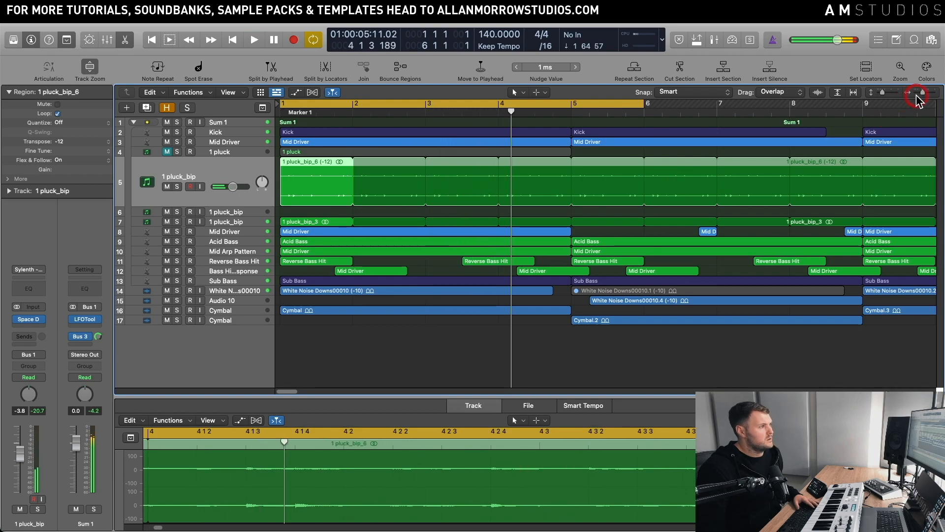
pyautogui.moveTo(920, 93); pyautogui.dragTo(916, 94)
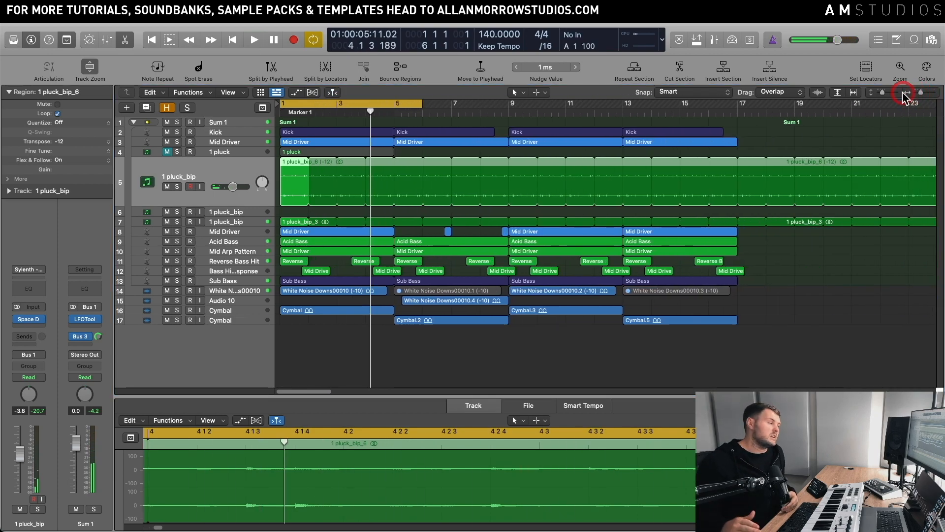
pyautogui.moveTo(424, 107); pyautogui.dragTo(738, 122)
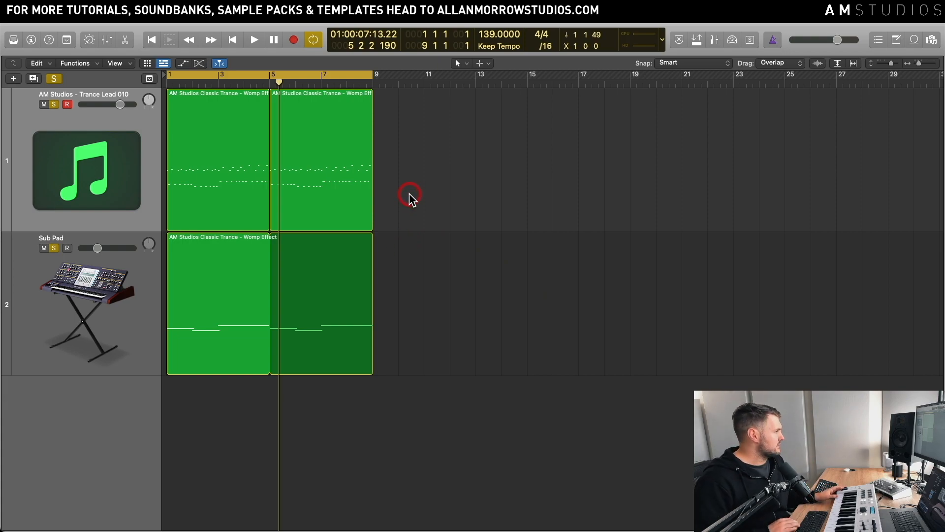
# - Play the Trance Lead 010 and Sub Pad tracks together from bar 1
pyautogui.press('Return')
pyautogui.press('space')
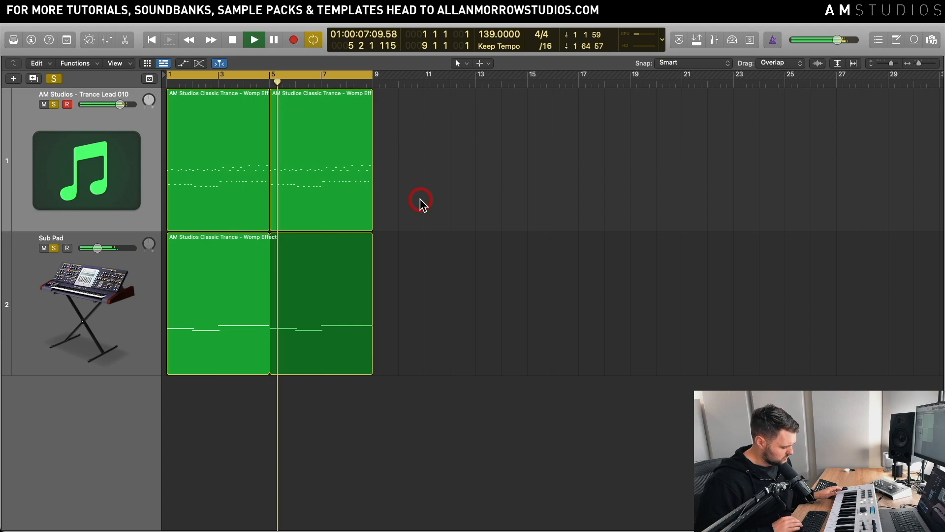
pyautogui.press('space')
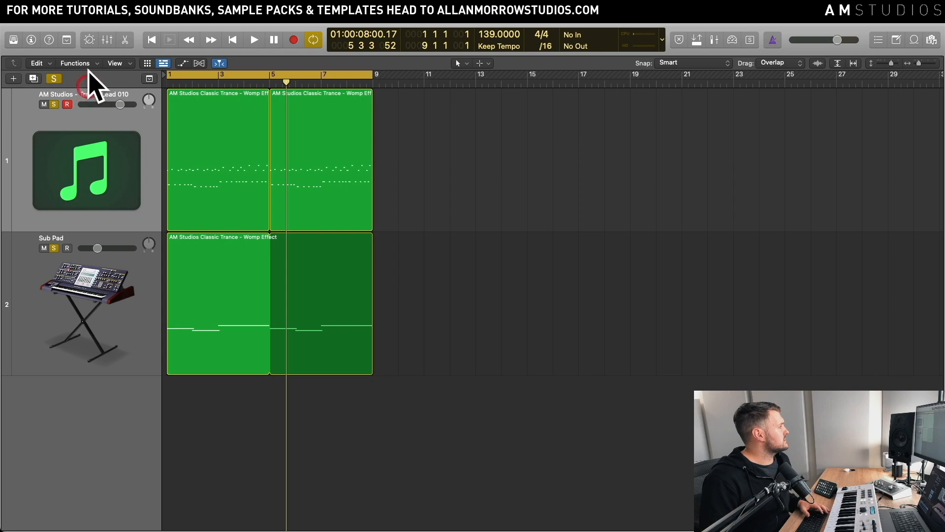
# - Show the inspector, open Zebra2 on the Trance Lead 010 track and take the Sub Pad track out of solo
pyautogui.click(31, 41)
pyautogui.click(362, 197)
pyautogui.click(29, 312)
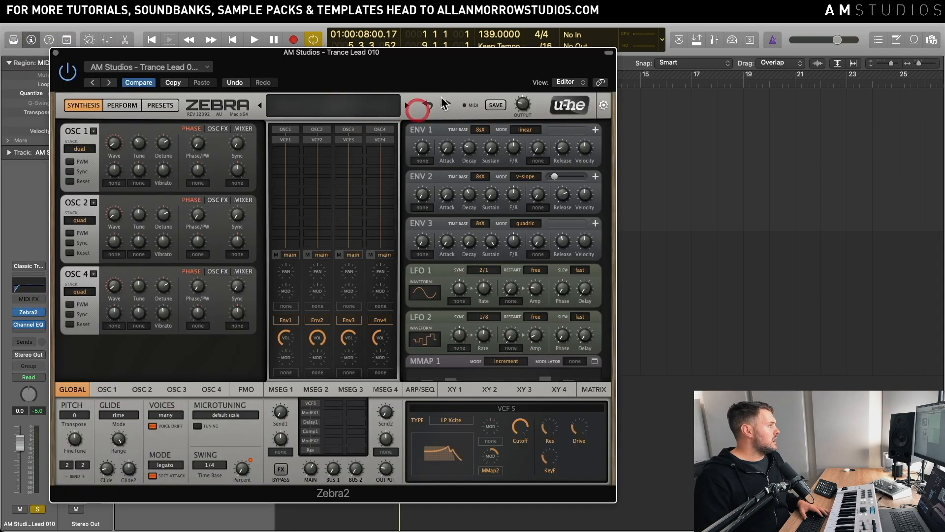
pyautogui.moveTo(481, 52); pyautogui.dragTo(779, 63)
pyautogui.click(167, 247)
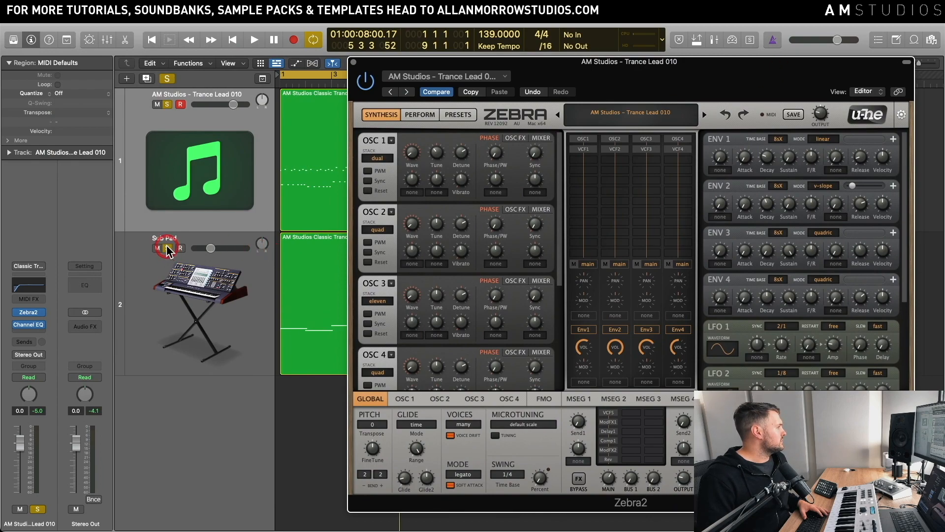
pyautogui.moveTo(534, 65); pyautogui.dragTo(232, 54)
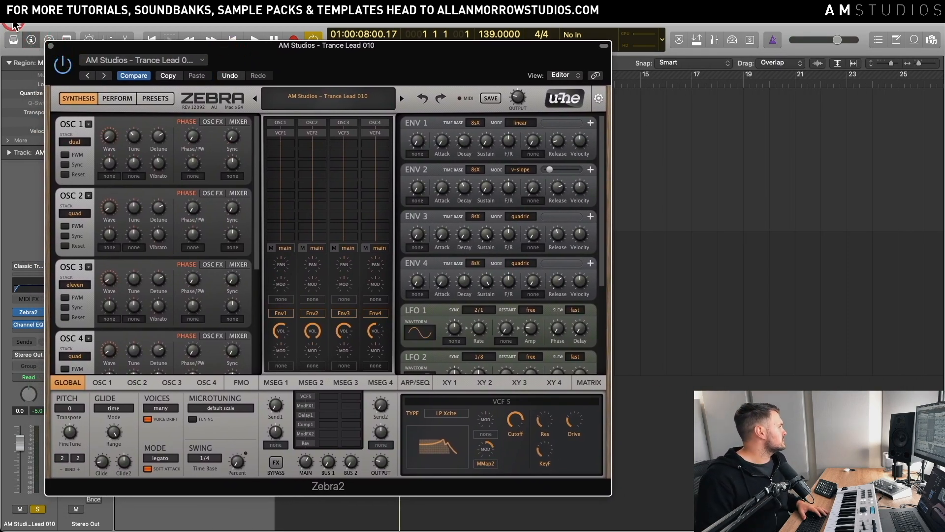
pyautogui.click(14, 21)
pyautogui.moveTo(399, 49); pyautogui.dragTo(409, 53)
pyautogui.click(392, 145)
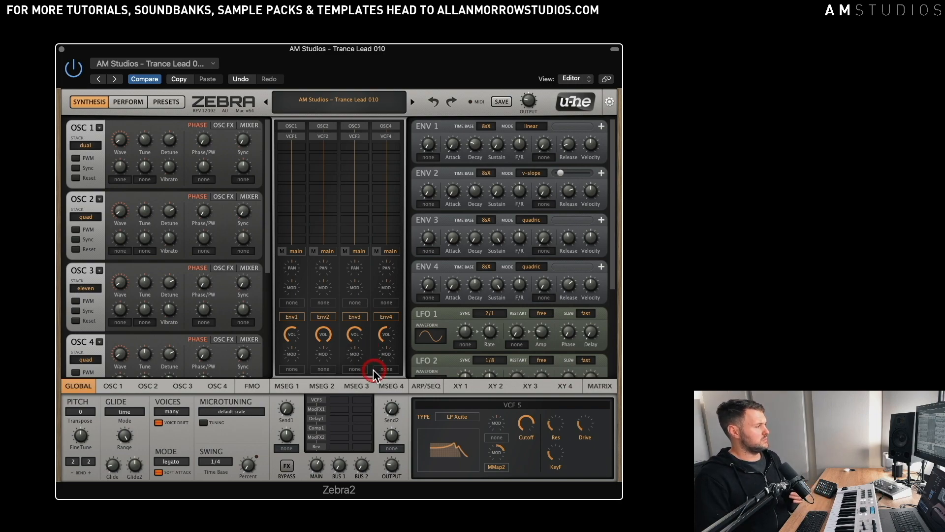
# - Inspect OSC 1 and VCF1 in the Zebra2 lead patch, and bypass its effects in the global settings
pyautogui.click(297, 127)
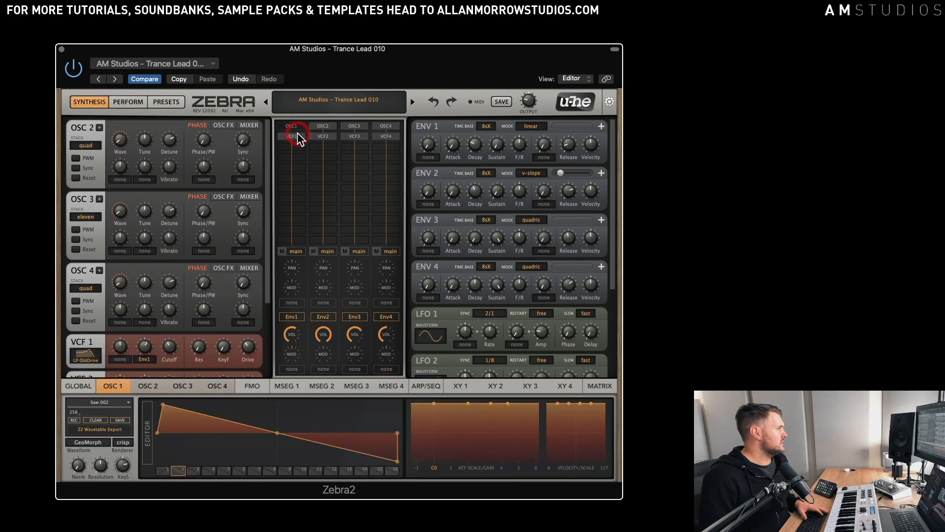
pyautogui.click(296, 136)
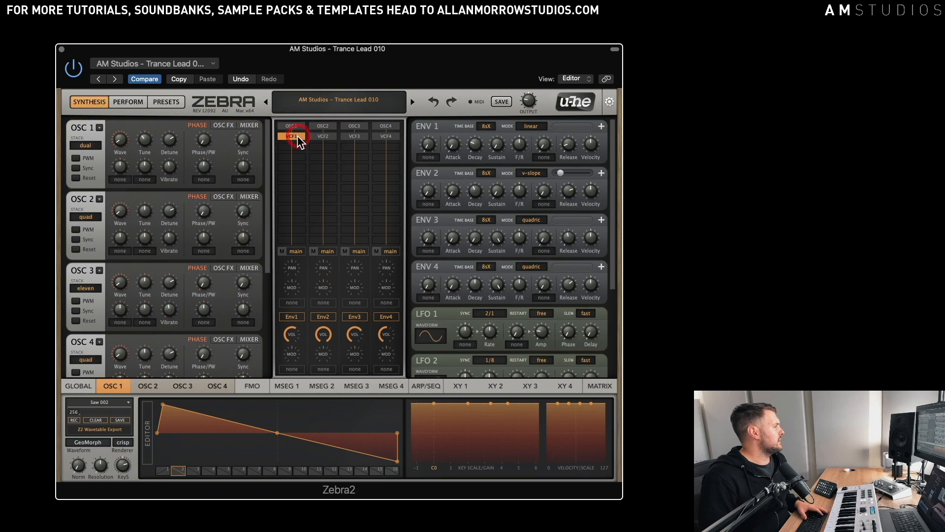
pyautogui.click(71, 386)
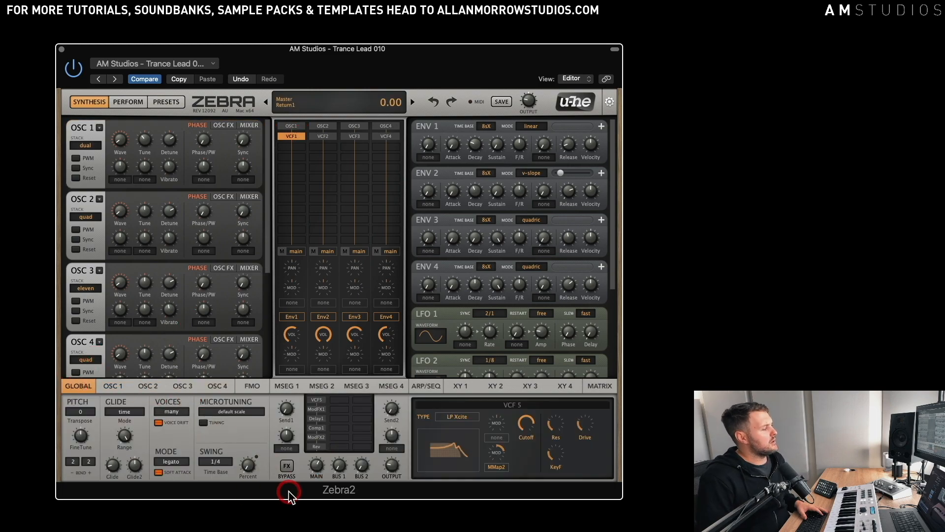
pyautogui.click(287, 466)
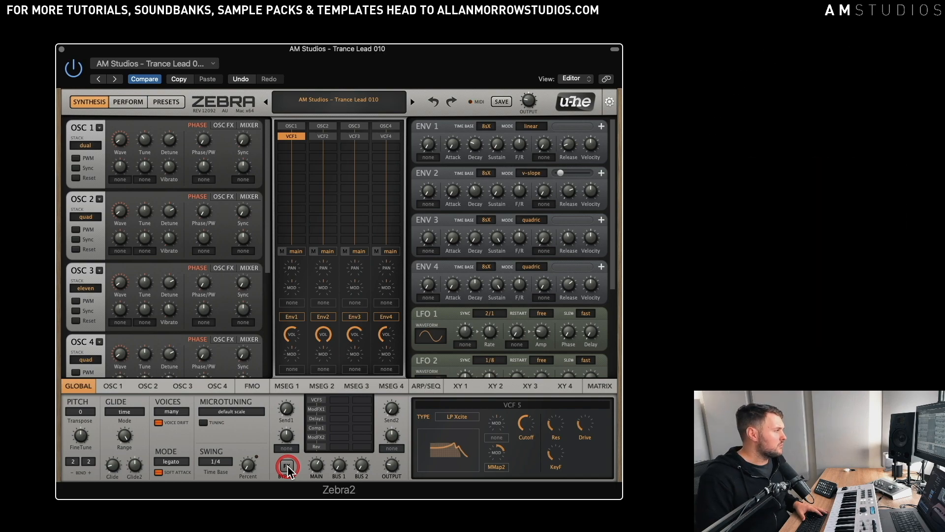
# - Compare the lead sound with all effects bypassed and active
pyautogui.click(286, 466)
pyautogui.click(404, 407)
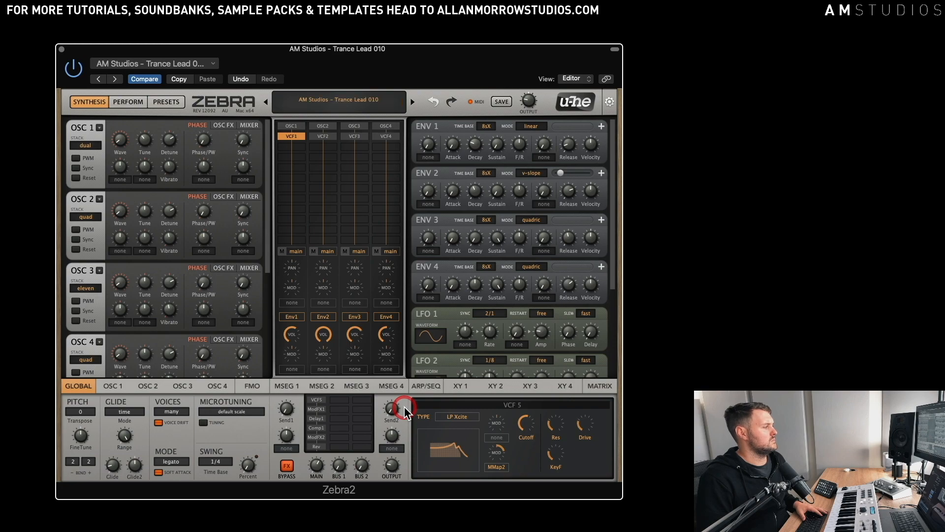
pyautogui.click(285, 470)
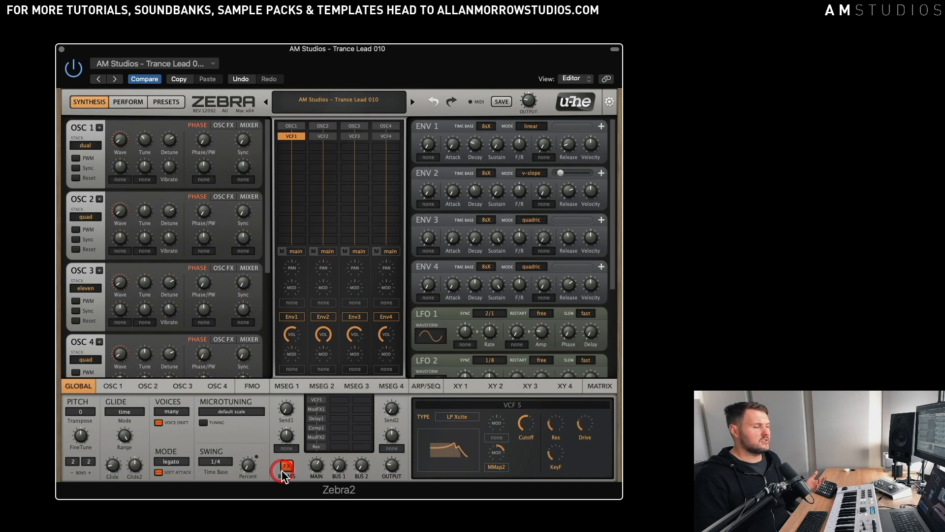
pyautogui.click(281, 473)
pyautogui.click(285, 467)
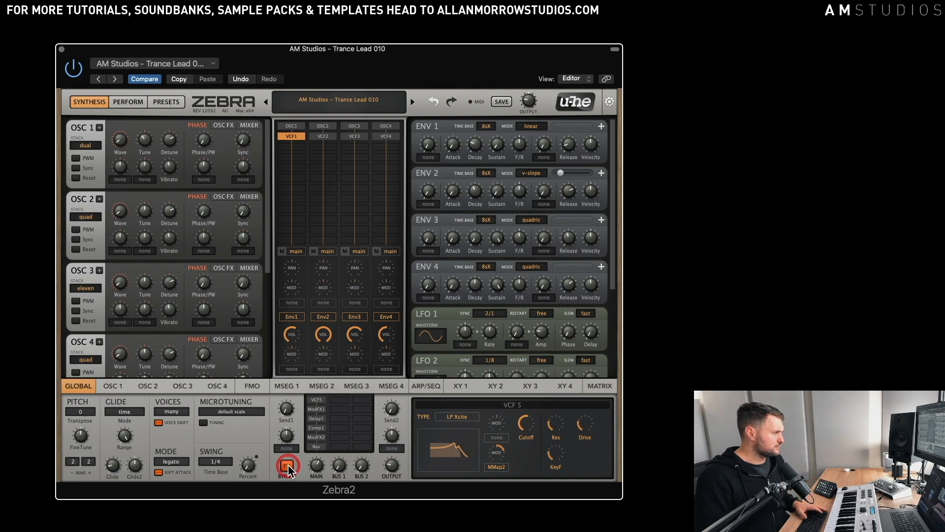
# - Disable OSC1, VCF1, OSC3, VCF3, OSC4 and VCF4 so only OSC2 and VCF2 remain in the patch
pyautogui.doubleClick(303, 127)
pyautogui.doubleClick(298, 137)
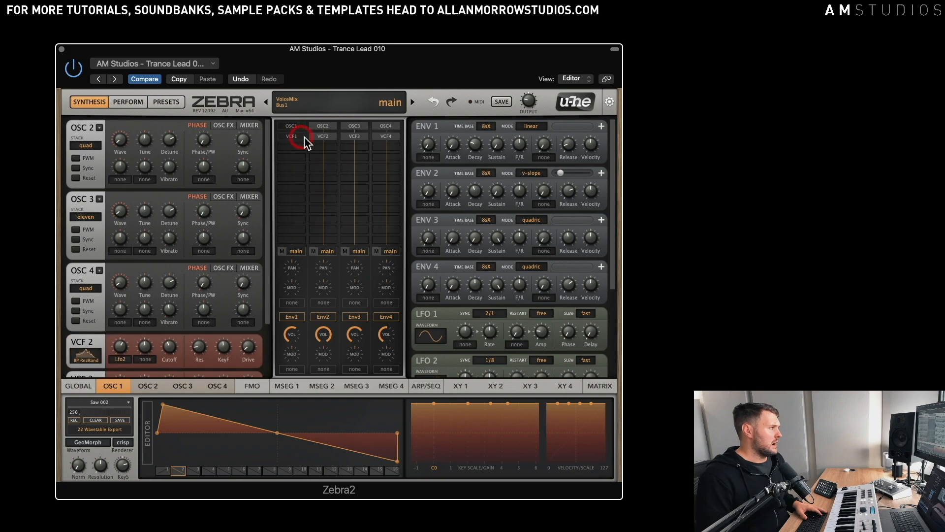
pyautogui.doubleClick(354, 126)
pyautogui.doubleClick(354, 136)
pyautogui.doubleClick(386, 126)
pyautogui.doubleClick(386, 136)
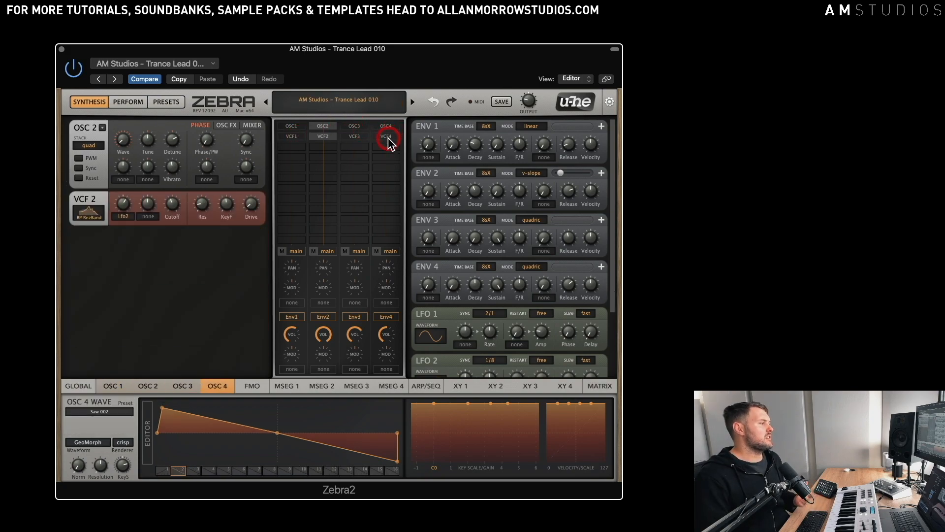
# - Disable ModFX1, Comp1 and ModFX2 in the global effects grid, keeping the delay and reverb on
pyautogui.click(76, 386)
pyautogui.click(269, 474)
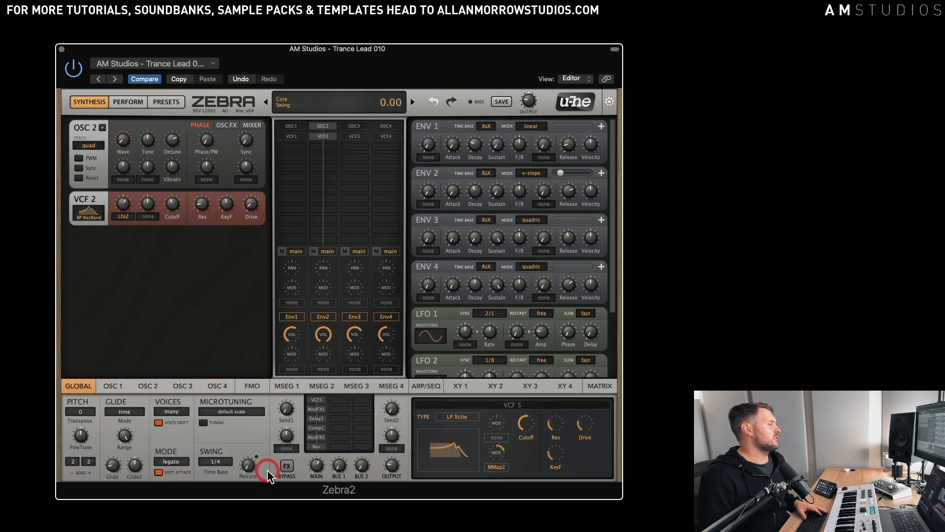
pyautogui.click(233, 426)
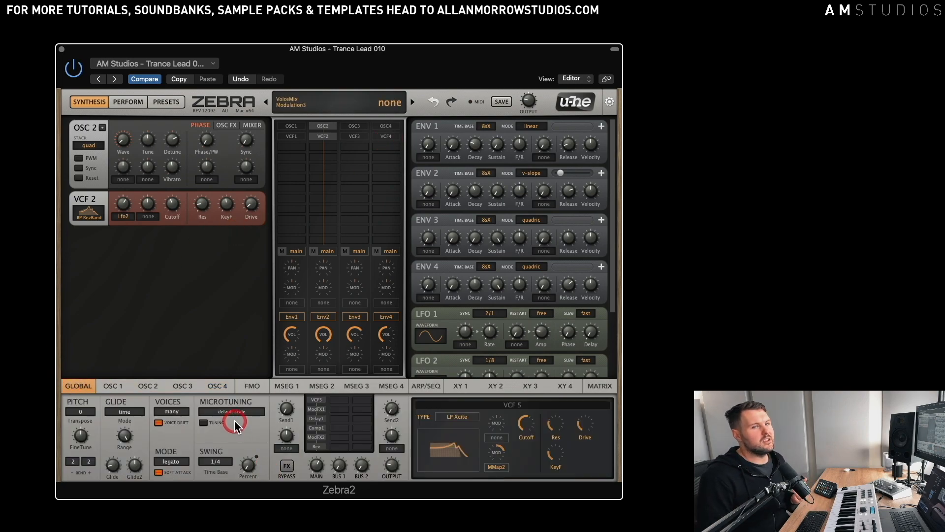
pyautogui.click(317, 399)
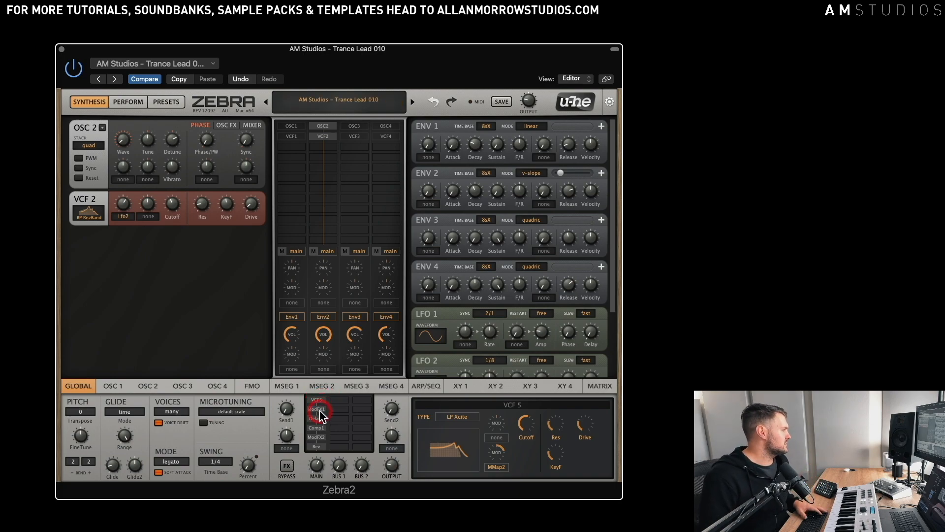
pyautogui.click(319, 411)
pyautogui.click(319, 427)
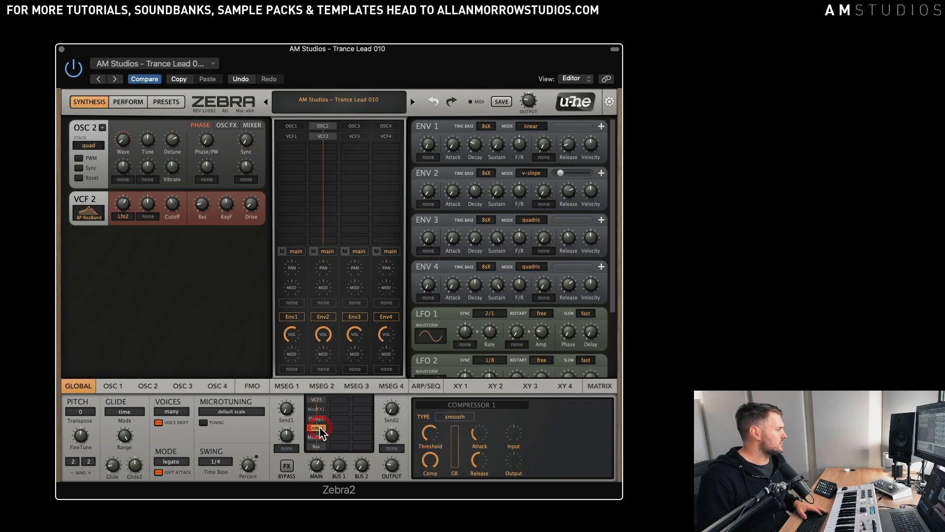
pyautogui.click(319, 436)
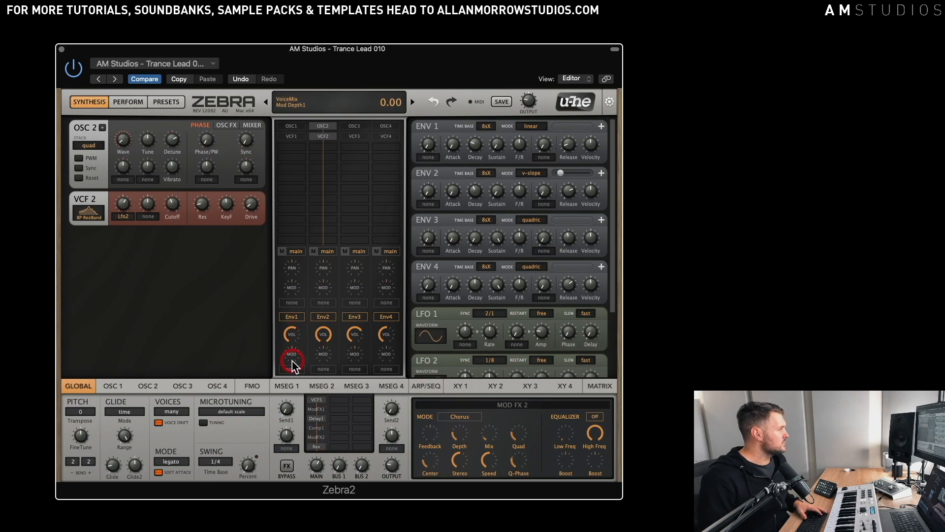
# - Turn off the VCF2 and VCF5 filters and examine OSC 2's Brilliance effect and waveform
pyautogui.doubleClick(323, 136)
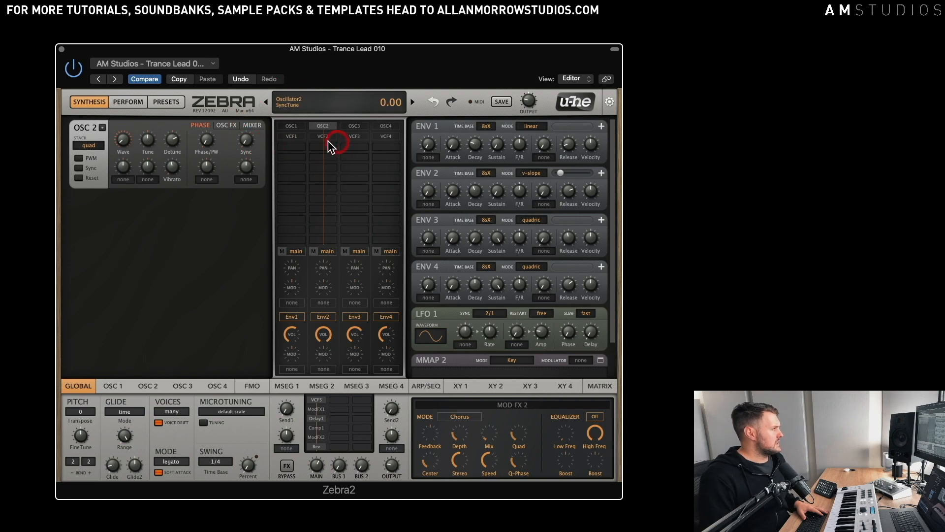
pyautogui.click(319, 400)
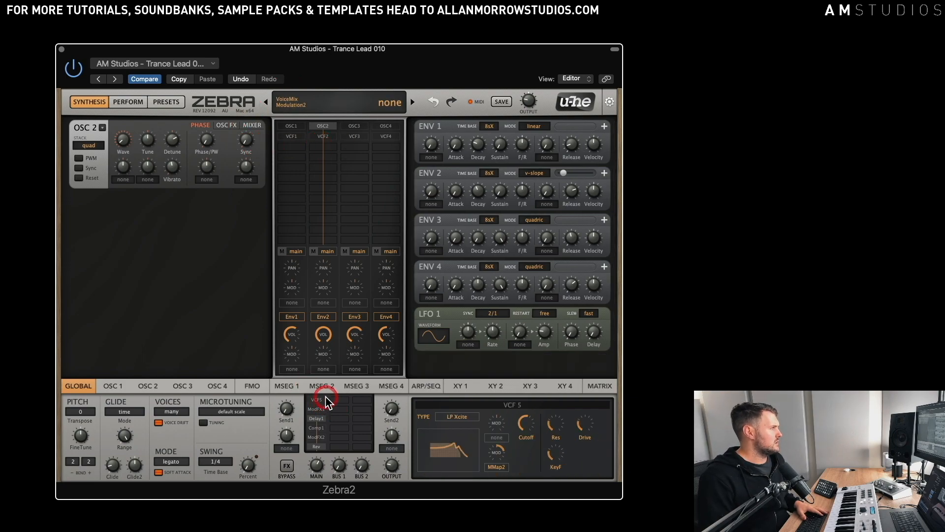
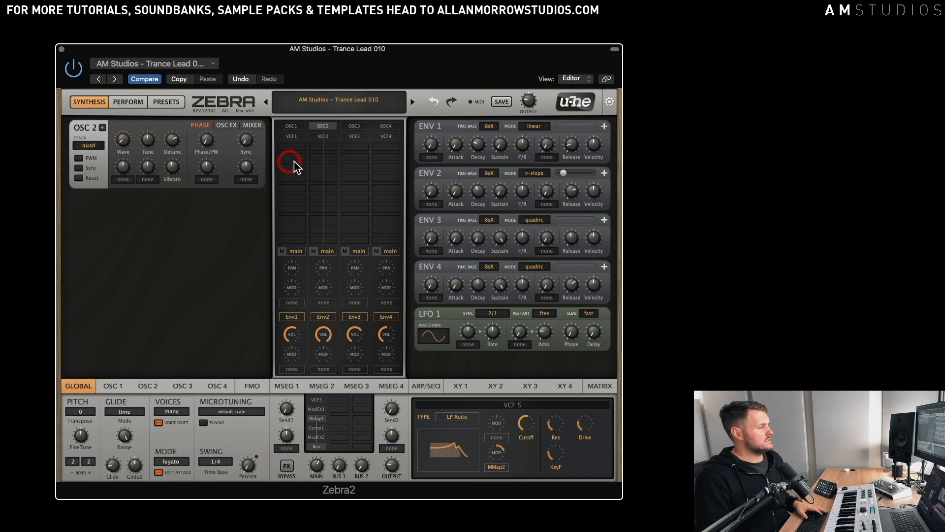
pyautogui.click(227, 126)
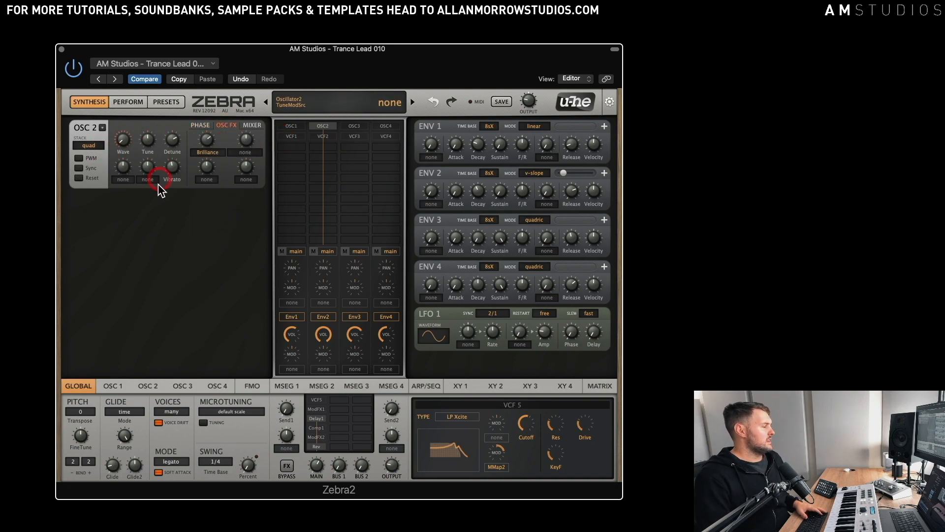
pyautogui.click(209, 139)
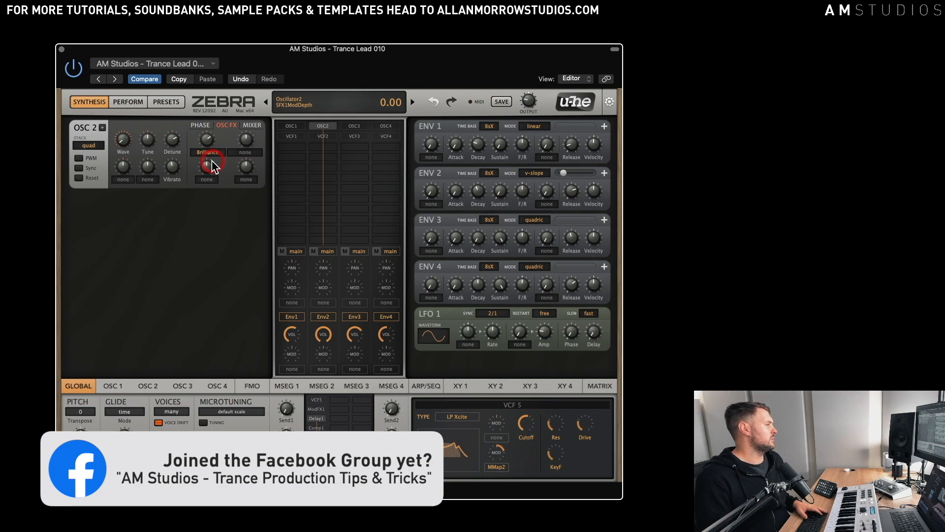
pyautogui.click(148, 386)
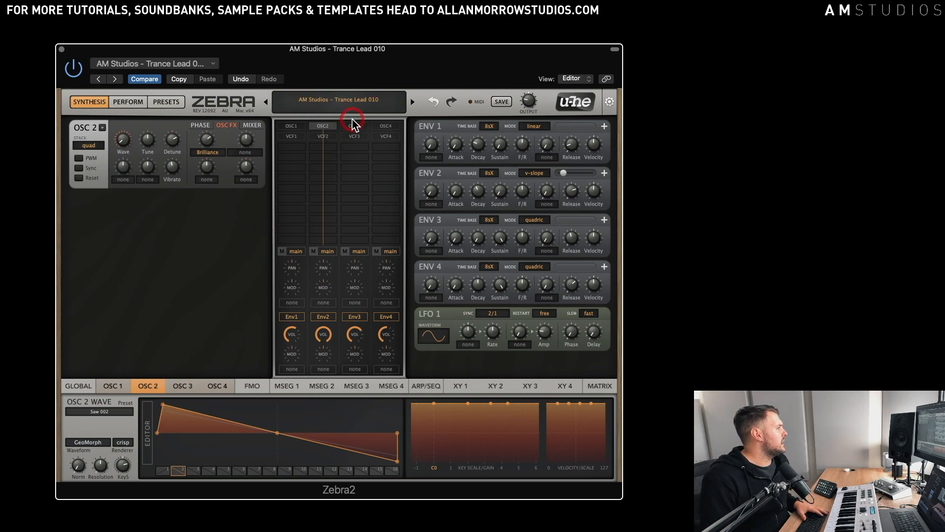
# - Turn the VCF2 filter and the global VCF5 filter back on
pyautogui.click(327, 137)
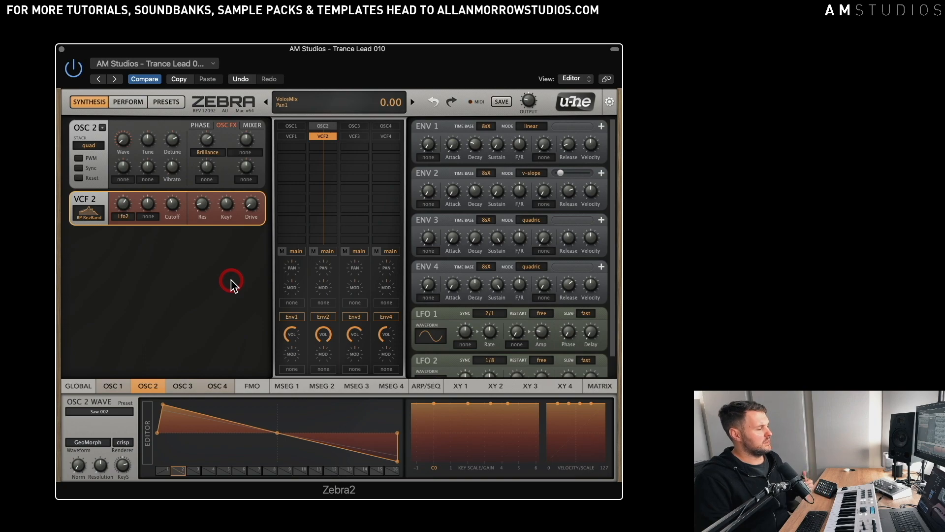
pyautogui.click(79, 385)
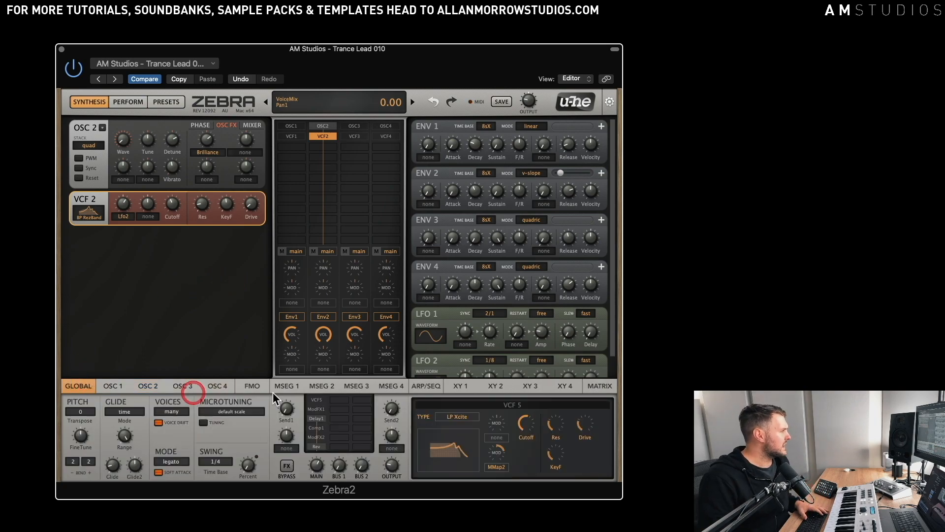
pyautogui.click(320, 400)
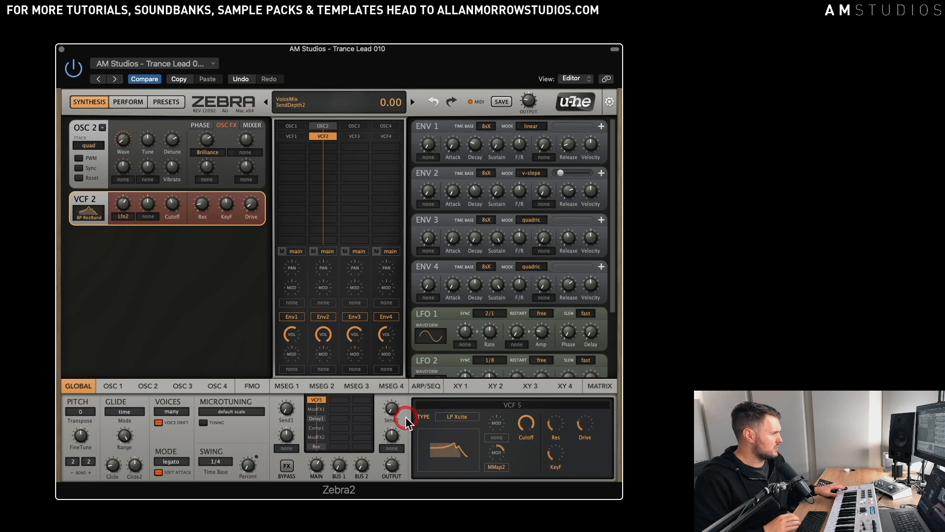
# - Examine VCF 2's cutoff and LFO 2 modulation depth, the LFO 2 and MMAP 2 settings, and OSC 2's volume envelope ENV 2
pyautogui.click(331, 128)
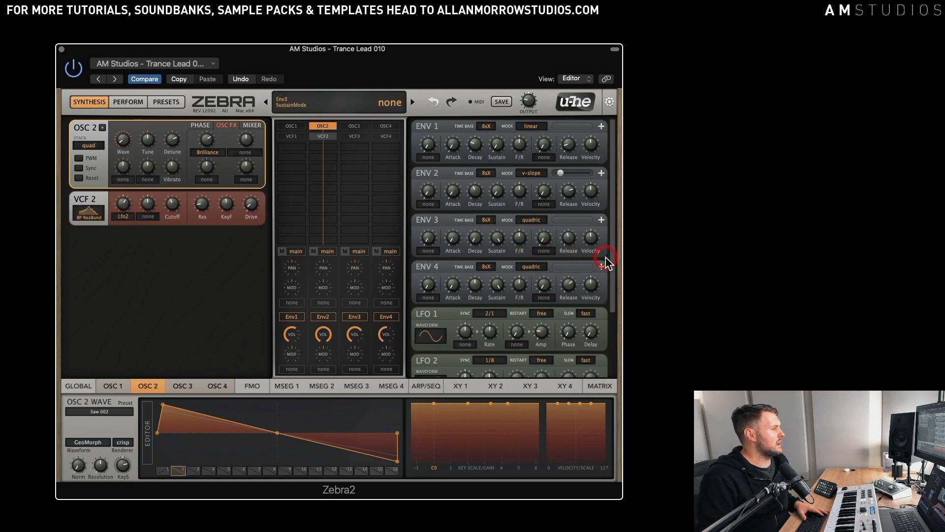
pyautogui.moveTo(611, 253); pyautogui.dragTo(620, 331)
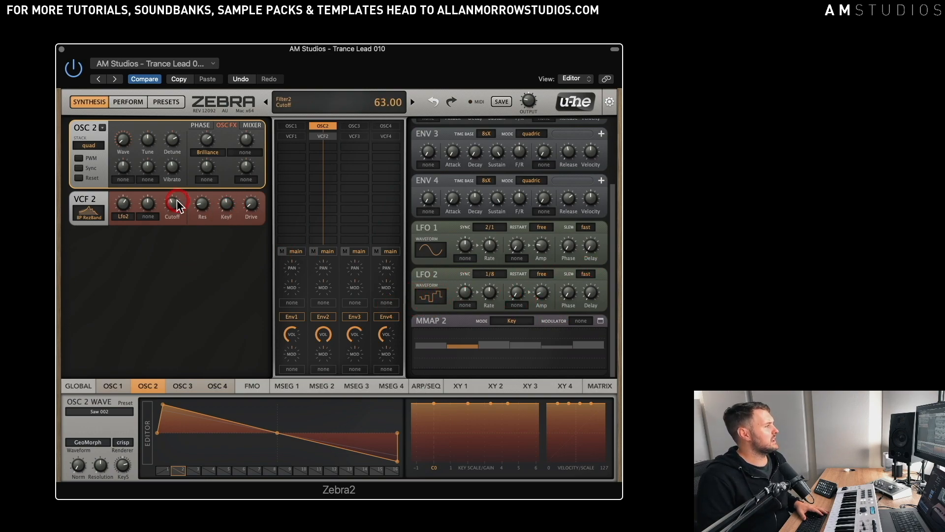
pyautogui.scroll(-5, 176, 211)
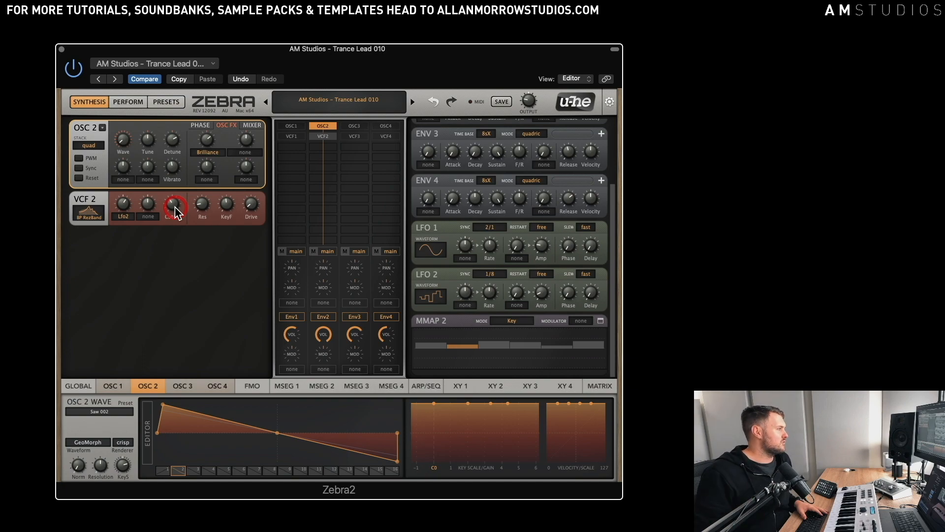
pyautogui.moveTo(491, 252)
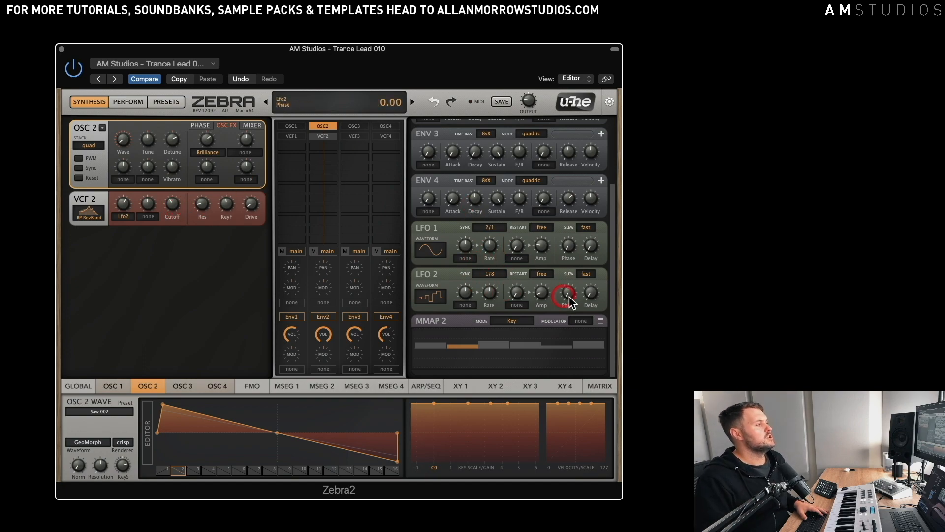
pyautogui.click(148, 206)
pyautogui.click(232, 234)
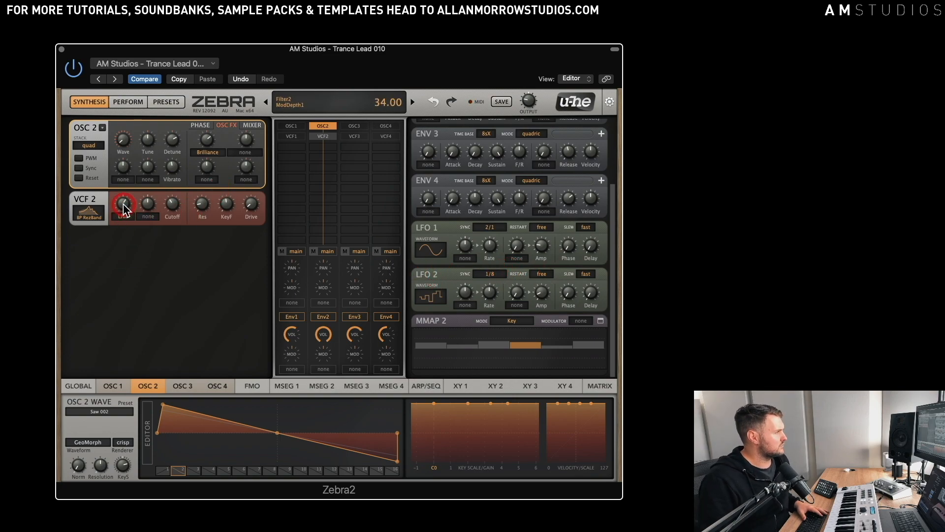
pyautogui.moveTo(124, 204); pyautogui.dragTo(137, 205)
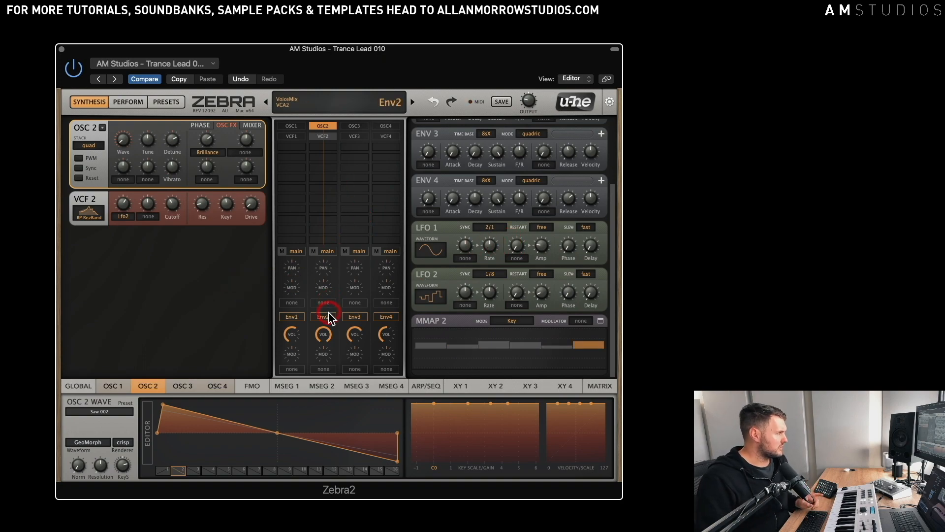
pyautogui.moveTo(615, 206); pyautogui.dragTo(615, 133)
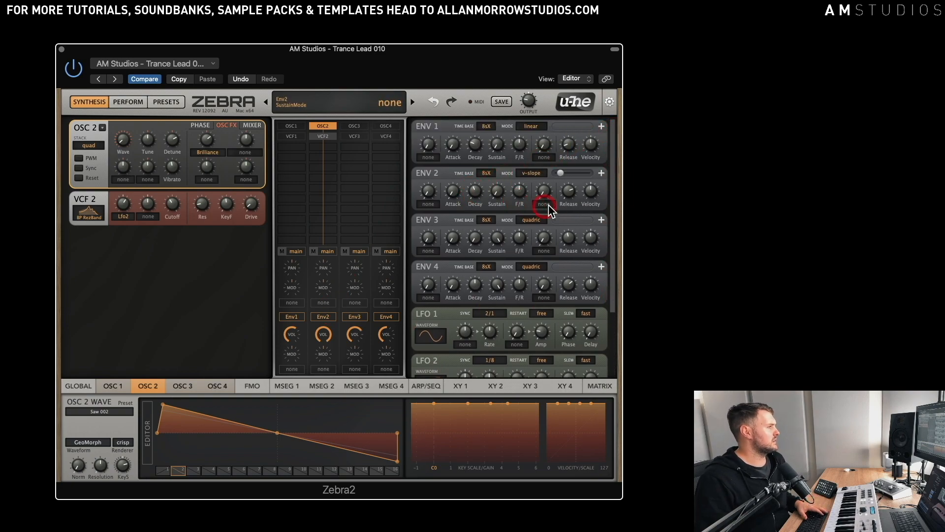
pyautogui.moveTo(574, 190); pyautogui.dragTo(564, 190)
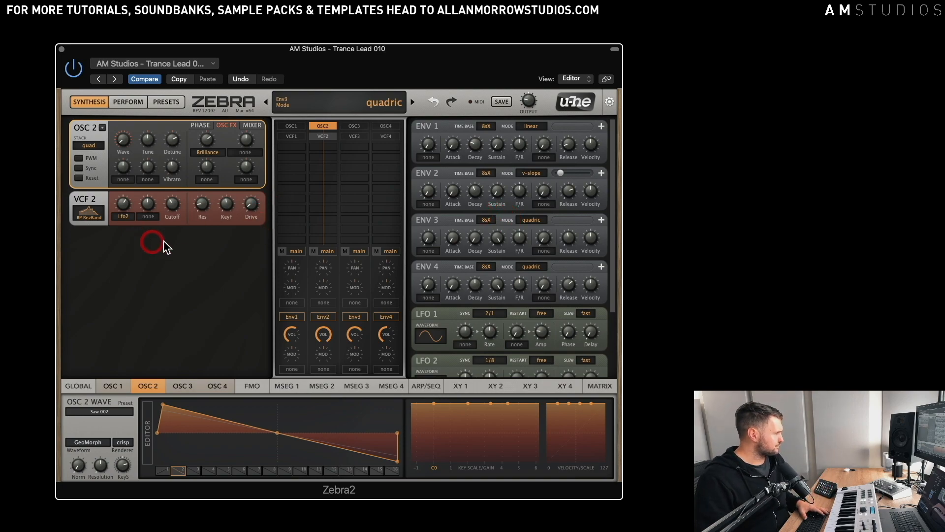
# - Isolate OSC 1 by turning it back on and disabling VCF1, OSC2 and VCF2
pyautogui.click(295, 127)
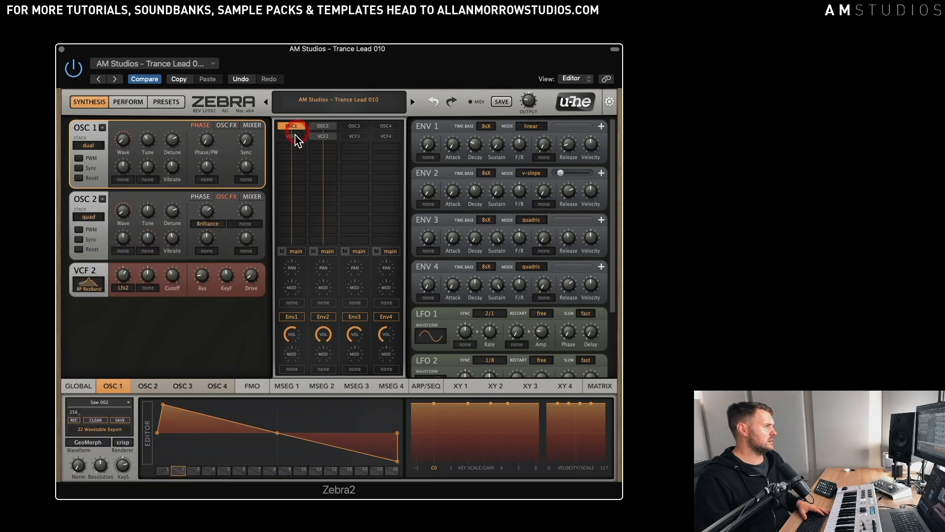
pyautogui.click(293, 138)
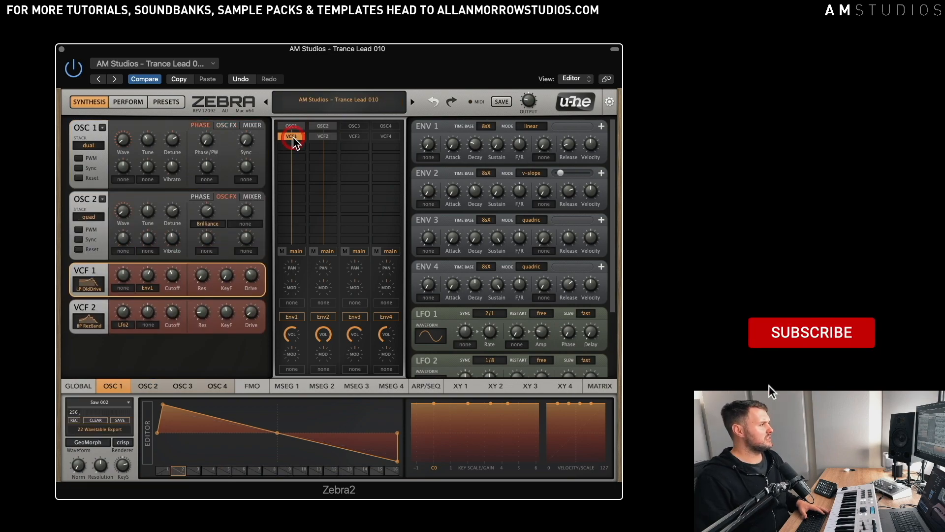
pyautogui.doubleClick(293, 138)
pyautogui.doubleClick(318, 127)
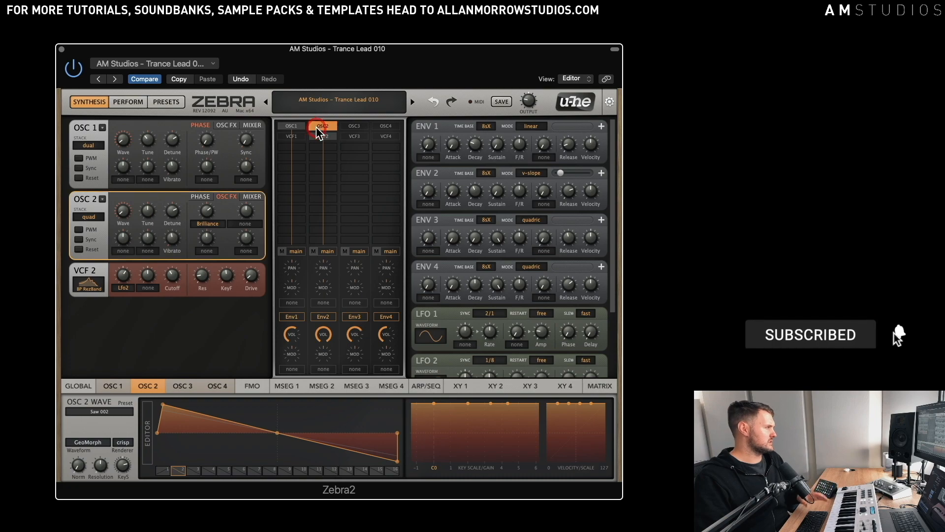
pyautogui.doubleClick(319, 137)
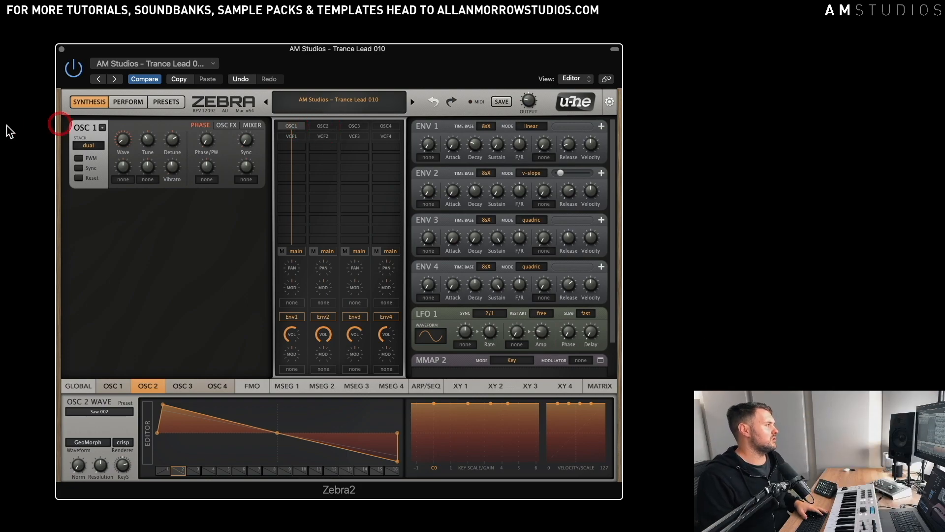
# - Compare OSC 1 with and without OSC 2, and show OSC 1's oscillator effects
pyautogui.click(323, 126)
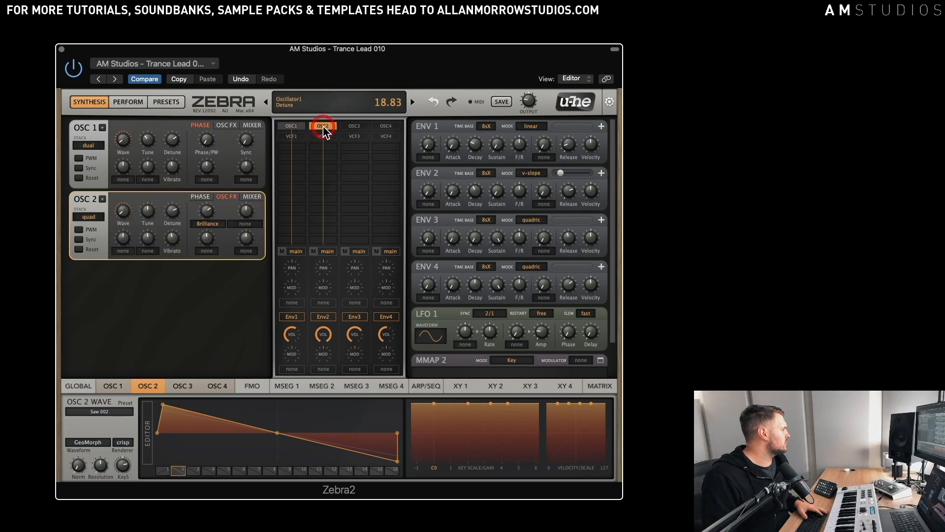
pyautogui.click(323, 128)
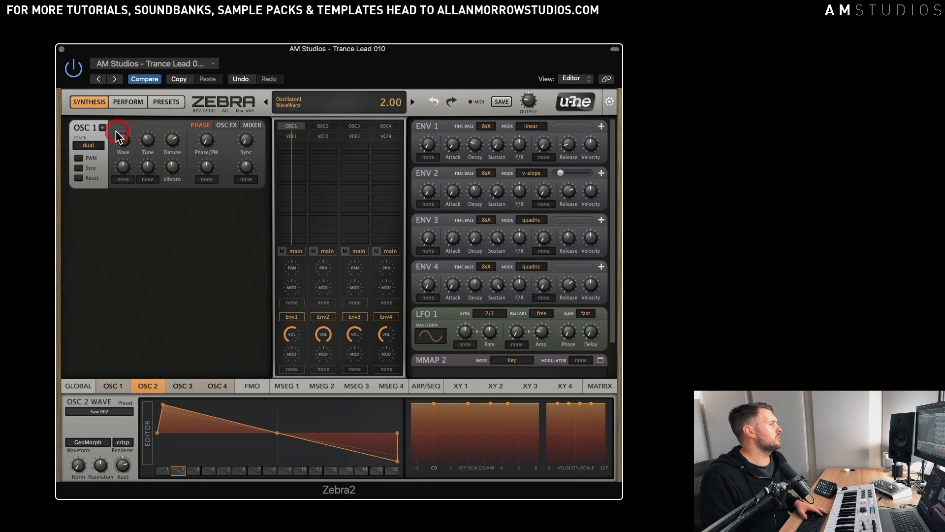
pyautogui.click(319, 103)
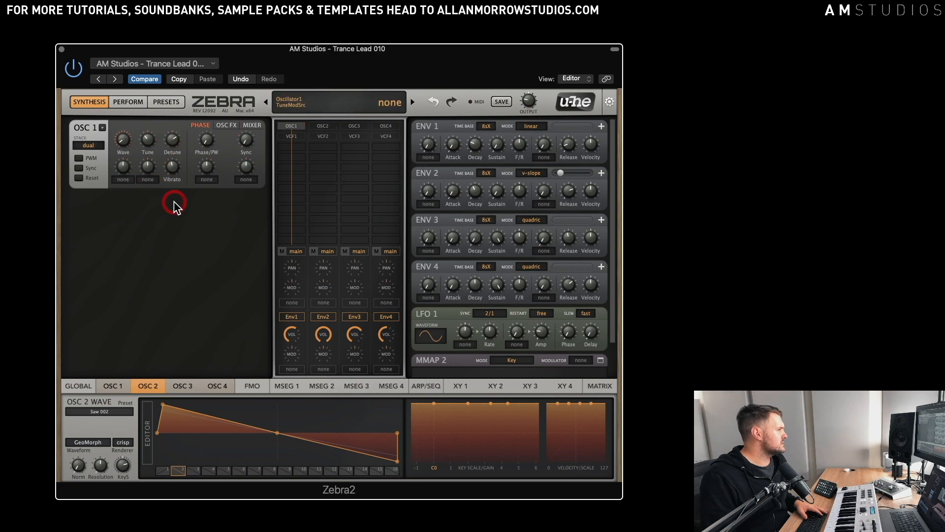
pyautogui.click(226, 126)
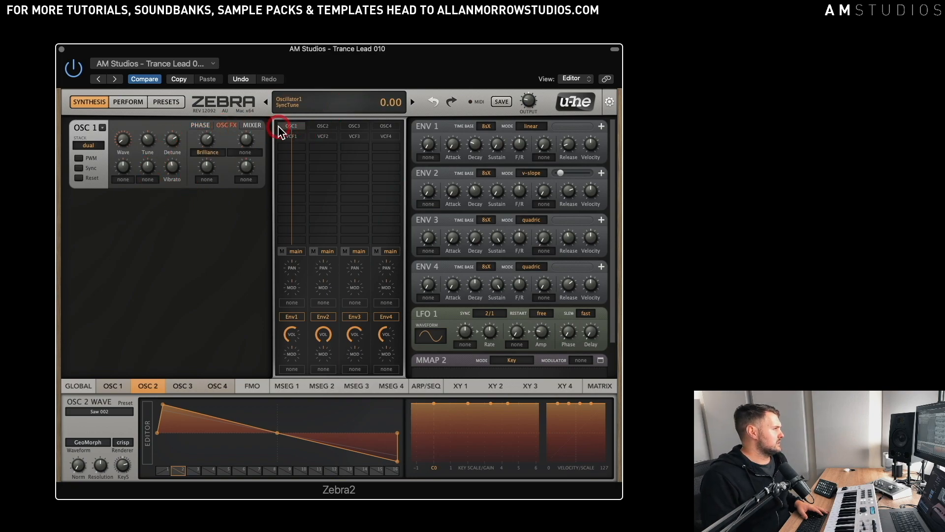
# - Examine OSC 1's phase, effects and mixer settings, and turn on OSC 2 to compare the two oscillators' mixer widths
pyautogui.click(202, 126)
pyautogui.click(228, 126)
pyautogui.click(252, 126)
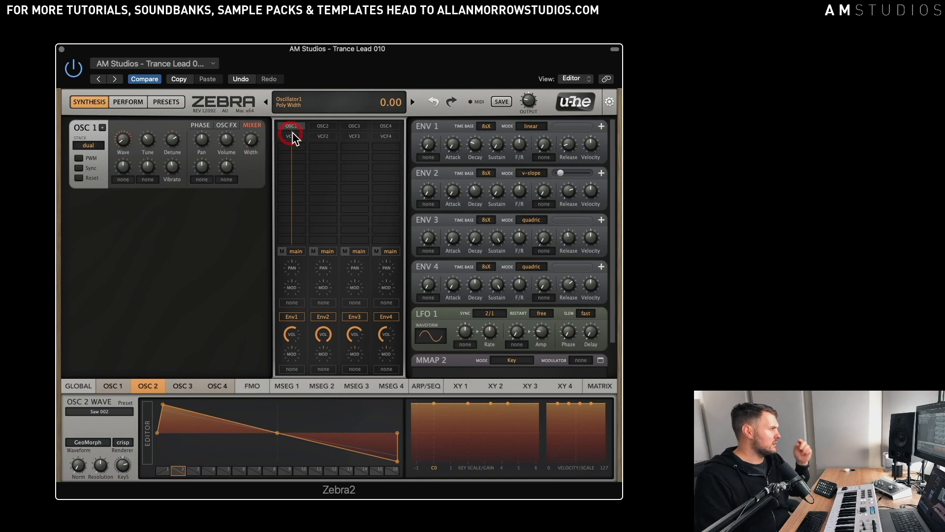
pyautogui.click(322, 128)
pyautogui.click(247, 146)
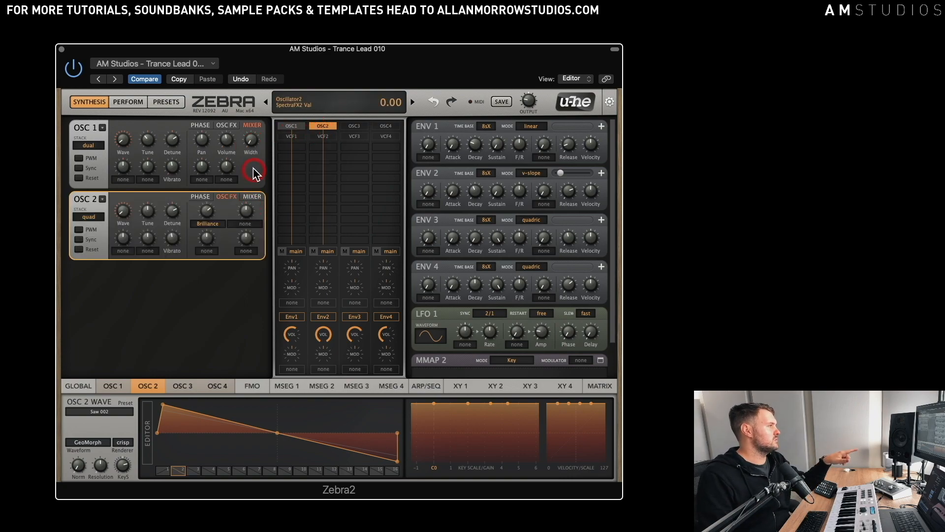
pyautogui.click(251, 196)
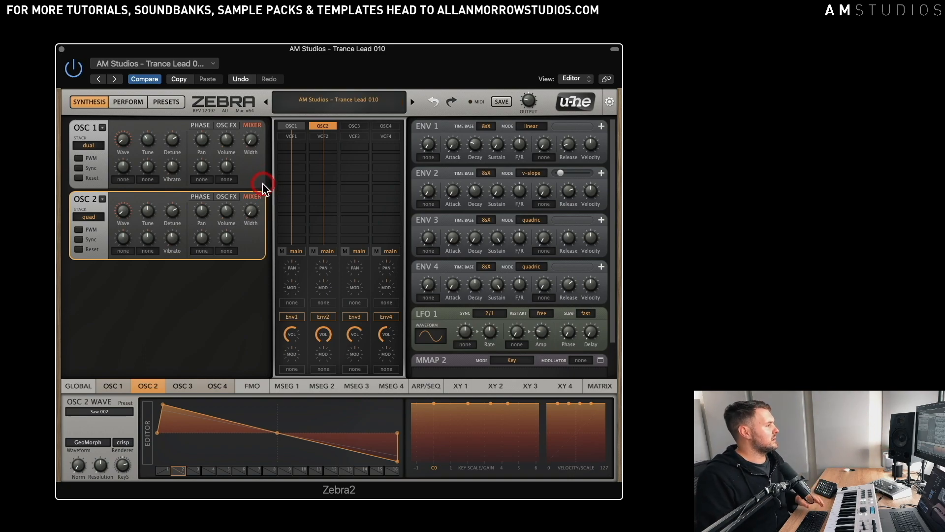
pyautogui.click(245, 216)
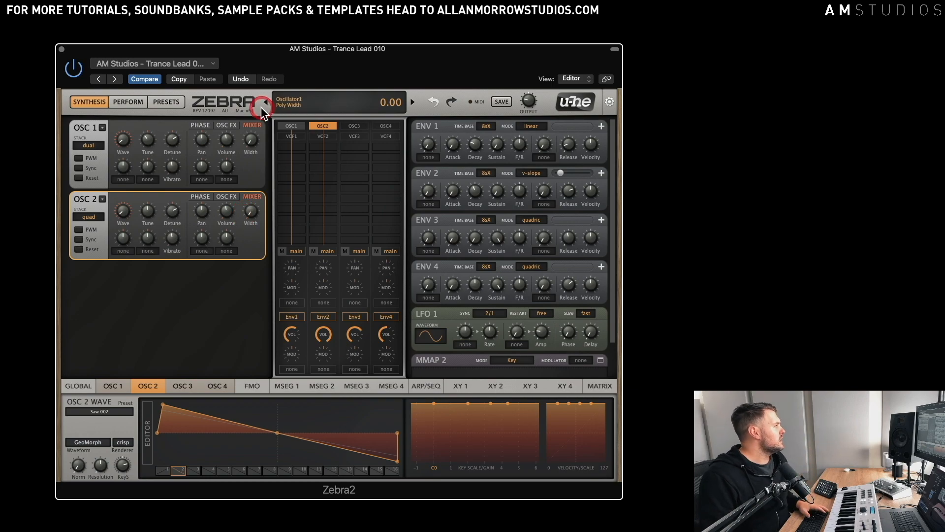
pyautogui.click(250, 139)
# - Isolate OSC 1 again by turning OSC 2 off, and select OSC 1
pyautogui.click(295, 127)
pyautogui.doubleClick(322, 127)
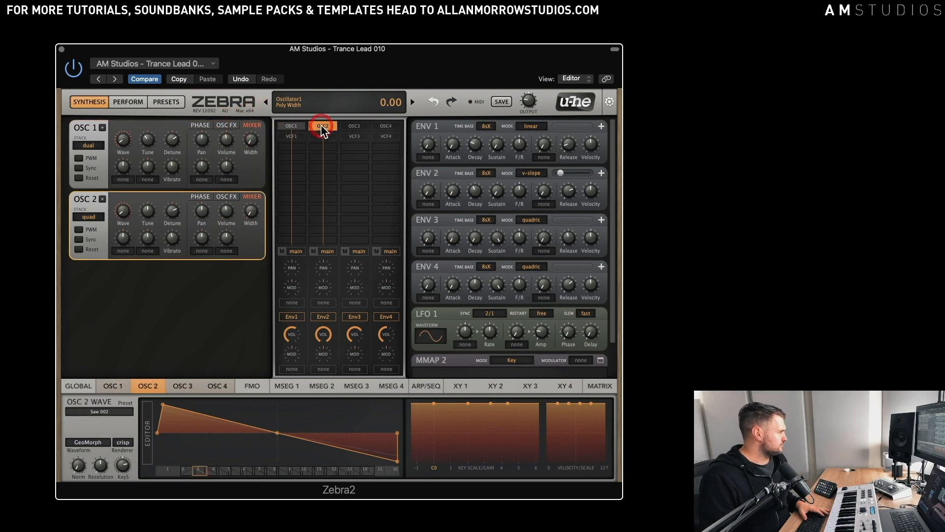
pyautogui.click(287, 125)
pyautogui.click(291, 140)
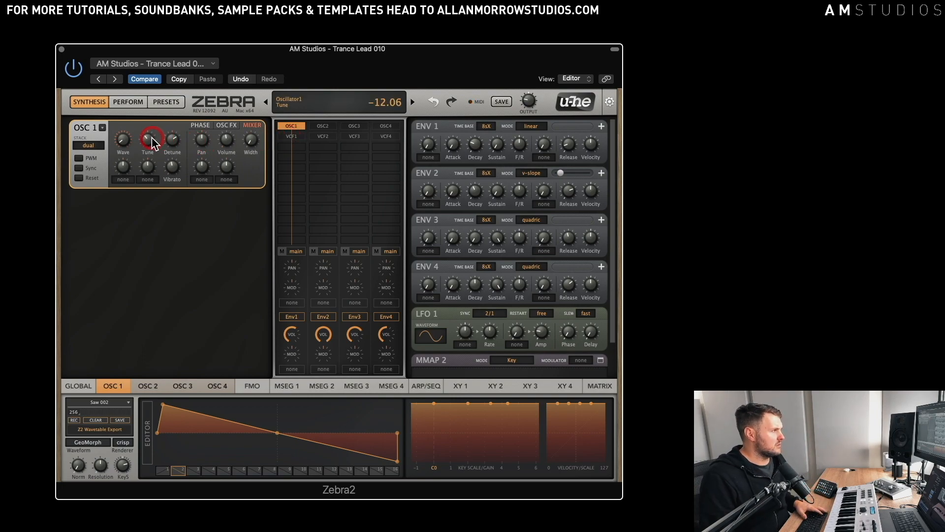
# - Turn on the VCF1 filter for OSC 1 and inspect its filter type
pyautogui.click(292, 136)
pyautogui.click(347, 220)
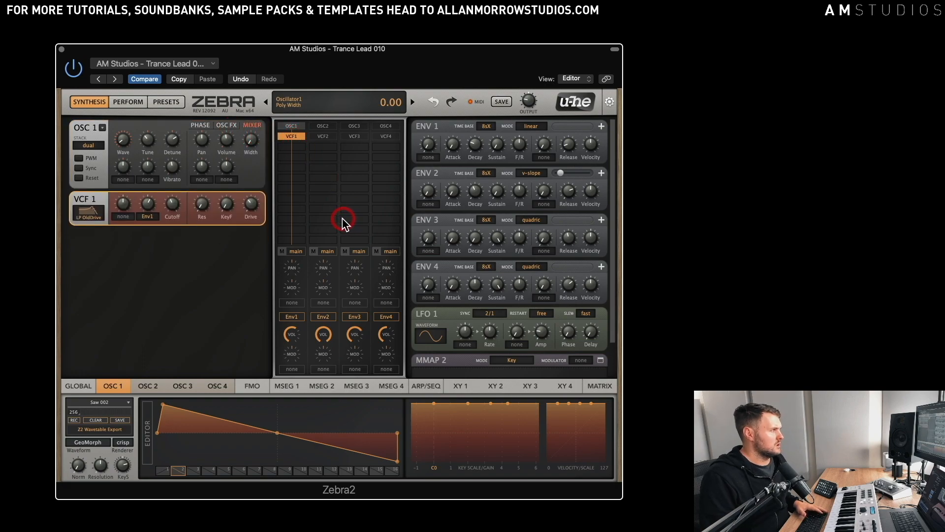
pyautogui.click(322, 224)
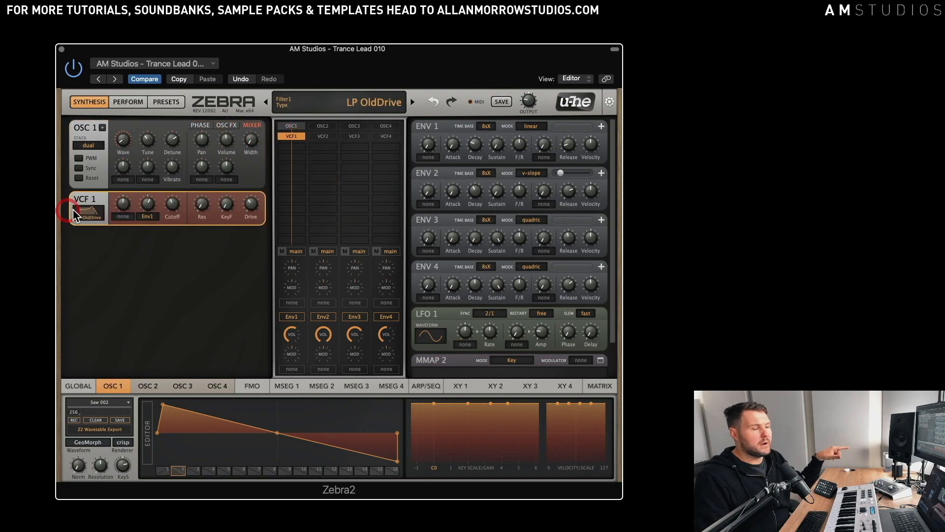
pyautogui.click(93, 211)
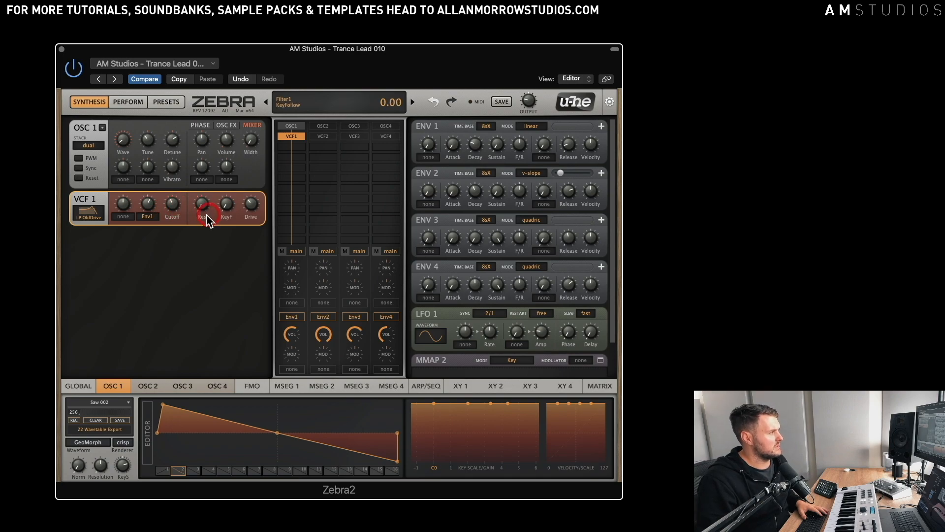
# - Set VCF 1's second modulation source to none for comparison, and reassign it to Env1
pyautogui.click(151, 220)
pyautogui.click(170, 70)
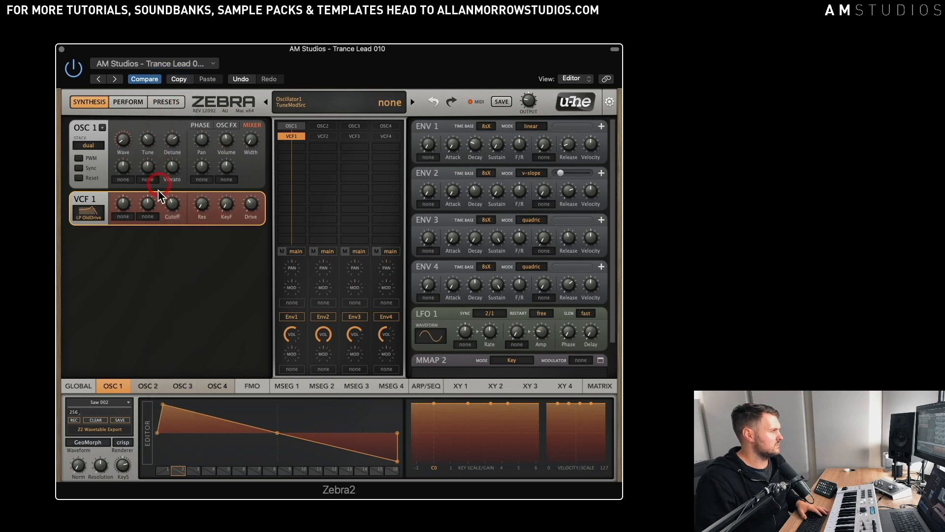
pyautogui.click(147, 216)
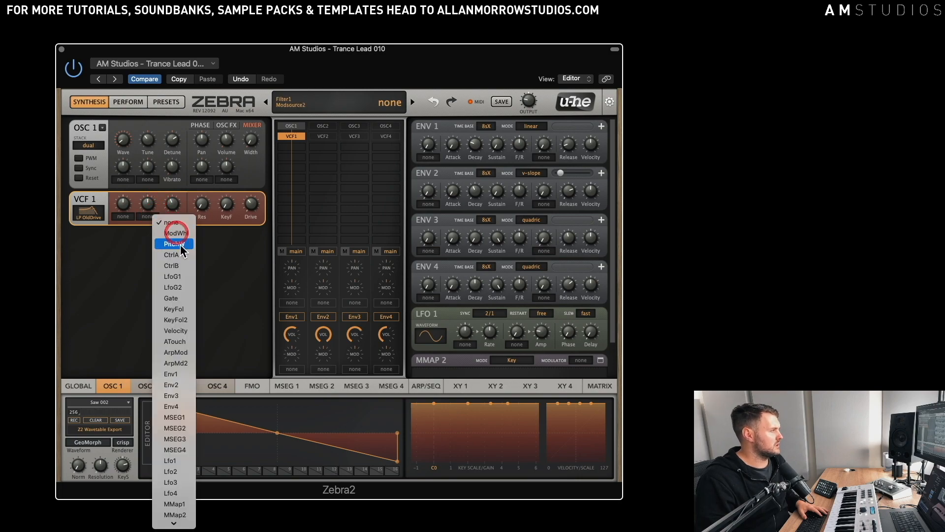
pyautogui.click(181, 374)
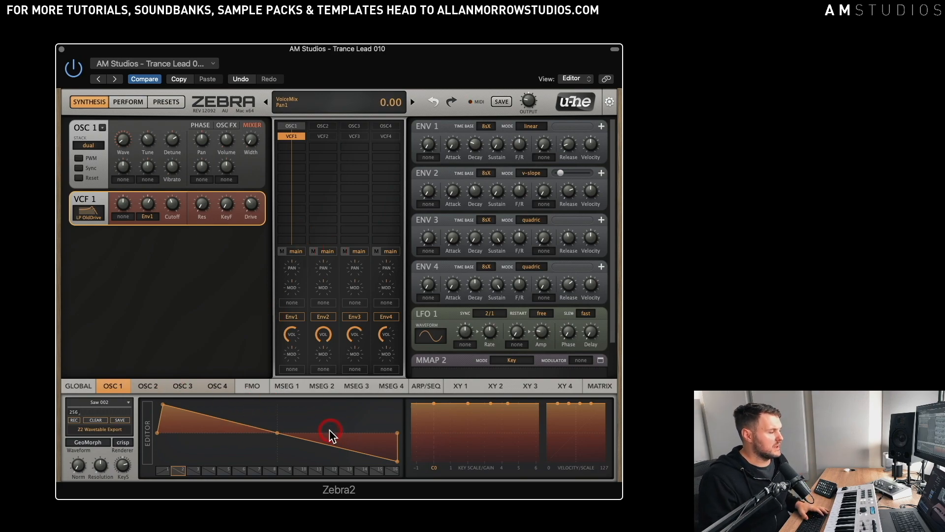
# - Turn on OSC 2 and VCF2 alongside OSC 1, and check VCF 1's resonance
pyautogui.click(322, 126)
pyautogui.click(324, 137)
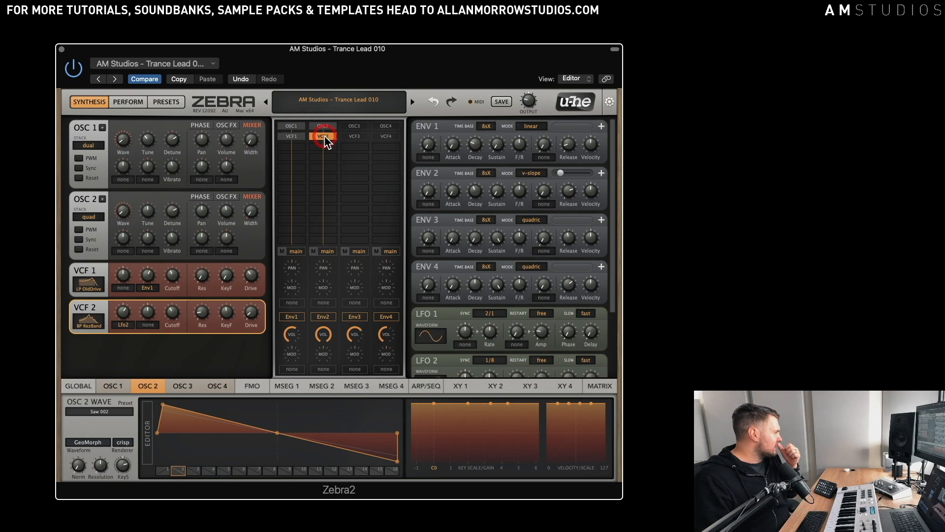
pyautogui.click(210, 270)
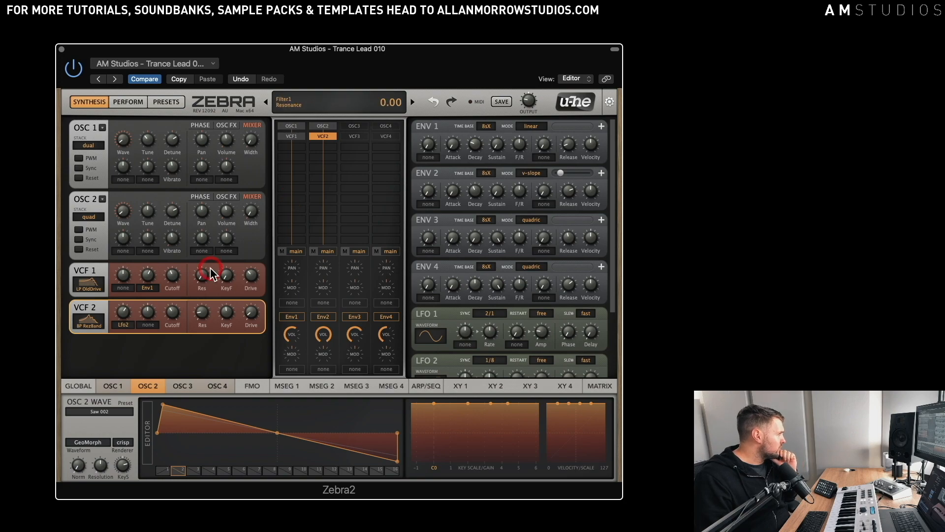
# - Isolate OSC 3 by turning it on and disabling OSC 1, OSC 2, VCF1 and VCF2
pyautogui.click(356, 127)
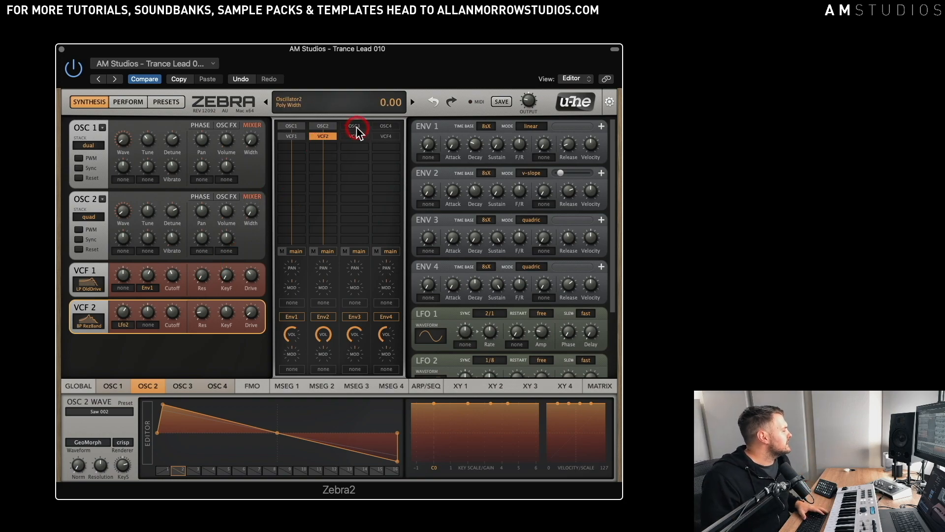
pyautogui.doubleClick(358, 127)
pyautogui.doubleClick(316, 127)
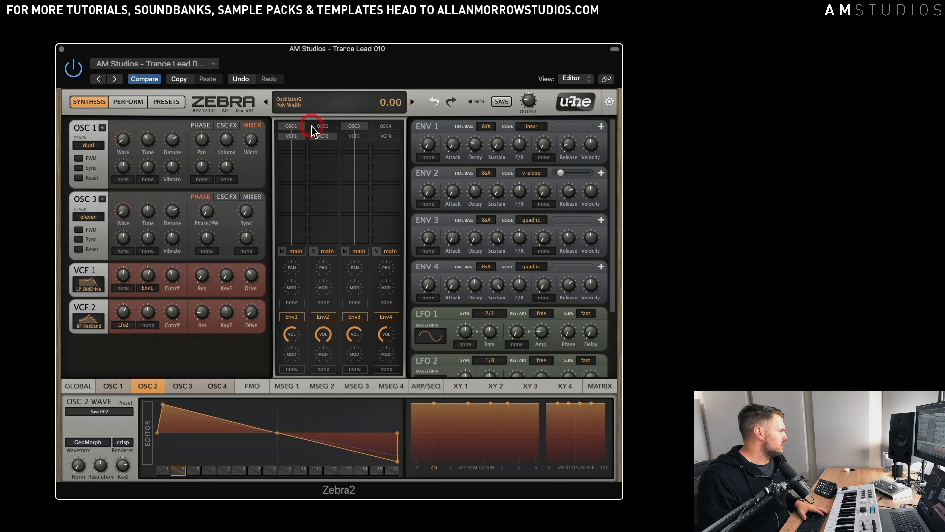
pyautogui.doubleClick(304, 125)
pyautogui.doubleClick(302, 135)
pyautogui.doubleClick(321, 138)
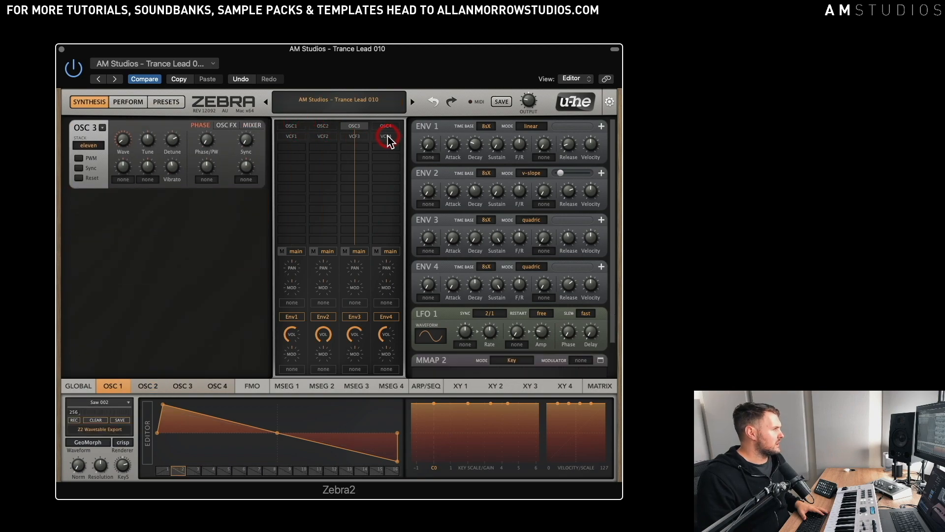
# - Examine OSC 3's oscillator effects, mixer width and volume, phase settings and voice stack
pyautogui.click(150, 193)
pyautogui.click(228, 124)
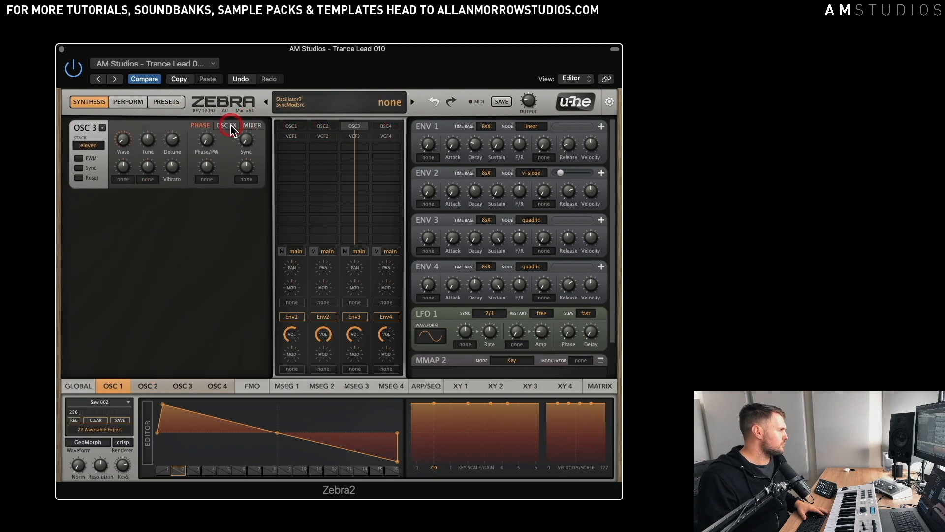
pyautogui.click(207, 144)
pyautogui.click(252, 125)
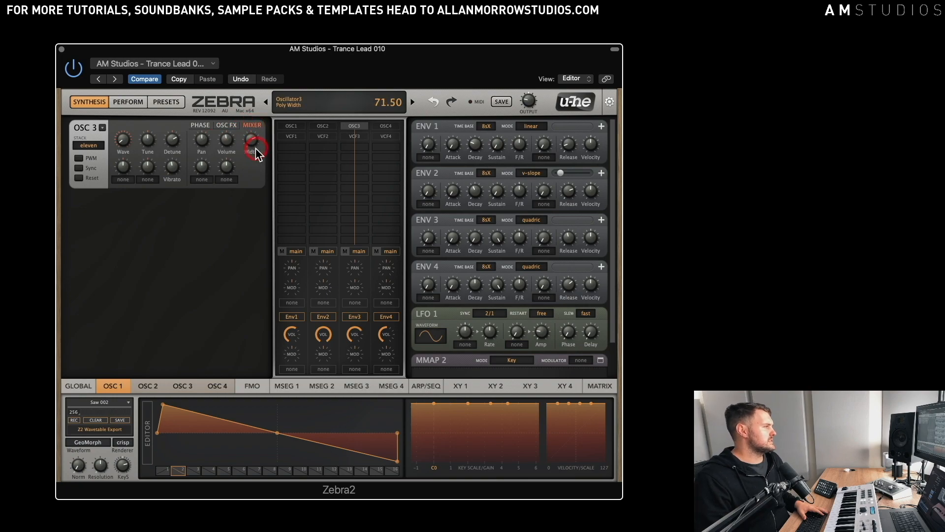
pyautogui.click(201, 125)
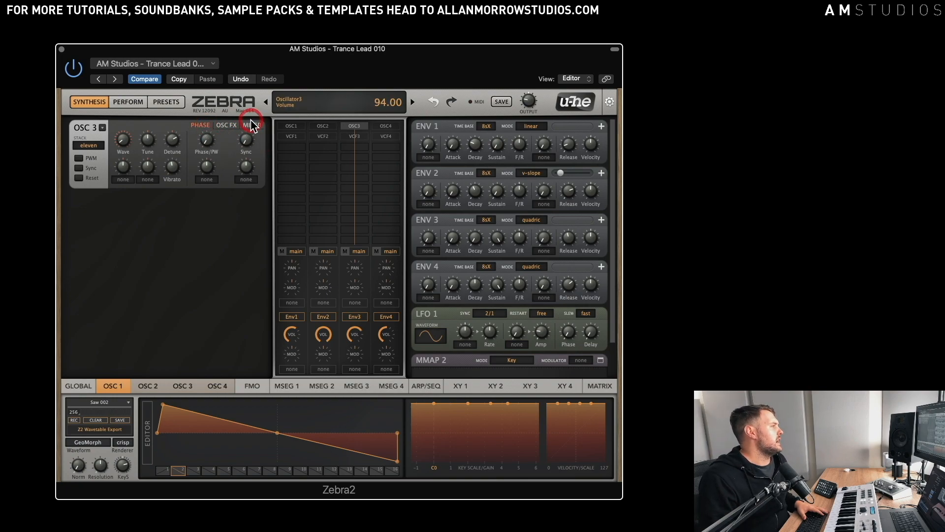
pyautogui.click(88, 146)
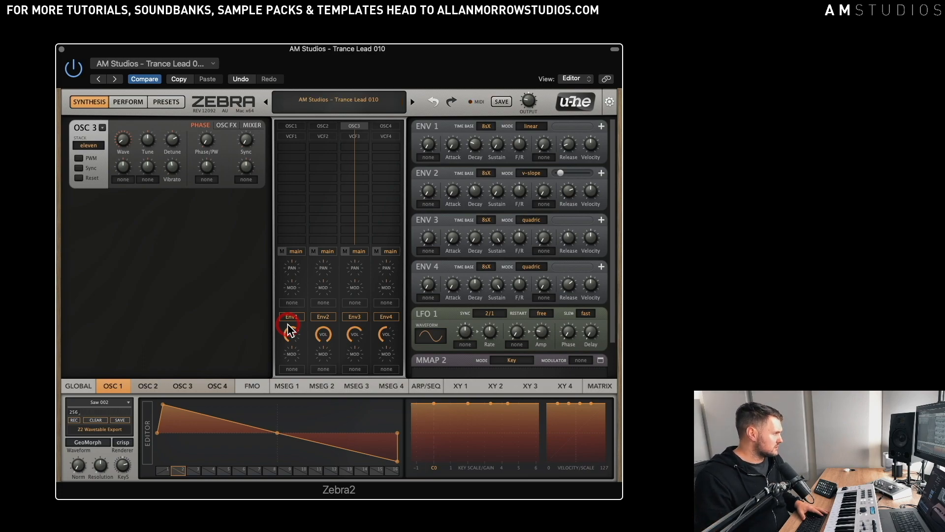
# - Turn on the VCF3 filter for OSC 3 and show the global settings with VCF 5
pyautogui.click(355, 137)
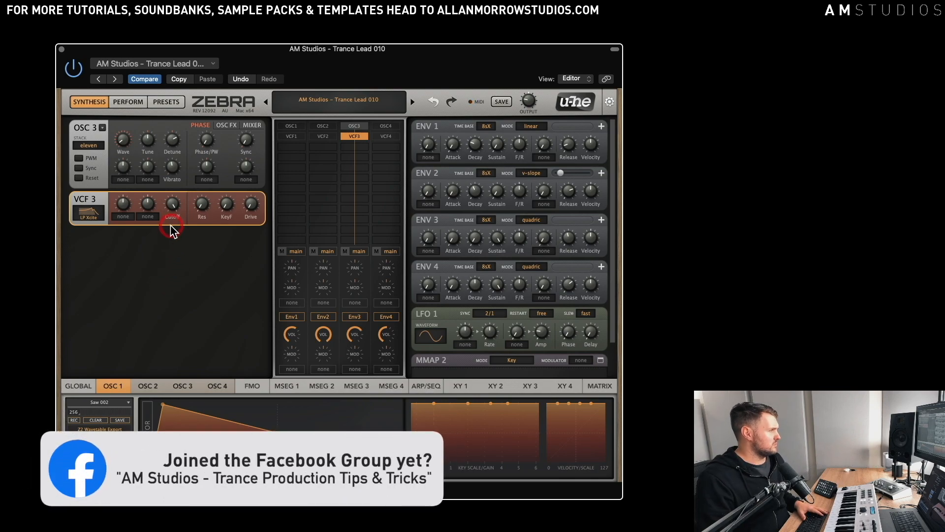
pyautogui.click(88, 384)
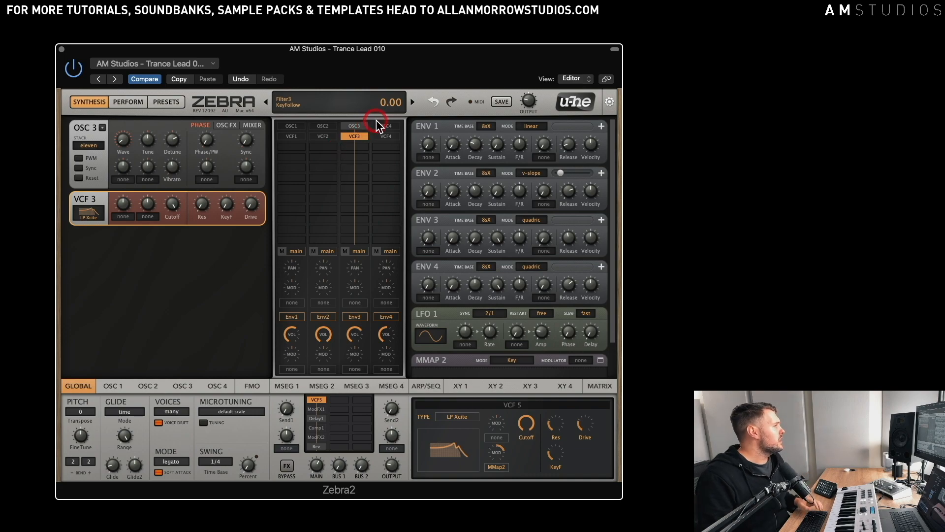
# - Isolate the fourth layer by disabling OSC 3 and VCF3 and turning on OSC 4 and VCF4
pyautogui.doubleClick(363, 127)
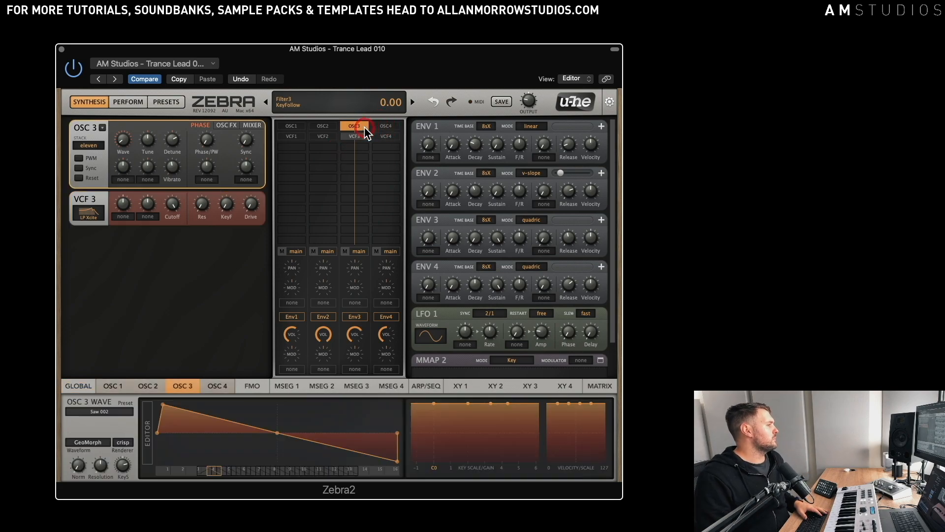
pyautogui.doubleClick(363, 136)
pyautogui.click(386, 127)
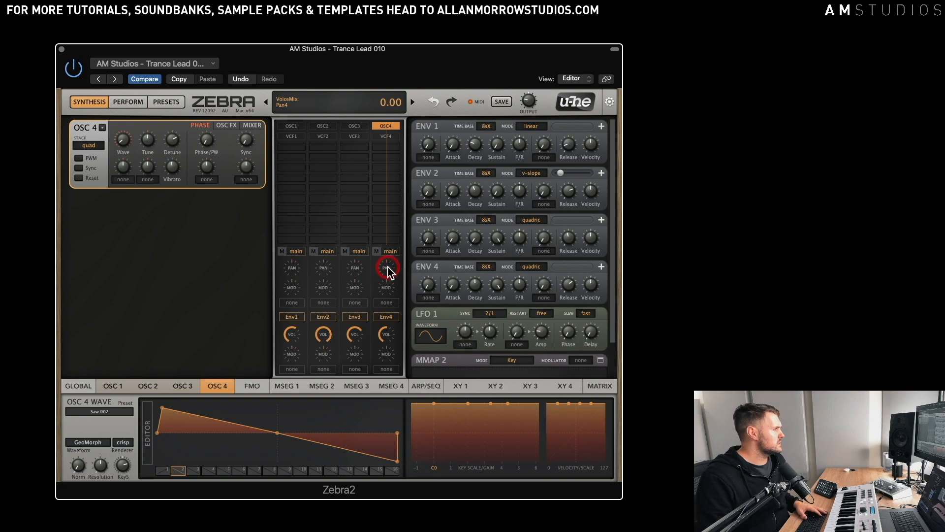
pyautogui.click(386, 137)
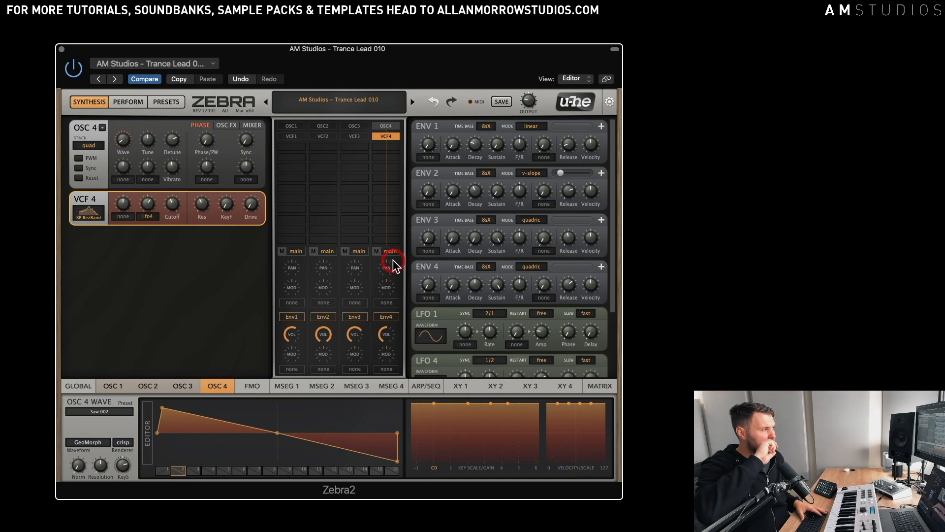
# - Examine OSC 4's voice stack, brilliance effect, mixer width and vibrato, and VCF 4's LFO 4 modulation depth
pyautogui.click(385, 127)
pyautogui.click(170, 175)
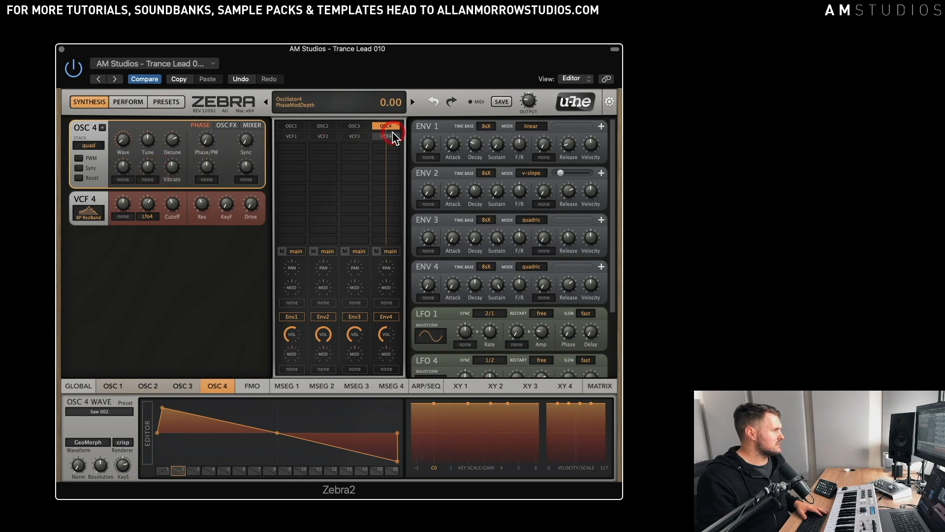
pyautogui.click(95, 147)
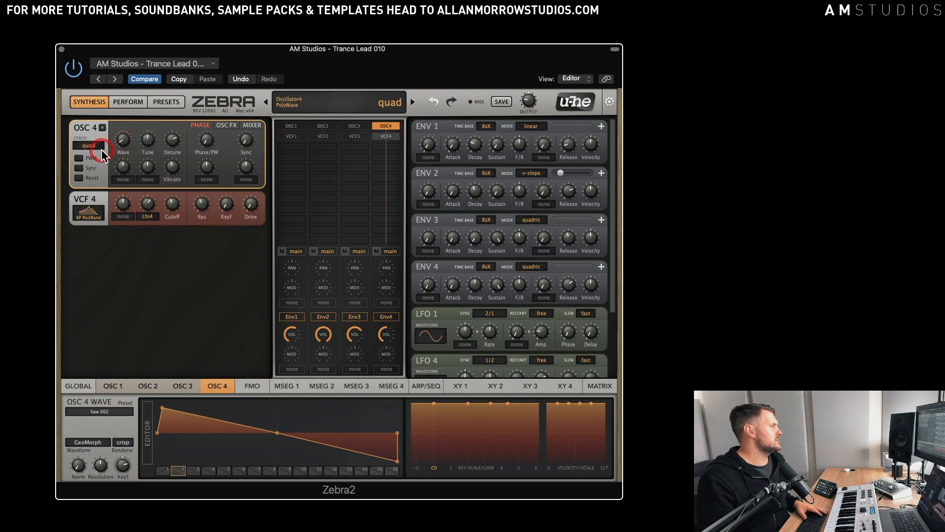
pyautogui.click(233, 125)
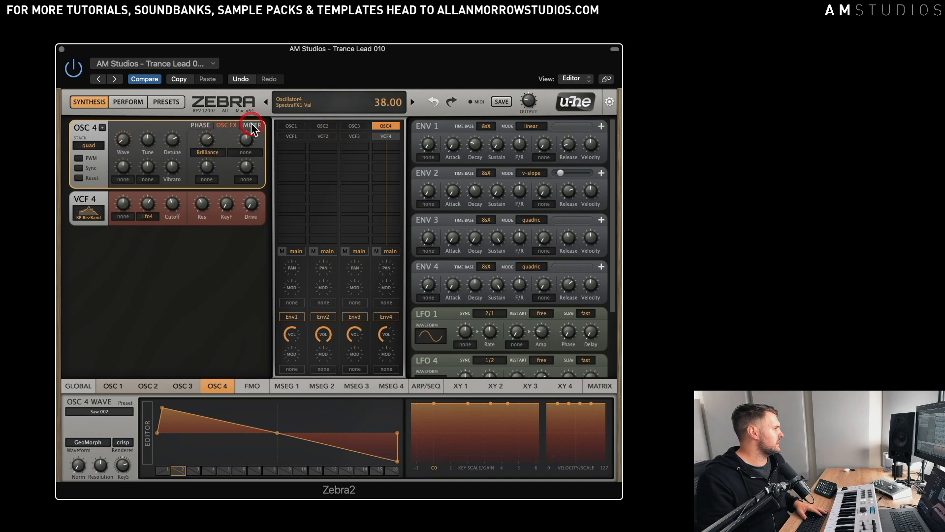
pyautogui.click(251, 125)
pyautogui.click(249, 141)
pyautogui.click(148, 203)
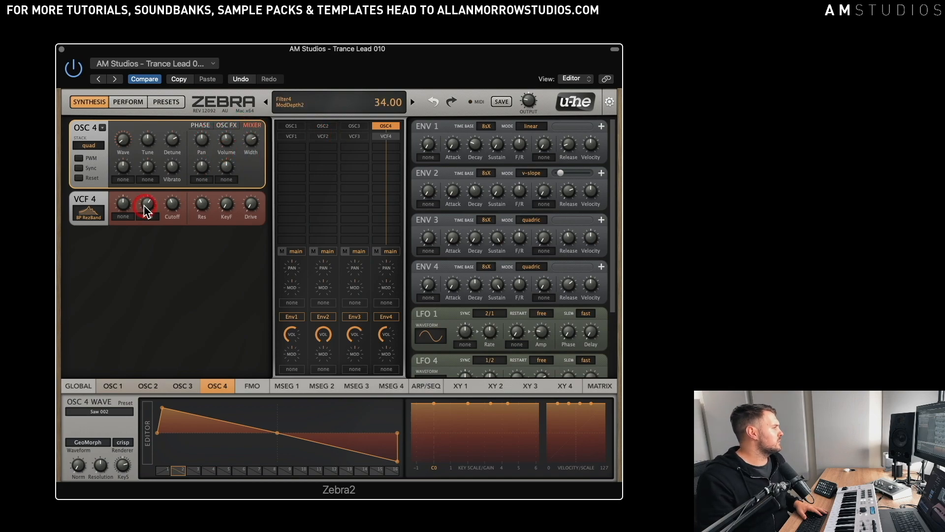
pyautogui.click(173, 168)
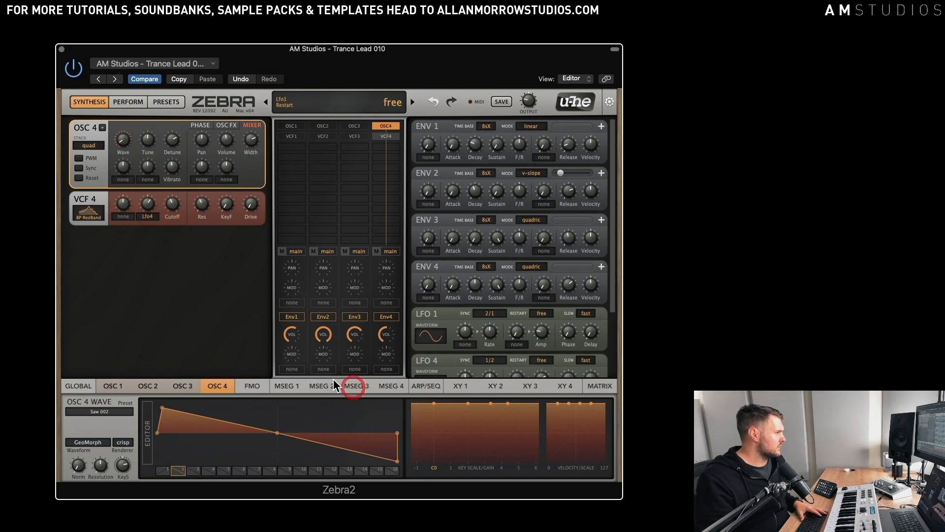
# - Examine the LFO 4 sync and rate settings and the MMAP 2 key map
pyautogui.moveTo(613, 205); pyautogui.dragTo(612, 284)
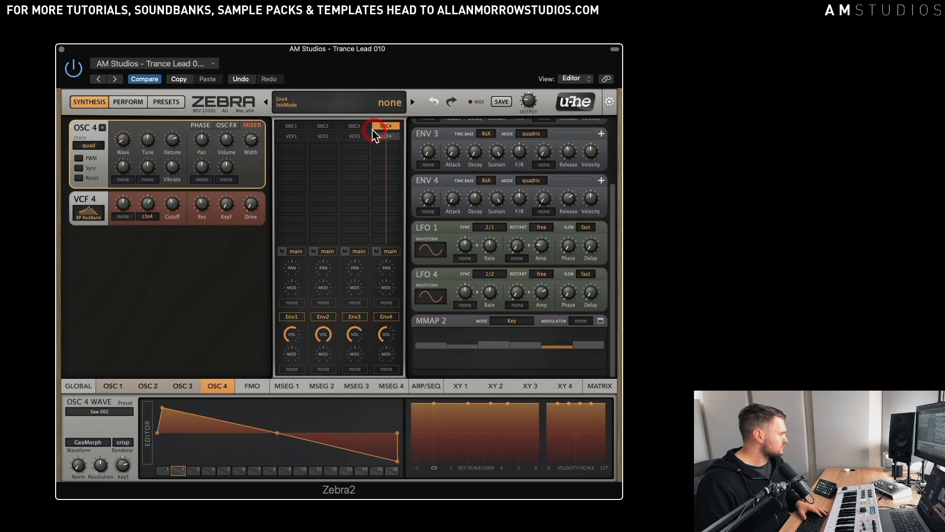
pyautogui.click(500, 333)
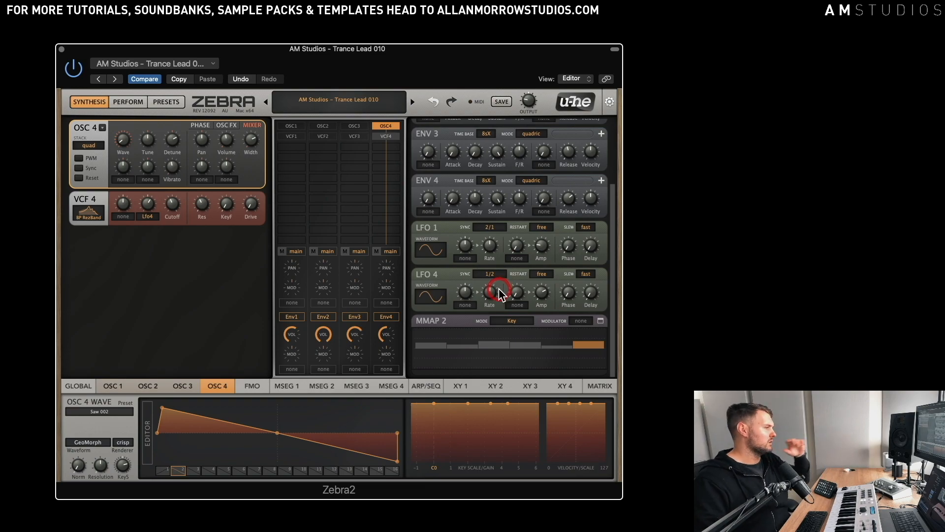
pyautogui.moveTo(499, 291); pyautogui.dragTo(499, 287)
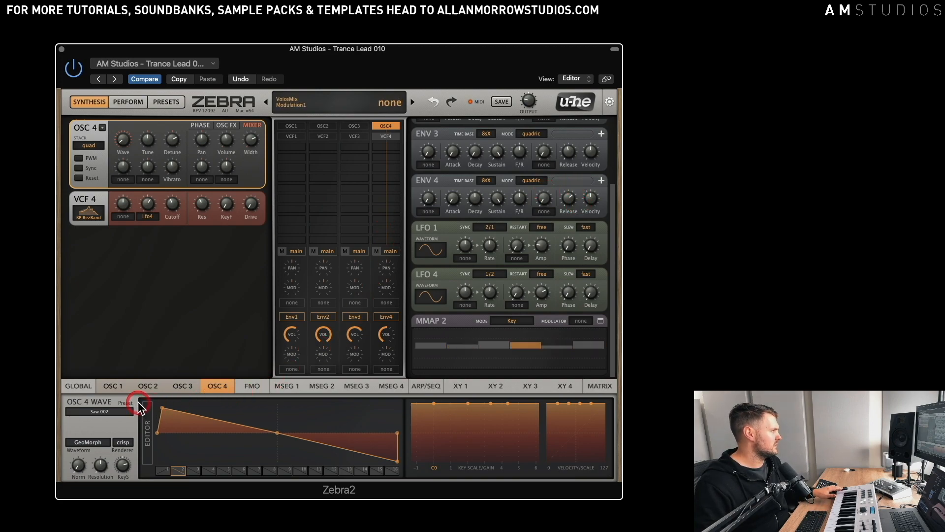
# - Turn on OSC 3, OSC 2 and OSC 1 together with their filters VCF3, VCF2 and VCF1 to restore all four layers
pyautogui.click(359, 126)
pyautogui.click(359, 136)
pyautogui.click(327, 127)
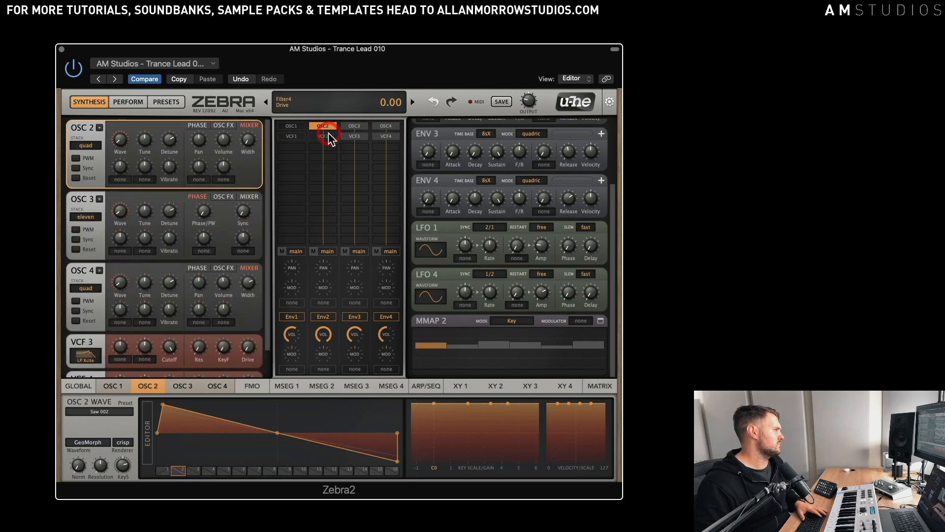
pyautogui.click(327, 136)
pyautogui.click(299, 126)
pyautogui.click(292, 136)
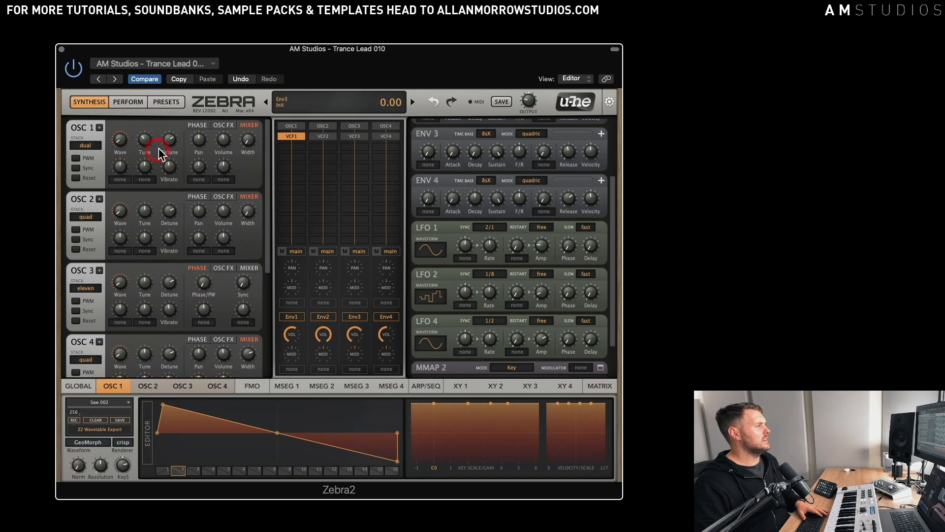
# - Review the oscillators' tuning, the settings of the four VCF filters, and the envelope and LFO modules
pyautogui.moveTo(147, 140); pyautogui.dragTo(148, 144)
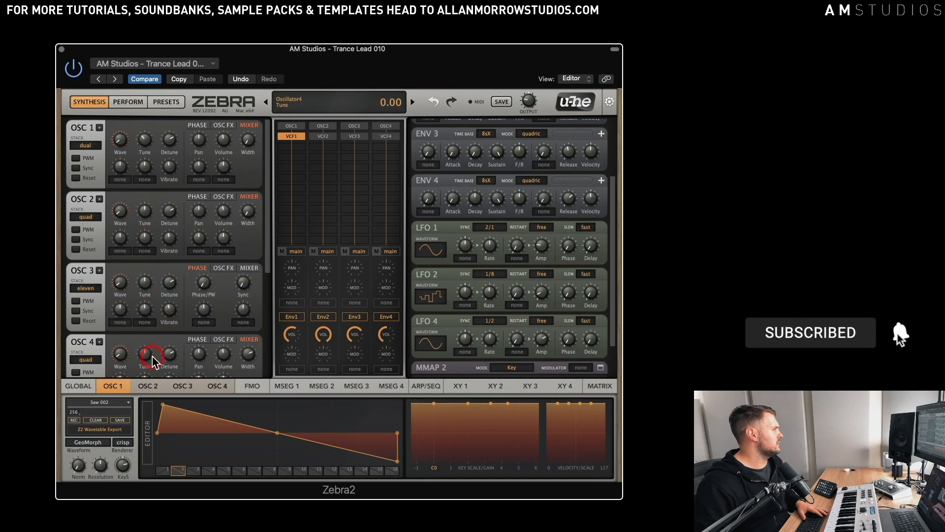
pyautogui.moveTo(269, 235); pyautogui.dragTo(266, 357)
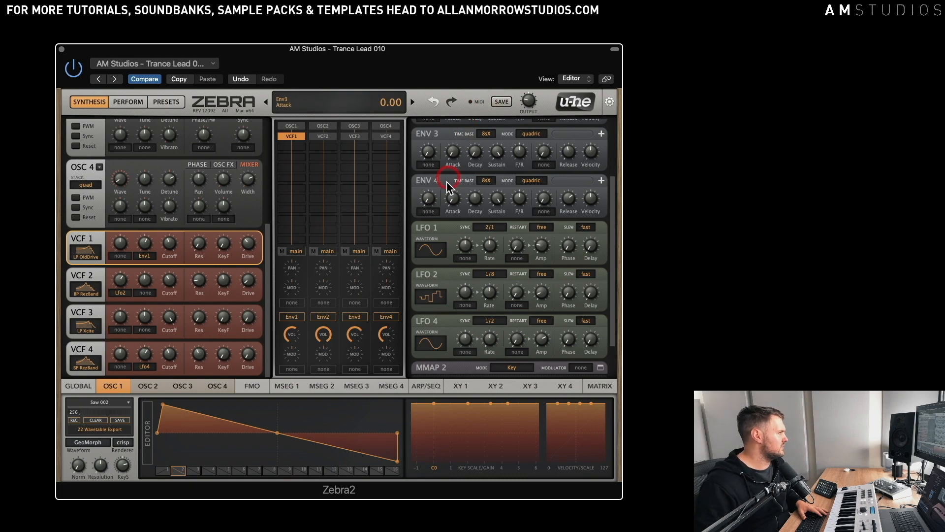
pyautogui.moveTo(614, 211); pyautogui.dragTo(612, 154)
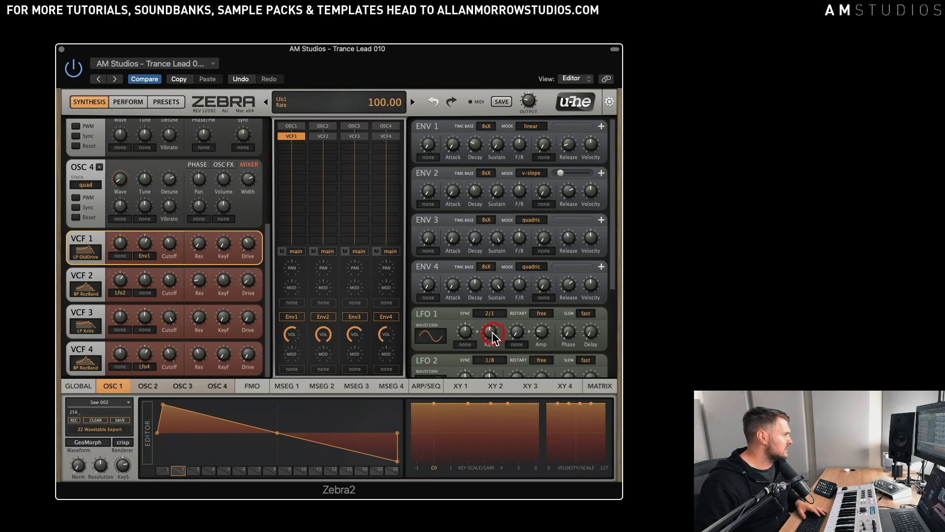
# - Examine VCF 5 in the global effects section, checking its filter type, cutoff, key follow and MMap2 modulation depth
pyautogui.click(81, 386)
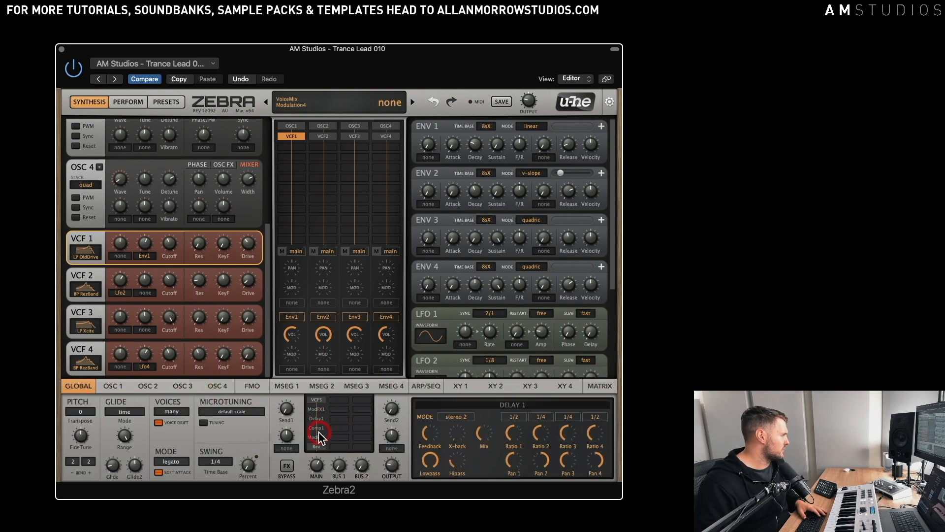
pyautogui.click(319, 445)
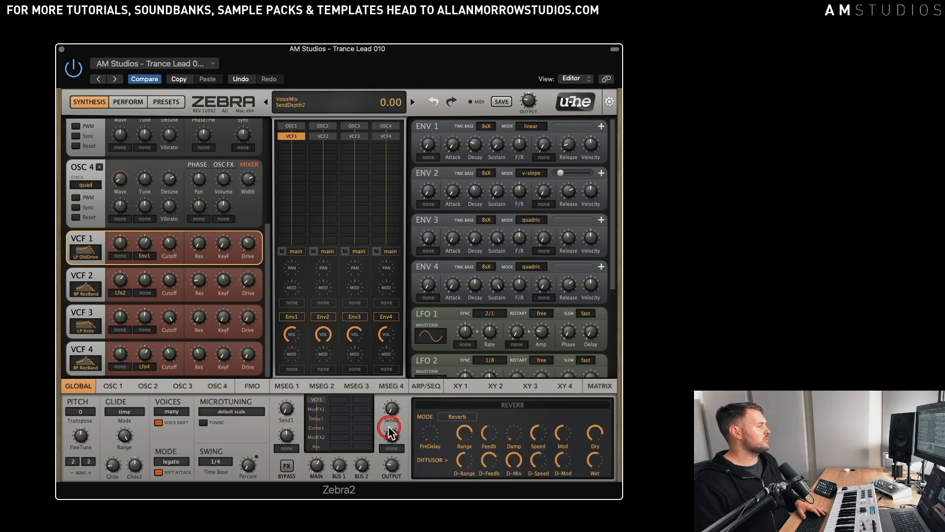
pyautogui.click(318, 400)
pyautogui.click(496, 428)
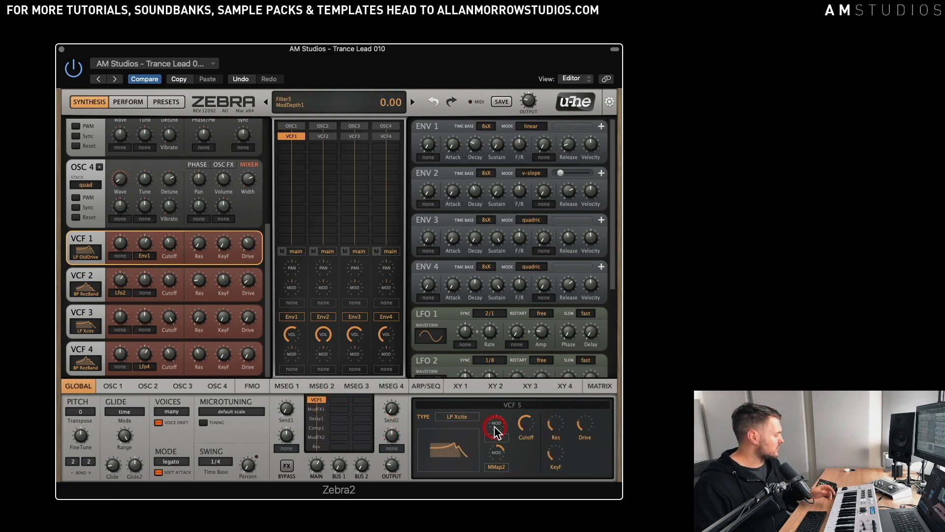
pyautogui.click(472, 429)
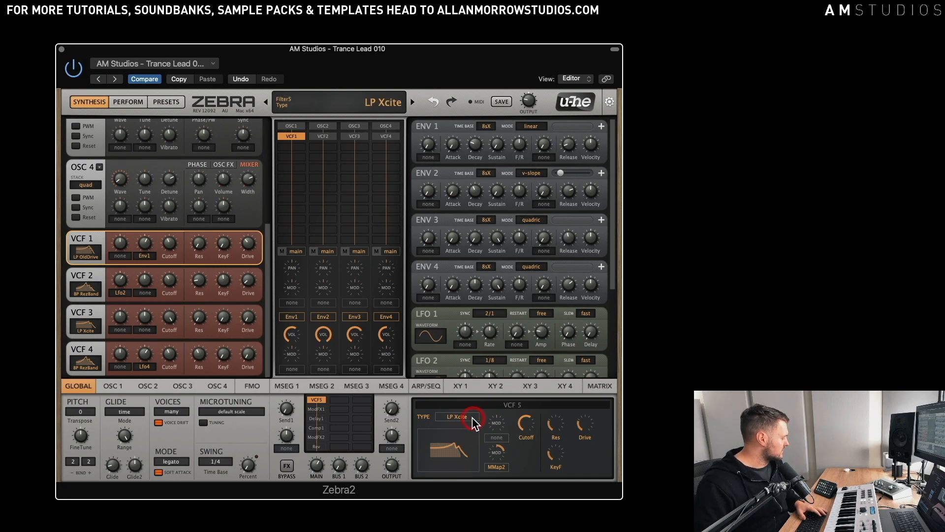
pyautogui.click(473, 416)
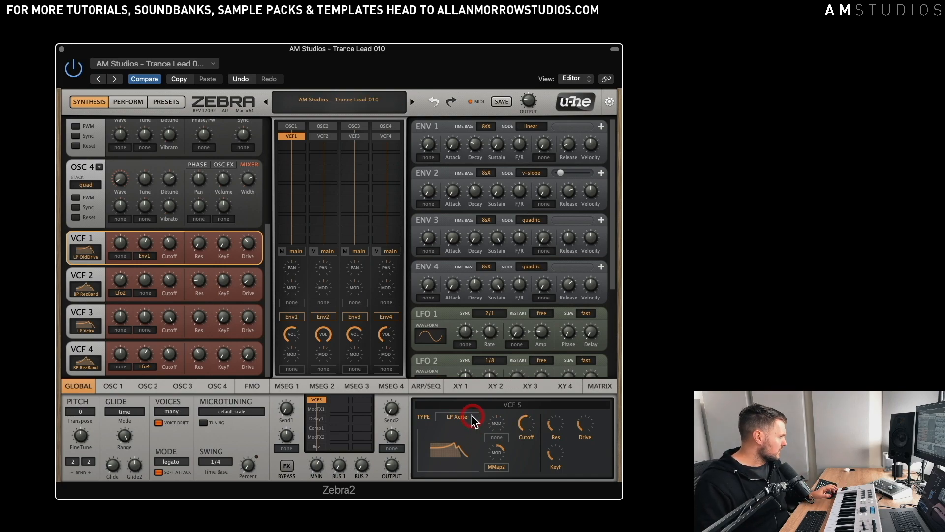
pyautogui.moveTo(497, 452); pyautogui.dragTo(489, 449)
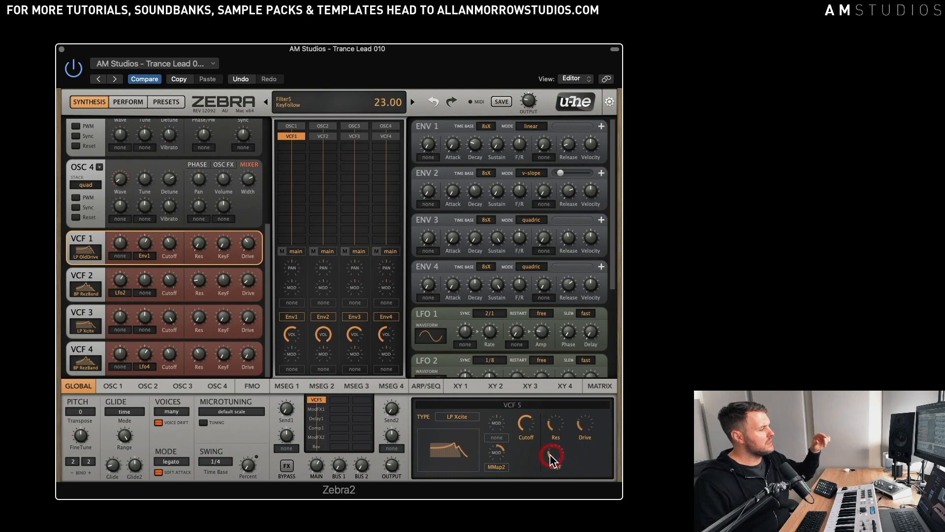
pyautogui.moveTo(610, 272); pyautogui.dragTo(611, 392)
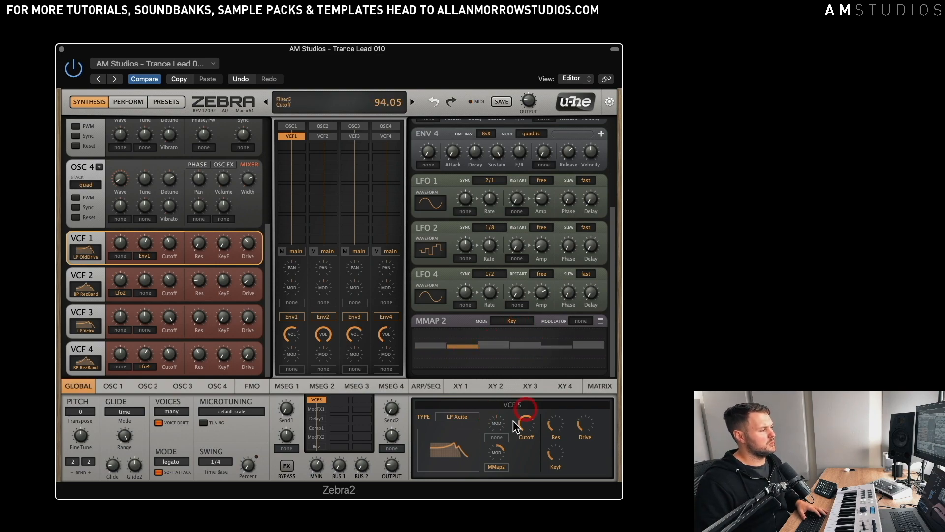
pyautogui.moveTo(498, 451); pyautogui.dragTo(498, 455)
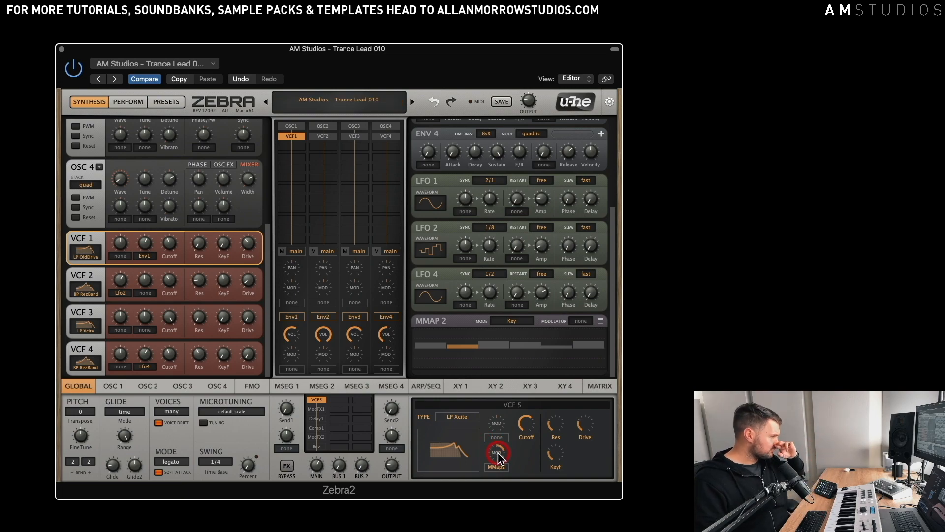
# - Show the Mod FX 1 phaser settings and switch the effect off and on to compare the sound
pyautogui.click(316, 409)
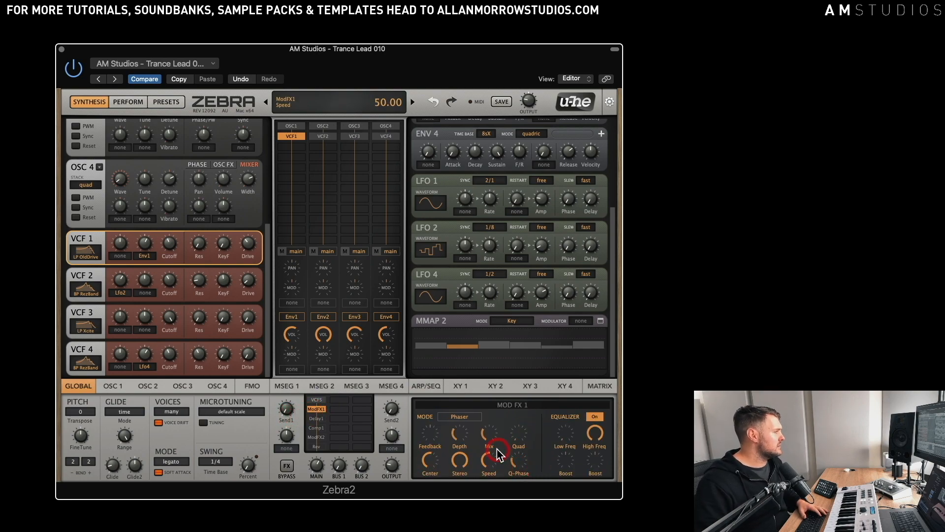
pyautogui.click(316, 410)
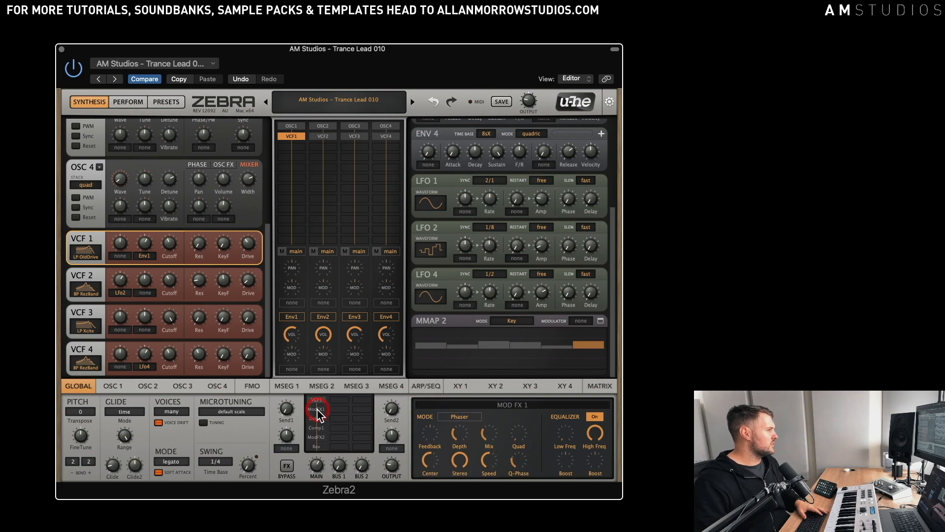
pyautogui.click(317, 409)
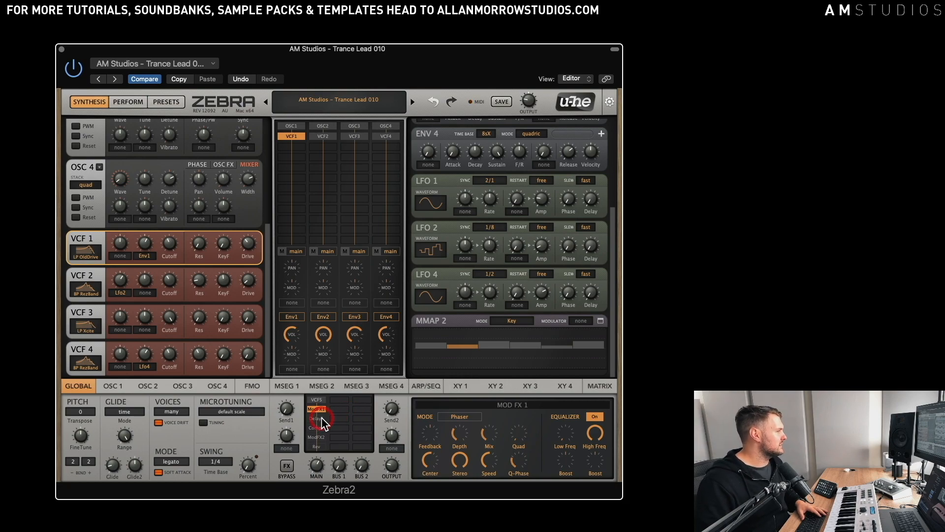
# - Examine the settings of Delay 1, Compressor 1, Mod FX 2 and the reverb in the effects chain
pyautogui.click(319, 419)
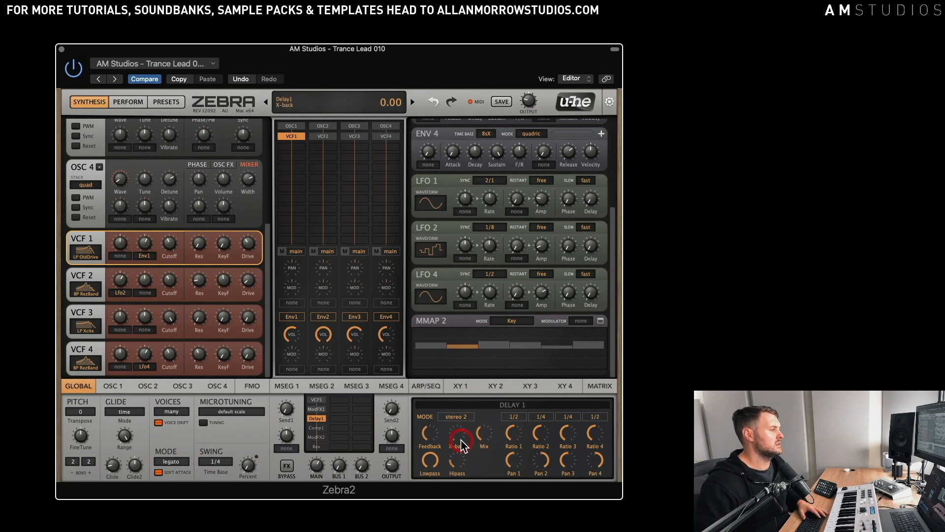
pyautogui.click(323, 433)
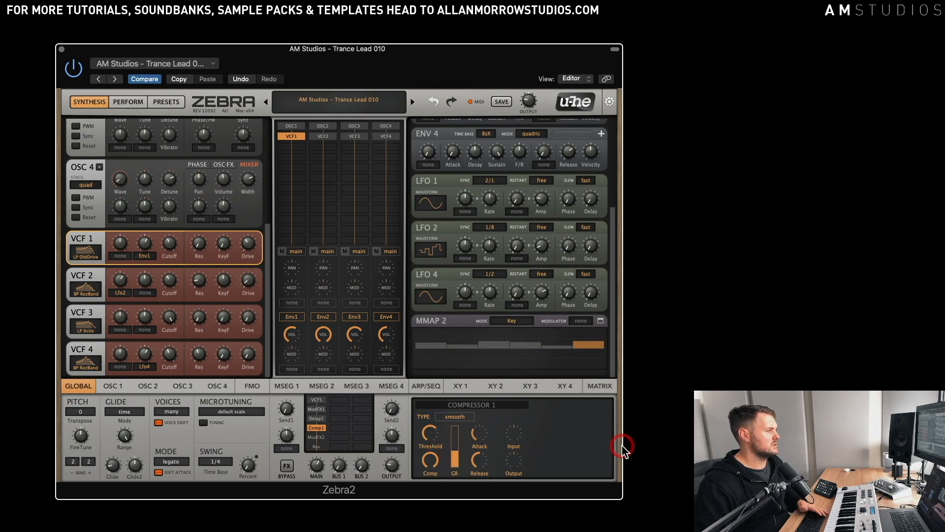
pyautogui.click(319, 437)
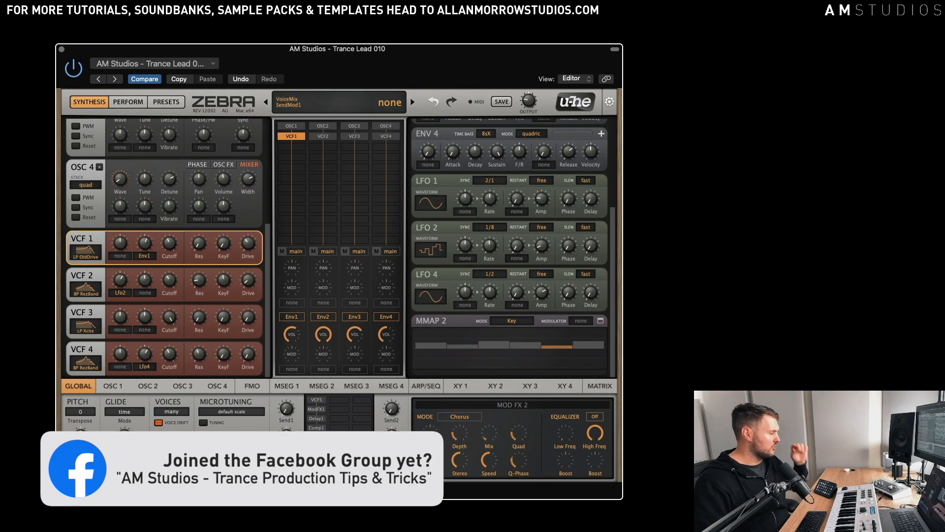
pyautogui.click(317, 446)
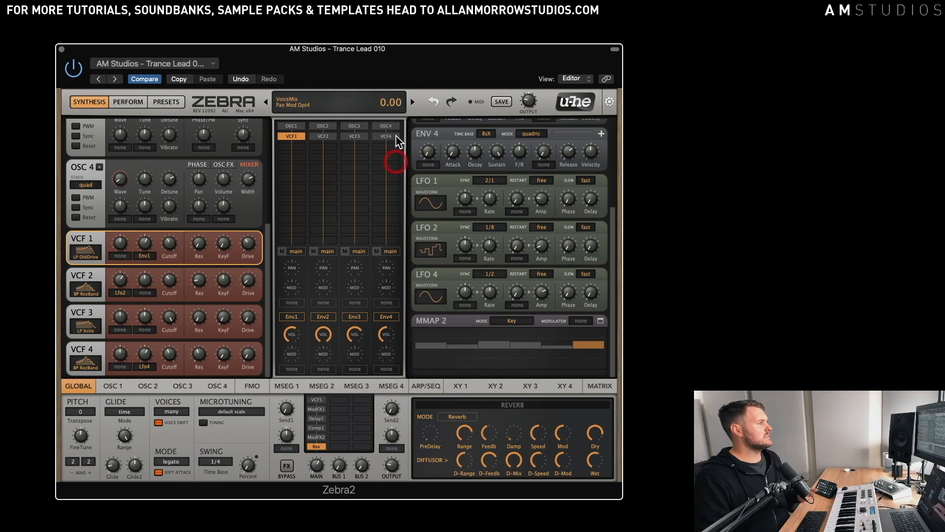
pyautogui.click(291, 127)
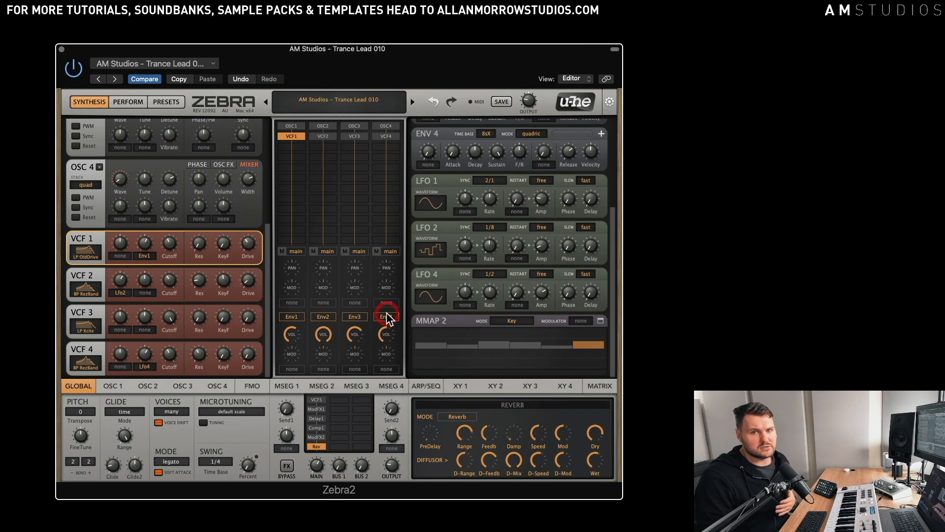
pyautogui.click(377, 328)
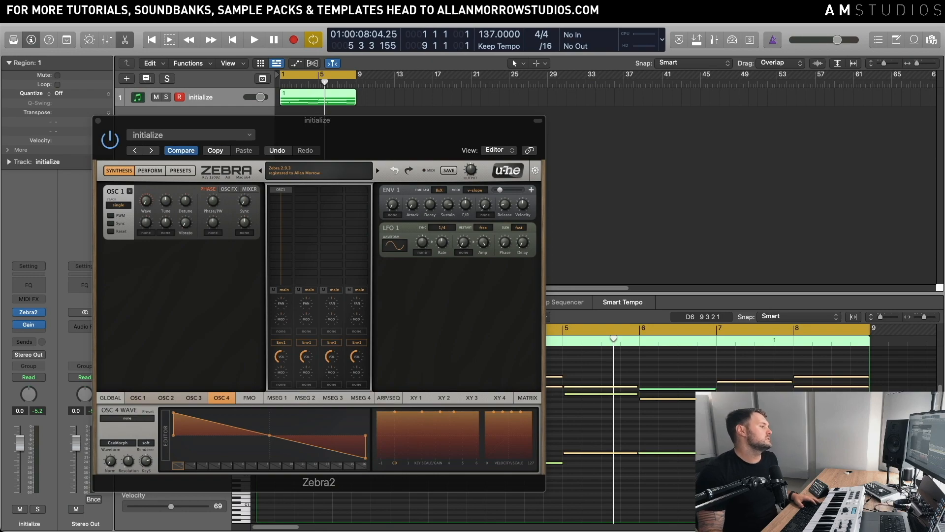
# - Play the MIDI loop through the initialized Zebra2 patch to hear its default sound, and stop playback
pyautogui.click(544, 157)
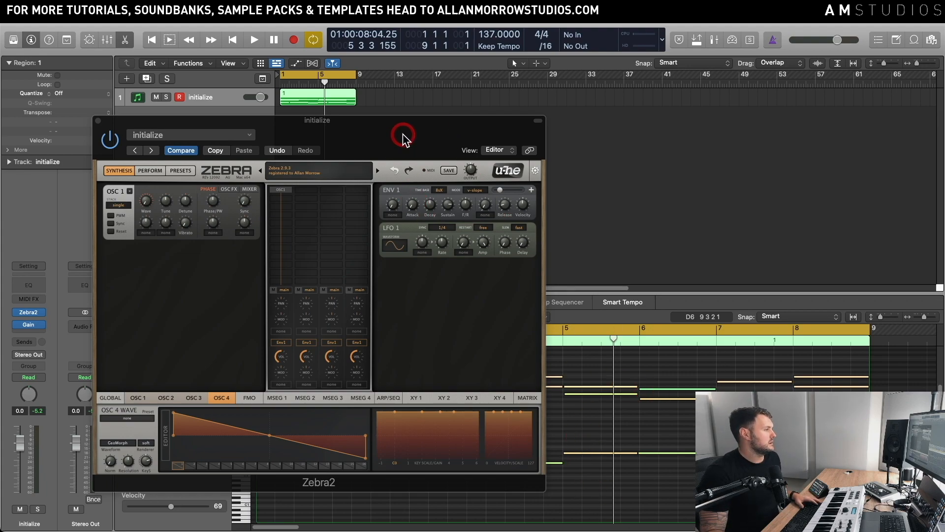
pyautogui.moveTo(403, 135); pyautogui.dragTo(392, 134)
pyautogui.press('space')
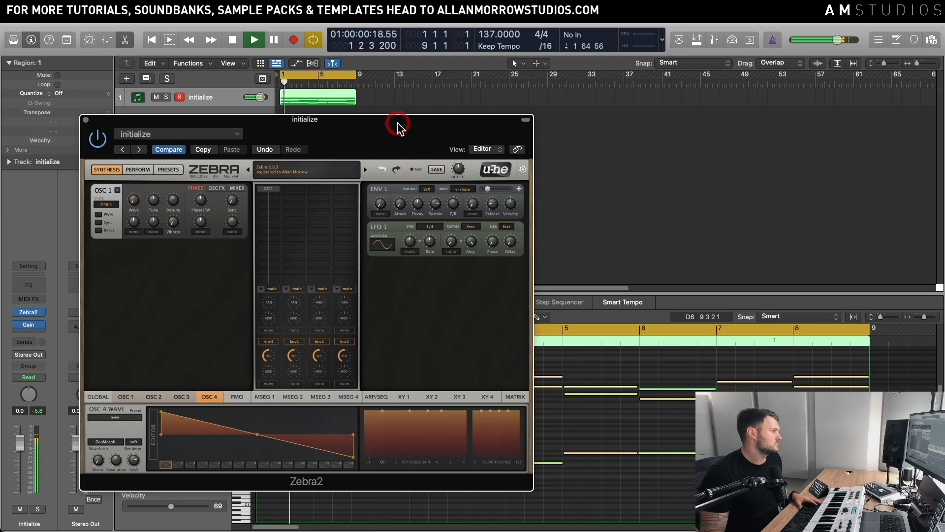
pyautogui.moveTo(418, 204)
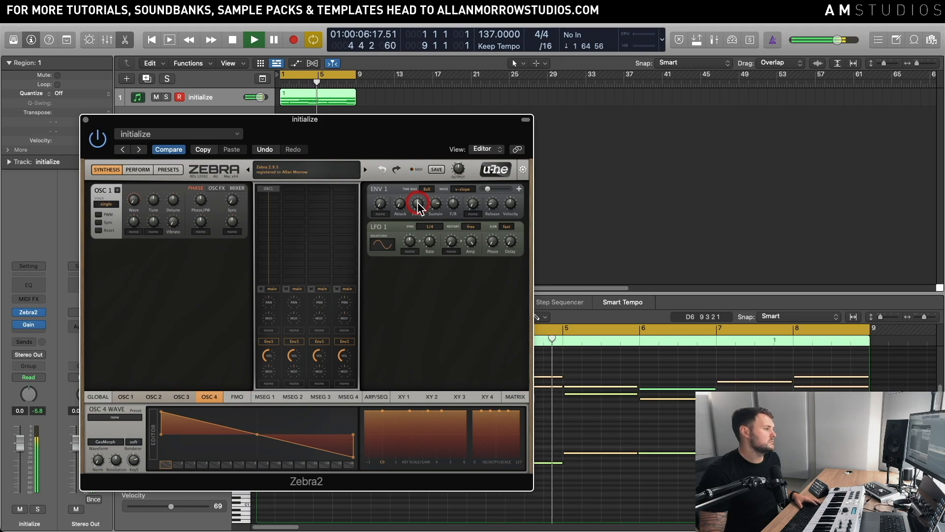
pyautogui.press('space')
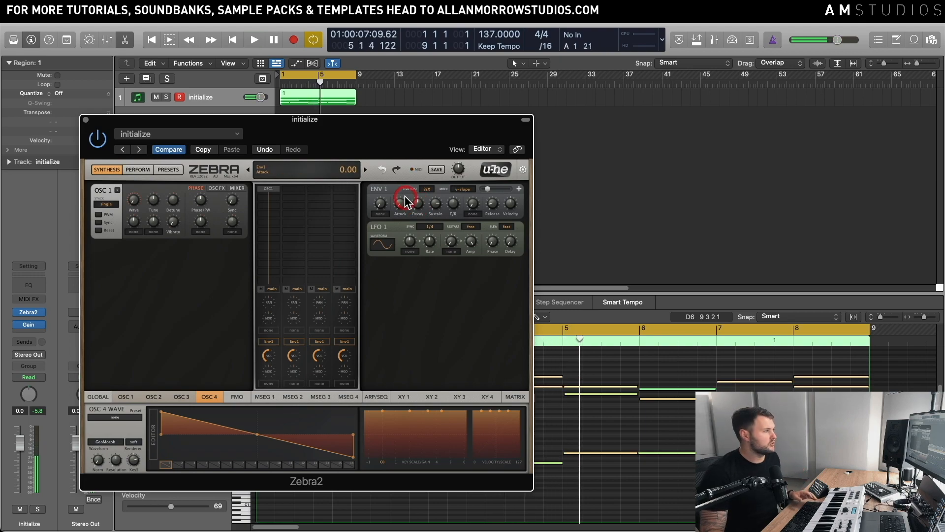
pyautogui.moveTo(412, 126); pyautogui.dragTo(414, 129)
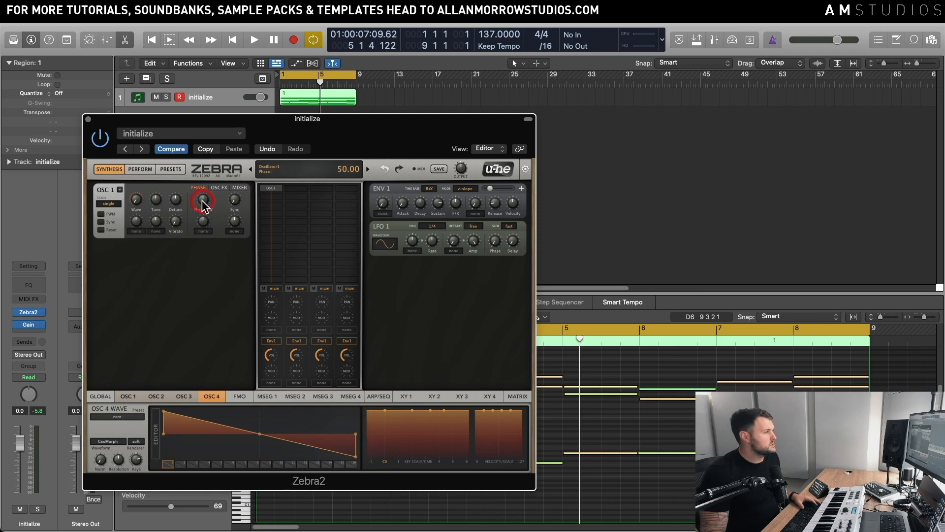
pyautogui.moveTo(249, 120); pyautogui.dragTo(247, 118)
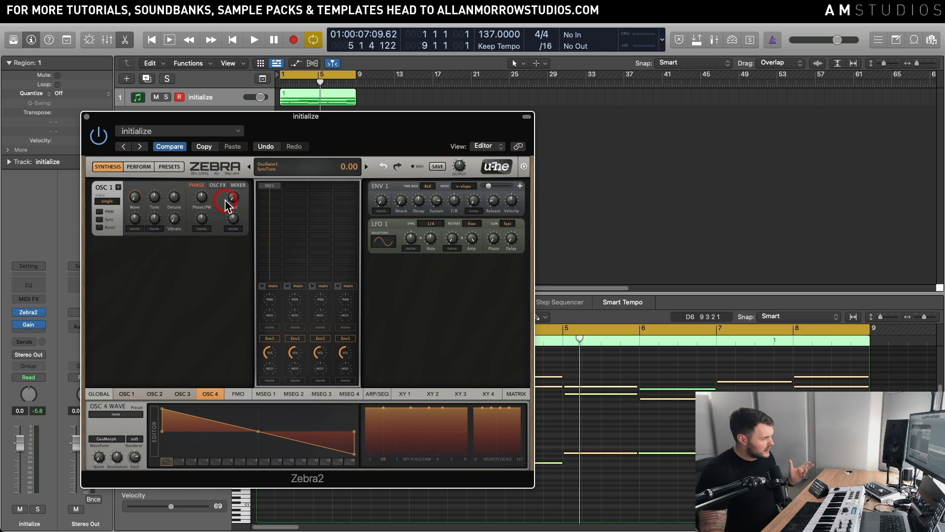
# - Add OSC 2 below OSC 1 in the first lane and set the voice stacks of both oscillators to dual
pyautogui.click(117, 199)
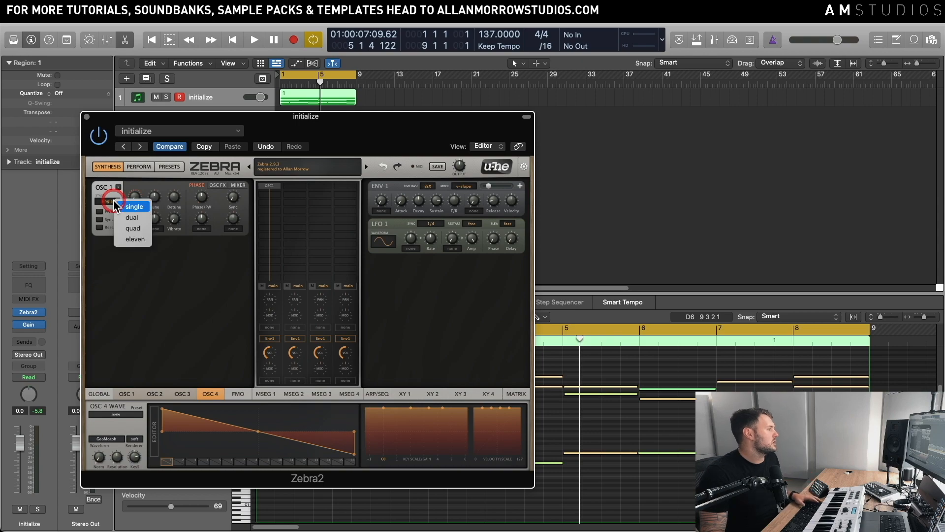
pyautogui.click(131, 219)
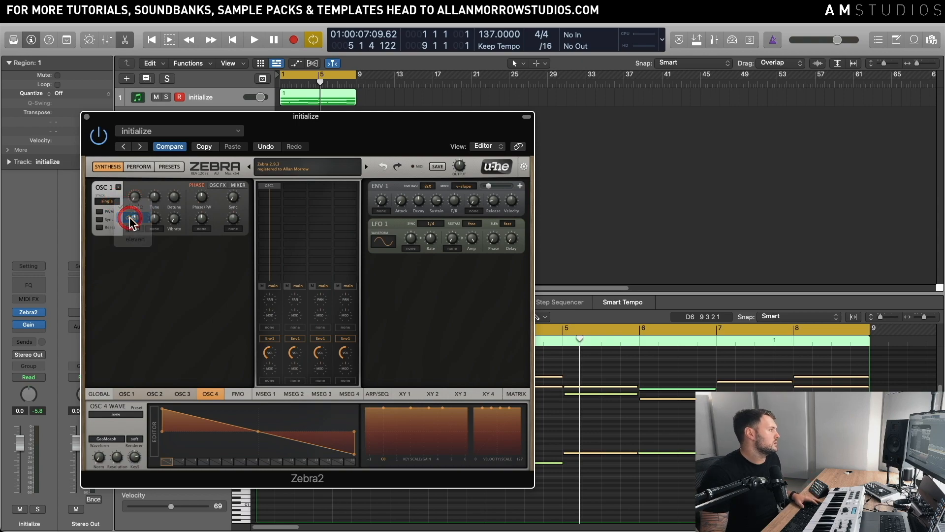
pyautogui.click(266, 196)
pyautogui.click(295, 202)
pyautogui.click(103, 273)
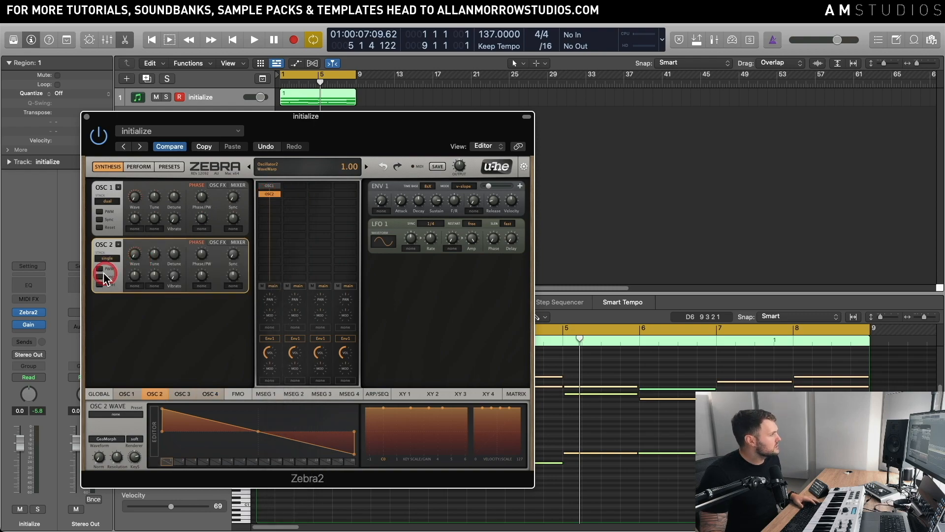
pyautogui.click(107, 258)
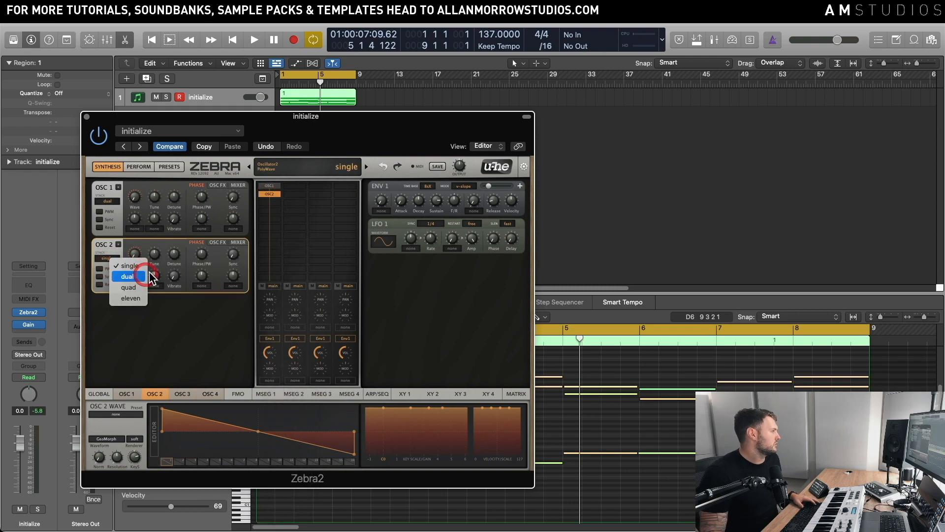
pyautogui.click(147, 276)
# - Add OSC 3 and OSC 4 below OSC 2 in the first lane and set OSC 3's voice stack to dual
pyautogui.click(269, 202)
pyautogui.click(295, 209)
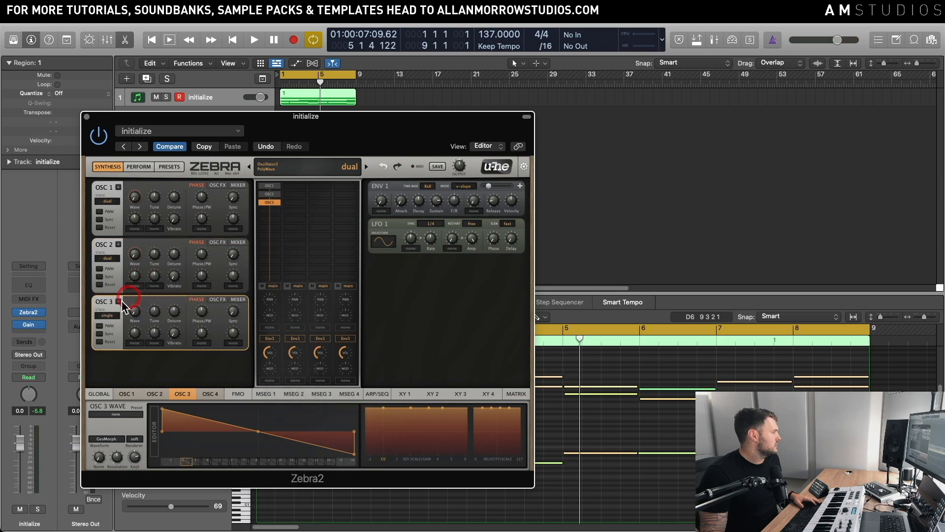
pyautogui.click(106, 315)
pyautogui.click(292, 220)
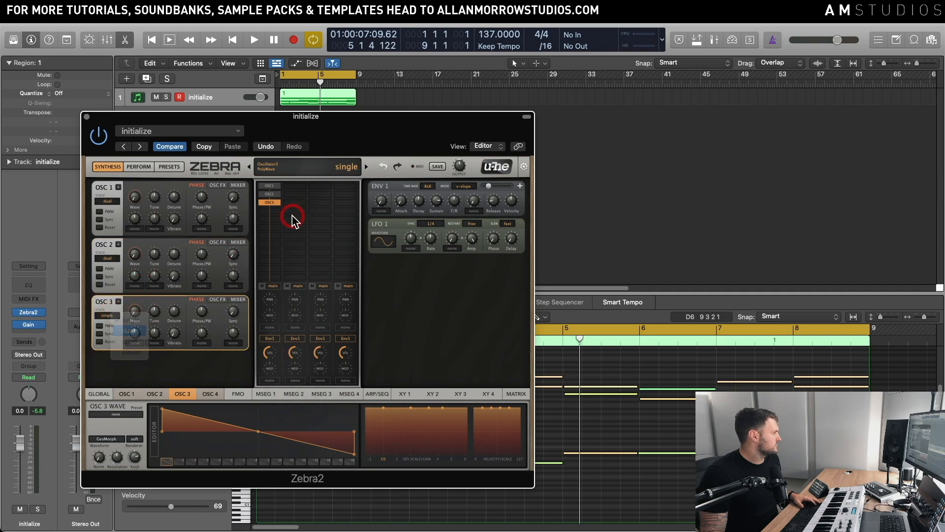
pyautogui.click(269, 210)
pyautogui.click(289, 215)
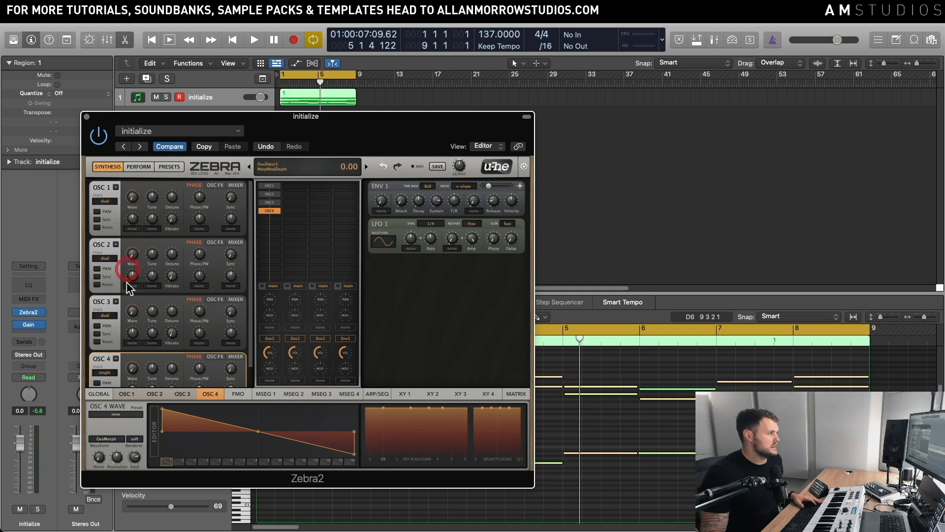
pyautogui.click(157, 206)
pyautogui.click(139, 343)
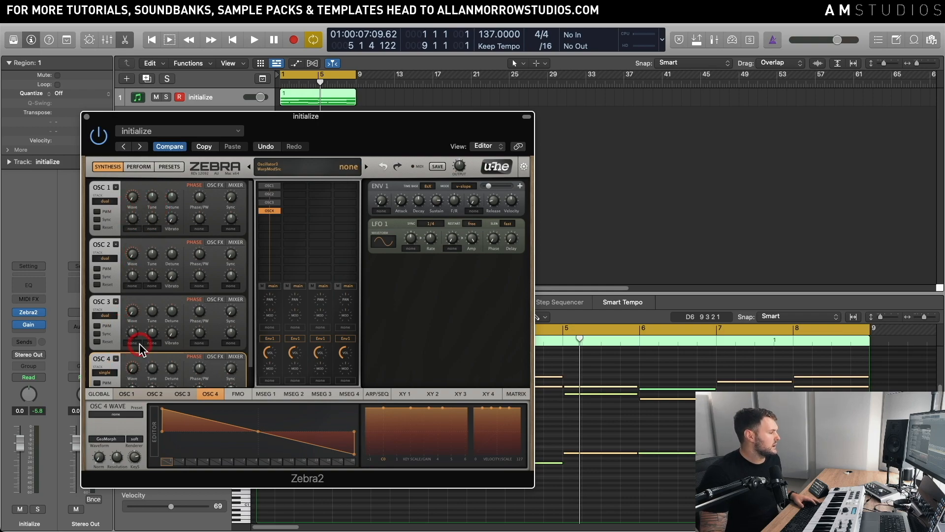
pyautogui.moveTo(382, 115); pyautogui.dragTo(401, 110)
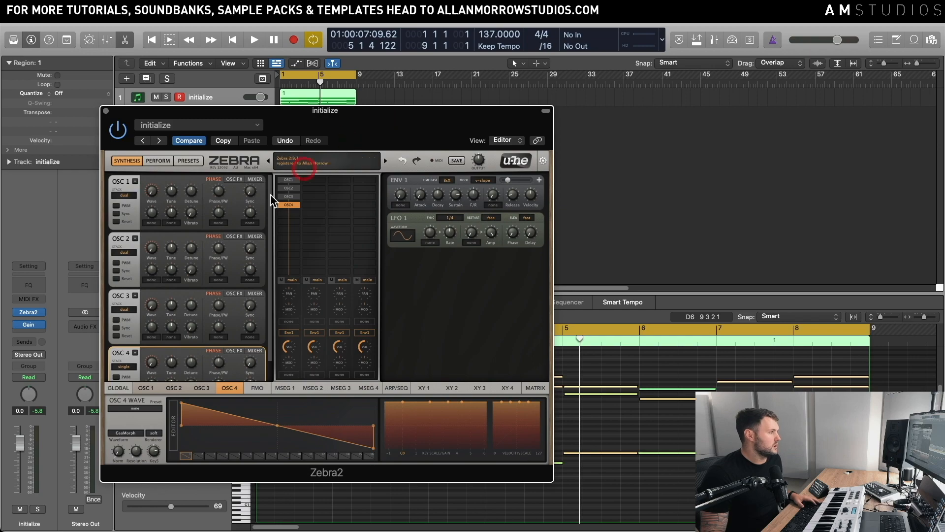
pyautogui.click(192, 271)
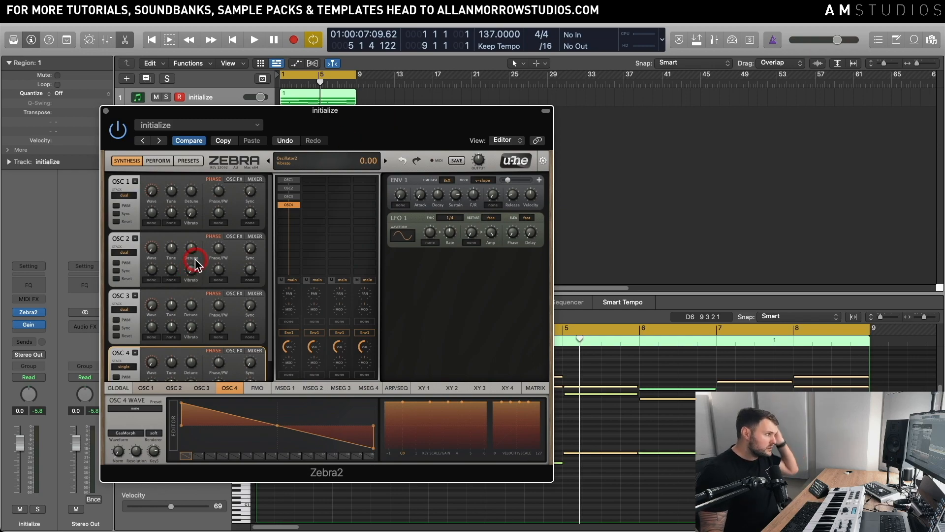
# - Raise the detune of OSC 1, OSC 2 and OSC 3 during playback, bringing OSC 3 to 20.00
pyautogui.click(192, 191)
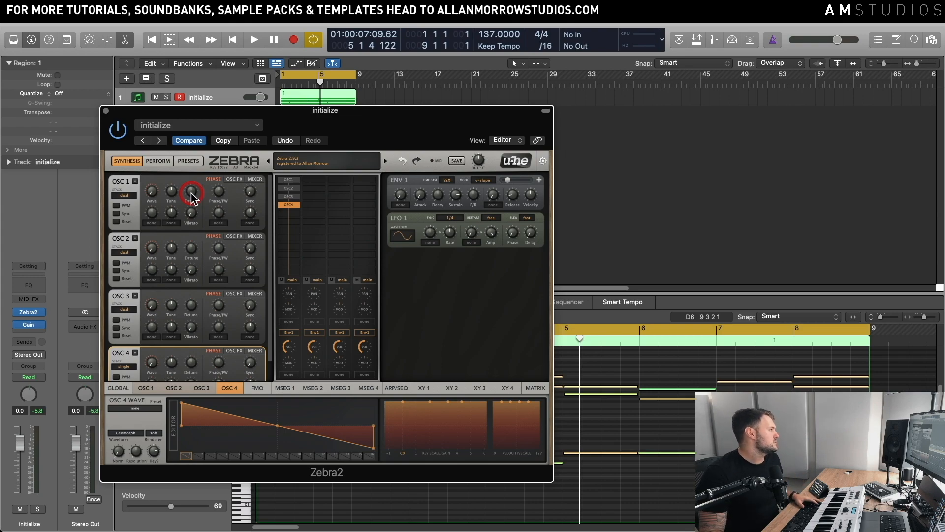
pyautogui.press('space')
pyautogui.moveTo(192, 193); pyautogui.dragTo(194, 180)
pyautogui.click(195, 247)
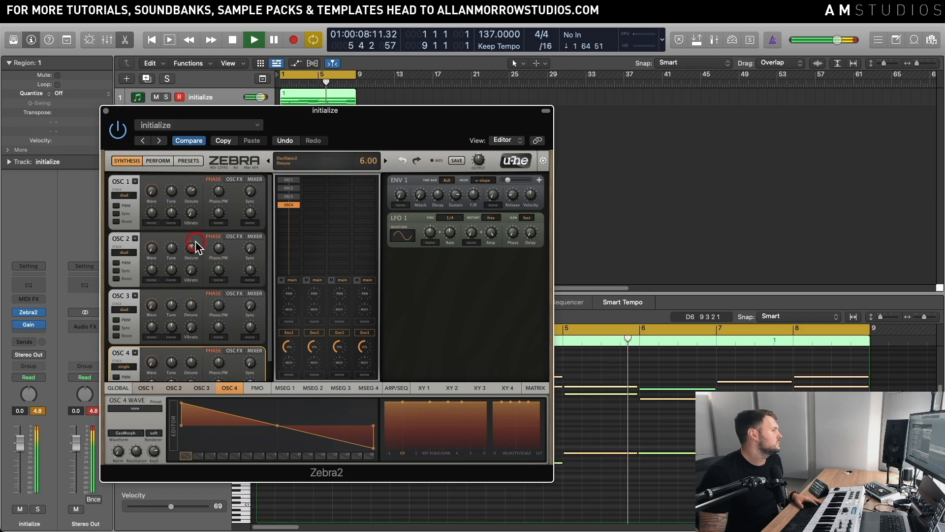
pyautogui.moveTo(196, 246); pyautogui.dragTo(201, 232)
pyautogui.moveTo(190, 305); pyautogui.dragTo(195, 291)
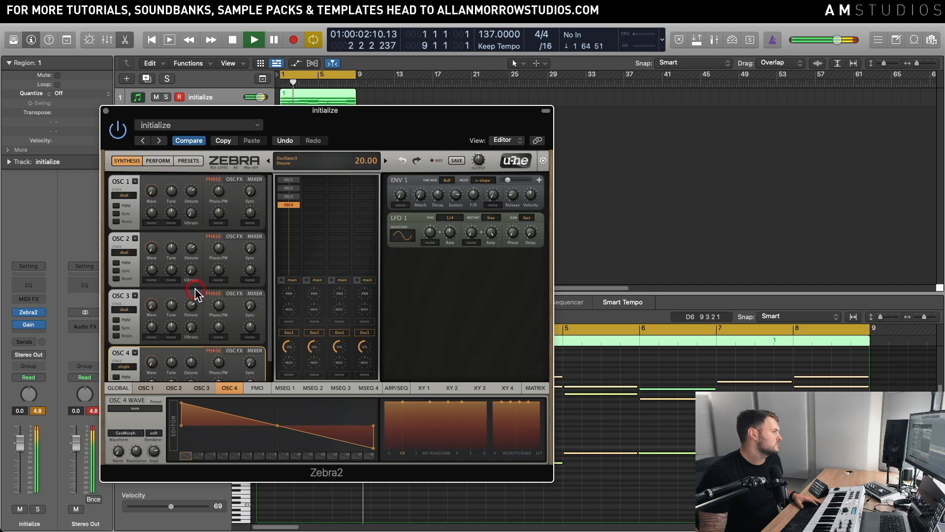
pyautogui.press('space')
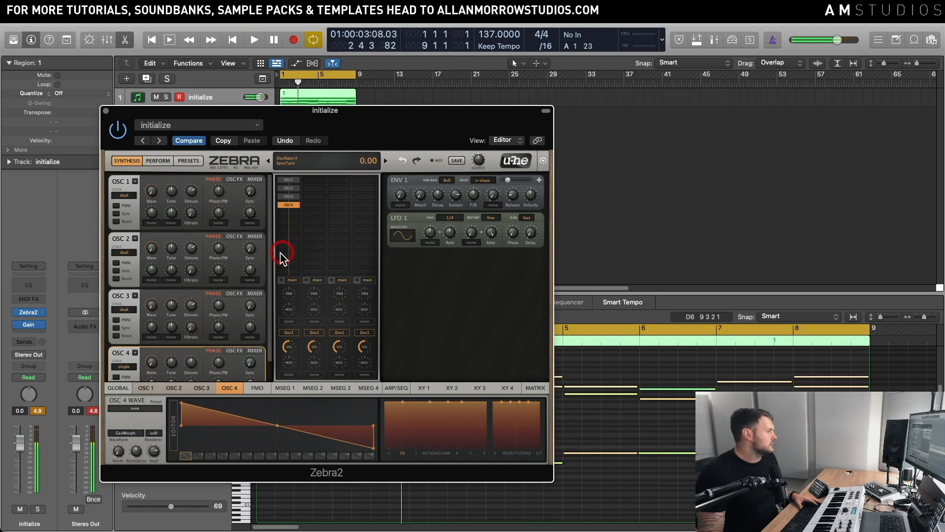
# - Set the ENV 1 release to 56.50 and its attack to 52.00, and audition the chords
pyautogui.scroll(-2, 267, 237)
pyautogui.scroll(2, 269, 236)
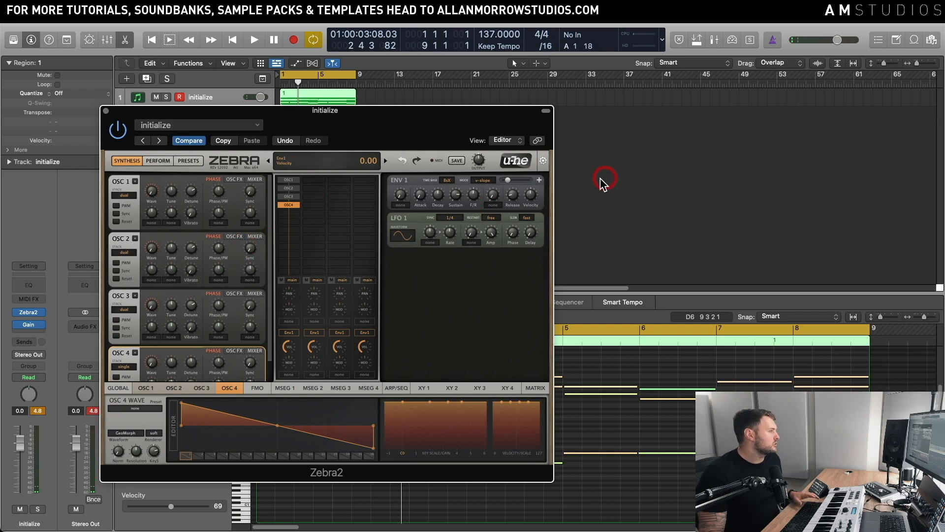
pyautogui.moveTo(417, 192); pyautogui.dragTo(542, 160)
pyautogui.moveTo(513, 196); pyautogui.dragTo(533, 165)
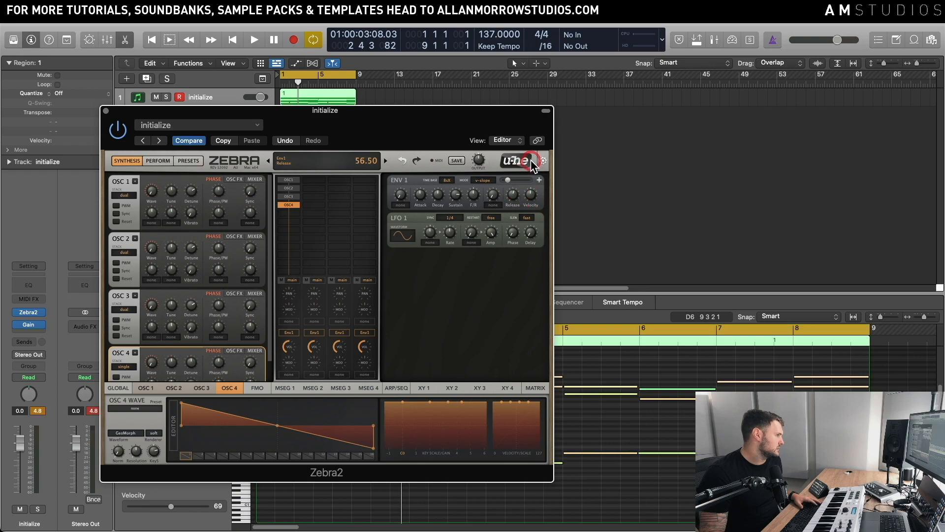
pyautogui.moveTo(420, 195); pyautogui.dragTo(421, 327)
pyautogui.press('space')
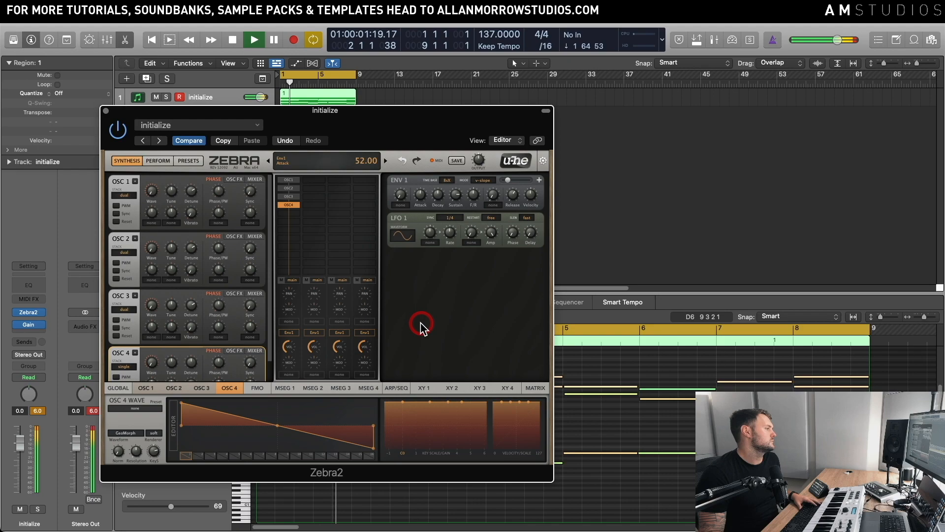
pyautogui.press('space')
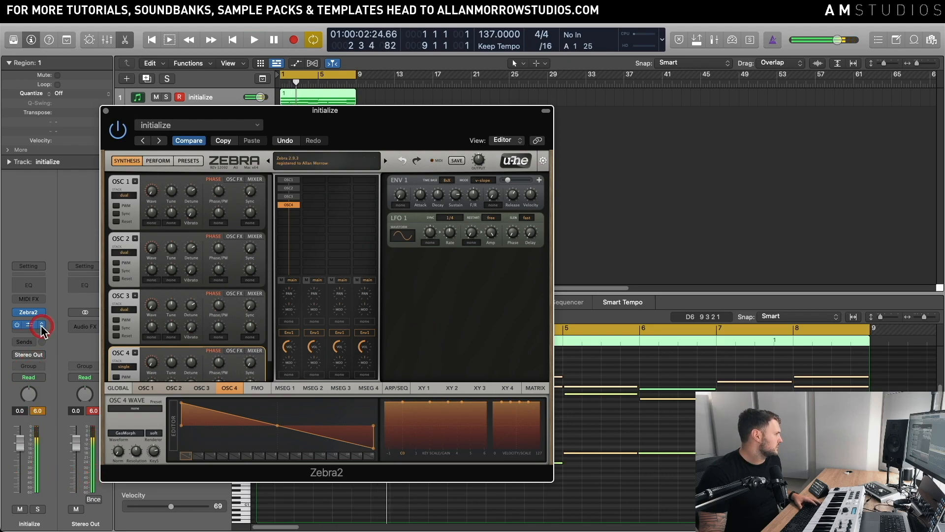
# - Lower the initialize track's volume fader to -5.3 dB and play back the result
pyautogui.moveTo(20, 445); pyautogui.dragTo(20, 465)
pyautogui.press('space')
pyautogui.moveTo(400, 130); pyautogui.dragTo(362, 140)
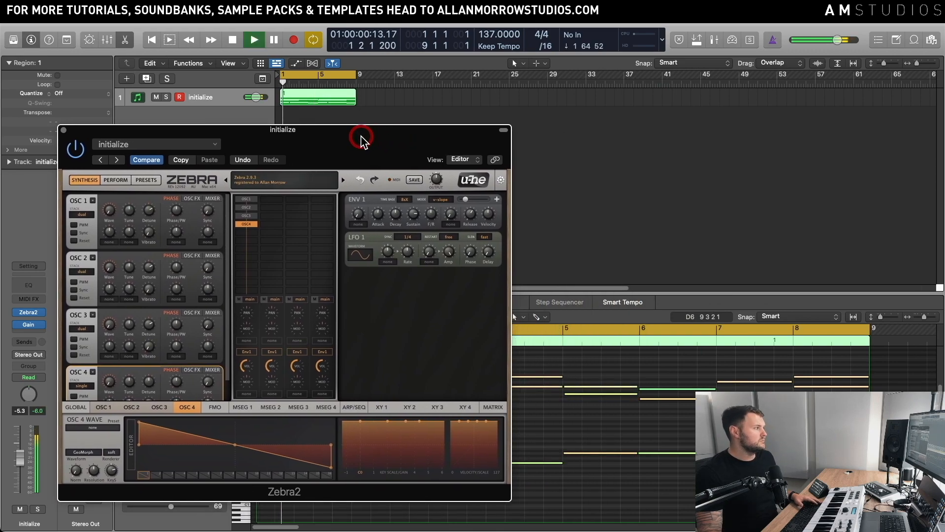
pyautogui.press('space')
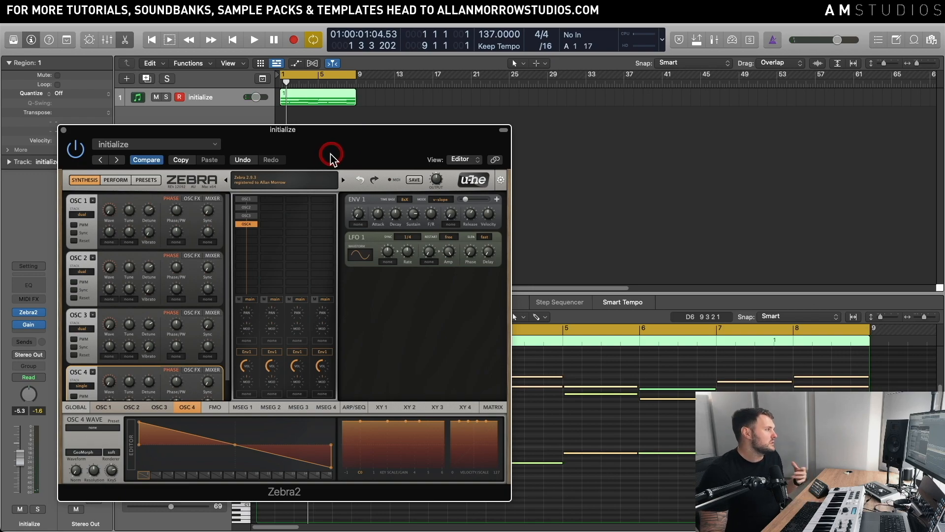
# - Duplicate the initialize track with its MIDI region copied onto track 2, and mute the original track
pyautogui.click(224, 98)
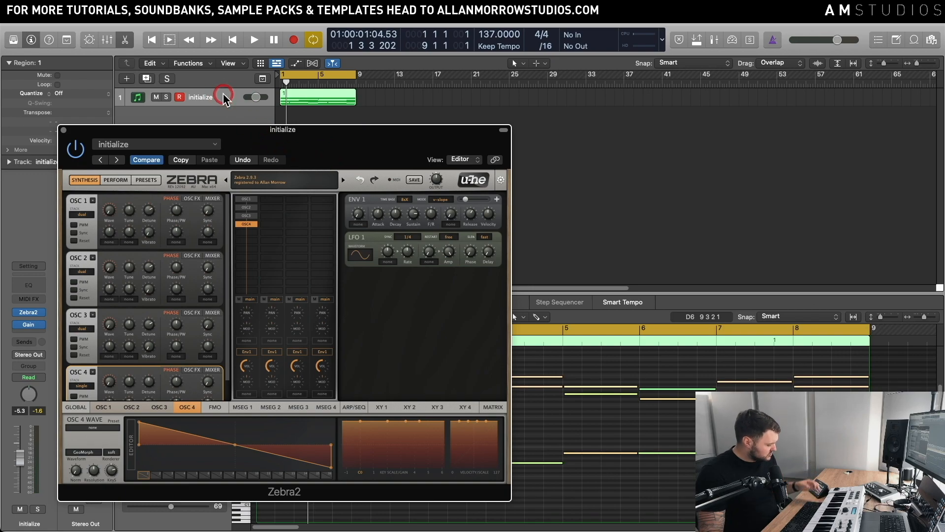
pyautogui.press('super+d')
pyautogui.moveTo(312, 98); pyautogui.dragTo(345, 147)
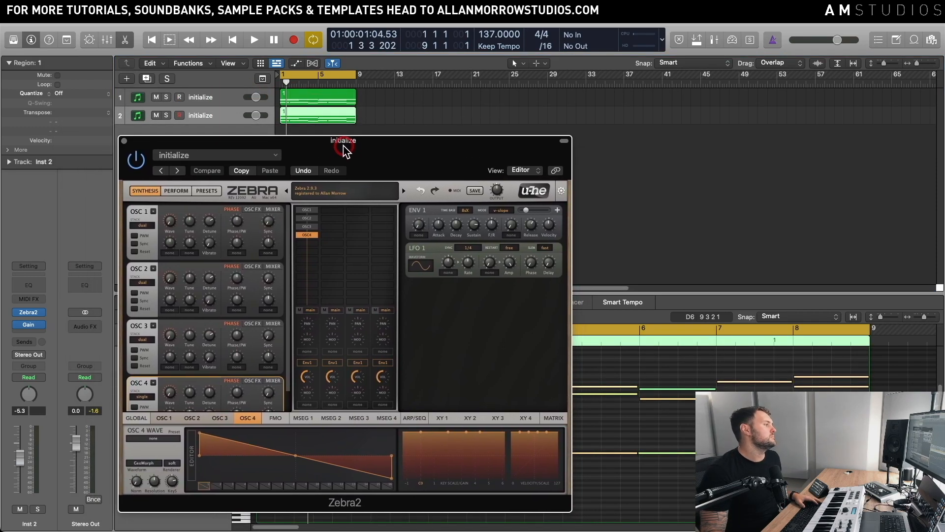
pyautogui.click(213, 192)
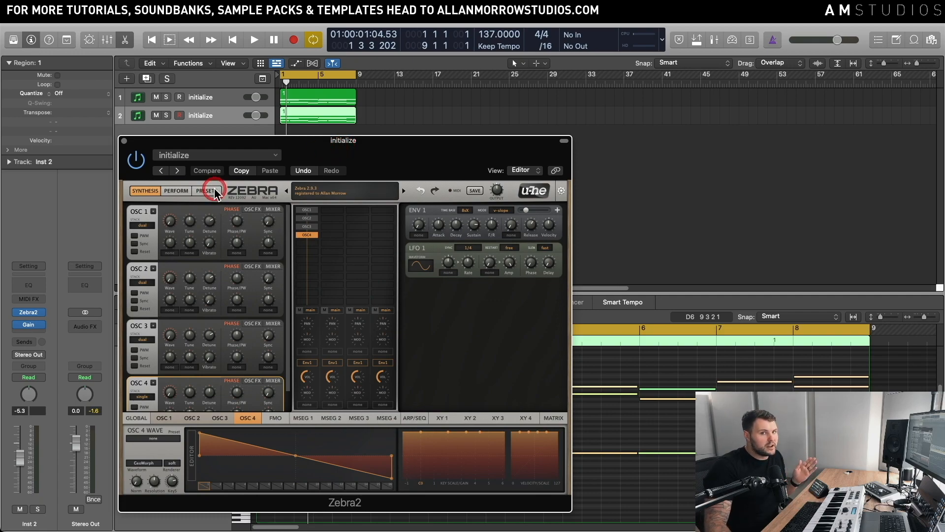
pyautogui.click(156, 97)
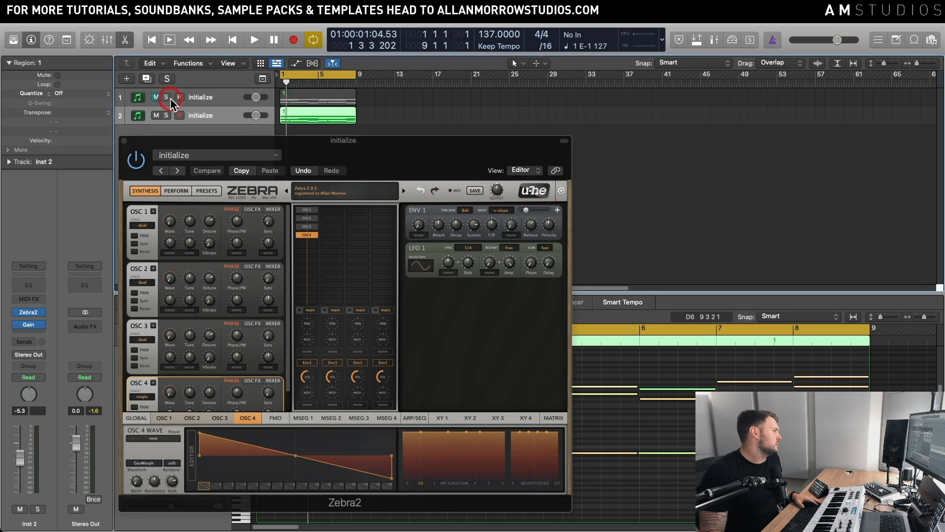
# - Open the Zebra2 instance on the duplicated track and close the original track's plug-in window
pyautogui.click(28, 312)
pyautogui.click(242, 143)
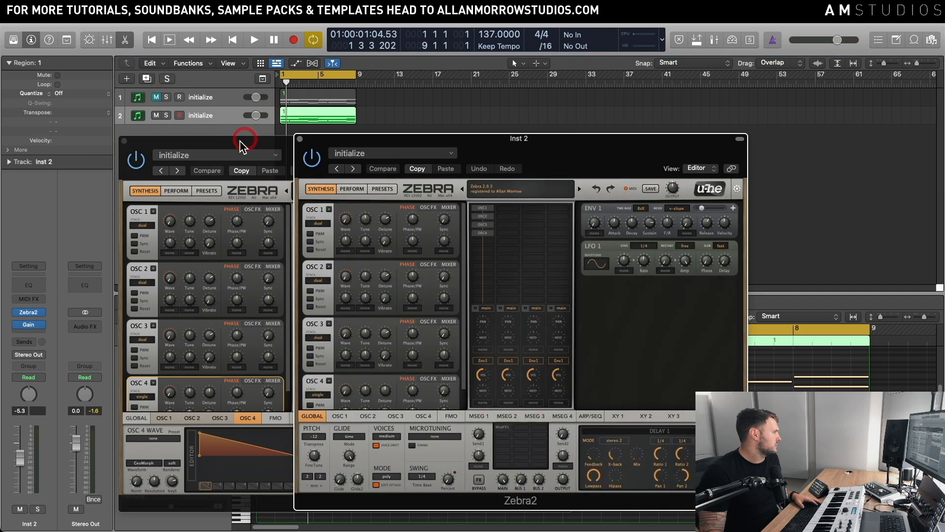
pyautogui.click(124, 141)
pyautogui.moveTo(398, 141); pyautogui.dragTo(209, 150)
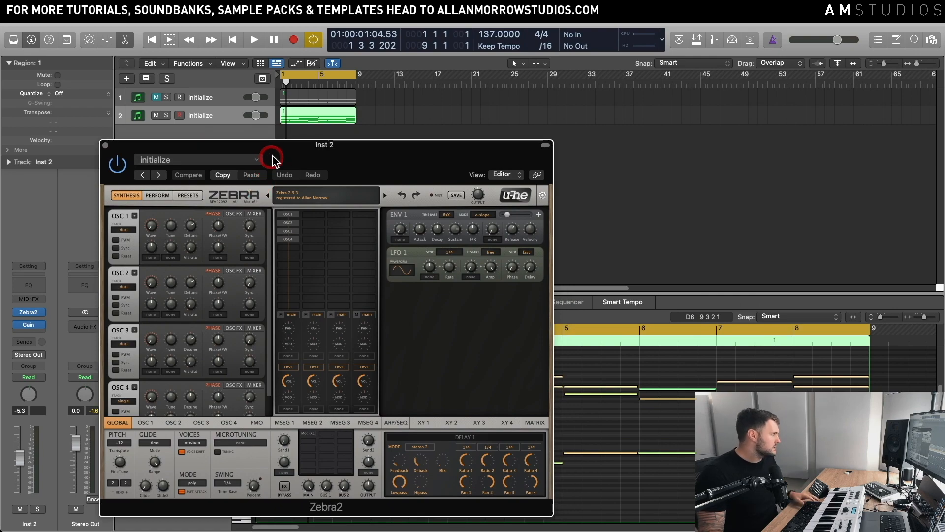
pyautogui.moveTo(275, 151); pyautogui.dragTo(276, 150)
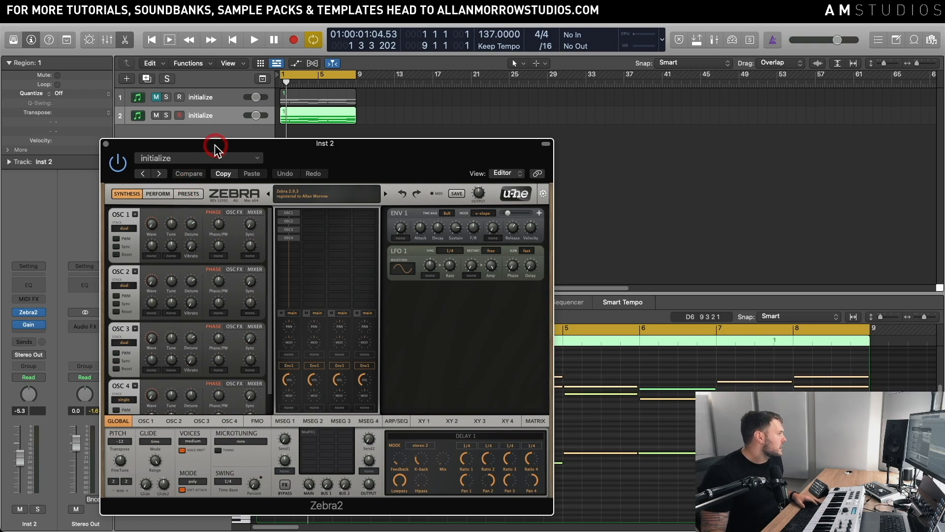
pyautogui.moveTo(213, 146); pyautogui.dragTo(208, 145)
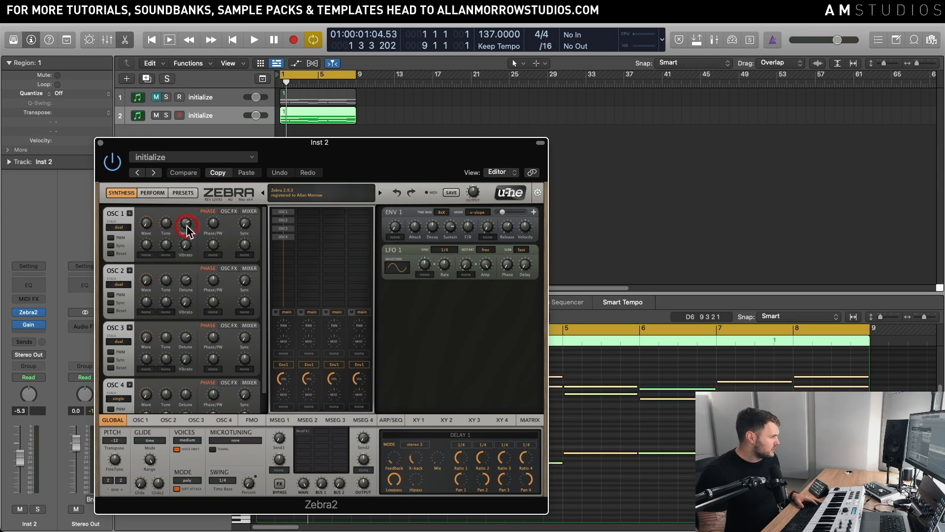
# - Fine-tune OSC 1, OSC 2 and OSC 3 on the duplicate during playback, with OSC 2 around -0.03 and OSC 3 at 0.05
pyautogui.press('space')
pyautogui.press('space')
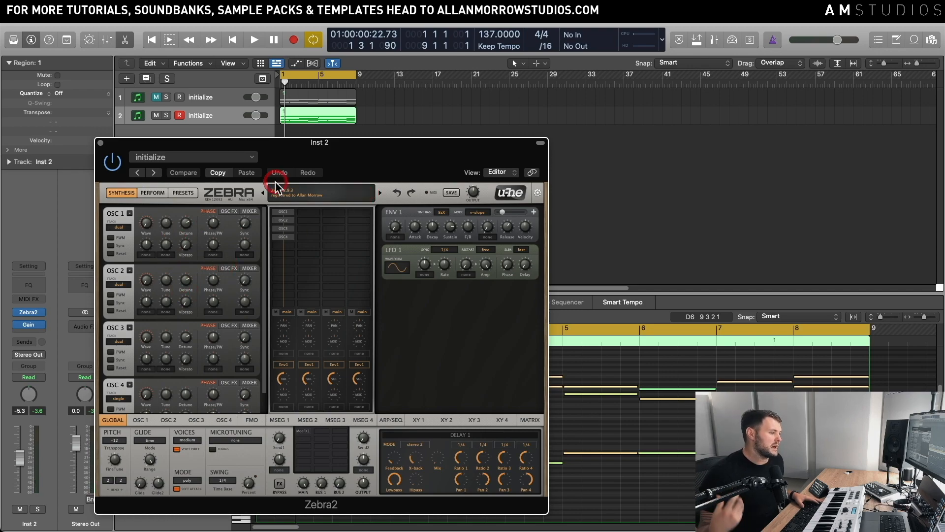
pyautogui.press('space')
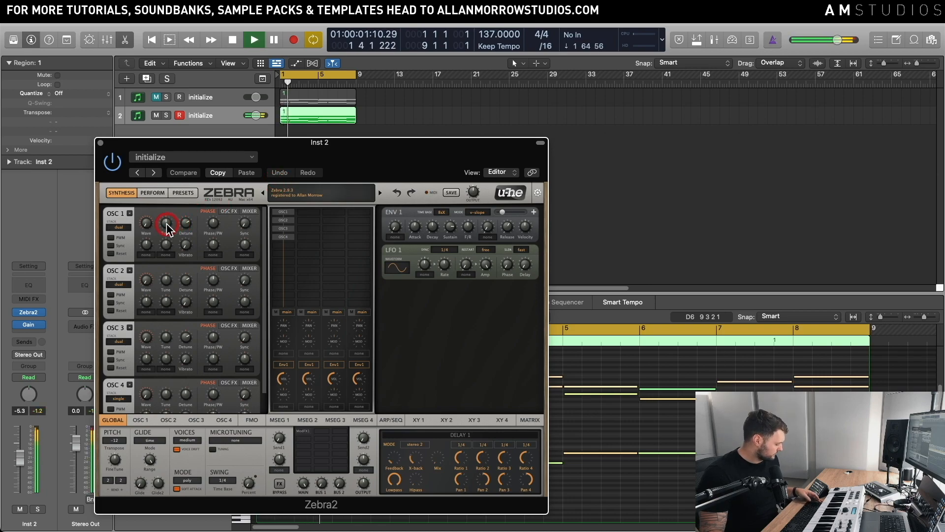
pyautogui.moveTo(168, 228); pyautogui.dragTo(169, 229)
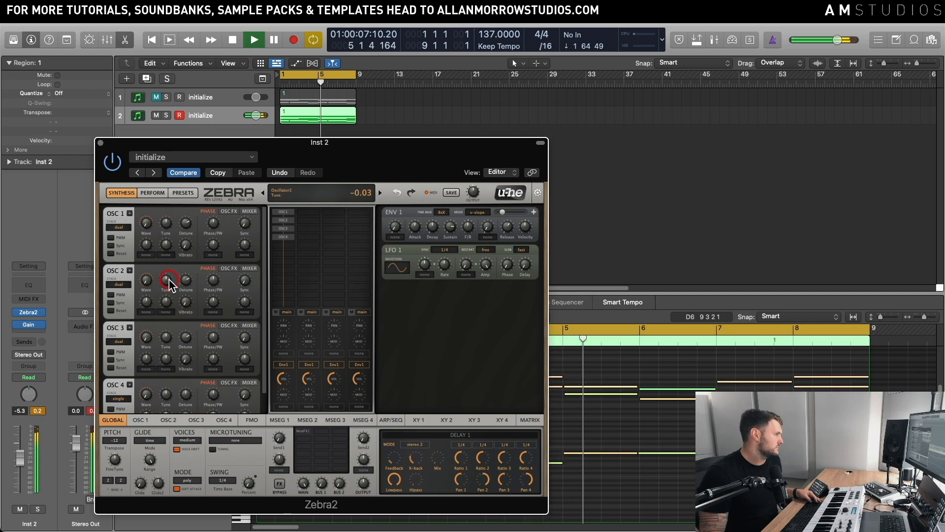
pyautogui.moveTo(168, 278); pyautogui.dragTo(170, 279)
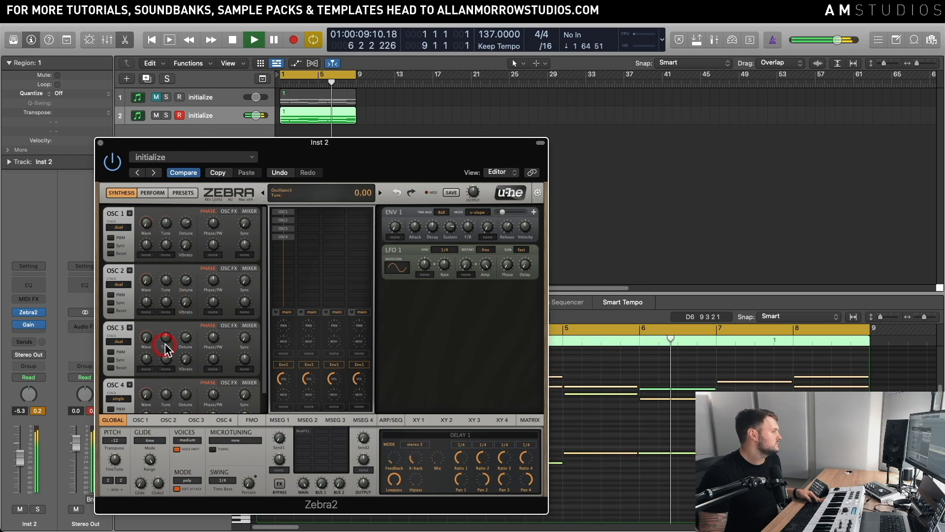
pyautogui.moveTo(164, 344); pyautogui.dragTo(169, 337)
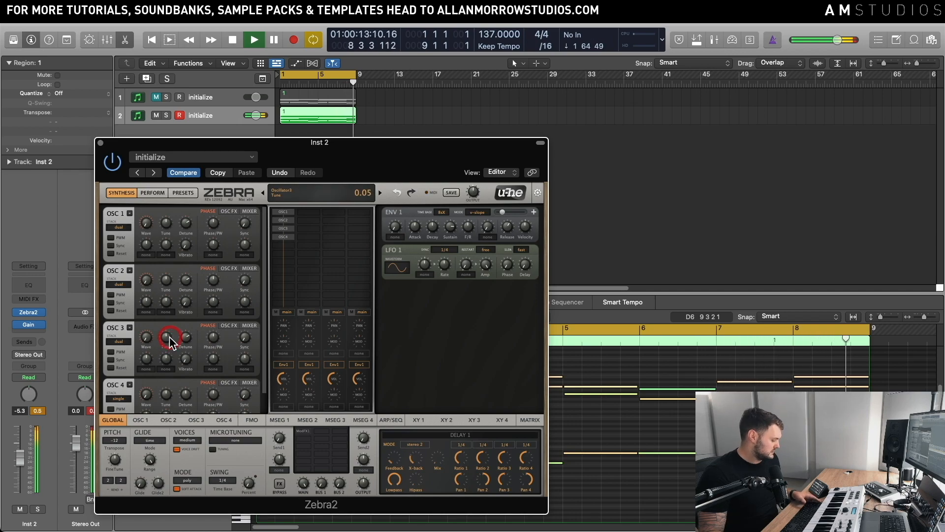
pyautogui.press('space')
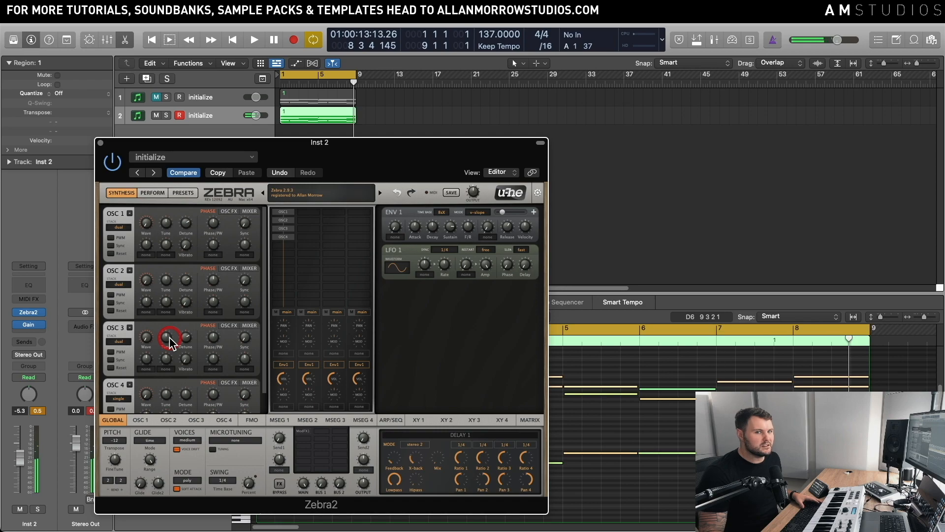
# - Try an exaggerated tune of 0.33 on OSC 3 during playback to hear the pitch offset
pyautogui.press('space')
pyautogui.moveTo(170, 343)
pyautogui.mouseDown()
pyautogui.moveTo(183, 301)
pyautogui.moveTo(175, 351)
pyautogui.mouseUp()
pyautogui.press('space')
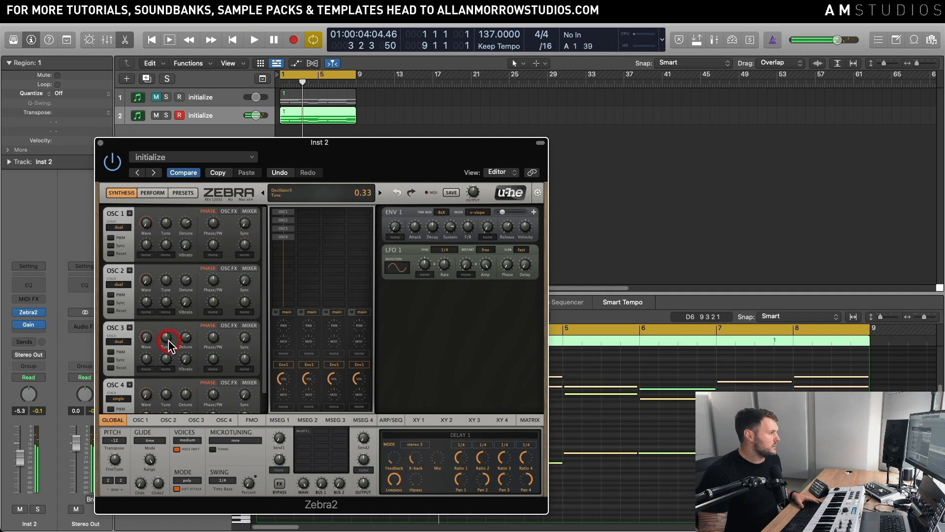
pyautogui.moveTo(185, 254); pyautogui.dragTo(186, 270)
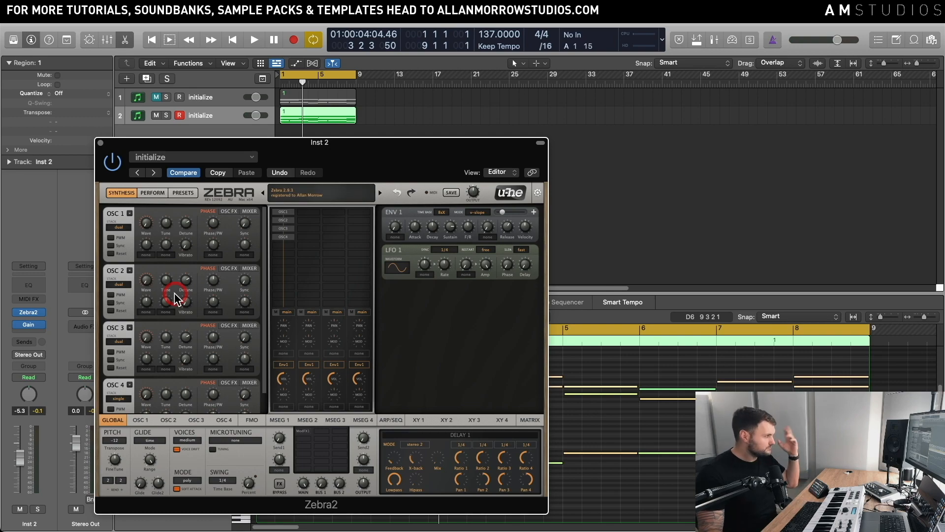
pyautogui.moveTo(175, 293); pyautogui.dragTo(176, 327)
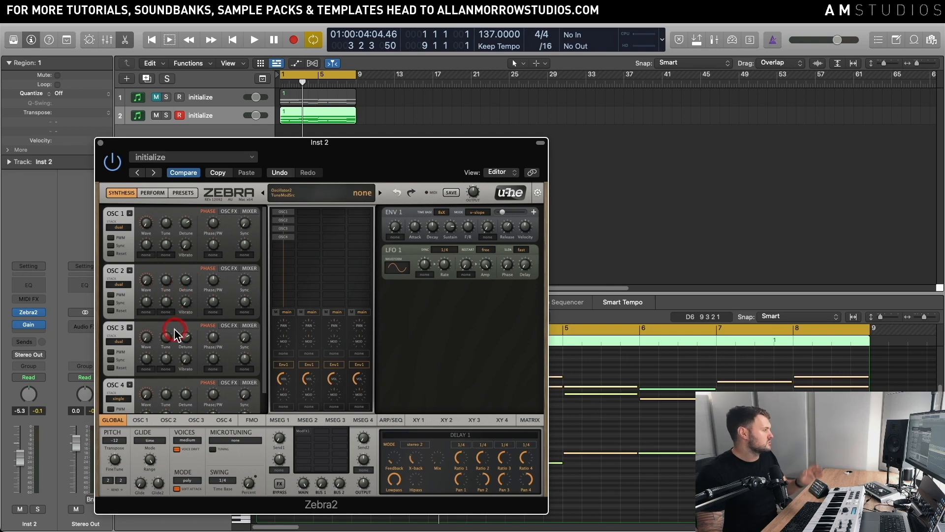
# - Set OSC 3's tune to 0.06 while listening to the duplicated track
pyautogui.press('space')
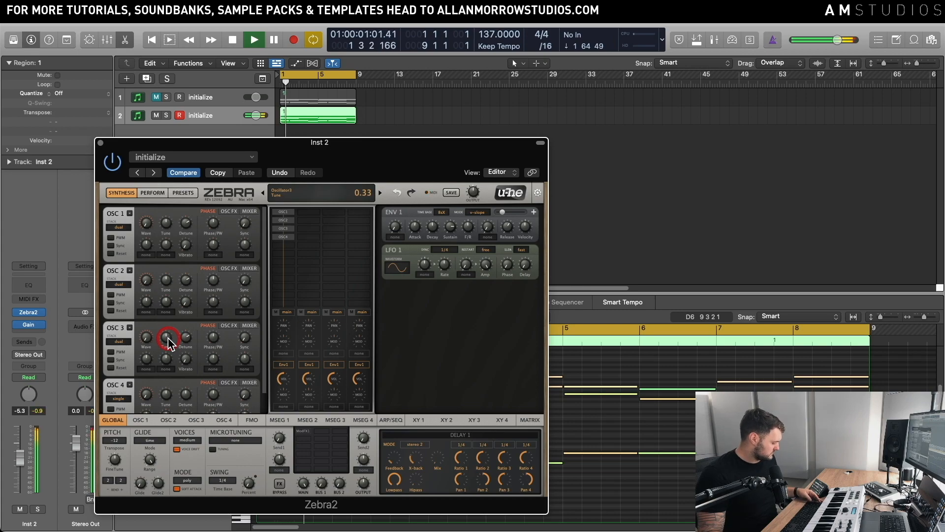
pyautogui.moveTo(168, 338); pyautogui.dragTo(168, 348)
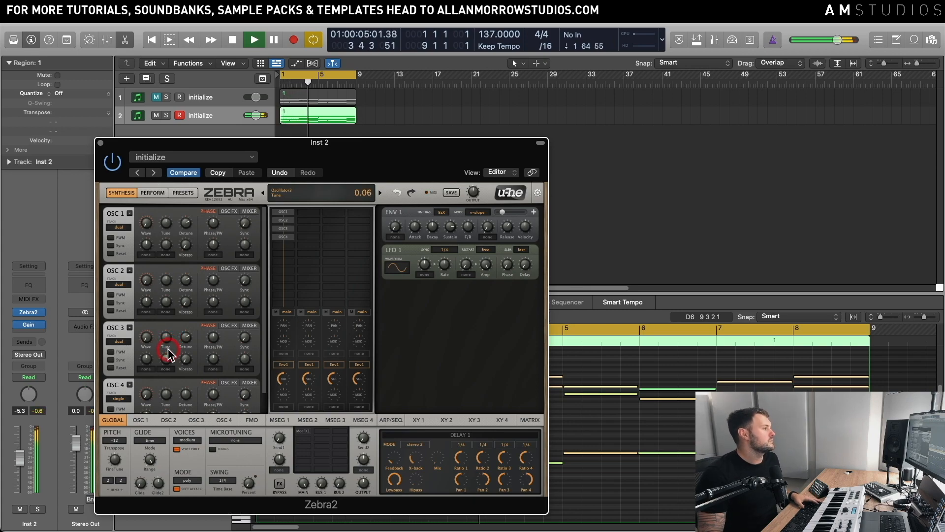
pyautogui.press('space')
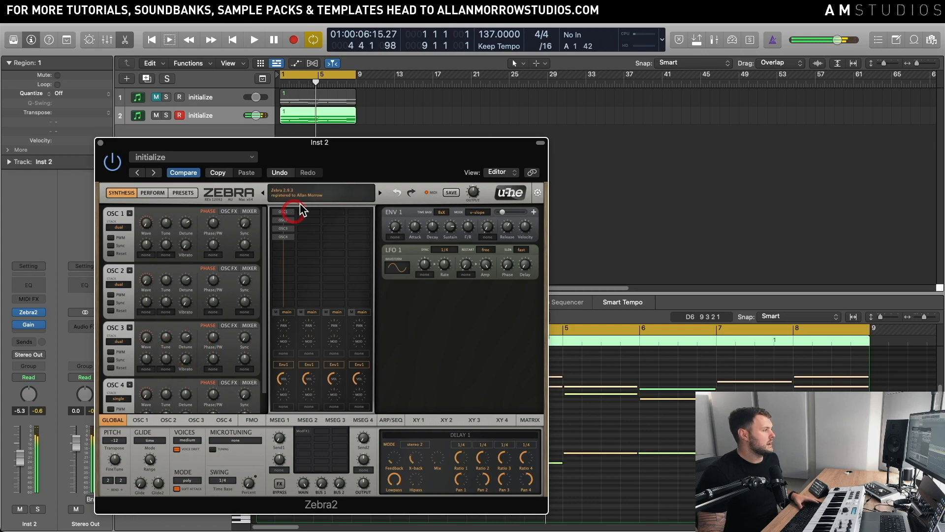
pyautogui.moveTo(317, 142); pyautogui.dragTo(321, 133)
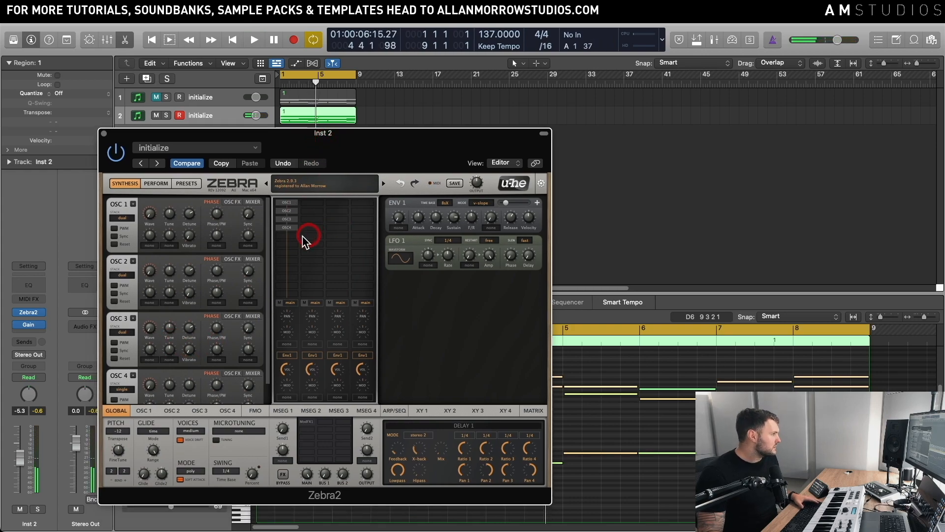
pyautogui.moveTo(267, 239)
pyautogui.mouseDown()
pyautogui.moveTo(266, 264)
pyautogui.moveTo(265, 240)
pyautogui.mouseUp()
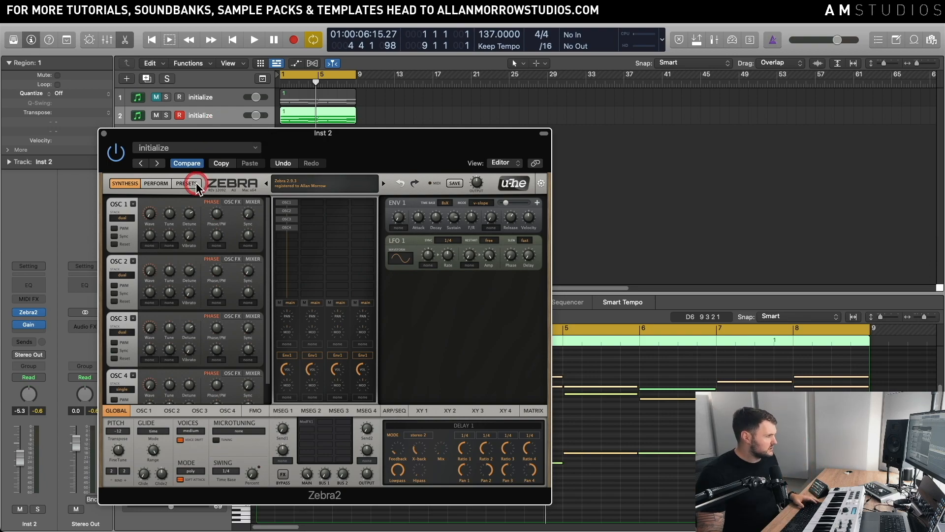
# - Solo the original track, select it and play its chords on their own
pyautogui.click(167, 97)
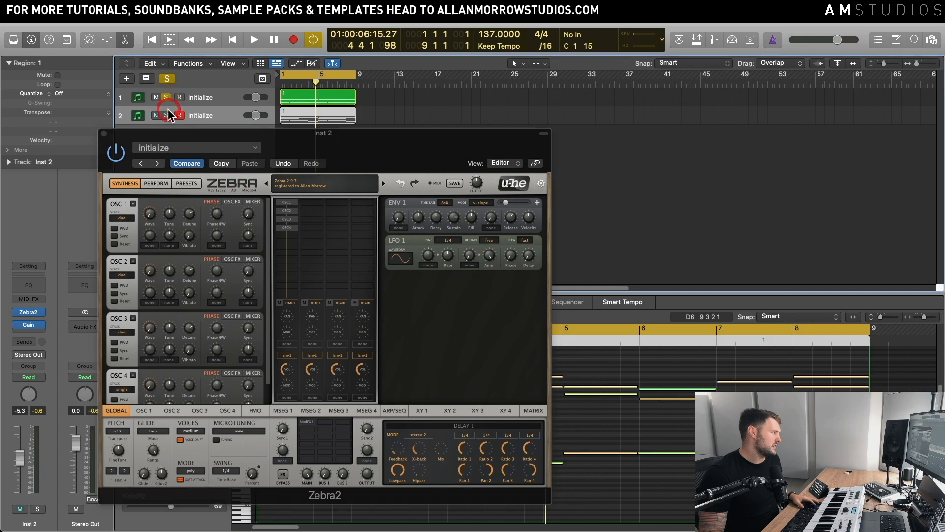
pyautogui.click(218, 100)
pyautogui.press('space')
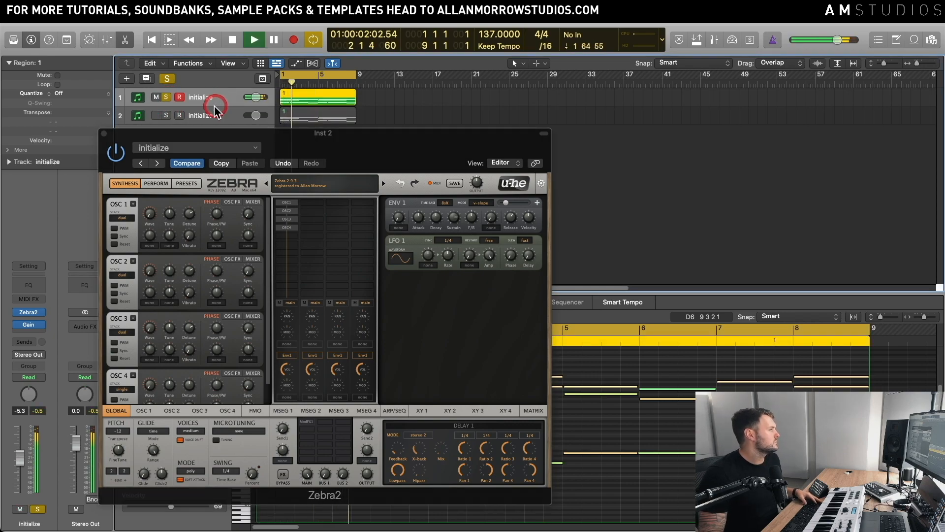
pyautogui.click(178, 120)
pyautogui.press('space')
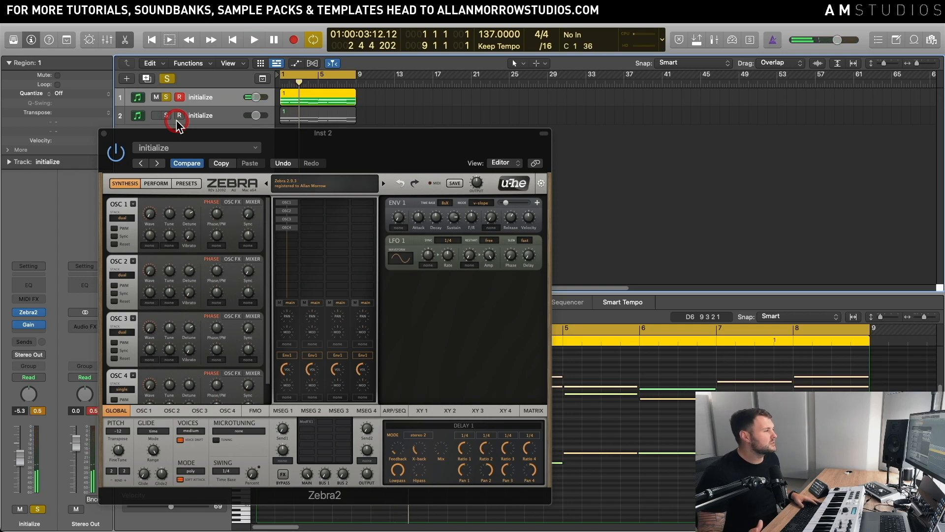
# - Compare the original and duplicate tracks by alternating their solo during playback, finishing with the duplicate soloed
pyautogui.press('space')
pyautogui.click(166, 116)
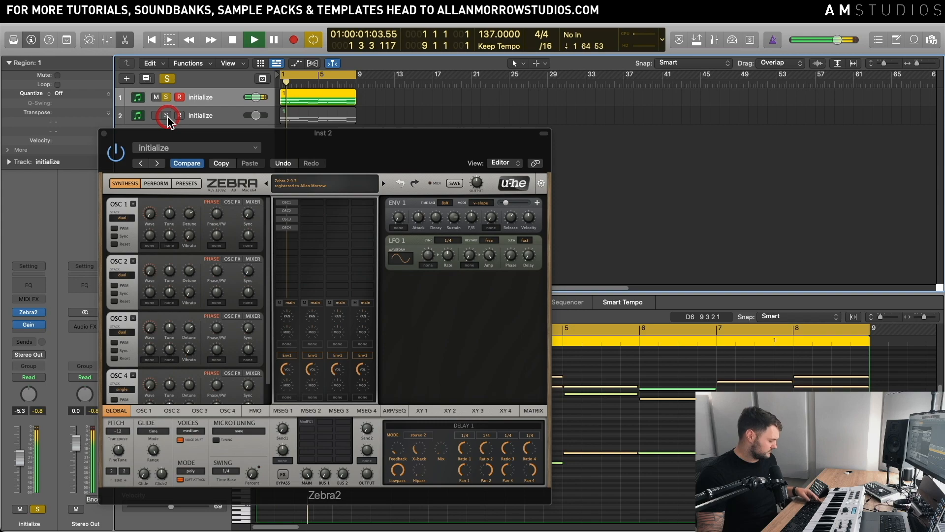
pyautogui.click(168, 116)
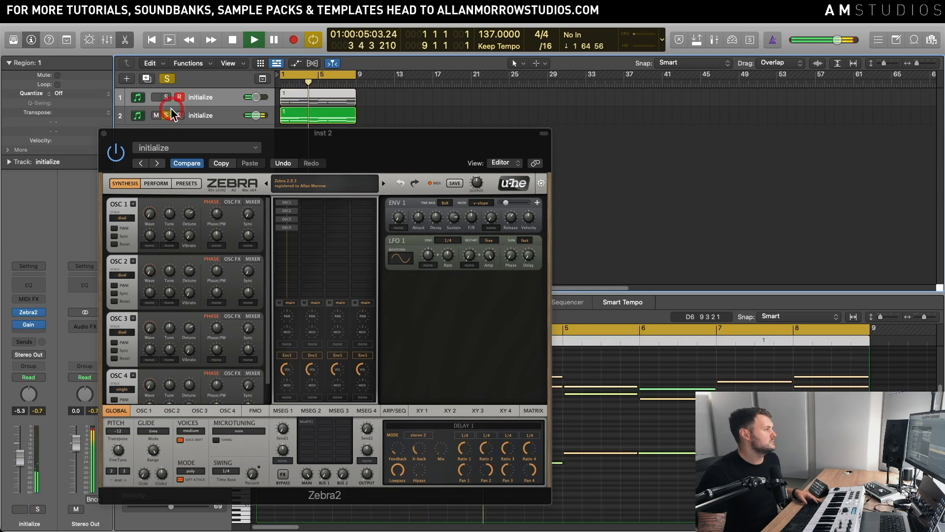
pyautogui.click(168, 97)
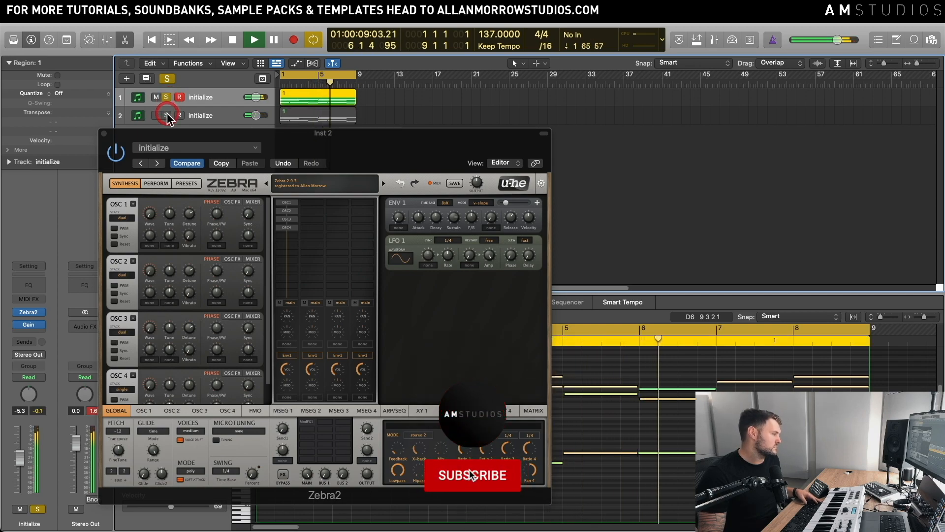
pyautogui.click(166, 115)
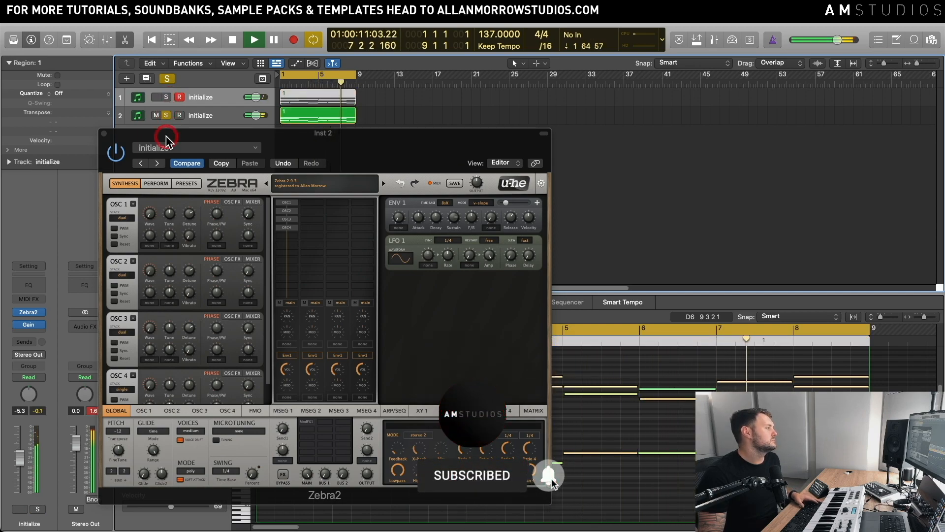
pyautogui.click(92, 412)
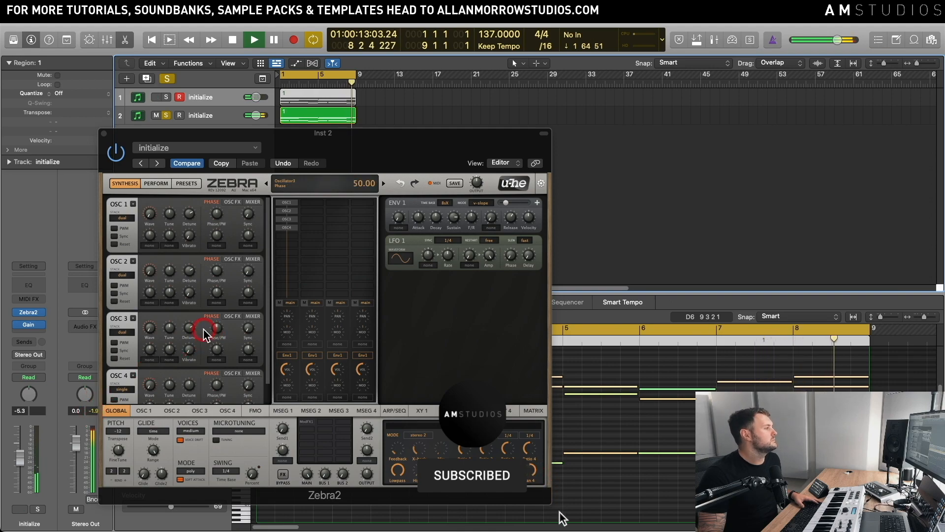
pyautogui.press('space')
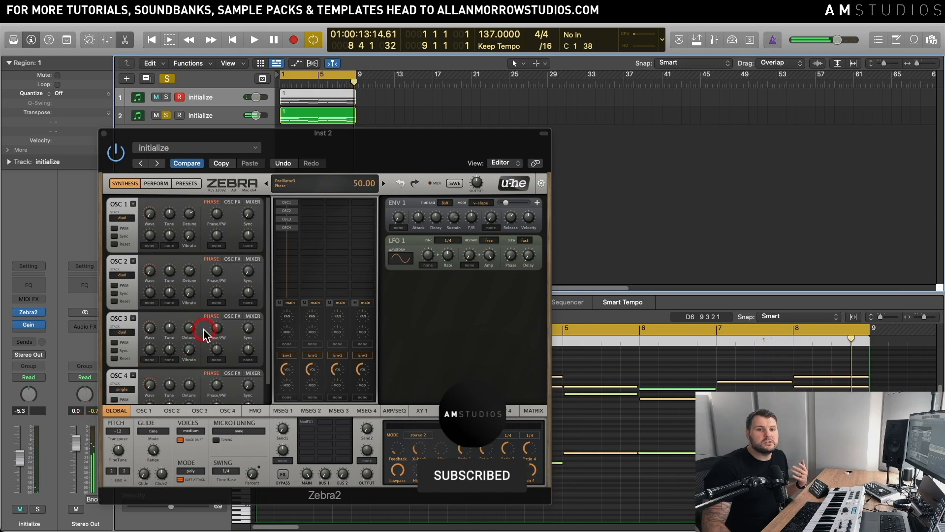
# - Switch off OSC 2, OSC 3 and OSC 4 on the duplicate so only OSC 1 sounds
pyautogui.moveTo(296, 145); pyautogui.dragTo(315, 140)
pyautogui.click(310, 193)
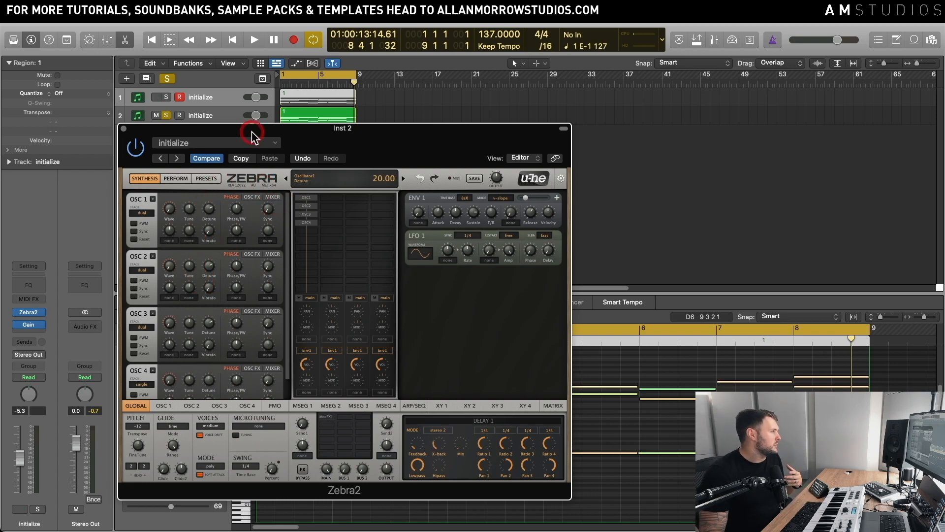
pyautogui.moveTo(253, 132); pyautogui.dragTo(258, 133)
pyautogui.click(314, 211)
pyautogui.doubleClick(314, 207)
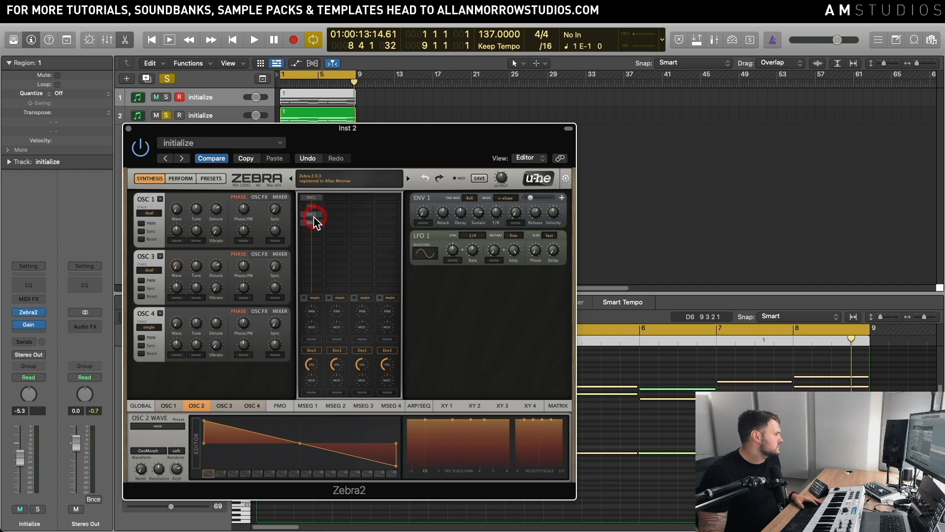
pyautogui.doubleClick(314, 215)
pyautogui.doubleClick(314, 223)
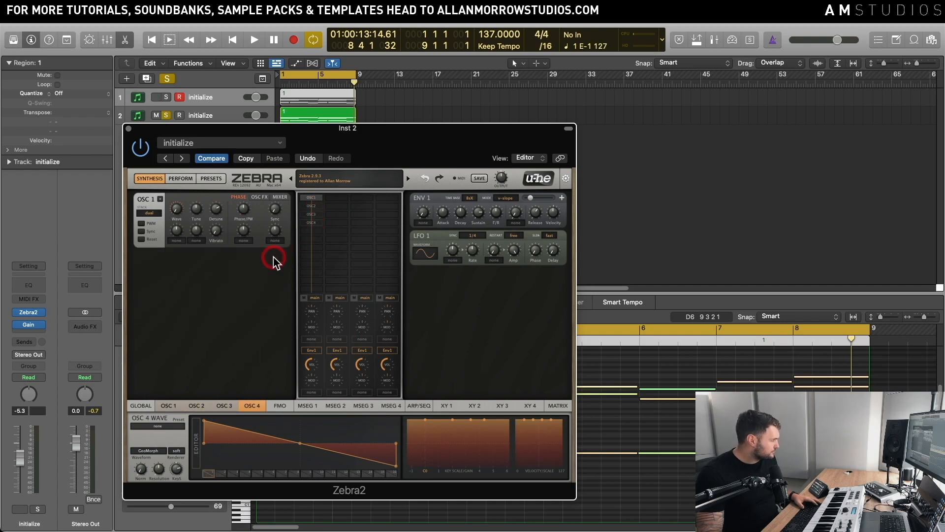
# - Nudge the start and end points of OSC 1's first waveform slightly inward while listening to playback
pyautogui.click(166, 405)
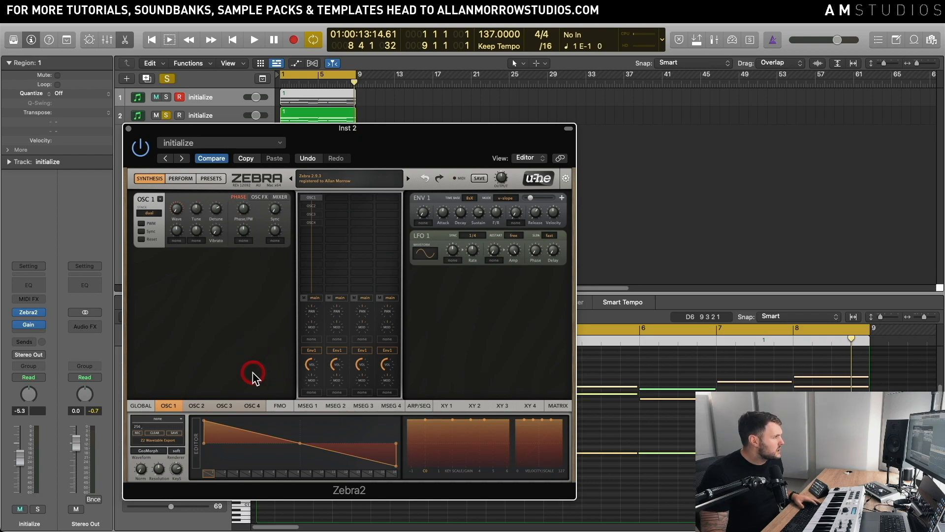
pyautogui.press('space')
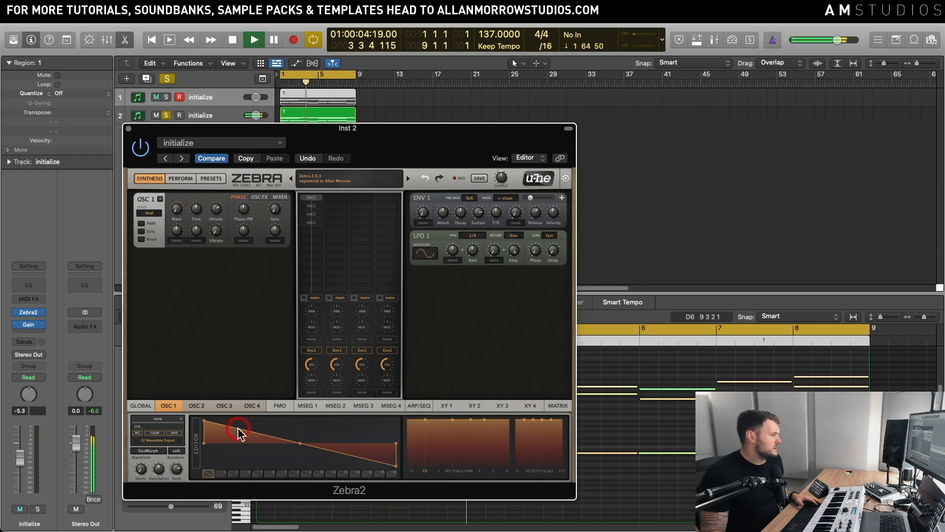
pyautogui.press('space')
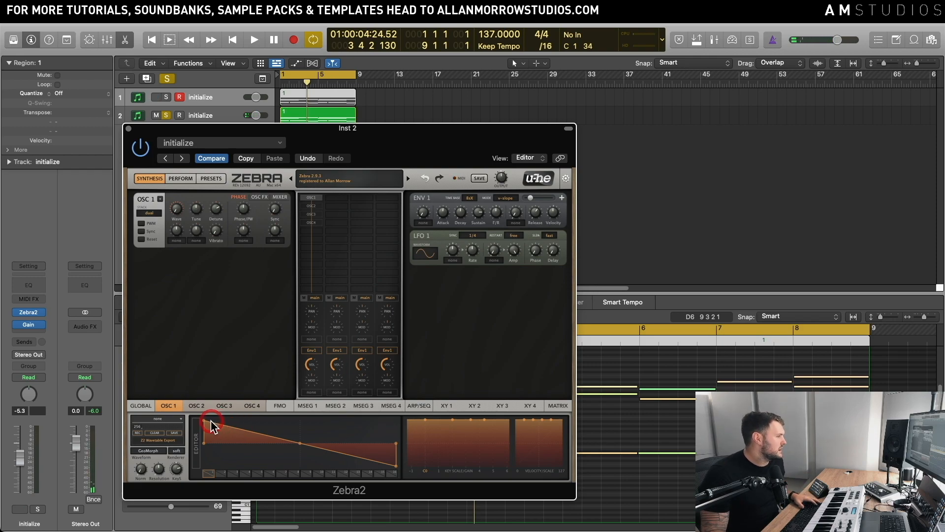
pyautogui.press('Return')
pyautogui.press('space')
pyautogui.moveTo(205, 421); pyautogui.dragTo(206, 421)
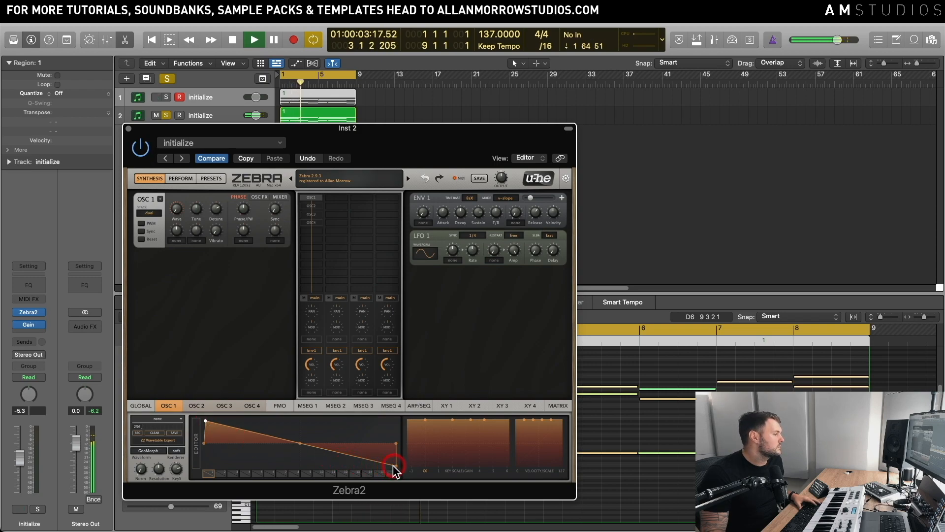
pyautogui.moveTo(395, 464); pyautogui.dragTo(393, 464)
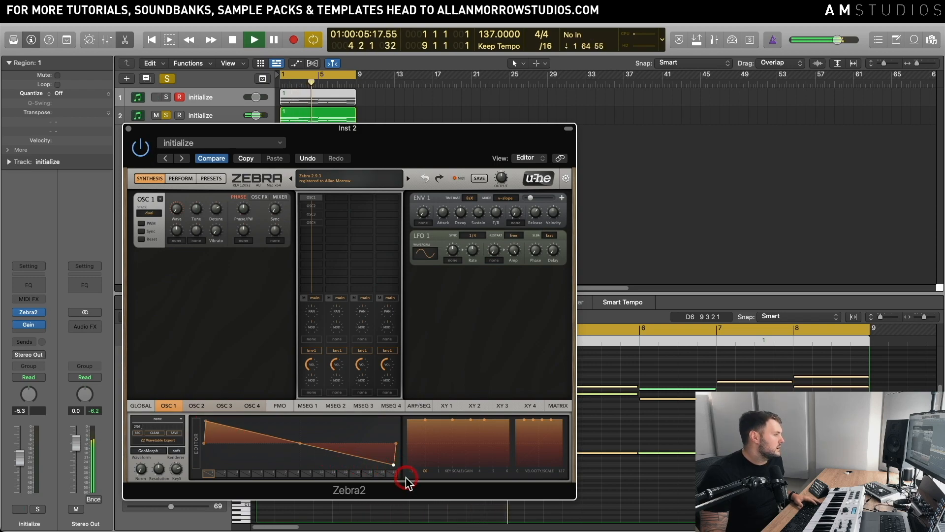
pyautogui.press('space')
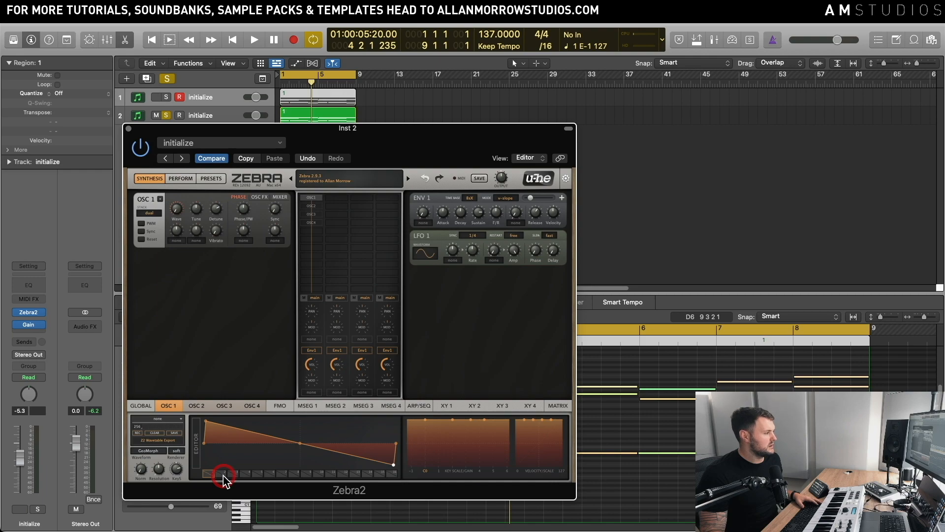
# - Audition OSC 1's unedited wave 2 during playback and compare it with the edited wave 1
pyautogui.press('space')
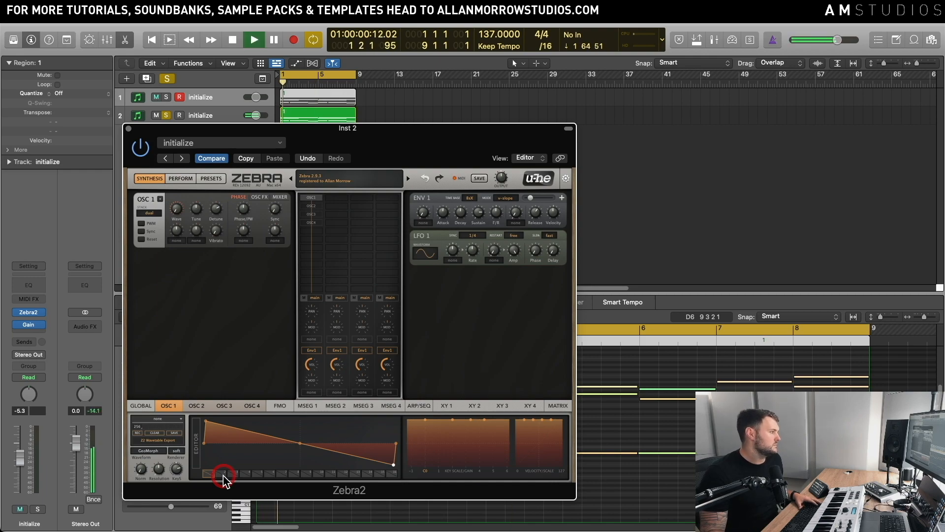
pyautogui.click(223, 473)
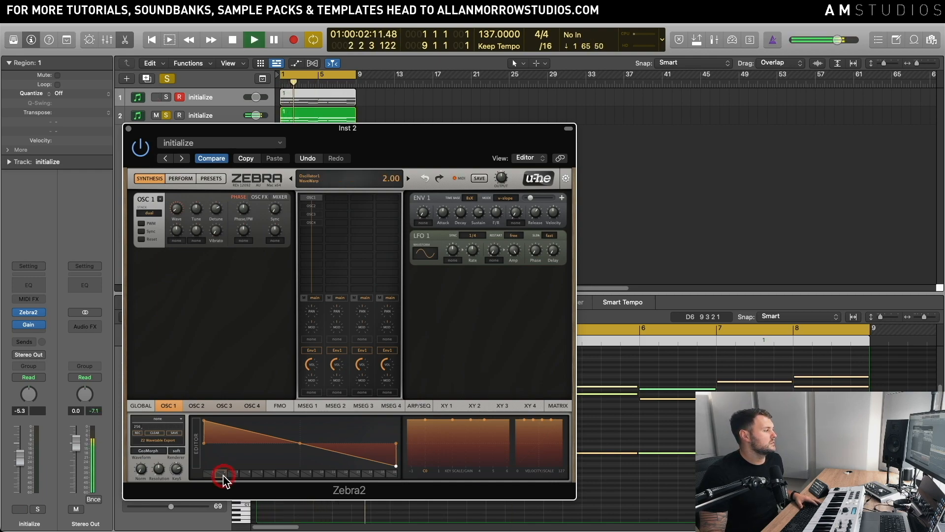
pyautogui.press('space')
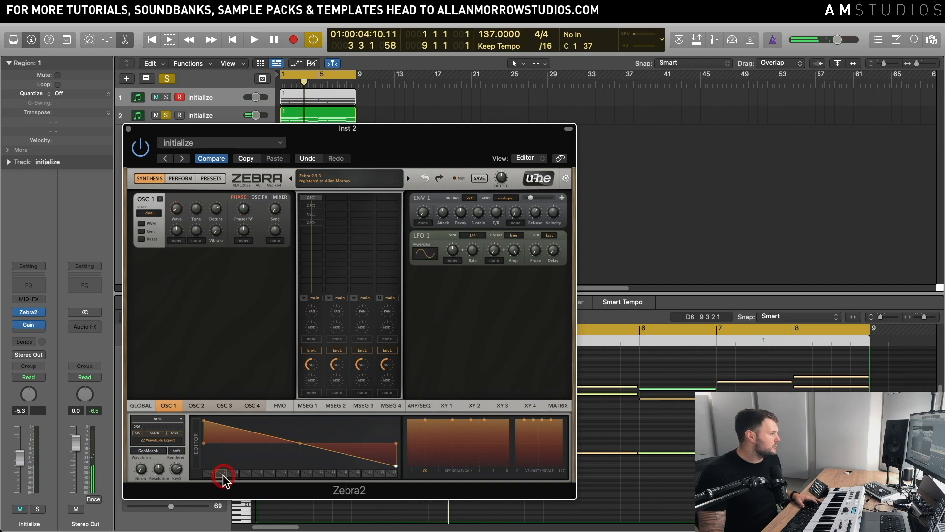
pyautogui.press('space')
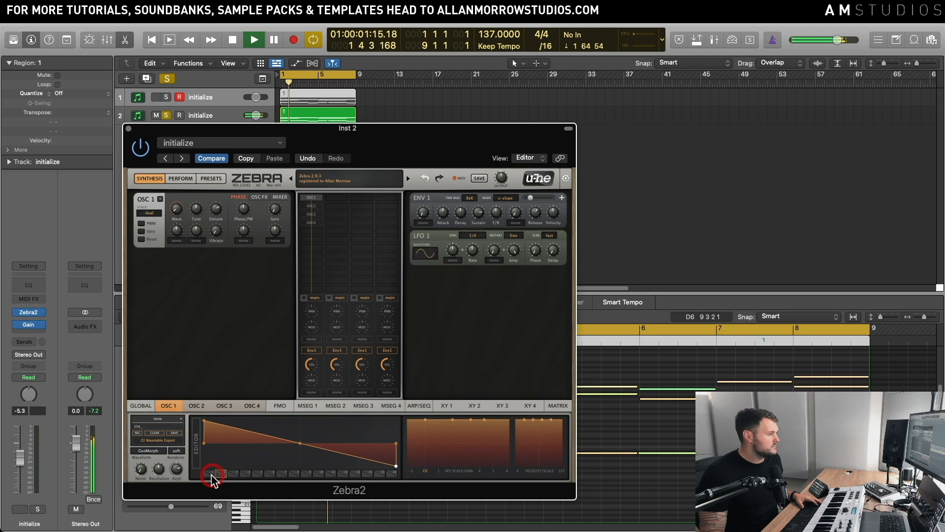
pyautogui.click(212, 474)
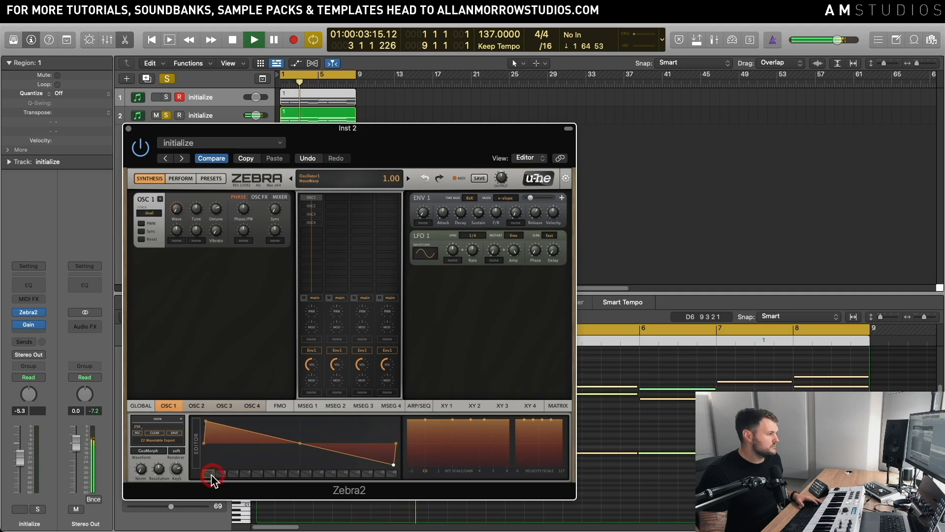
pyautogui.press('space')
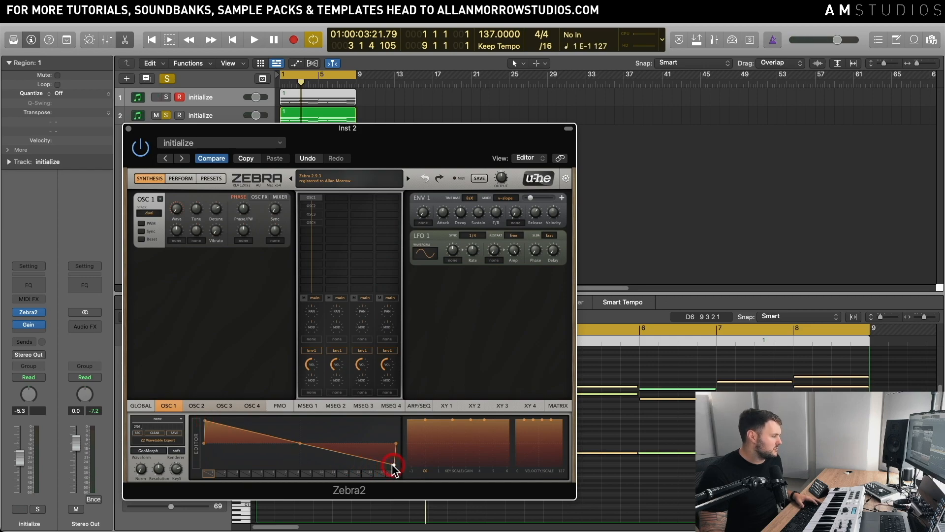
# - Repeat the comparison of OSC 1's waves 2 and 1 during playback, leaving wave 1 selected
pyautogui.press('space')
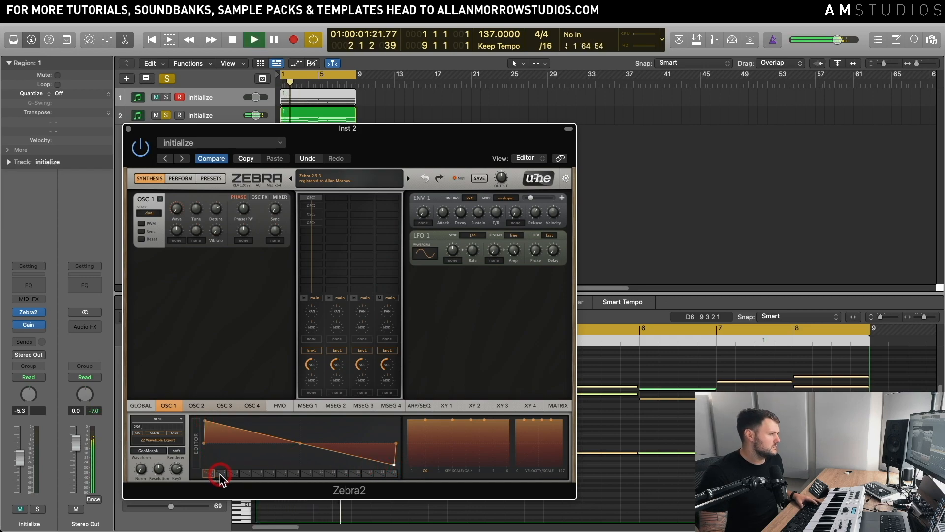
pyautogui.click(220, 474)
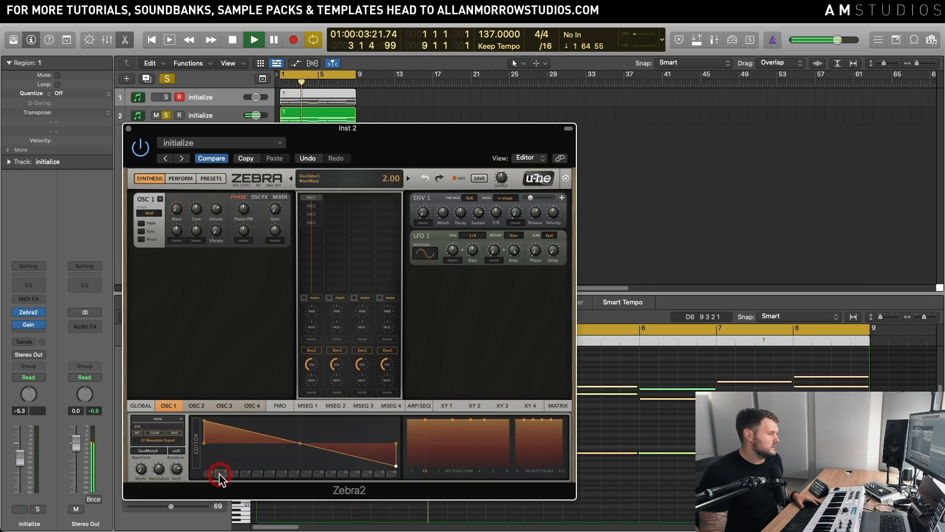
pyautogui.press('space')
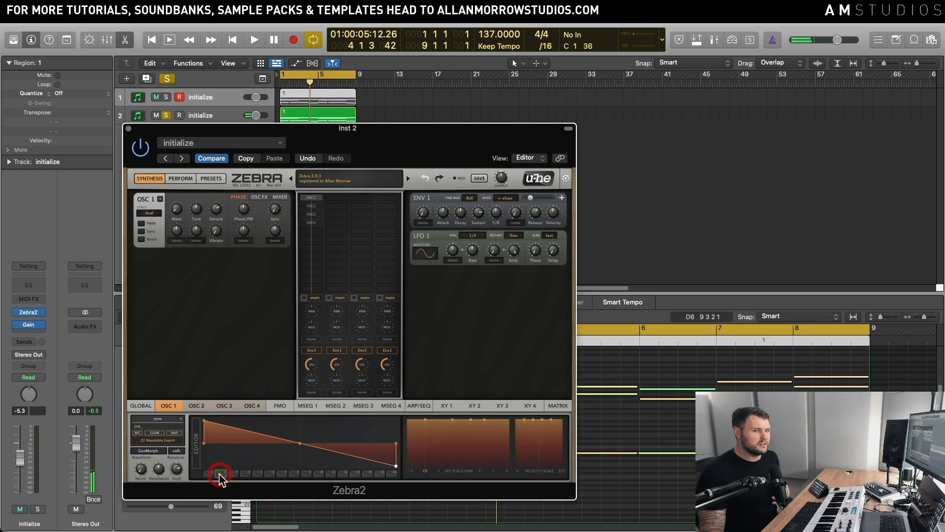
pyautogui.click(211, 474)
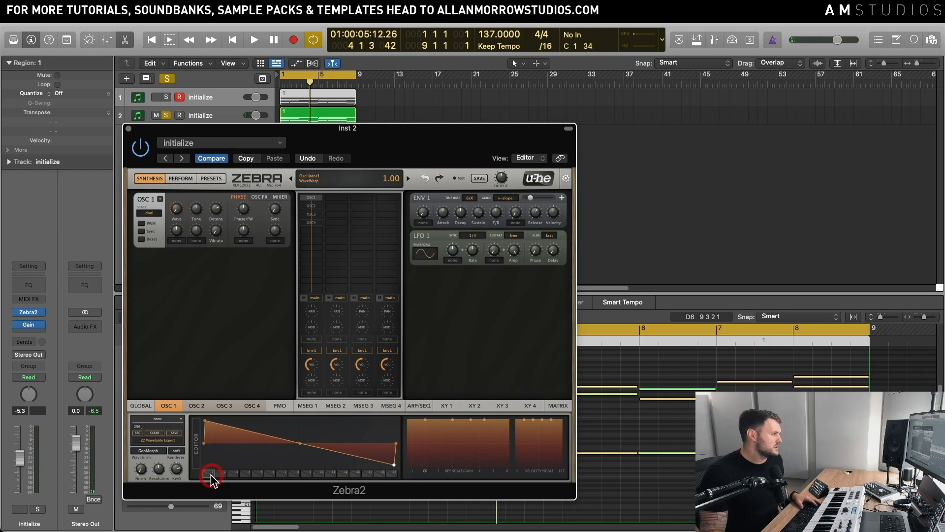
pyautogui.press('space')
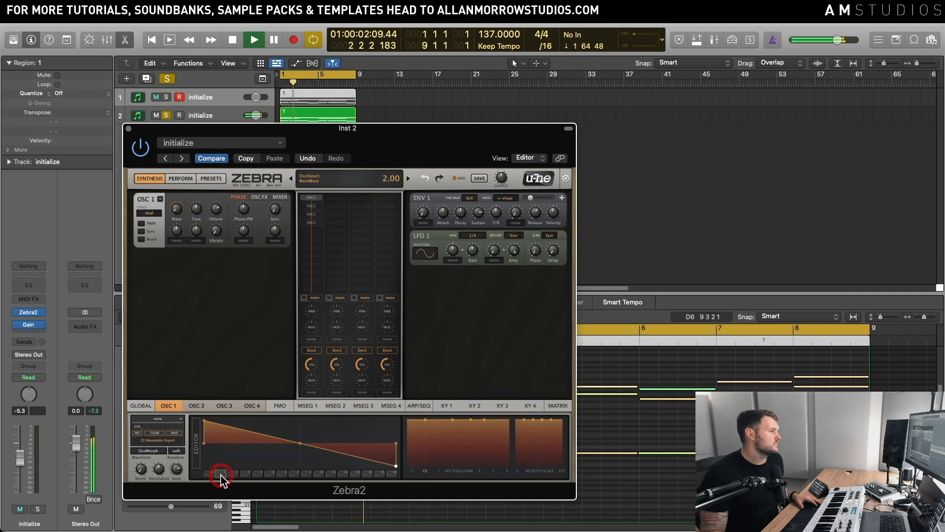
pyautogui.press('space')
pyautogui.click(211, 474)
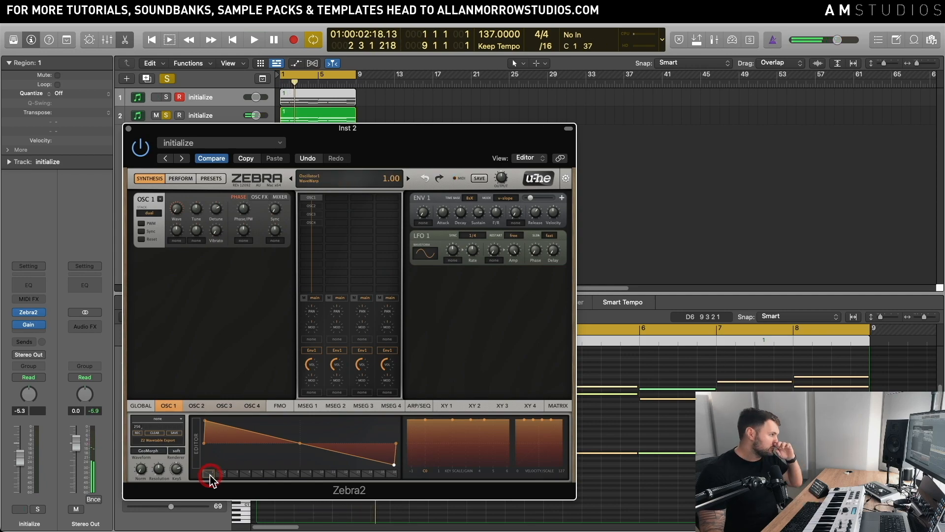
# - Reactivate OSC 2, OSC 3 and OSC 4 on the duplicate track
pyautogui.click(311, 205)
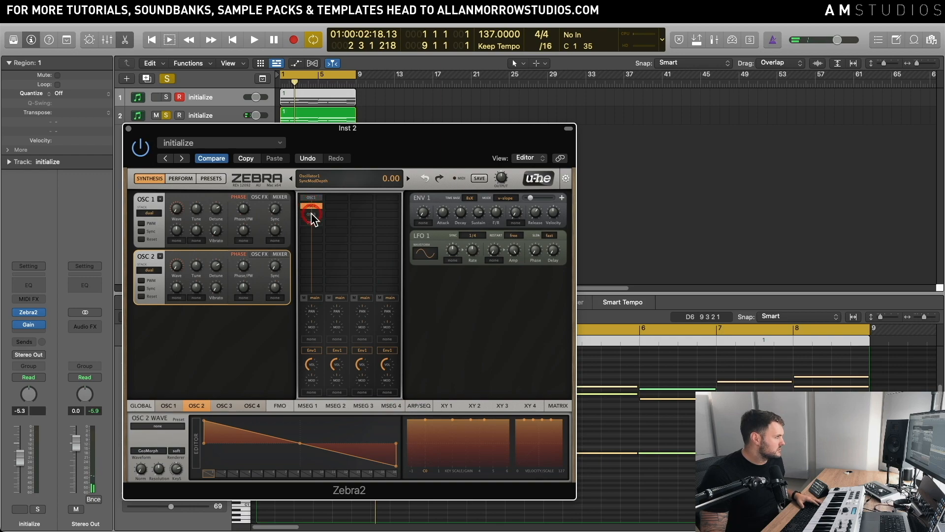
pyautogui.click(311, 214)
pyautogui.click(312, 223)
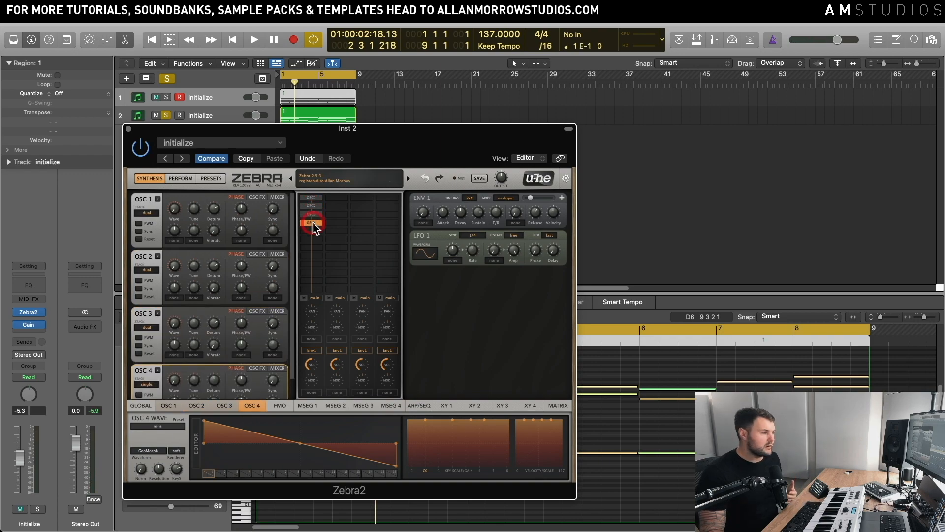
# - Switch off OSC 1, OSC 3 and OSC 4 to isolate OSC 2
pyautogui.click(312, 193)
pyautogui.click(314, 206)
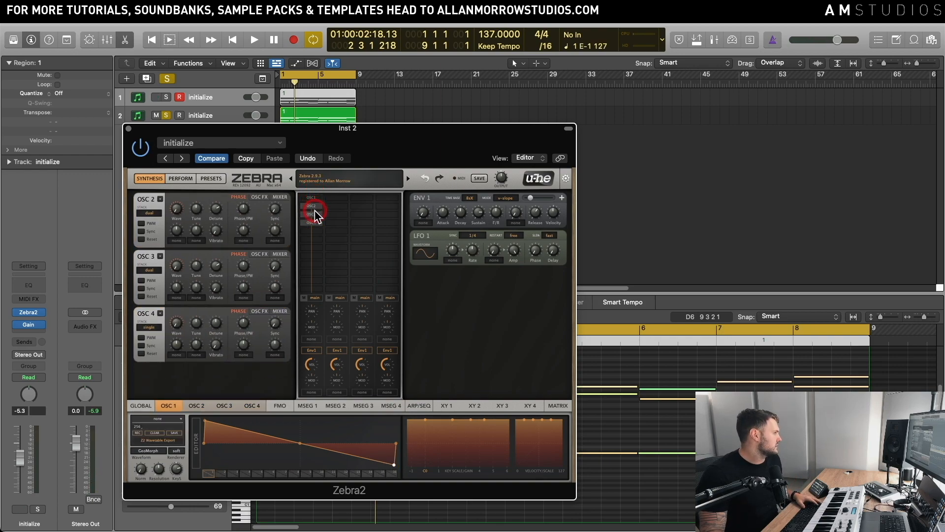
pyautogui.click(312, 215)
pyautogui.click(313, 223)
pyautogui.click(168, 330)
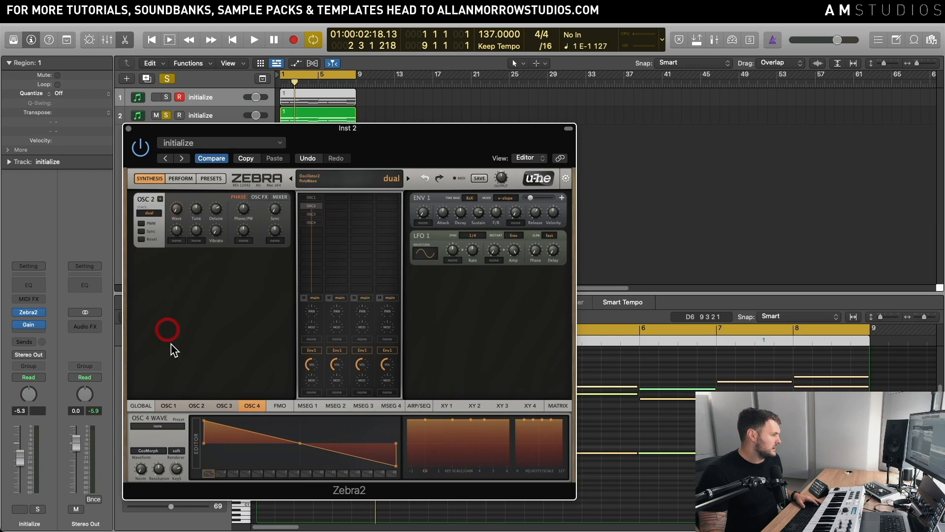
# - Bring up OSC 2's wave 1, smooth its upper starting point and shift that point slightly inward during playback
pyautogui.click(205, 404)
pyautogui.press('space')
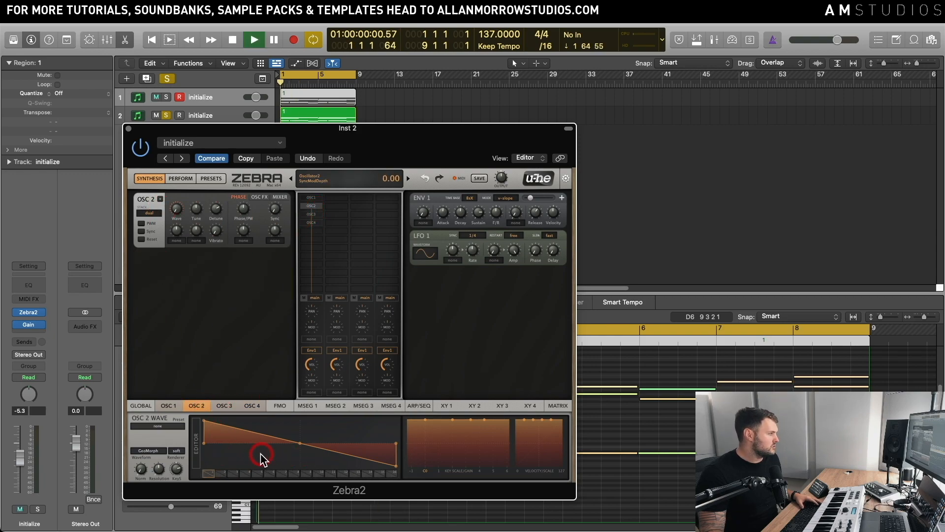
pyautogui.press('space')
pyautogui.click(205, 422)
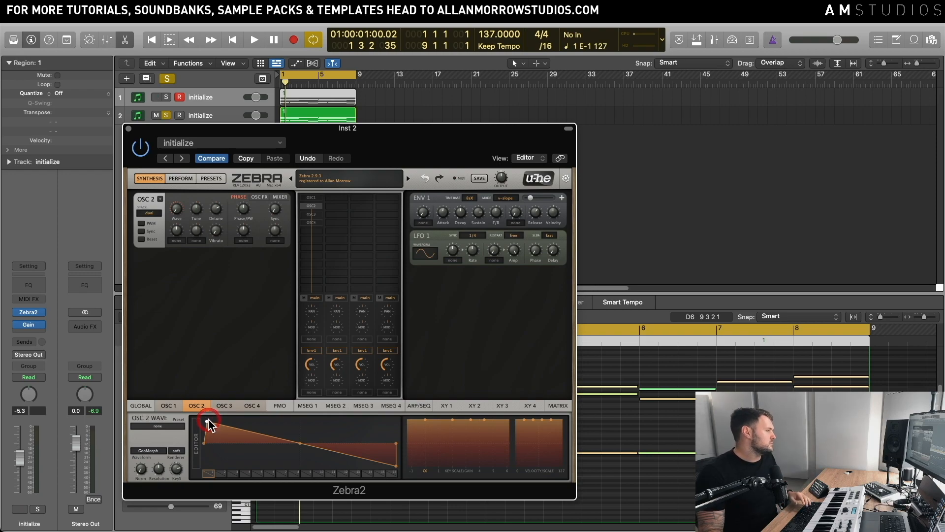
pyautogui.rightClick(207, 425)
pyautogui.click(212, 427)
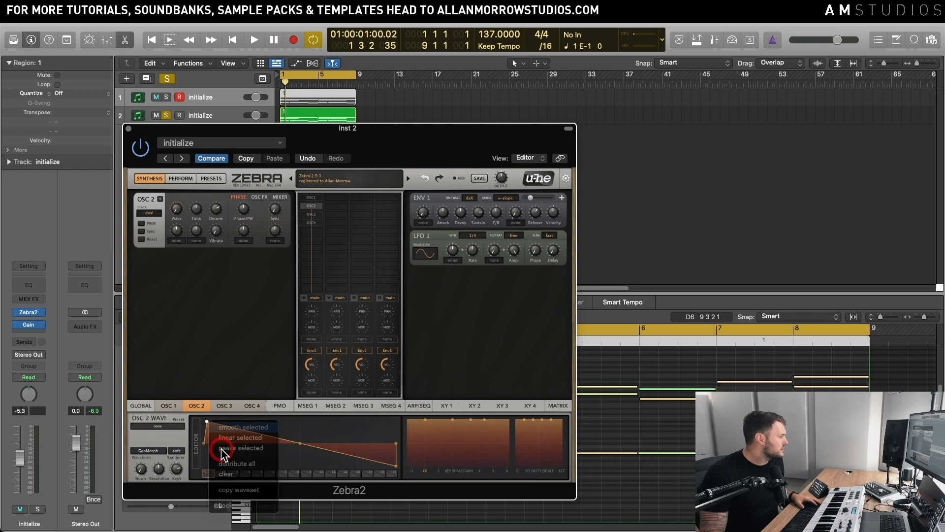
pyautogui.press('space')
pyautogui.moveTo(208, 422); pyautogui.dragTo(211, 420)
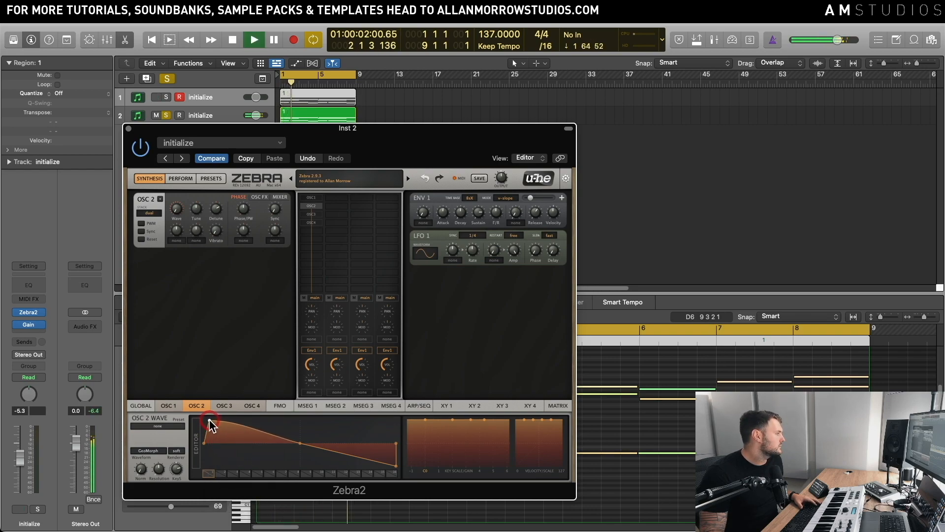
# - Smooth the lower end point of OSC 2's wave 1 and audition the curved waveform
pyautogui.press('space')
pyautogui.click(374, 471)
pyautogui.rightClick(396, 467)
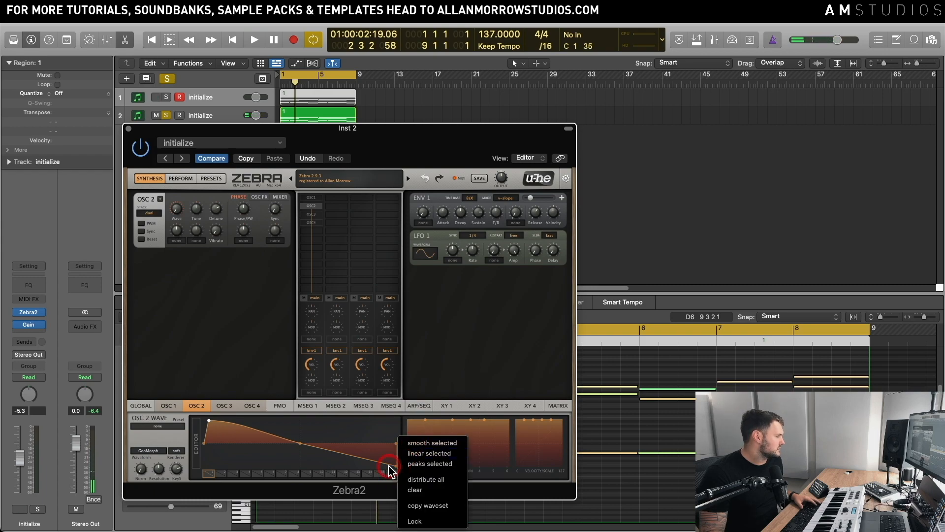
pyautogui.click(394, 467)
pyautogui.rightClick(395, 467)
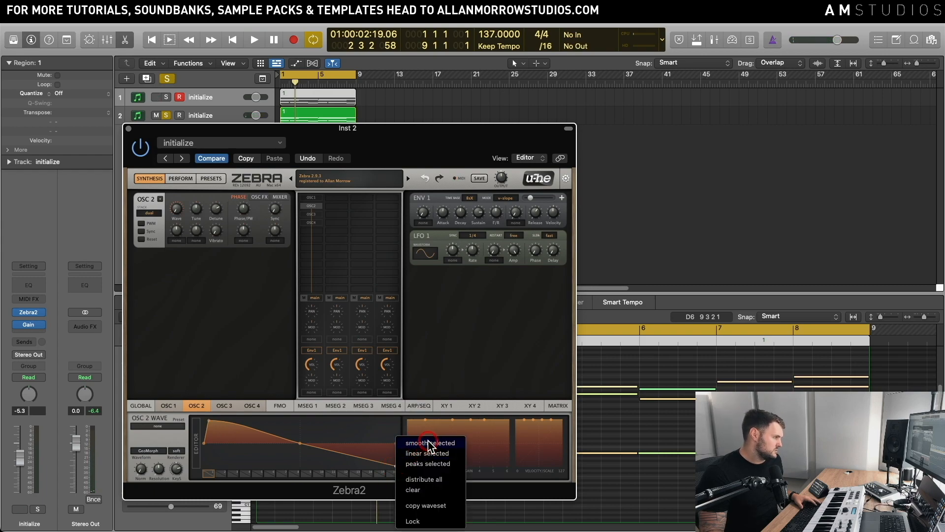
pyautogui.click(422, 442)
pyautogui.press('space')
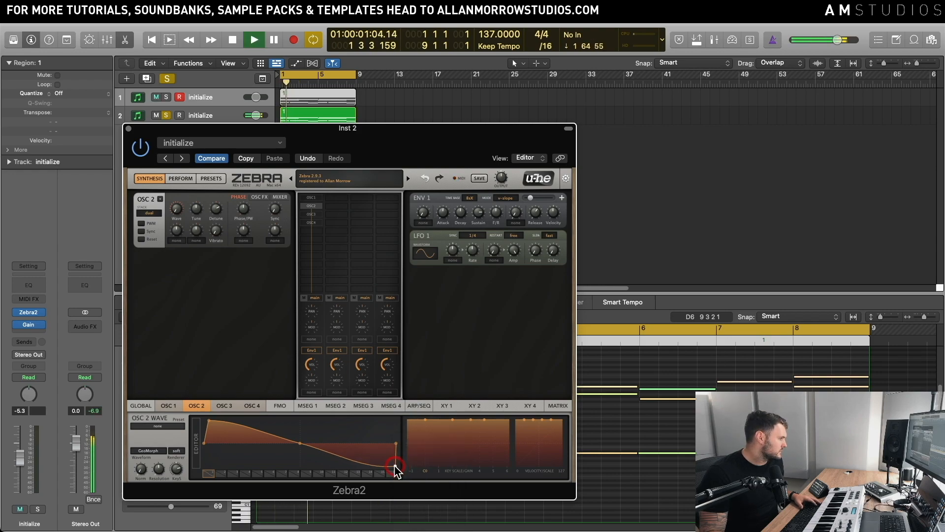
pyautogui.press('space')
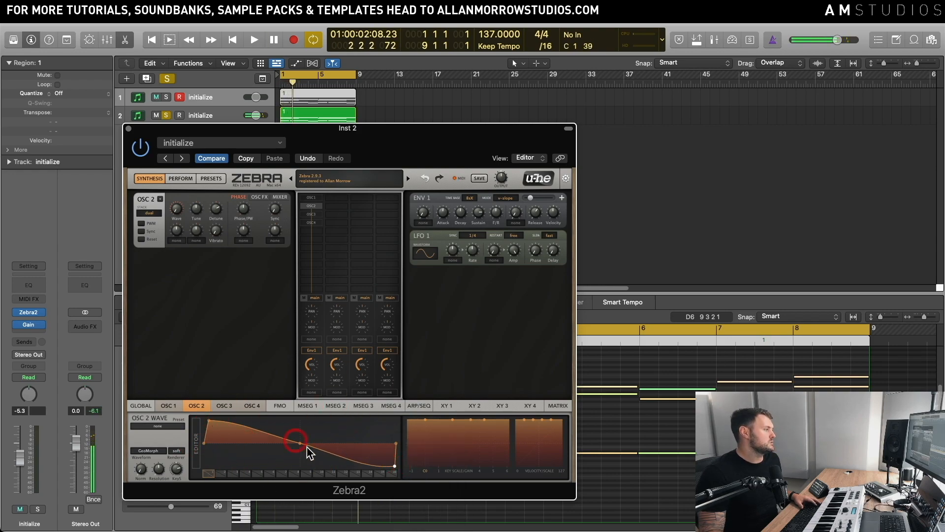
# - Compare OSC 2's unedited wave 2 with the edited wave 1 during playback, leaving wave 1 selected
pyautogui.click(223, 473)
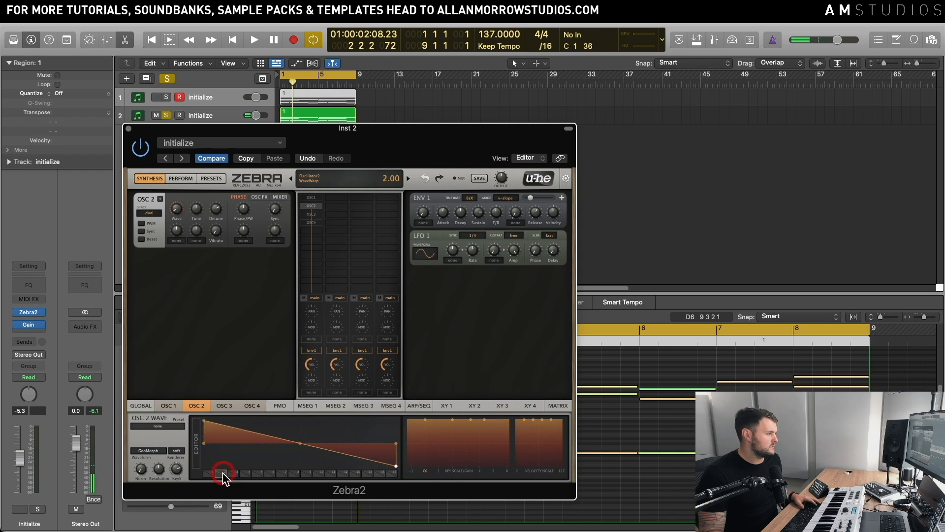
pyautogui.press('space')
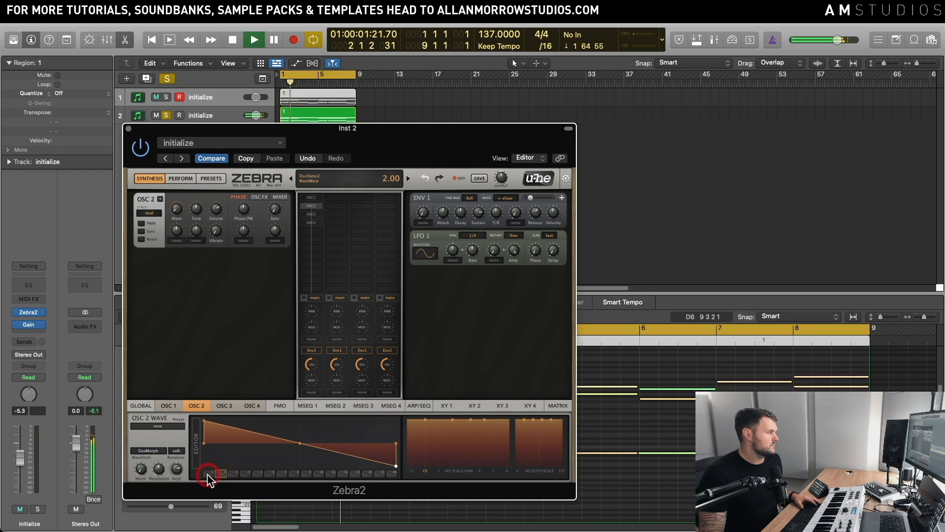
pyautogui.click(208, 473)
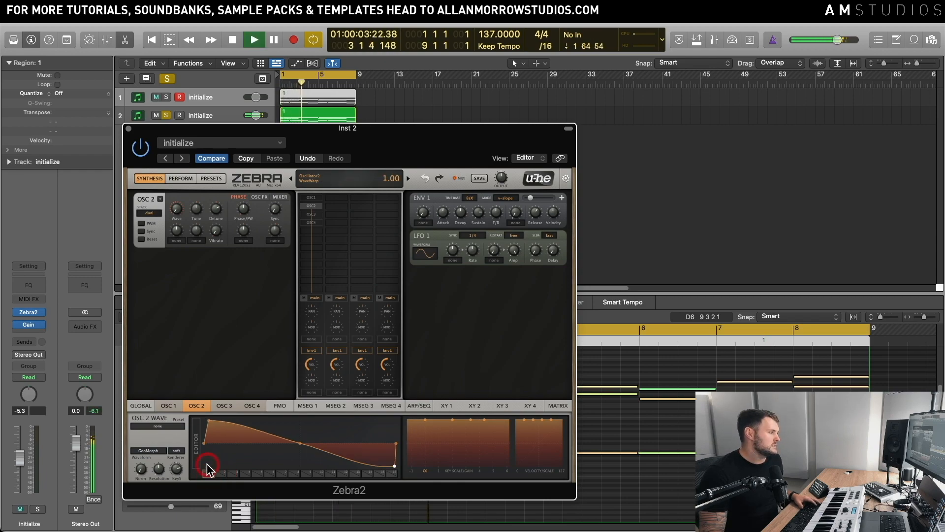
# - Shift the upper starting point of OSC 2's wave 1 slightly back toward the wave's start and audition the sound
pyautogui.click(205, 423)
pyautogui.press('space')
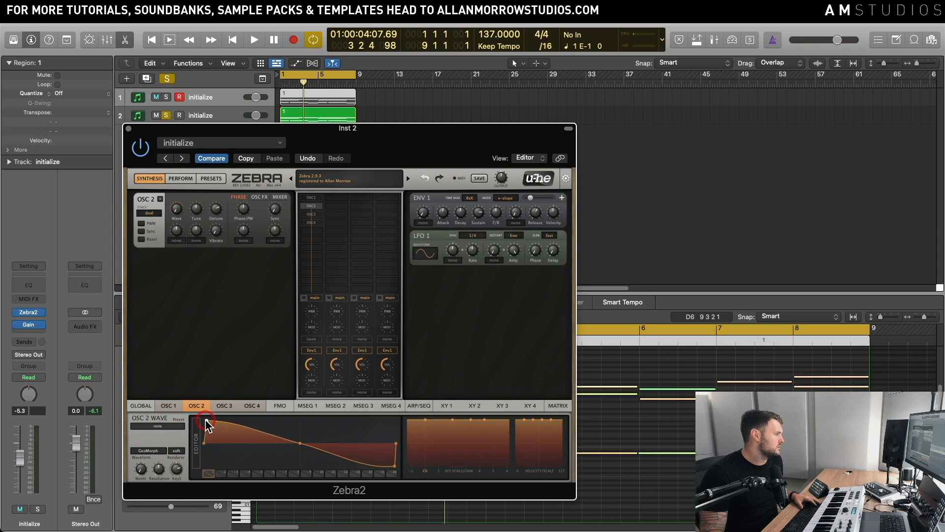
pyautogui.press('space')
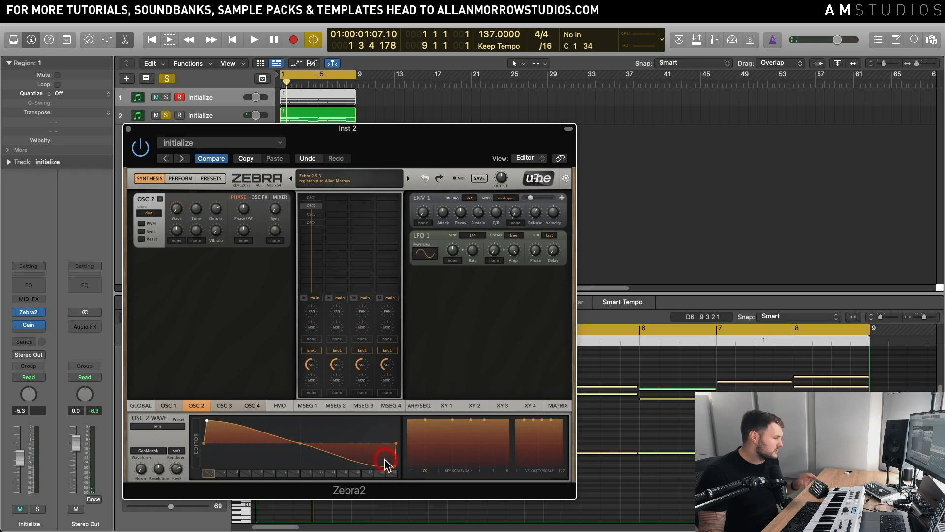
pyautogui.press('space')
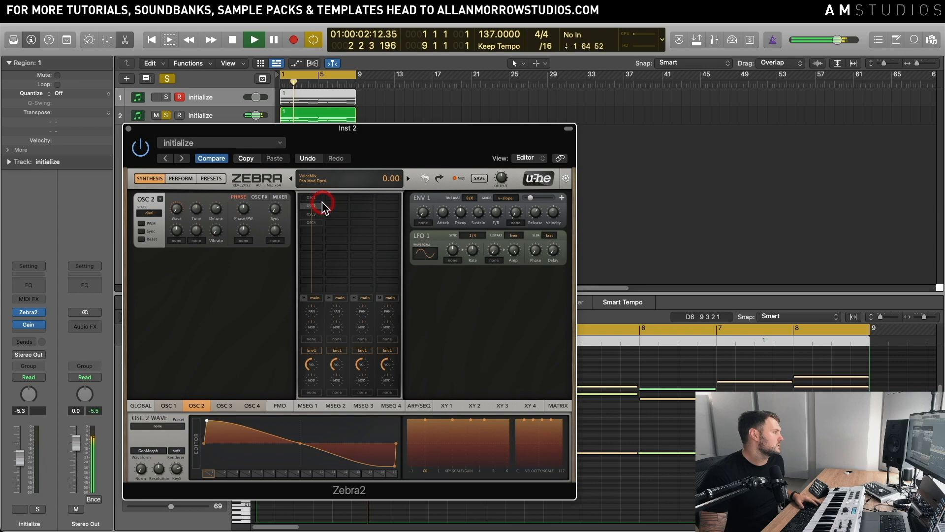
pyautogui.press('space')
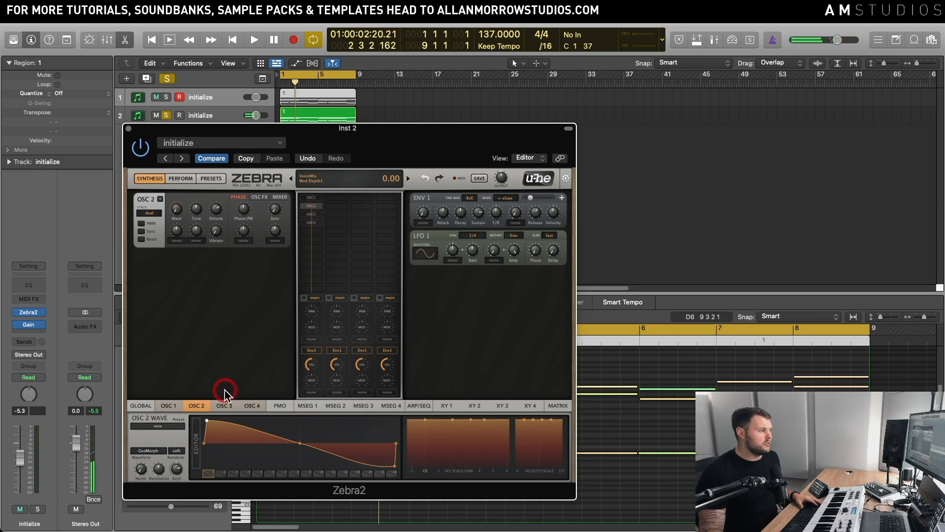
# - Reactivate OSC 1, OSC 3 and OSC 4 during playback and move the Zebra2 window slightly aside
pyautogui.click(316, 198)
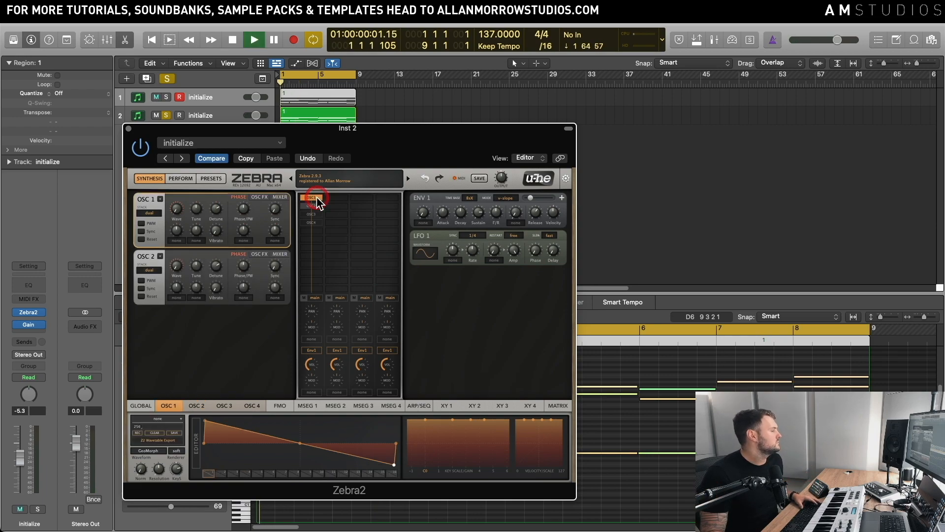
pyautogui.press('space')
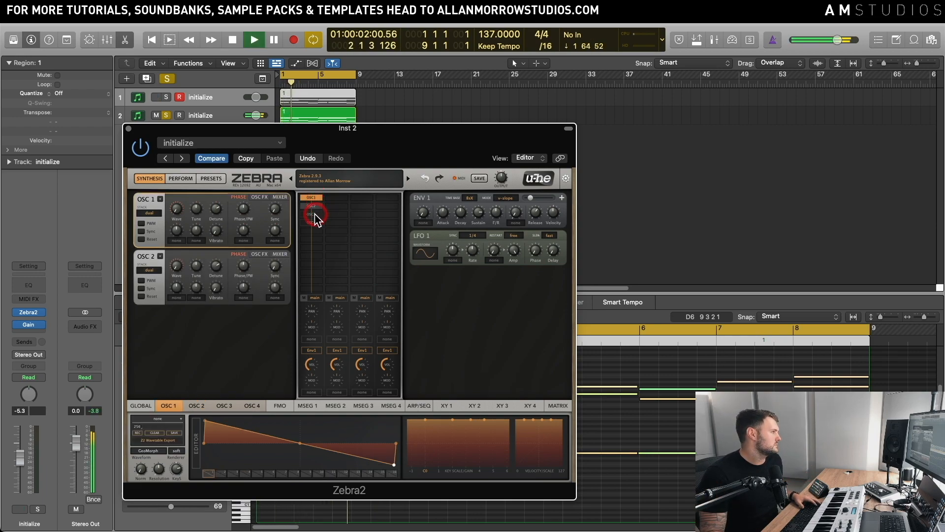
pyautogui.click(314, 215)
pyautogui.click(313, 222)
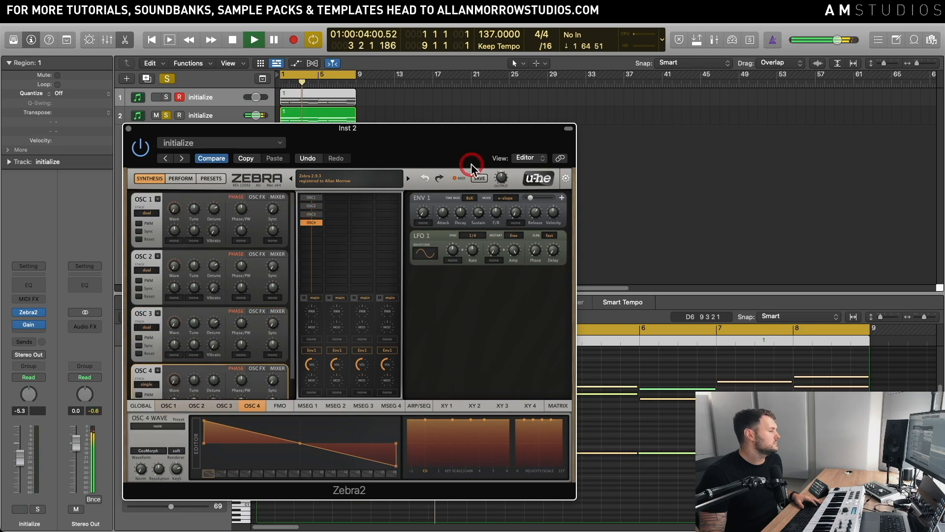
pyautogui.moveTo(435, 131); pyautogui.dragTo(464, 129)
# - Switch off OSC 1, OSC 2 and OSC 4 to isolate OSC 3
pyautogui.click(343, 202)
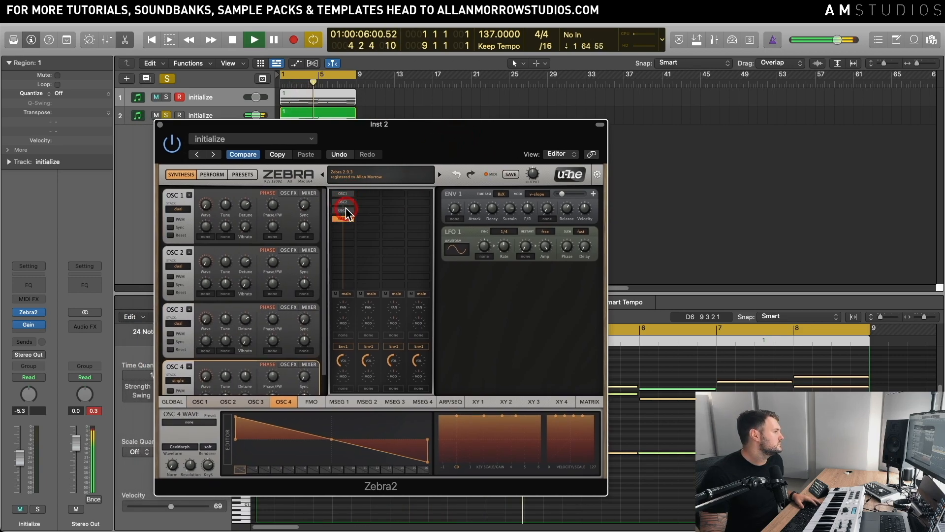
pyautogui.click(345, 210)
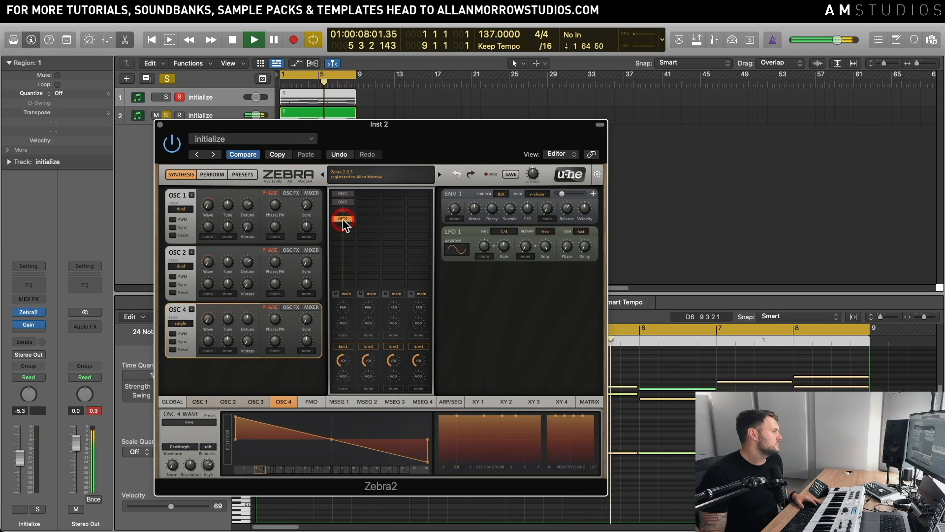
pyautogui.click(343, 218)
pyautogui.press('space')
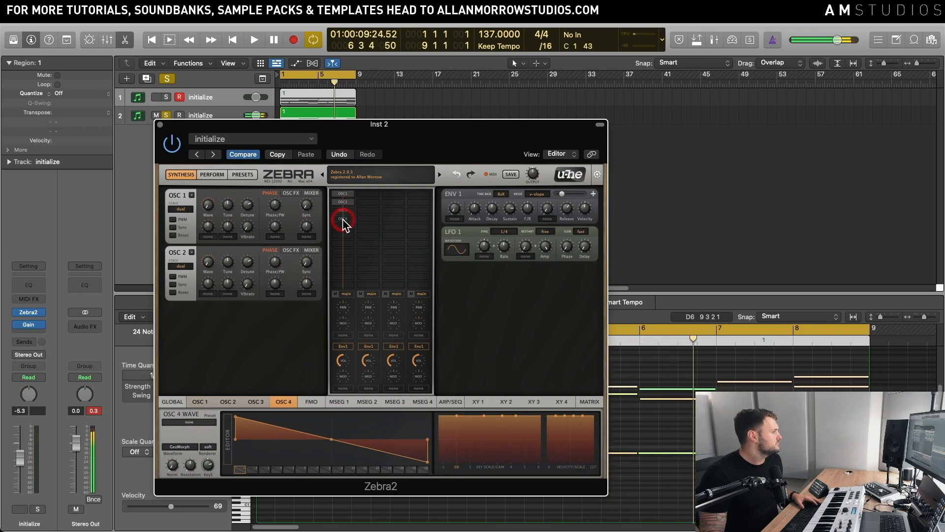
pyautogui.click(345, 211)
pyautogui.click(261, 394)
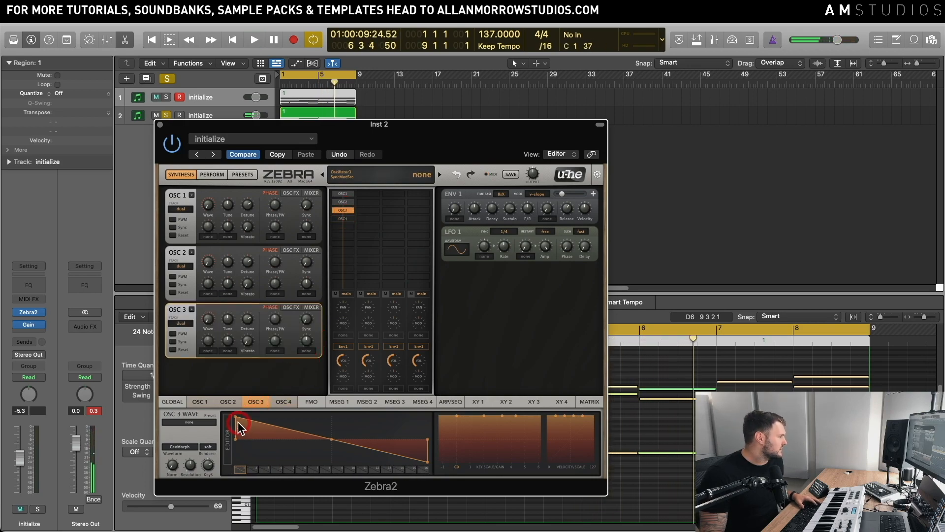
pyautogui.doubleClick(352, 200)
pyautogui.doubleClick(351, 194)
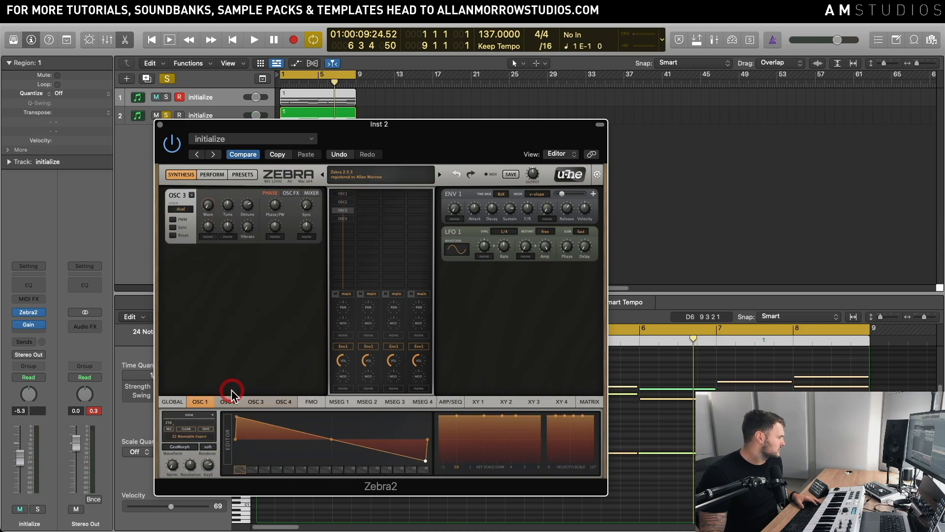
# - Shift the upper starting point and lower end point of OSC 3's wave slightly inward while auditioning it
pyautogui.click(254, 399)
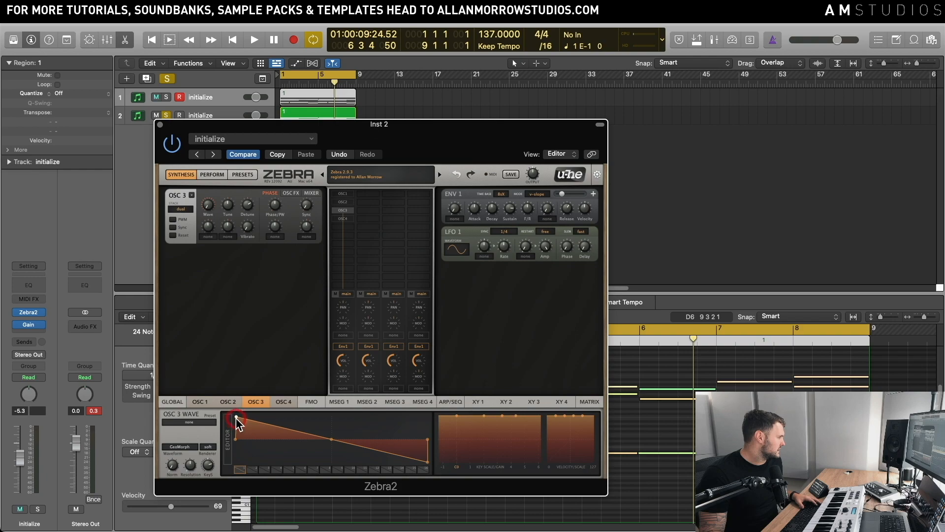
pyautogui.press('space')
pyautogui.click(430, 460)
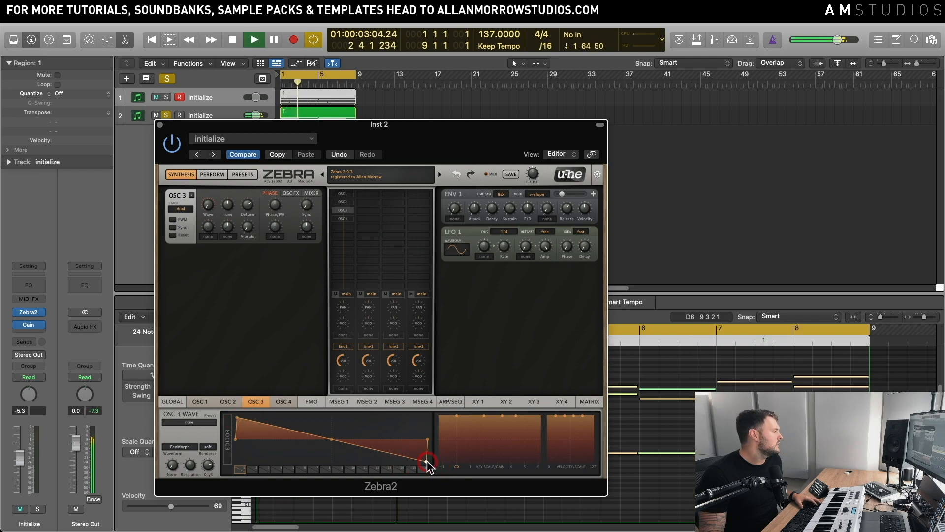
pyautogui.click(371, 155)
pyautogui.press('space')
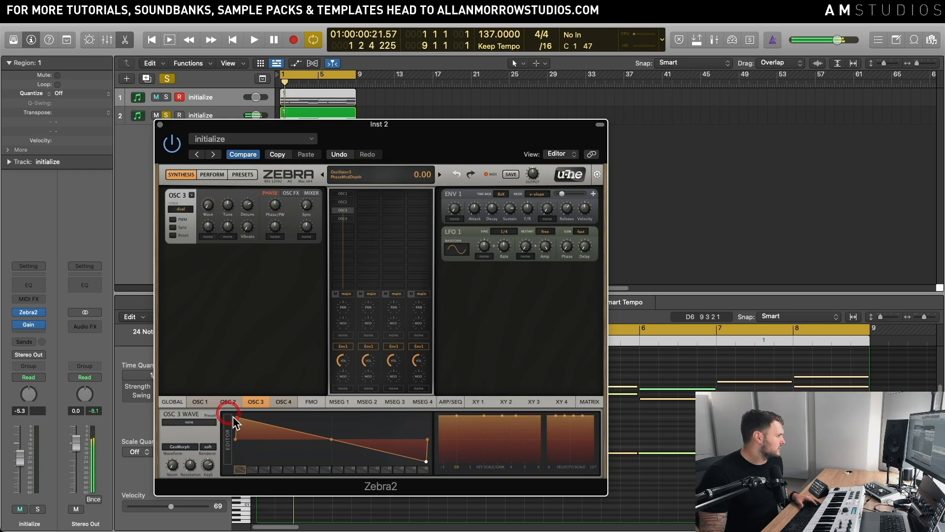
# - Switch off OSC 3 and reactivate OSC 4 to isolate it
pyautogui.click(284, 401)
pyautogui.click(345, 261)
pyautogui.click(344, 216)
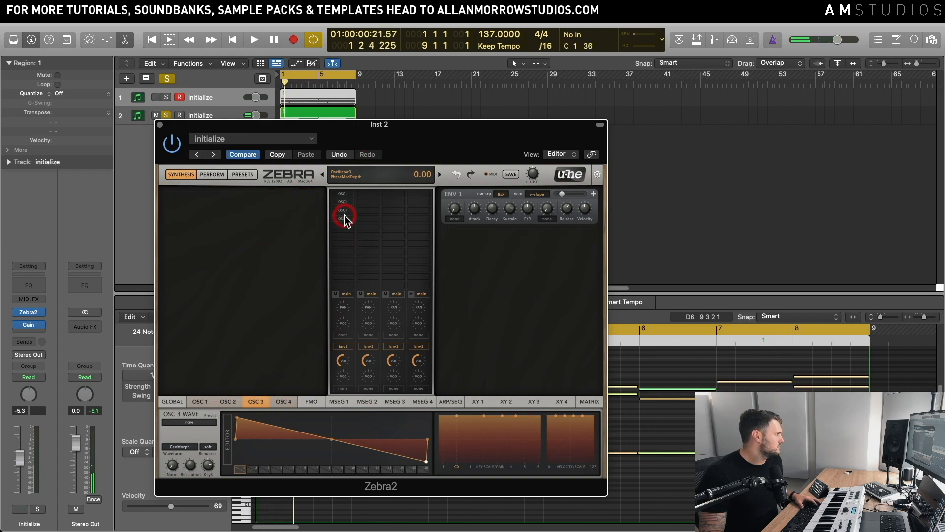
pyautogui.click(344, 218)
pyautogui.click(224, 293)
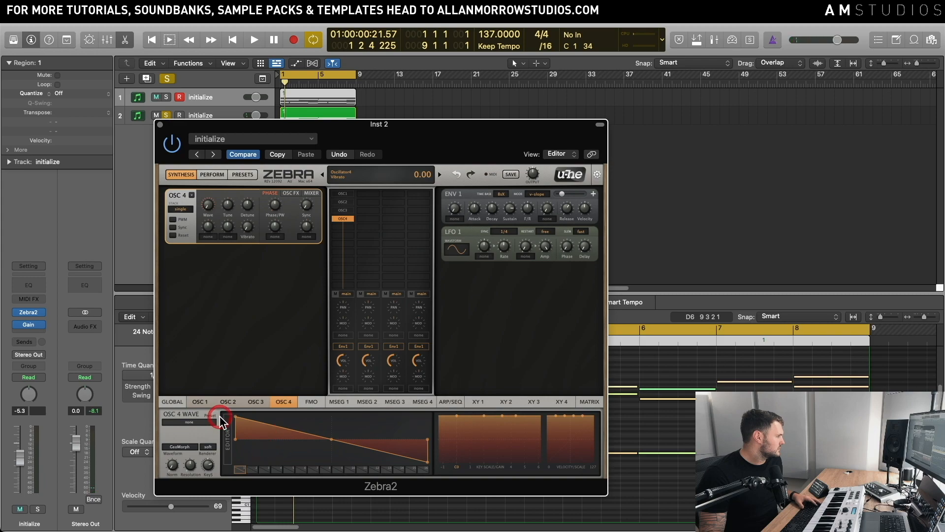
# - Shift the upper starting point and lower end point of OSC 4's wave slightly inward during playback
pyautogui.press('space')
pyautogui.click(235, 417)
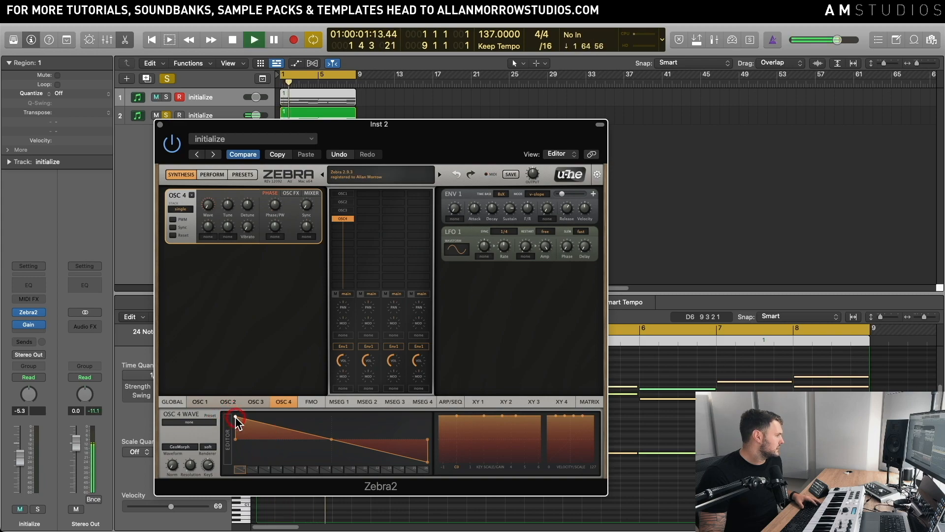
pyautogui.click(416, 465)
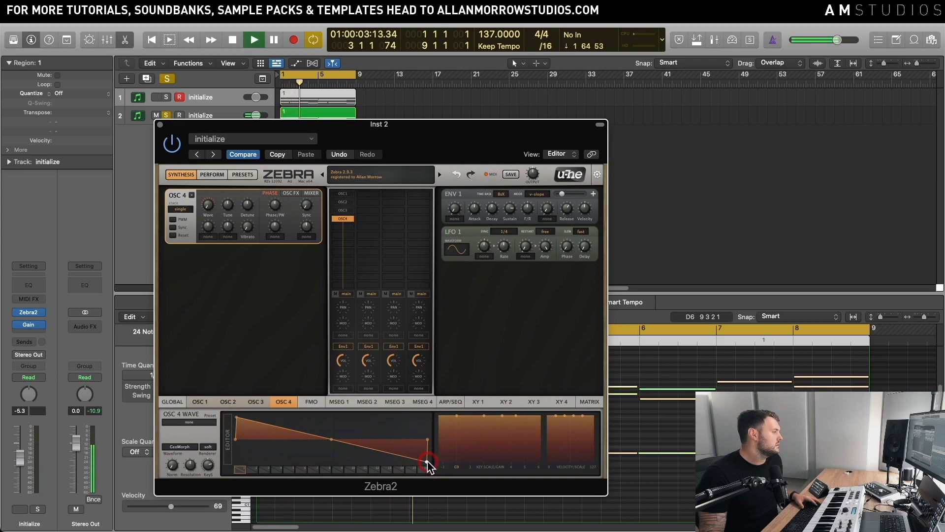
pyautogui.press('space')
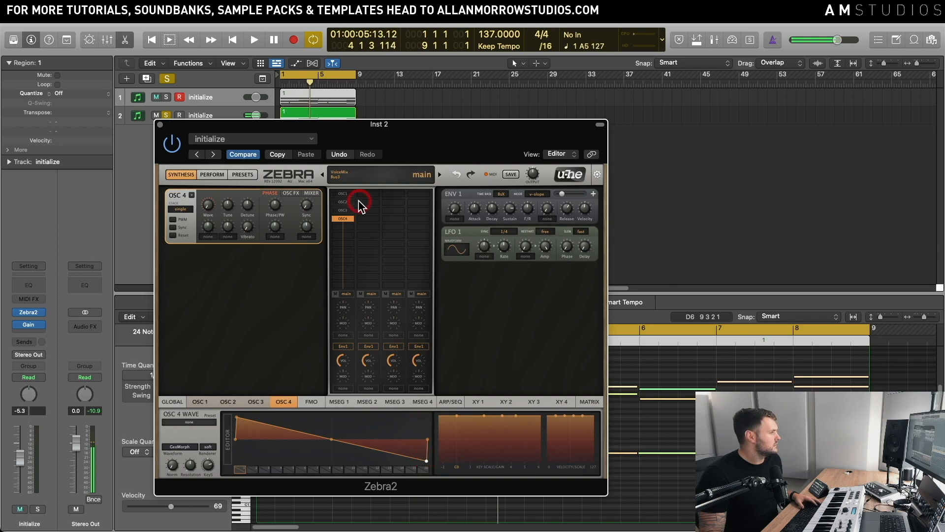
# - Reactivate OSC 3, OSC 2 and OSC 1 and audition all four oscillators together
pyautogui.click(343, 208)
pyautogui.click(344, 199)
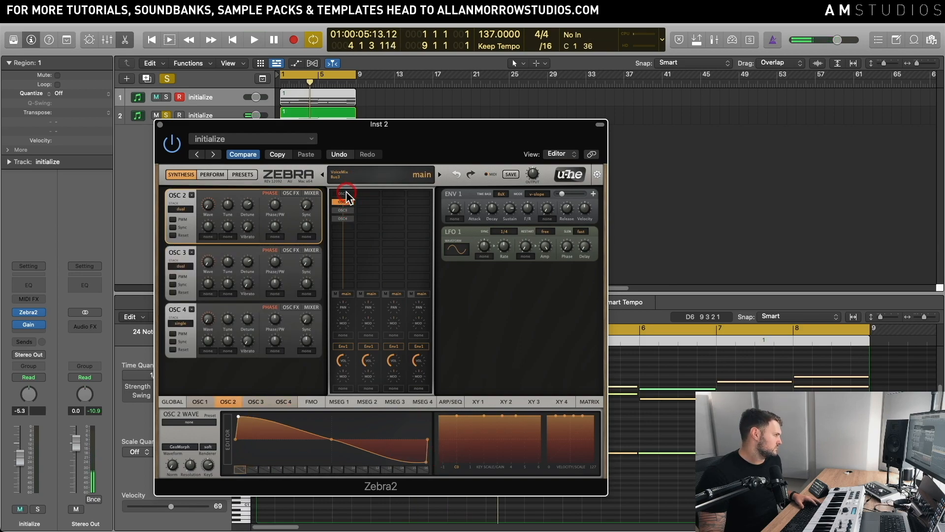
pyautogui.click(346, 192)
pyautogui.press('space')
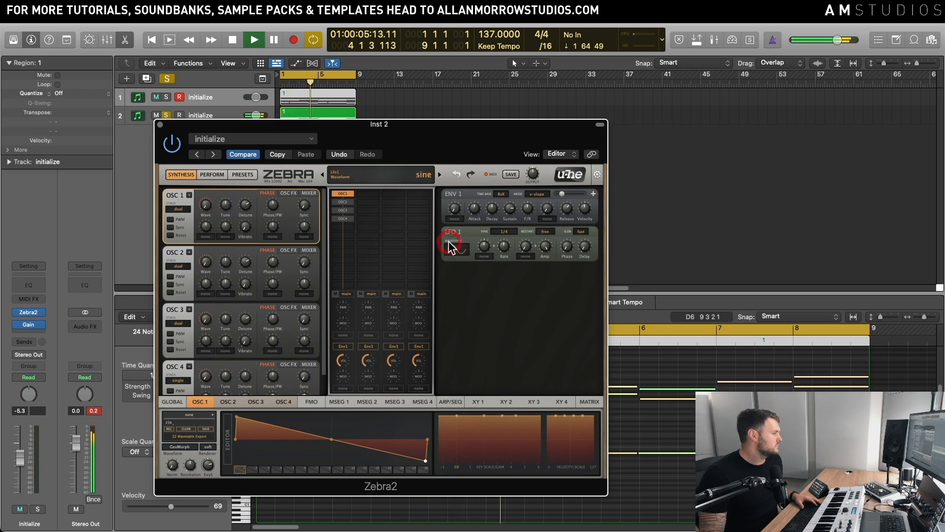
pyautogui.press('space')
# - Move the Zebra2 window clear of the track list and duplicate track 2 with its settings as a third track
pyautogui.moveTo(347, 140); pyautogui.dragTo(464, 136)
pyautogui.click(233, 118)
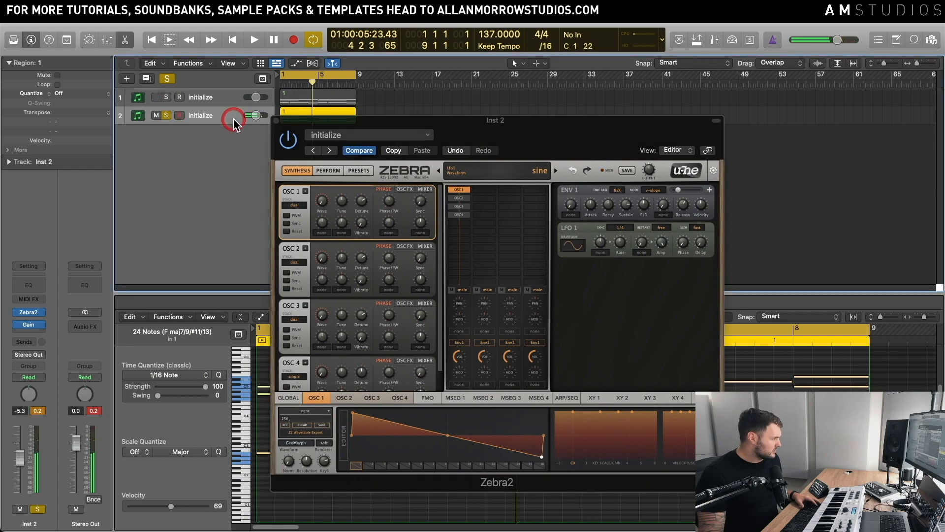
pyautogui.press('super+d')
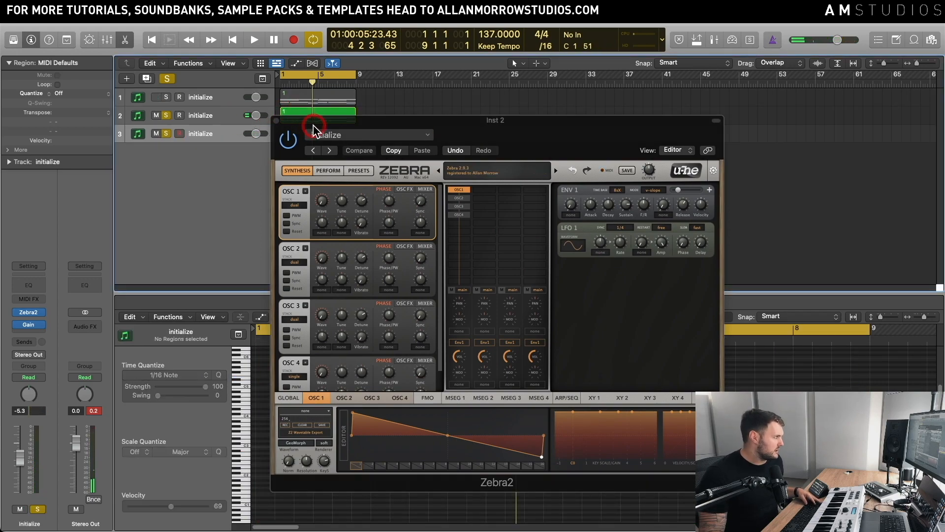
# - Uncover the track list and open the Zebra2 instance of the duplicated third track next to the Inst 2 window
pyautogui.moveTo(315, 126)
pyautogui.mouseDown()
pyautogui.moveTo(378, 124)
pyautogui.moveTo(293, 127)
pyautogui.moveTo(325, 141)
pyautogui.mouseUp()
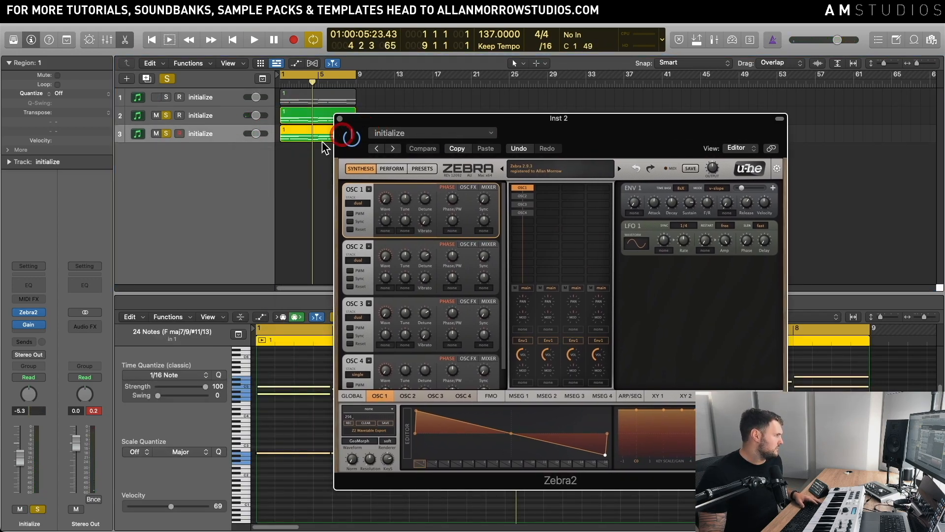
pyautogui.click(39, 326)
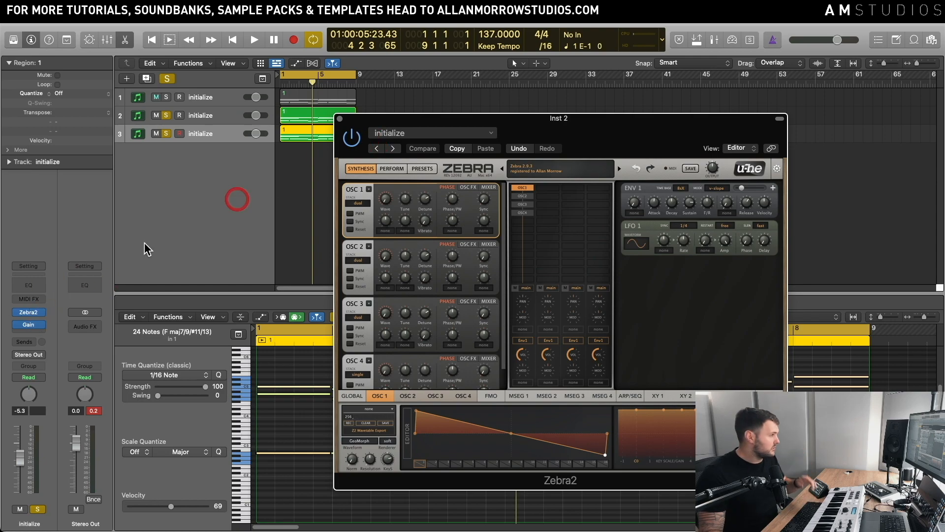
pyautogui.click(29, 318)
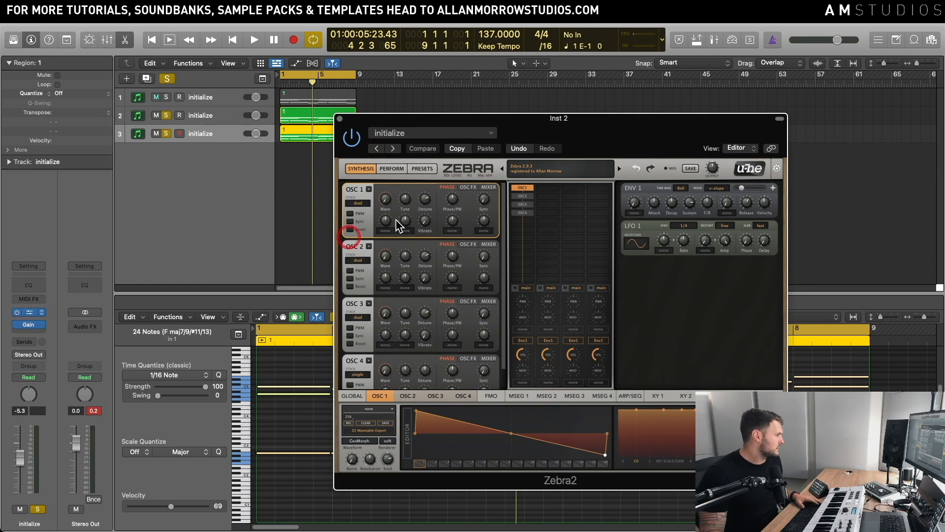
pyautogui.moveTo(484, 145); pyautogui.dragTo(344, 147)
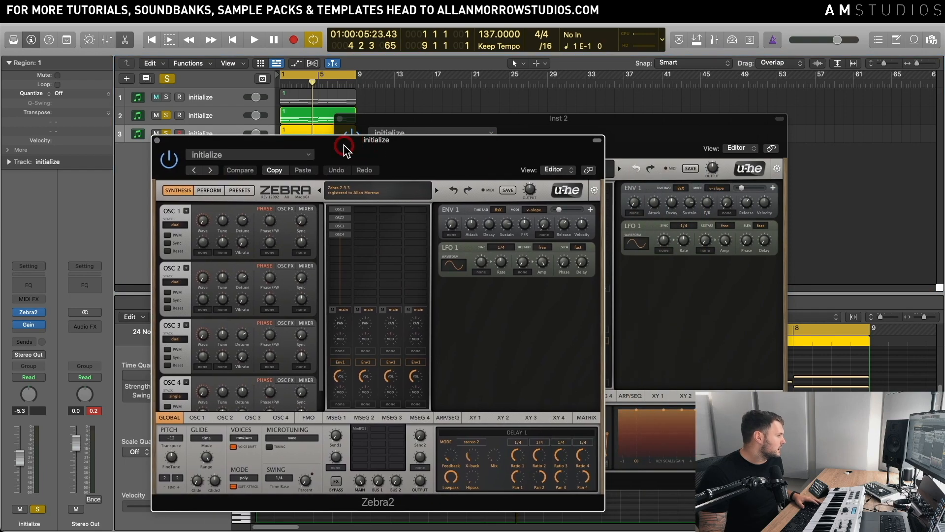
# - Switch OSC 1, OSC 2, OSC 3 and OSC 4 of the third track's Zebra2 to the second wave slot, WaveWarp 2.00
pyautogui.click(201, 417)
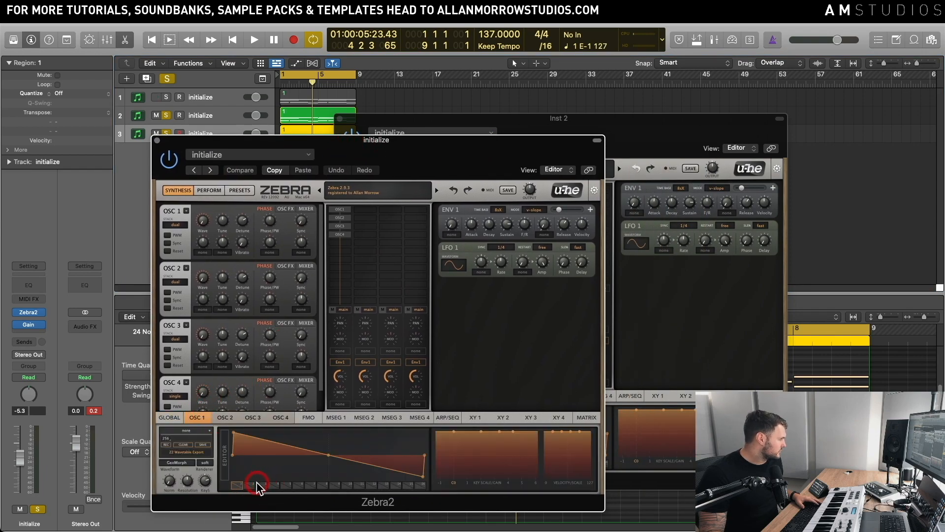
pyautogui.moveTo(256, 487); pyautogui.dragTo(250, 487)
pyautogui.click(228, 418)
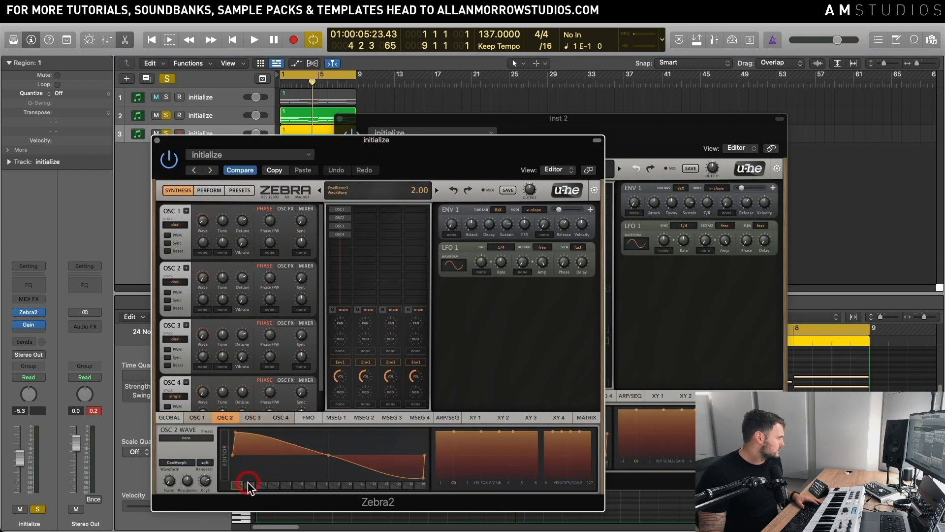
pyautogui.click(249, 488)
pyautogui.click(252, 418)
pyautogui.click(252, 486)
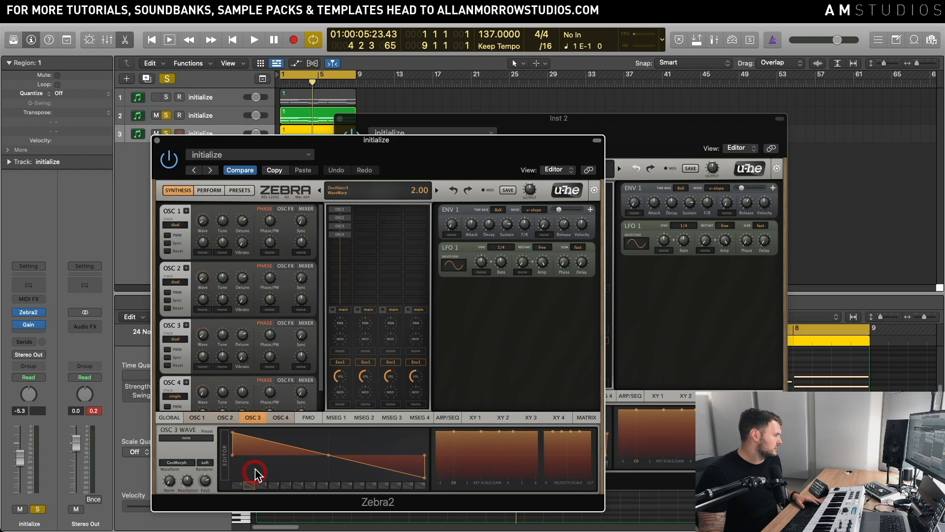
pyautogui.click(278, 417)
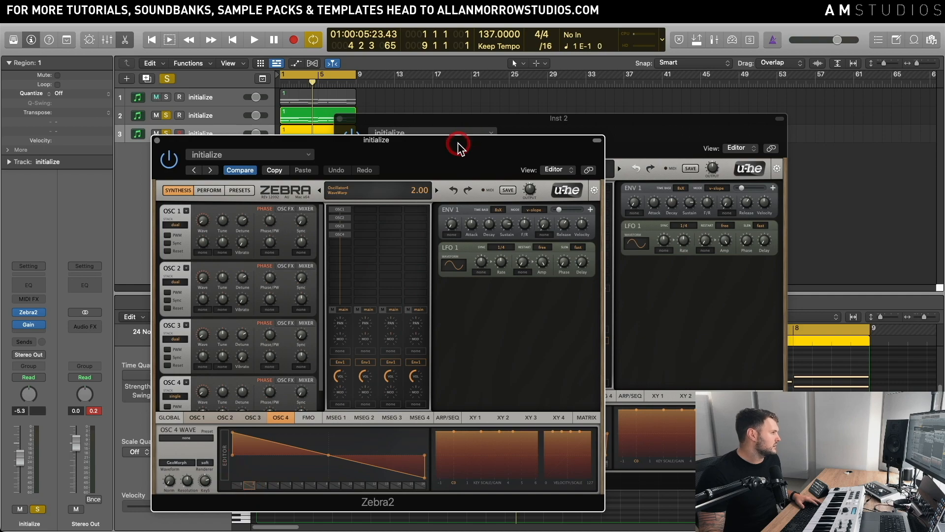
# - Close the Inst 2 Zebra2 window and rename track 3 as "Harsher Saw"
pyautogui.moveTo(458, 147); pyautogui.dragTo(397, 167)
pyautogui.moveTo(430, 119); pyautogui.dragTo(436, 111)
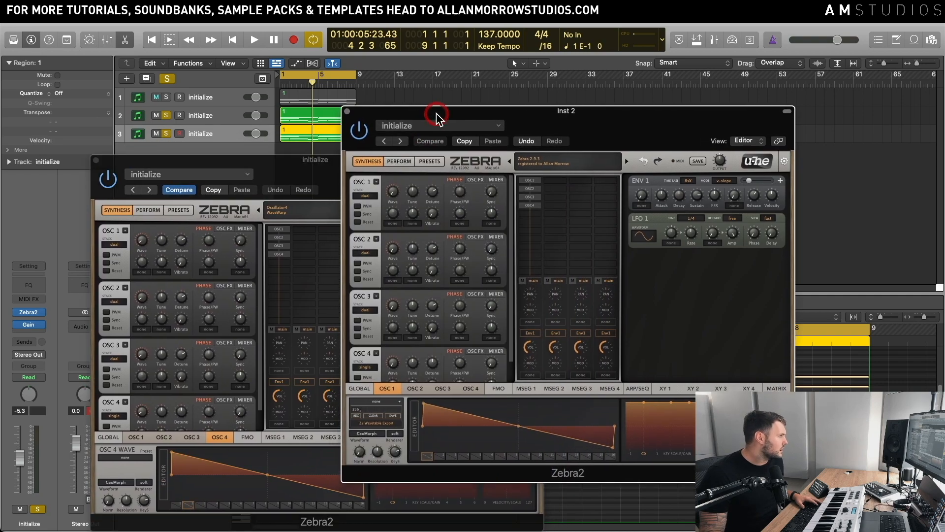
pyautogui.click(347, 112)
pyautogui.moveTo(279, 162); pyautogui.dragTo(297, 163)
pyautogui.click(207, 134)
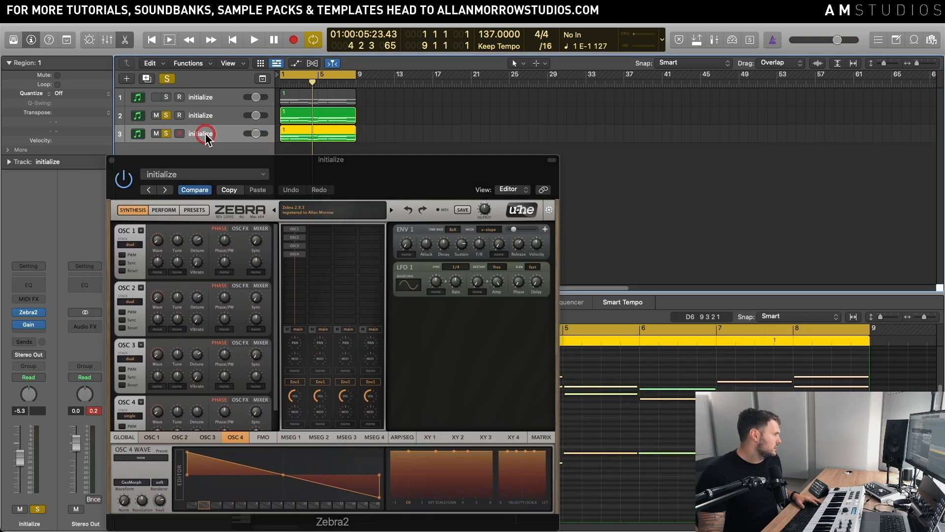
pyautogui.doubleClick(205, 134)
pyautogui.write('Har')
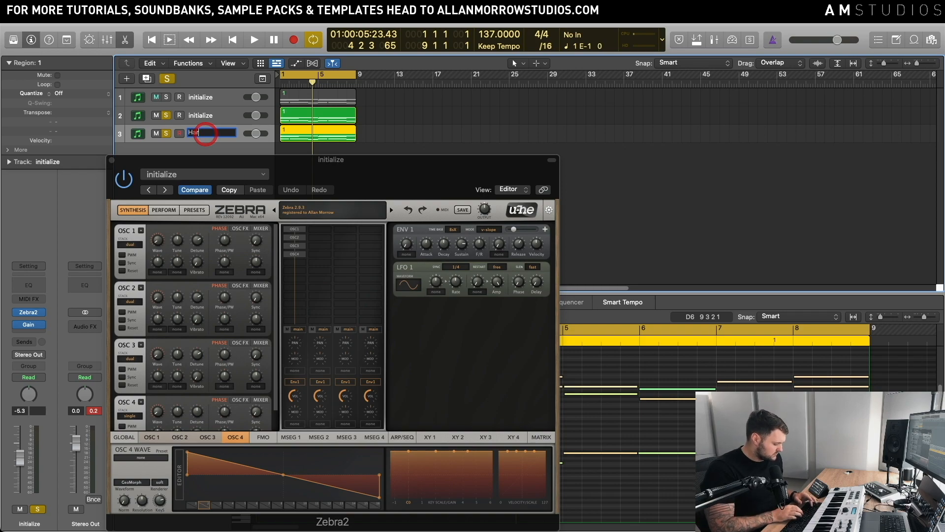
pyautogui.write('sher')
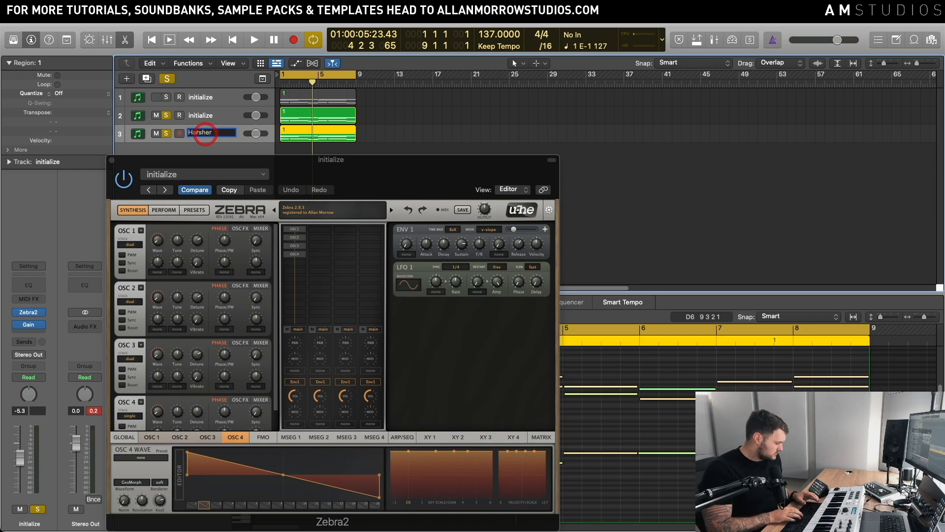
pyautogui.write(' Saw')
pyautogui.press('Return')
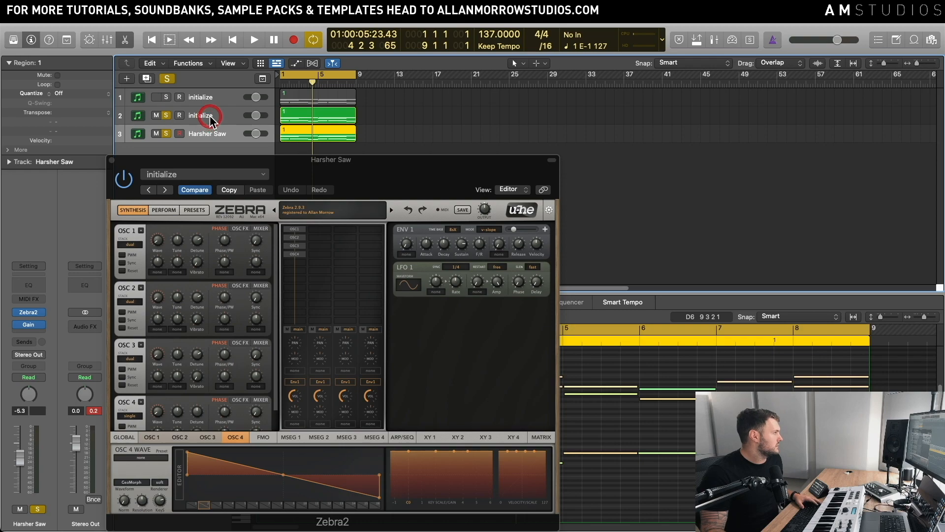
# - Rename track 2 as "Rounded one"
pyautogui.doubleClick(206, 116)
pyautogui.write('Round')
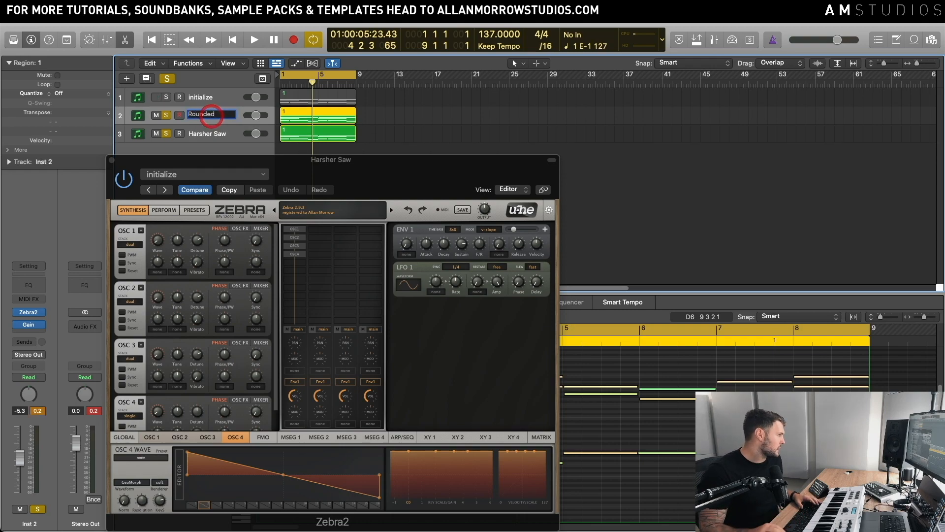
pyautogui.write('ed one')
pyautogui.press('Return')
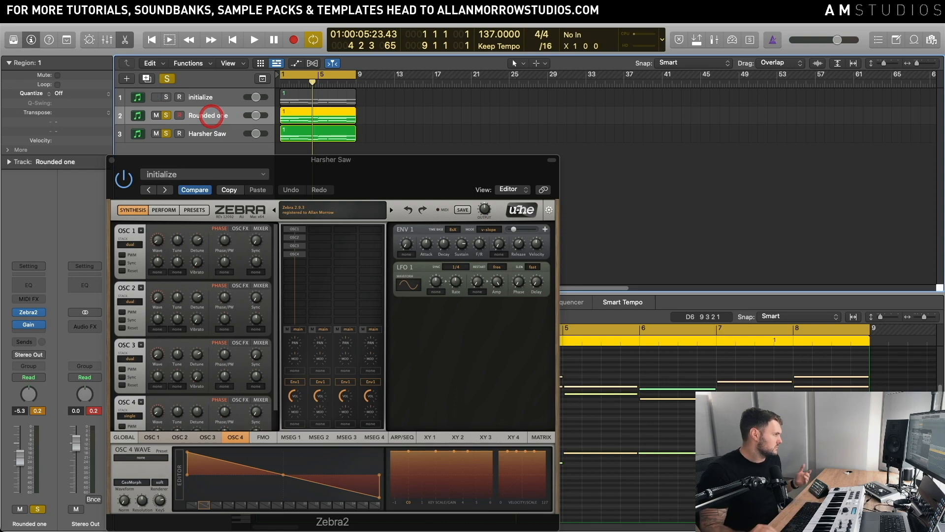
# - Play the chords while soloing Rounded one and Harsher Saw in turn to compare their sounds
pyautogui.click(156, 133)
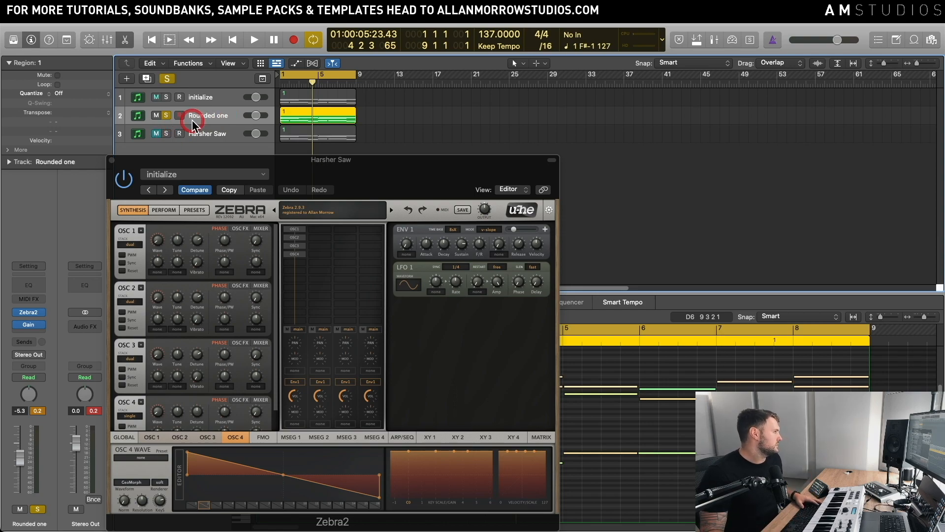
pyautogui.press('space')
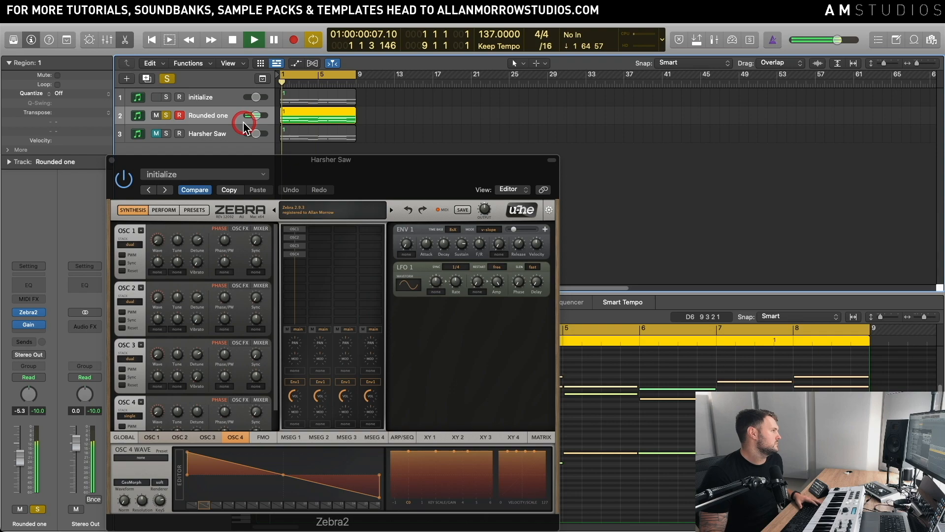
pyautogui.click(167, 133)
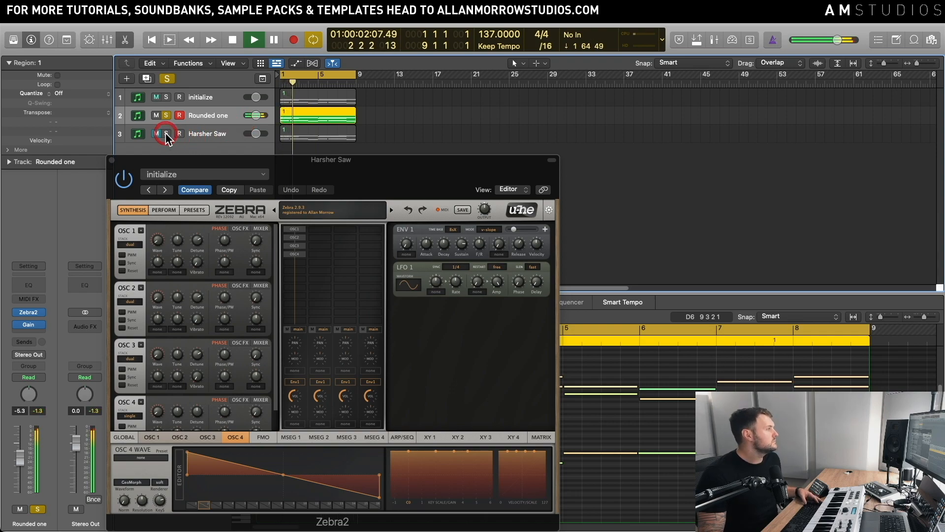
pyautogui.keyDown('alt'); pyautogui.click(166, 133); pyautogui.keyUp('alt')
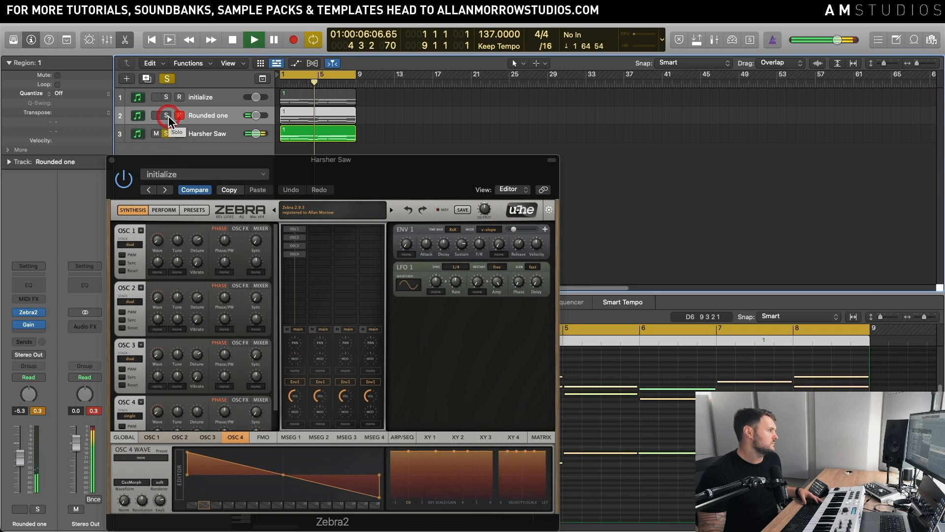
pyautogui.keyDown('alt'); pyautogui.click(168, 117); pyautogui.keyUp('alt')
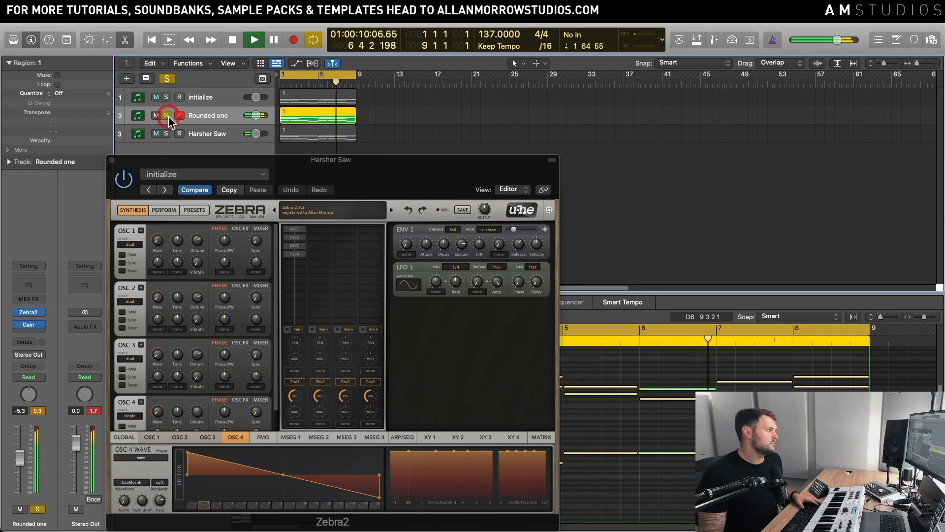
pyautogui.keyDown('alt'); pyautogui.click(166, 134); pyautogui.keyUp('alt')
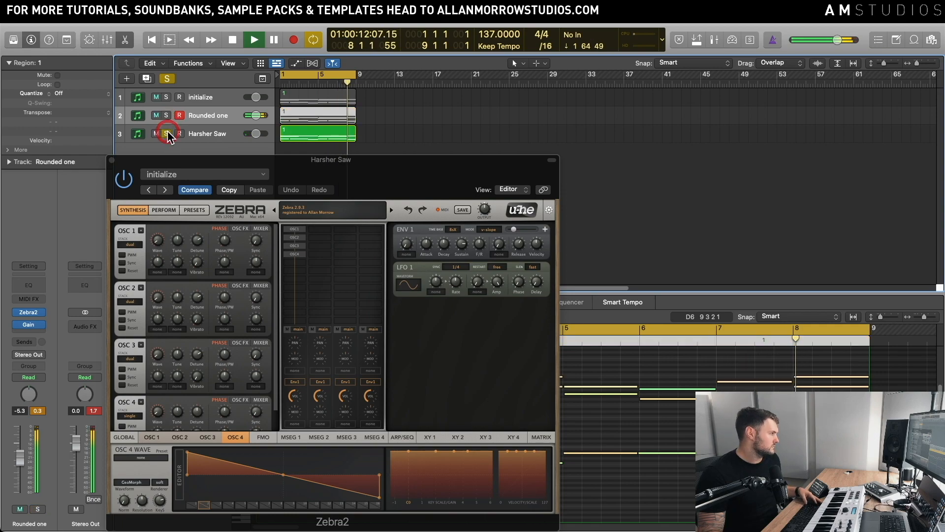
pyautogui.press('space')
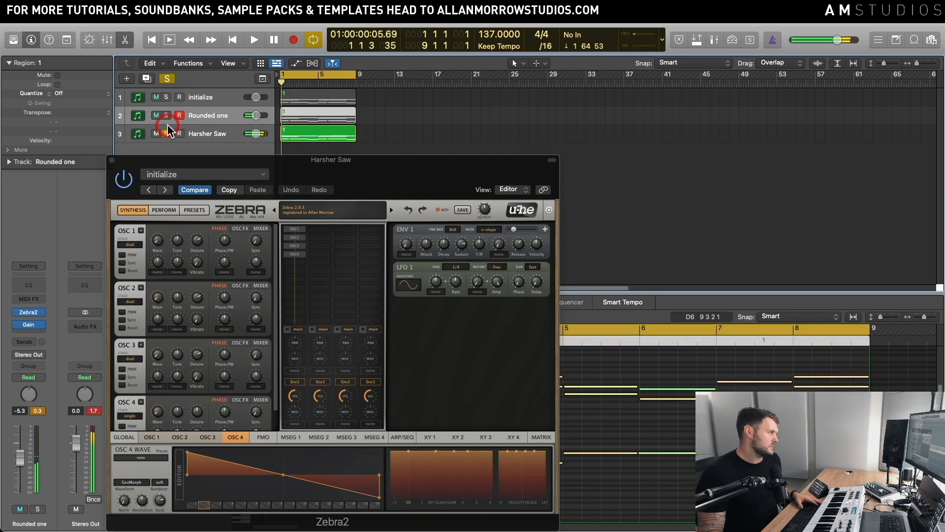
# - Take Harsher Saw out of solo, close its Zebra2 window and delete the track with its region
pyautogui.moveTo(222, 161); pyautogui.dragTo(246, 140)
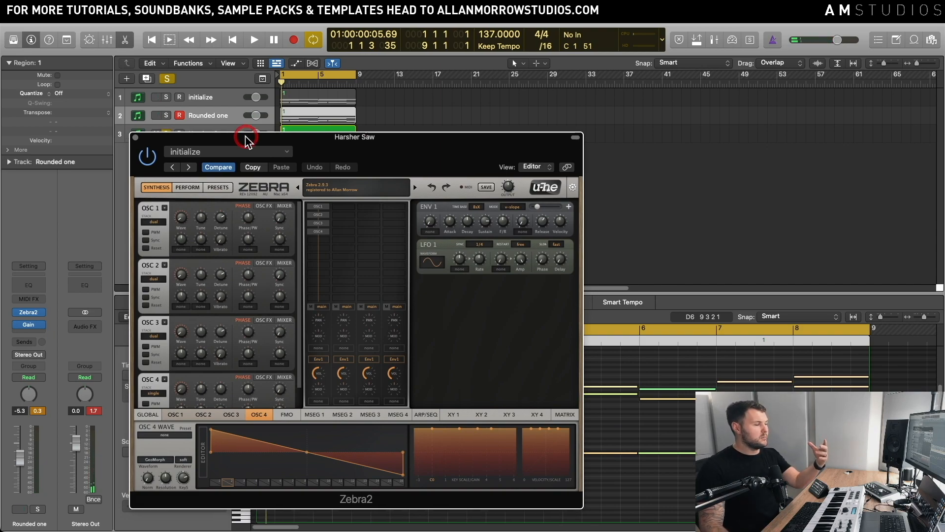
pyautogui.moveTo(216, 139); pyautogui.dragTo(236, 152)
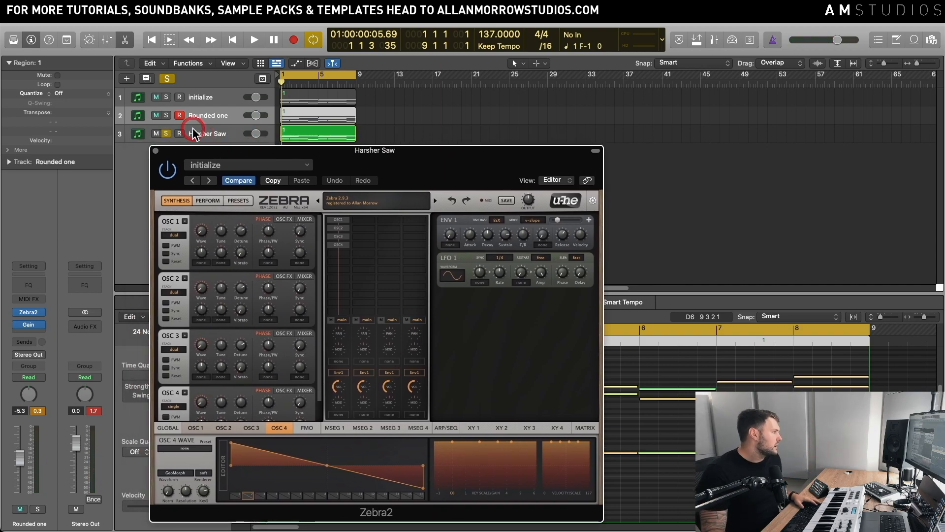
pyautogui.click(168, 133)
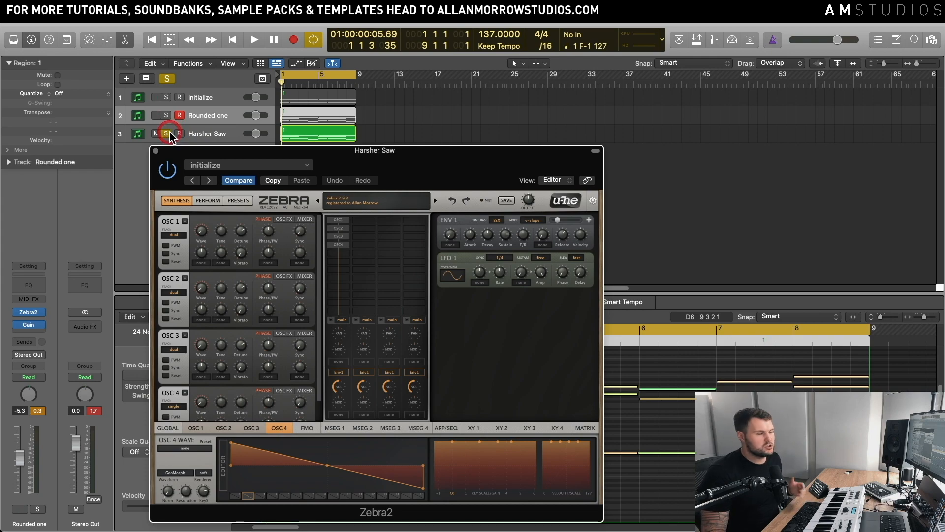
pyautogui.click(168, 134)
pyautogui.click(155, 150)
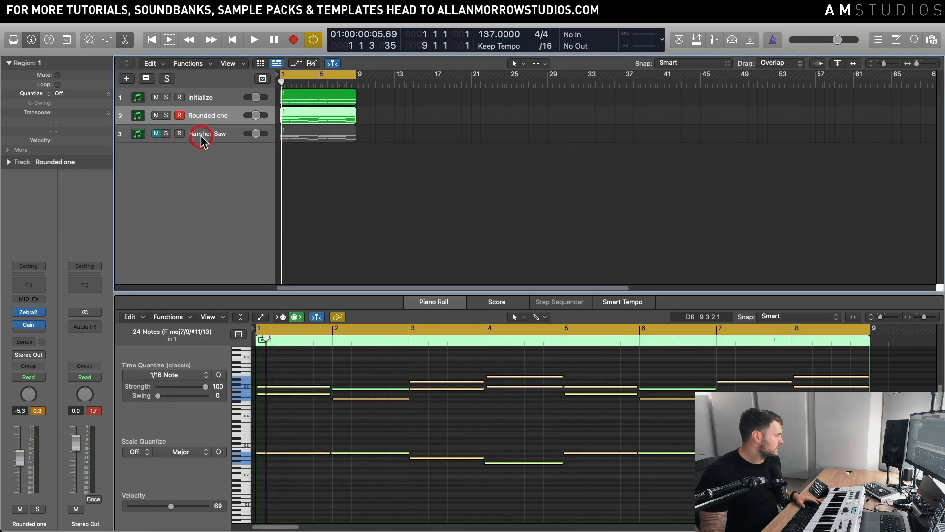
pyautogui.click(201, 136)
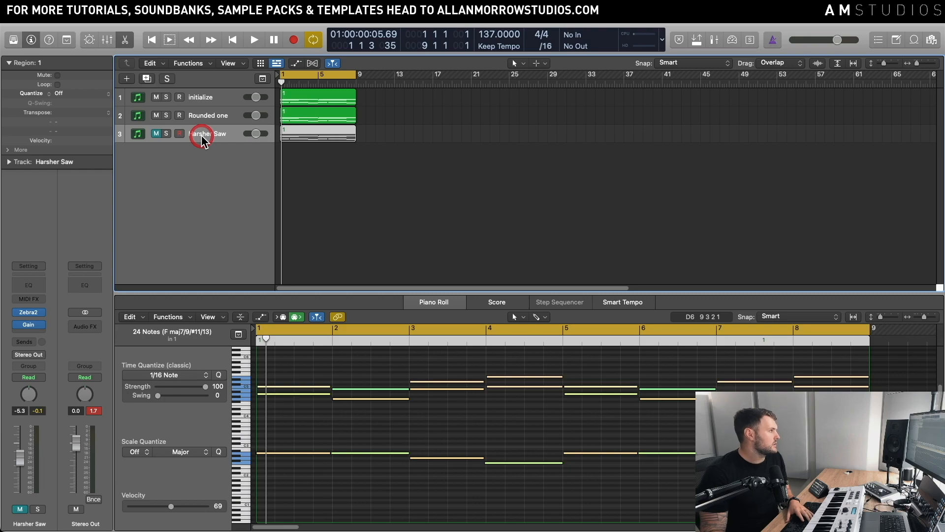
pyautogui.press('Delete')
pyautogui.press('Delete')
# - Mute the initialize track, solo Rounded one and briefly play the chords
pyautogui.click(157, 98)
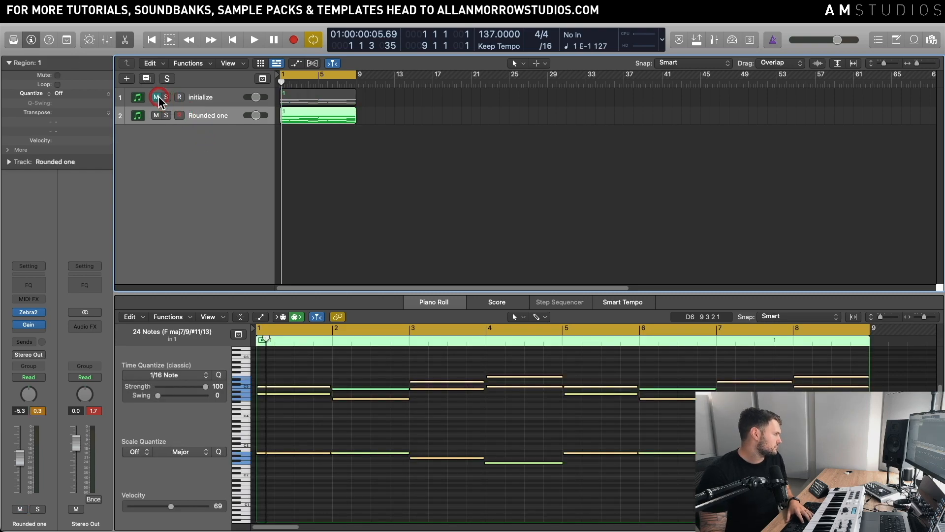
pyautogui.click(175, 115)
pyautogui.click(166, 115)
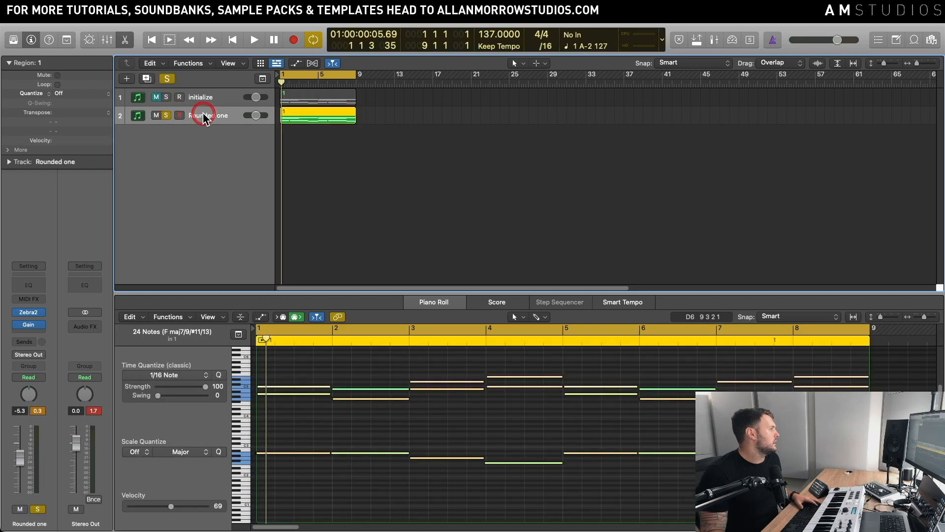
pyautogui.press('space')
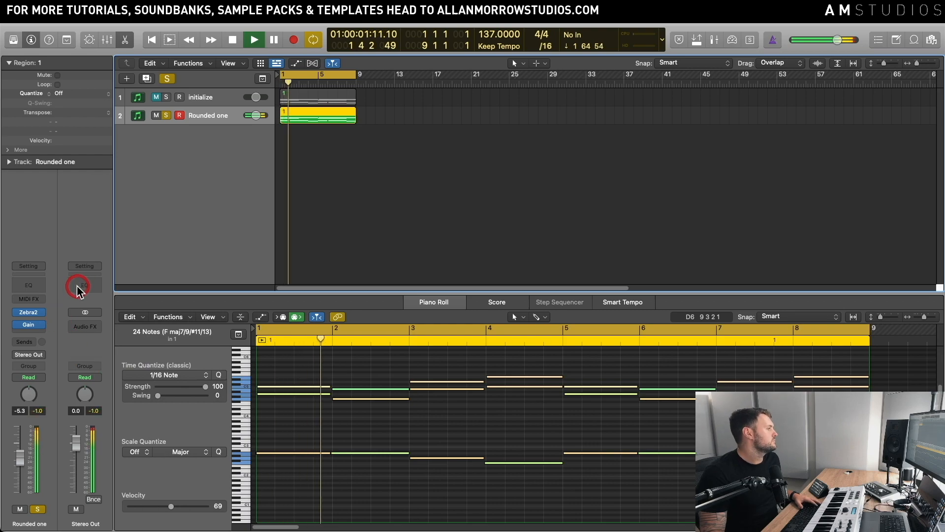
pyautogui.press('space')
# - Open Rounded one's Zebra2, move its window aside and show the global settings
pyautogui.click(29, 314)
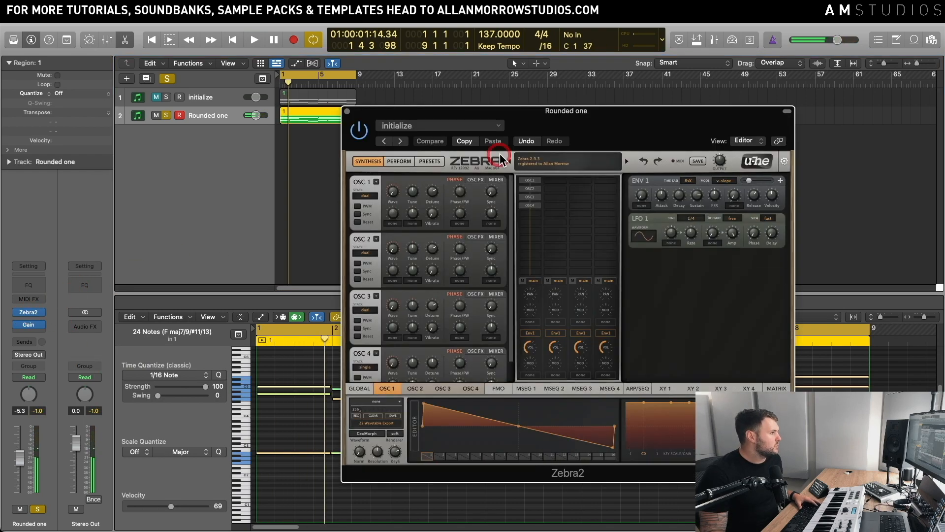
pyautogui.moveTo(517, 127); pyautogui.dragTo(339, 122)
pyautogui.click(274, 266)
pyautogui.click(185, 383)
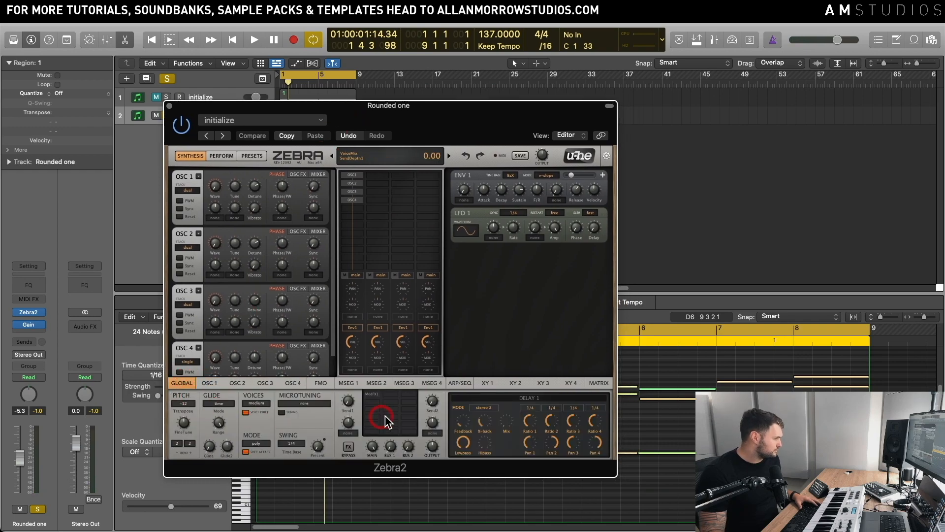
# - Bring up the ModFX1 chorus in the effects grid, adjust its mix, set Quad to 24.00 and play the chords
pyautogui.moveTo(433, 117); pyautogui.dragTo(374, 114)
pyautogui.click(320, 367)
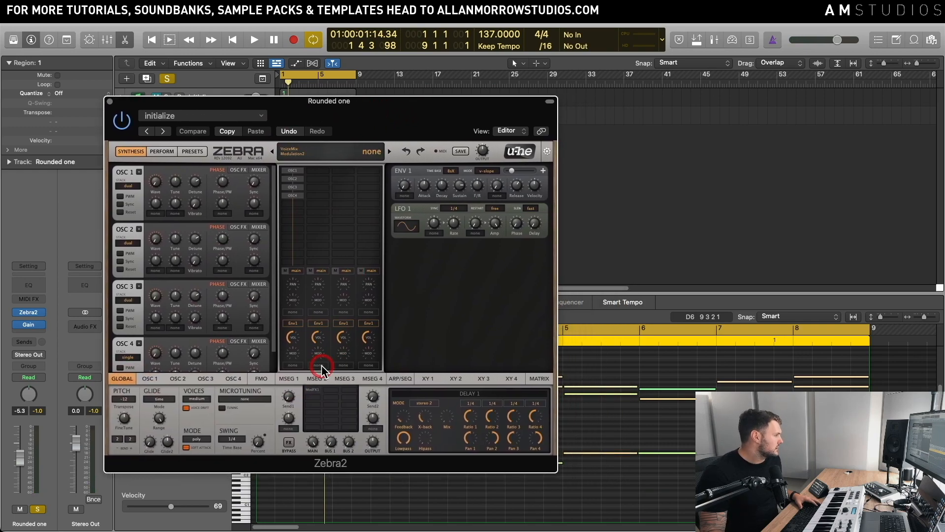
pyautogui.click(315, 393)
pyautogui.click(447, 440)
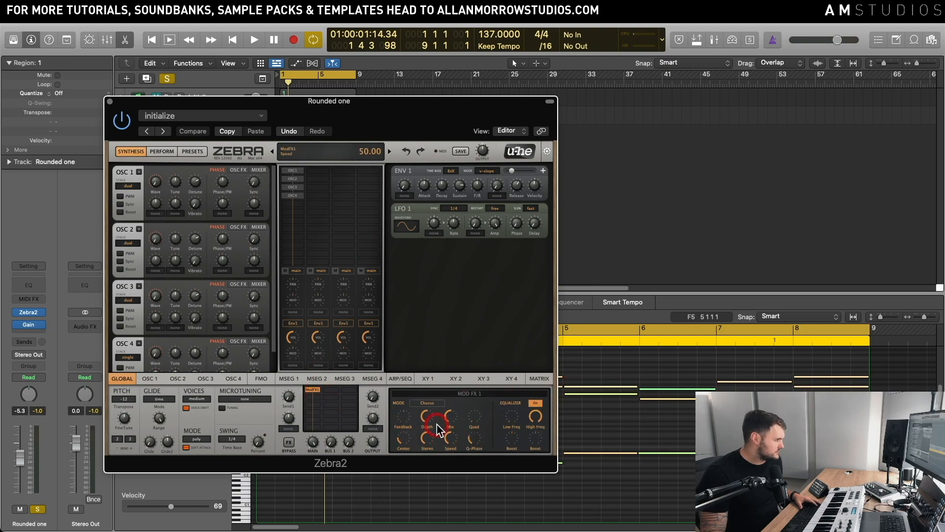
pyautogui.moveTo(446, 422); pyautogui.dragTo(483, 401)
pyautogui.press('space')
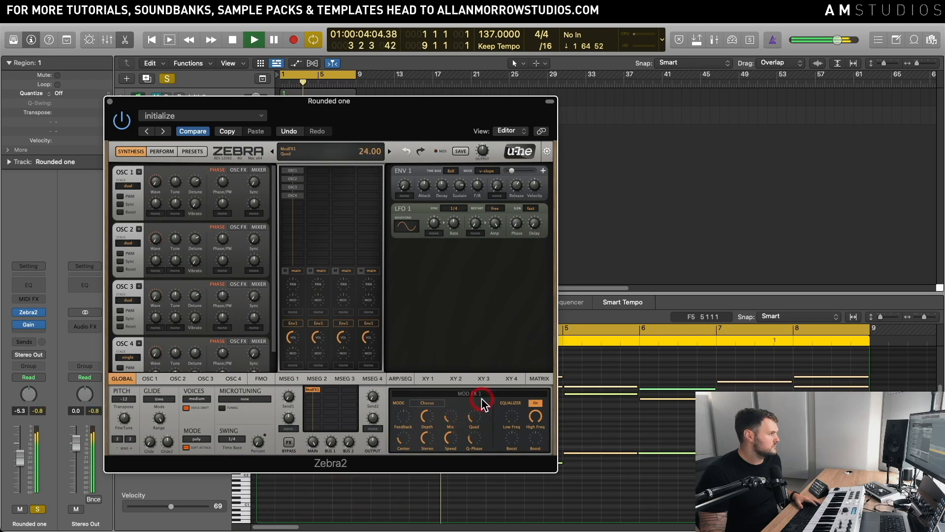
# - Play the chords a few times to audition the ModFX1 chorus
pyautogui.press('space')
pyautogui.moveTo(304, 393); pyautogui.dragTo(311, 394)
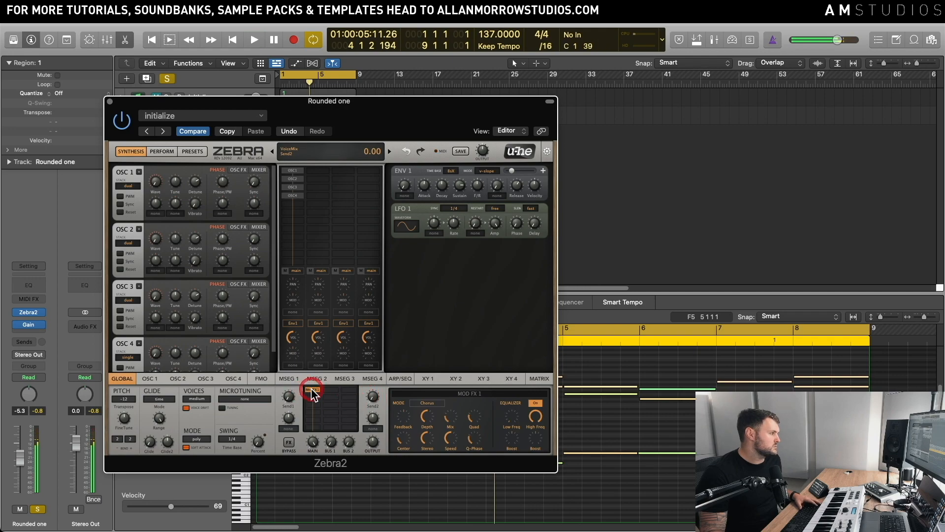
pyautogui.press('space')
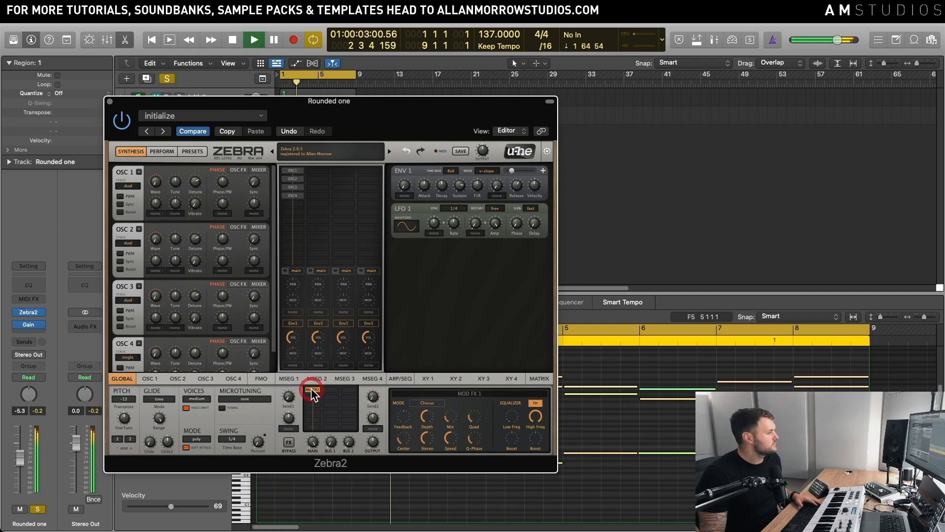
pyautogui.press('space')
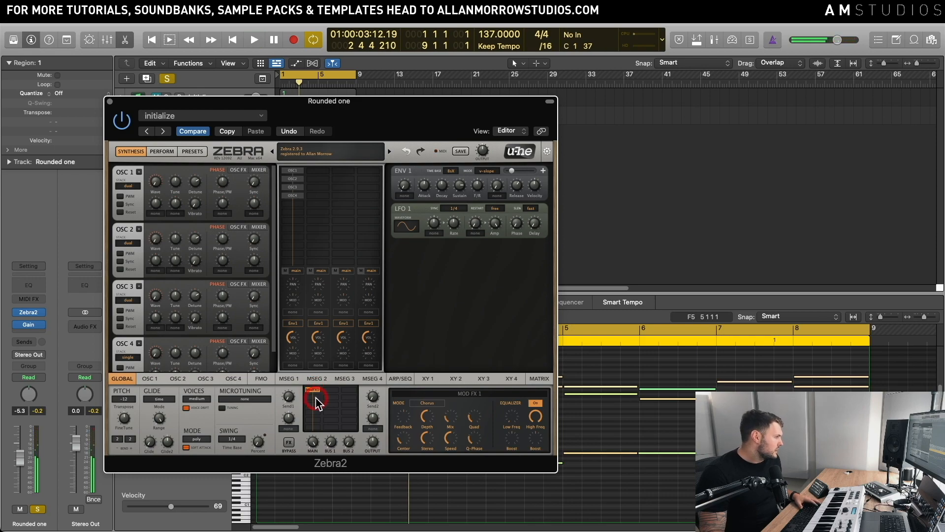
# - Insert a VCF5 filter below ModFX1 in the effects grid and adjust its settings while the chords play
pyautogui.click(317, 402)
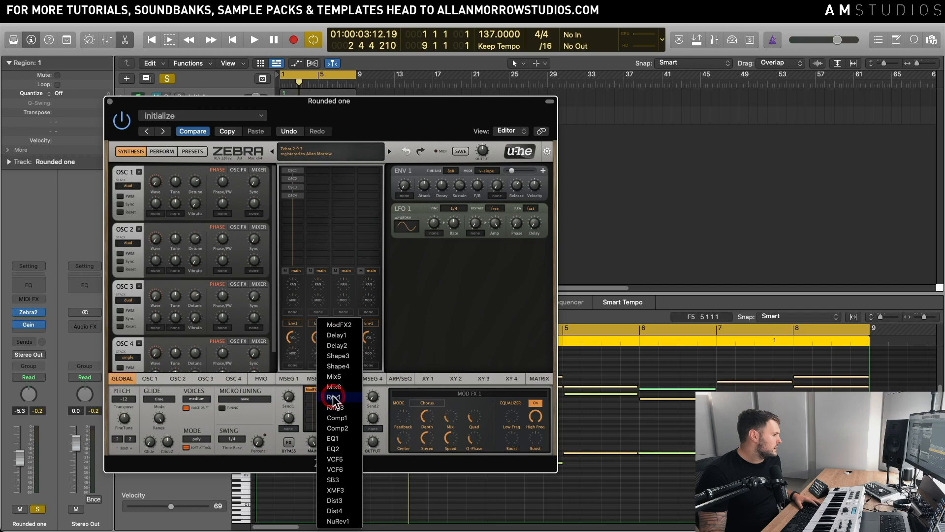
pyautogui.click(340, 459)
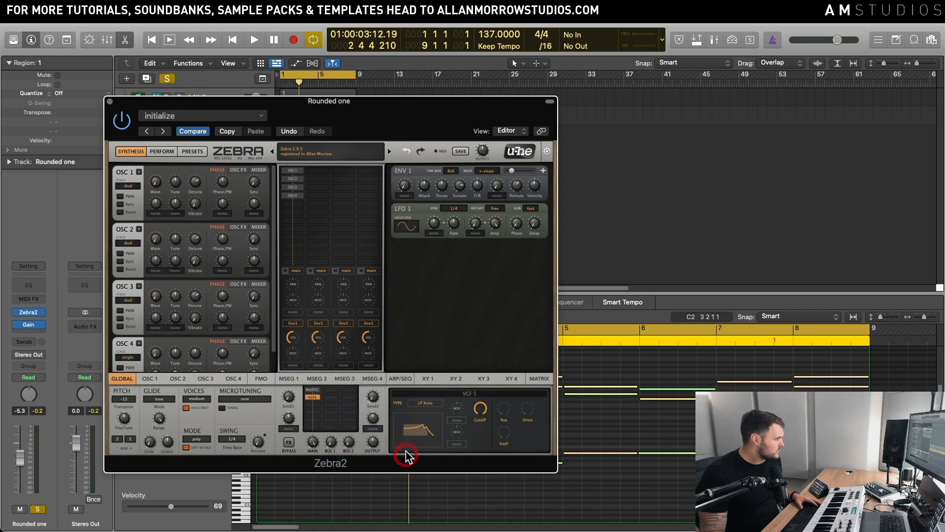
pyautogui.press('space')
pyautogui.moveTo(476, 426); pyautogui.dragTo(509, 382)
pyautogui.press('space')
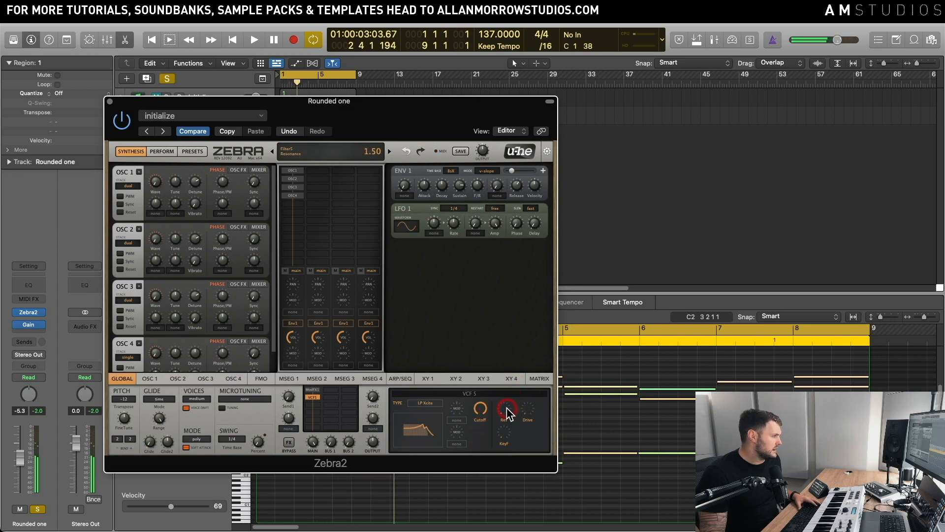
# - Play the chords while fine-tuning the VCF5 resonance, trying it at 4.00
pyautogui.press('space')
pyautogui.moveTo(475, 415)
pyautogui.mouseDown()
pyautogui.moveTo(476, 442)
pyautogui.moveTo(476, 429)
pyautogui.mouseUp()
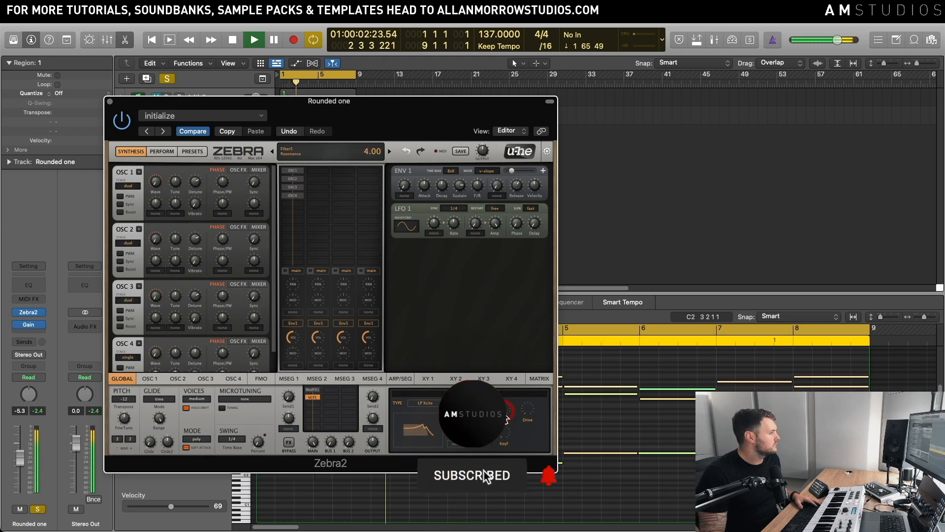
pyautogui.press('space')
pyautogui.press('space')
pyautogui.moveTo(477, 389); pyautogui.dragTo(510, 358)
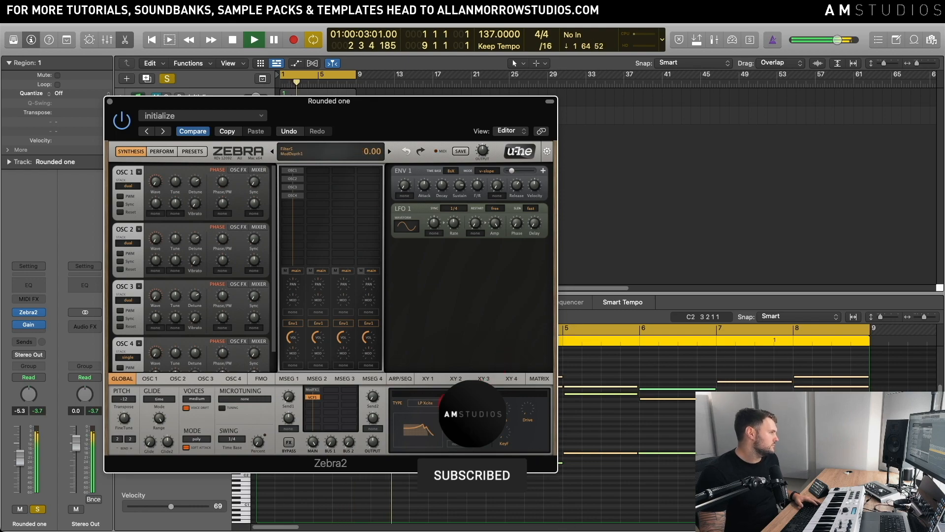
pyautogui.press('space')
# - Move the synth window aside, add a reverb below VCF5 in the effects grid and adjust its wet level during playback
pyautogui.moveTo(402, 112); pyautogui.dragTo(418, 111)
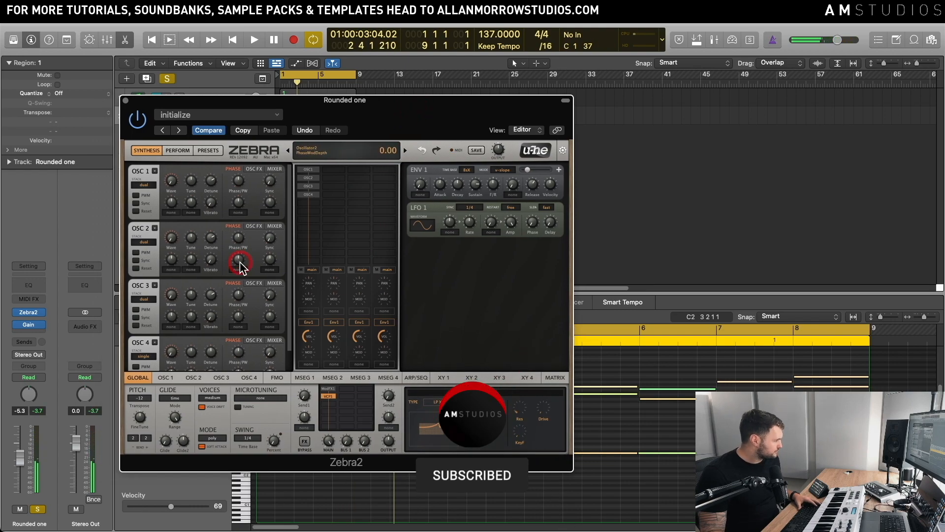
pyautogui.click(328, 343)
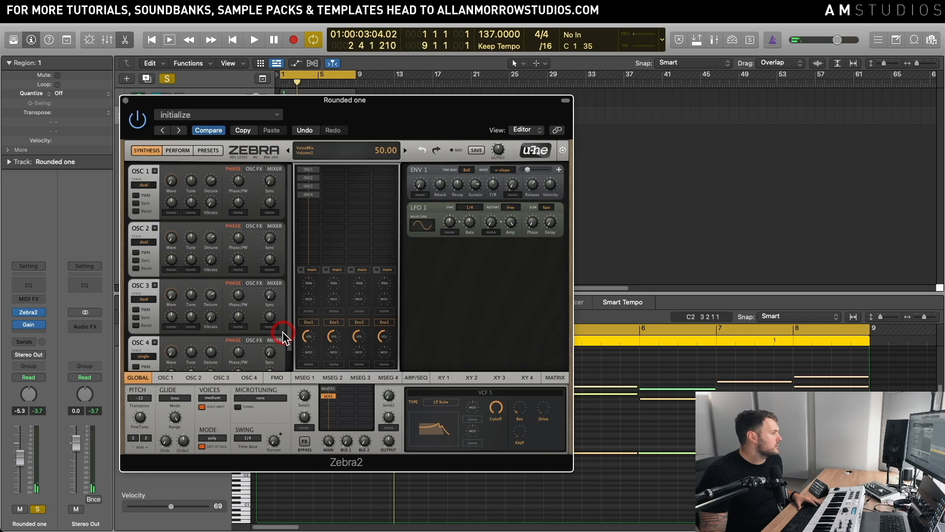
pyautogui.click(364, 407)
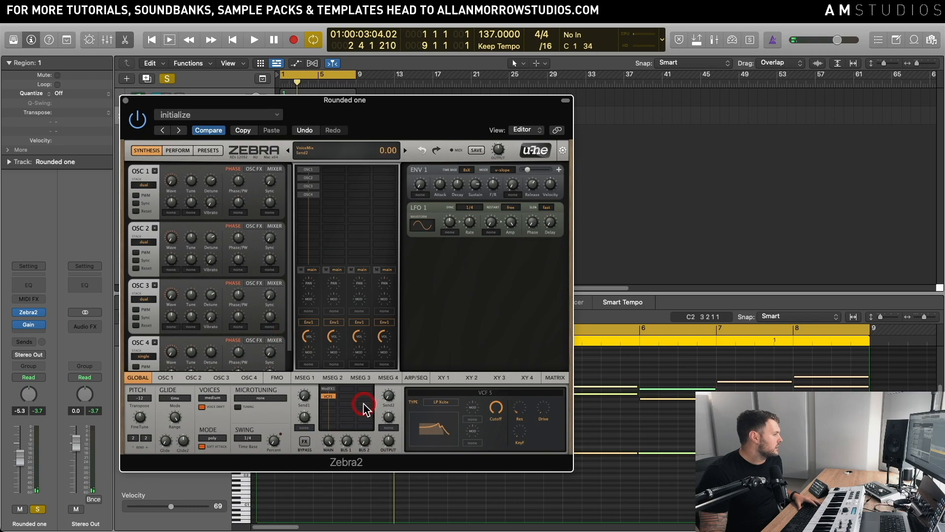
pyautogui.click(331, 416)
pyautogui.click(510, 438)
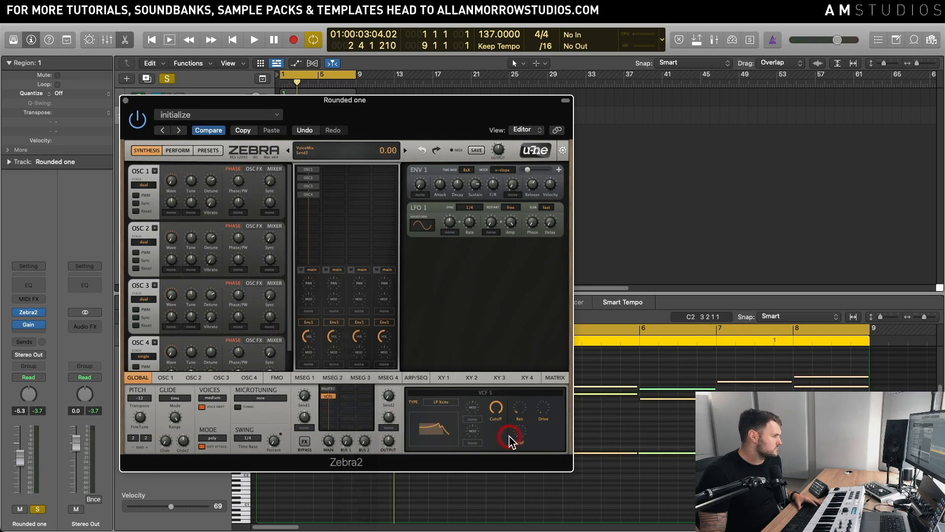
pyautogui.press('space')
pyautogui.moveTo(550, 438)
pyautogui.mouseDown()
pyautogui.moveTo(560, 427)
pyautogui.moveTo(551, 458)
pyautogui.moveTo(552, 438)
pyautogui.mouseUp()
pyautogui.moveTo(324, 438); pyautogui.dragTo(323, 433)
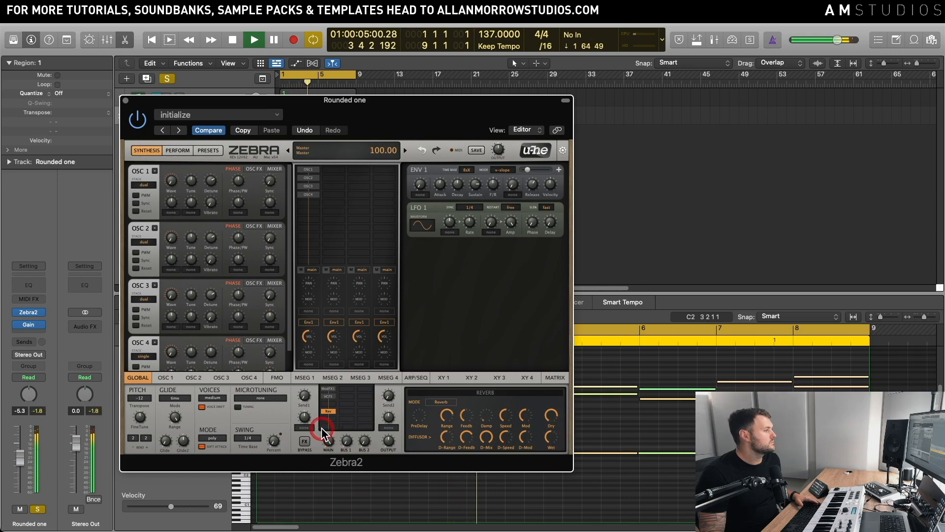
pyautogui.press('space')
# - Insert EQ1 below the reverb and raise its high-shelf gain to 3.25 while the chords play
pyautogui.click(334, 418)
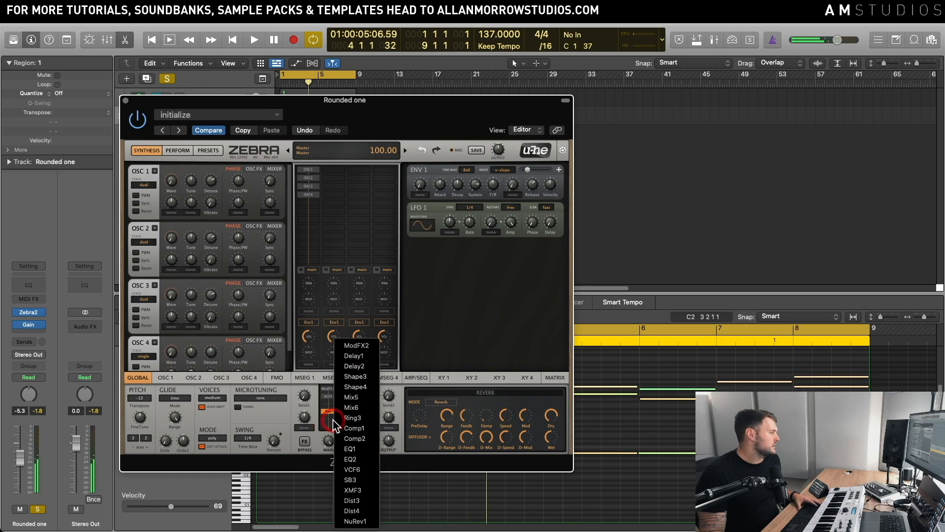
pyautogui.click(351, 448)
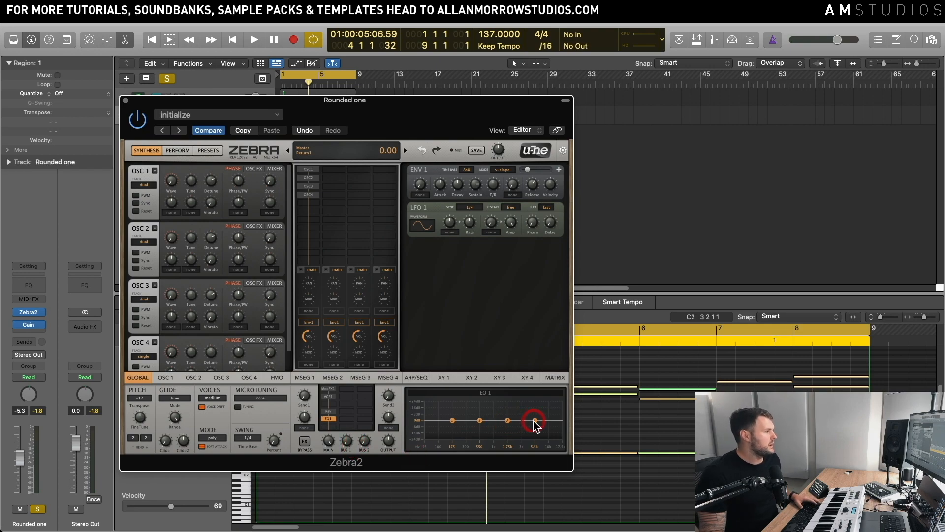
pyautogui.press('space')
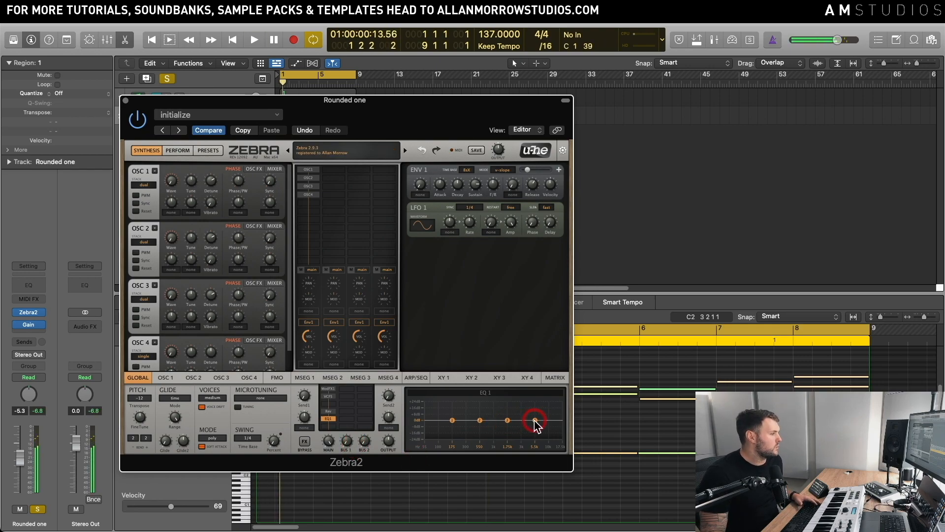
pyautogui.moveTo(535, 420); pyautogui.dragTo(527, 419)
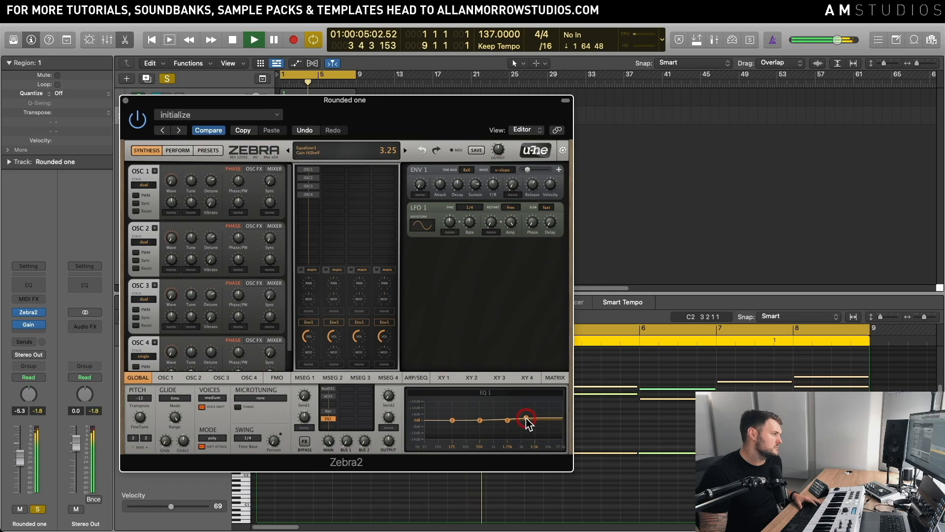
# - Reopen the VCF5 filter, sweep its cutoff during playback and stop the chords
pyautogui.click(329, 396)
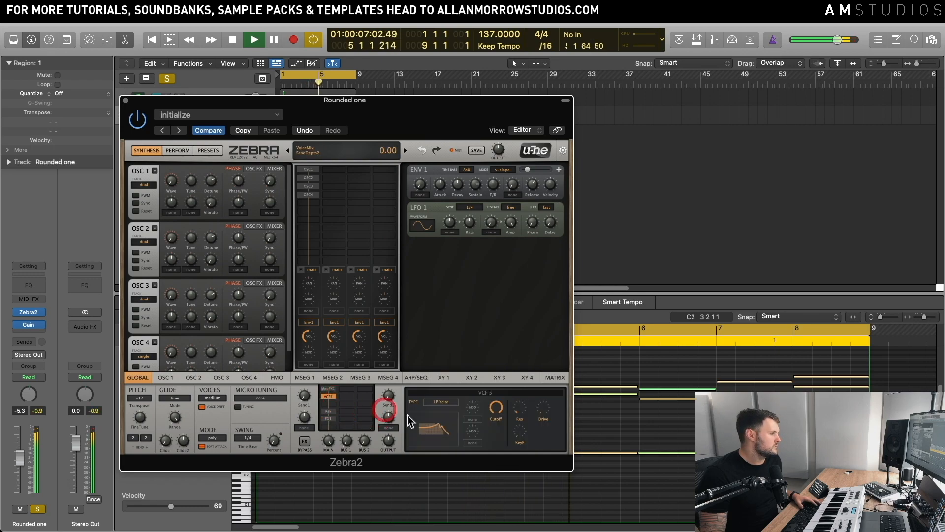
pyautogui.moveTo(494, 407); pyautogui.dragTo(529, 384)
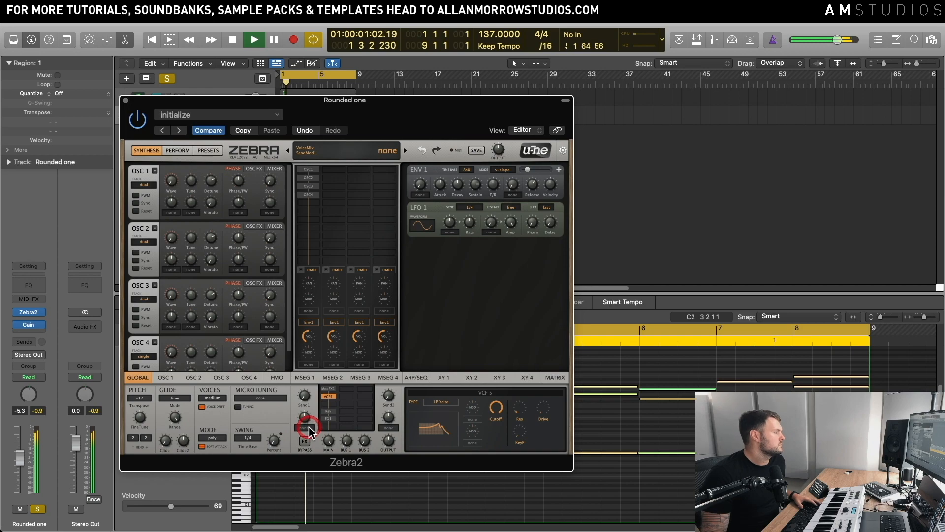
pyautogui.press('space')
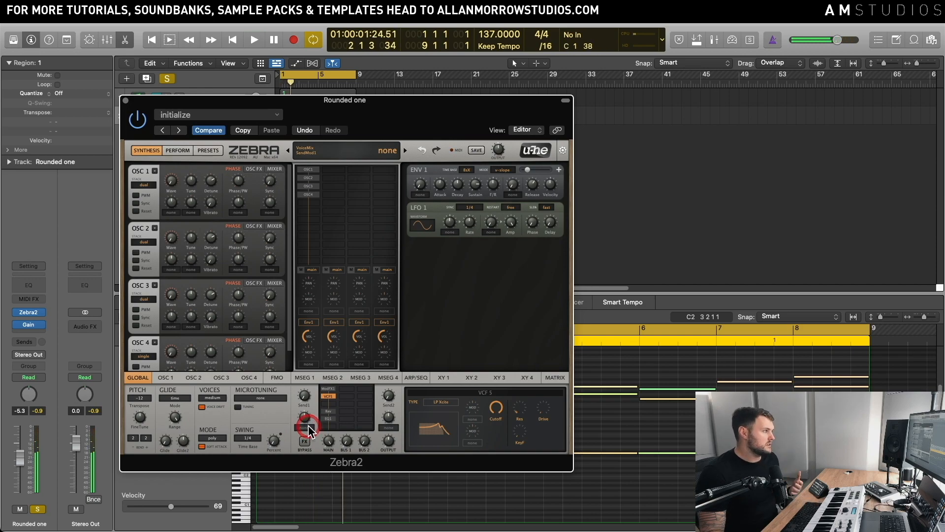
pyautogui.click(328, 395)
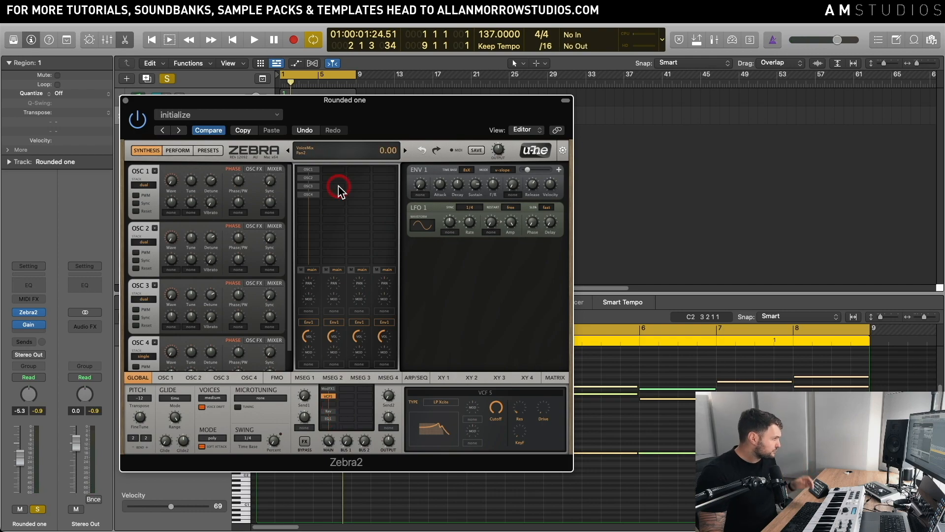
# - Show the mixer settings of OSC 1, 2 and 3, setting OSC 2's width to 61.00 and OSC 3's to 66.00 during playback
pyautogui.click(274, 169)
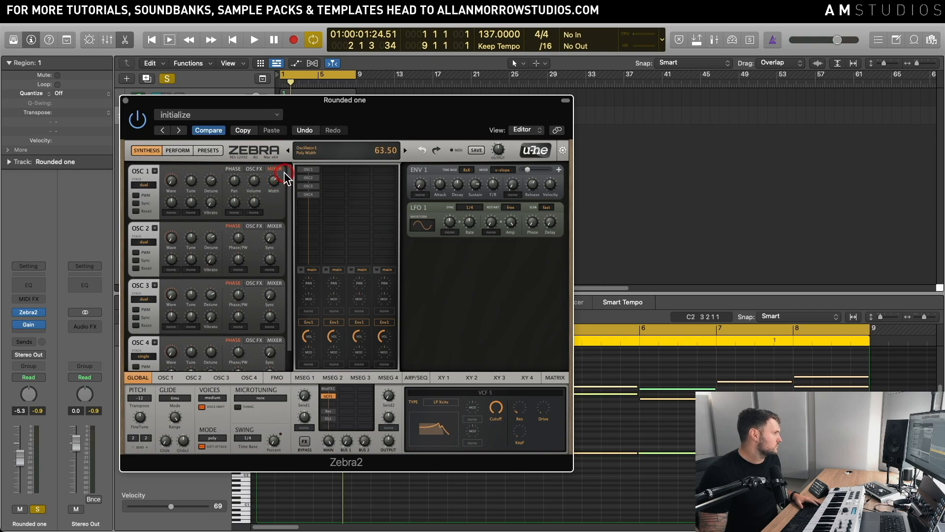
pyautogui.press('space')
pyautogui.click(275, 226)
pyautogui.moveTo(274, 237); pyautogui.dragTo(282, 230)
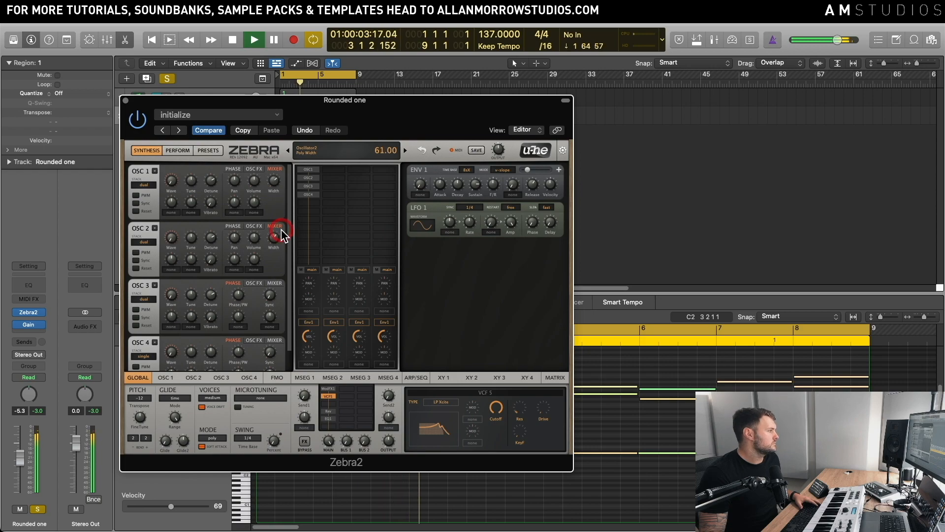
pyautogui.click(274, 283)
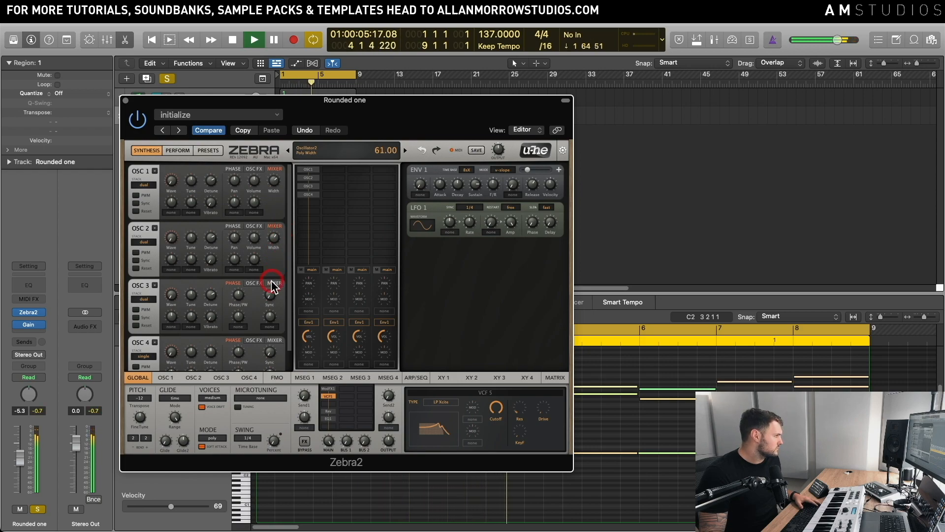
pyautogui.moveTo(274, 293); pyautogui.dragTo(287, 280)
pyautogui.press('space')
# - Move OSC 1 and OSC 2 into the second and third lanes, panning the second to -46.00 and the third the opposite way during playback
pyautogui.click(308, 170)
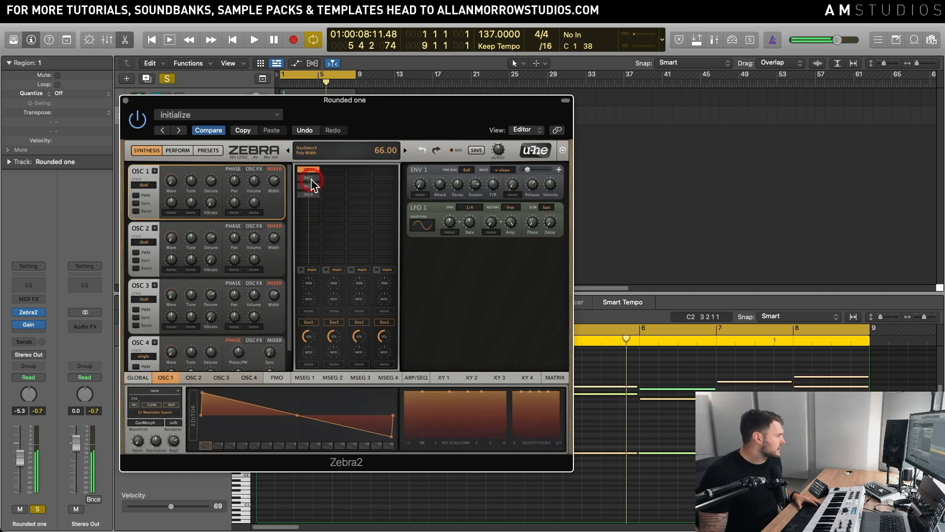
pyautogui.moveTo(308, 170); pyautogui.dragTo(362, 183)
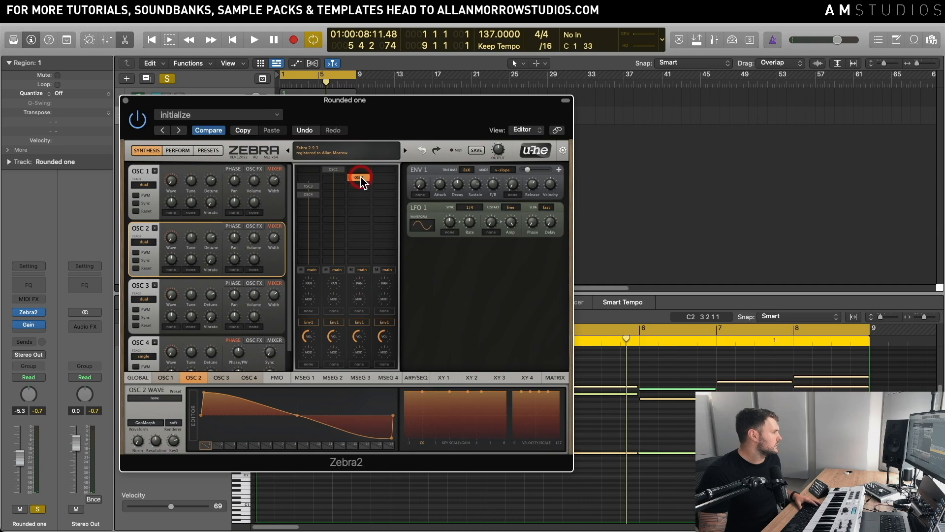
pyautogui.click(343, 286)
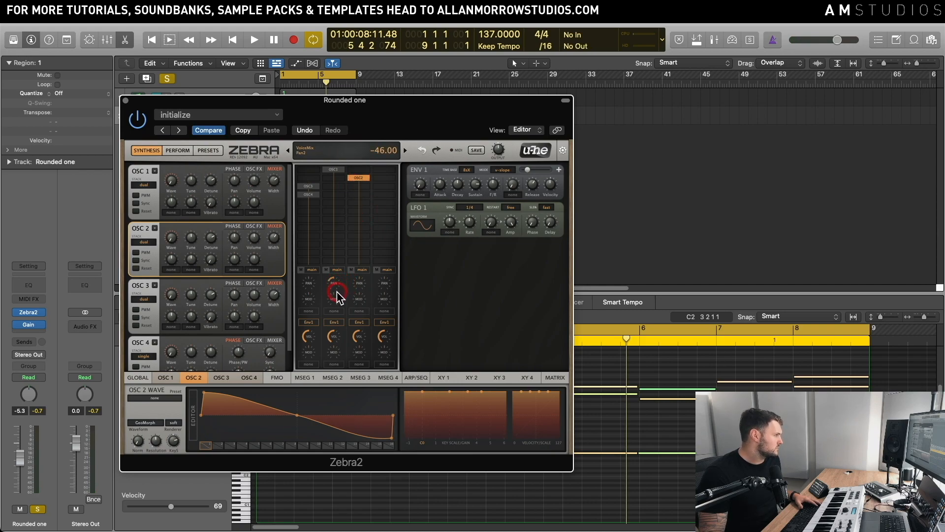
pyautogui.press('space')
pyautogui.moveTo(359, 283); pyautogui.dragTo(337, 291)
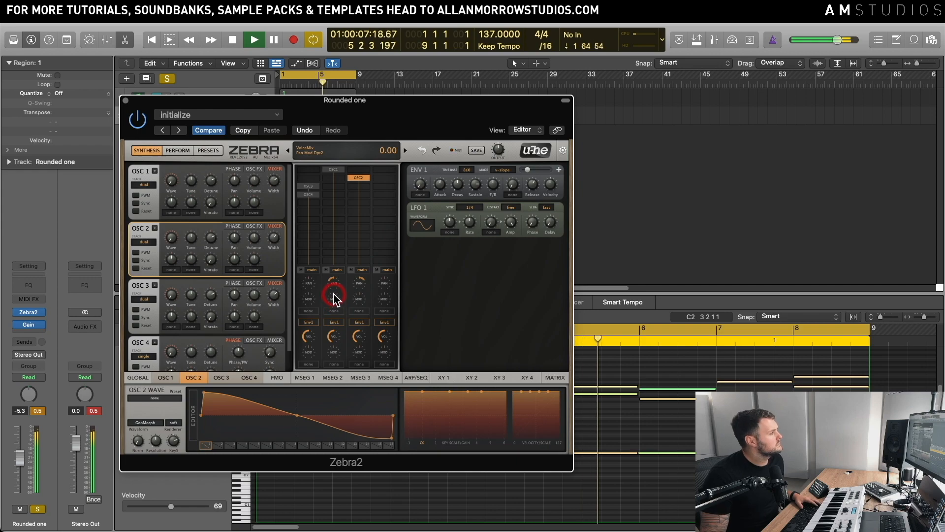
pyautogui.press('space')
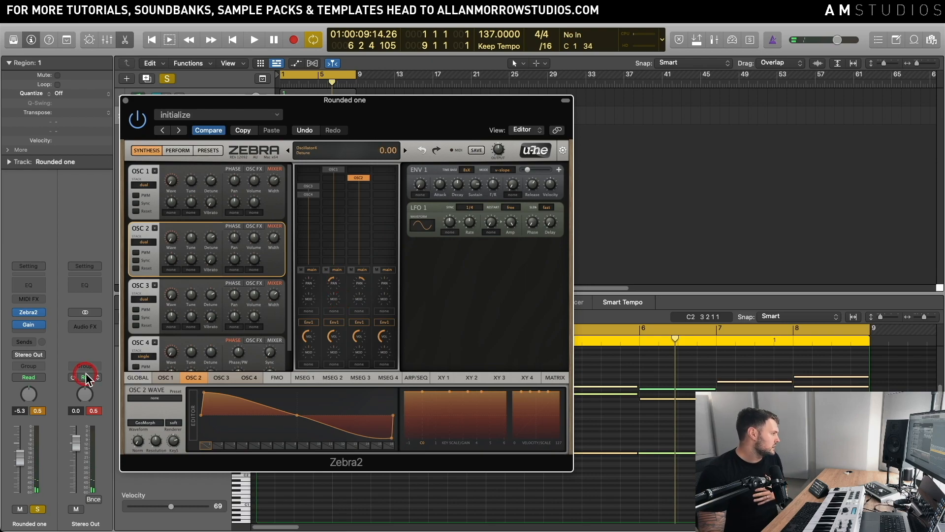
# - Show the global settings of the patch
pyautogui.click(138, 377)
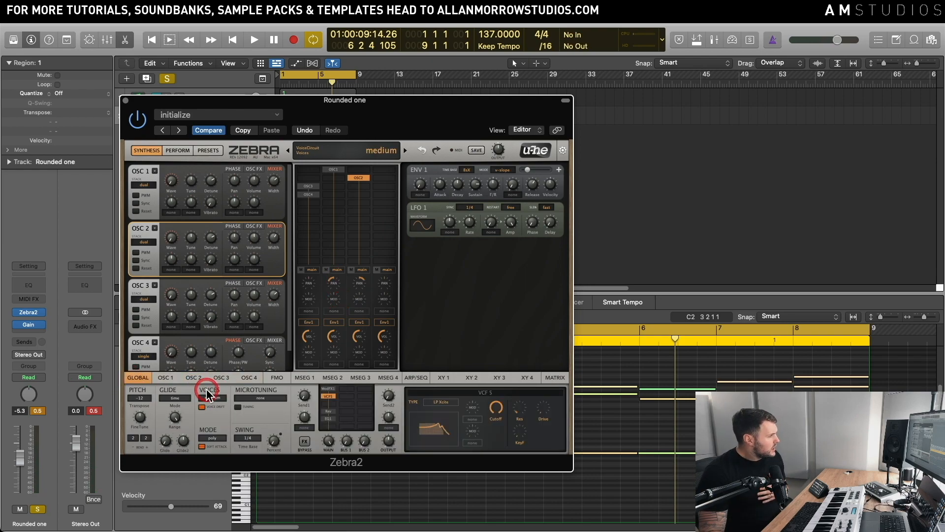
pyautogui.click(345, 264)
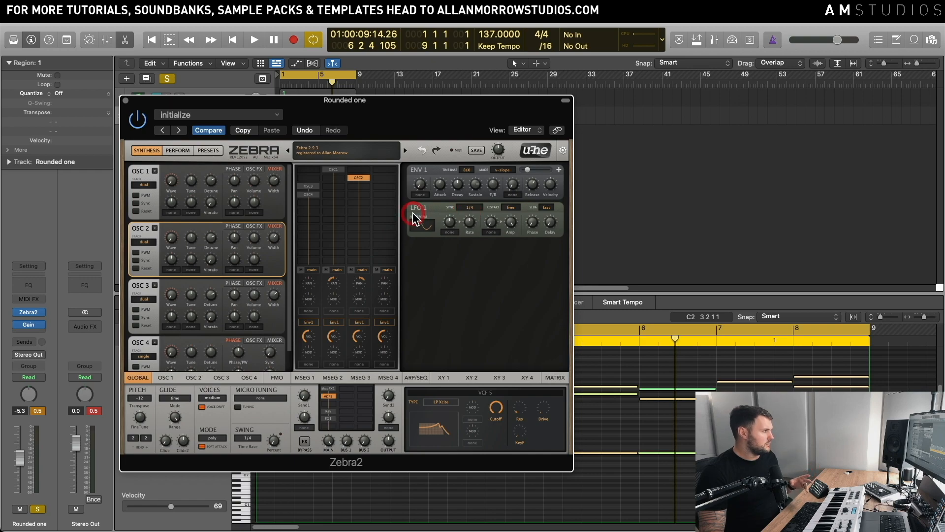
pyautogui.moveTo(413, 216); pyautogui.dragTo(398, 223)
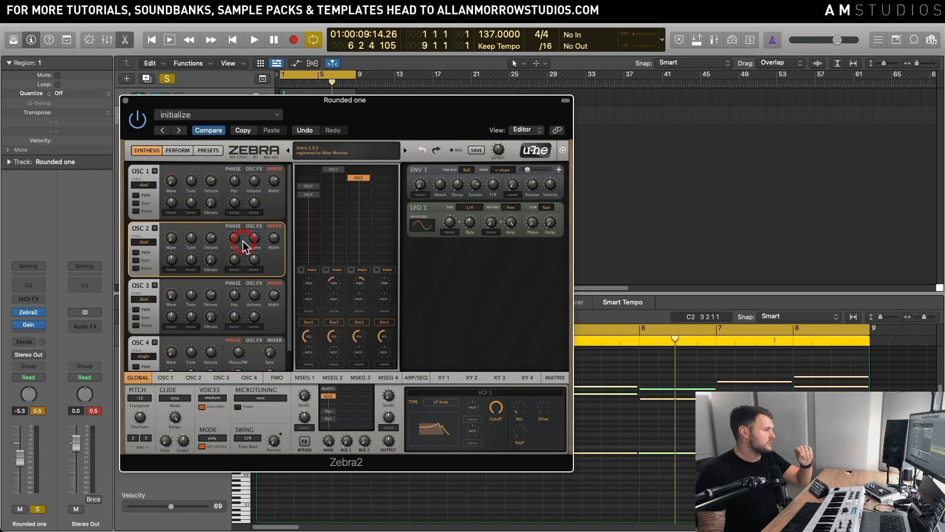
pyautogui.moveTo(243, 240)
pyautogui.mouseDown()
pyautogui.moveTo(186, 270)
pyautogui.moveTo(193, 236)
pyautogui.moveTo(382, 136)
pyautogui.moveTo(340, 179)
pyautogui.mouseUp()
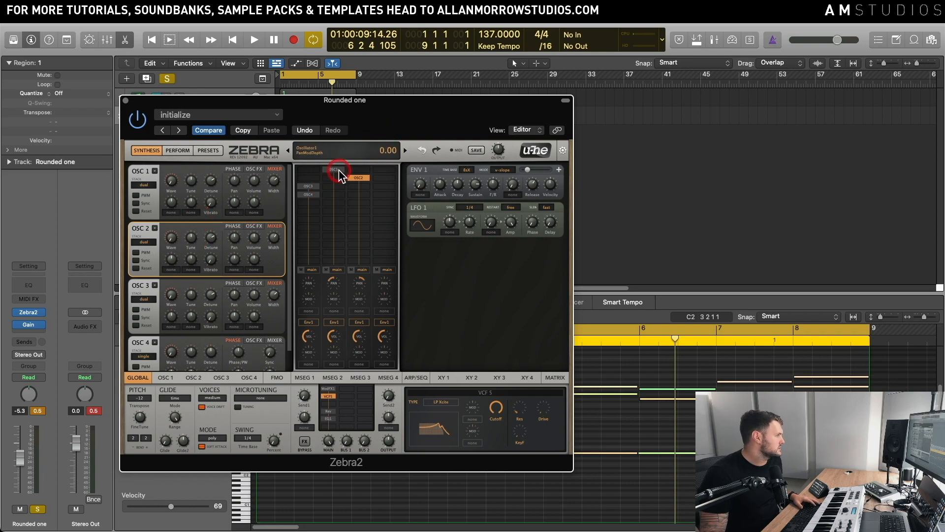
# - Deactivate OSC 1, OSC 3 and OSC 4 in the grid so that only OSC 2 stays active
pyautogui.doubleClick(338, 170)
pyautogui.doubleClick(311, 187)
pyautogui.doubleClick(310, 194)
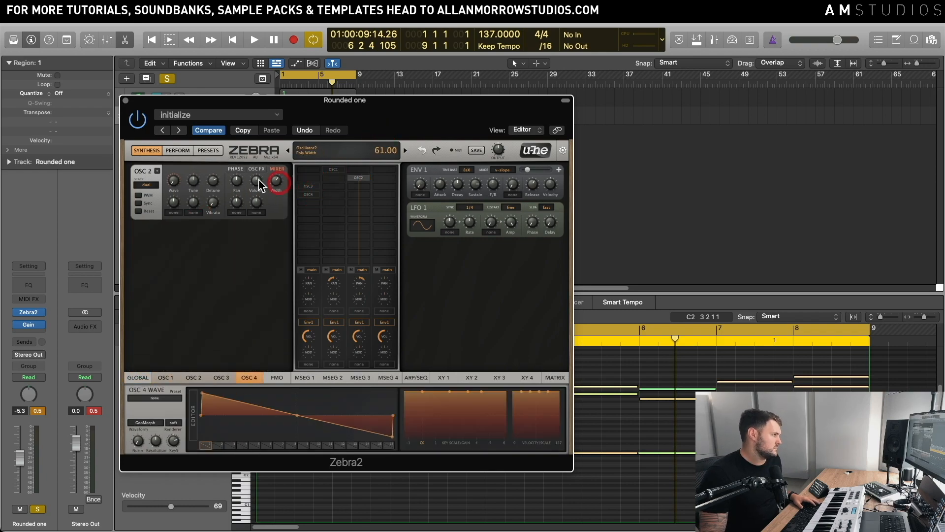
pyautogui.click(186, 171)
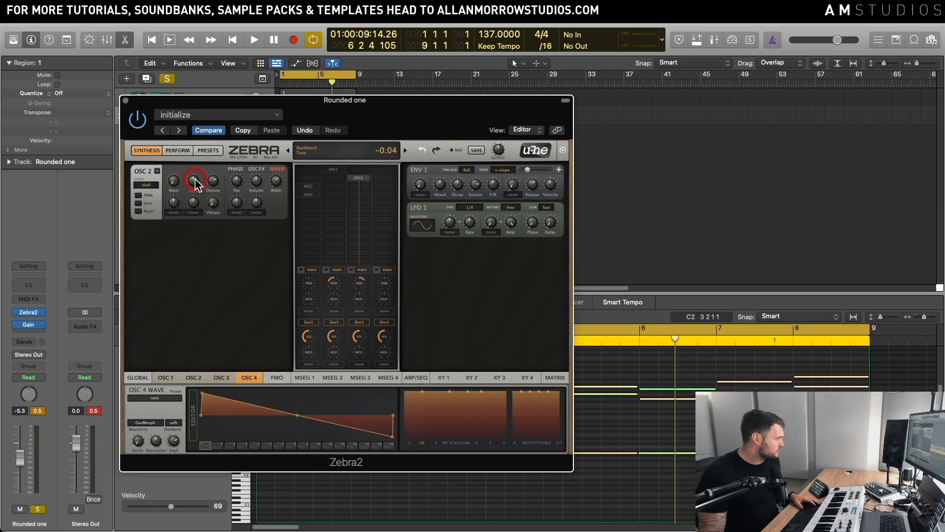
# - Assign MMap1 as the tune modulation source of OSC 2 with a modulation depth of 16.00
pyautogui.click(191, 219)
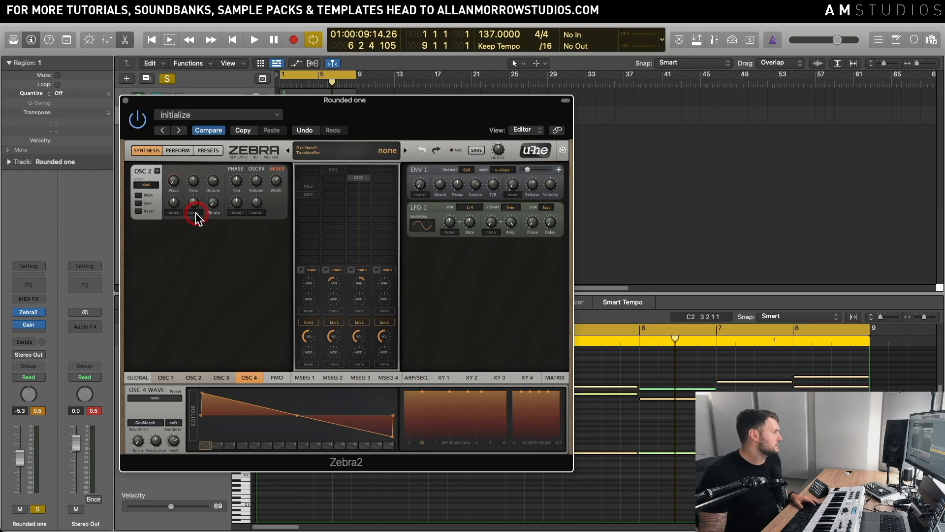
pyautogui.click(195, 212)
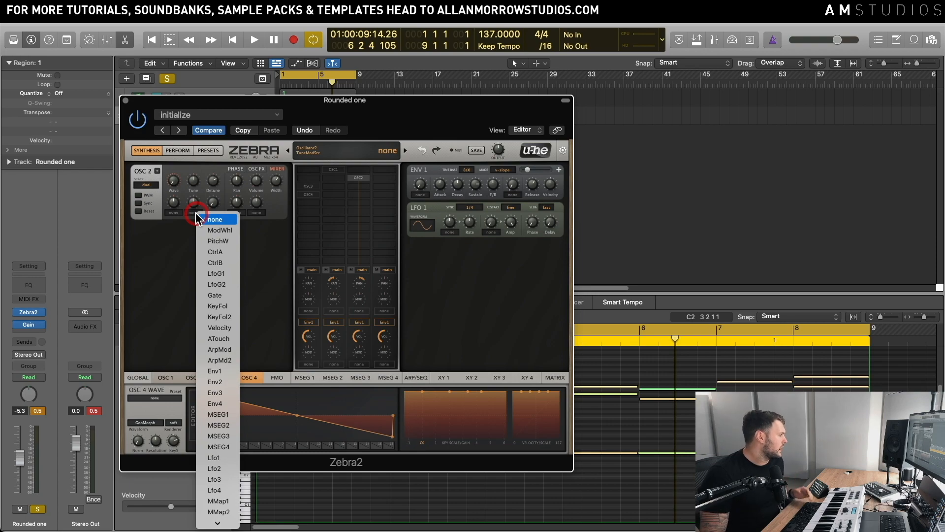
pyautogui.moveTo(196, 212); pyautogui.dragTo(232, 478)
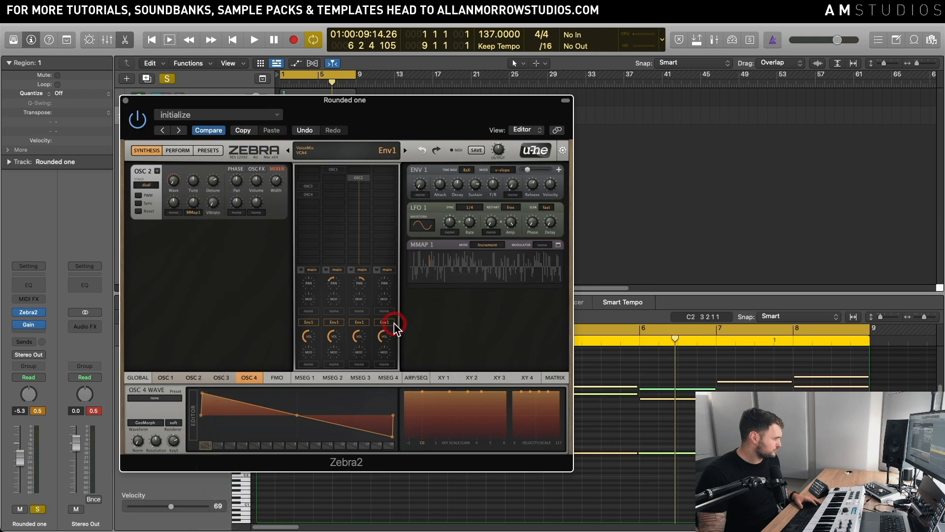
pyautogui.click(448, 276)
pyautogui.moveTo(448, 276)
pyautogui.mouseDown()
pyautogui.moveTo(433, 262)
pyautogui.moveTo(397, 271)
pyautogui.moveTo(448, 275)
pyautogui.mouseUp()
pyautogui.click(194, 199)
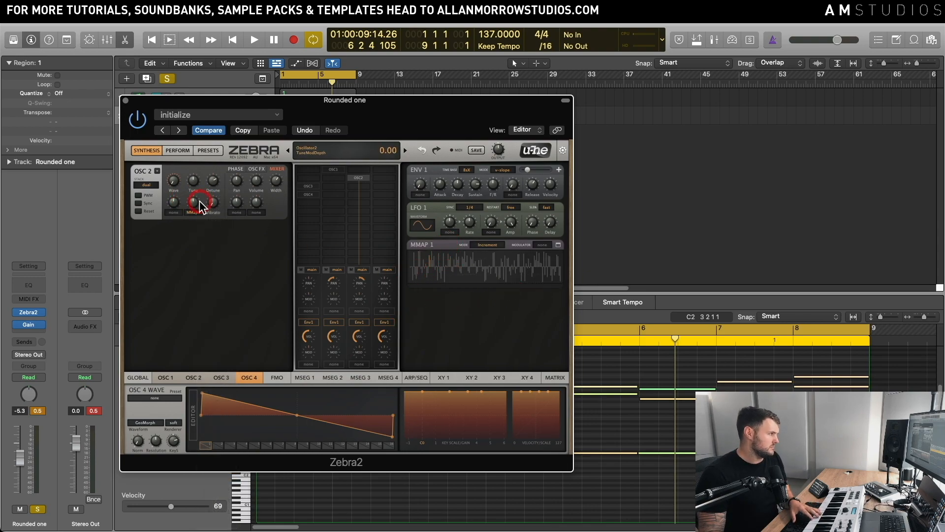
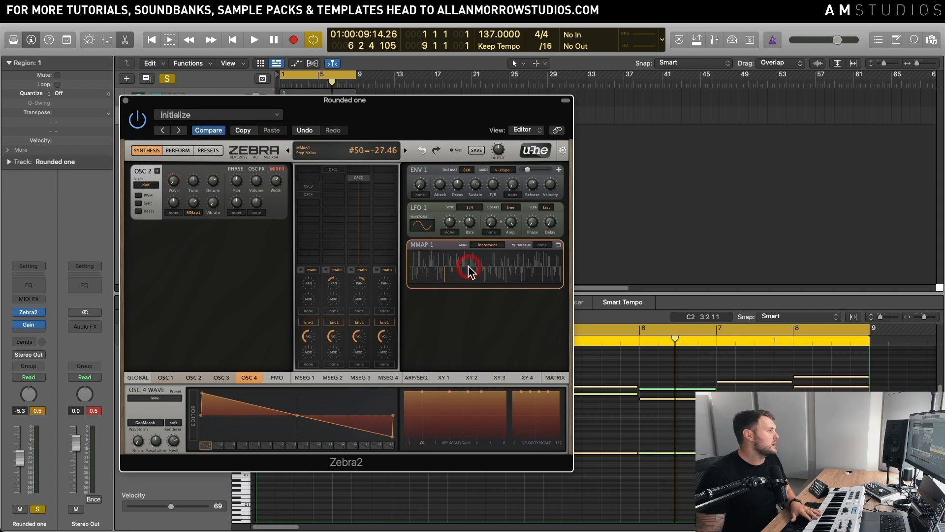
# - Open MMap 1 in the large editor and reduce the map to 8 steps
pyautogui.rightClick(471, 271)
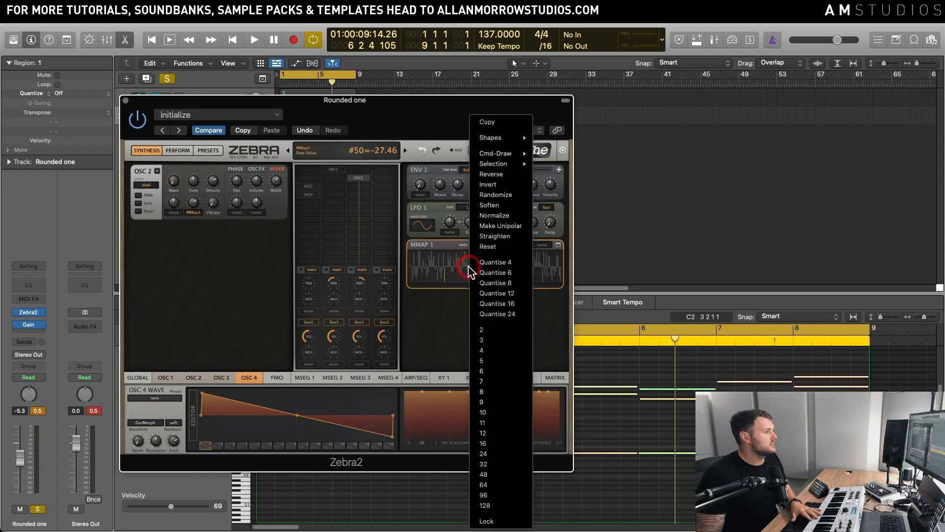
pyautogui.click(514, 283)
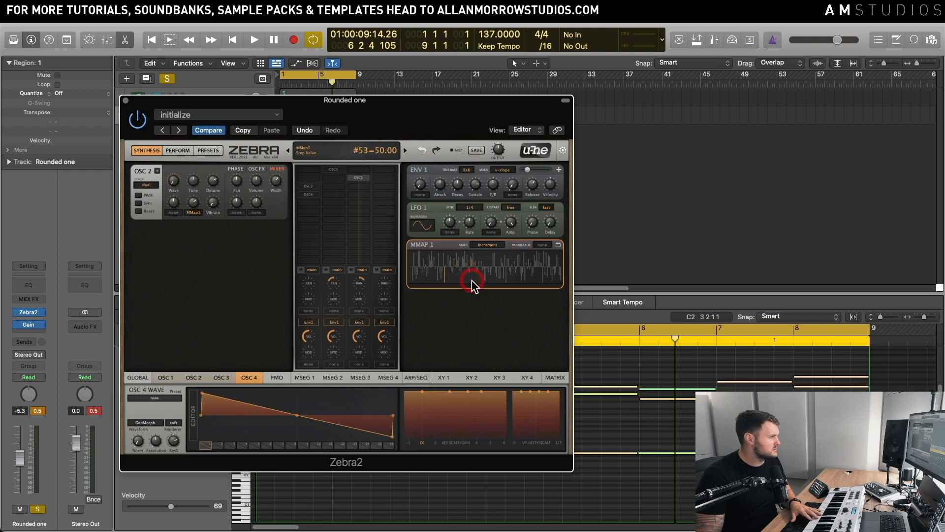
pyautogui.rightClick(473, 284)
pyautogui.click(506, 284)
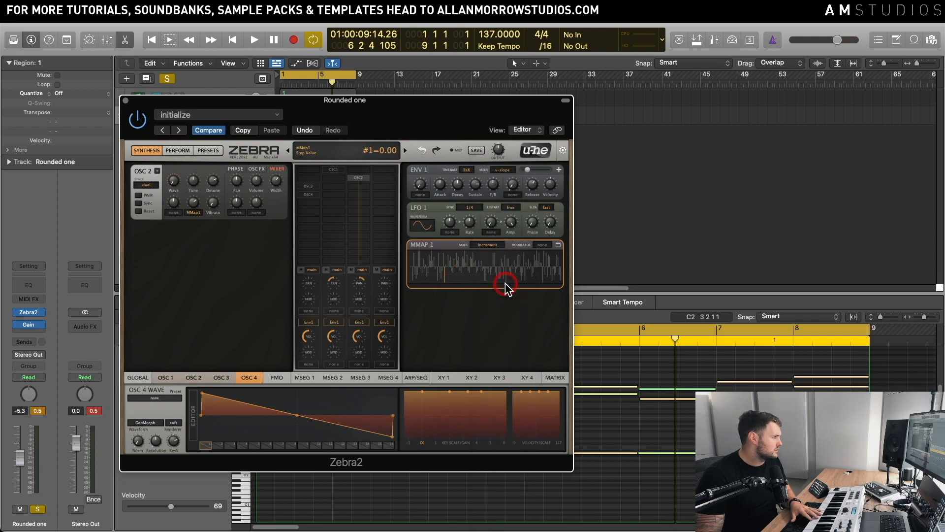
pyautogui.click(559, 245)
pyautogui.rightClick(401, 194)
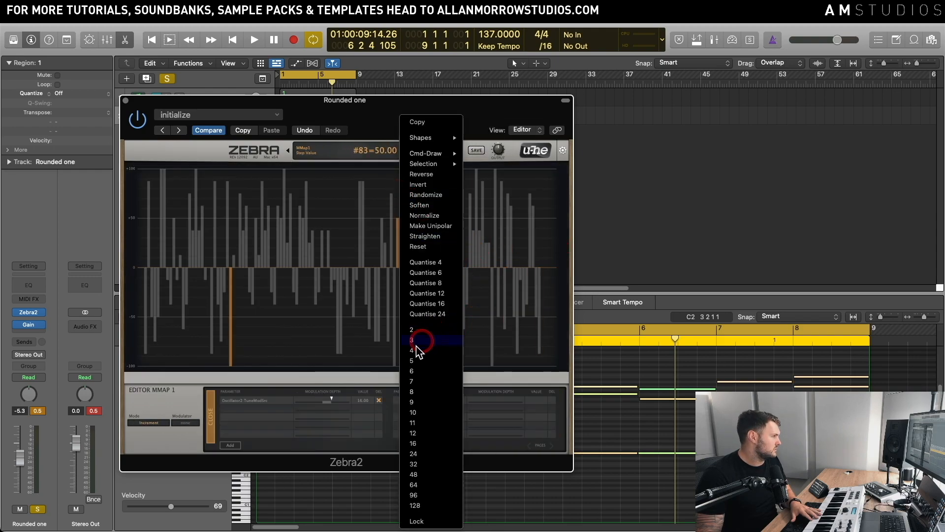
pyautogui.click(414, 392)
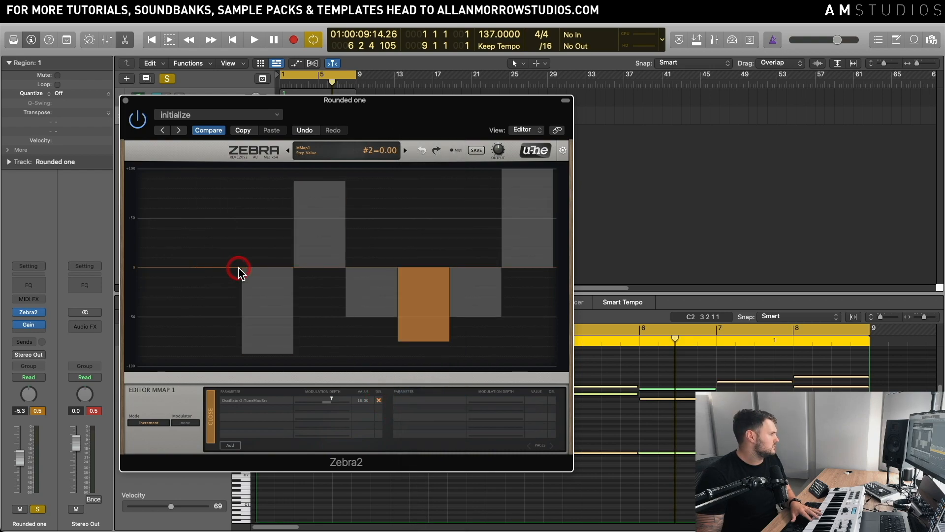
# - Redraw all eight MMap 1 steps as small offsets around zero, from -5.20 on the first to 9.20 on the last
pyautogui.moveTo(215, 275)
pyautogui.mouseDown()
pyautogui.moveTo(197, 265)
pyautogui.moveTo(185, 285)
pyautogui.mouseUp()
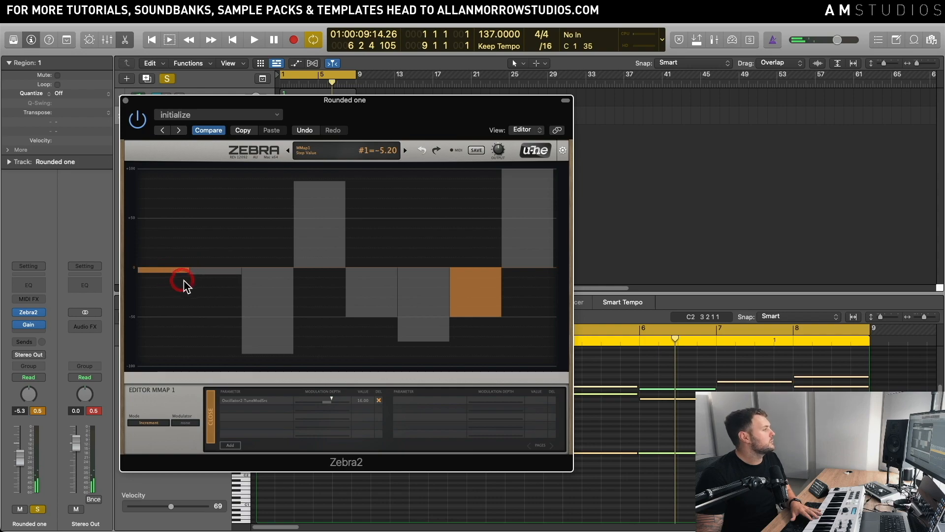
pyautogui.click(259, 264)
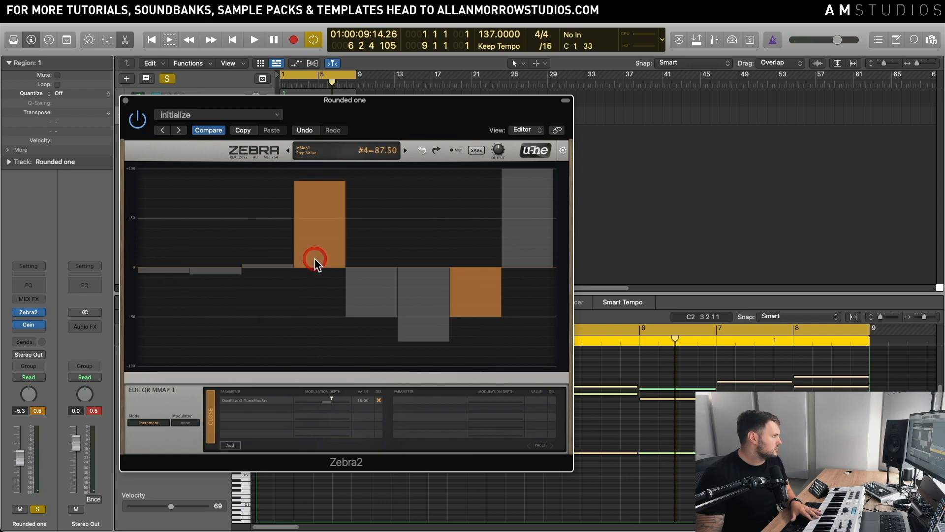
pyautogui.click(315, 272)
pyautogui.click(370, 262)
pyautogui.click(430, 268)
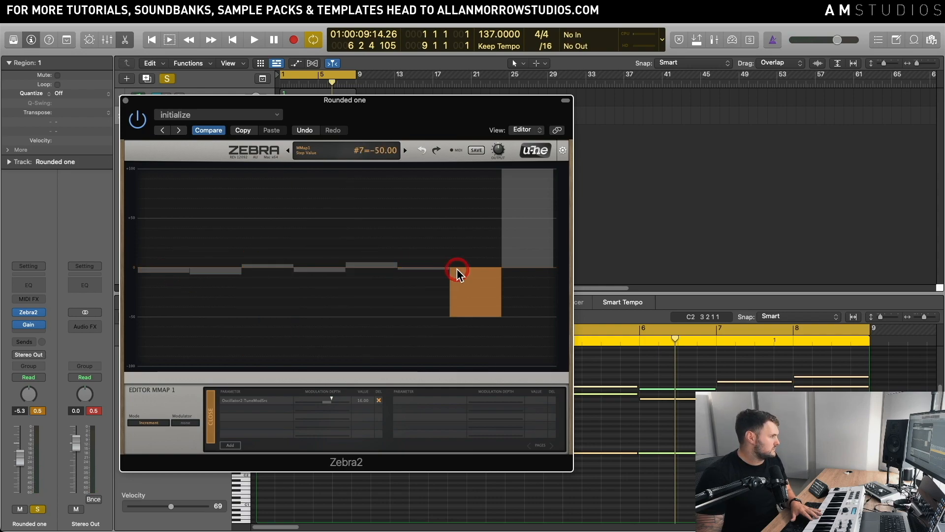
pyautogui.click(456, 269)
pyautogui.click(525, 261)
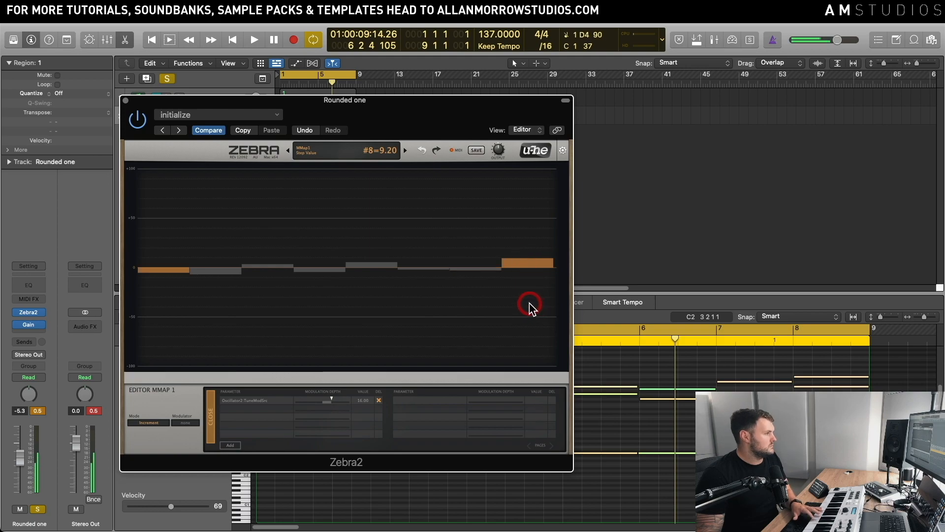
# - Close the MMap 1 editor and adjust OSC 2's tune modulation depth
pyautogui.moveTo(412, 114); pyautogui.dragTo(621, 97)
pyautogui.click(420, 396)
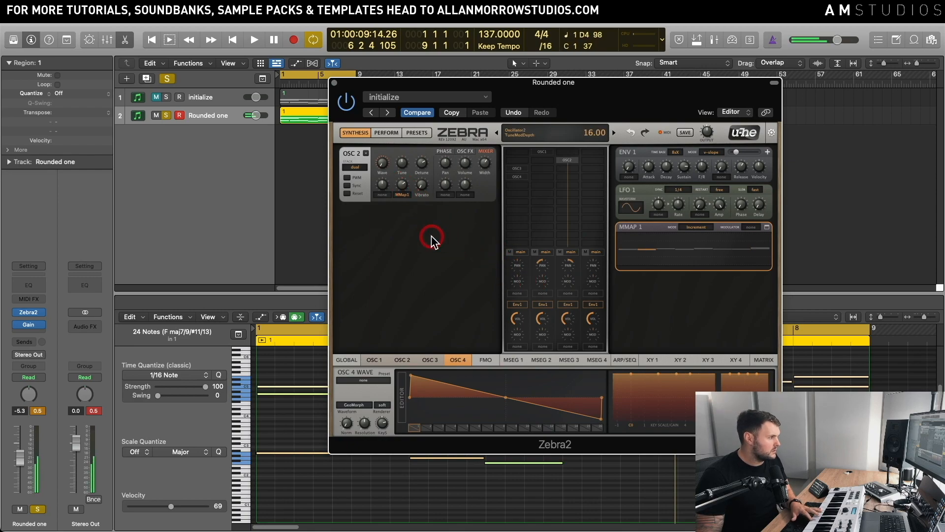
pyautogui.moveTo(402, 186); pyautogui.dragTo(405, 196)
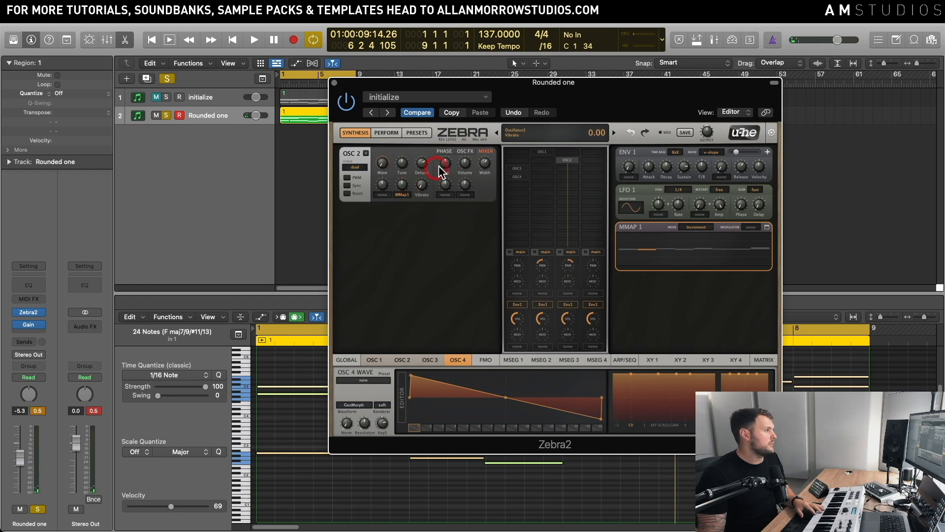
# - Reactivate OSC 1, OSC 3 and OSC 4 in the grid and play back the full chord sound
pyautogui.doubleClick(542, 152)
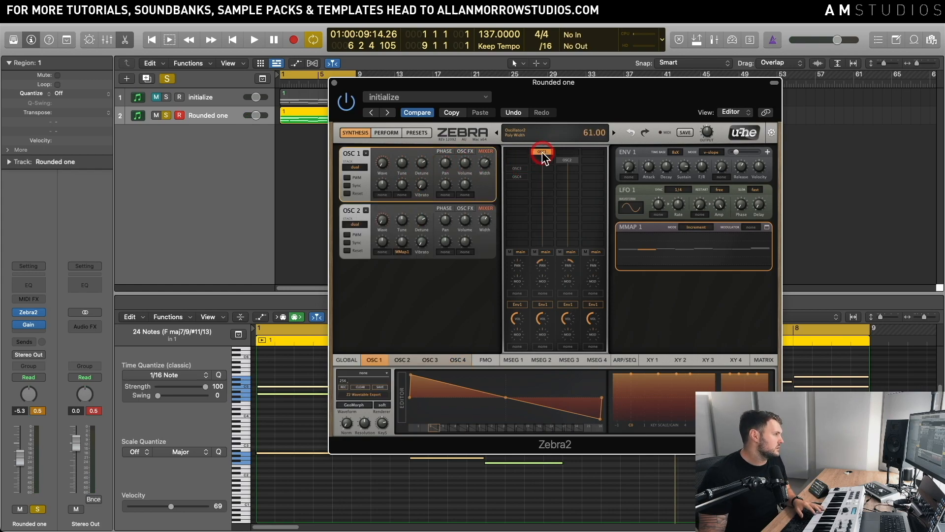
pyautogui.doubleClick(517, 170)
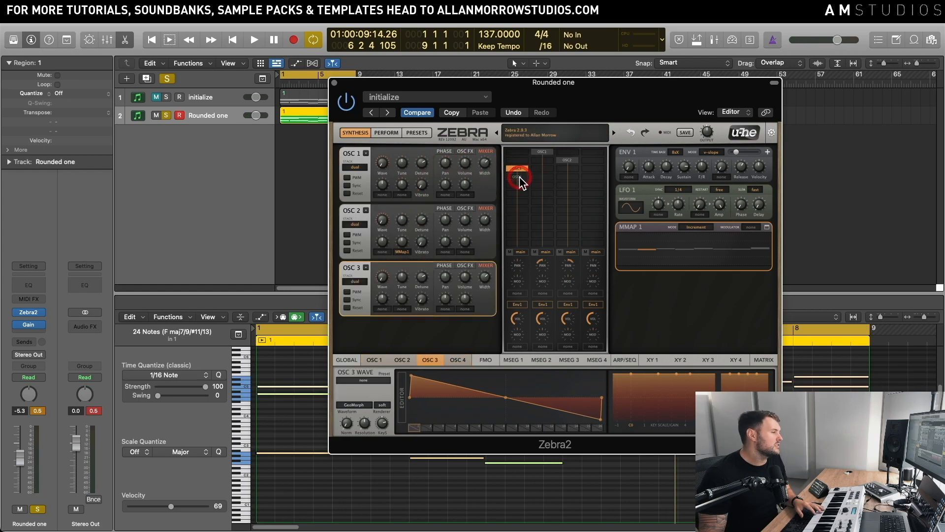
pyautogui.doubleClick(518, 177)
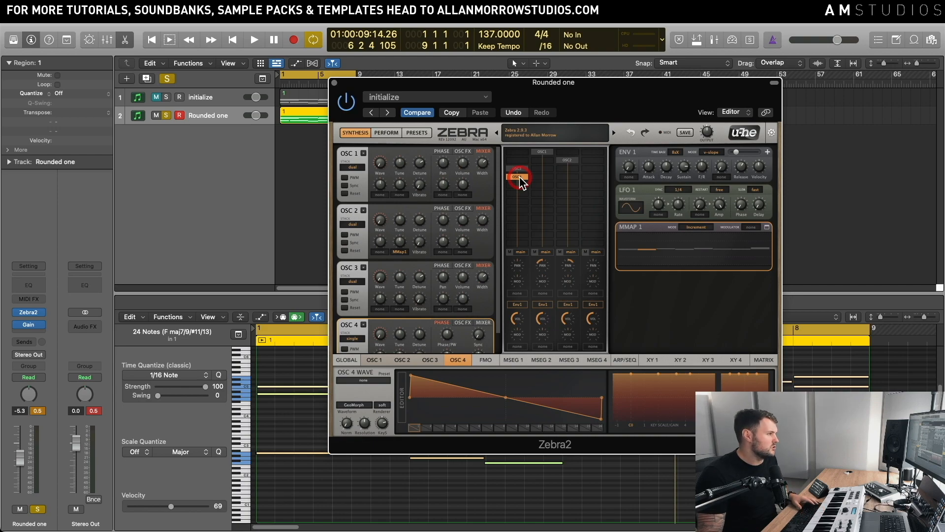
pyautogui.press('space')
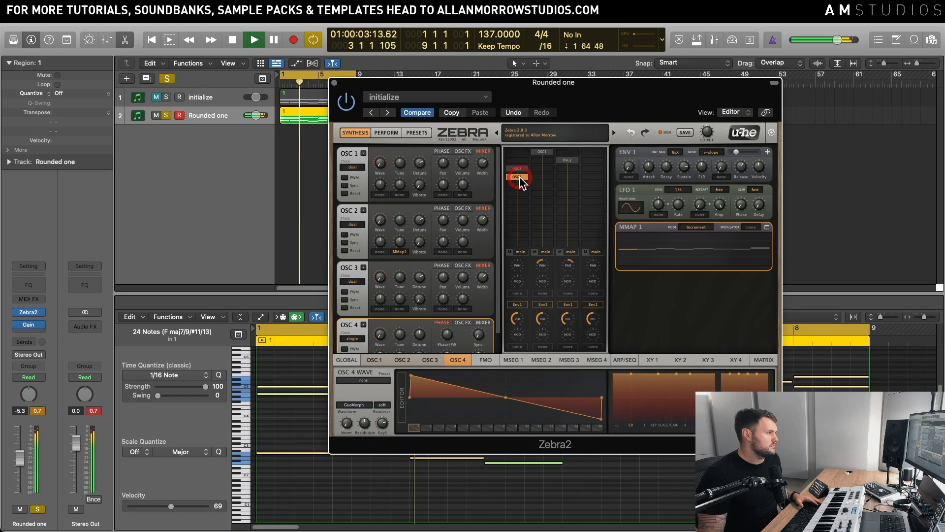
pyautogui.press('space')
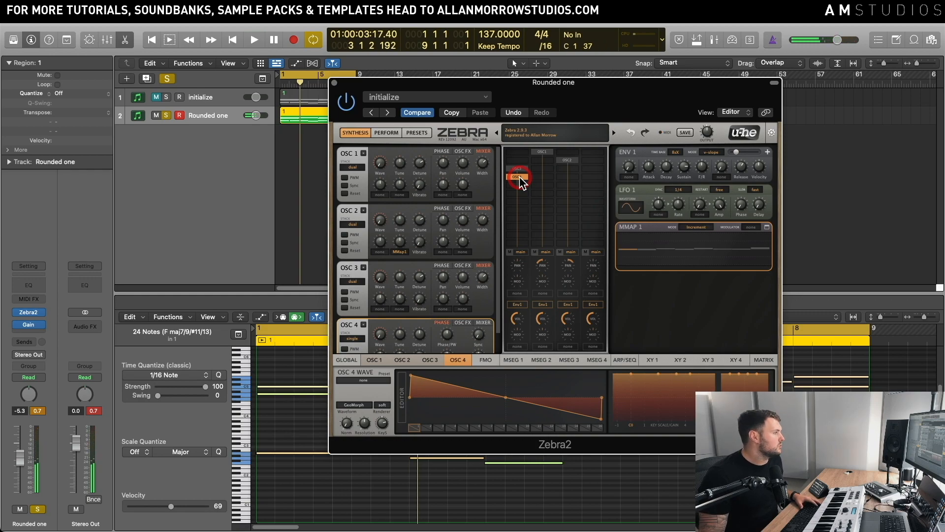
pyautogui.click(662, 257)
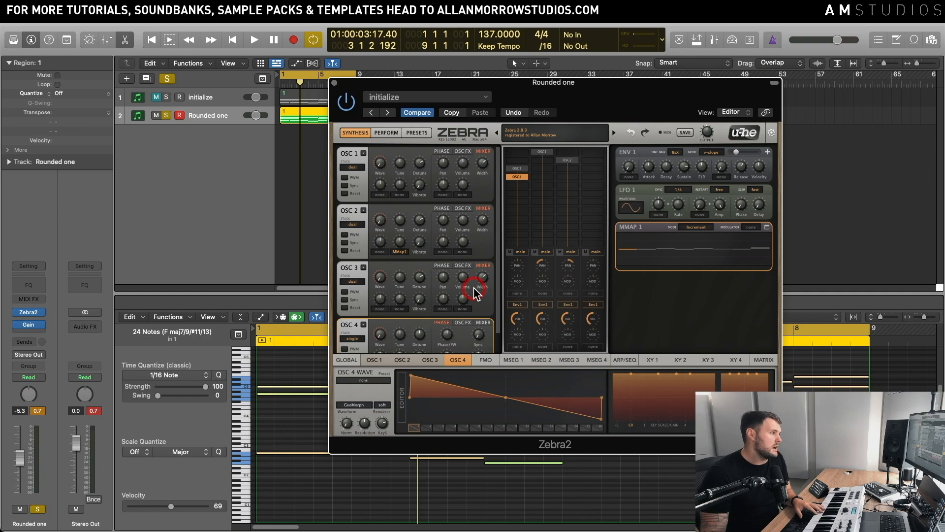
pyautogui.moveTo(475, 292); pyautogui.dragTo(499, 254)
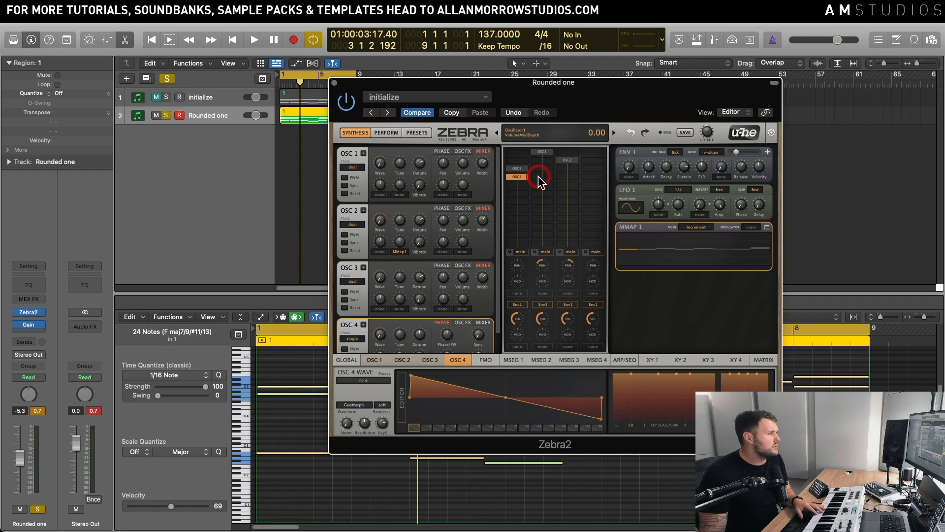
pyautogui.click(416, 335)
pyautogui.click(482, 224)
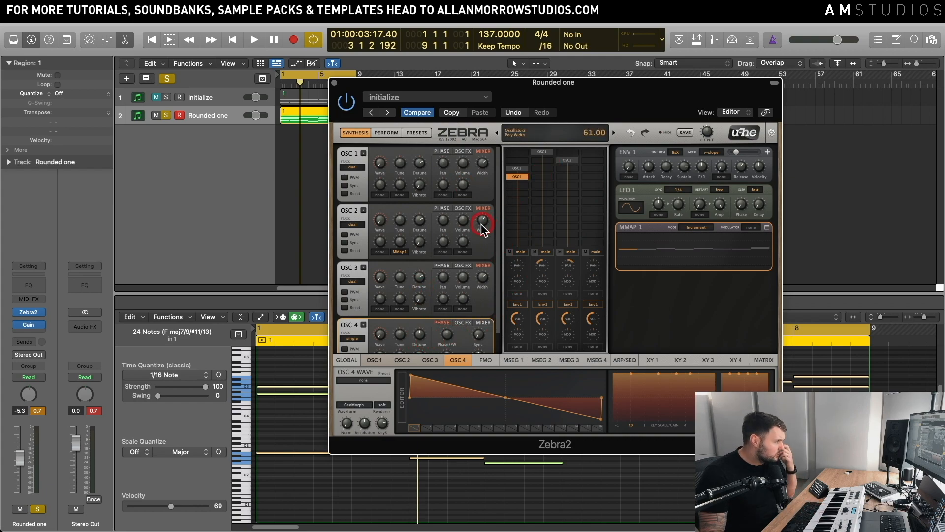
pyautogui.scroll(-2, 496, 233)
# - Deactivate OSC 2, OSC 3 and OSC 4 in the grid, and raise OSC 1's vibrato to 19.50 during playback
pyautogui.click(519, 170)
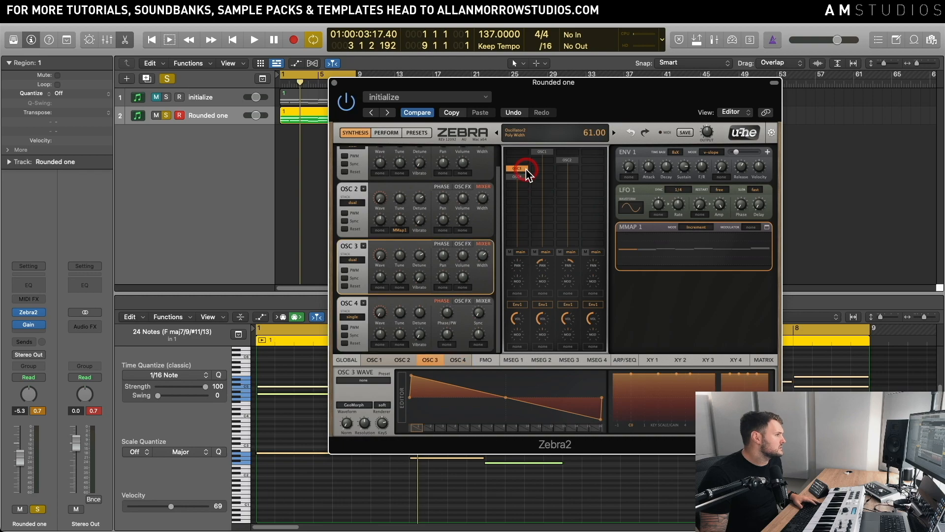
pyautogui.moveTo(523, 175); pyautogui.dragTo(526, 181)
pyautogui.doubleClick(567, 160)
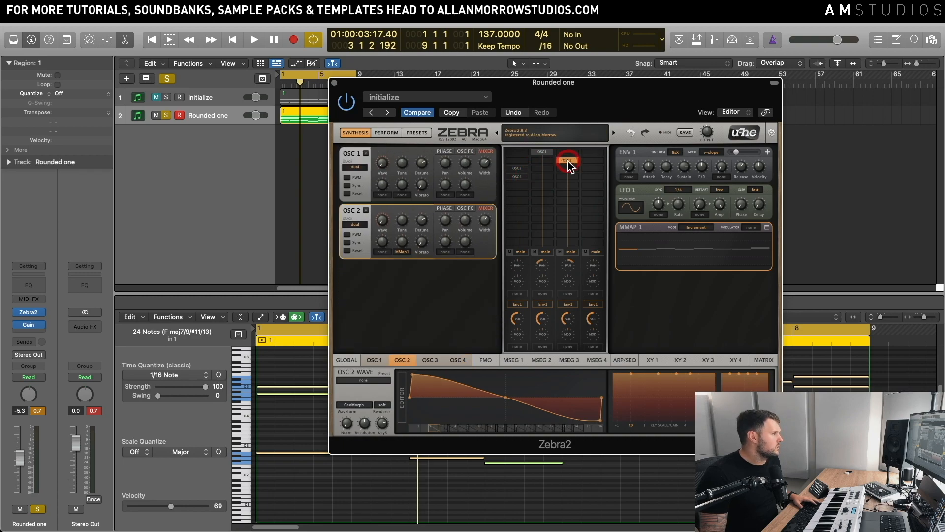
pyautogui.press('space')
pyautogui.moveTo(422, 187); pyautogui.dragTo(434, 168)
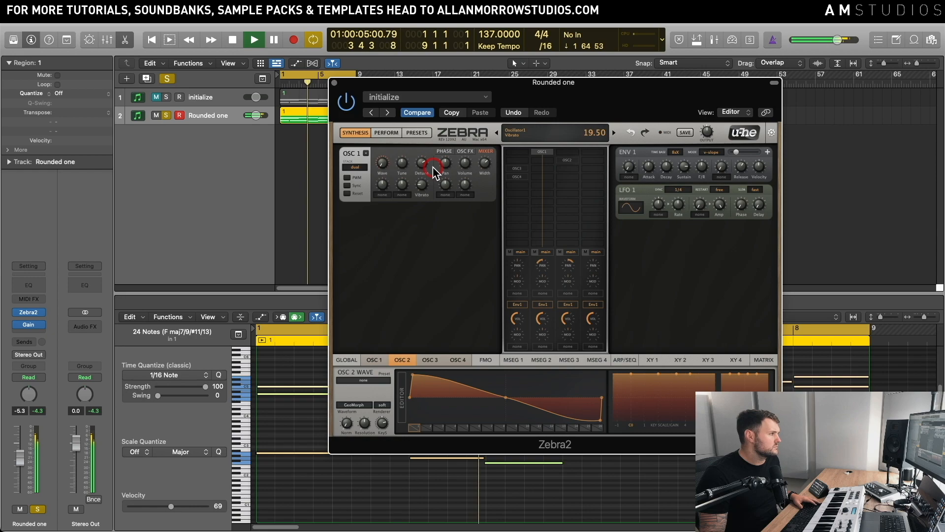
pyautogui.press('space')
# - Reactivate OSC 2, OSC 3 and OSC 4 in the grid and play back the four-oscillator sound
pyautogui.click(578, 149)
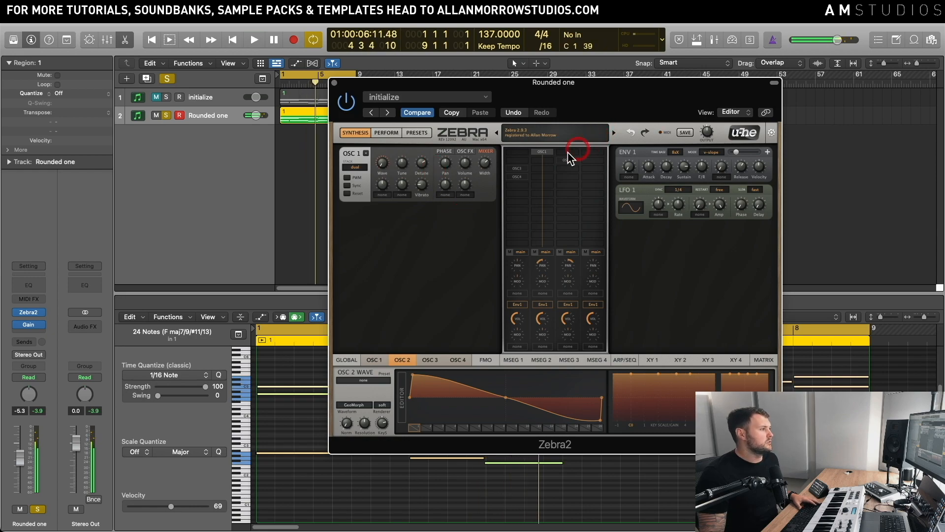
pyautogui.click(516, 170)
pyautogui.click(518, 176)
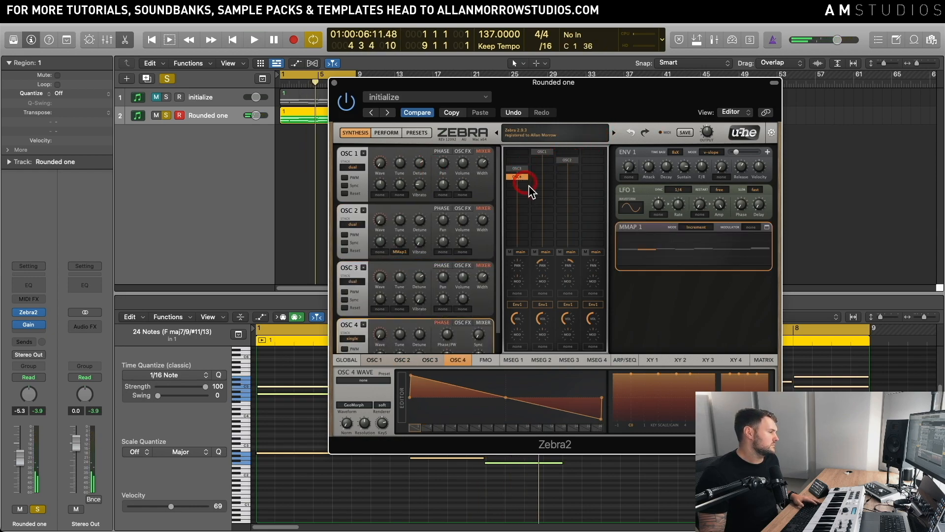
pyautogui.press('space')
pyautogui.click(549, 225)
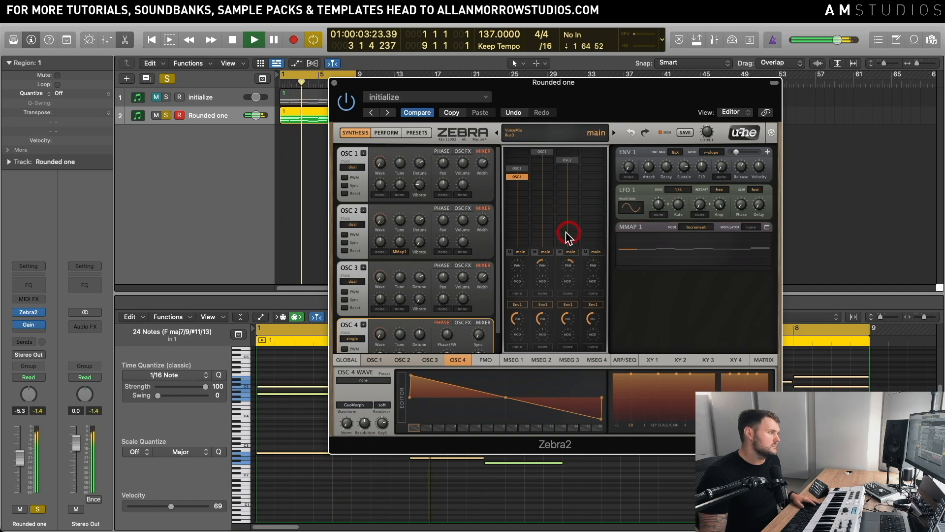
pyautogui.press('space')
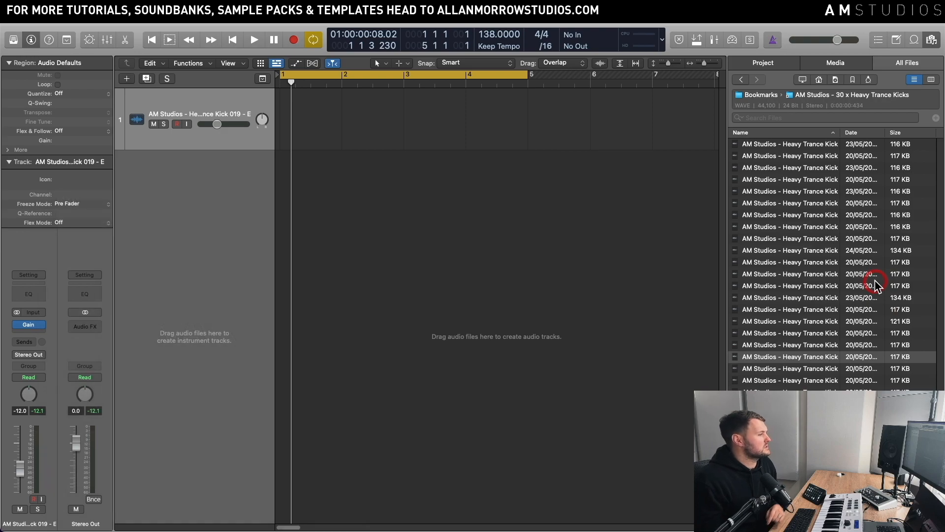
# - Audition several Heavy Trance Kick samples and place Heavy Trance Kick 011 - G# at bar 1 of the audio track
pyautogui.click(813, 248)
pyautogui.click(810, 263)
pyautogui.click(810, 287)
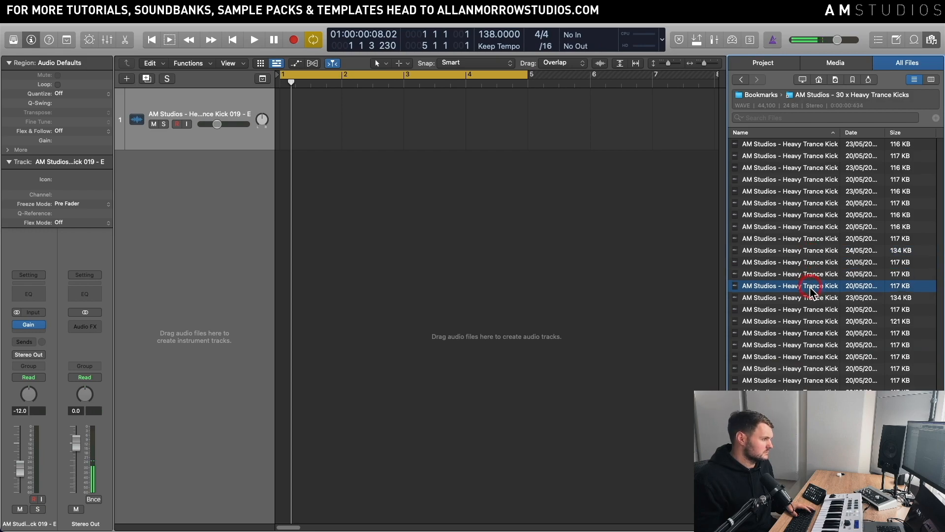
pyautogui.click(818, 264)
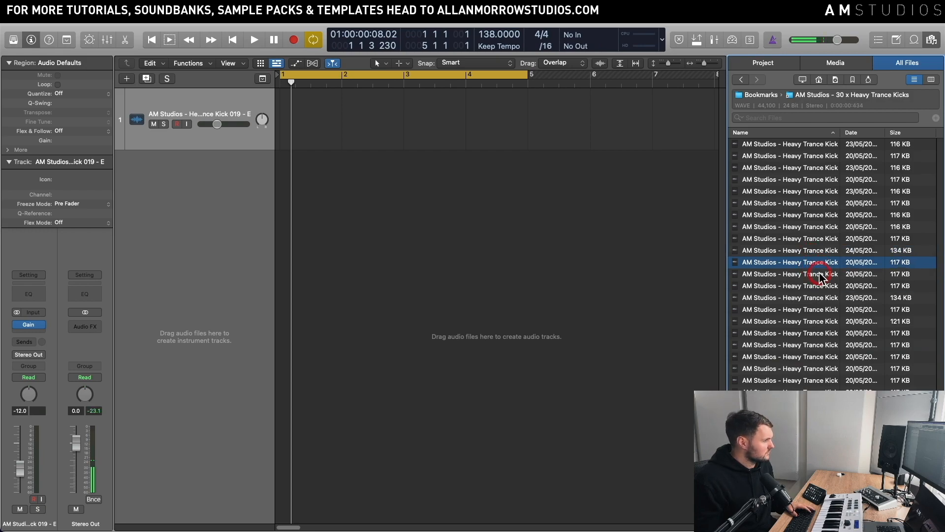
pyautogui.moveTo(819, 272); pyautogui.dragTo(295, 133)
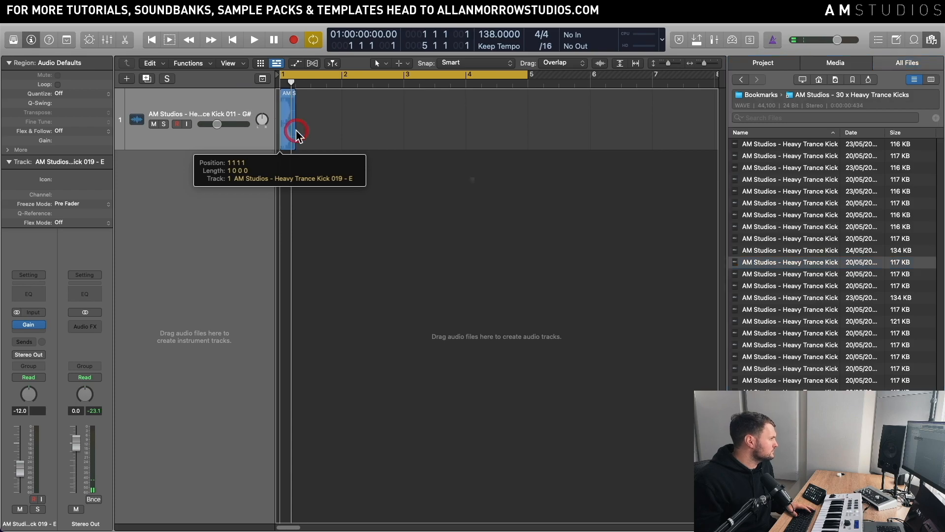
pyautogui.click(486, 208)
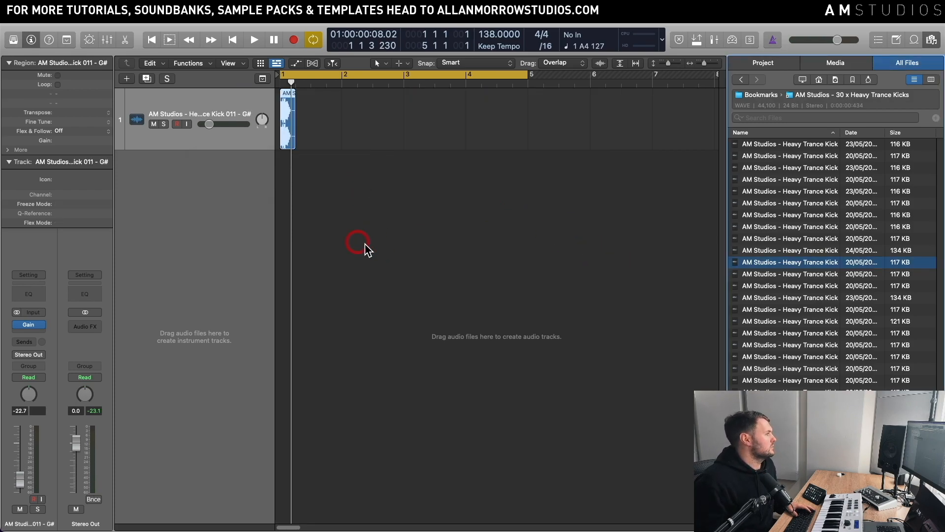
# - Raise the kick track's volume fader to -18.0 dB while playing the kick back
pyautogui.click(293, 183)
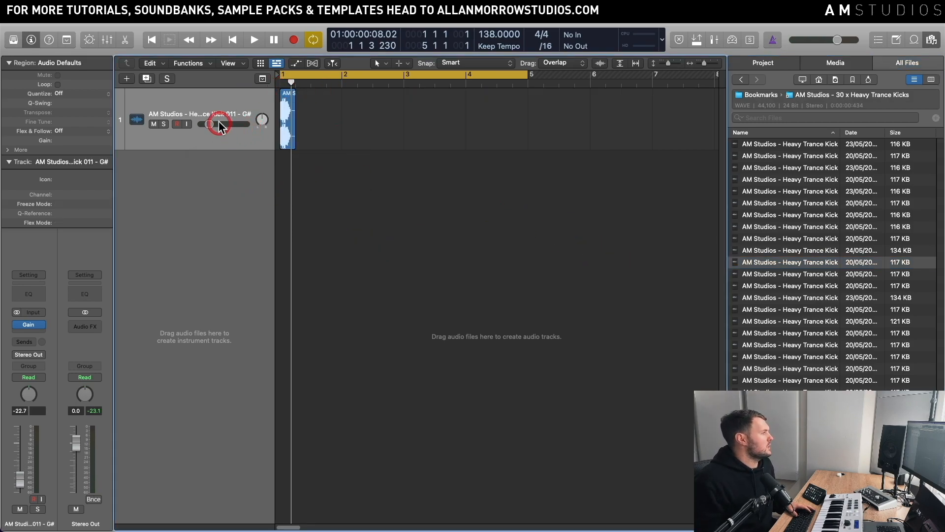
pyautogui.click(227, 104)
pyautogui.press('space')
pyautogui.press('space')
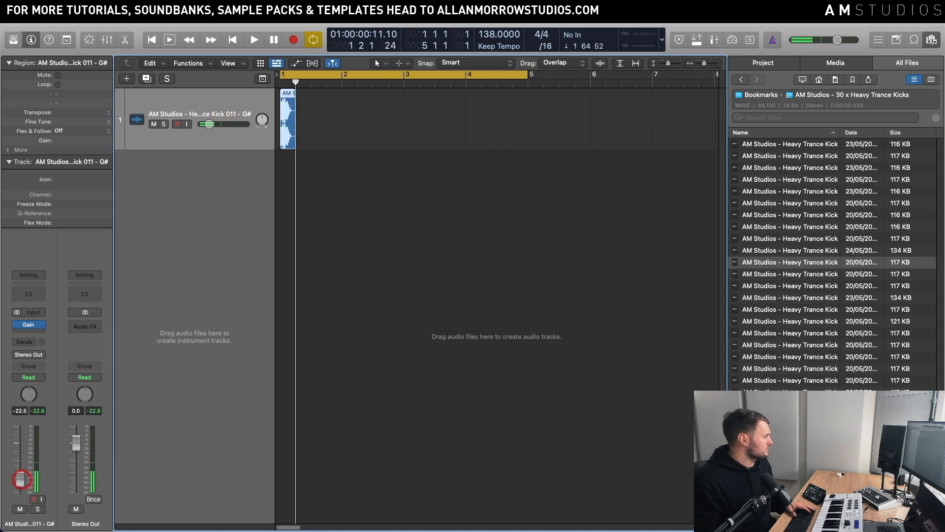
pyautogui.moveTo(24, 478); pyautogui.dragTo(24, 474)
pyautogui.press('space')
pyautogui.press('space')
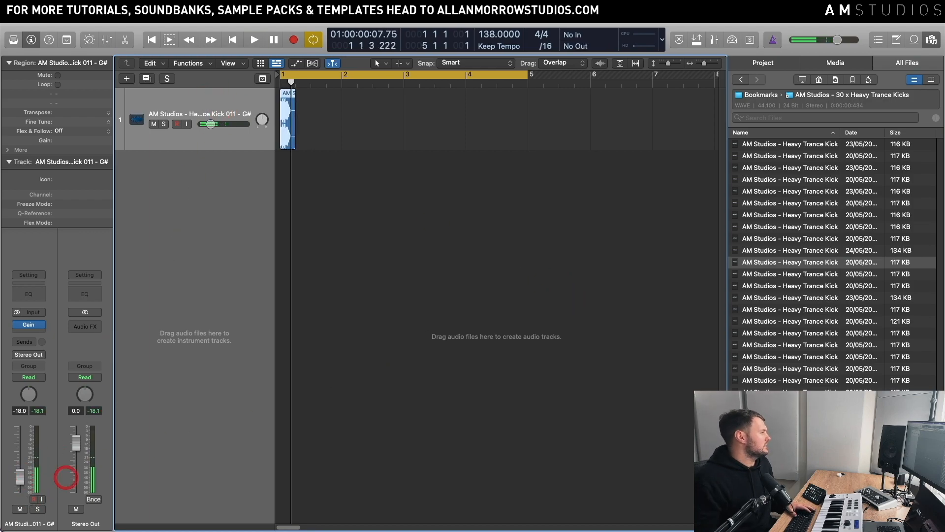
# - Add a send to Bus 2 on the kick channel and set its level to -12.7 dB
pyautogui.click(36, 340)
pyautogui.moveTo(35, 355)
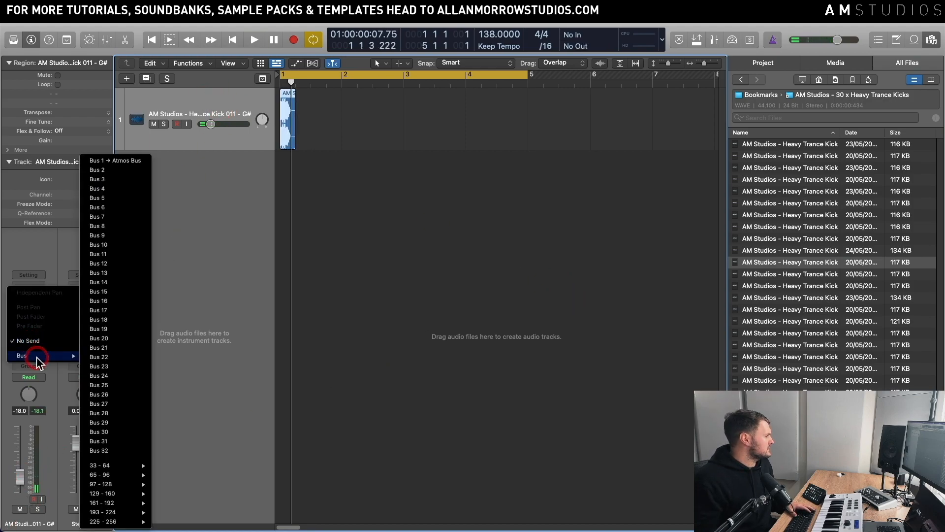
pyautogui.click(134, 170)
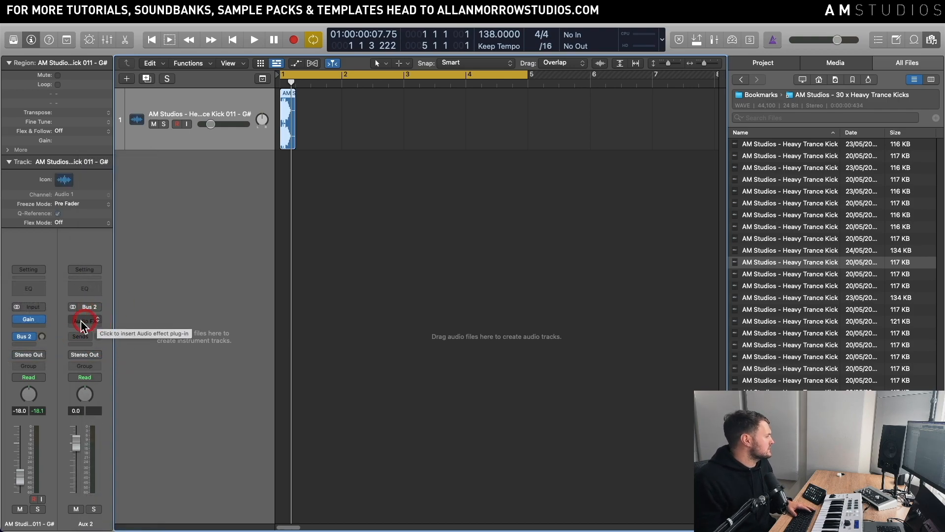
pyautogui.moveTo(42, 336); pyautogui.dragTo(64, 298)
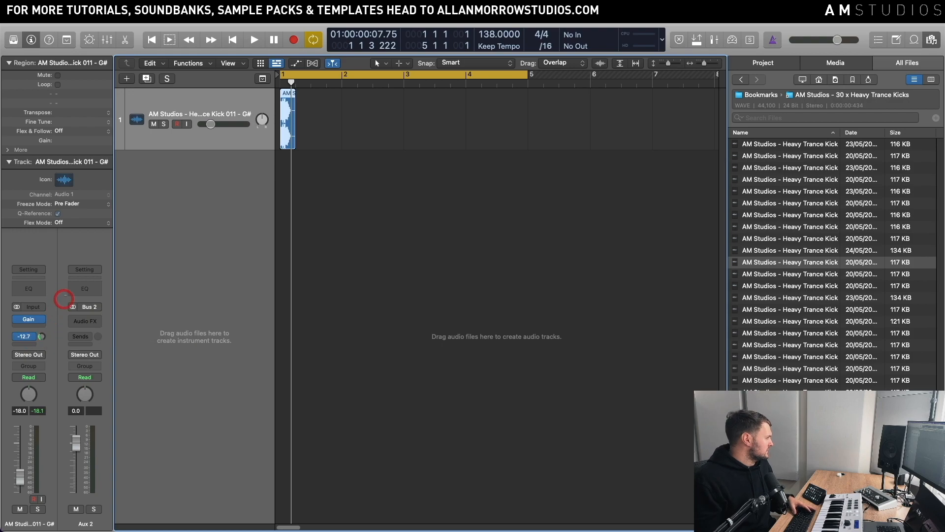
# - Insert a stereo Delay Designer as the first effect on the Bus 2 aux channel
pyautogui.click(91, 322)
pyautogui.moveTo(109, 340)
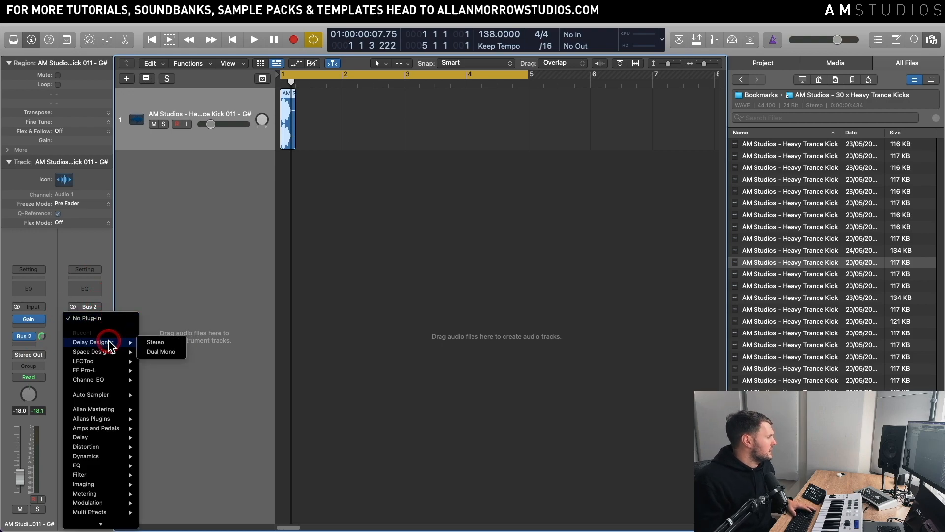
pyautogui.click(154, 343)
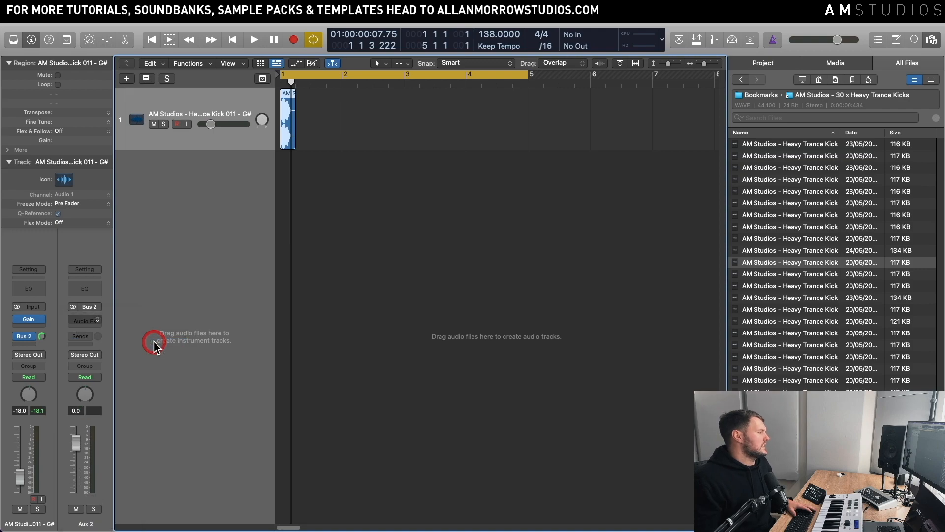
pyautogui.moveTo(544, 148); pyautogui.dragTo(601, 148)
pyautogui.click(477, 217)
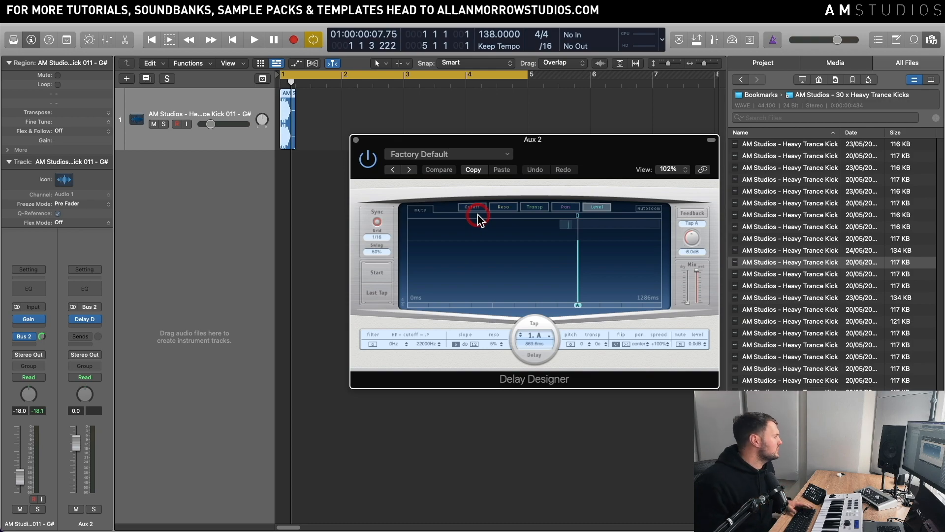
# - Insert Space Designer after Delay Designer on the aux channel and arrange both plug-in windows so they can be used together
pyautogui.click(92, 322)
pyautogui.click(91, 326)
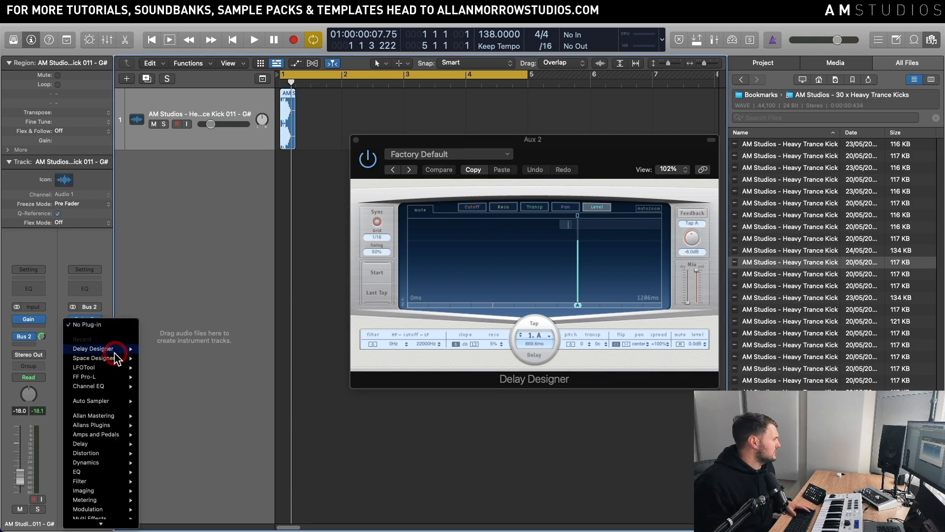
pyautogui.moveTo(122, 359)
pyautogui.click(157, 361)
pyautogui.moveTo(560, 151); pyautogui.dragTo(747, 294)
pyautogui.moveTo(634, 150); pyautogui.dragTo(676, 96)
pyautogui.moveTo(786, 301); pyautogui.dragTo(842, 250)
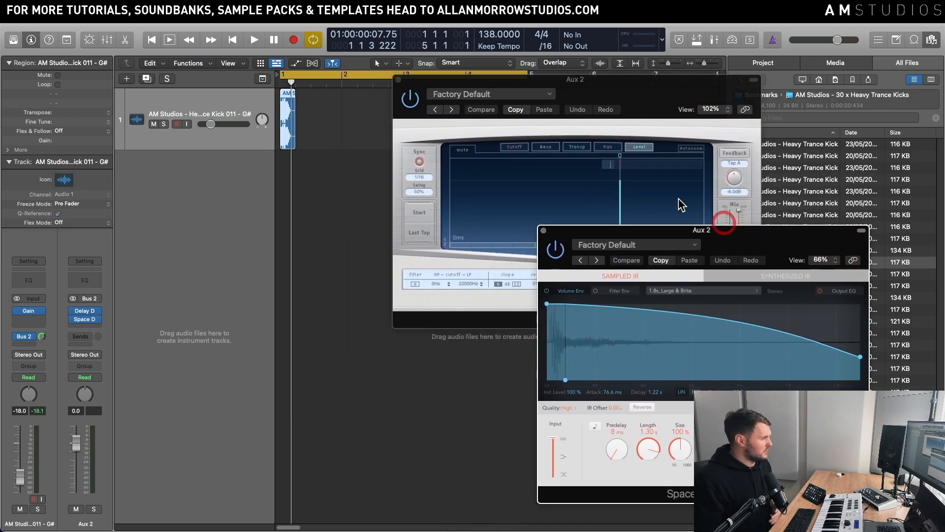
pyautogui.moveTo(570, 89); pyautogui.dragTo(622, 54)
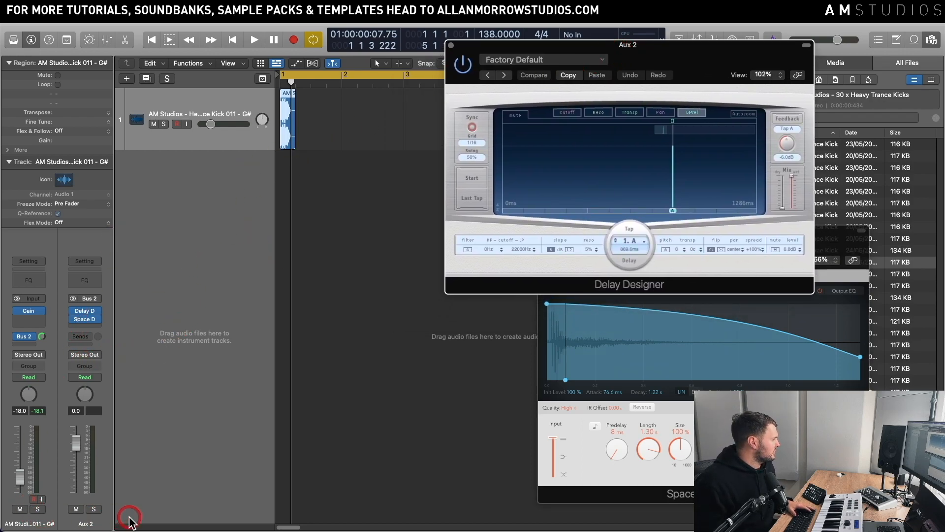
# - Rename the aux channel to Atmos Bus FX and create an arrangement track for it
pyautogui.doubleClick(91, 523)
pyautogui.write('A')
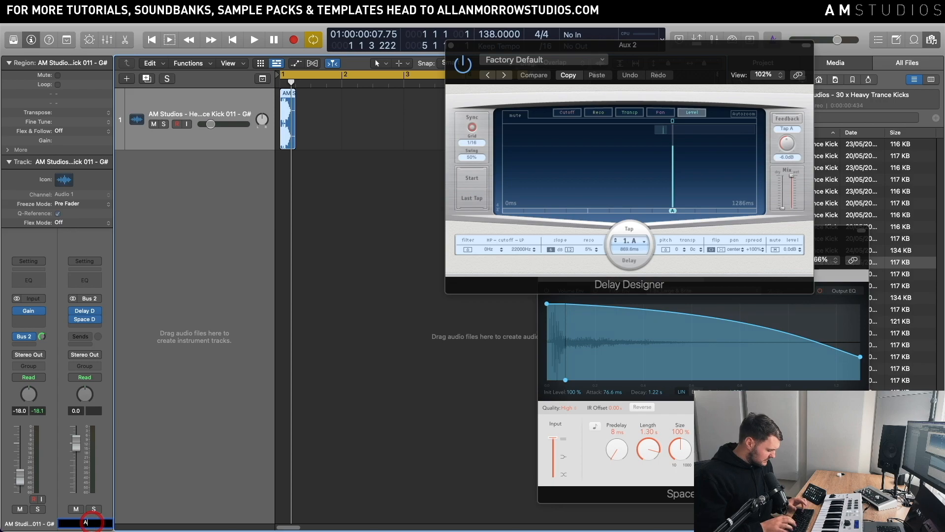
pyautogui.write('tmos Bus FX')
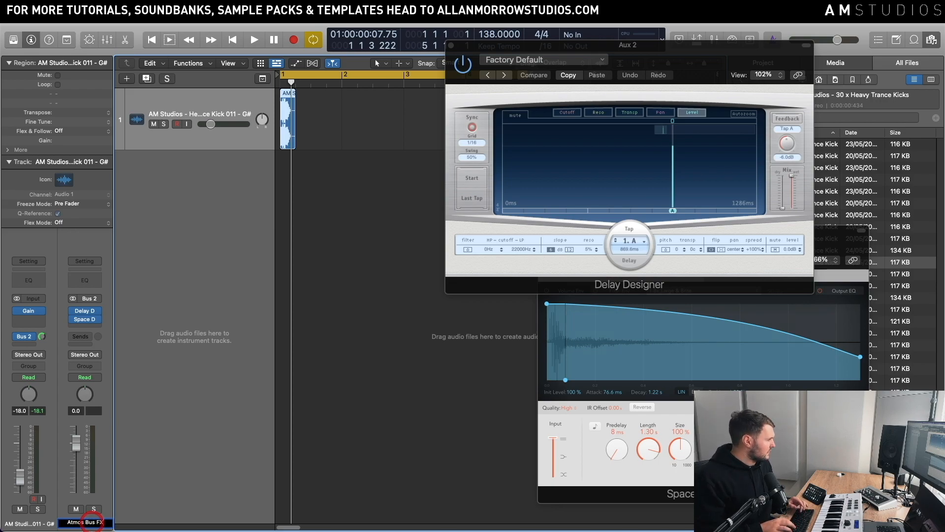
pyautogui.press('Return')
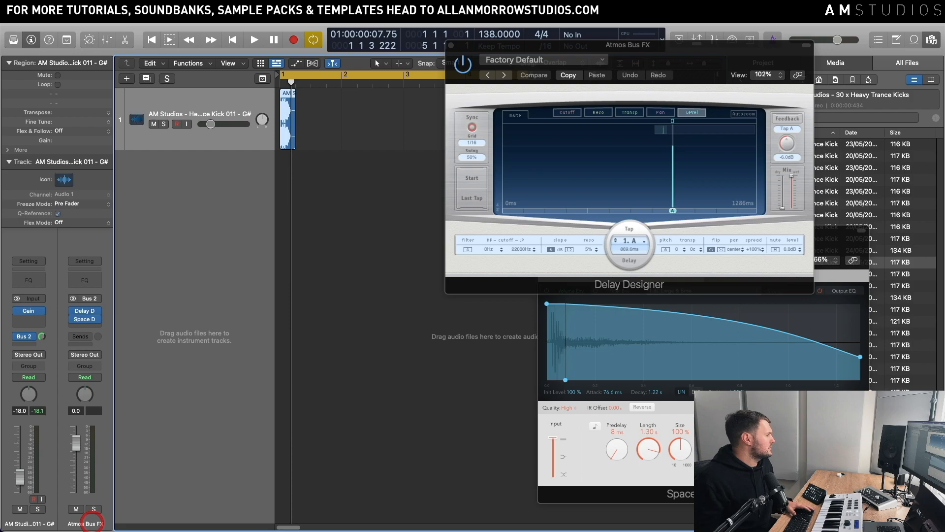
pyautogui.rightClick(106, 521)
pyautogui.click(133, 485)
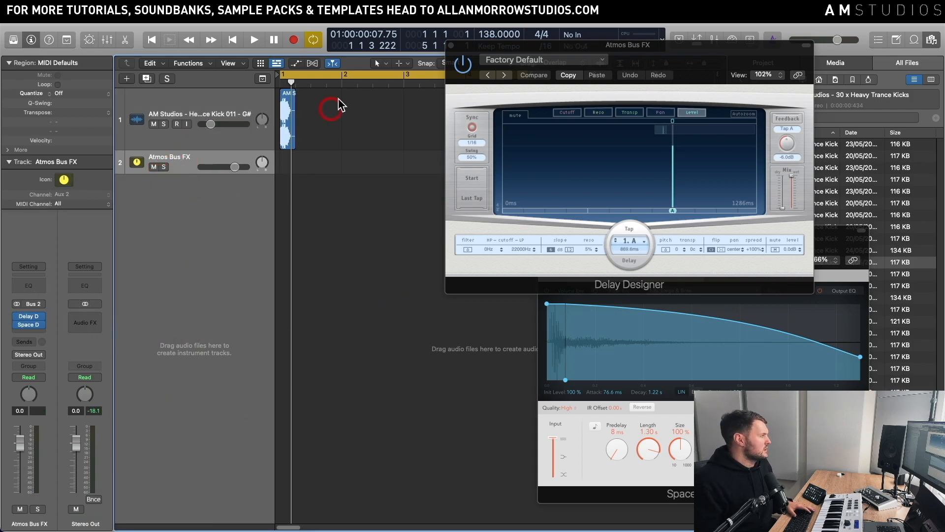
# - Select the kick track and play the kick through the default delay and reverb settings
pyautogui.click(321, 104)
pyautogui.moveTo(625, 56); pyautogui.dragTo(649, 54)
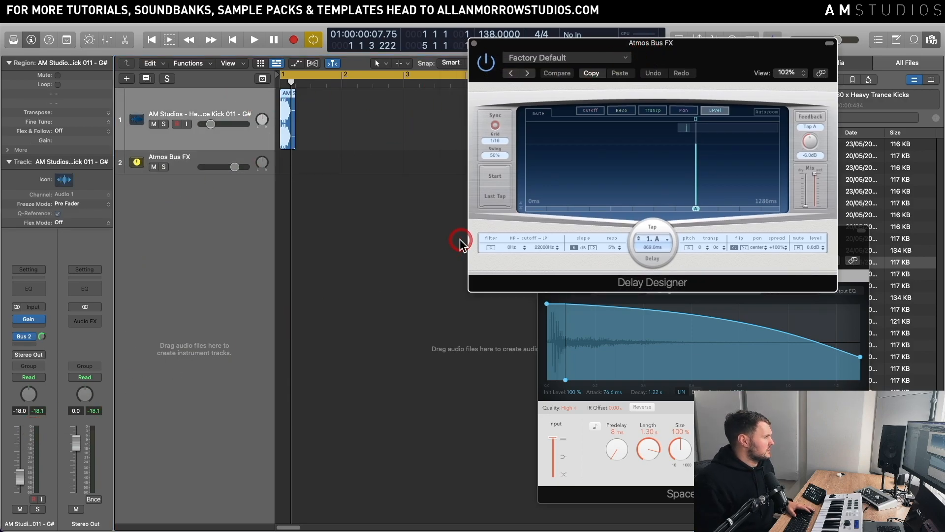
pyautogui.press('space')
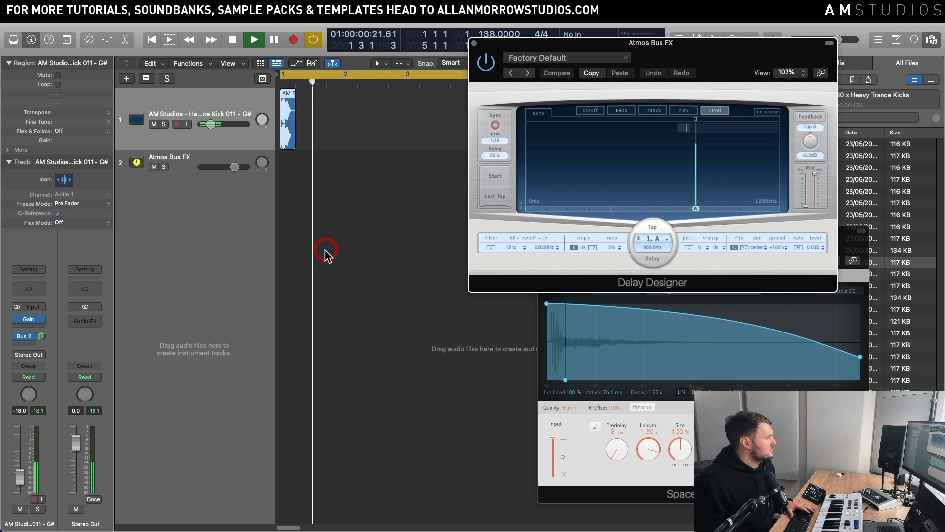
pyautogui.click(203, 126)
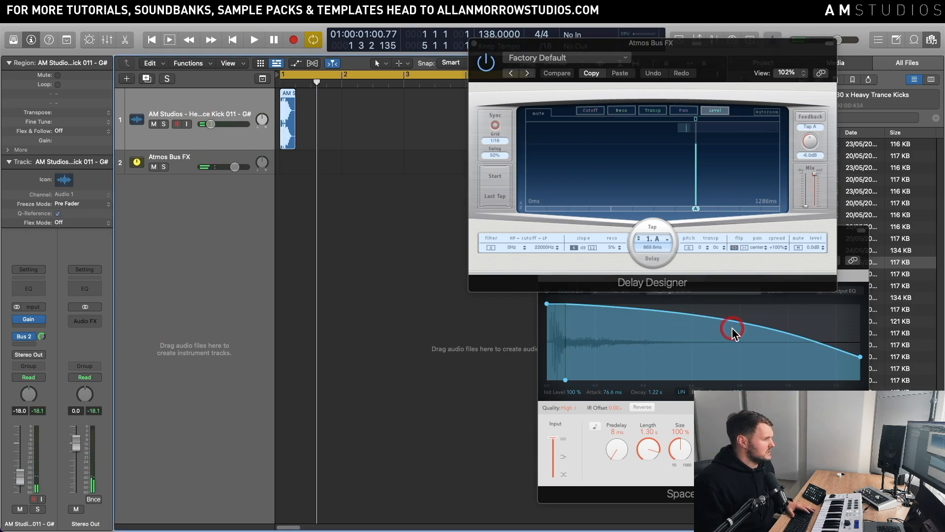
# - Audition Delay Designer's Basic Feedback Rhythm preset on the kick, switch to the Crop Delay preset and play that back
pyautogui.click(586, 62)
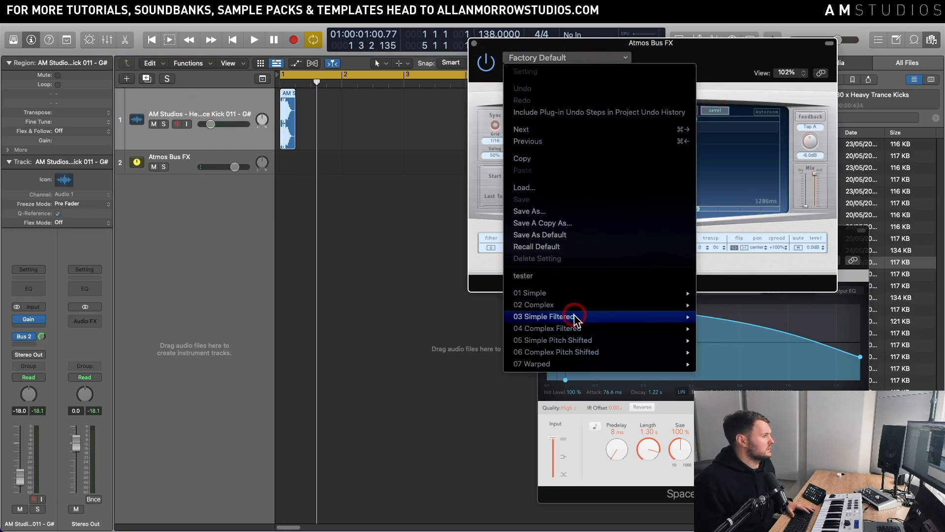
pyautogui.moveTo(571, 316)
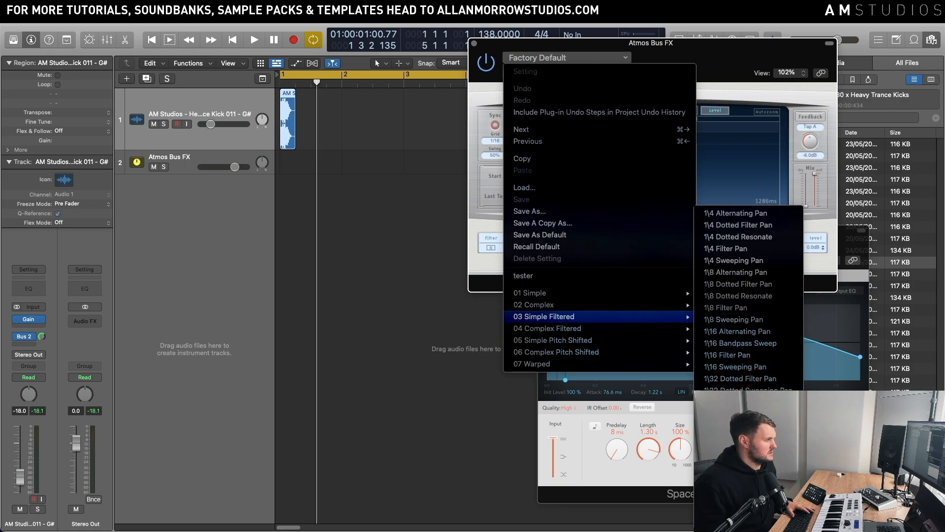
pyautogui.click(739, 426)
pyautogui.press('space')
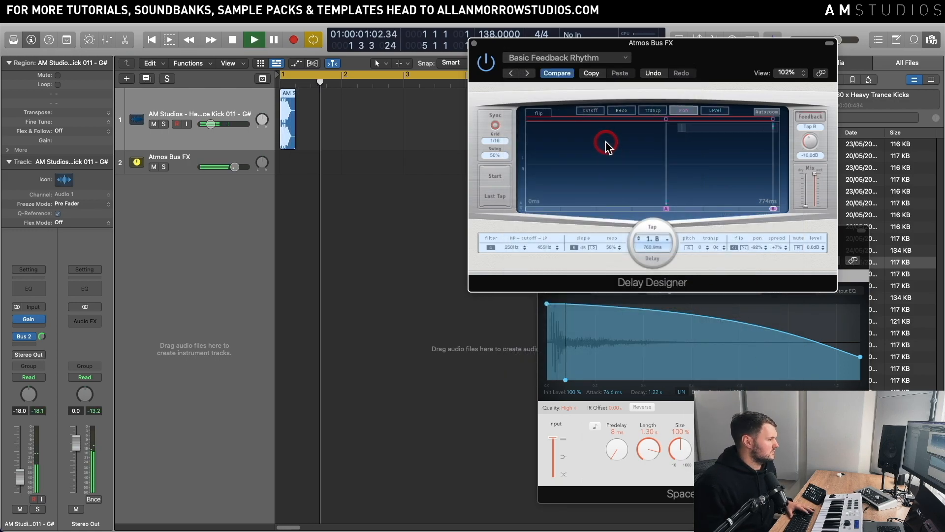
pyautogui.press('space')
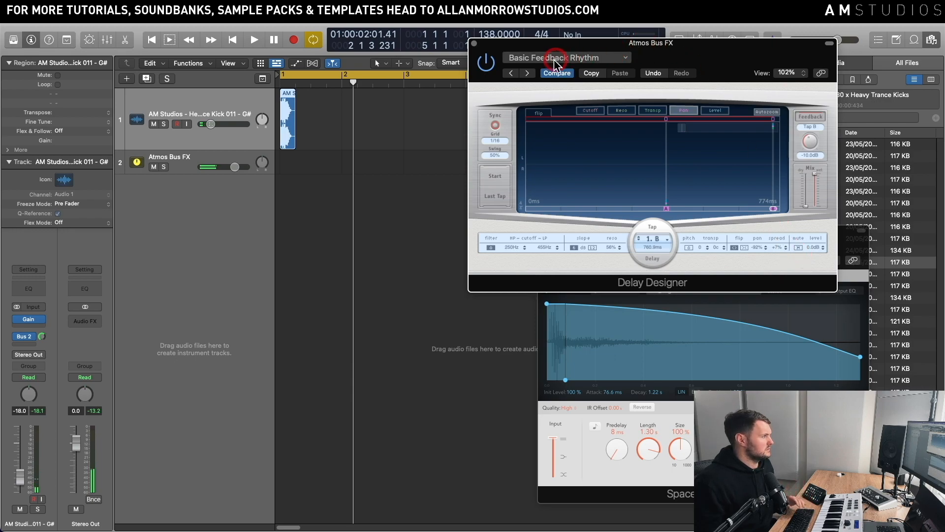
pyautogui.click(528, 73)
pyautogui.press('space')
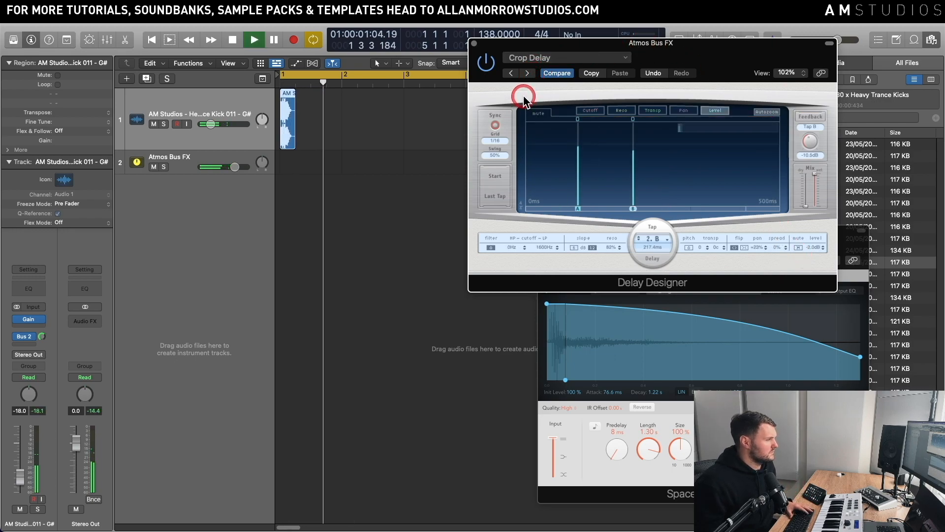
pyautogui.press('space')
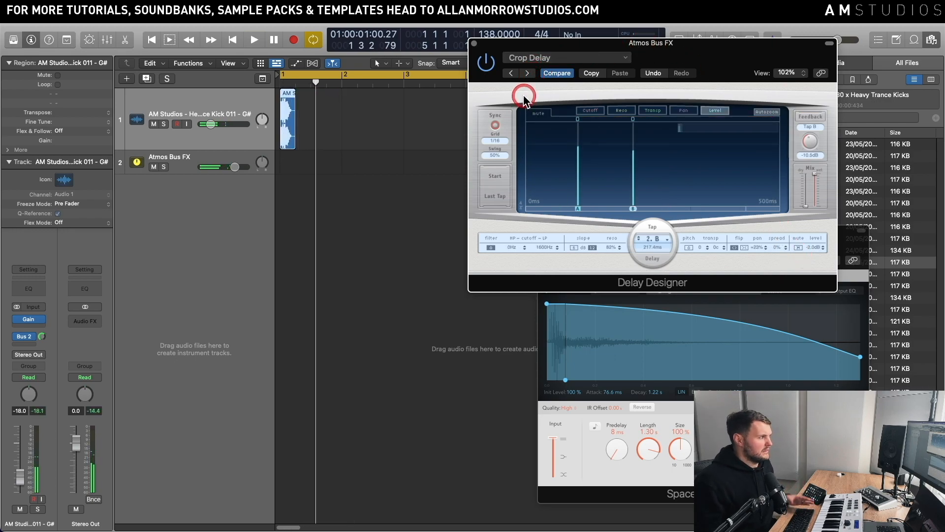
# - Load the Sharp Shear preset from Warped Effects in Space Designer and play back the kick
pyautogui.click(835, 301)
pyautogui.moveTo(713, 234); pyautogui.dragTo(703, 199)
pyautogui.click(632, 212)
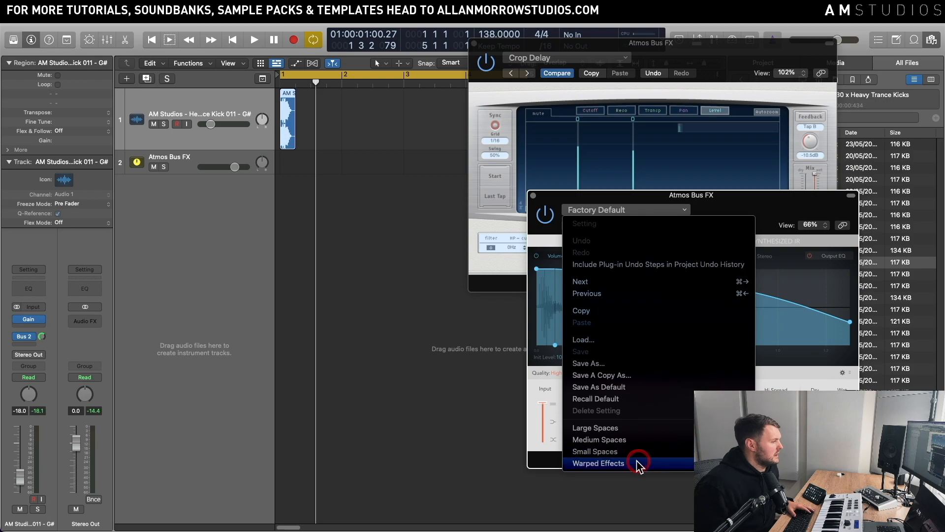
pyautogui.click(639, 464)
pyautogui.click(881, 448)
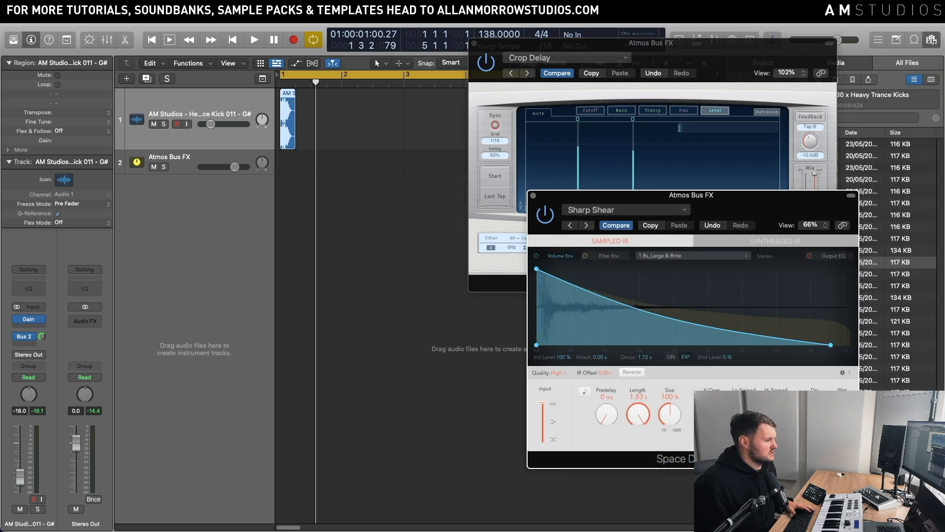
pyautogui.press('space')
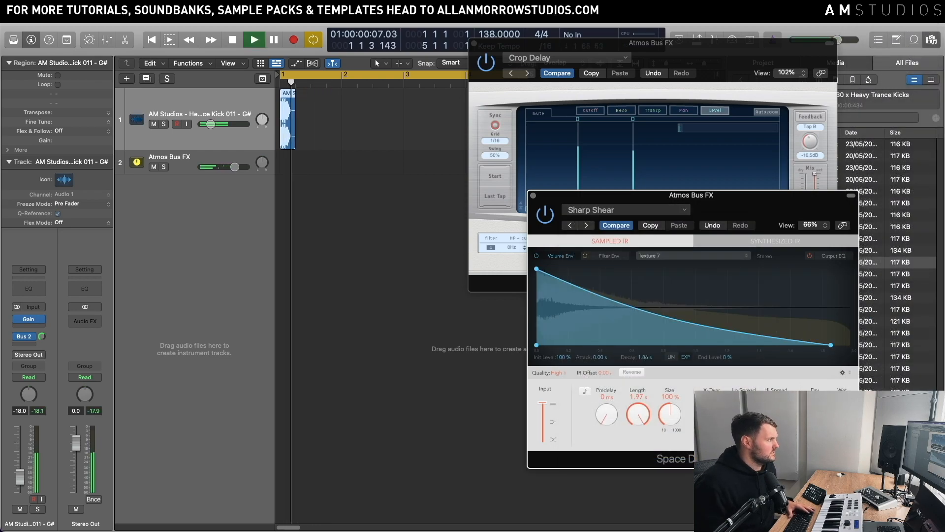
pyautogui.press('space')
# - Close both effect windows, create a MIDI region on the Atmos Bus FX track at bar 1 and extend it to bar 5
pyautogui.click(533, 196)
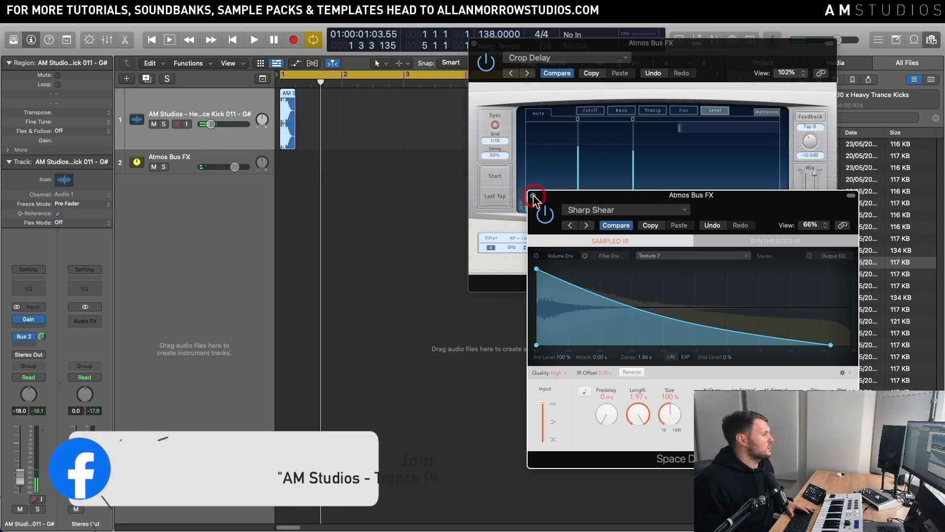
pyautogui.click(474, 43)
pyautogui.click(328, 123)
pyautogui.rightClick(287, 153)
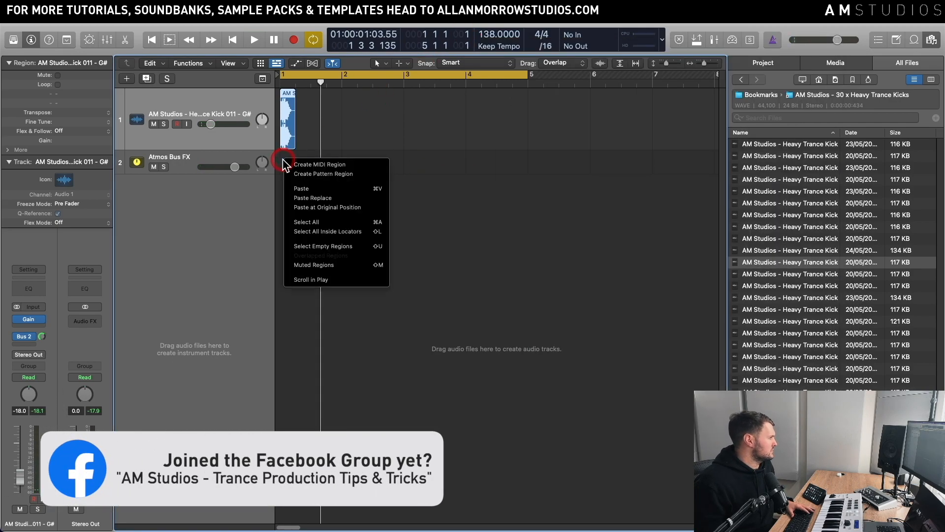
pyautogui.click(300, 164)
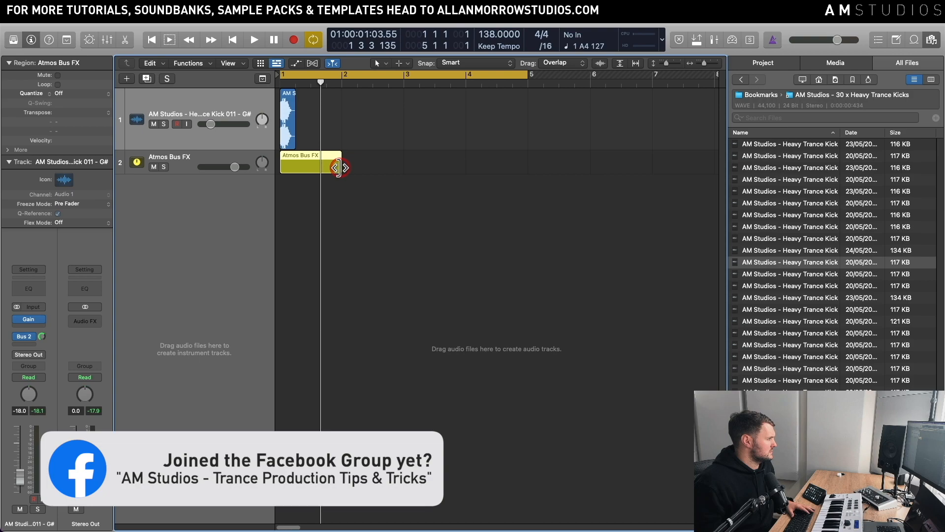
pyautogui.moveTo(339, 168); pyautogui.dragTo(525, 170)
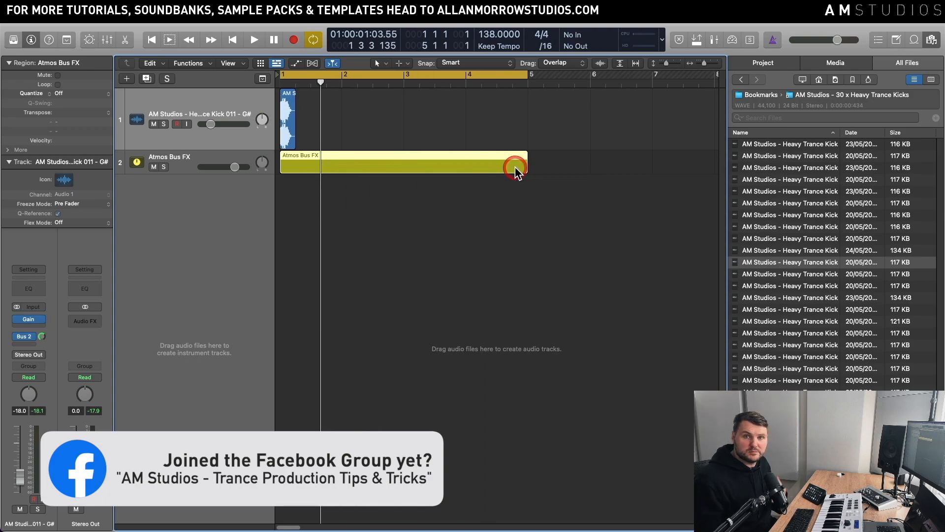
# - Add a Channel EQ to the kick channel after Gain and move its window clear of the track headers
pyautogui.click(196, 104)
pyautogui.click(39, 288)
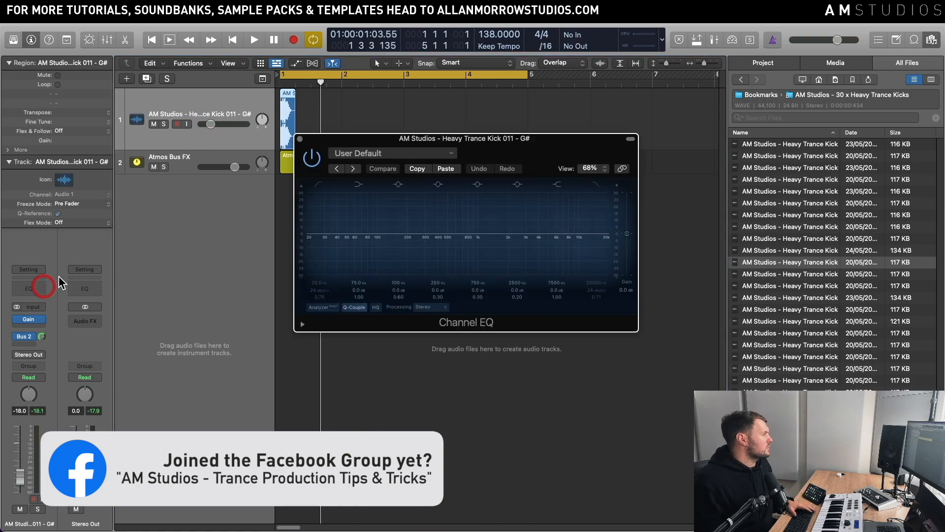
pyautogui.moveTo(489, 138); pyautogui.dragTo(655, 113)
pyautogui.click(194, 158)
pyautogui.click(44, 325)
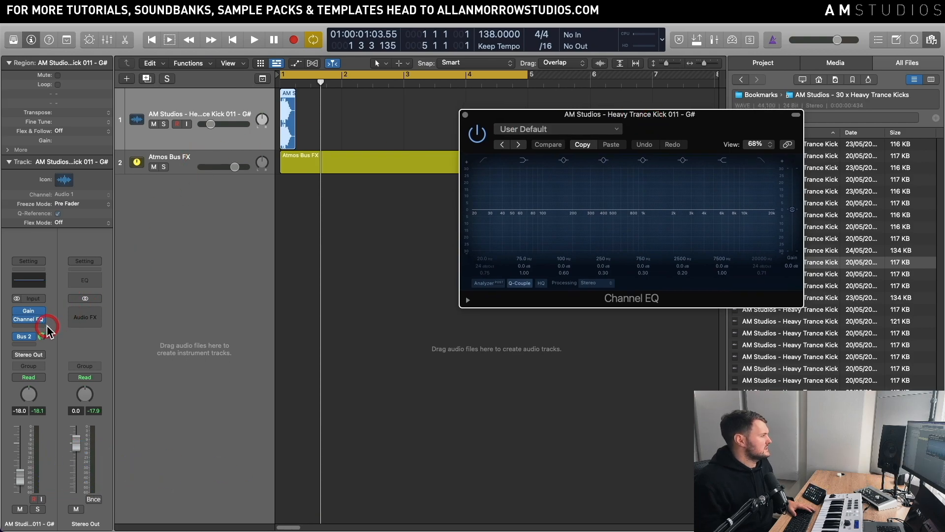
pyautogui.click(42, 337)
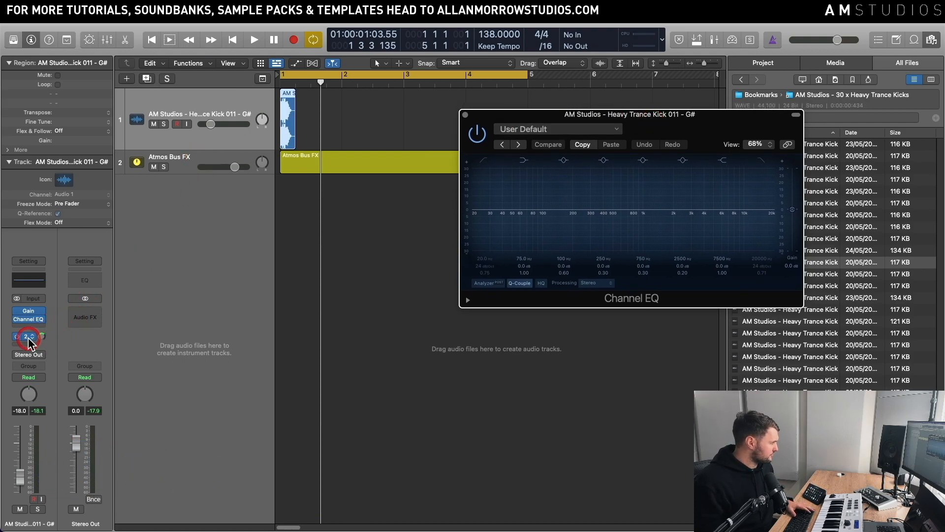
# - Enable the low cut in the kick's Channel EQ, set it to 875 Hz and audition the filtered kick
pyautogui.click(25, 337)
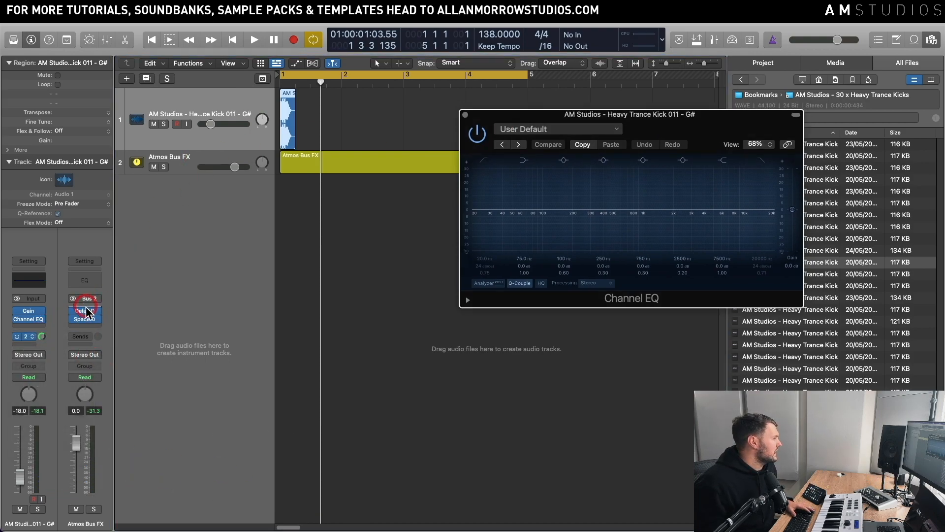
pyautogui.moveTo(566, 115); pyautogui.dragTo(594, 106)
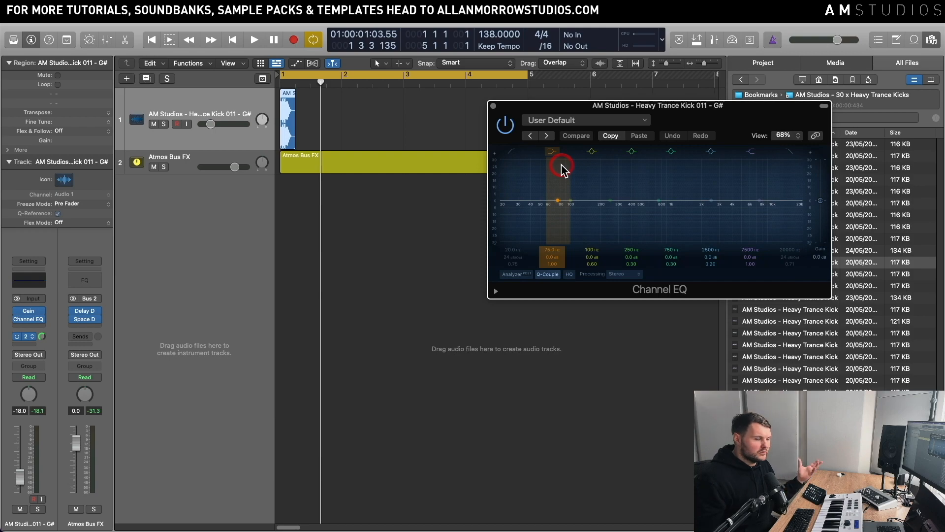
pyautogui.click(510, 152)
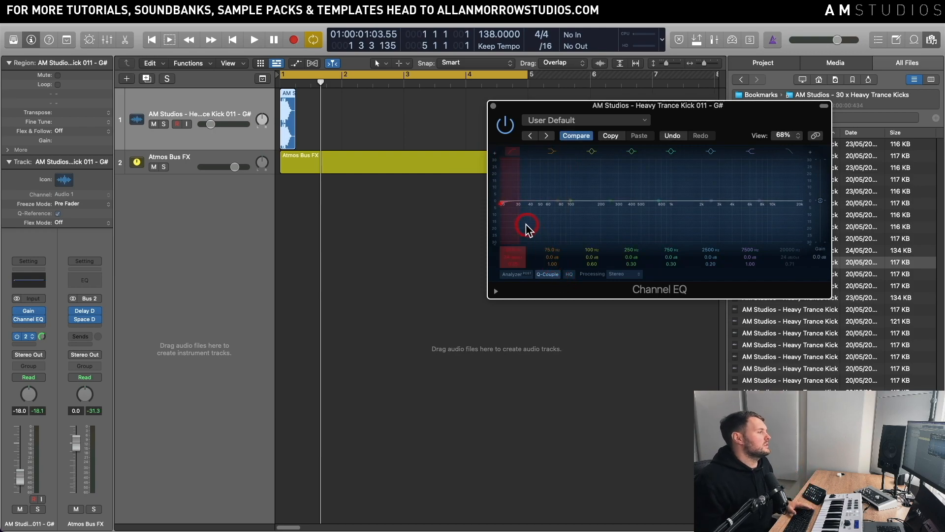
pyautogui.moveTo(518, 225); pyautogui.dragTo(679, 236)
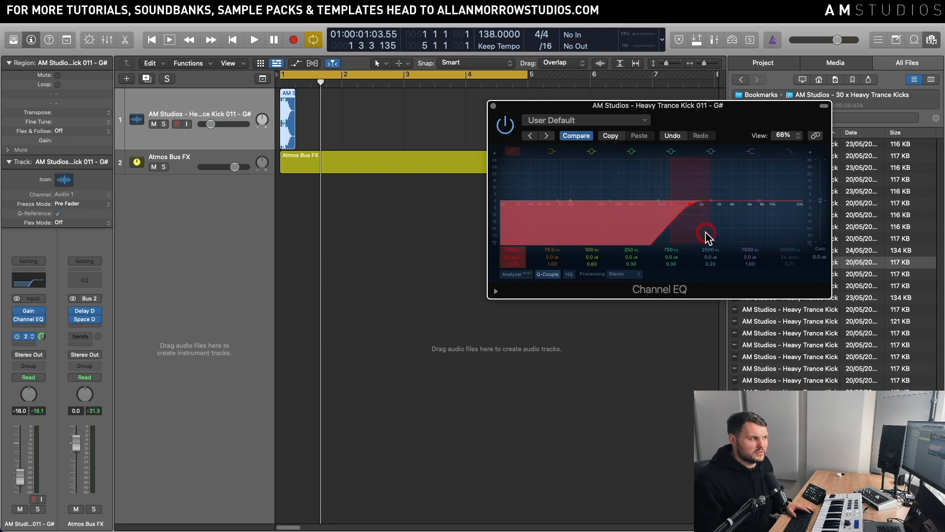
pyautogui.moveTo(706, 236); pyautogui.dragTo(679, 237)
pyautogui.press('space')
pyautogui.press('space')
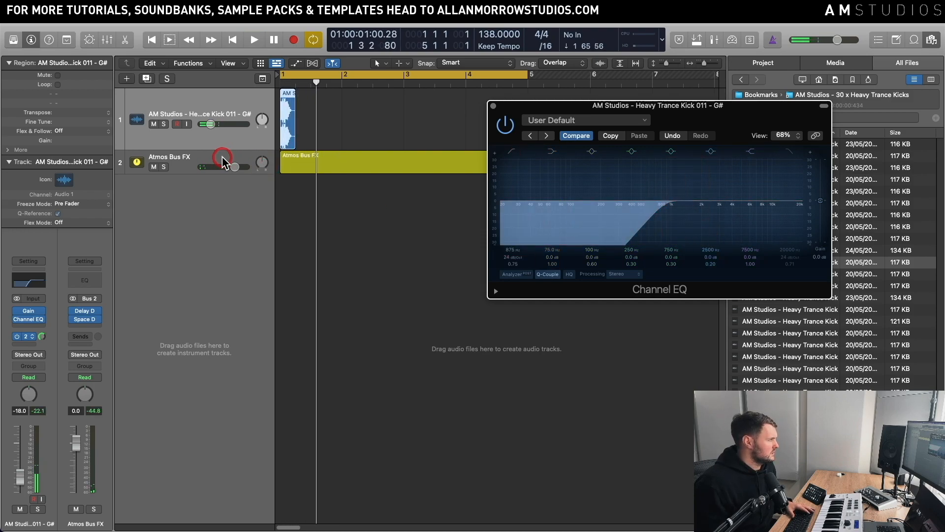
# - Open the Atmos Bus FX track's Space Designer and Delay Designer and arrange their windows so both preset names can be reached
pyautogui.click(223, 157)
pyautogui.click(31, 316)
pyautogui.moveTo(686, 62); pyautogui.dragTo(791, 211)
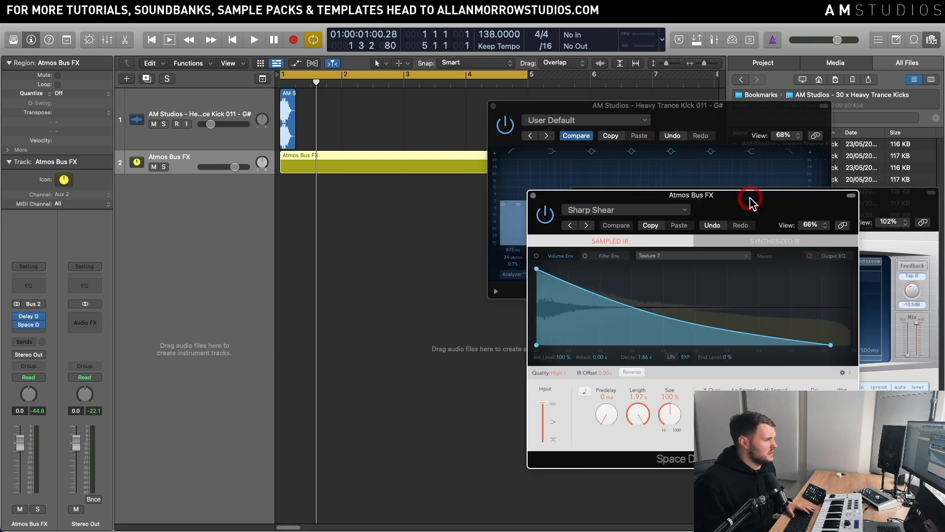
pyautogui.moveTo(748, 200); pyautogui.dragTo(635, 208)
pyautogui.moveTo(810, 209); pyautogui.dragTo(815, 135)
pyautogui.moveTo(505, 217); pyautogui.dragTo(433, 236)
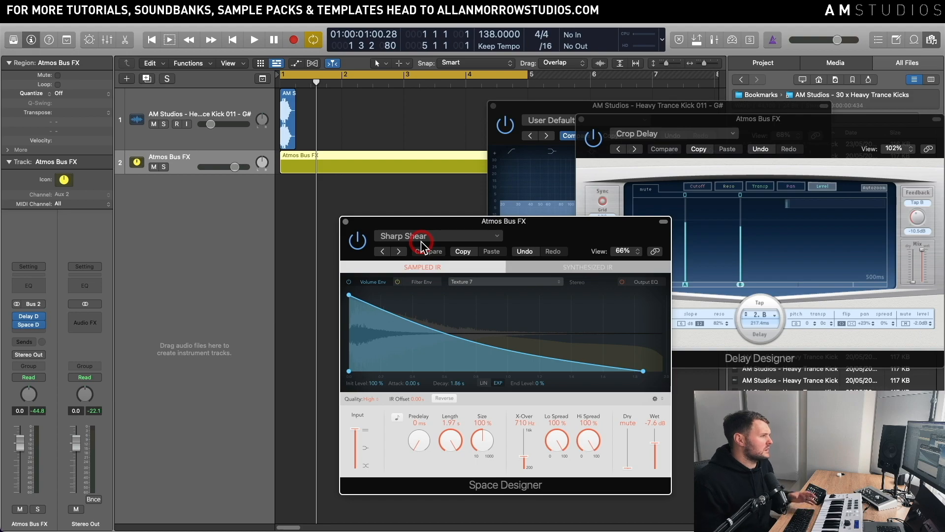
# - Load the 11.7s Conservatory + preset from the Large Spaces Halls in Space Designer and play back the kick
pyautogui.click(421, 239)
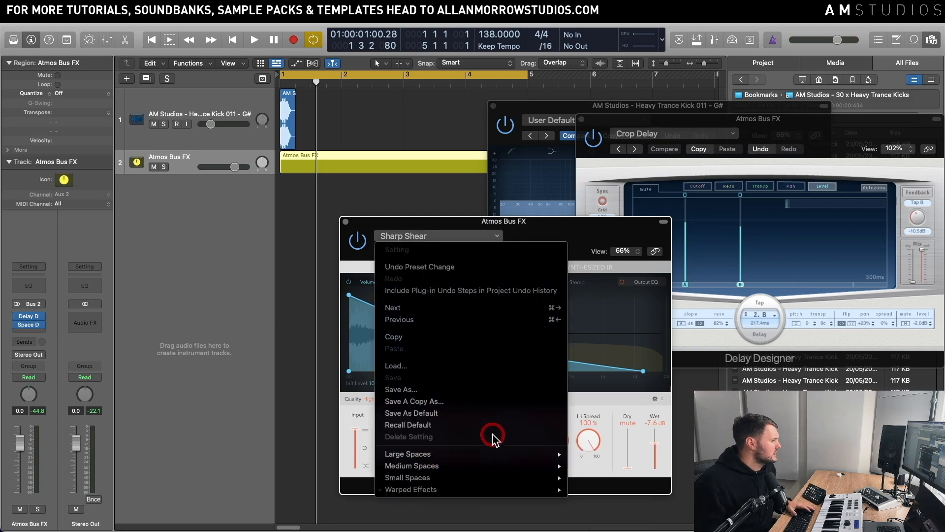
pyautogui.moveTo(425, 477)
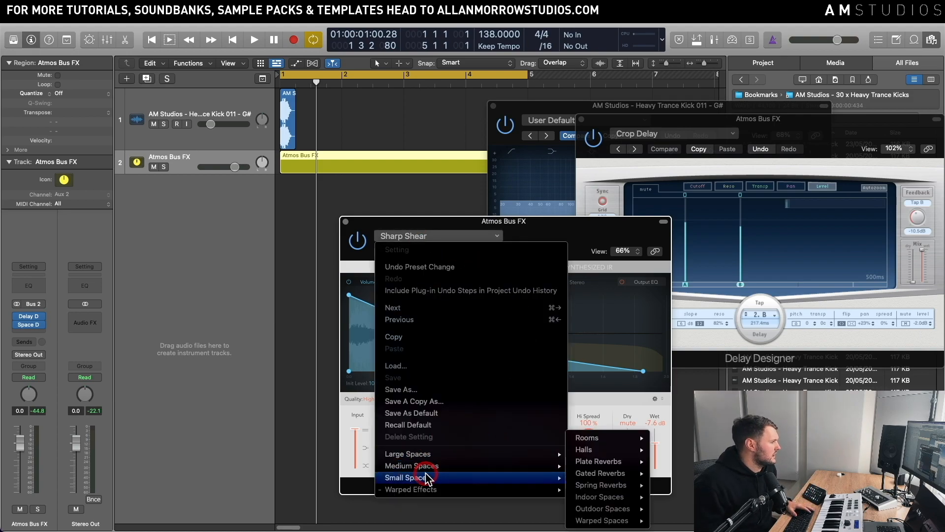
pyautogui.moveTo(472, 453)
pyautogui.moveTo(591, 461)
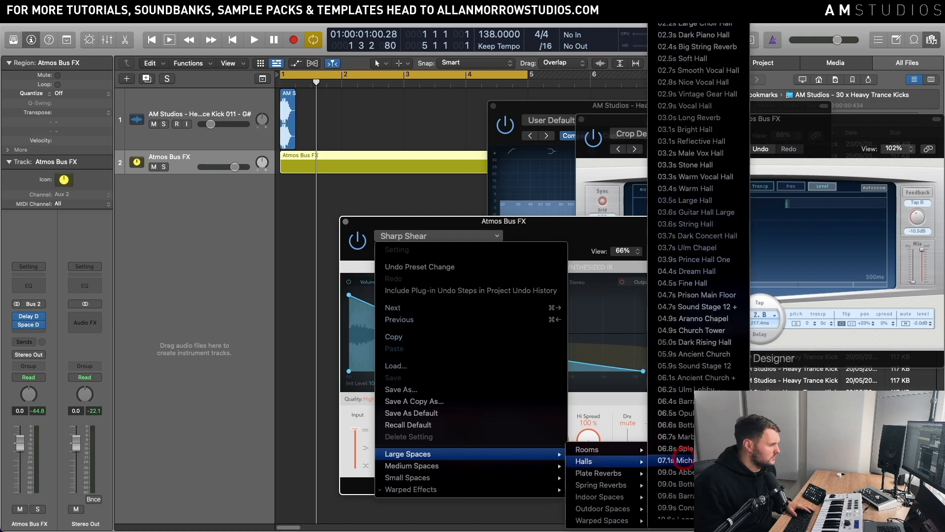
pyautogui.scroll(-3, 681, 460)
pyautogui.click(674, 485)
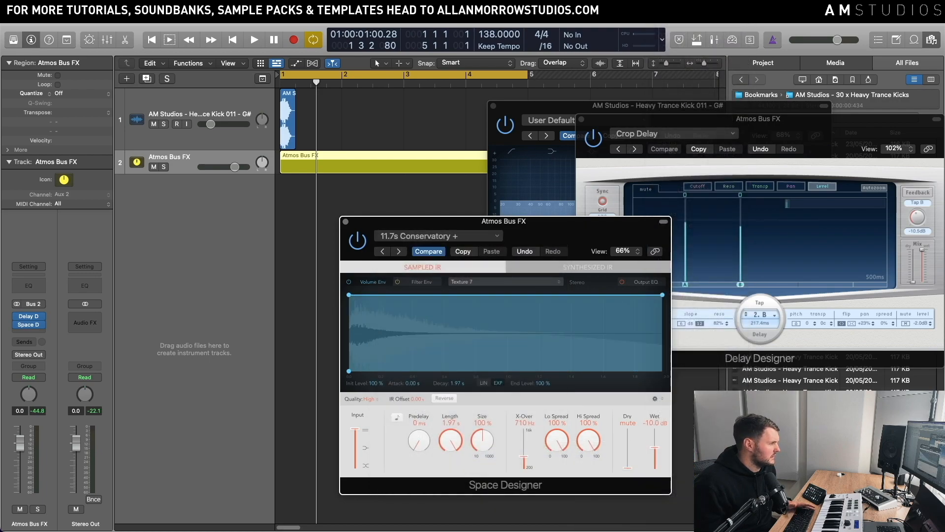
pyautogui.press('space')
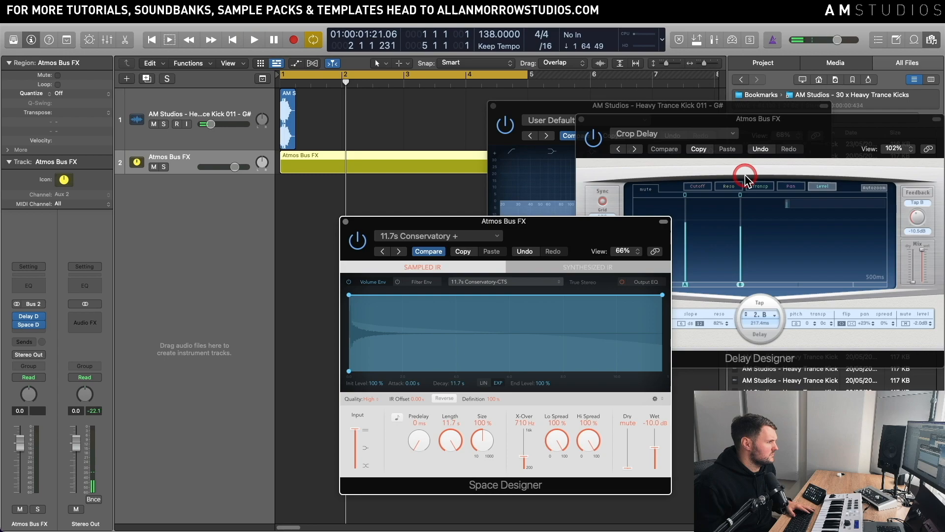
pyautogui.click(731, 134)
pyautogui.press('space')
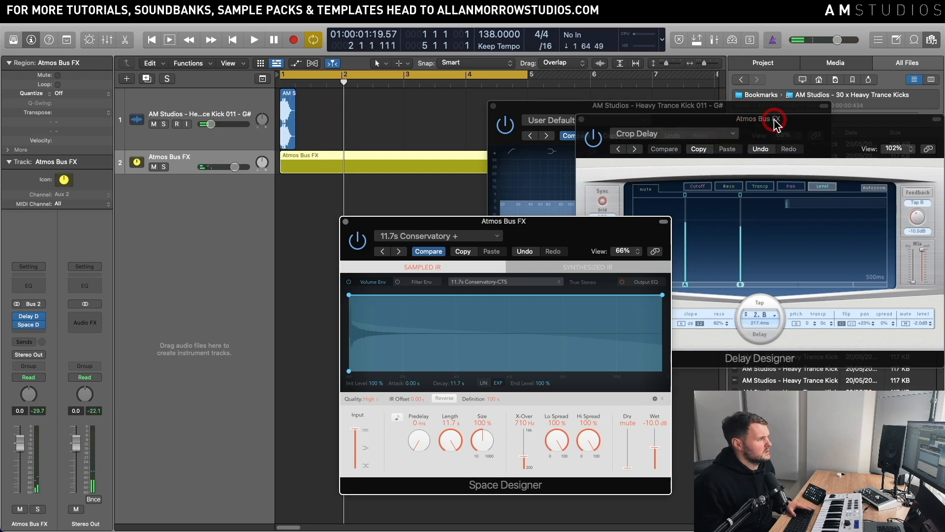
# - Play back the kick through the Crop Delay and Conservatory reverb again, and move both effect windows clear of the tracks
pyautogui.moveTo(775, 120); pyautogui.dragTo(750, 105)
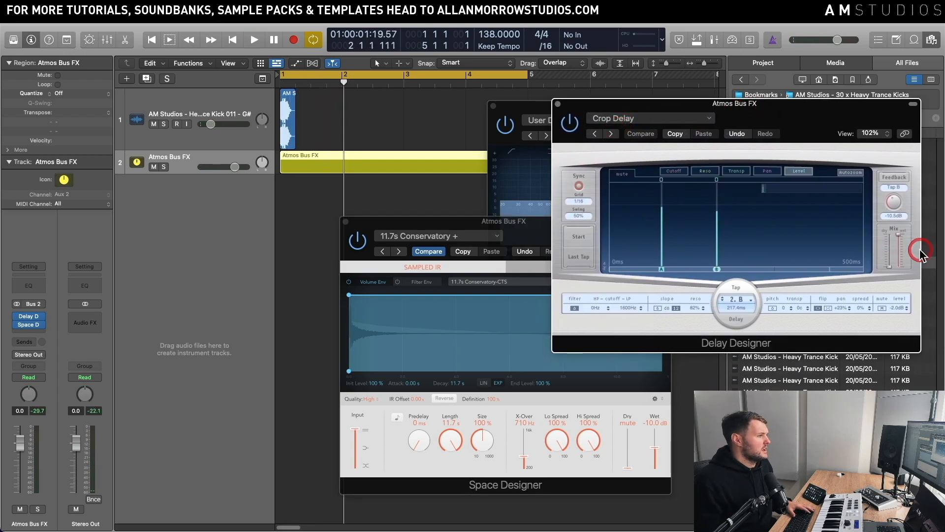
pyautogui.moveTo(625, 105); pyautogui.dragTo(644, 92)
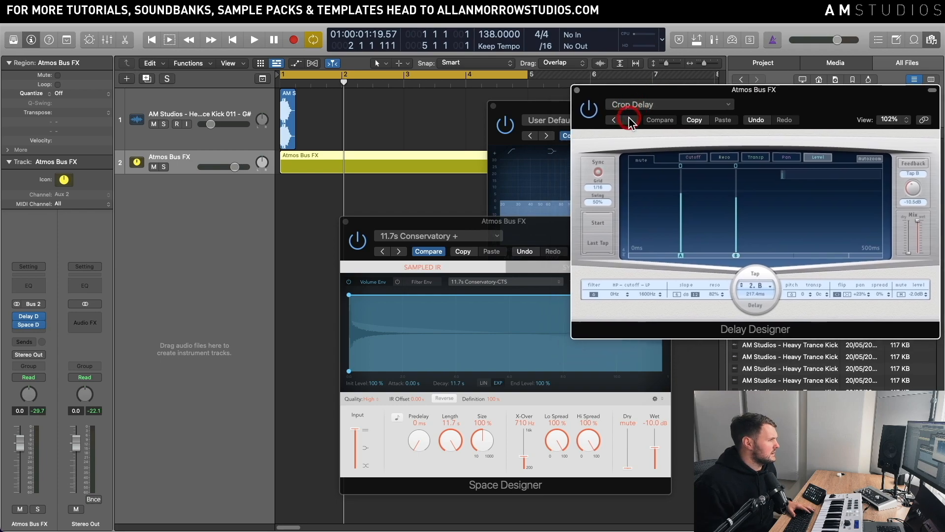
pyautogui.moveTo(462, 226); pyautogui.dragTo(448, 254)
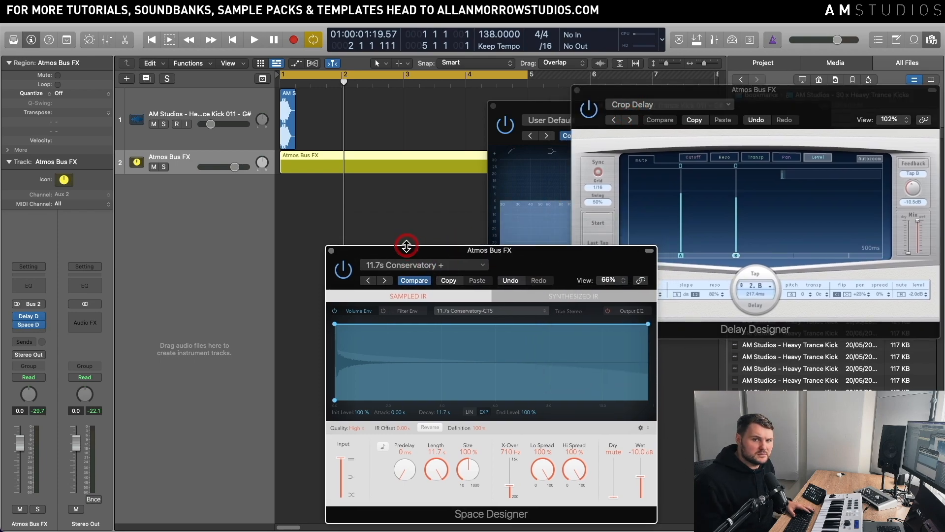
pyautogui.press('space')
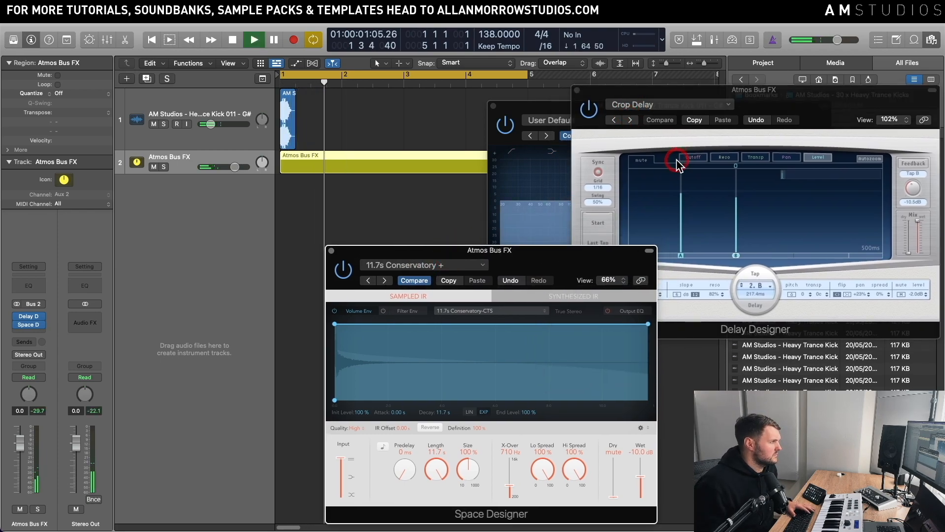
pyautogui.moveTo(758, 102); pyautogui.dragTo(739, 86)
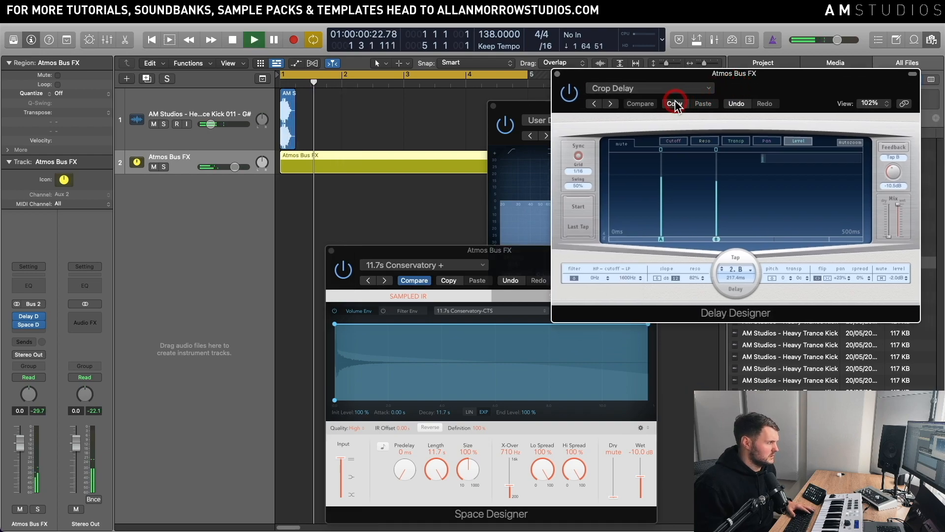
pyautogui.press('space')
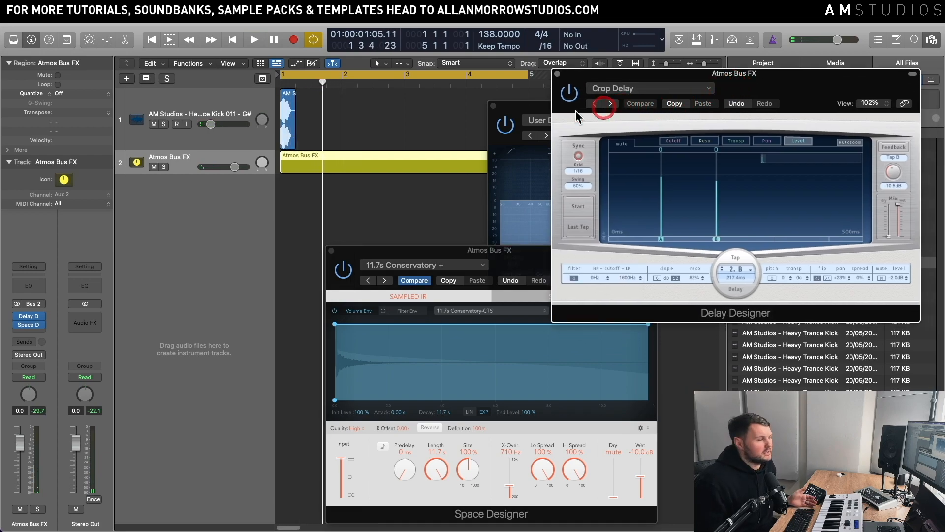
pyautogui.moveTo(563, 80); pyautogui.dragTo(598, 72)
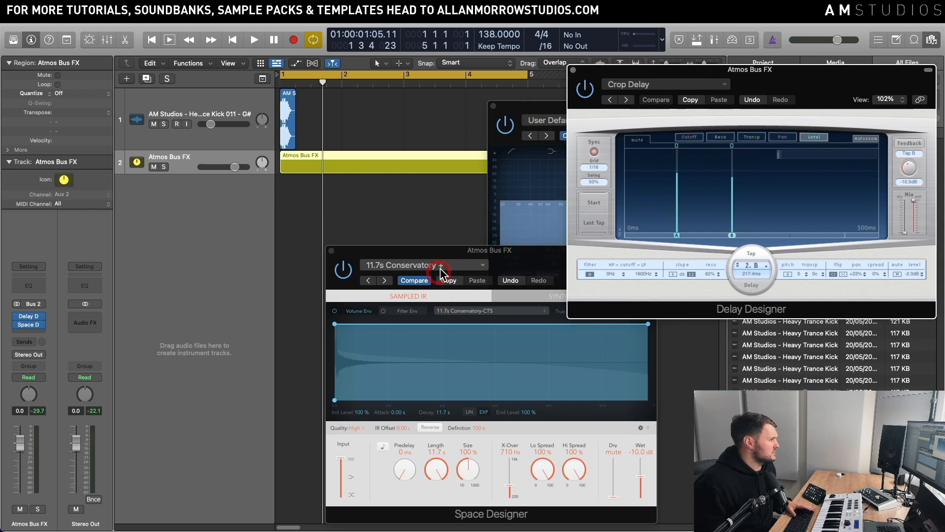
pyautogui.moveTo(443, 250); pyautogui.dragTo(636, 246)
# - Solo the Atmos Bus FX track and bounce its region in place onto a new track
pyautogui.click(205, 166)
pyautogui.click(374, 161)
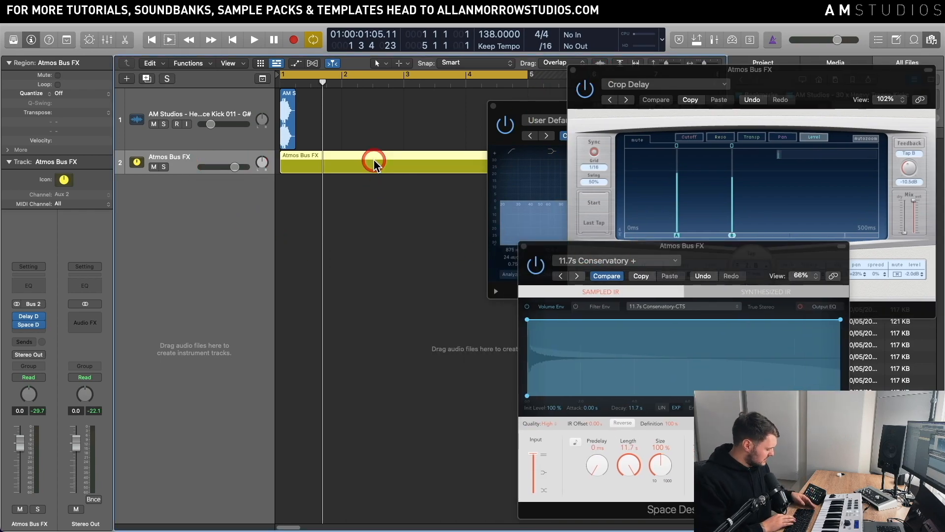
pyautogui.click(164, 167)
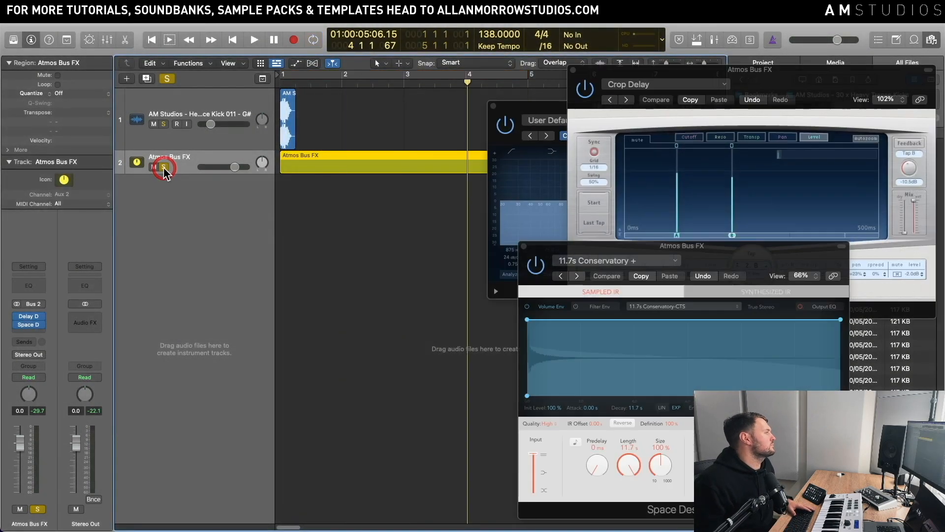
pyautogui.click(290, 187)
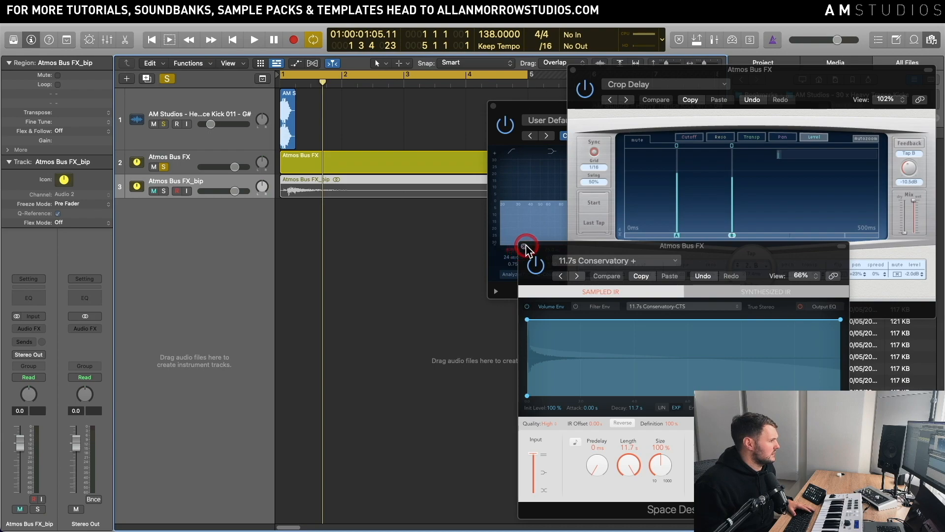
# - Transpose the kick region by -6 semitones and play back the pitched-down sound through the effects bus
pyautogui.click(315, 103)
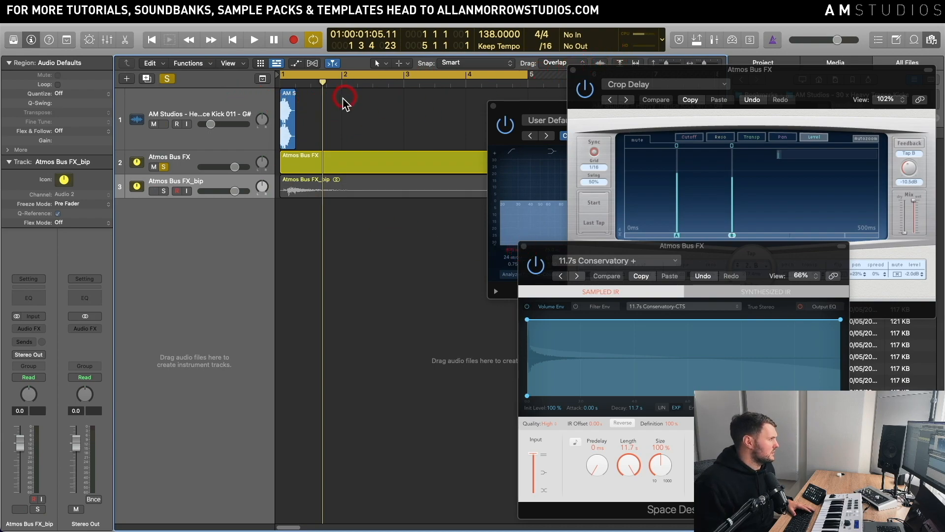
pyautogui.click(275, 112)
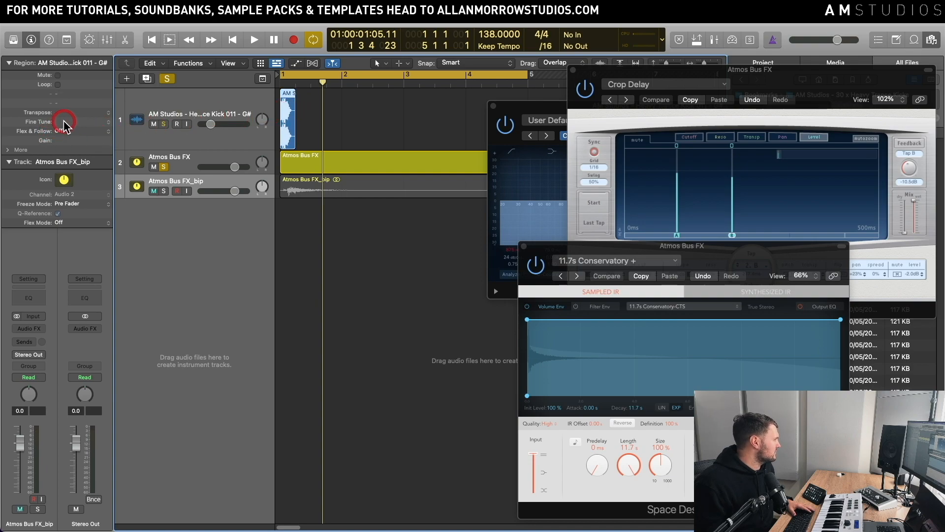
pyautogui.moveTo(61, 120)
pyautogui.mouseDown()
pyautogui.moveTo(62, 111)
pyautogui.moveTo(62, 123)
pyautogui.mouseUp()
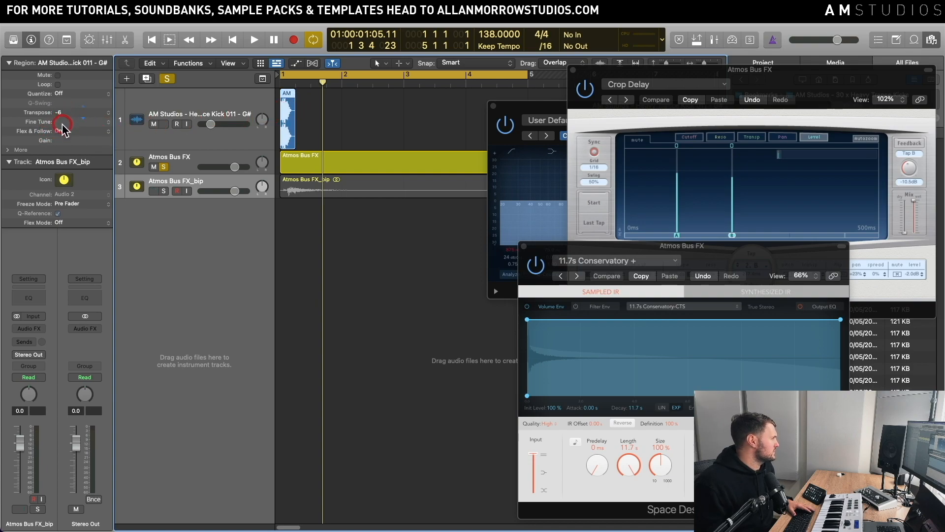
pyautogui.press('space')
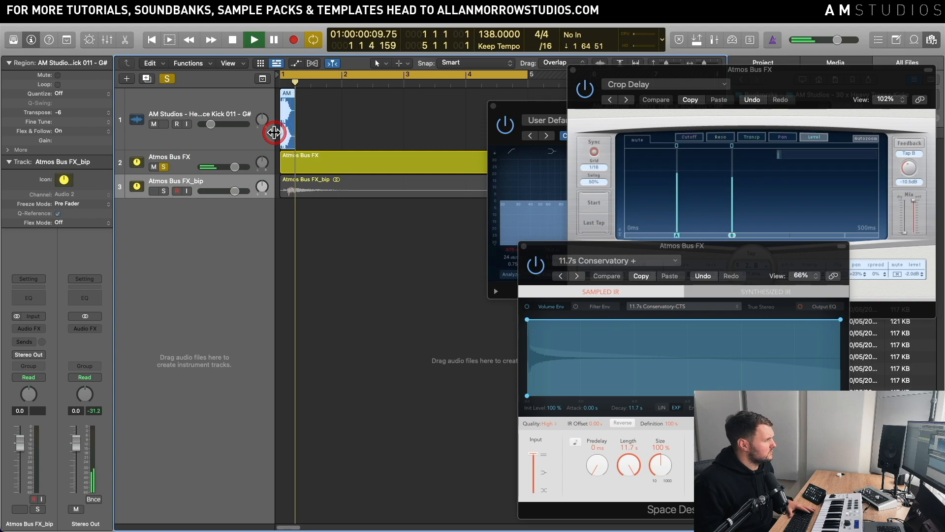
pyautogui.click(233, 101)
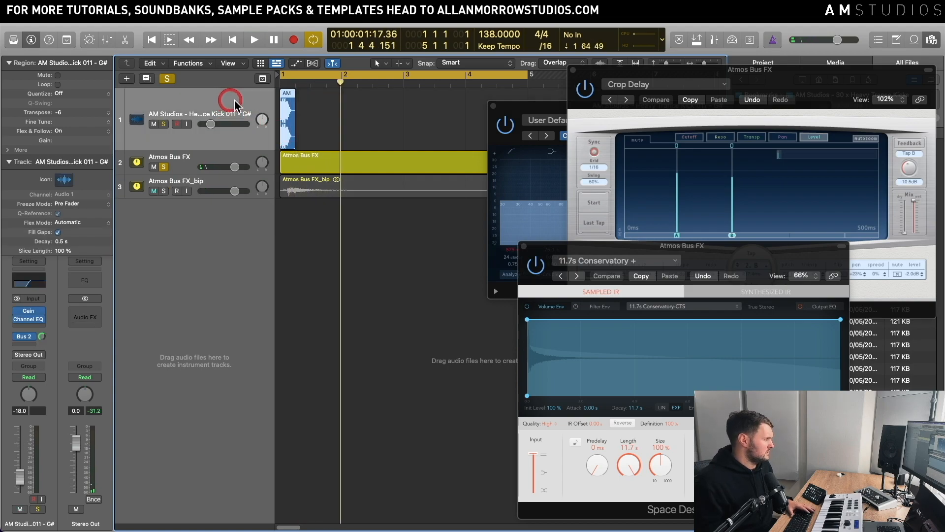
# - Bounce the Atmos Bus FX region in place again to a new track, leaving the source and keeping Normalize on
pyautogui.click(217, 158)
pyautogui.click(327, 162)
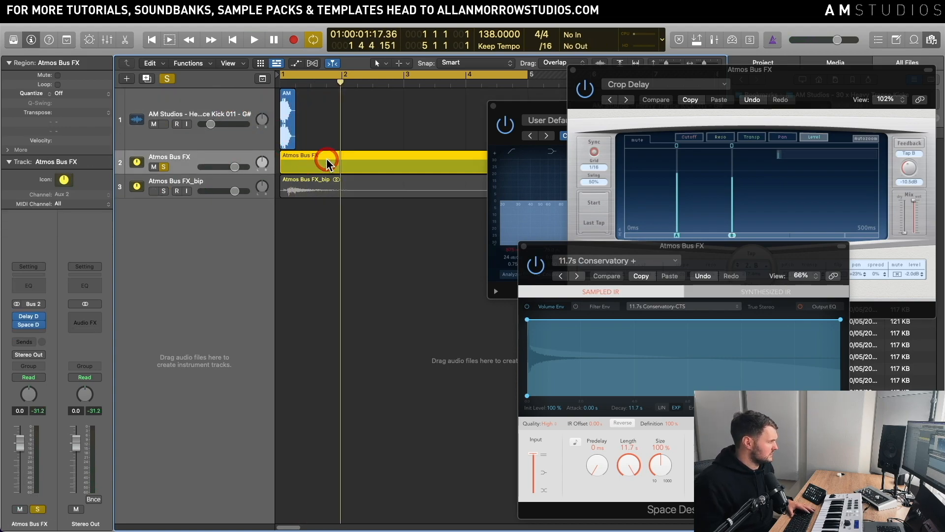
pyautogui.hotkey('ctrl', 'b')
pyautogui.click(501, 275)
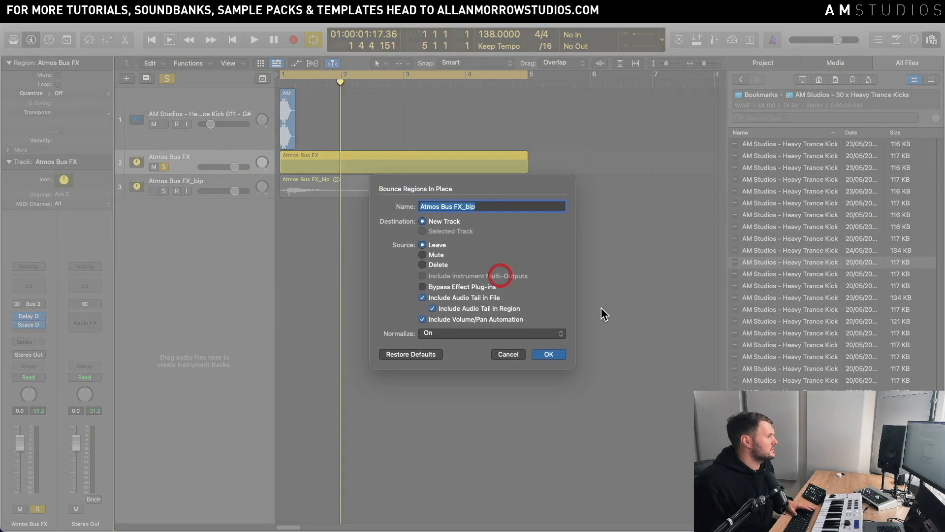
pyautogui.click(561, 356)
pyautogui.click(292, 213)
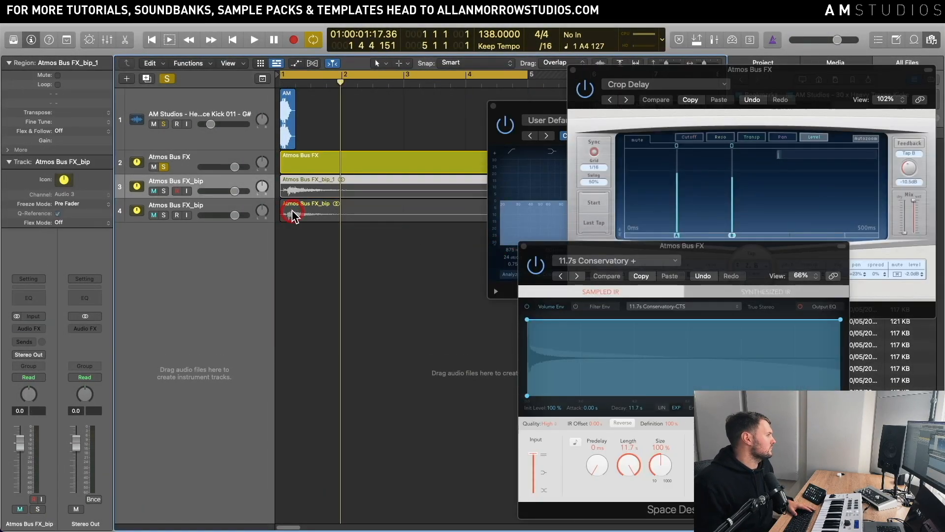
# - Solo only the two bounced tracks, shift the first bounce to start just after bar 2 and play both back
pyautogui.click(164, 166)
pyautogui.click(164, 190)
pyautogui.click(164, 215)
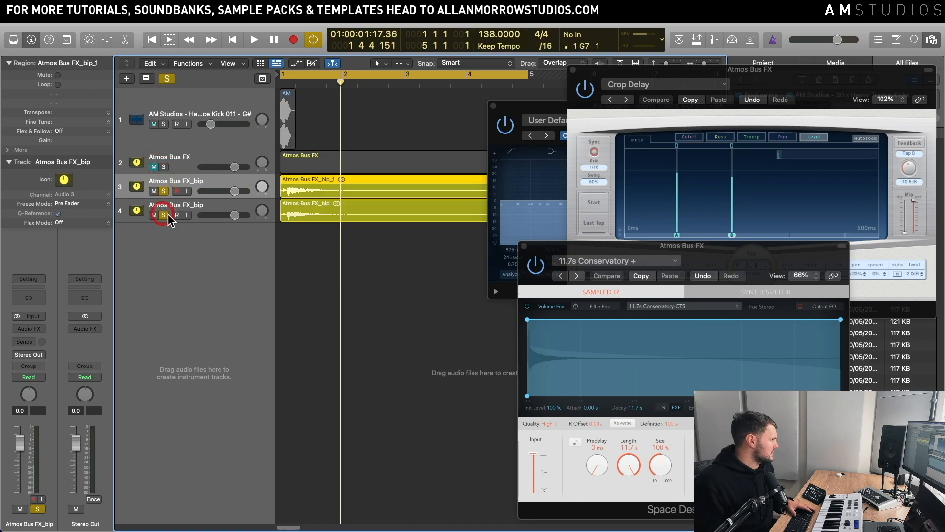
pyautogui.moveTo(327, 212); pyautogui.dragTo(404, 224)
pyautogui.press('space')
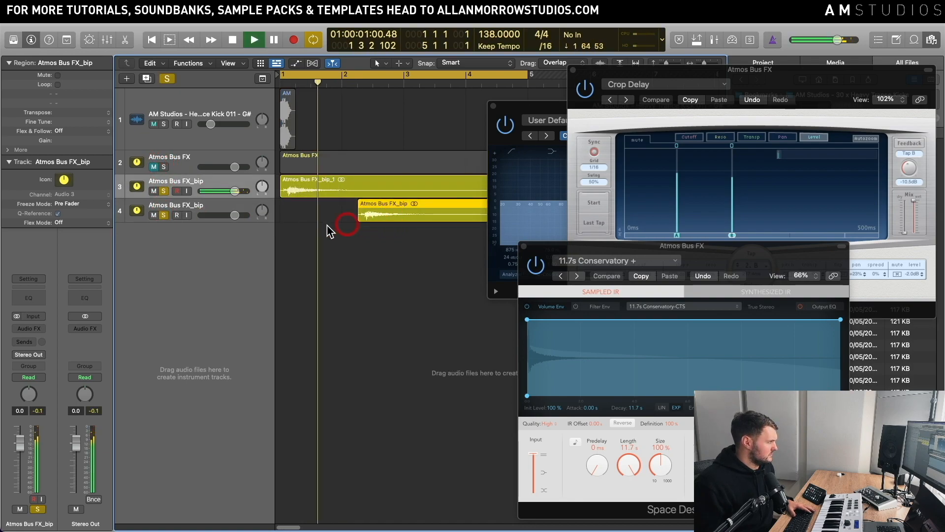
# - Lower the volume of both bounced tracks, bringing the pitched-down bounce on track 3 to -5.6 dB
pyautogui.click(75, 443)
pyautogui.moveTo(19, 442); pyautogui.dragTo(20, 443)
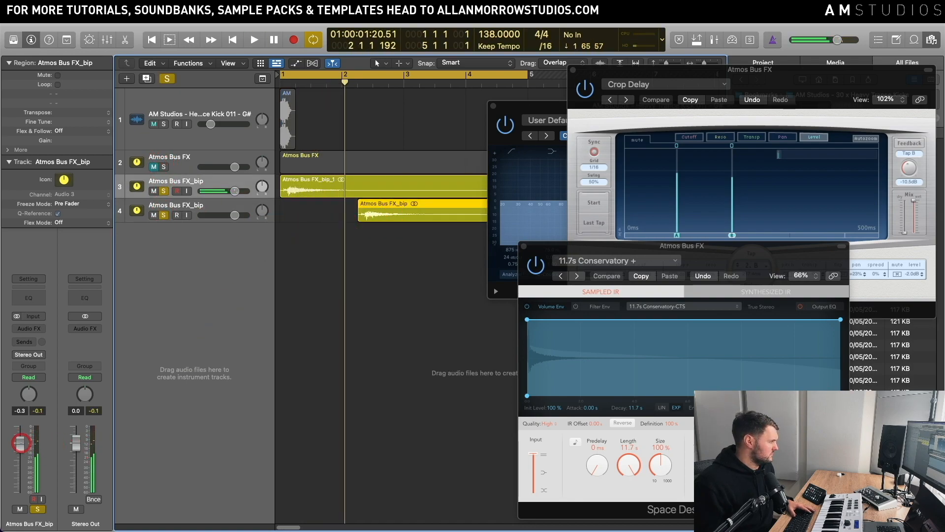
pyautogui.click(236, 207)
pyautogui.click(224, 191)
pyautogui.click(189, 248)
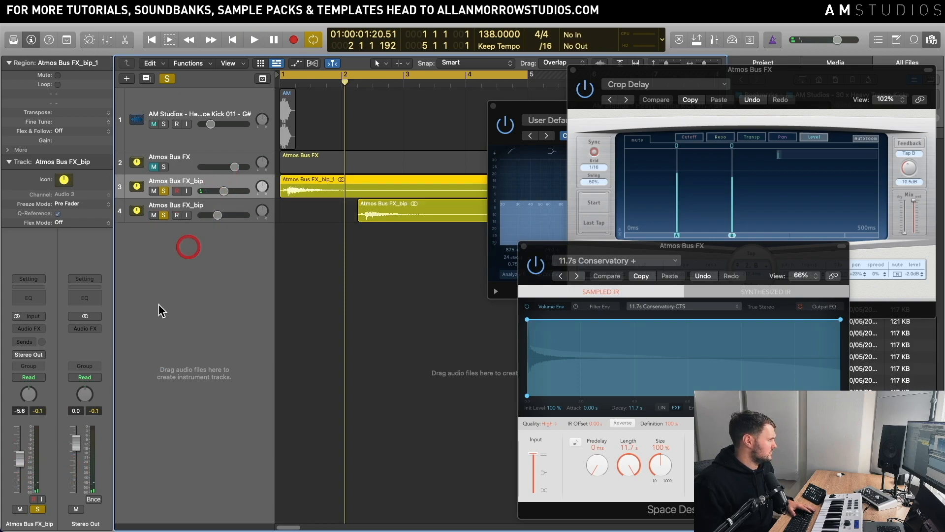
# - Play back the two layered bounces, stop, and close the reverb, Delay Designer and Channel EQ windows
pyautogui.press('space')
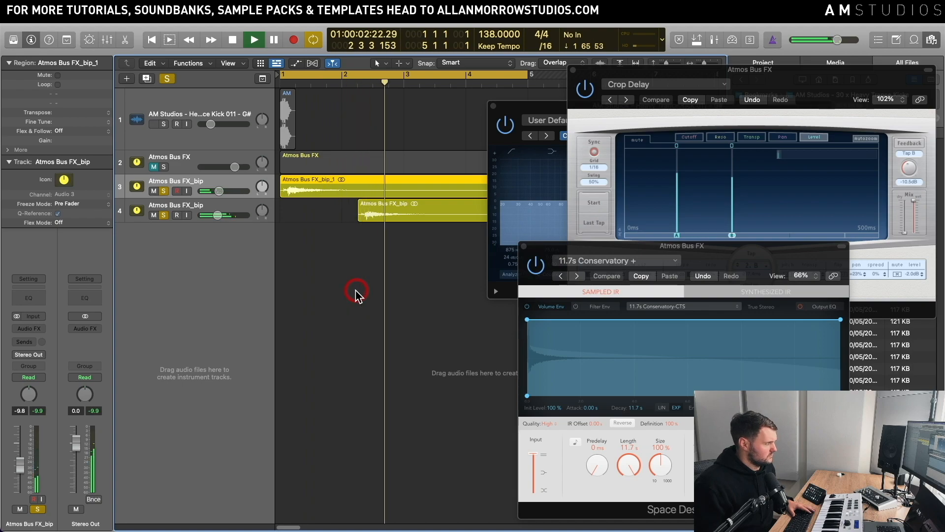
pyautogui.press('space')
pyautogui.click(523, 246)
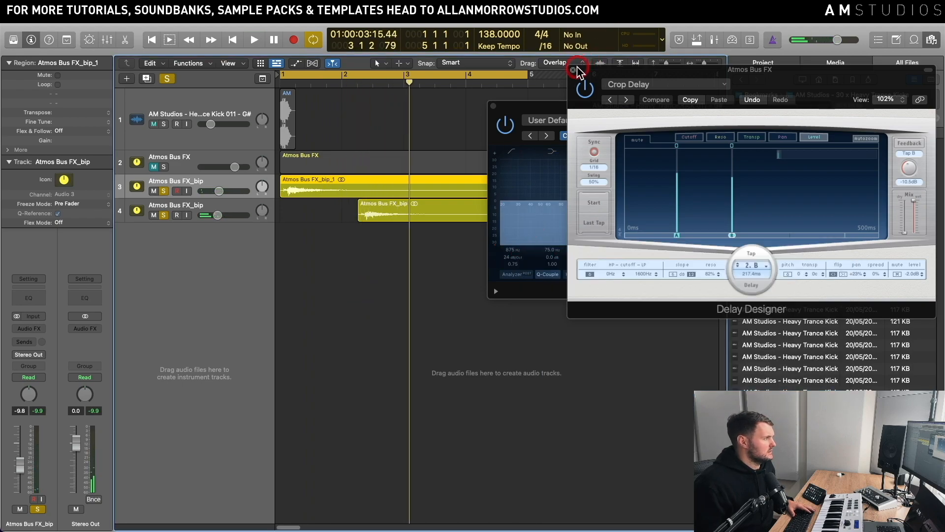
pyautogui.click(573, 70)
pyautogui.click(494, 106)
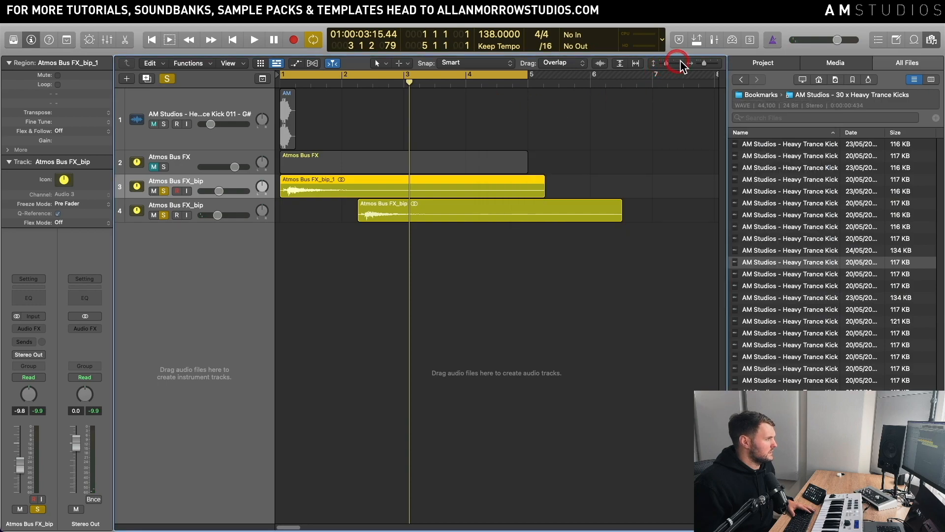
# - Trim the tails off both bounced regions, leaving about one bar on track 4 and about one and a quarter bars on track 3
pyautogui.moveTo(700, 63); pyautogui.dragTo(699, 65)
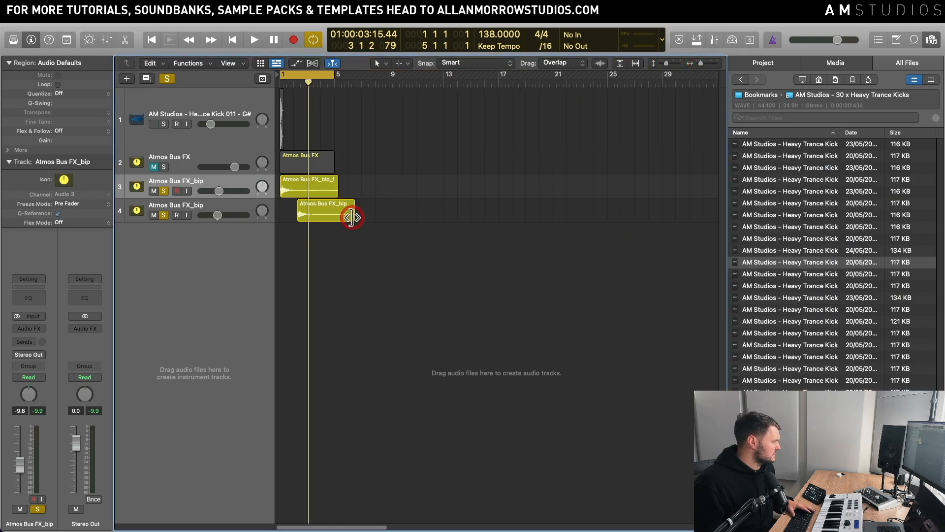
pyautogui.moveTo(353, 217); pyautogui.dragTo(307, 221)
pyautogui.click(337, 191)
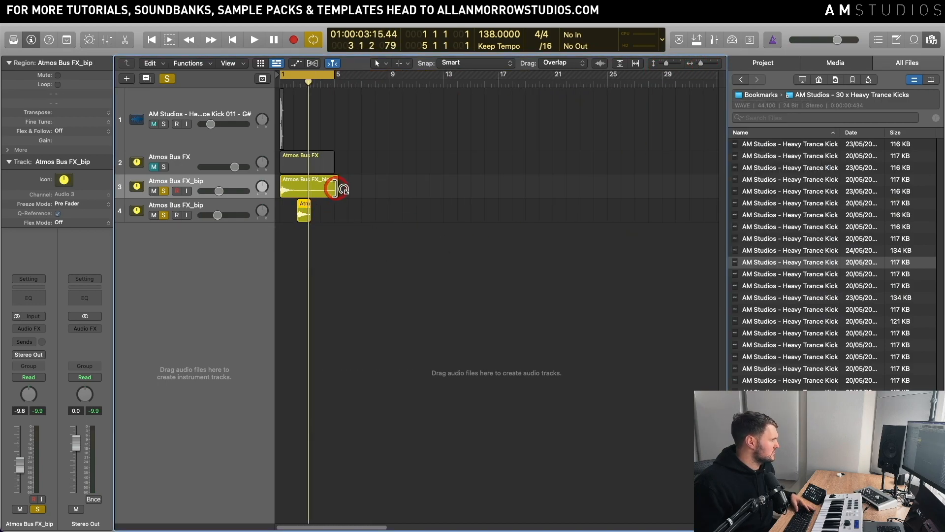
pyautogui.click(319, 194)
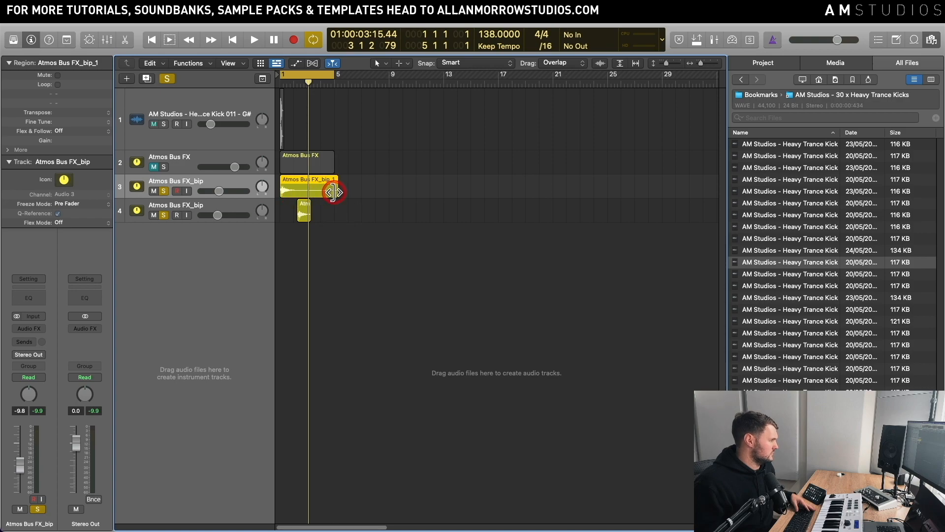
pyautogui.moveTo(333, 192); pyautogui.dragTo(341, 215)
# - Try time-stretching the trimmed regions on tracks 3 and 4 to a little over three bars each and play them back
pyautogui.click(308, 214)
pyautogui.click(294, 191)
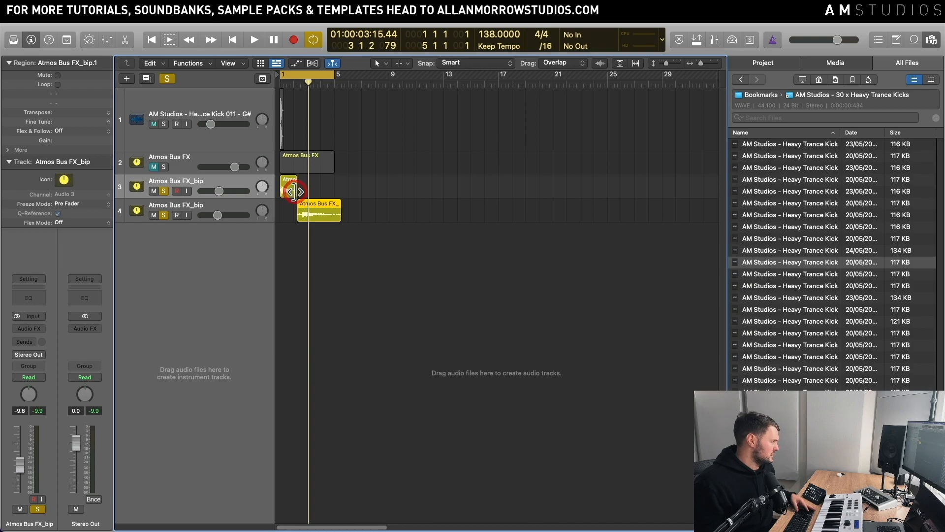
pyautogui.moveTo(294, 191); pyautogui.dragTo(327, 191)
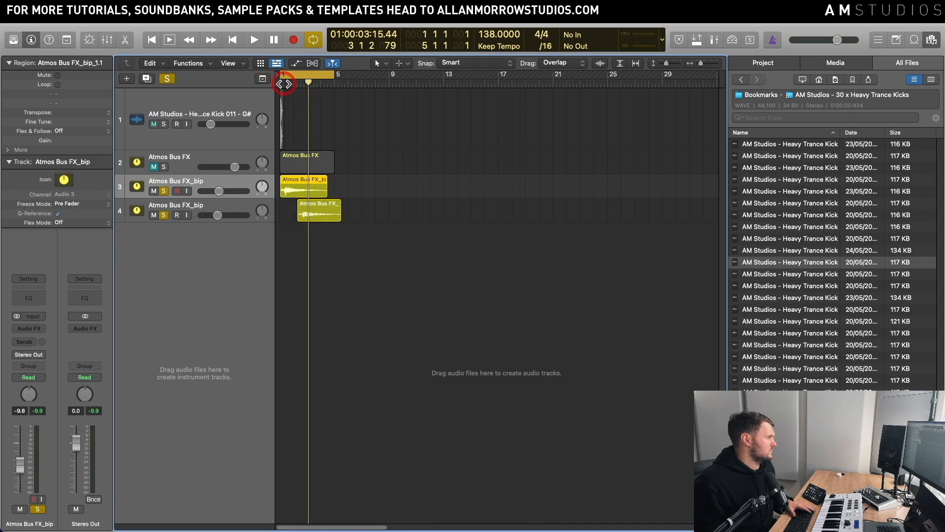
pyautogui.doubleClick(284, 84)
pyautogui.press('space')
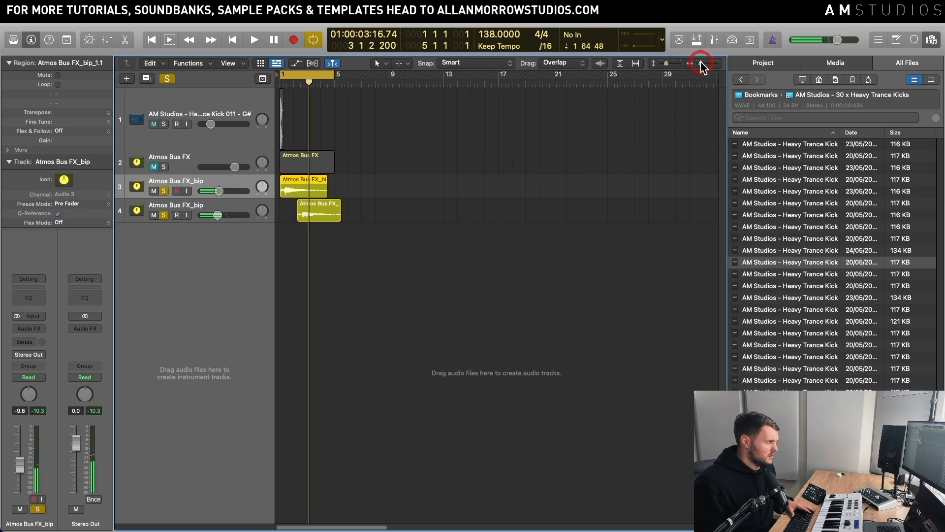
# - Undo the time-stretch on both bounced regions
pyautogui.moveTo(701, 63); pyautogui.dragTo(705, 62)
pyautogui.hscroll(-3, 388, 211)
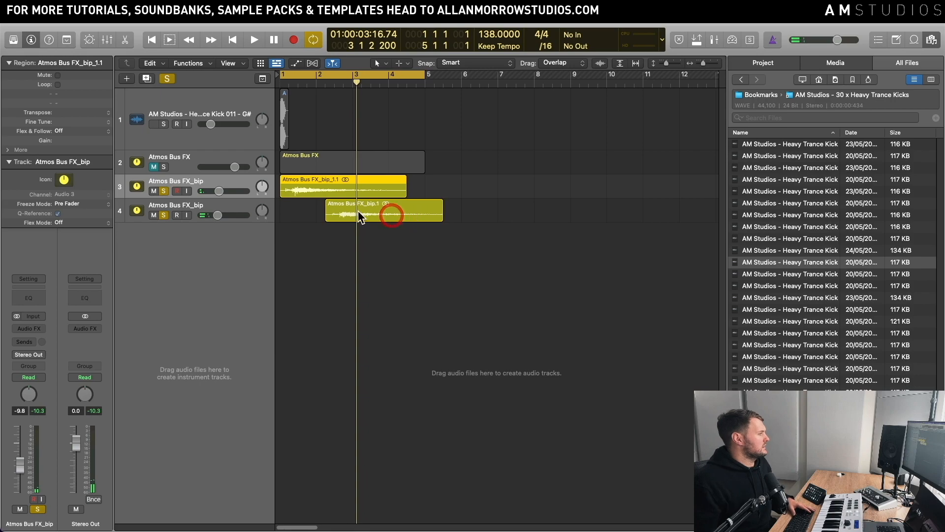
pyautogui.press('super+z')
pyautogui.press('super+z')
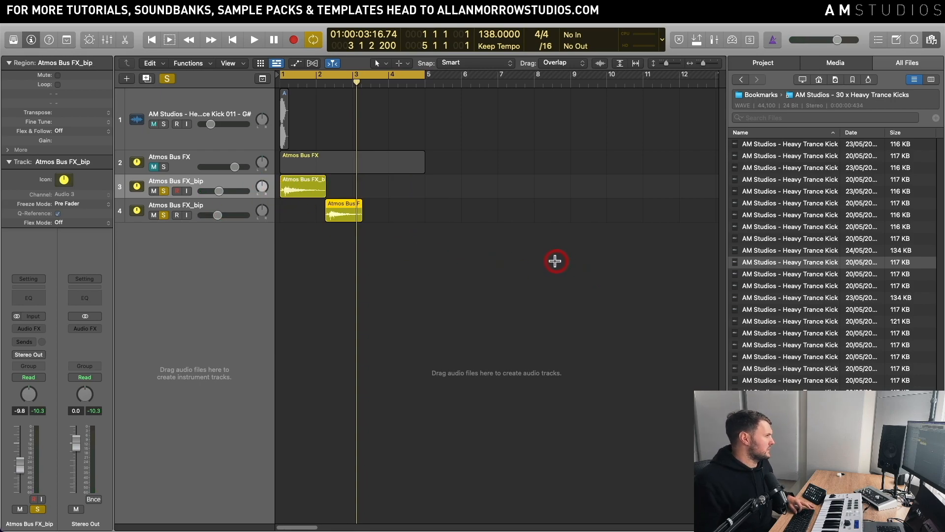
# - Time-stretch the trimmed regions on tracks 3 and 4 to about one and a half bars each and play them back
pyautogui.moveTo(359, 216); pyautogui.dragTo(379, 216)
pyautogui.moveTo(323, 191); pyautogui.dragTo(334, 192)
pyautogui.press('space')
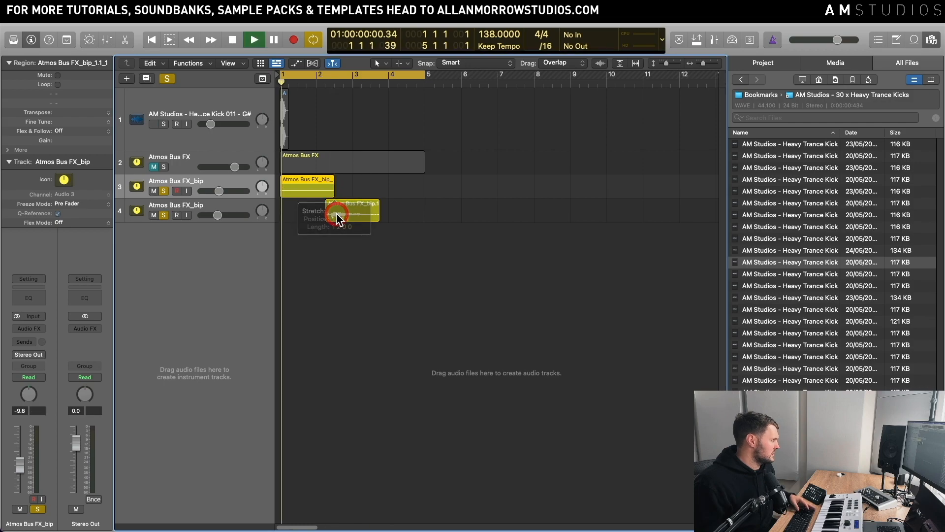
pyautogui.click(336, 207)
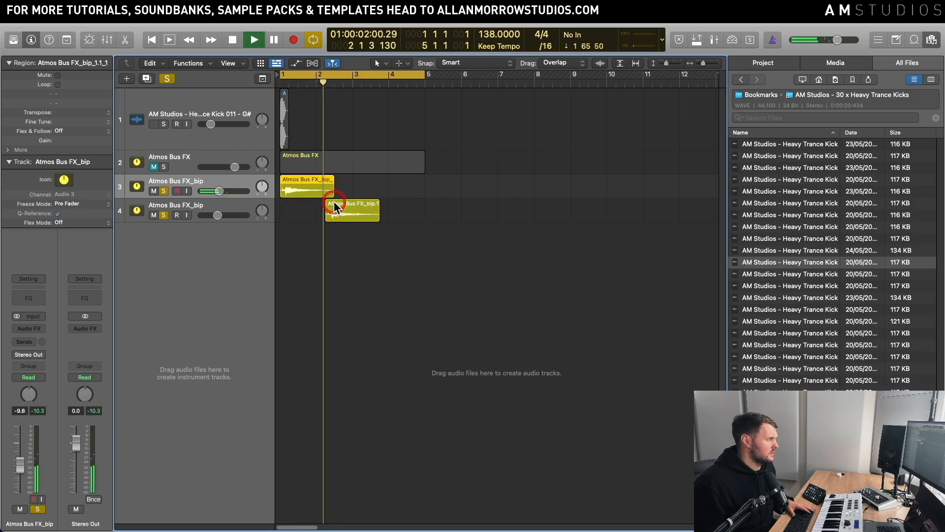
pyautogui.press('space')
pyautogui.click(452, 231)
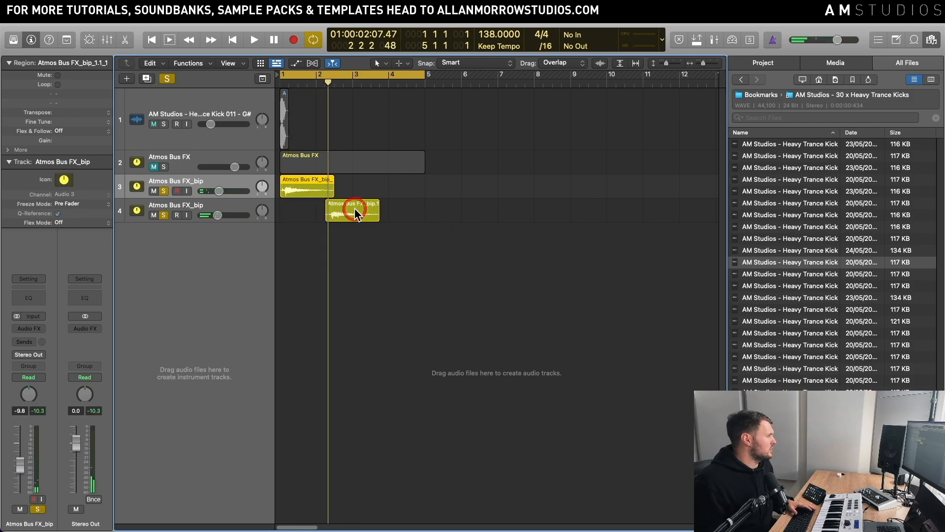
# - Solo the Atmos Bus FX track in place of the two bounces and open the kick track's Channel EQ
pyautogui.click(183, 202)
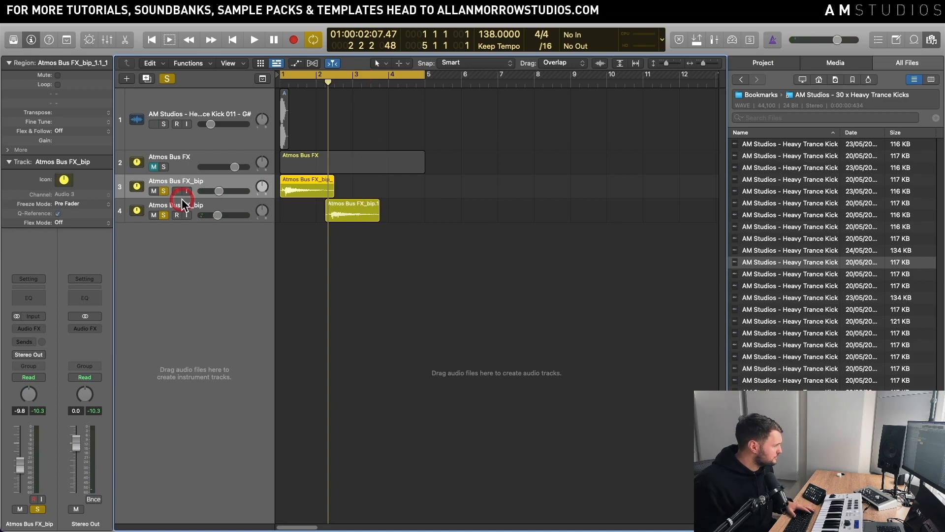
pyautogui.click(163, 166)
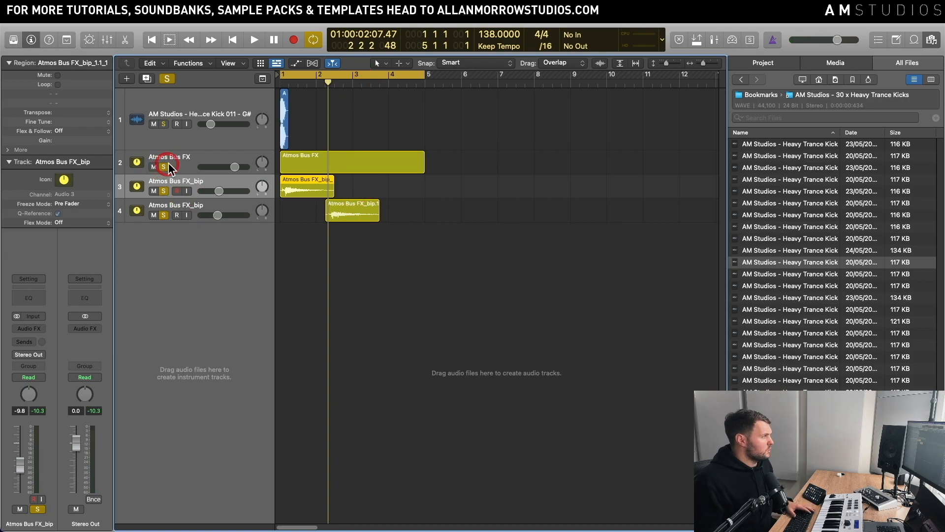
pyautogui.click(214, 111)
pyautogui.click(171, 123)
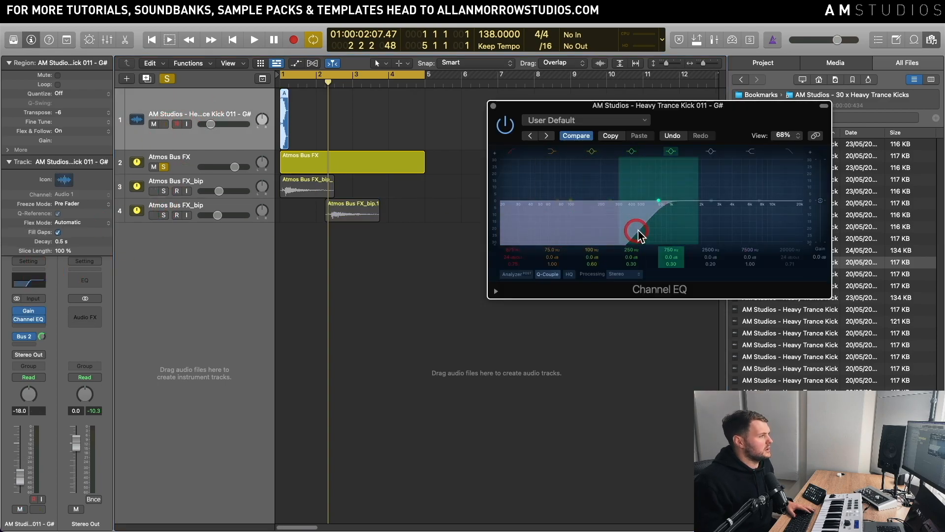
# - Set the kick EQ's low cut to 330 Hz, add a high cut at 1190 Hz and play back the result
pyautogui.moveTo(637, 228); pyautogui.dragTo(626, 228)
pyautogui.click(790, 150)
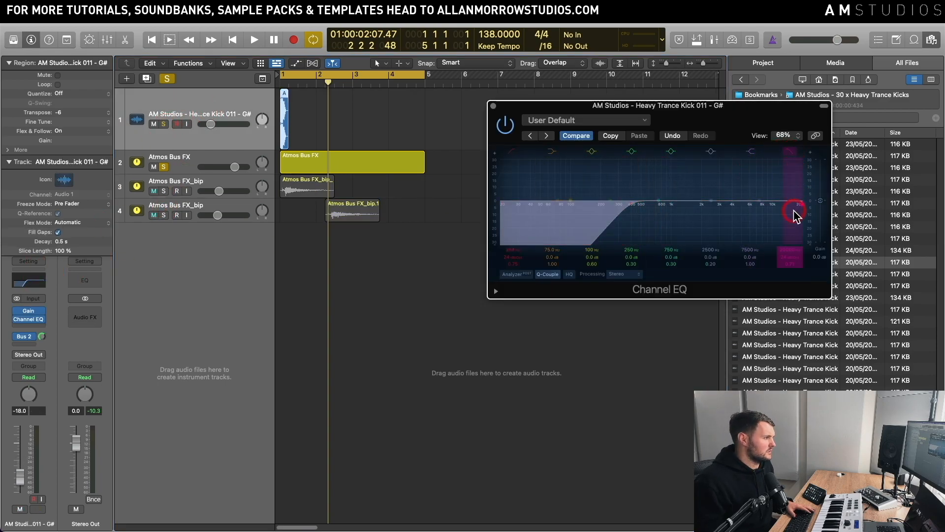
pyautogui.moveTo(793, 213); pyautogui.dragTo(668, 229)
pyautogui.press('space')
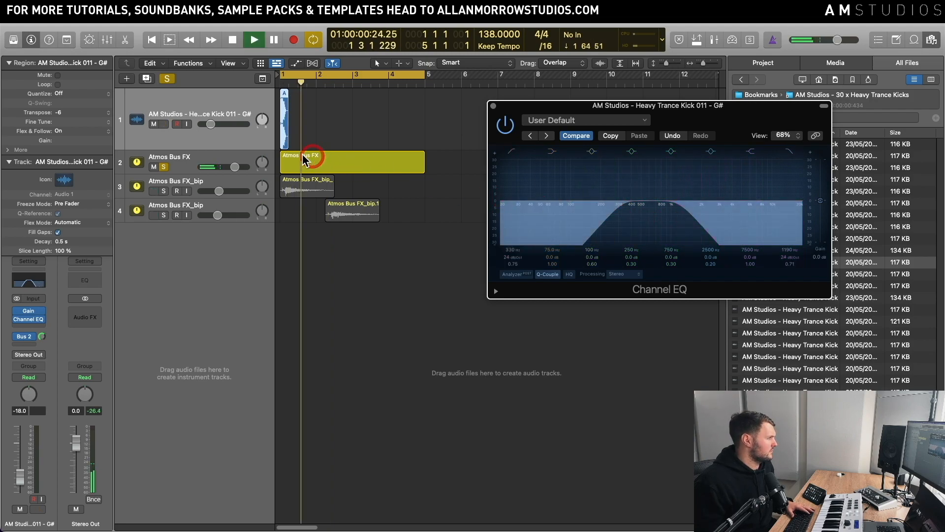
pyautogui.press('space')
# - Open Delay Designer on the Atmos Bus FX track and audition its Grooving Time and High Pass Delay presets during playback
pyautogui.click(259, 154)
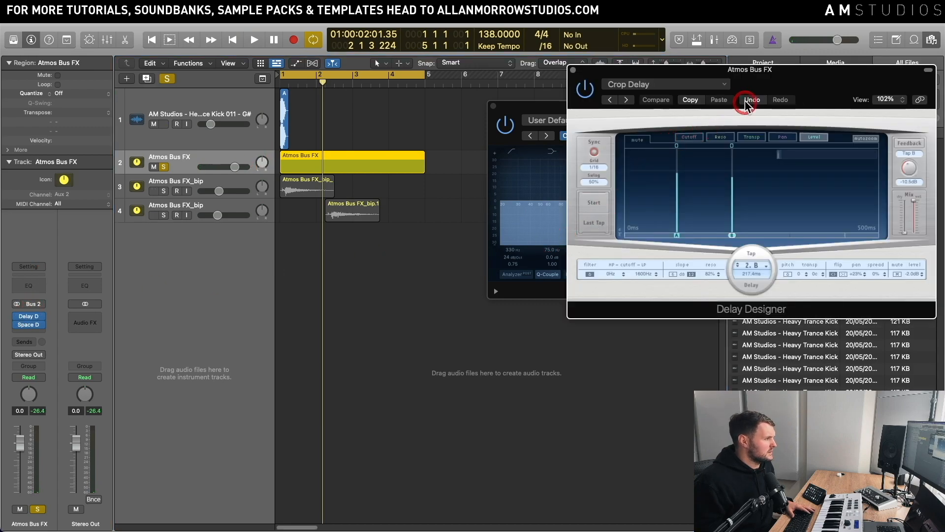
pyautogui.moveTo(753, 88); pyautogui.dragTo(734, 72)
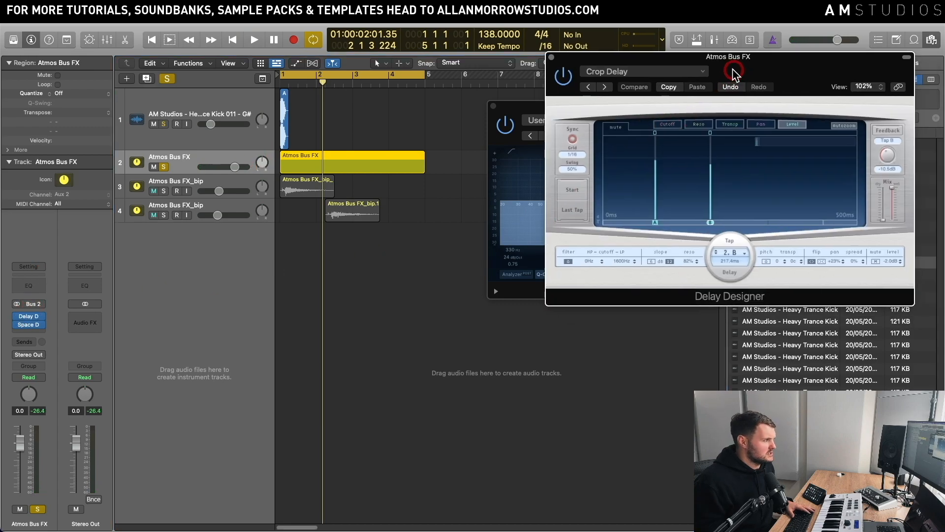
pyautogui.click(604, 87)
pyautogui.press('space')
pyautogui.click(604, 87)
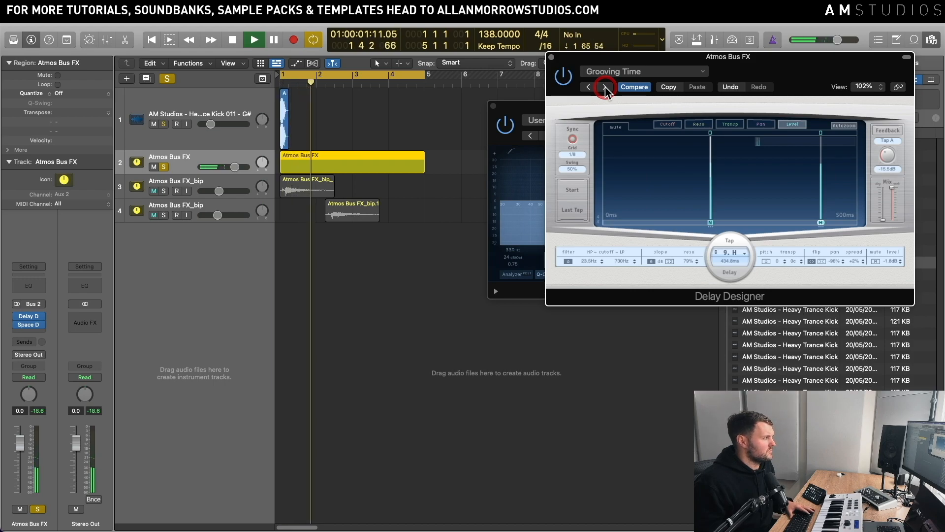
pyautogui.click(604, 87)
pyautogui.press('space')
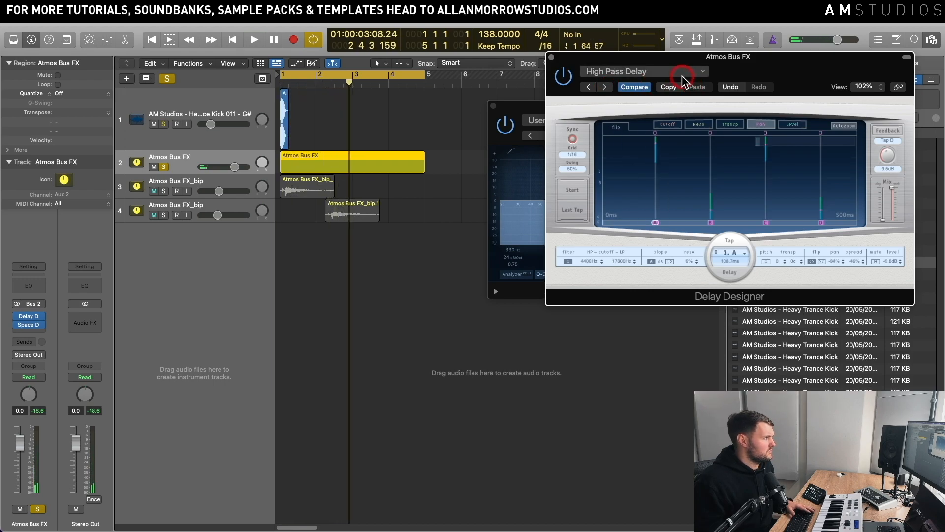
# - Switch Delay Designer to the Resonant Drop preset and play it back
pyautogui.press('space')
pyautogui.moveTo(700, 59); pyautogui.dragTo(706, 55)
pyautogui.press('space')
pyautogui.click(610, 83)
pyautogui.press('space')
pyautogui.press('space')
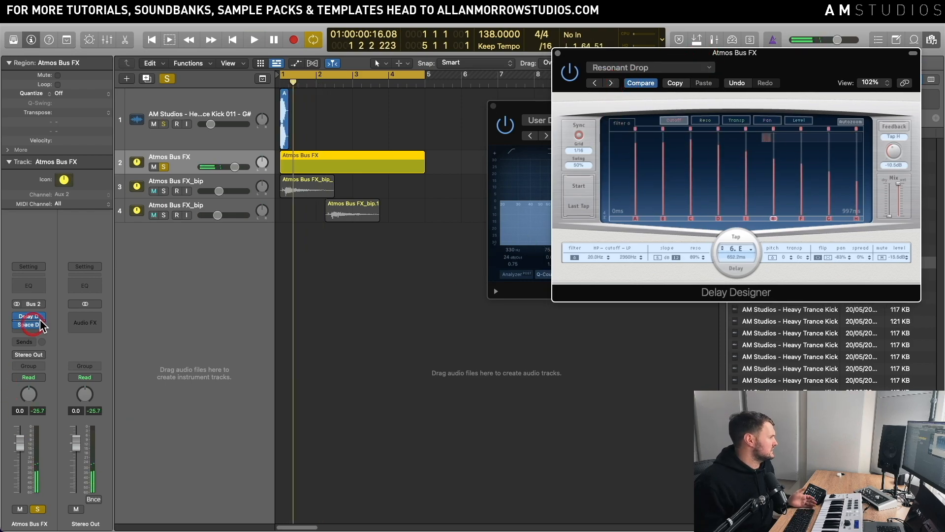
pyautogui.click(41, 321)
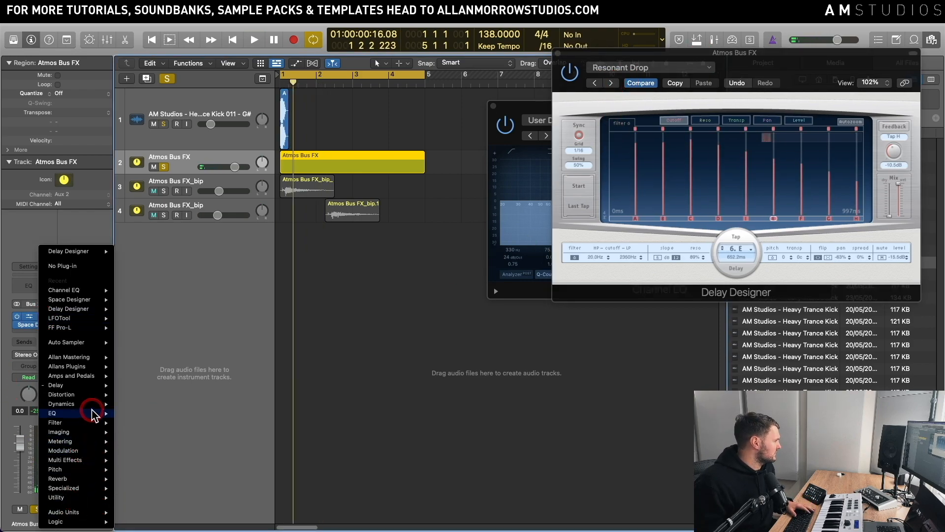
pyautogui.moveTo(101, 387)
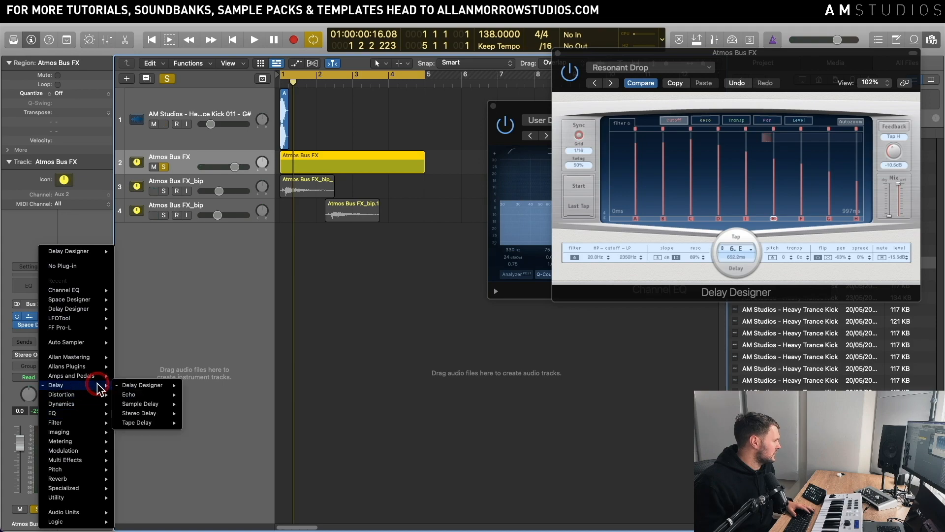
pyautogui.moveTo(148, 422)
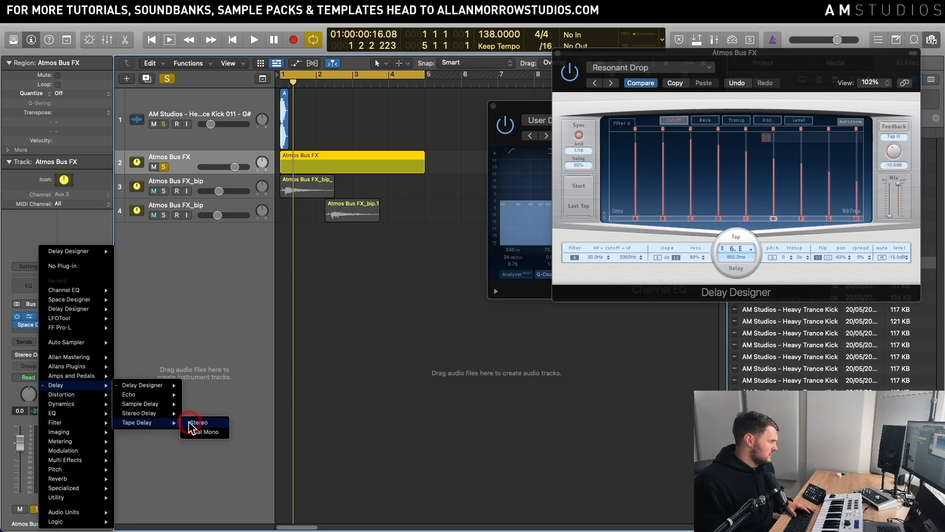
pyautogui.click(192, 387)
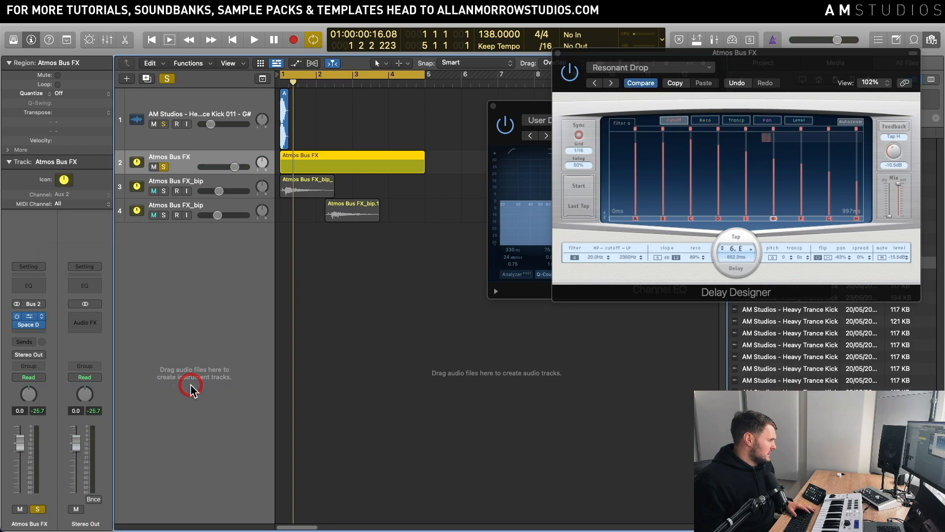
# - Replace Delay Designer on the Atmos Bus FX track with the Echo plug-in
pyautogui.click(44, 339)
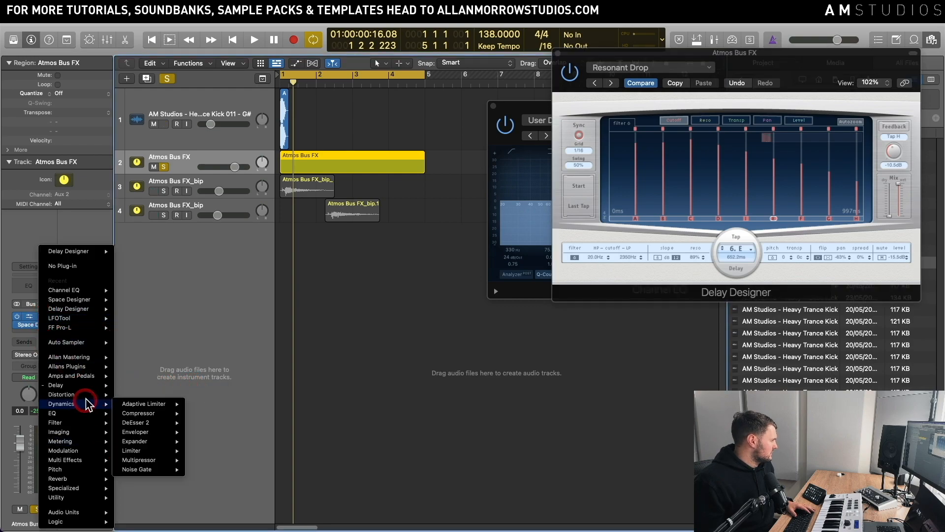
pyautogui.moveTo(93, 385)
pyautogui.moveTo(158, 394)
pyautogui.click(214, 395)
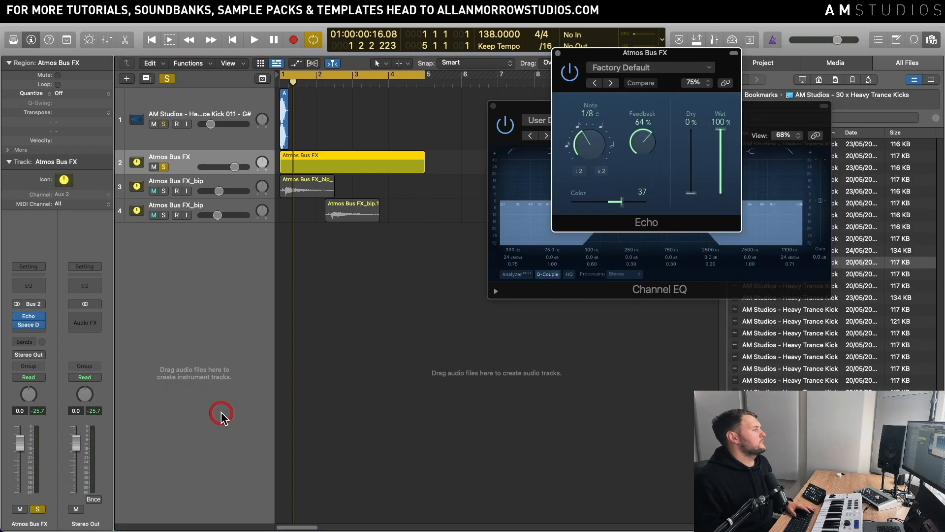
# - Play back the Echo, try its note value at 1/4 and 1/2 triplet, and return it to 1/8
pyautogui.press('space')
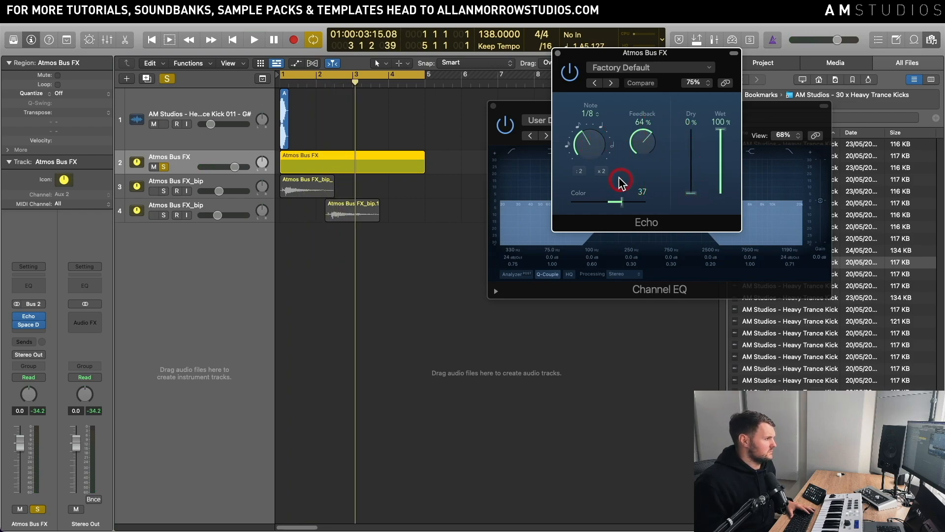
pyautogui.press('Return')
pyautogui.moveTo(583, 145); pyautogui.dragTo(622, 109)
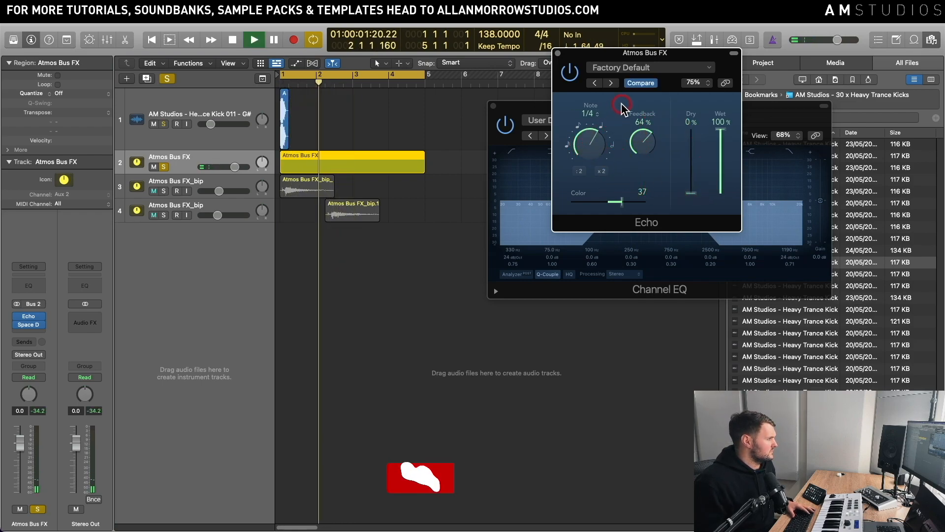
pyautogui.press('Return')
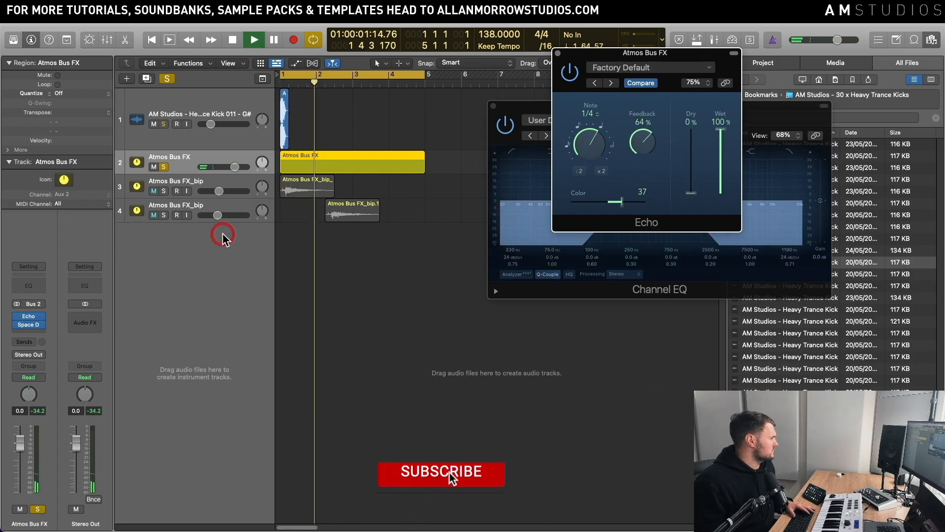
pyautogui.press('Return')
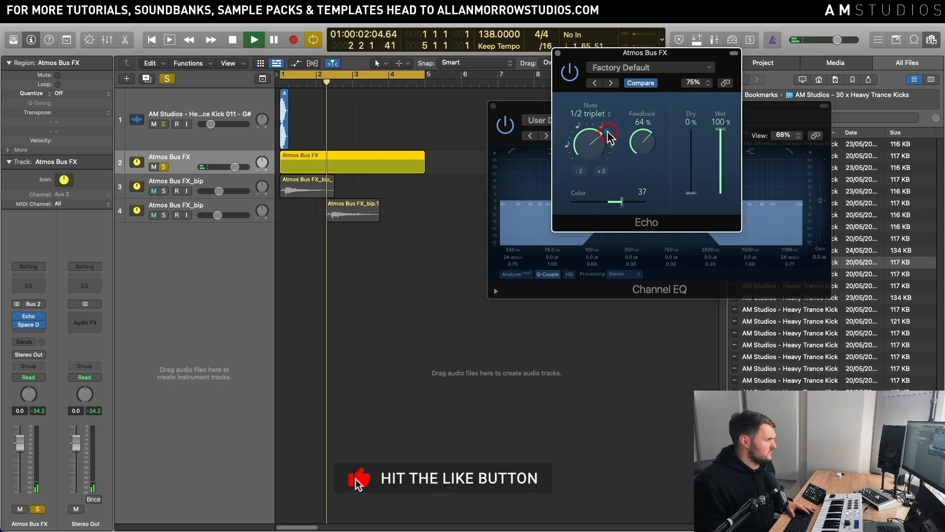
pyautogui.click(601, 173)
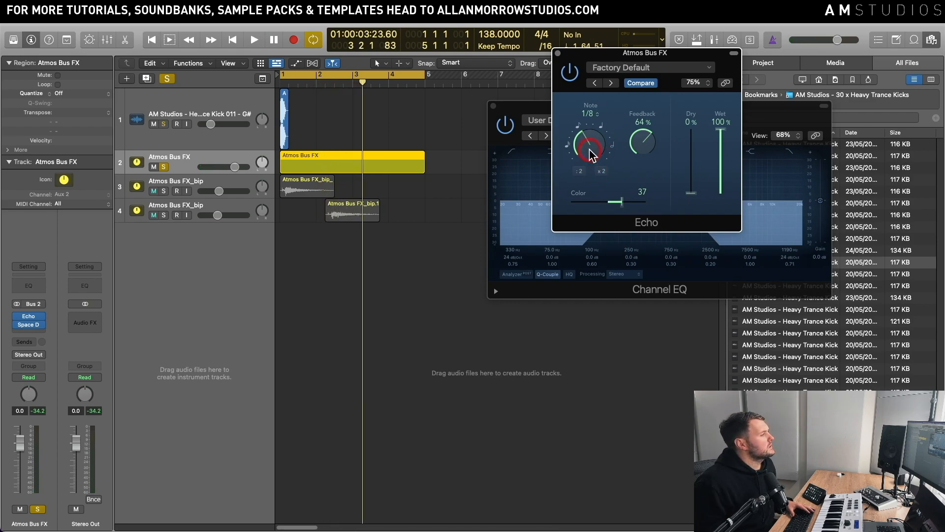
# - Set the Echo feedback on the Atmos Bus FX track to 66% during playback
pyautogui.press('Return')
pyautogui.moveTo(653, 147); pyautogui.dragTo(645, 141)
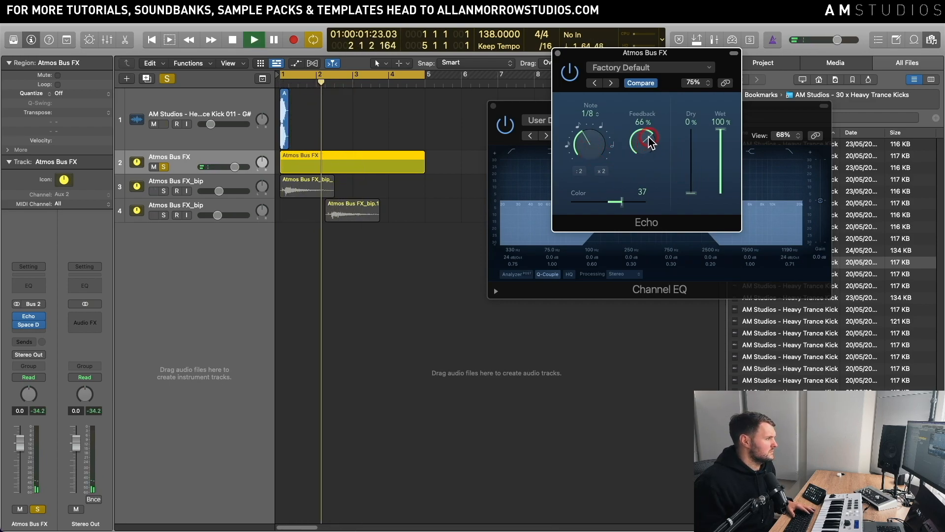
pyautogui.press('Return')
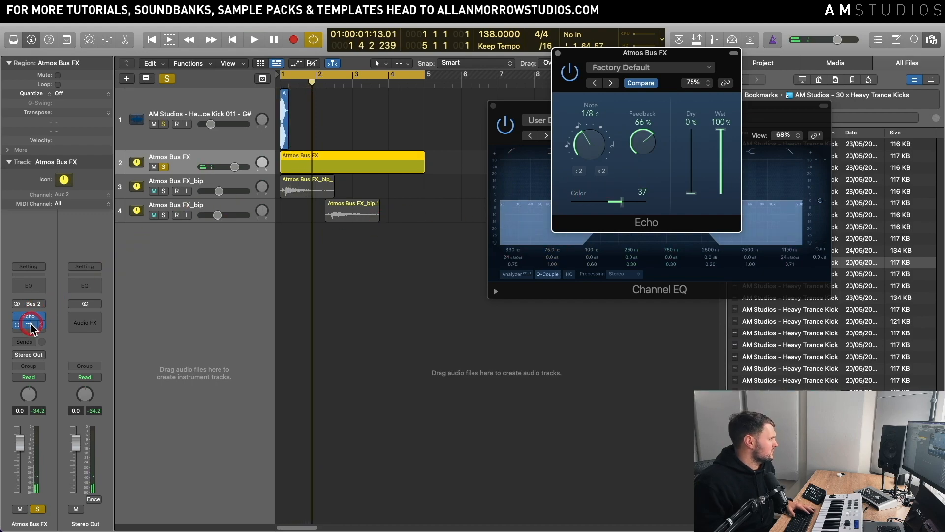
# - Switch Space Designer on the Atmos Bus FX track to the 11.9s Church Balcony preset and play it back
pyautogui.click(29, 324)
pyautogui.moveTo(695, 258); pyautogui.dragTo(664, 204)
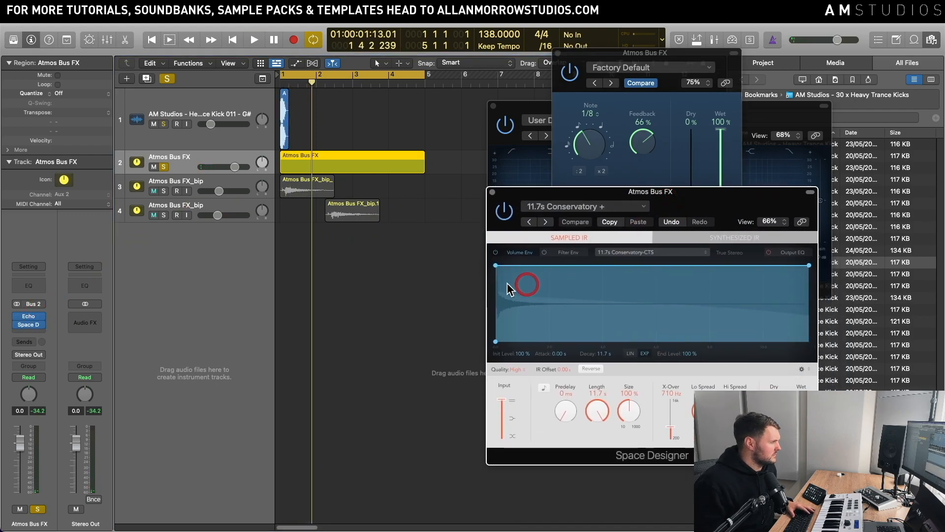
pyautogui.click(546, 222)
pyautogui.press('space')
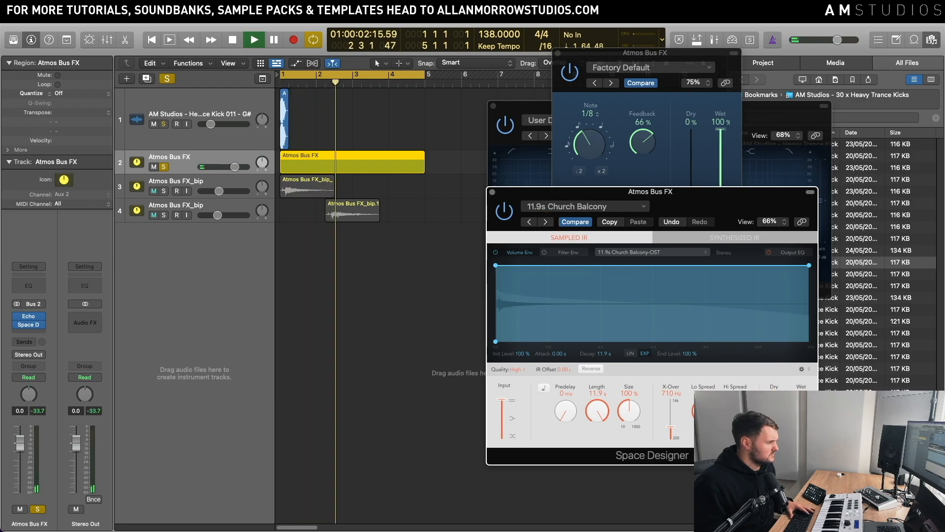
pyautogui.press('space')
pyautogui.press('space')
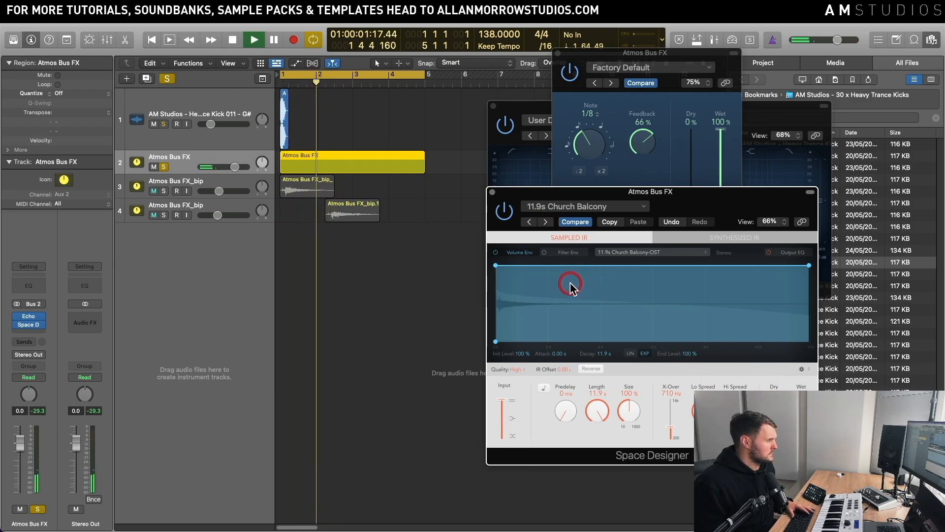
pyautogui.press('space')
# - Adjust the kick track's Channel EQ while listening, with the low cut at about 362 Hz and the high cut at about 2220 Hz
pyautogui.click(535, 107)
pyautogui.moveTo(678, 219); pyautogui.dragTo(693, 223)
pyautogui.press('space')
pyautogui.moveTo(630, 227)
pyautogui.mouseDown()
pyautogui.moveTo(643, 233)
pyautogui.moveTo(601, 231)
pyautogui.moveTo(639, 232)
pyautogui.mouseUp()
pyautogui.press('space')
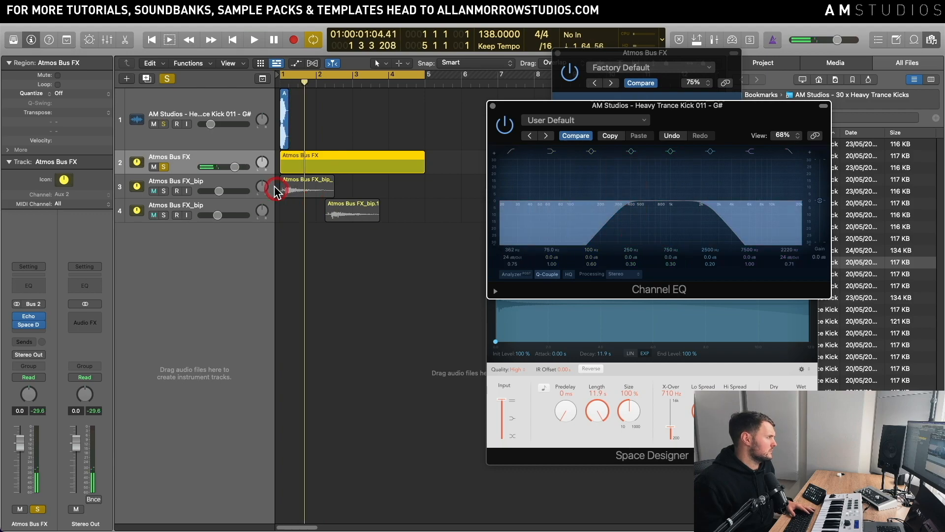
# - Bounce the Atmos Bus FX track in place to a new audio track
pyautogui.click(306, 122)
pyautogui.click(209, 160)
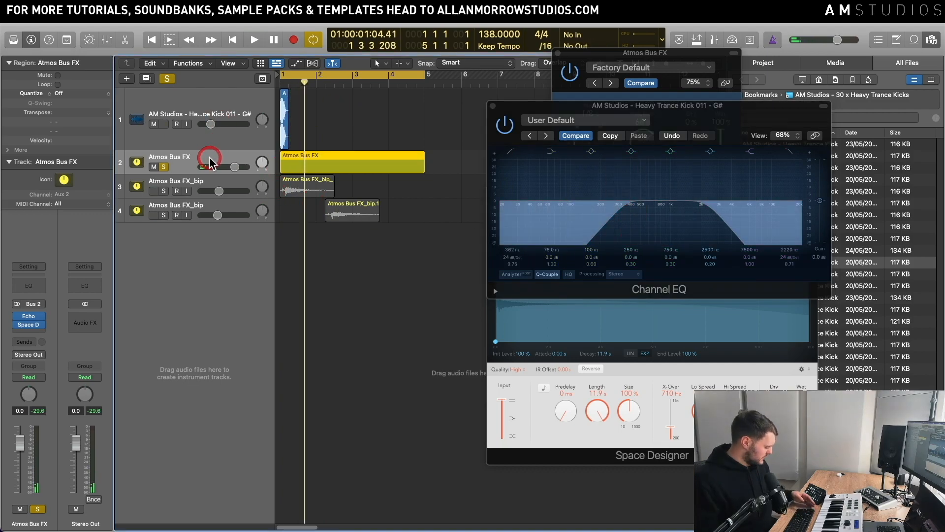
pyautogui.hotkey('ctrl', 'b')
pyautogui.press('Return')
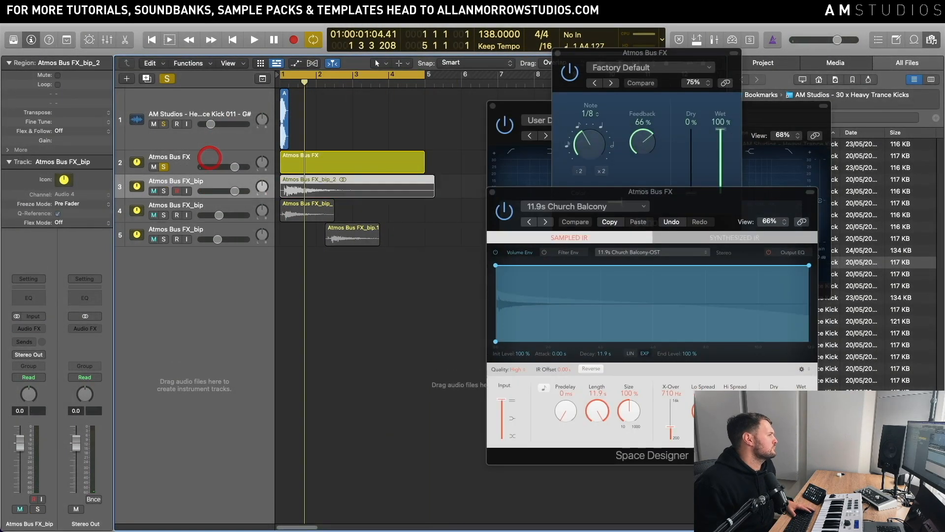
# - Move the new bounced region to bar 4, and mute and unsolo the Atmos Bus FX track
pyautogui.click(292, 240)
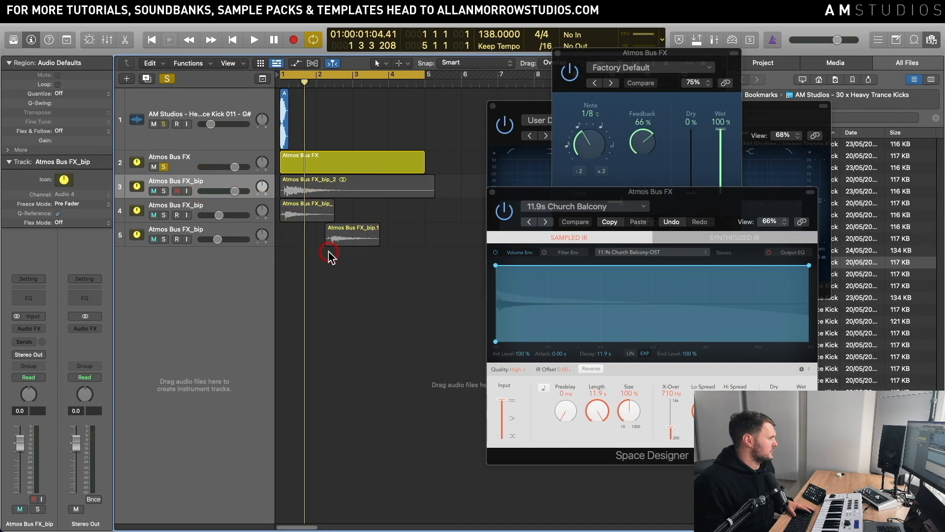
pyautogui.moveTo(330, 186); pyautogui.dragTo(439, 187)
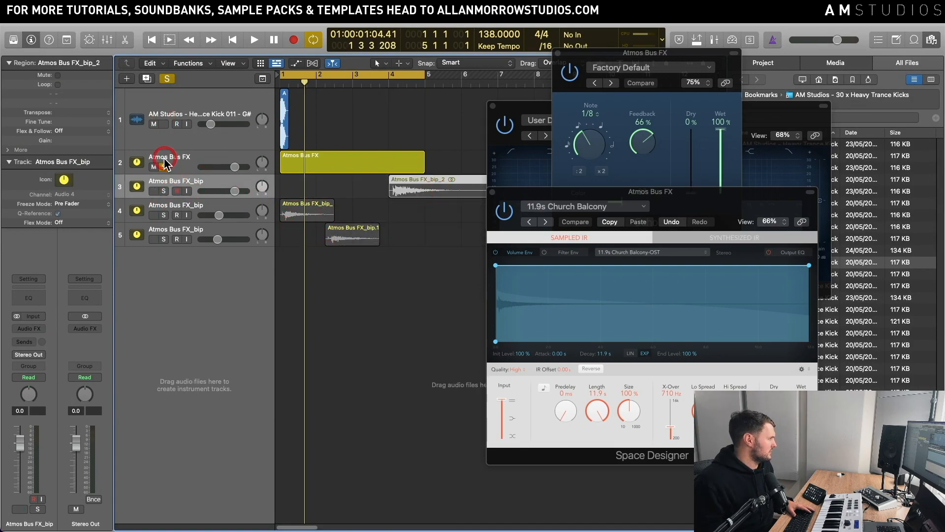
pyautogui.click(311, 166)
pyautogui.click(152, 166)
pyautogui.click(163, 167)
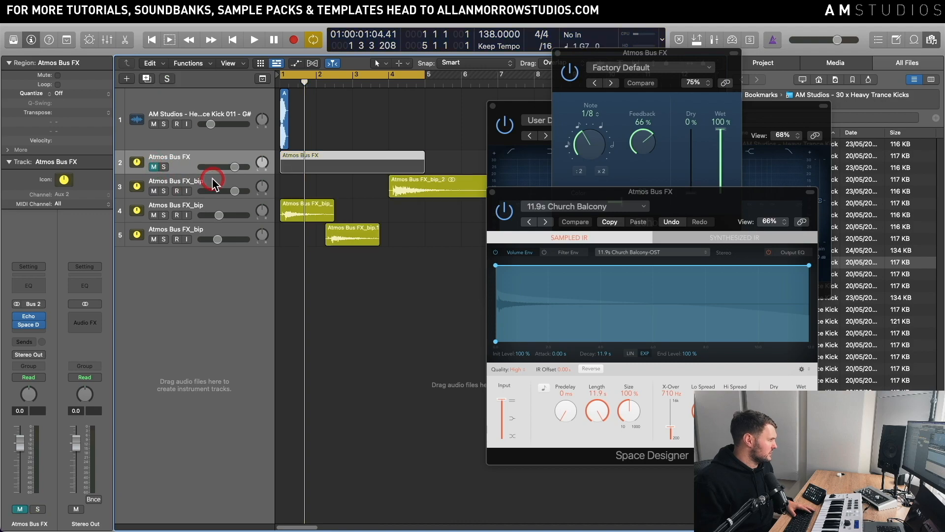
# - Close the open Echo, Channel EQ and Space Designer windows
pyautogui.click(438, 192)
pyautogui.click(555, 52)
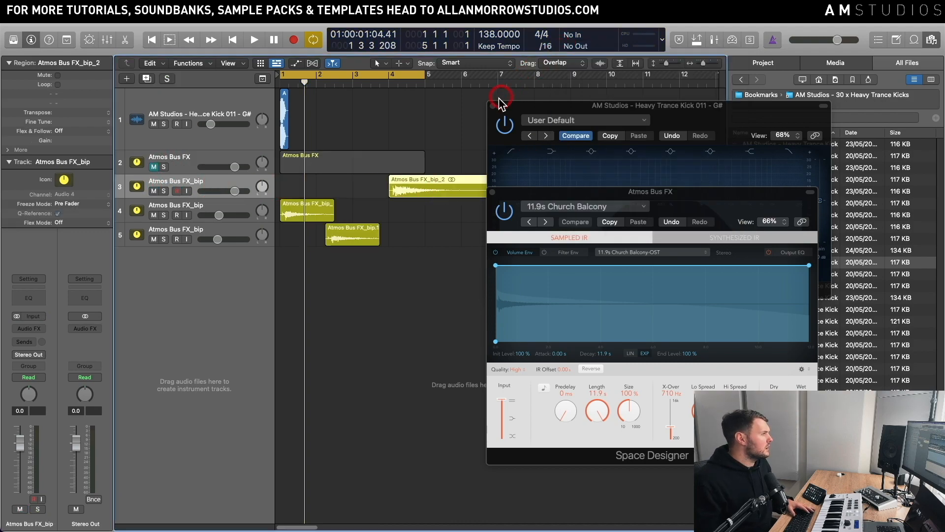
pyautogui.click(493, 105)
pyautogui.click(492, 192)
pyautogui.click(426, 207)
# - Reverse and slightly trim the bounced region at bar 4 and play it with its track volume lowered to -12.8 dB
pyautogui.click(435, 188)
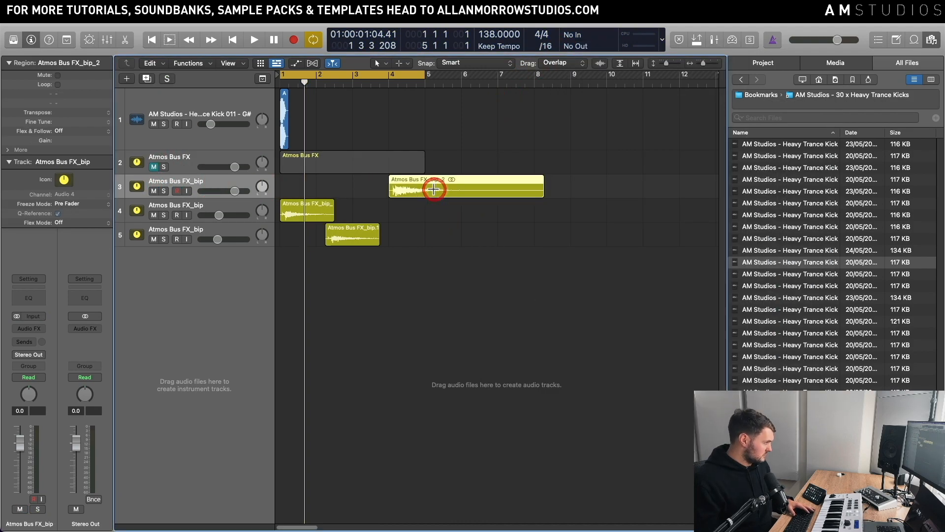
pyautogui.hotkey('ctrl', 'shift', 'r')
pyautogui.click(575, 225)
pyautogui.moveTo(542, 192); pyautogui.dragTo(540, 193)
pyautogui.doubleClick(509, 85)
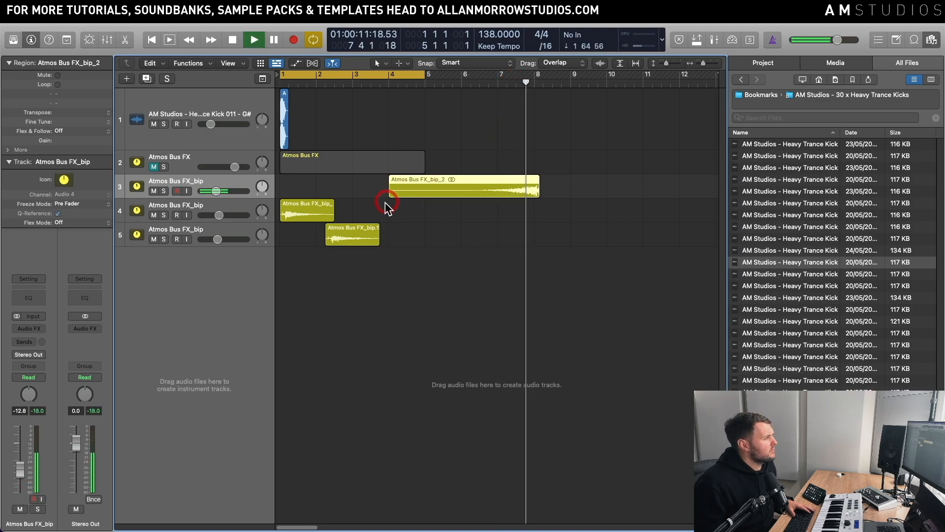
# - Move the track 4 bounce to 8 2 1 1, just after the reversed region, and play the transition
pyautogui.moveTo(318, 208); pyautogui.dragTo(580, 222)
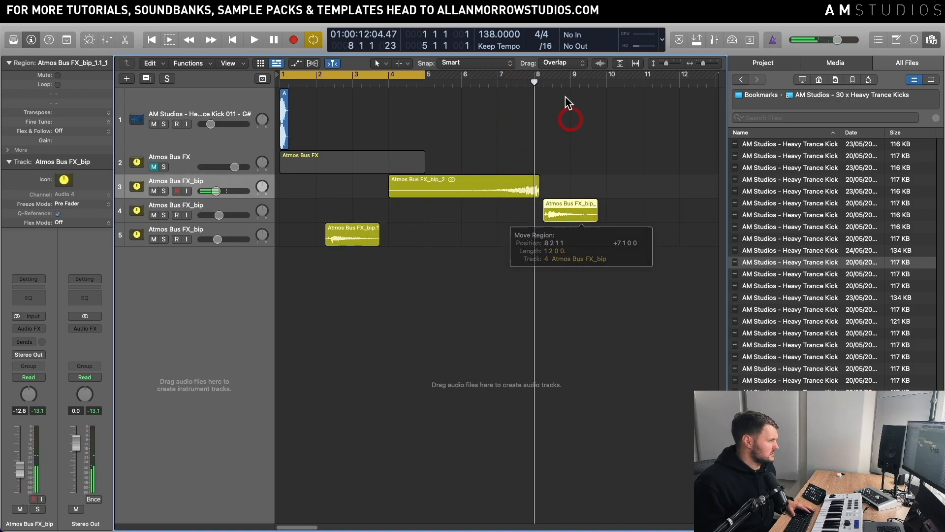
pyautogui.doubleClick(527, 81)
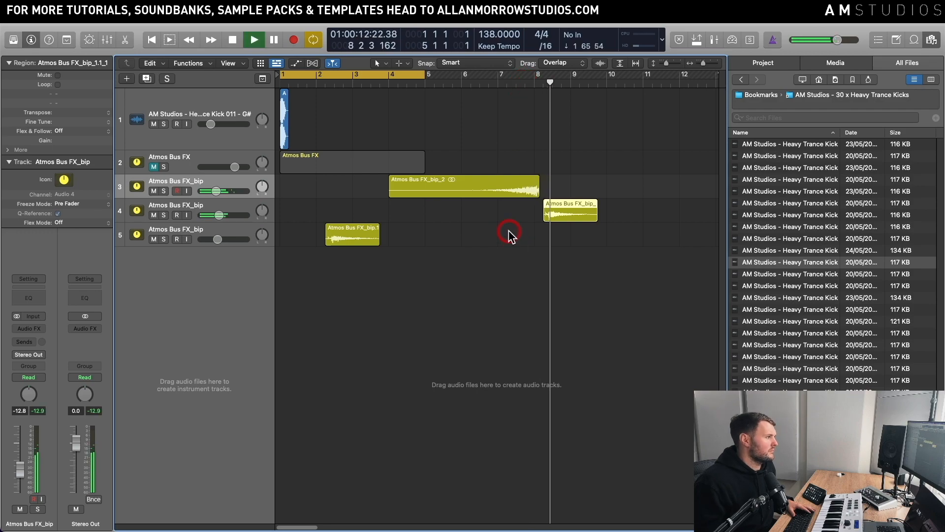
pyautogui.click(512, 195)
pyautogui.press('space')
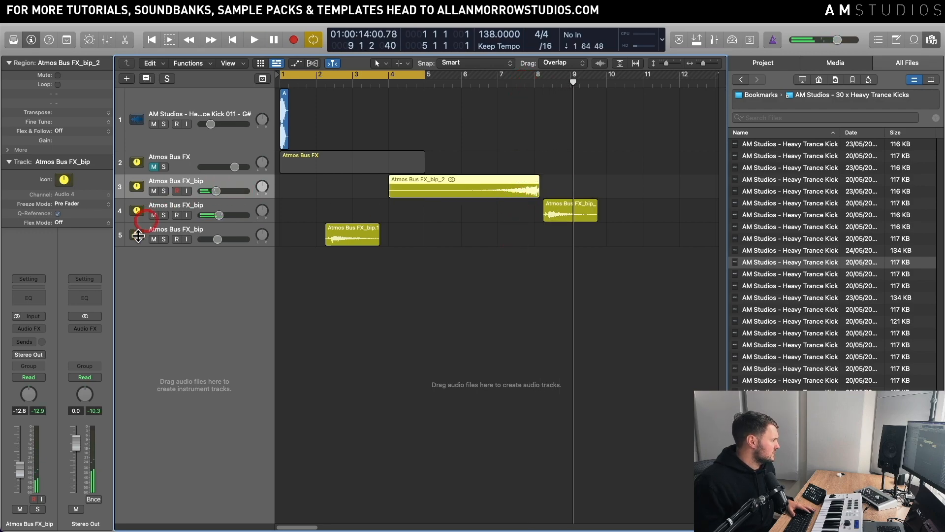
# - Add a Channel EQ to the reversed region's track with a low cut at about 444 Hz
pyautogui.click(20, 285)
pyautogui.click(319, 185)
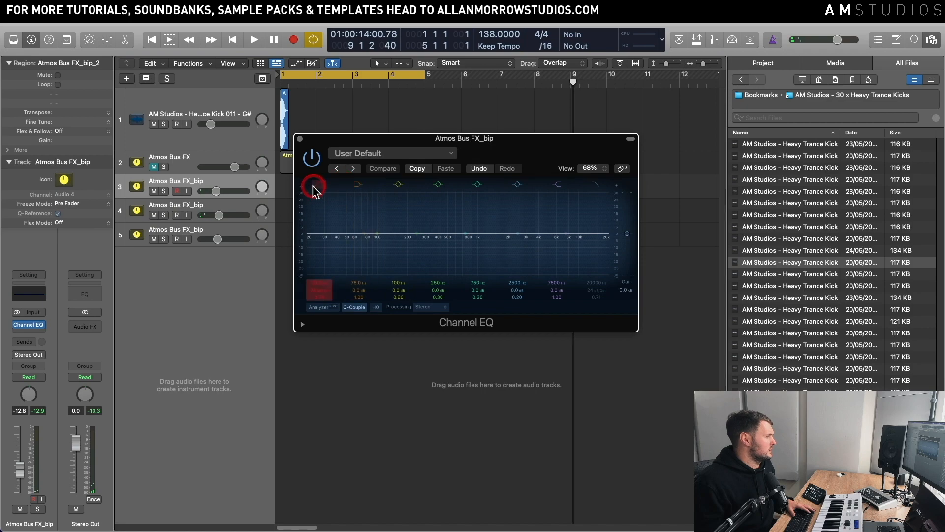
pyautogui.click(380, 252)
pyautogui.moveTo(395, 251); pyautogui.dragTo(455, 261)
pyautogui.moveTo(512, 144); pyautogui.dragTo(602, 237)
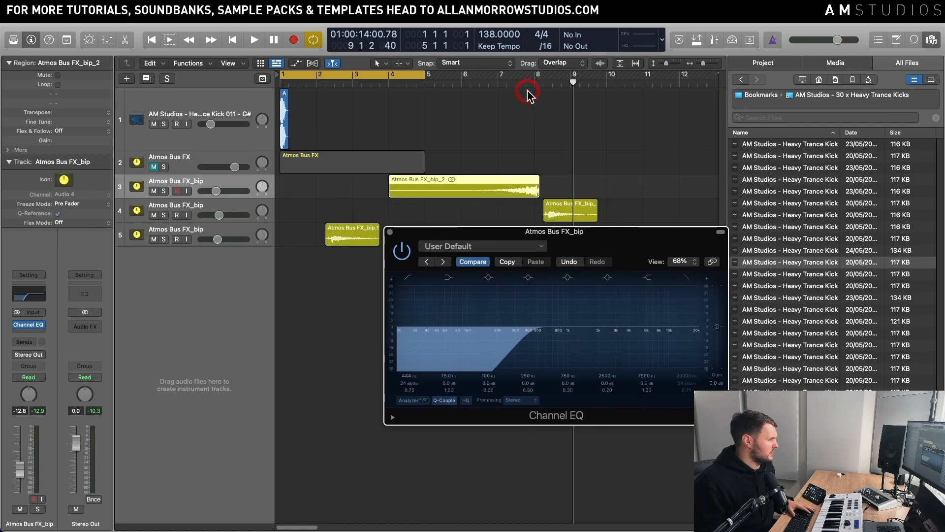
# - Play the reversed region's transition and raise its low cut to about 615 Hz
pyautogui.click(507, 194)
pyautogui.press('space')
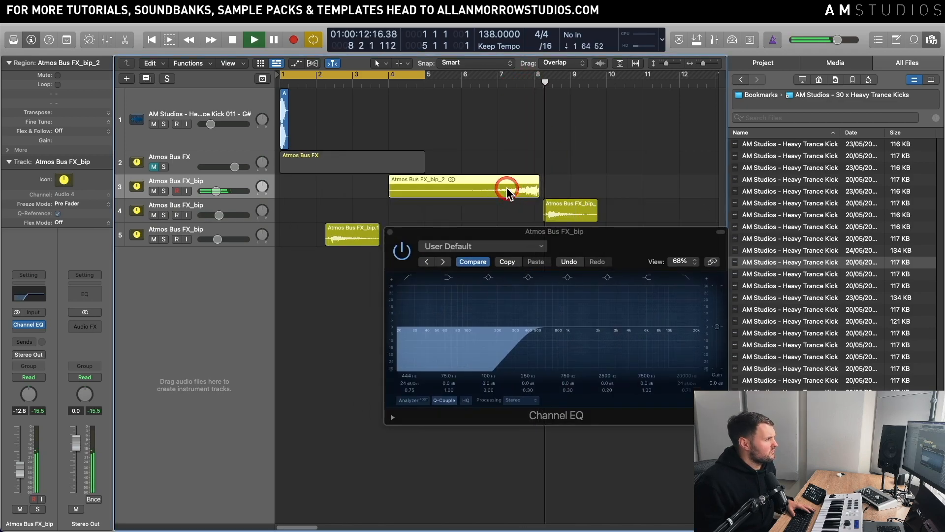
pyautogui.click(508, 335)
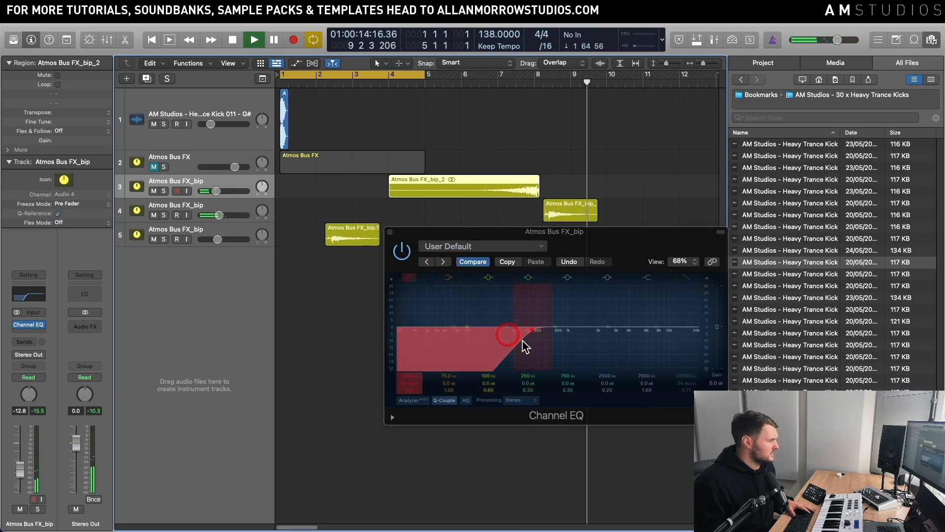
pyautogui.moveTo(529, 344); pyautogui.dragTo(545, 346)
pyautogui.click(504, 86)
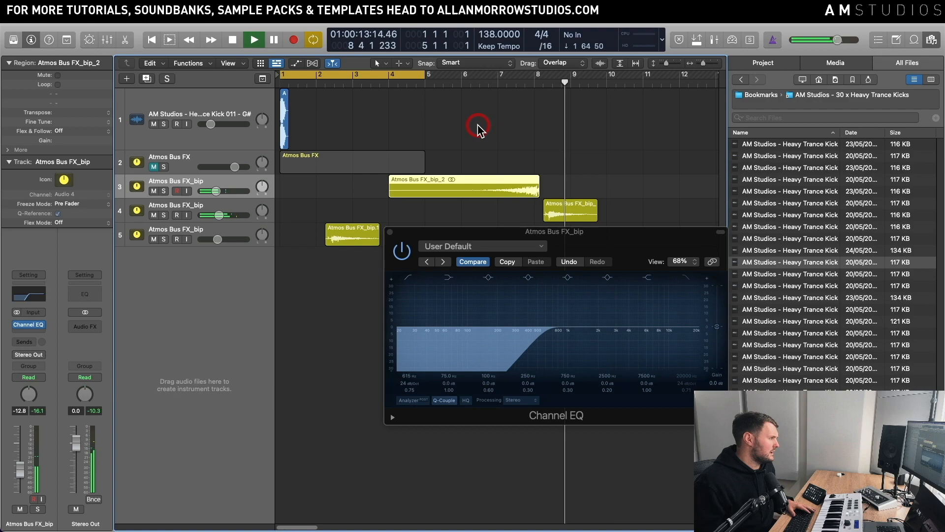
pyautogui.press('space')
# - Move the track 5 bounce to bar 10, after the track 4 region, and play the sequence
pyautogui.moveTo(364, 232); pyautogui.dragTo(623, 86)
pyautogui.press('space')
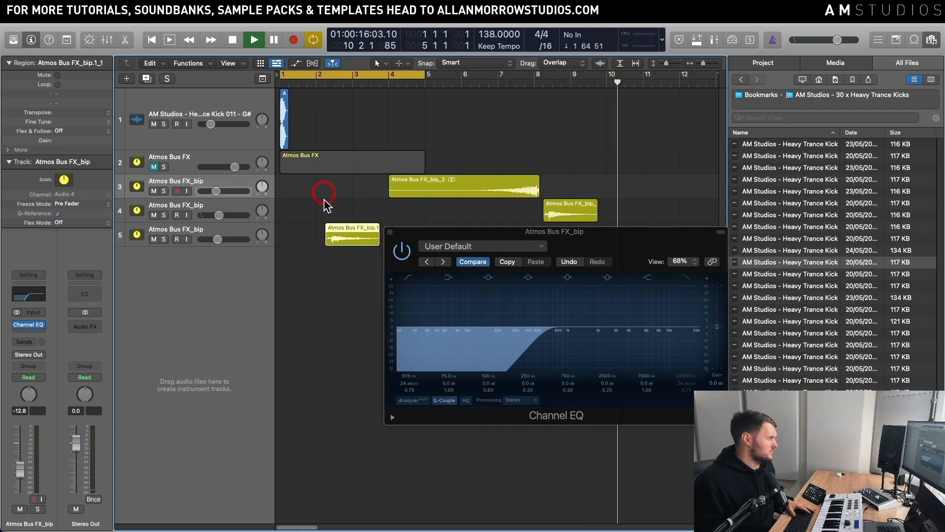
pyautogui.moveTo(340, 228); pyautogui.dragTo(623, 235)
pyautogui.moveTo(616, 231); pyautogui.dragTo(404, 331)
pyautogui.moveTo(360, 243); pyautogui.dragTo(641, 243)
pyautogui.click(585, 82)
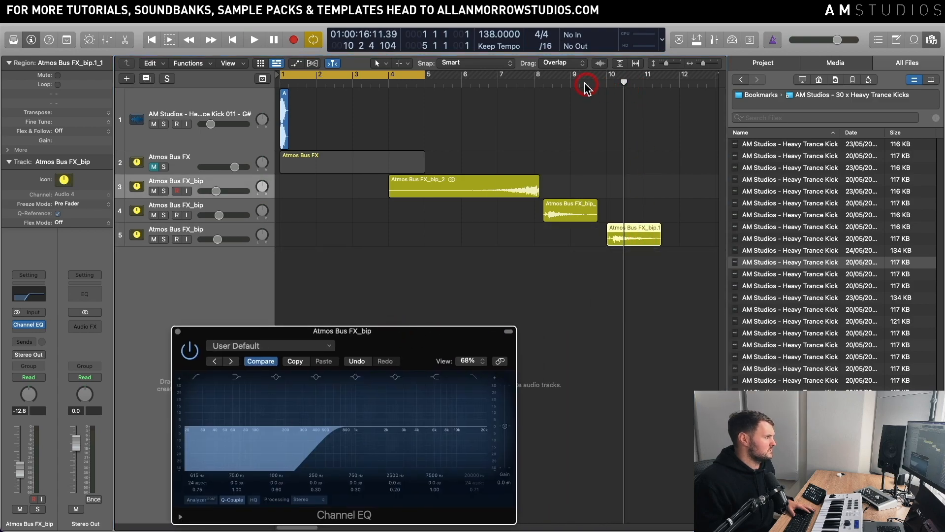
pyautogui.press('space')
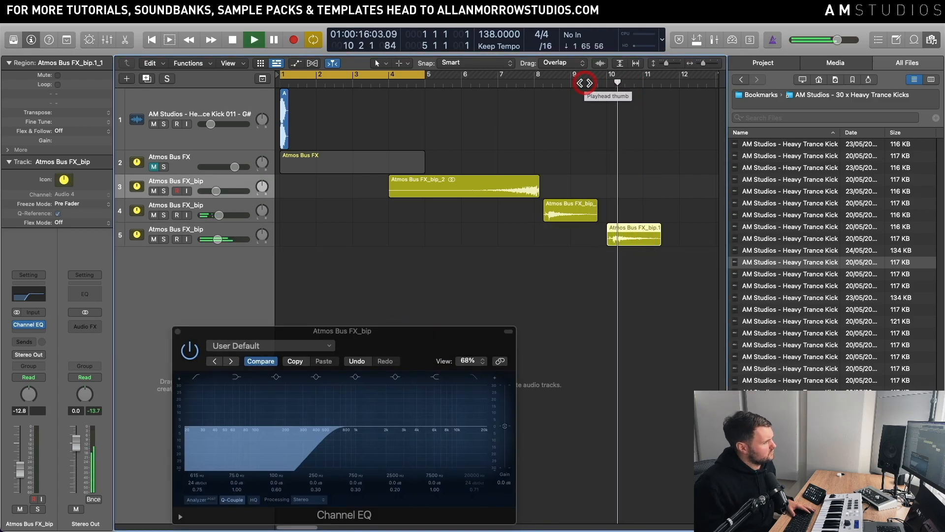
pyautogui.press('space')
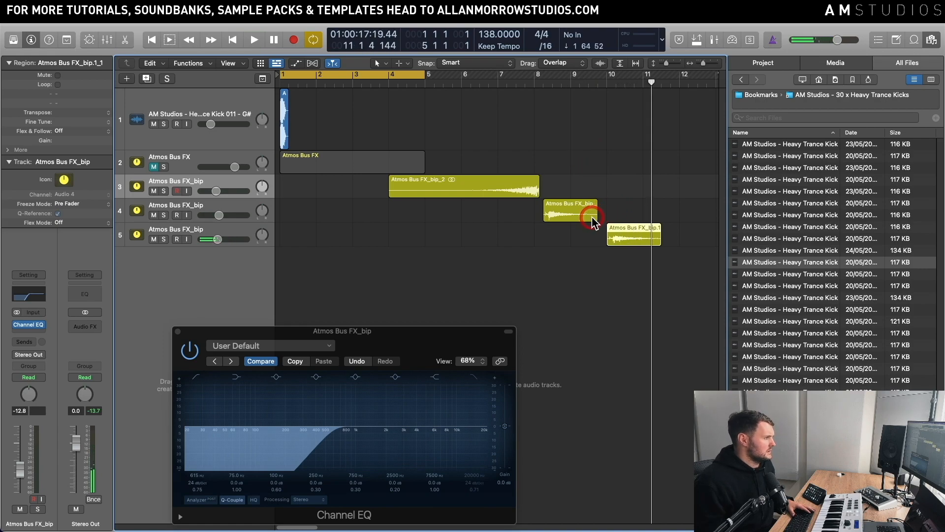
# - Add a fade-out to the end of the track 4 region
pyautogui.moveTo(531, 181); pyautogui.dragTo(660, 271)
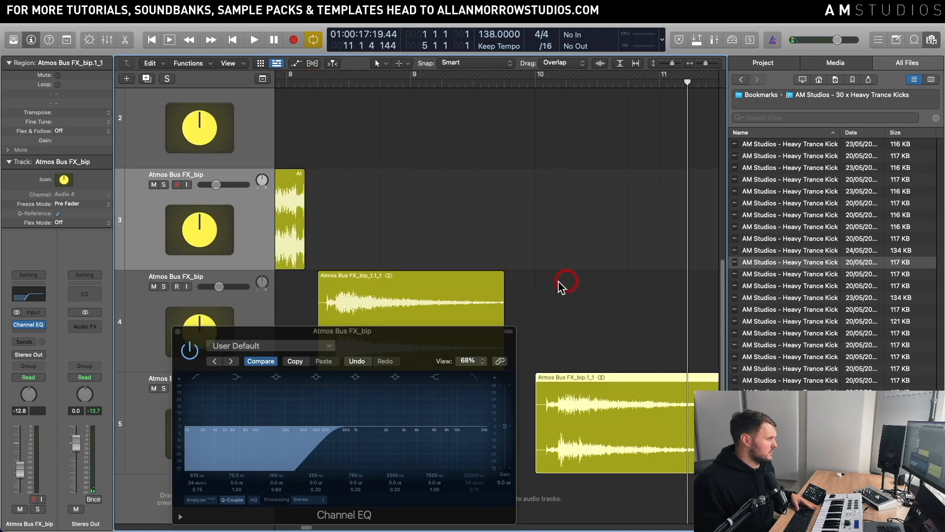
pyautogui.keyDown('ctrl'); pyautogui.keyDown('alt'); pyautogui.click(637, 248); pyautogui.keyUp('alt'); pyautogui.keyUp('ctrl')
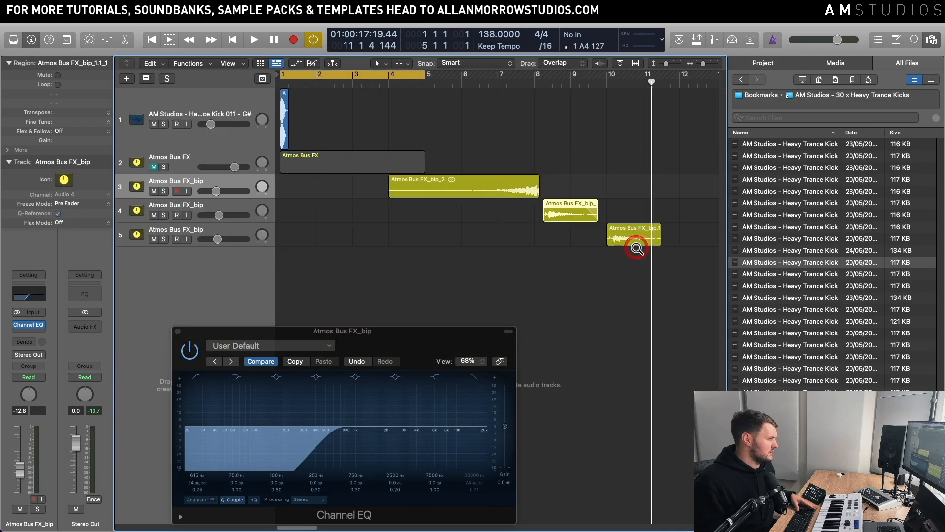
pyautogui.click(173, 157)
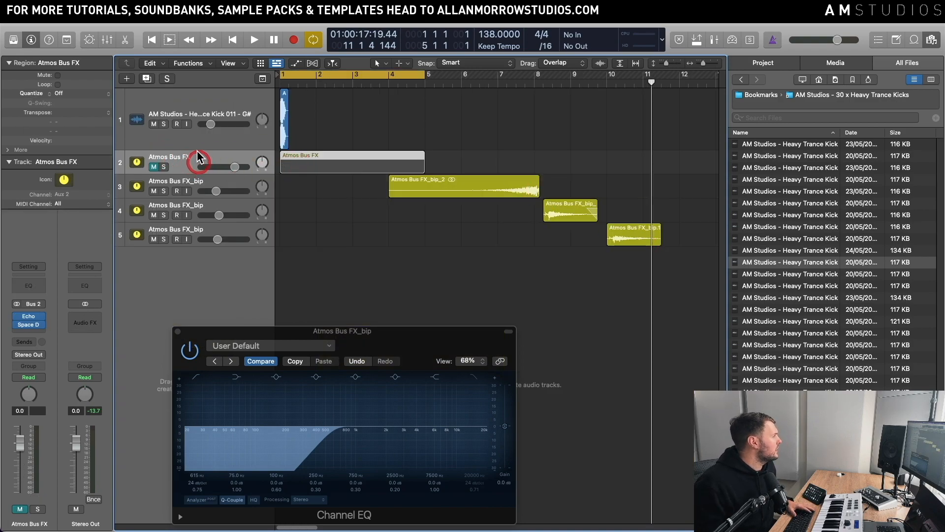
# - Add Heavy Trance Kick 017 - A and 027 - A to the kick track, spaced half a bar apart after the first kick
pyautogui.click(382, 124)
pyautogui.moveTo(799, 334); pyautogui.dragTo(310, 116)
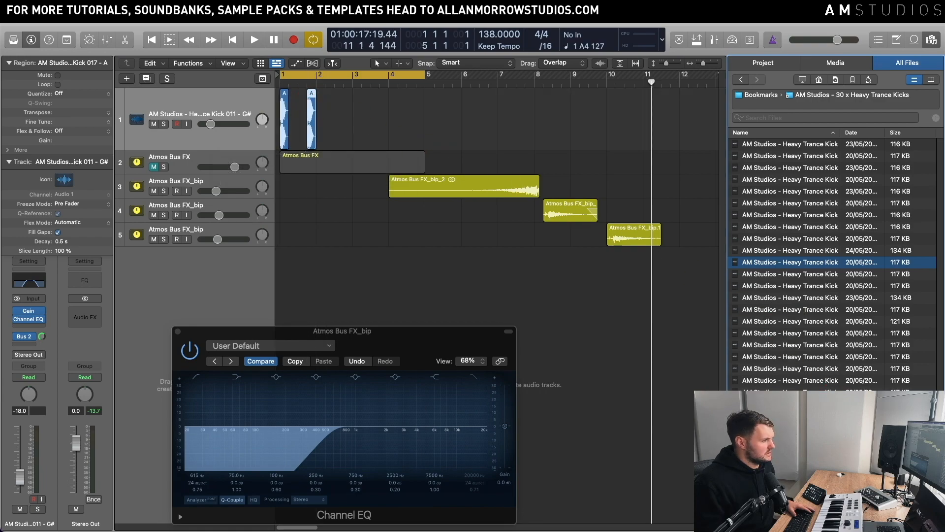
pyautogui.moveTo(787, 262); pyautogui.dragTo(322, 114)
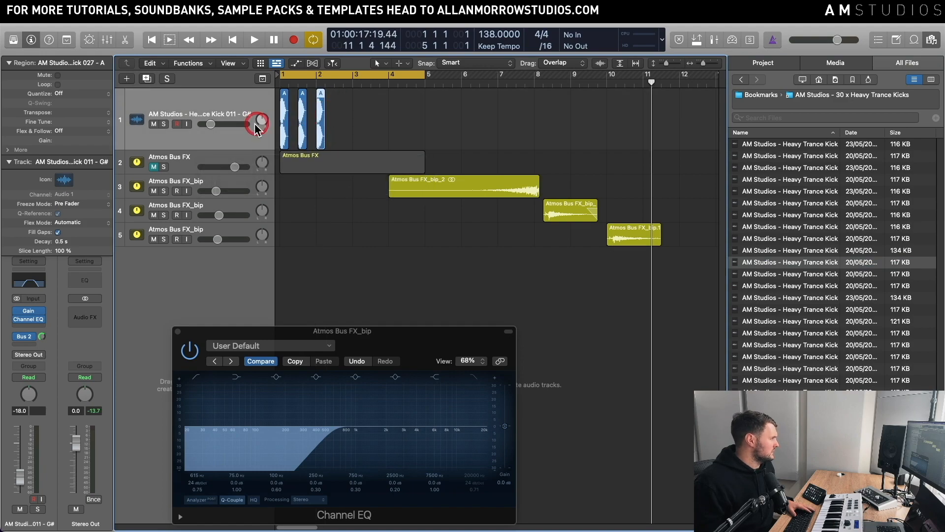
# - Set the kick track's Channel EQ low cut to about 1390 Hz and high cut to about 6900 Hz
pyautogui.click(31, 288)
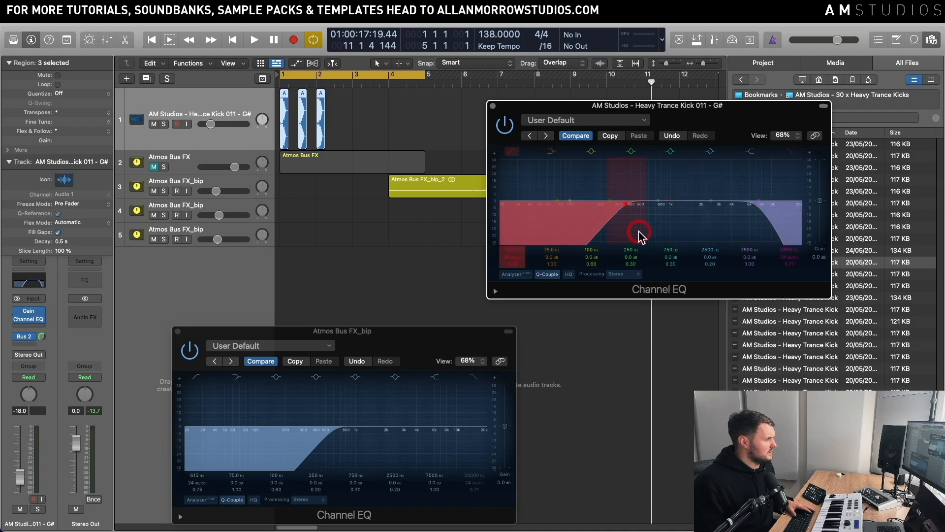
pyautogui.moveTo(639, 235); pyautogui.dragTo(679, 238)
# - Unmute and solo the Atmos Bus FX track and play back the three kicks through its effects
pyautogui.click(198, 165)
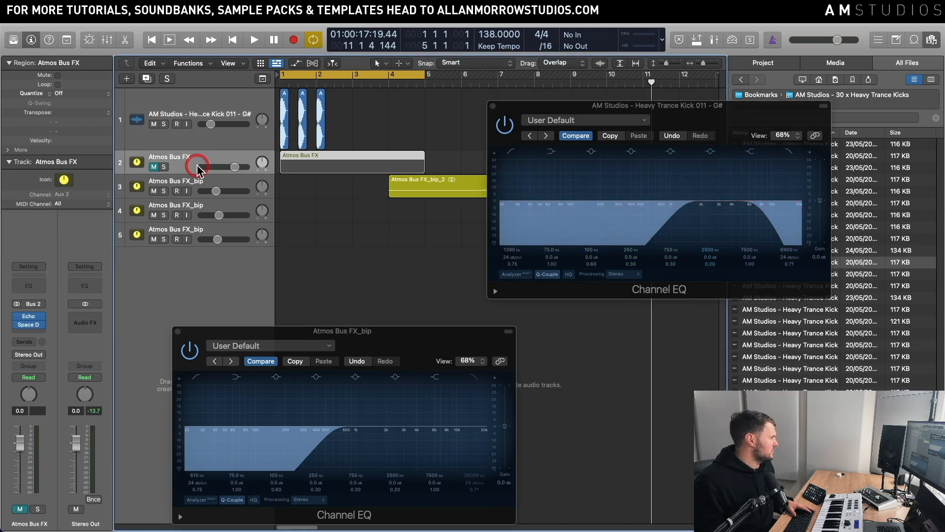
pyautogui.click(154, 167)
pyautogui.click(163, 167)
pyautogui.press('space')
pyautogui.click(208, 151)
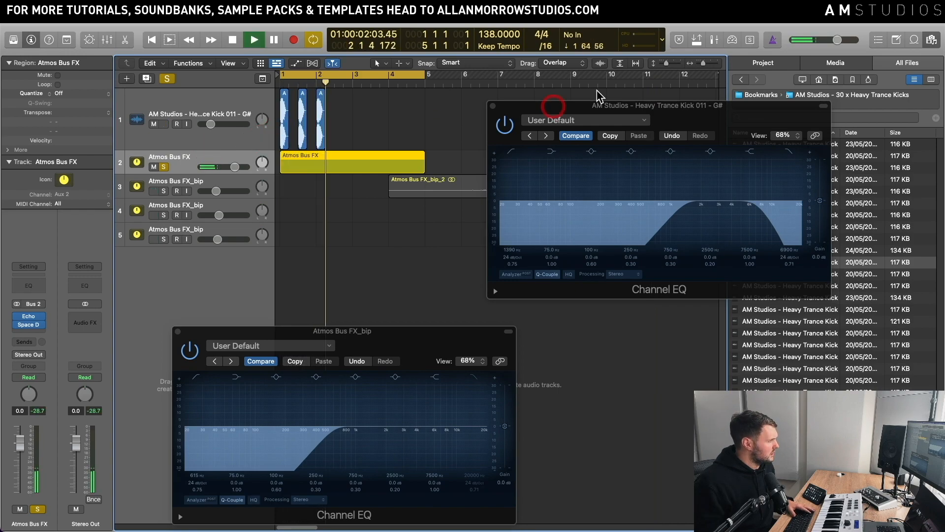
pyautogui.moveTo(702, 63); pyautogui.dragTo(704, 63)
pyautogui.press('space')
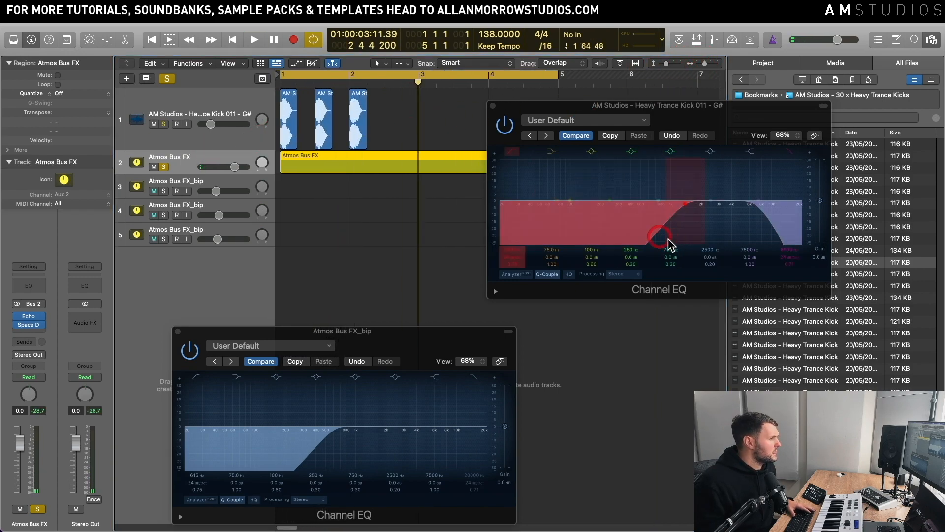
# - Lower the kick track's Channel EQ low-cut frequency to 555 Hz and audition the sound
pyautogui.moveTo(666, 237); pyautogui.dragTo(625, 230)
pyautogui.press('space')
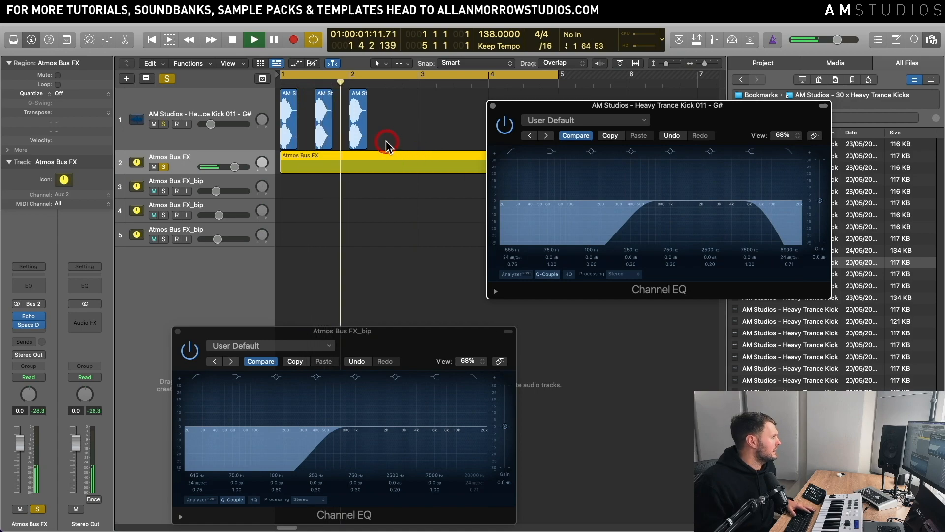
pyautogui.press('space')
# - Move the third kick region to beat 3 of bar 2 and the second to beat 4 of bar 1, then play the pattern
pyautogui.moveTo(352, 127); pyautogui.dragTo(388, 126)
pyautogui.click(332, 130)
pyautogui.moveTo(327, 135); pyautogui.dragTo(343, 137)
pyautogui.press('space')
pyautogui.click(444, 139)
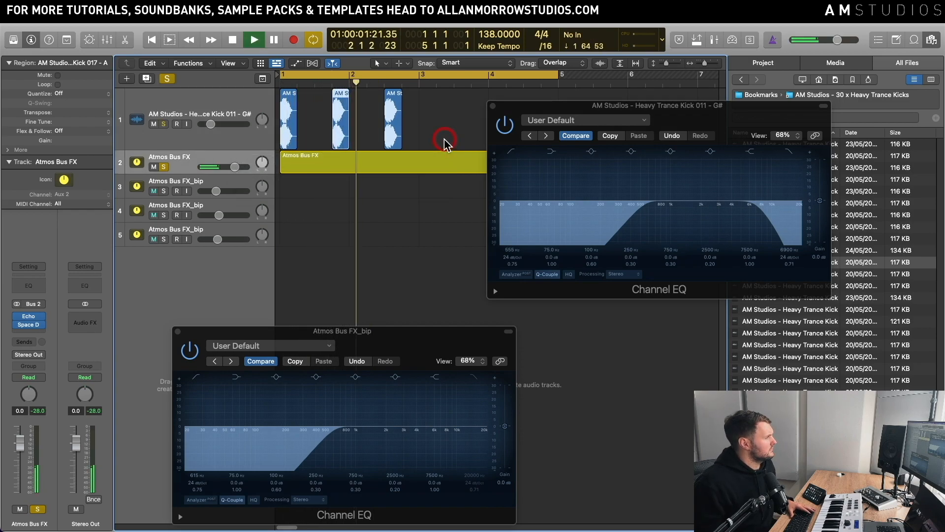
pyautogui.click(581, 105)
pyautogui.moveTo(581, 105); pyautogui.dragTo(621, 101)
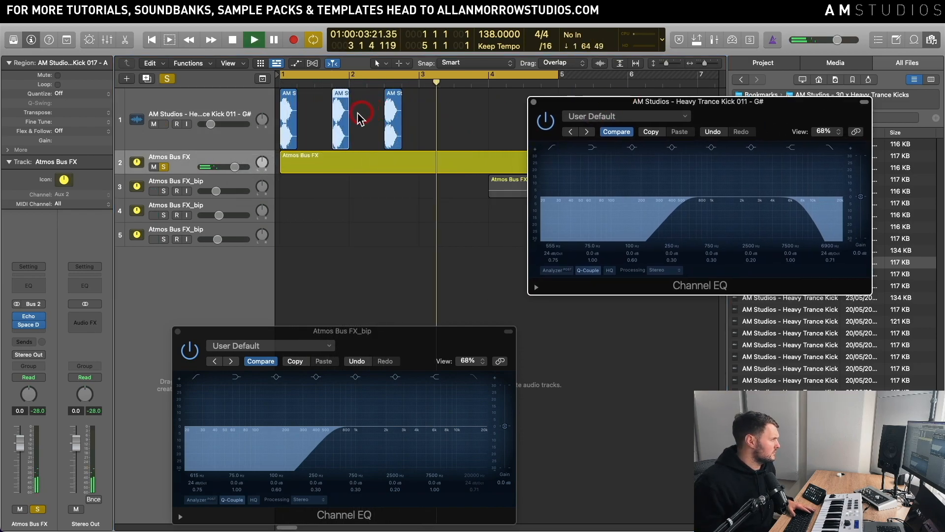
# - Shift the second kick region earlier, to about halfway between beats 3 and 4 of bar 1, and listen to the pattern
pyautogui.press('space')
pyautogui.moveTo(341, 123)
pyautogui.mouseDown()
pyautogui.moveTo(323, 124)
pyautogui.moveTo(334, 128)
pyautogui.mouseUp()
pyautogui.press('space')
pyautogui.click(412, 149)
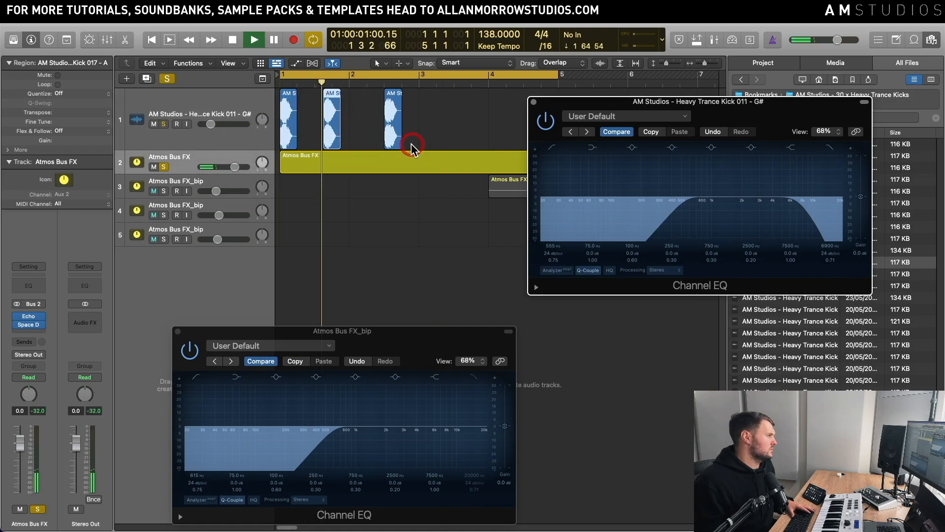
pyautogui.click(408, 196)
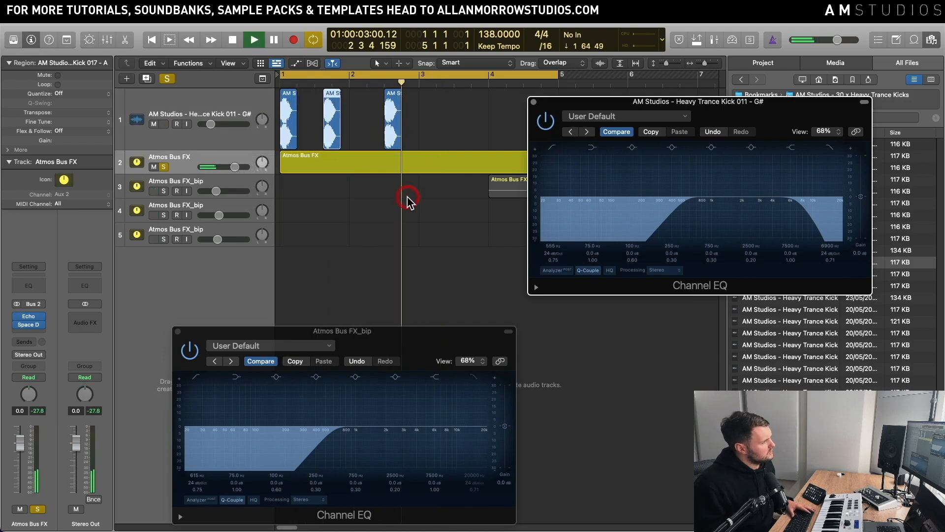
# - Transpose the second kick region by -4 and play the pattern back
pyautogui.press('space')
pyautogui.click(391, 117)
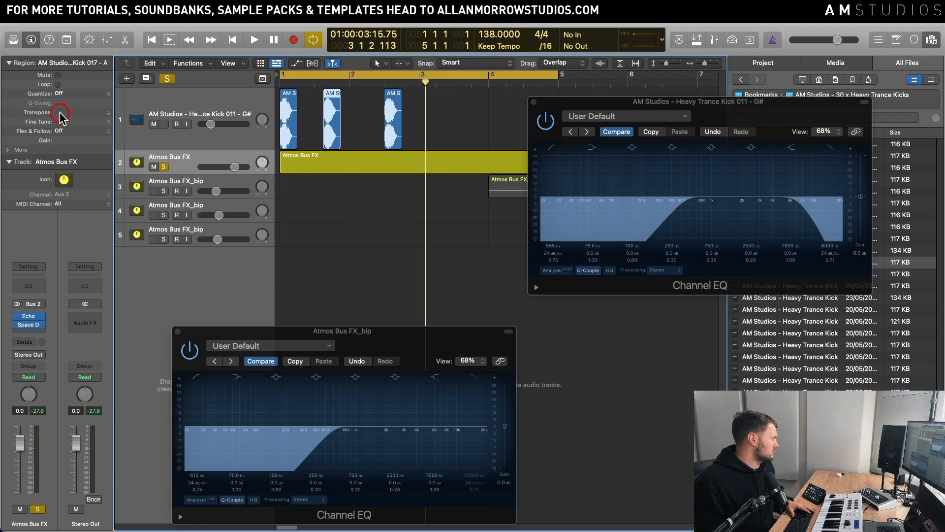
pyautogui.press('space')
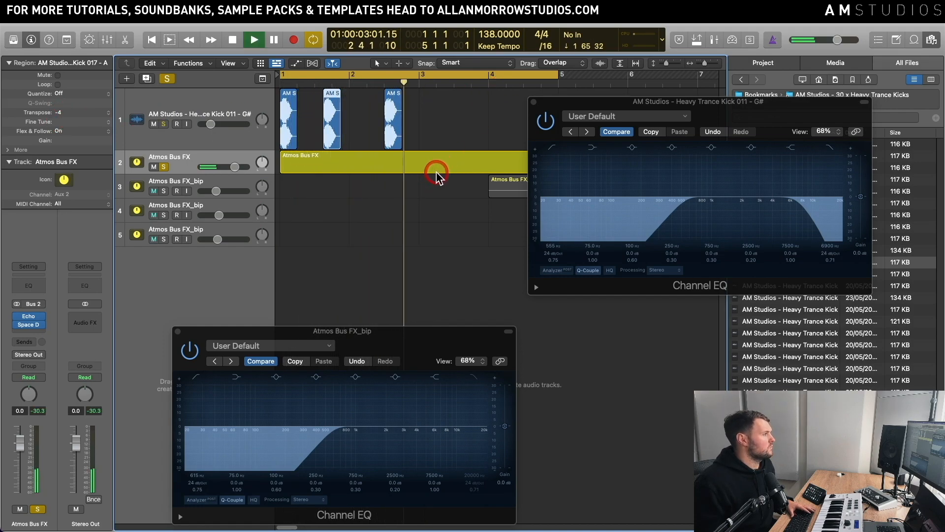
pyautogui.press('space')
# - Load the Warped Effects preset Slow Expand in the Atmos Bus FX track's Space Designer and set Predelay to 179 ms during playback
pyautogui.click(182, 163)
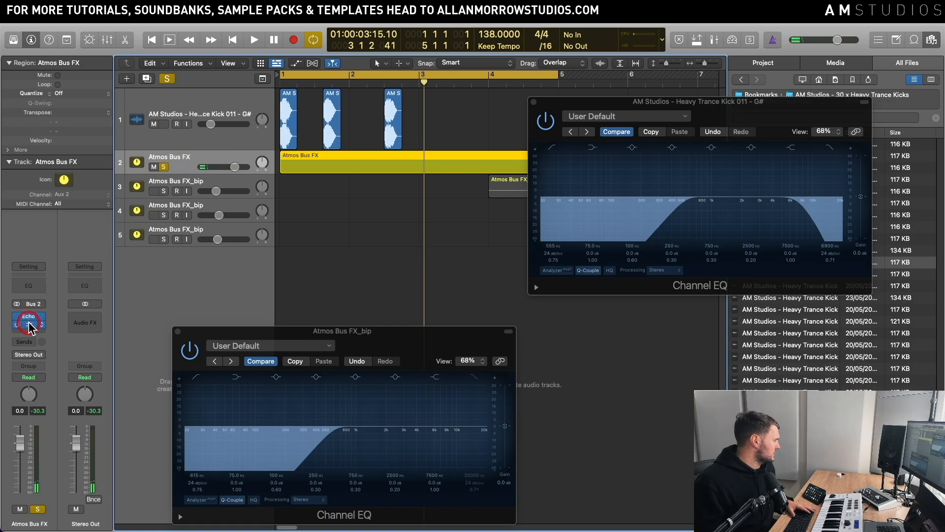
pyautogui.click(29, 325)
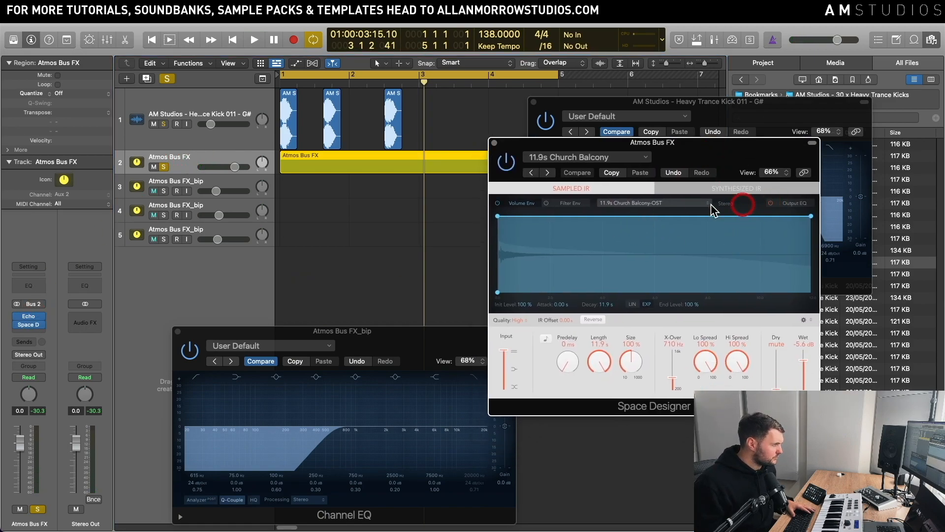
pyautogui.click(566, 156)
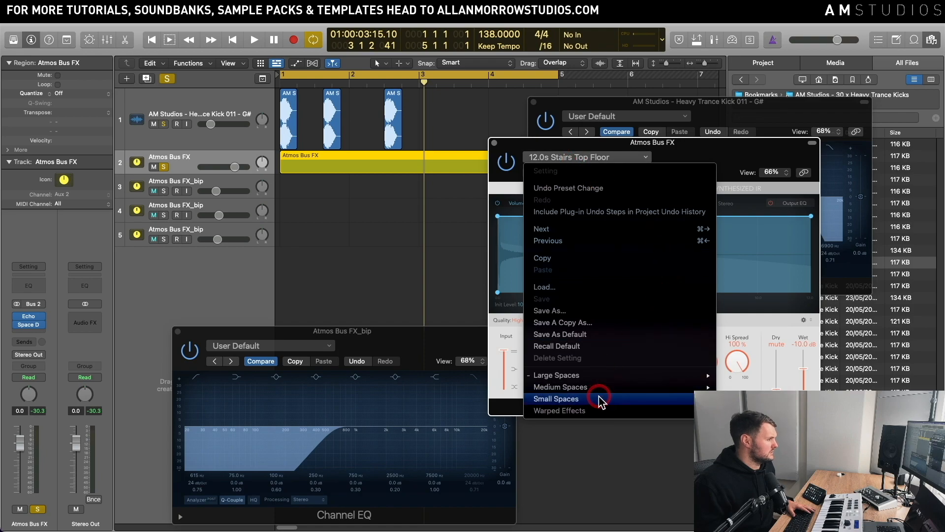
pyautogui.moveTo(599, 410)
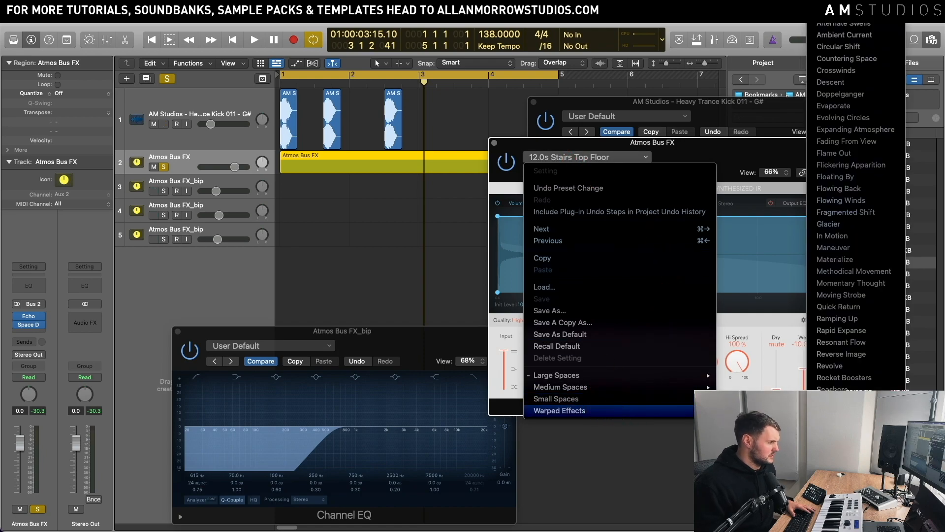
pyautogui.click(847, 413)
pyautogui.press('space')
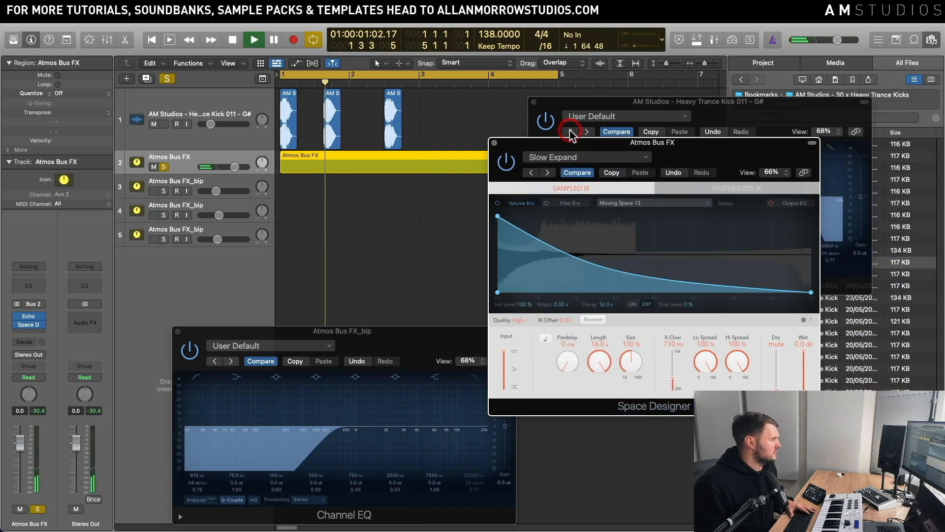
pyautogui.moveTo(567, 364); pyautogui.dragTo(576, 351)
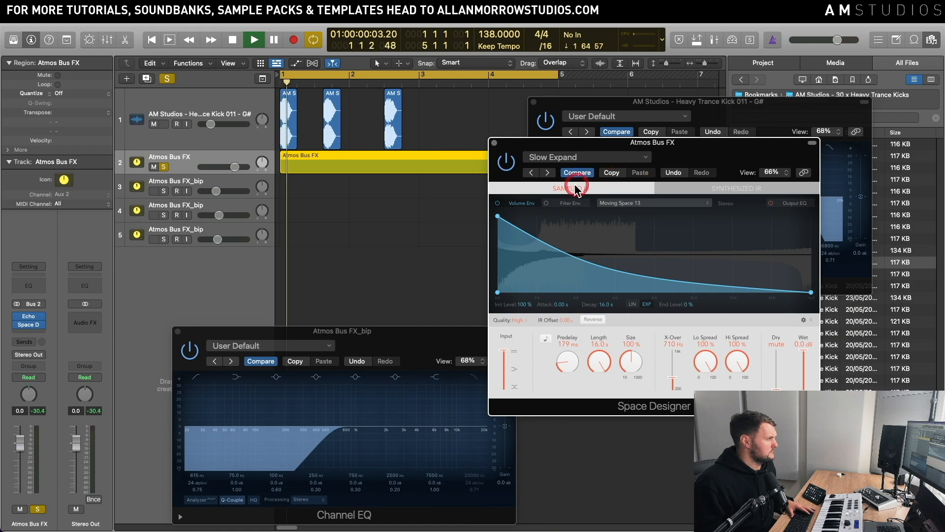
# - Switch Space Designer to the Slow Shake preset, then close its window and the kick track's Channel EQ window
pyautogui.click(547, 172)
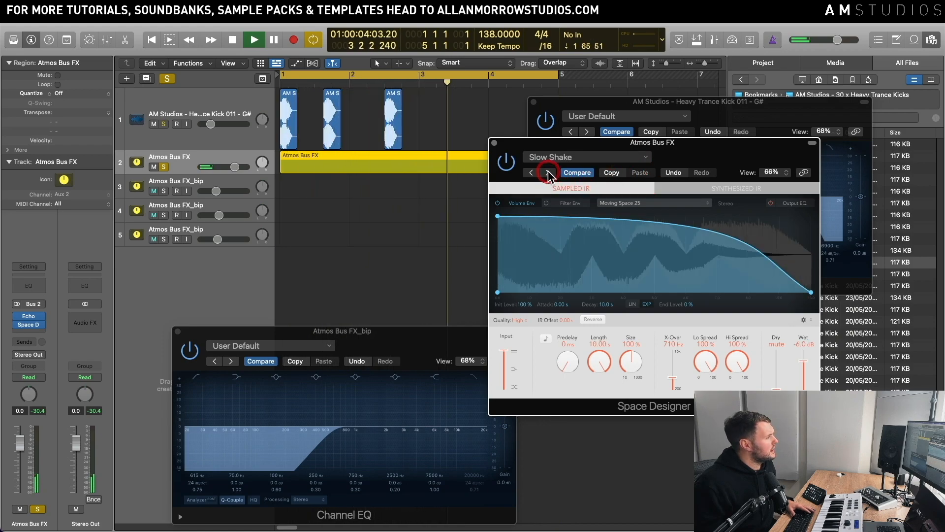
pyautogui.press('space')
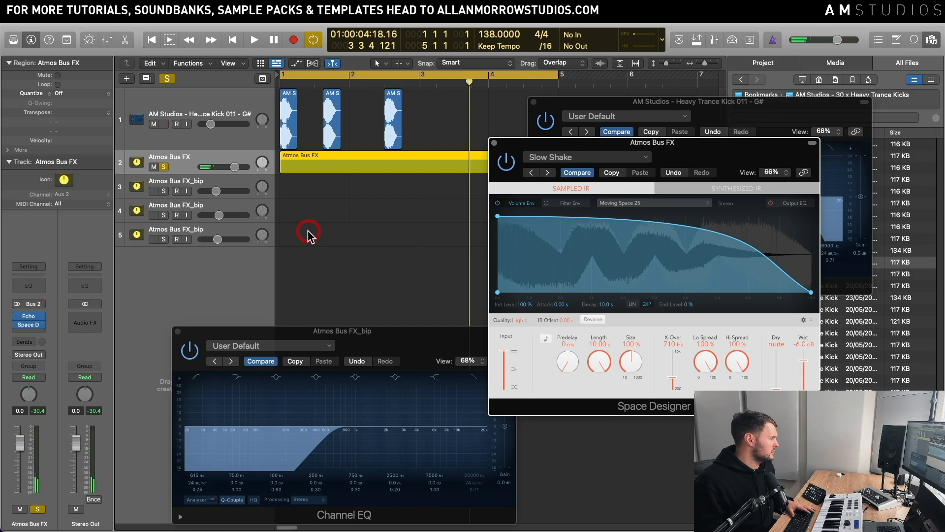
pyautogui.click(495, 142)
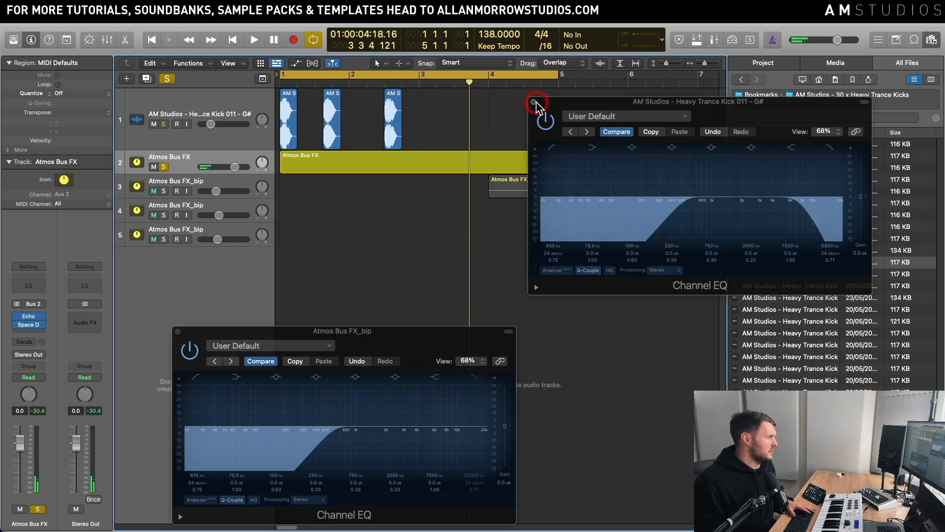
pyautogui.click(534, 102)
# - Delete the second and third kick regions and listen to the remaining first kick through the effects
pyautogui.press('space')
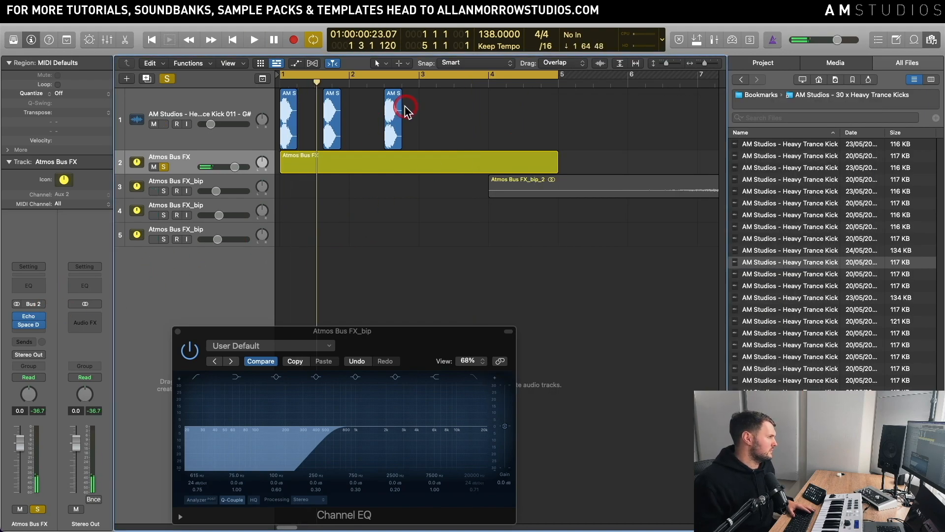
pyautogui.moveTo(454, 113); pyautogui.dragTo(323, 125)
pyautogui.press('Delete')
pyautogui.click(290, 118)
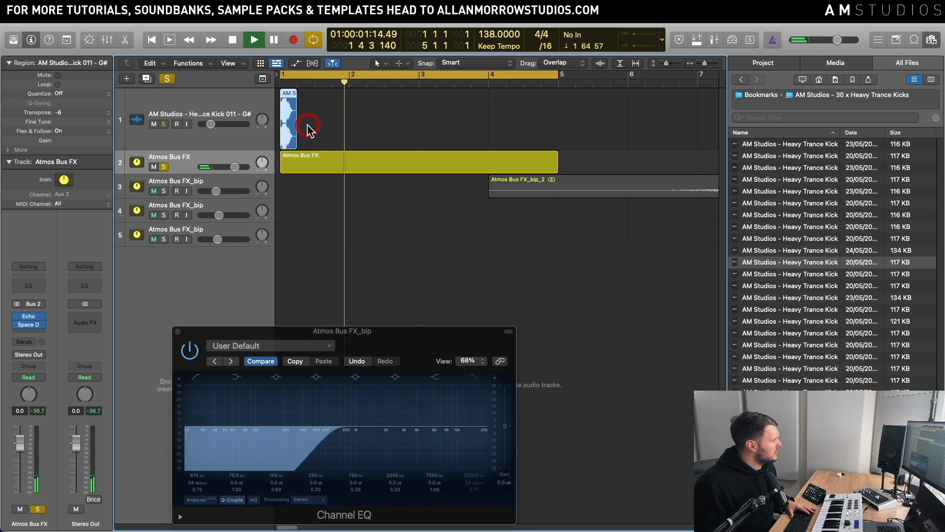
pyautogui.press('space')
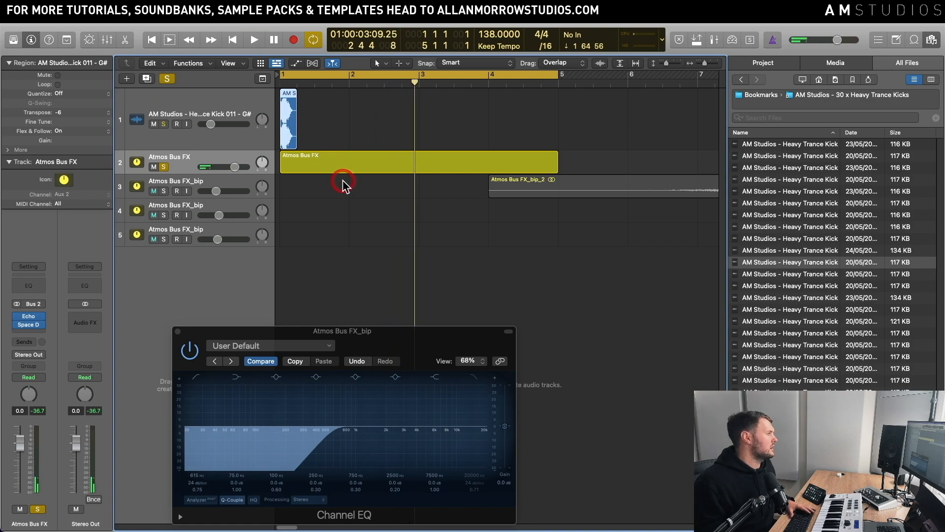
# - Bounce the Atmos Bus FX region in place to a new track, leaving the source and including the audio tail
pyautogui.click(218, 137)
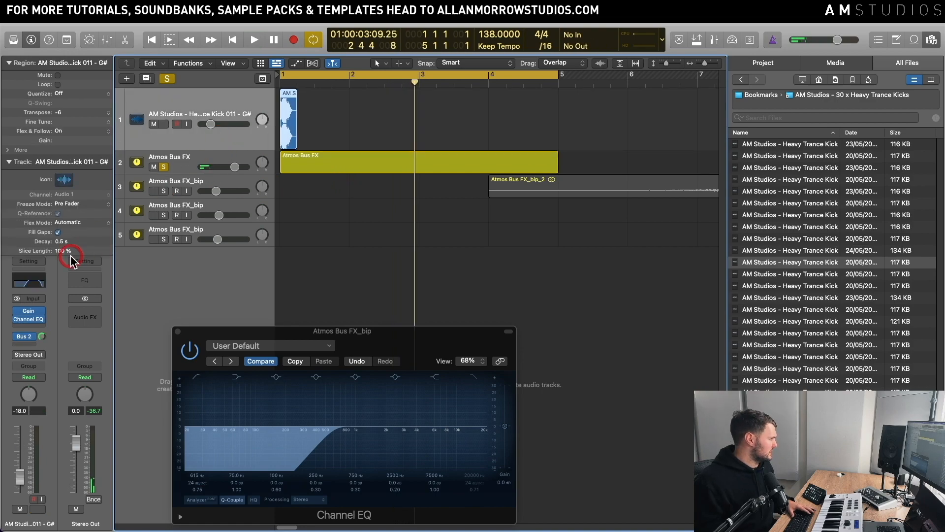
pyautogui.click(316, 157)
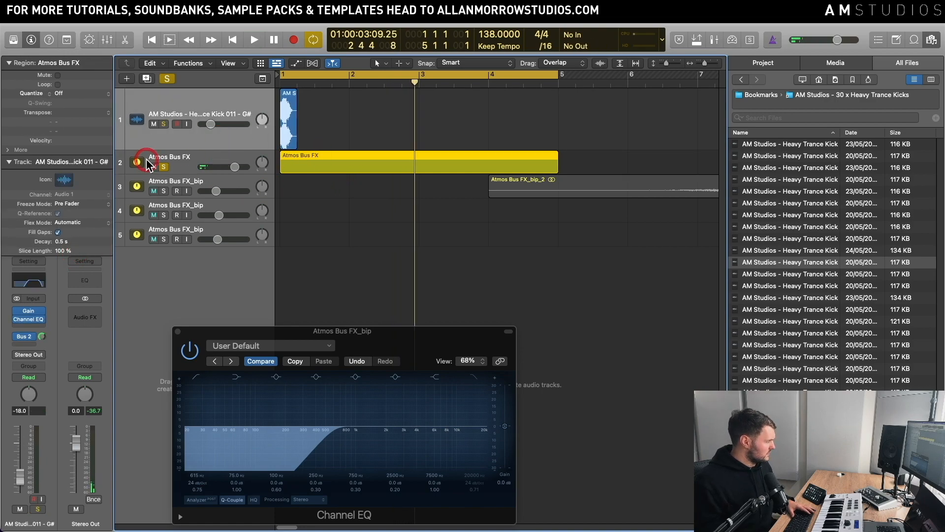
pyautogui.click(457, 160)
pyautogui.click(436, 169)
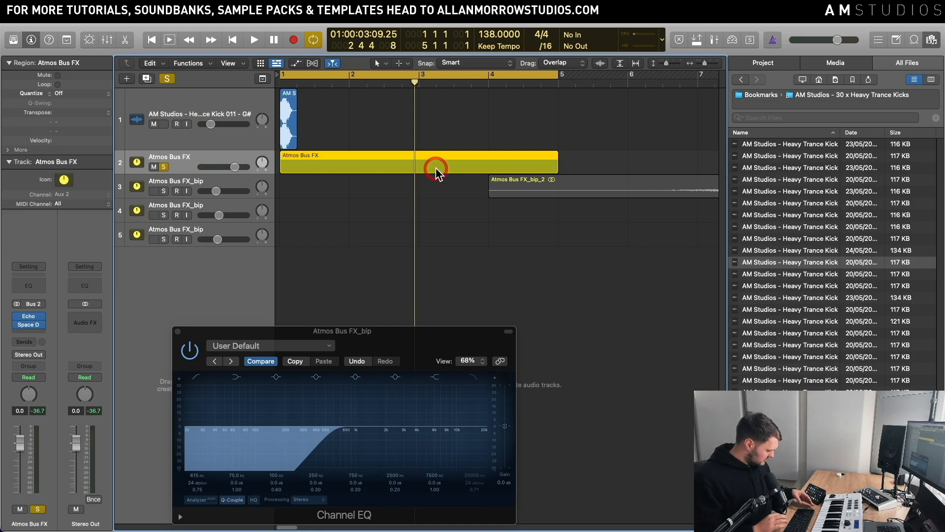
pyautogui.hotkey('ctrl', 'b')
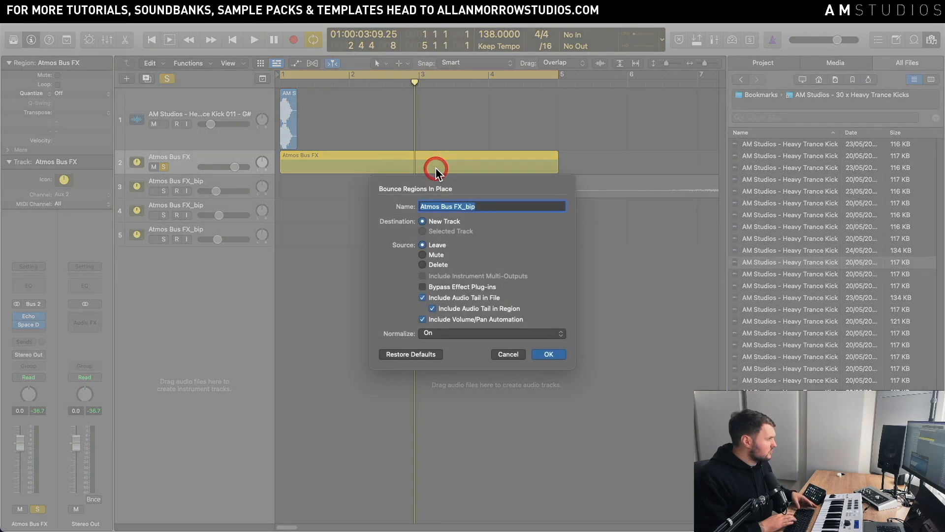
pyautogui.press('Return')
# - Solo the newly bounced Atmos Bus FX_bip track, audition it and lower its volume to -11.4 dB
pyautogui.click(511, 227)
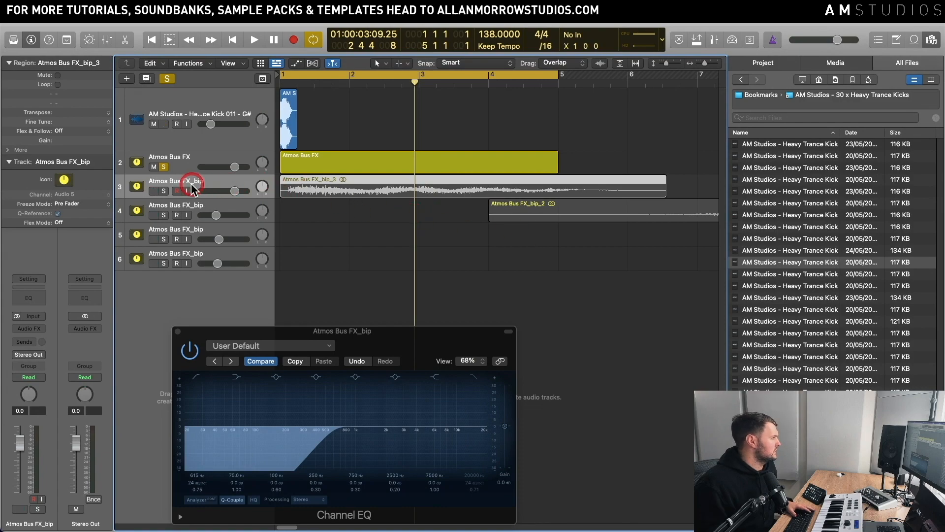
pyautogui.click(165, 190)
pyautogui.click(345, 184)
pyautogui.press('space')
pyautogui.click(451, 188)
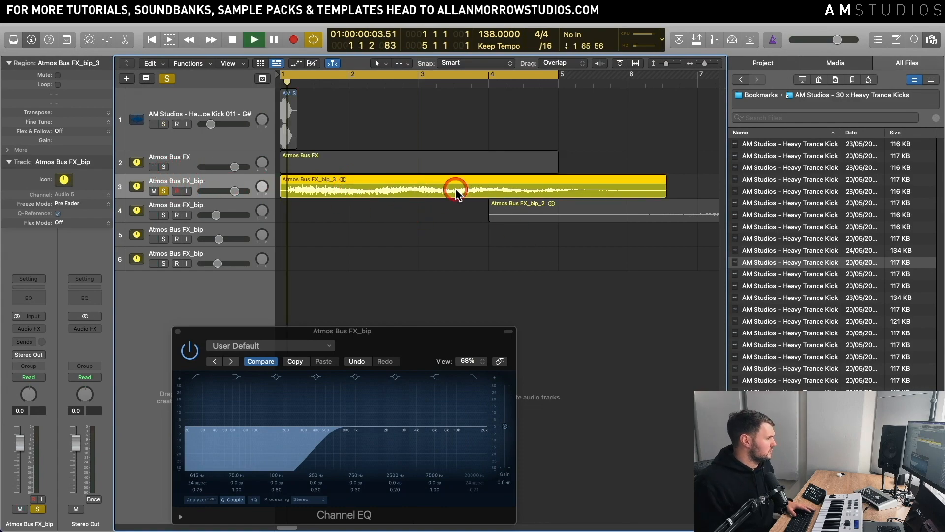
pyautogui.press('space')
pyautogui.click(136, 489)
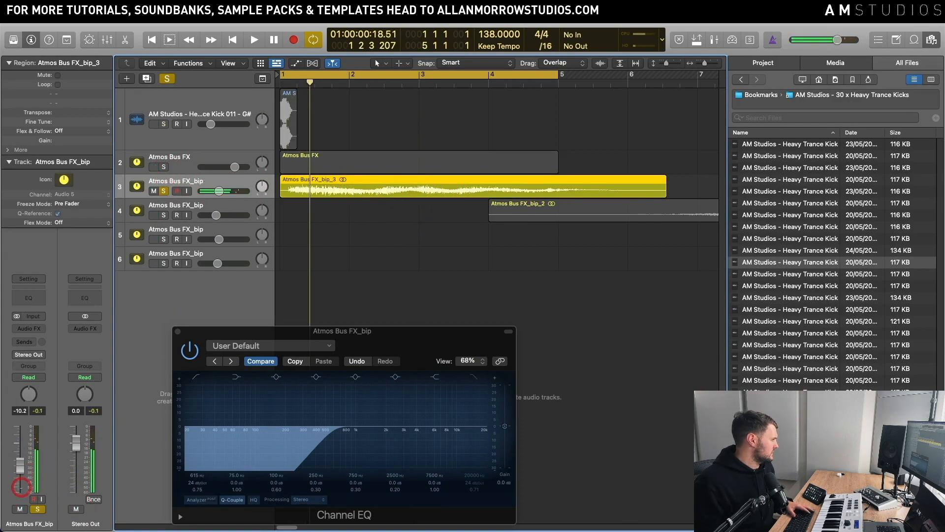
# - Add a Channel EQ to the bounced track with a low cut at 1050 Hz and play it
pyautogui.click(29, 301)
pyautogui.click(319, 185)
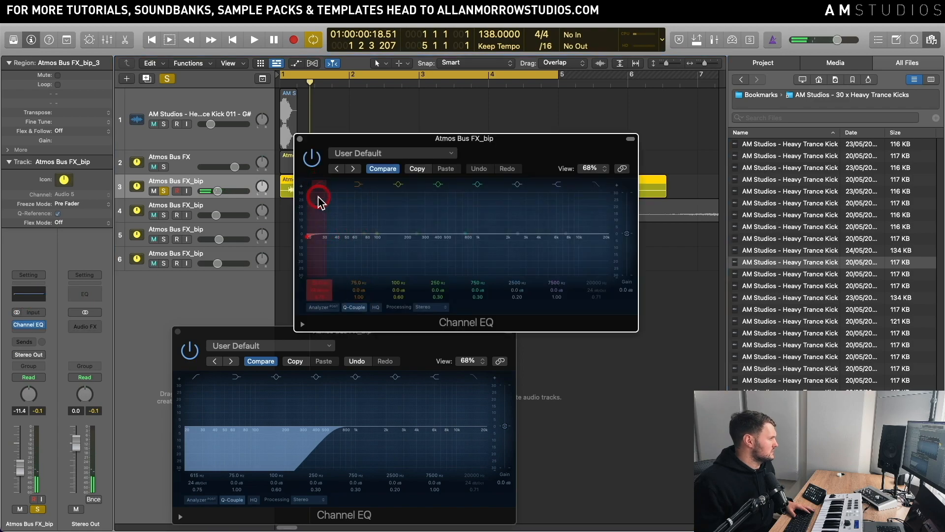
pyautogui.moveTo(321, 252); pyautogui.dragTo(464, 249)
pyautogui.press('space')
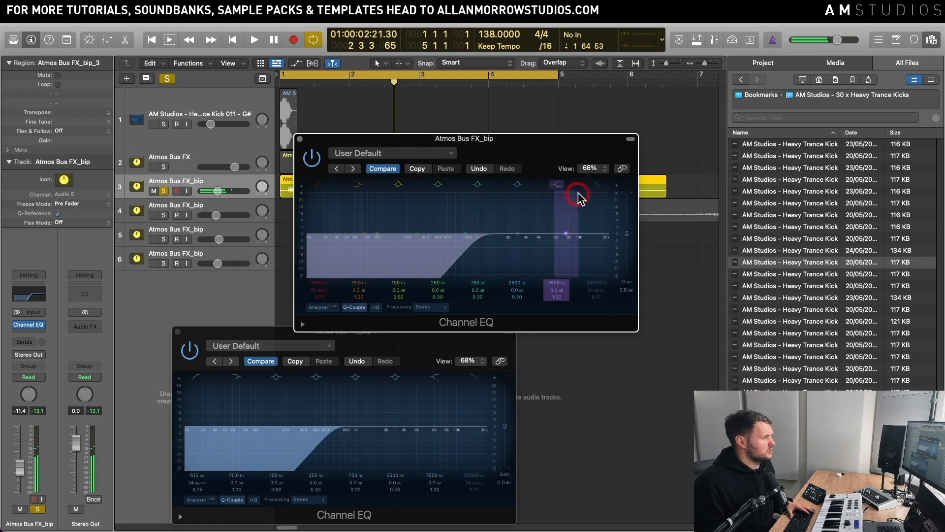
# - Enable a high cut at 5200 Hz in the bounced track's Channel EQ, audition it and move the EQ window aside
pyautogui.click(594, 189)
pyautogui.press('space')
pyautogui.moveTo(602, 257); pyautogui.dragTo(551, 256)
pyautogui.press('space')
pyautogui.click(461, 140)
pyautogui.moveTo(461, 143); pyautogui.dragTo(579, 126)
# - Insert a stereo Space Designer after the Channel EQ on the bounced track and lower the track's volume to -16.6 dB
pyautogui.click(53, 214)
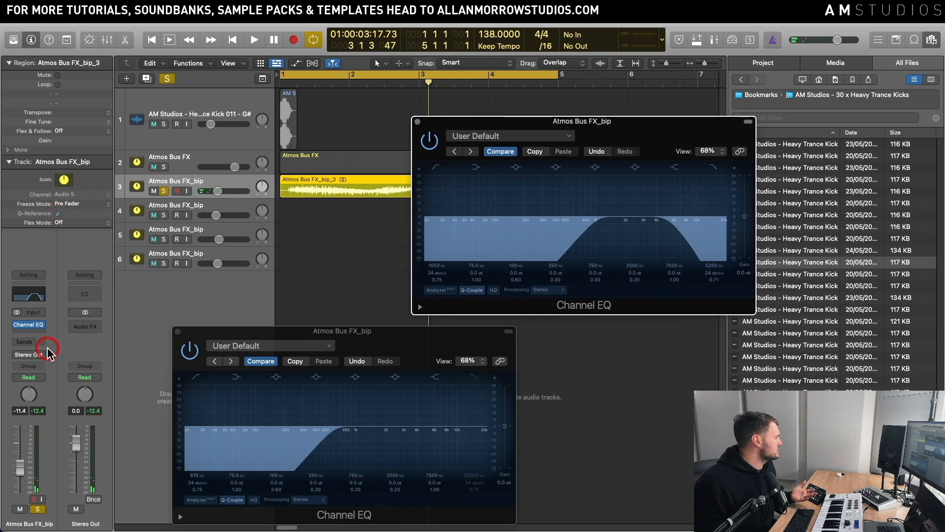
pyautogui.click(35, 333)
pyautogui.moveTo(52, 373)
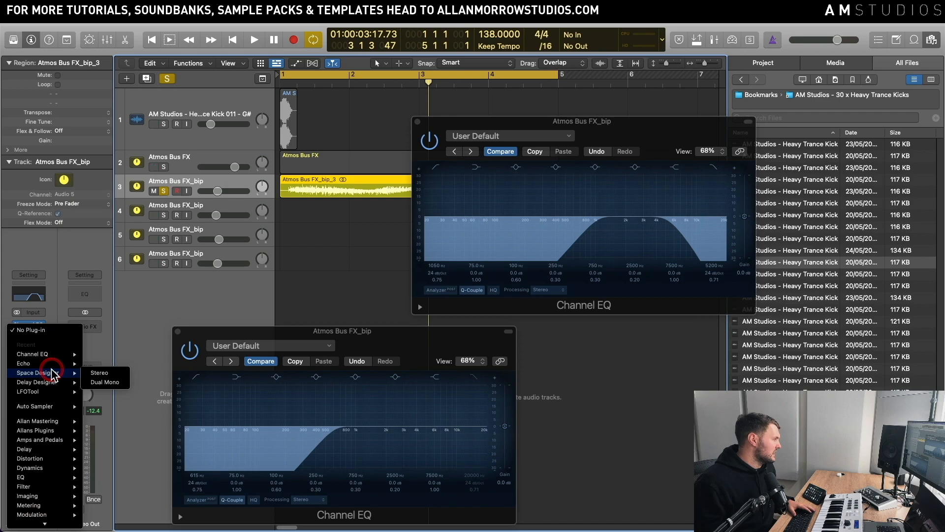
pyautogui.click(99, 373)
pyautogui.moveTo(428, 145); pyautogui.dragTo(674, 168)
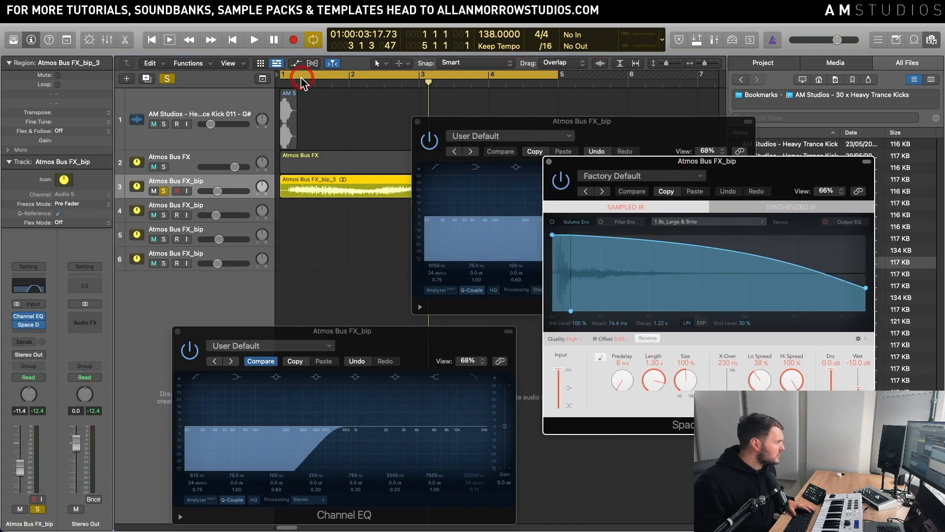
pyautogui.doubleClick(302, 85)
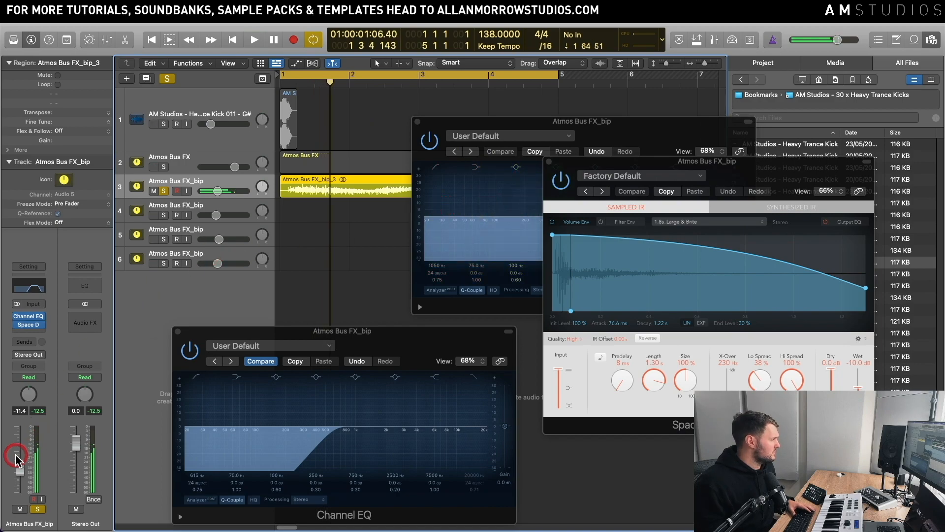
pyautogui.moveTo(20, 484); pyautogui.dragTo(20, 490)
# - Load the Returning Surge preset from Warped Effects in the bounced track's Space Designer and audition it
pyautogui.click(639, 176)
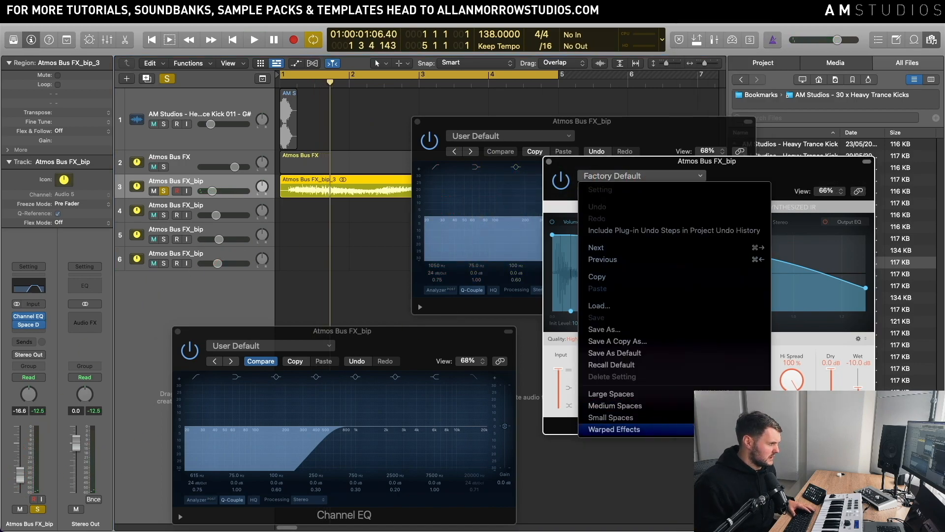
pyautogui.moveTo(615, 429)
pyautogui.moveTo(800, 442)
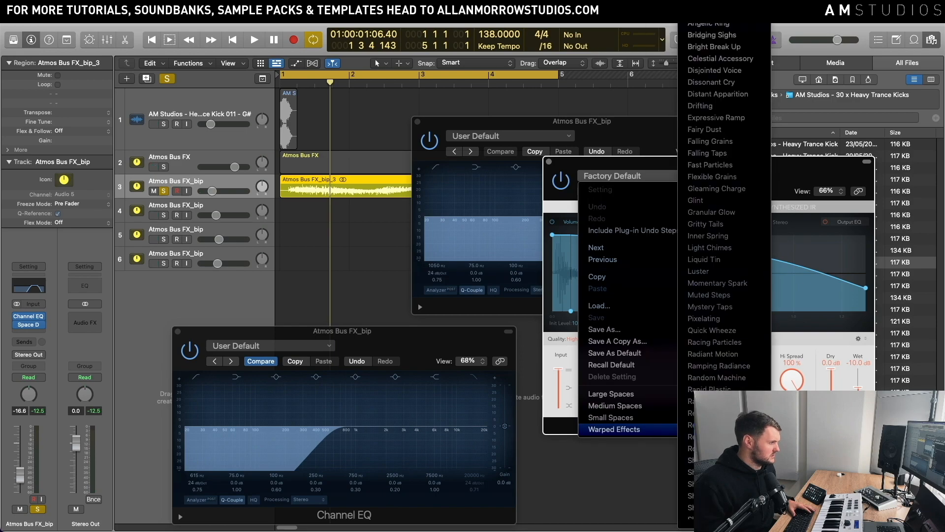
pyautogui.click(717, 436)
pyautogui.press('space')
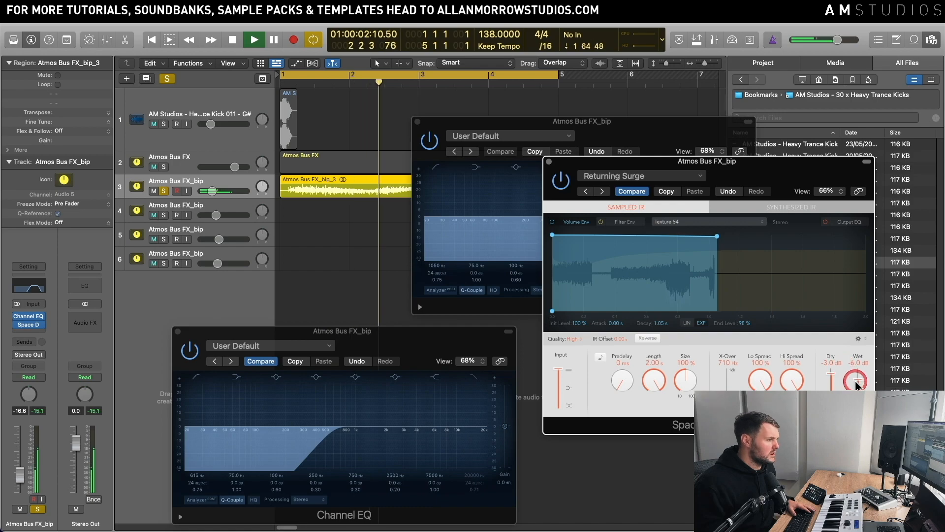
# - Stop playback, close the bounced track's Space Designer and upper Channel EQ windows, and solo the three lower bounced tracks as well
pyautogui.press('space')
pyautogui.click(548, 162)
pyautogui.click(417, 121)
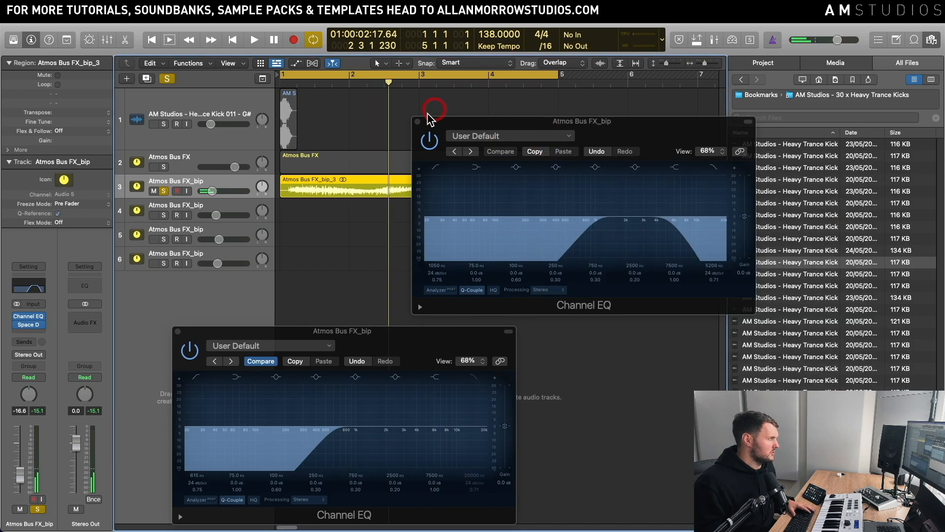
pyautogui.click(299, 168)
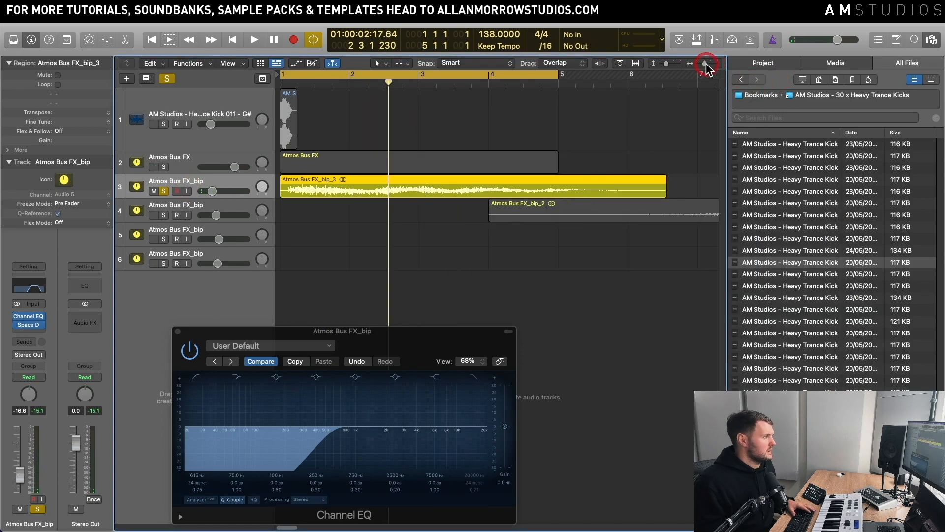
pyautogui.moveTo(704, 64); pyautogui.dragTo(702, 63)
pyautogui.moveTo(163, 210); pyautogui.dragTo(163, 261)
# - Audition all four soloed bounced effects, starting near bar 7 and sampling around bars 10 and 3
pyautogui.click(425, 84)
pyautogui.click(489, 84)
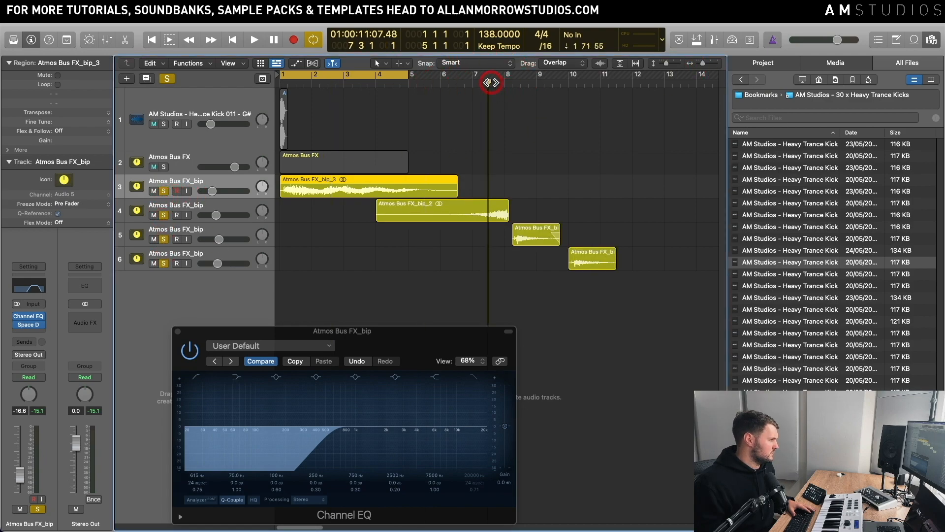
pyautogui.press('space')
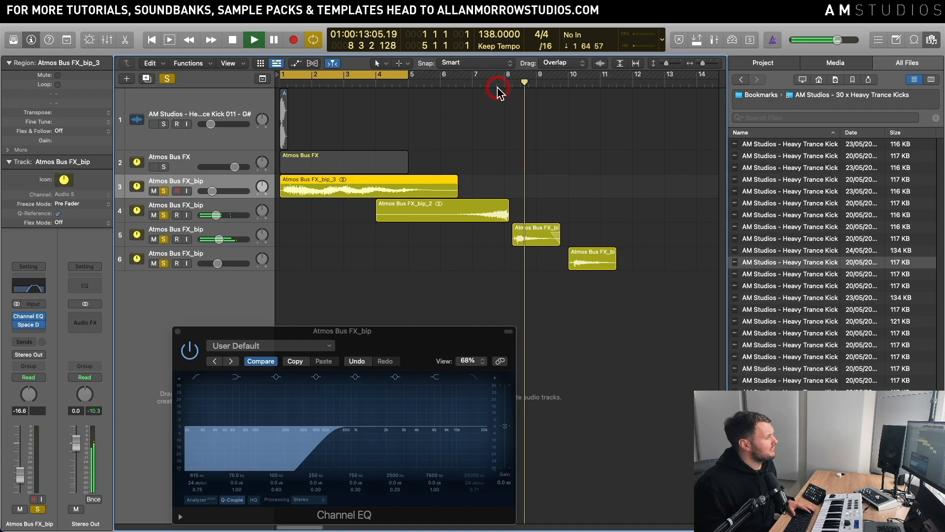
pyautogui.click(575, 84)
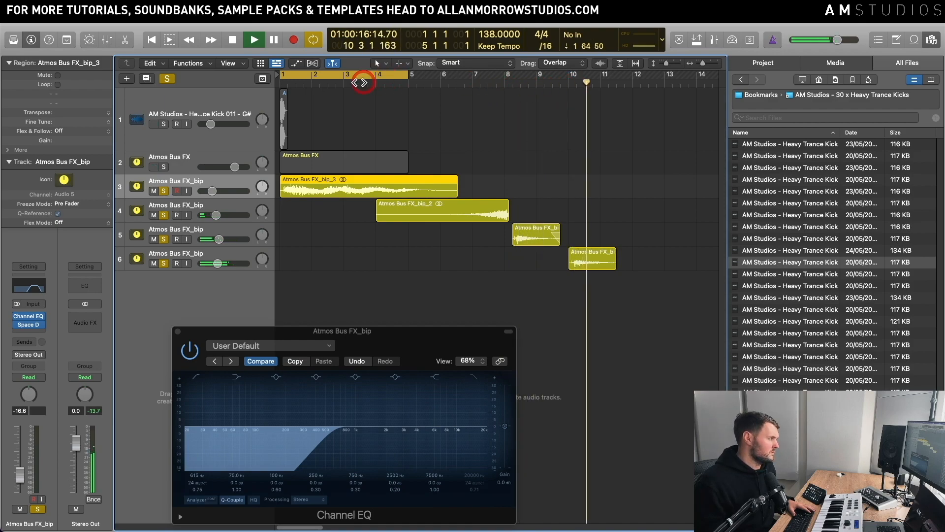
pyautogui.click(340, 82)
pyautogui.click(337, 235)
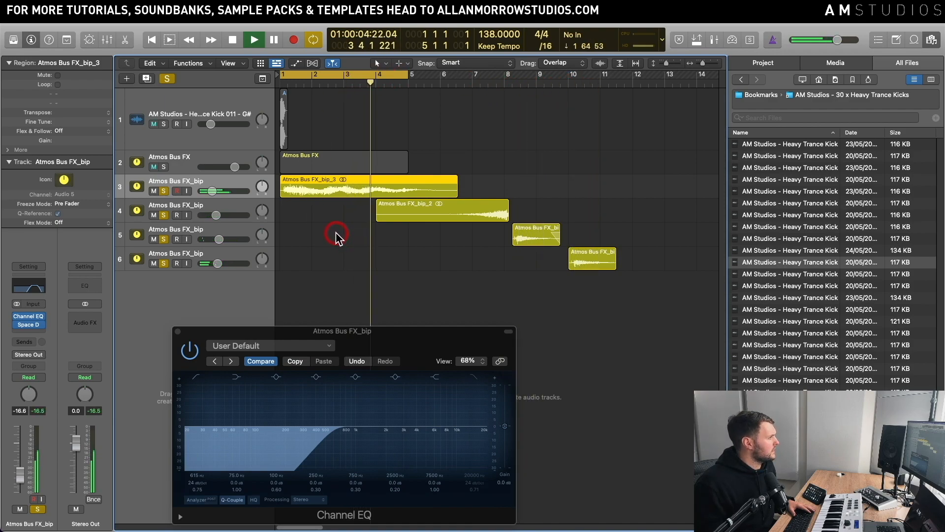
pyautogui.press('space')
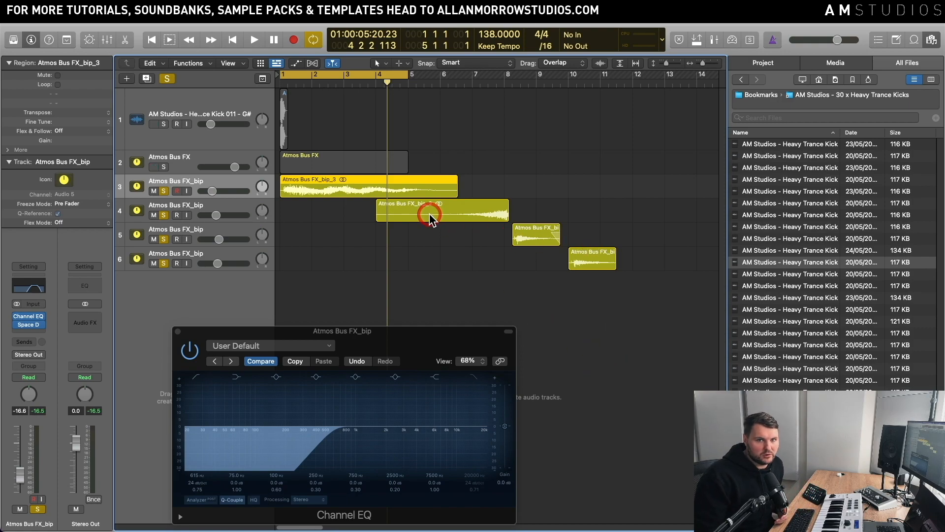
pyautogui.click(234, 188)
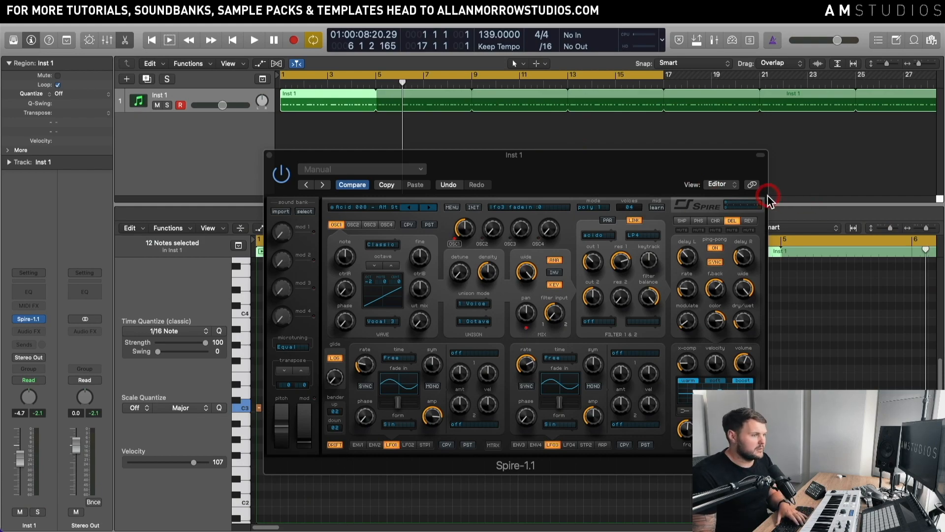
# - Deselect the notes and listen to the Inst 1 acid pattern in short passages
pyautogui.click(452, 137)
pyautogui.press('space')
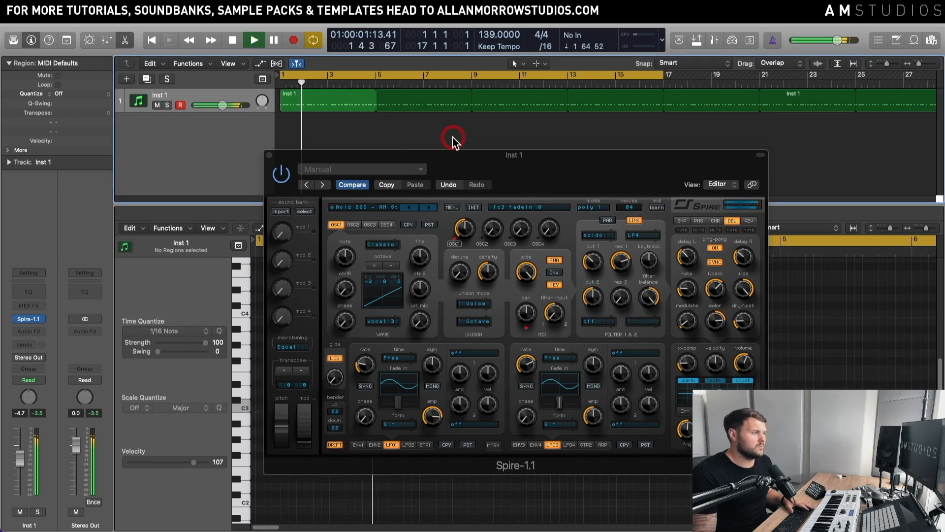
pyautogui.press('space')
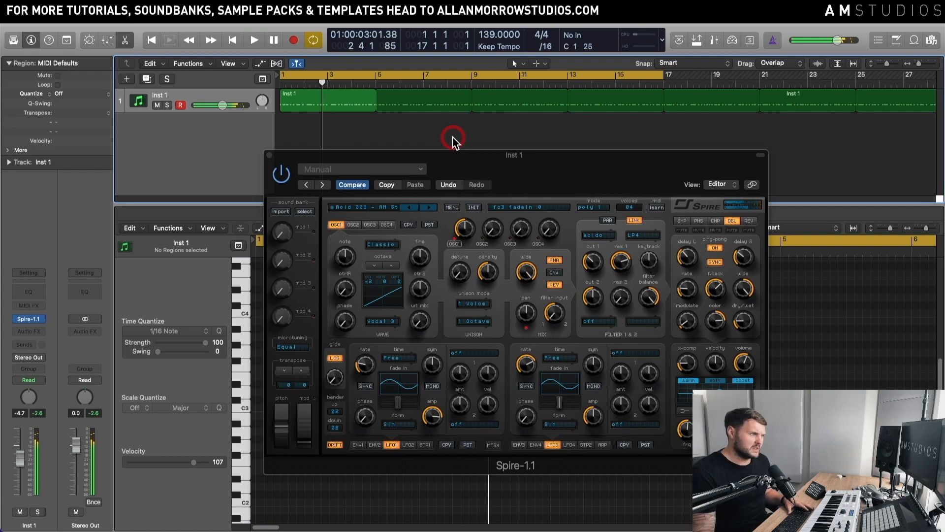
pyautogui.press('space')
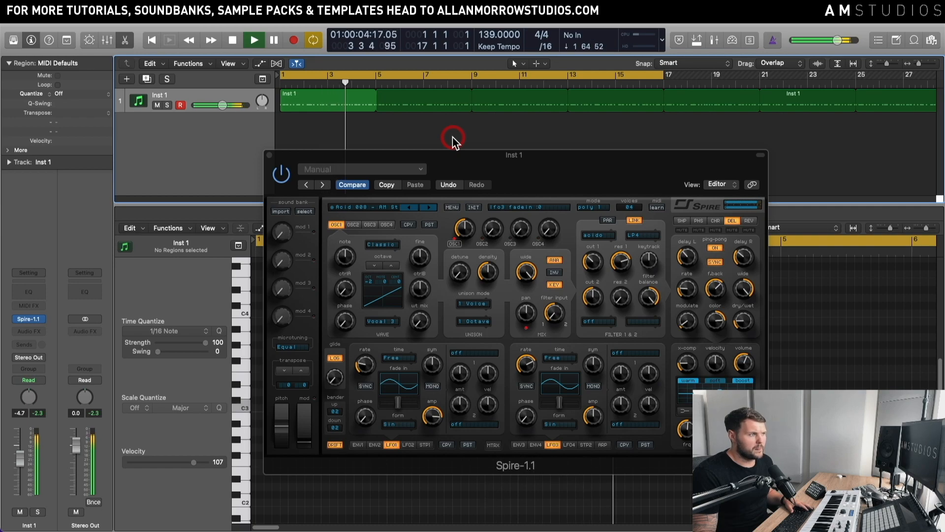
pyautogui.press('space')
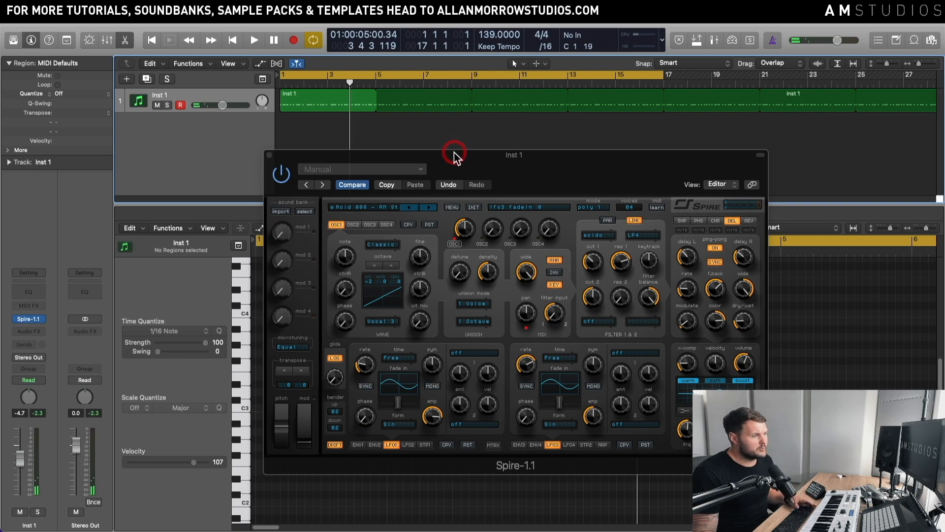
# - Show LFO1 in Spire and assign its first modulation target to filter Cutoff 1
pyautogui.moveTo(454, 154); pyautogui.dragTo(445, 154)
pyautogui.click(375, 439)
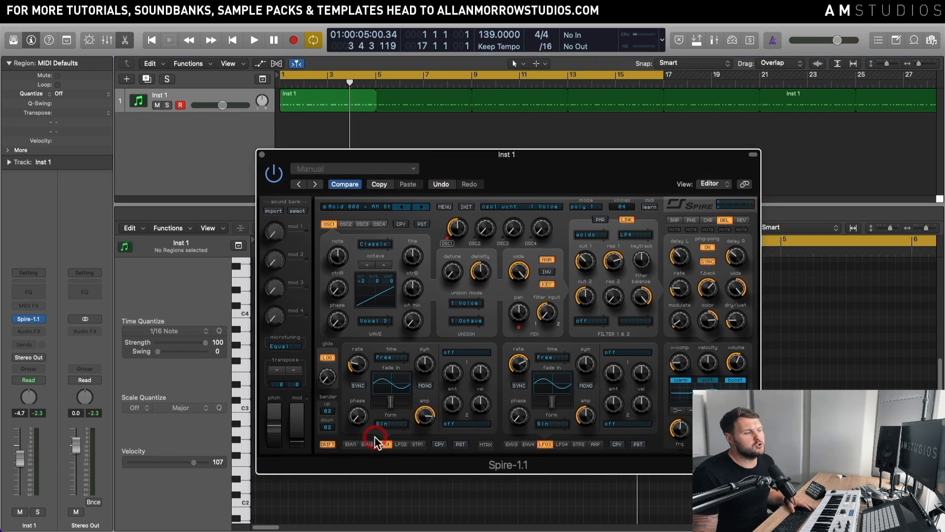
pyautogui.click(385, 445)
pyautogui.click(384, 448)
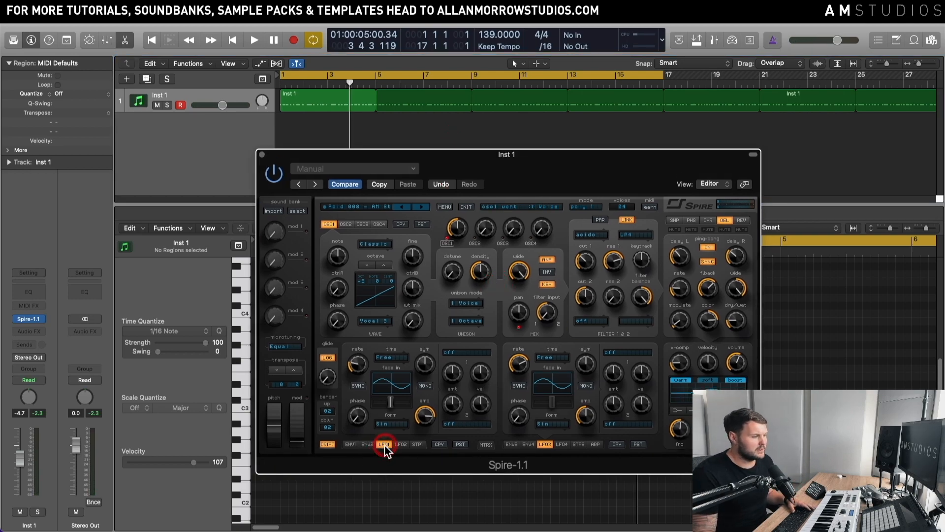
pyautogui.click(401, 446)
pyautogui.click(387, 445)
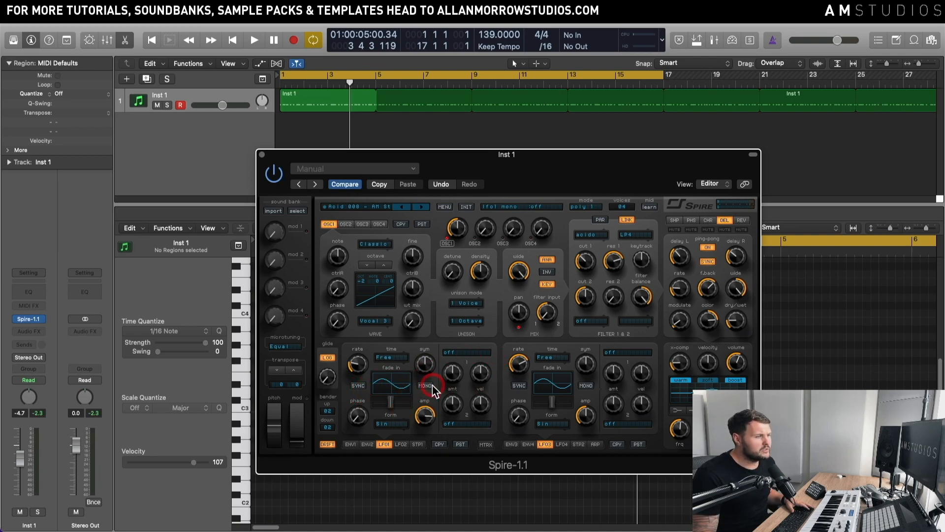
pyautogui.click(467, 353)
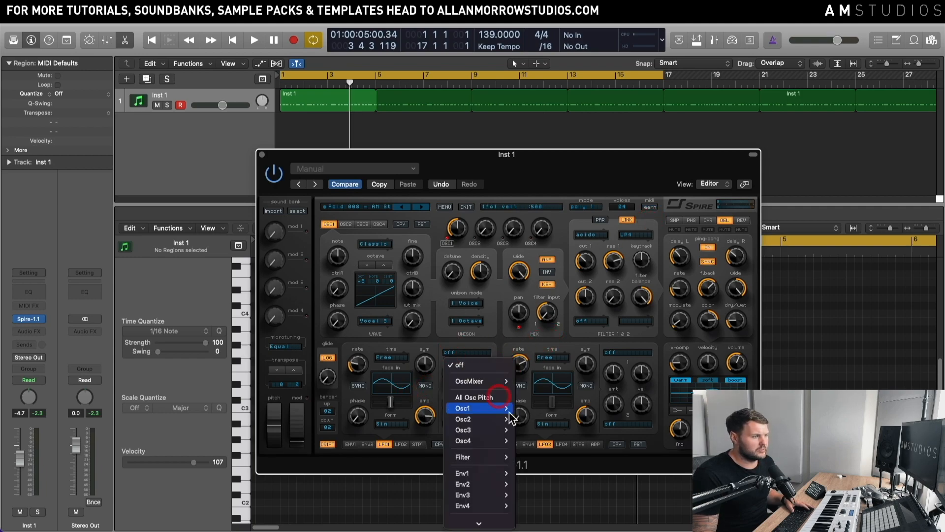
pyautogui.moveTo(485, 433)
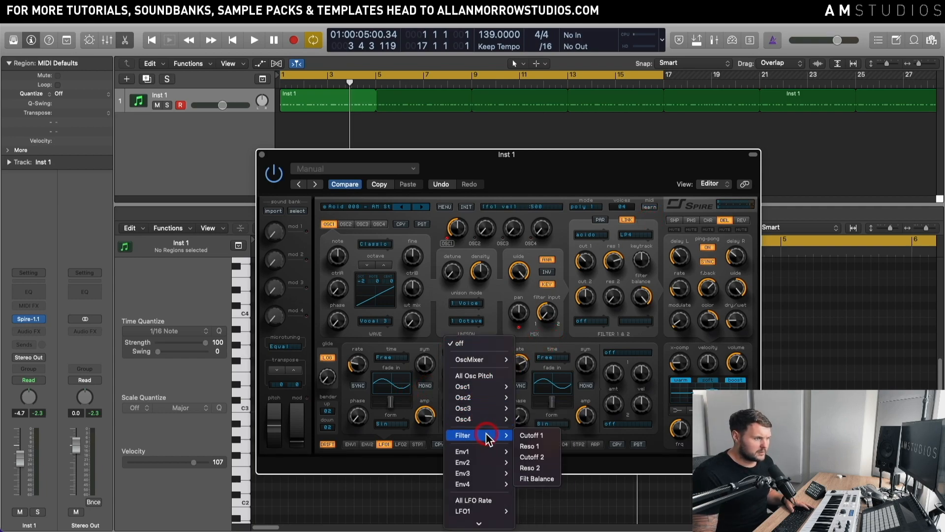
pyautogui.click(534, 433)
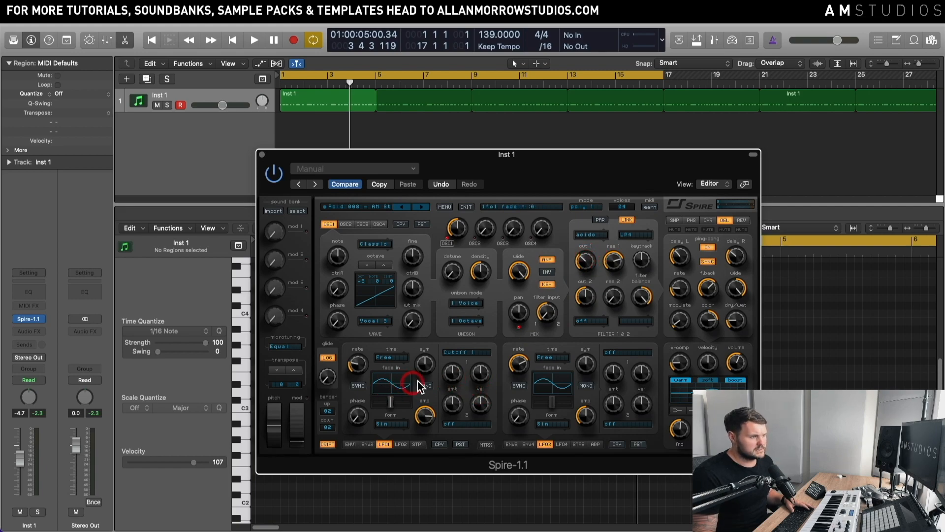
# - Raise LFO1's modulation amount on Cutoff 1 to about 746 and audition the pattern
pyautogui.moveTo(450, 373); pyautogui.dragTo(476, 357)
pyautogui.press('space')
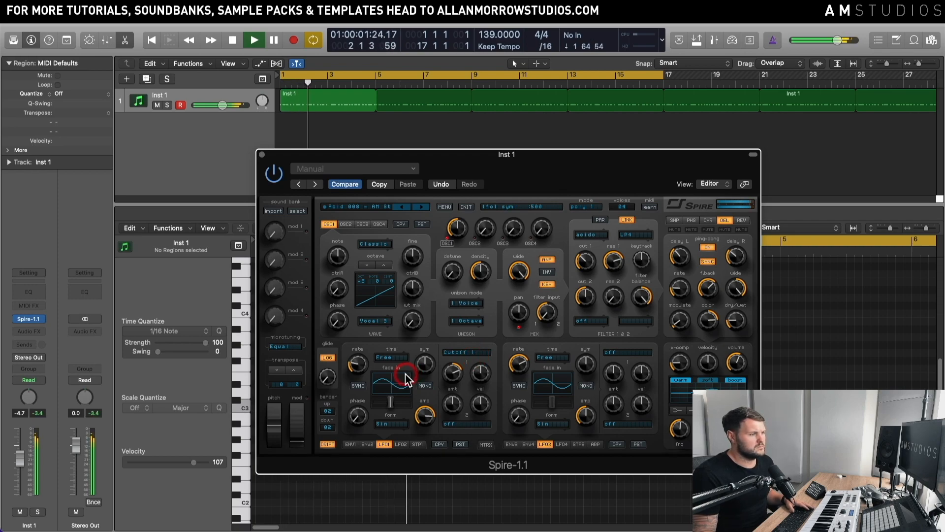
pyautogui.press('space')
# - Sync LFO1 to the tempo, slow its rate to 4/1 and audition the filter movement
pyautogui.click(357, 385)
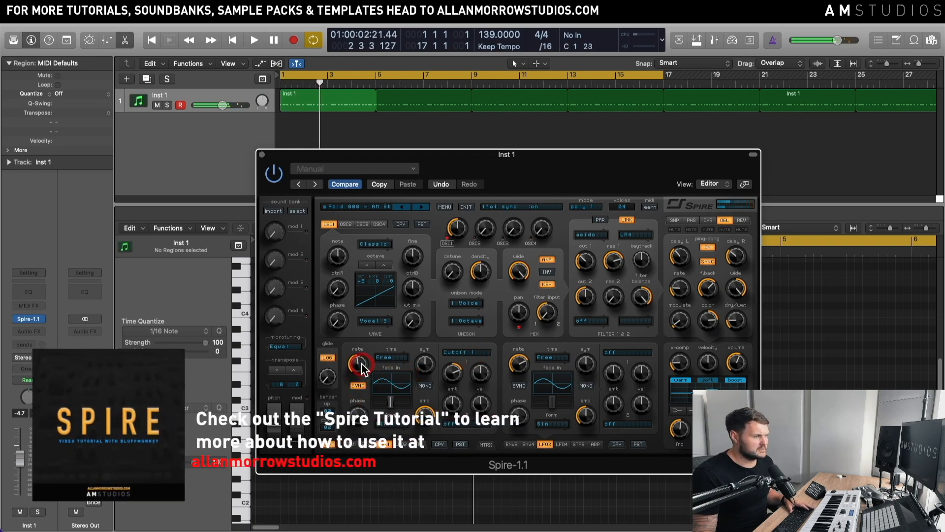
pyautogui.press('space')
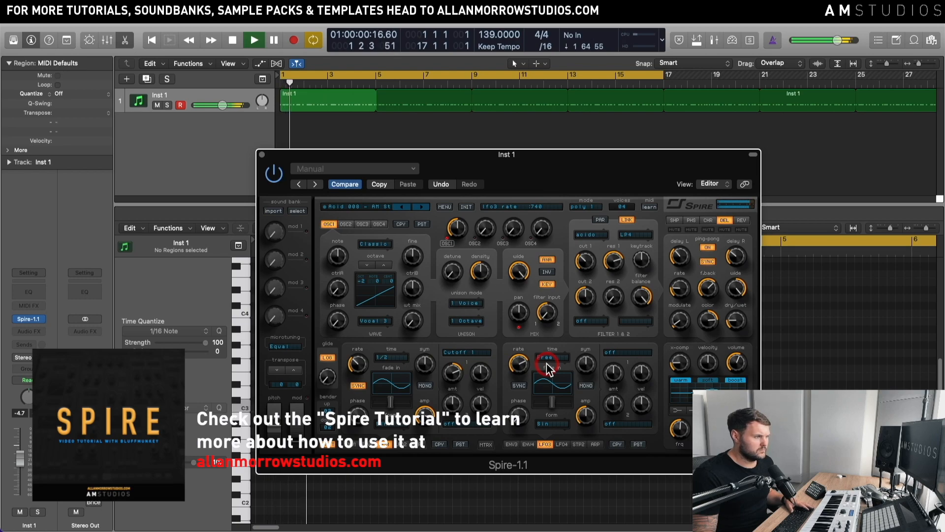
pyautogui.moveTo(363, 364); pyautogui.dragTo(358, 380)
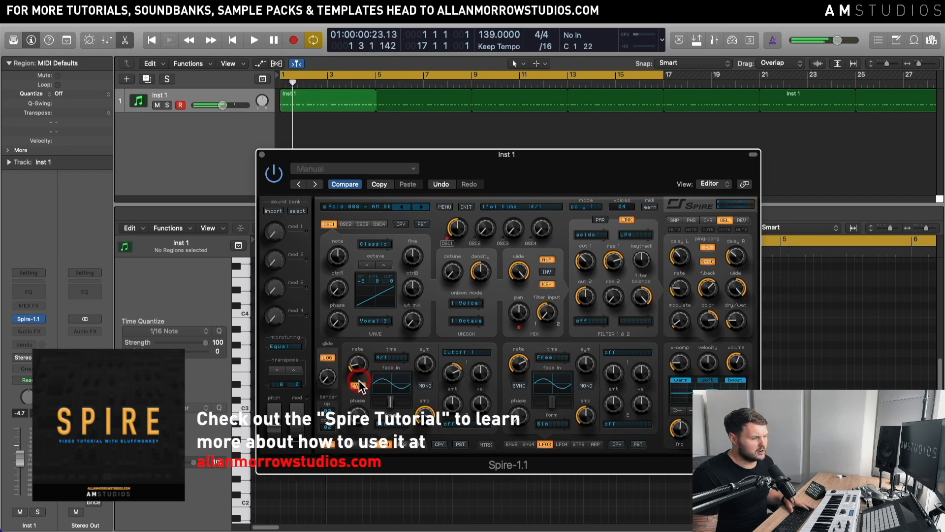
pyautogui.press('space')
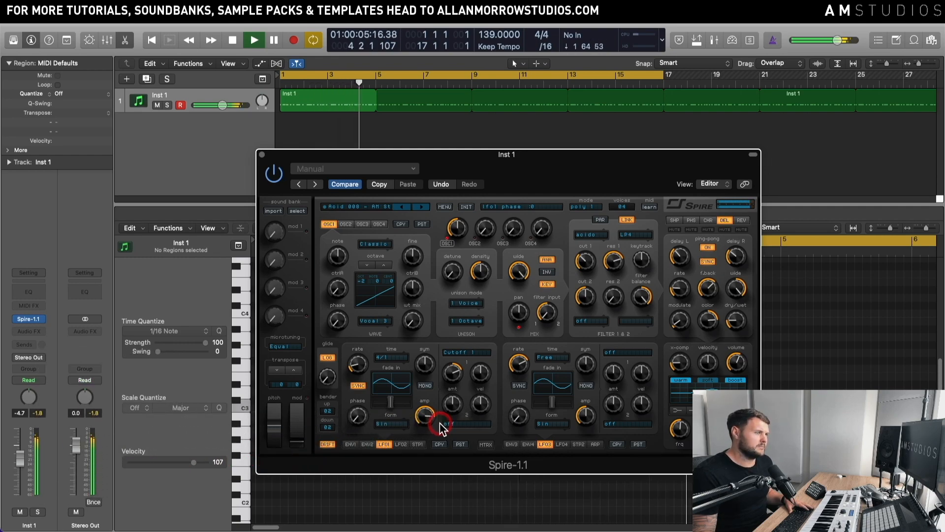
pyautogui.press('space')
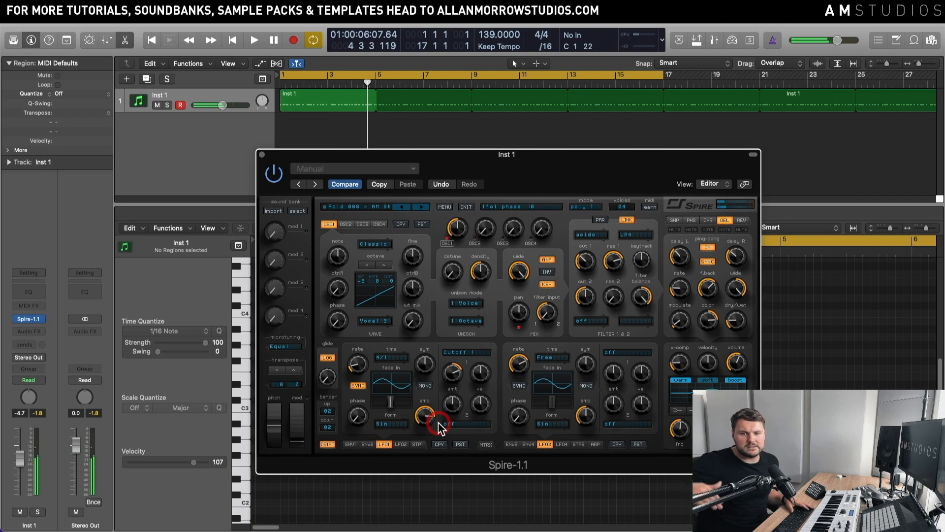
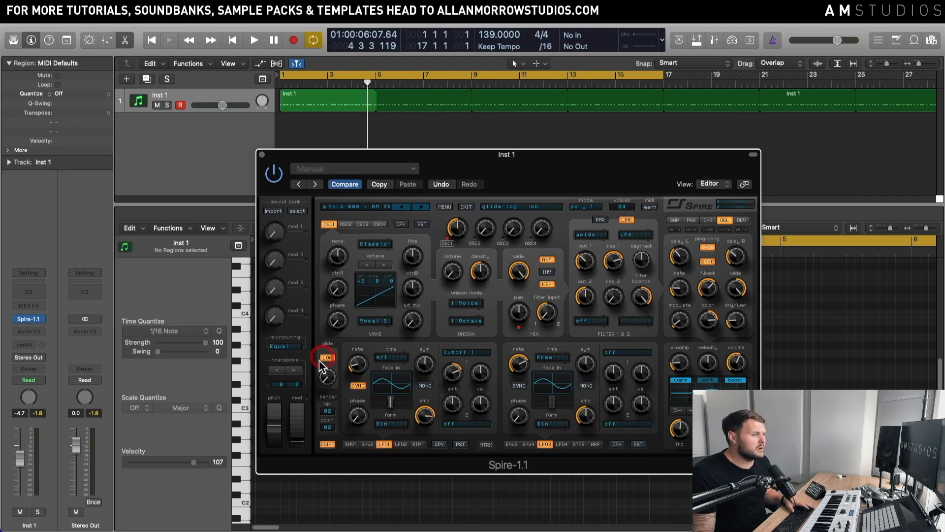
# - Fine-tune LFO1's Cutoff 1 amount and morph, and change its waveform from sine to Piano A1
pyautogui.click(452, 377)
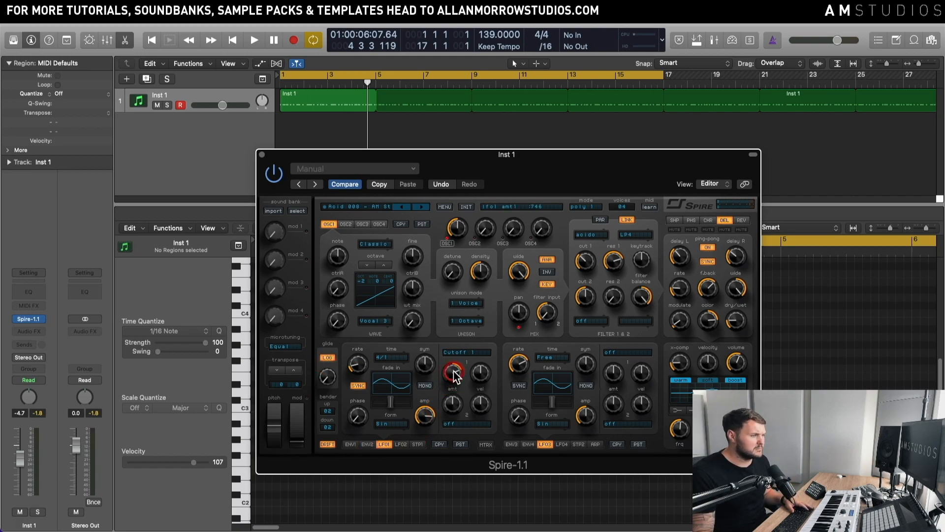
pyautogui.moveTo(454, 376); pyautogui.dragTo(450, 382)
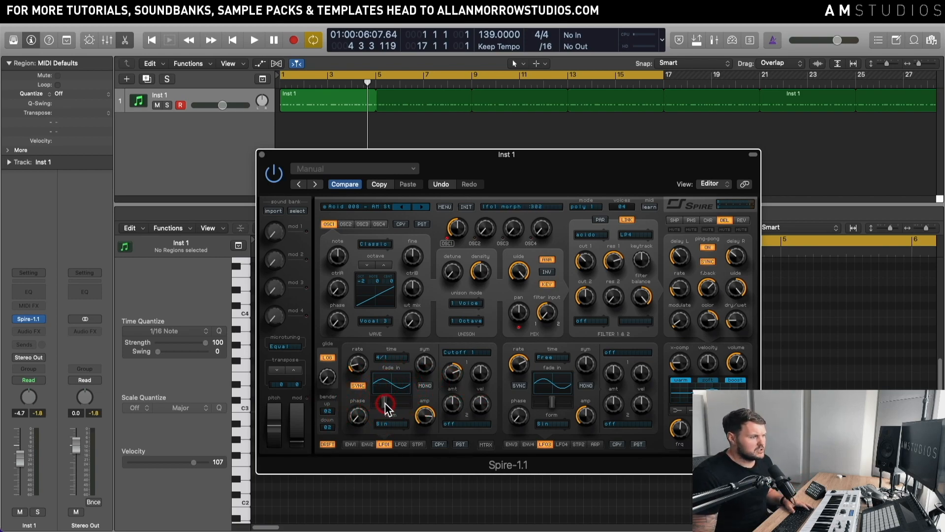
pyautogui.moveTo(392, 407)
pyautogui.mouseDown()
pyautogui.moveTo(411, 407)
pyautogui.moveTo(390, 408)
pyautogui.mouseUp()
pyautogui.click(358, 416)
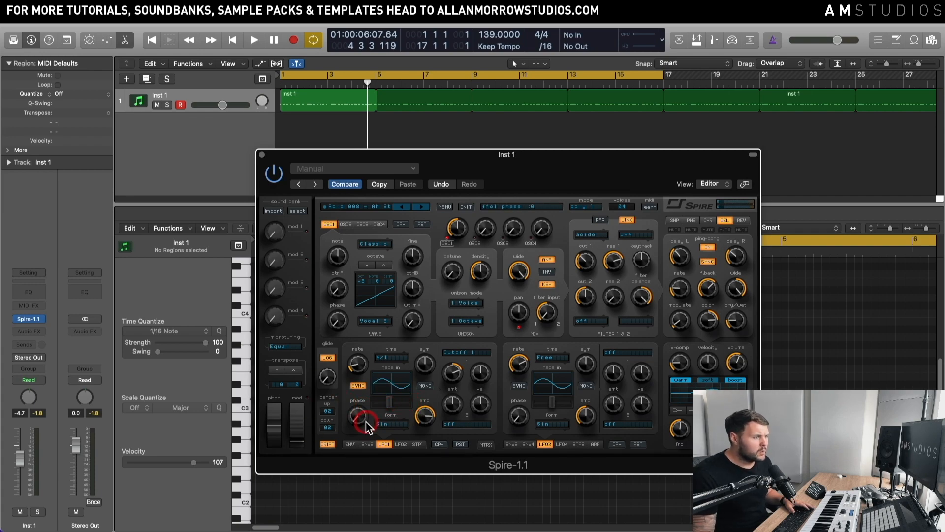
pyautogui.click(394, 424)
pyautogui.scroll(-5, 401, 447)
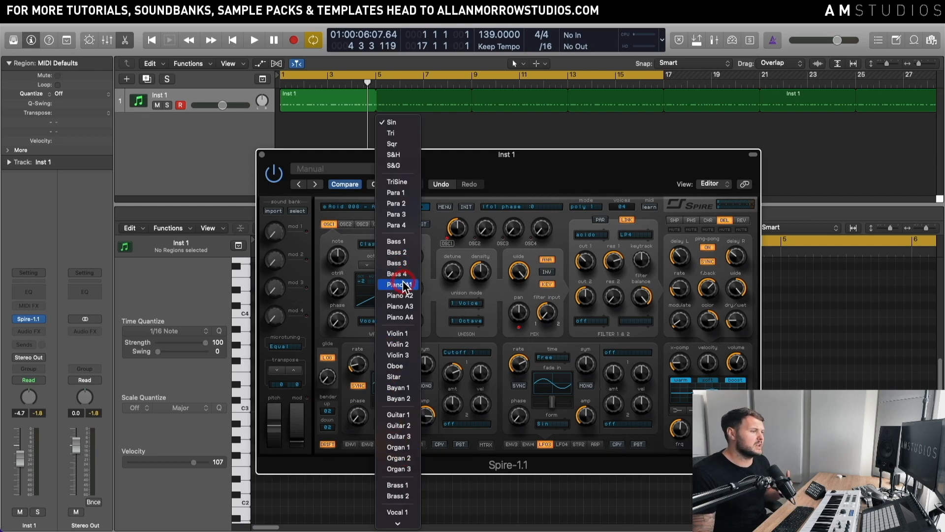
pyautogui.click(404, 285)
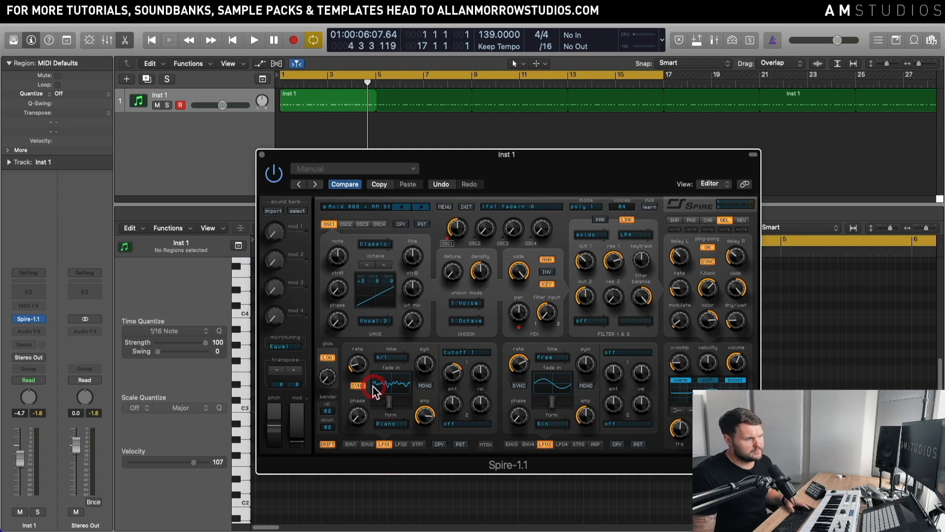
# - Audition the Piano A1 waveform and lower LFO1's morph to about 394
pyautogui.press('space')
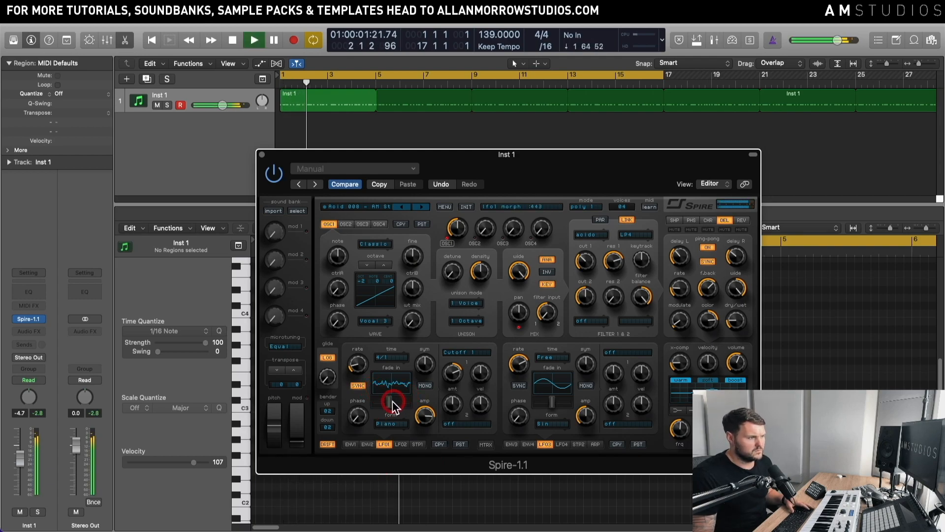
pyautogui.press('space')
pyautogui.moveTo(388, 405)
pyautogui.mouseDown()
pyautogui.moveTo(374, 406)
pyautogui.moveTo(403, 405)
pyautogui.moveTo(375, 407)
pyautogui.mouseUp()
pyautogui.press('space')
pyautogui.press('space')
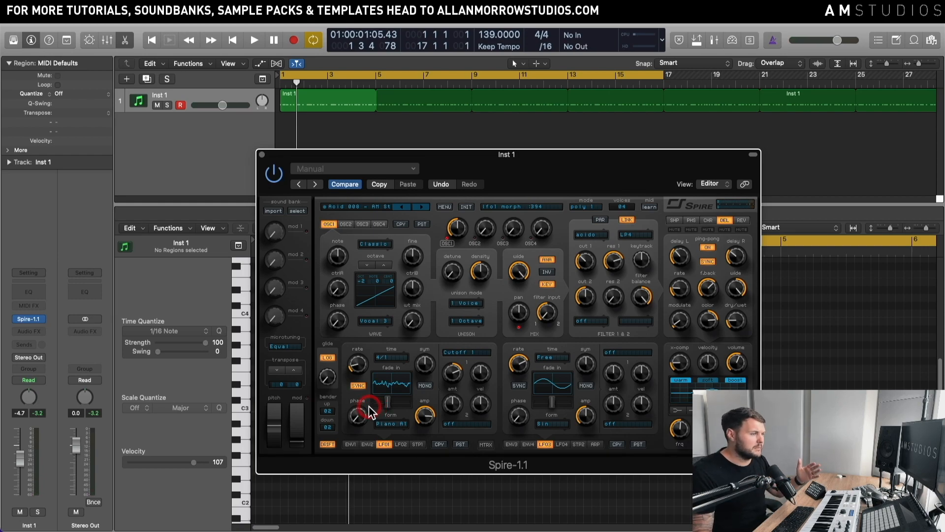
# - Turn off LFO1's tempo sync, lower its free-running rate and play the pattern
pyautogui.click(360, 386)
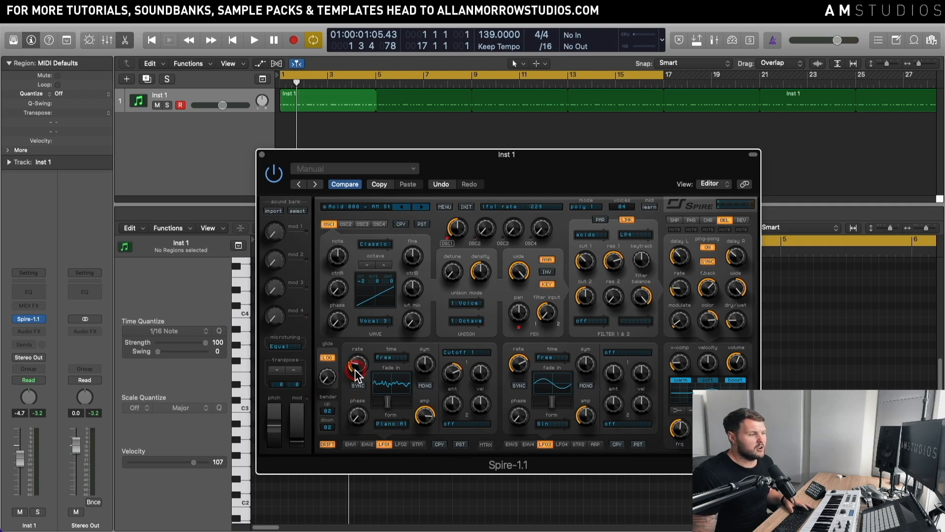
pyautogui.moveTo(356, 378); pyautogui.dragTo(353, 385)
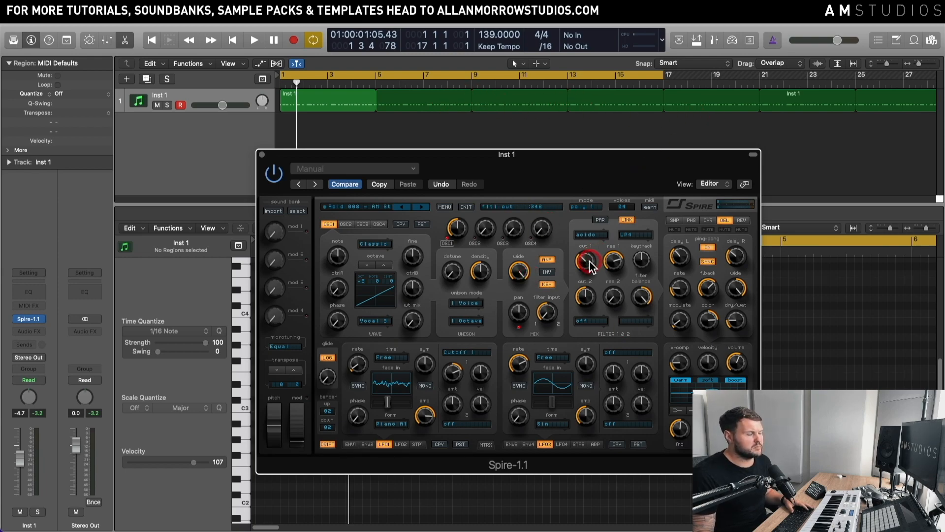
pyautogui.press('space')
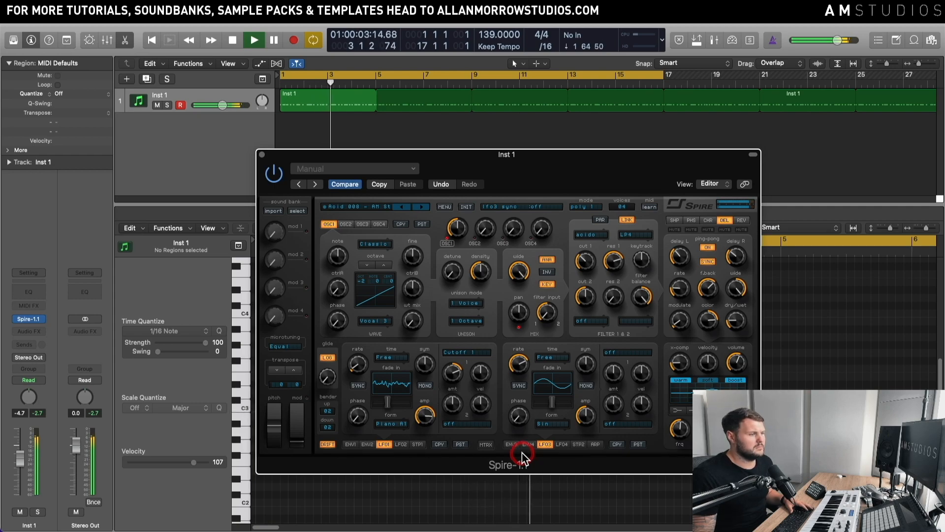
# - Remove LFO1's modulation from Cutoff 1 and play the pattern to compare it without filter movement
pyautogui.click(463, 410)
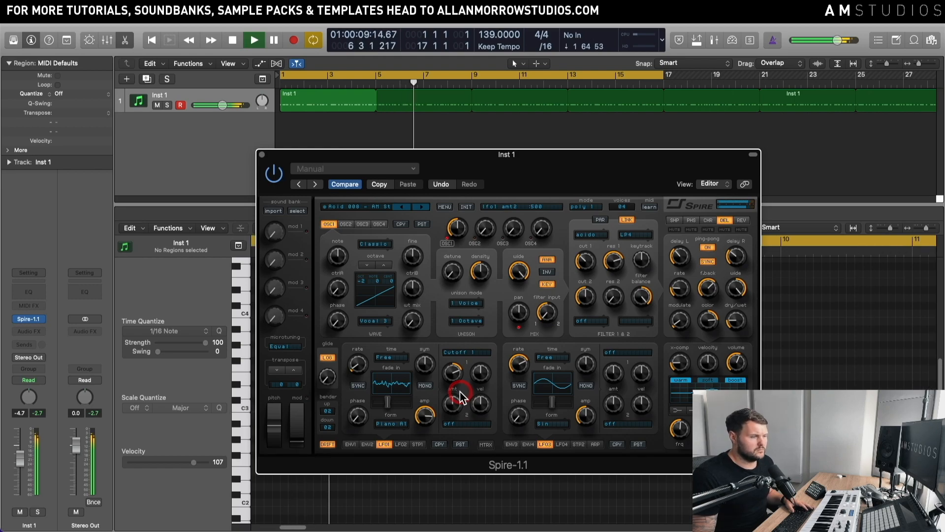
pyautogui.press('space')
pyautogui.click(453, 373)
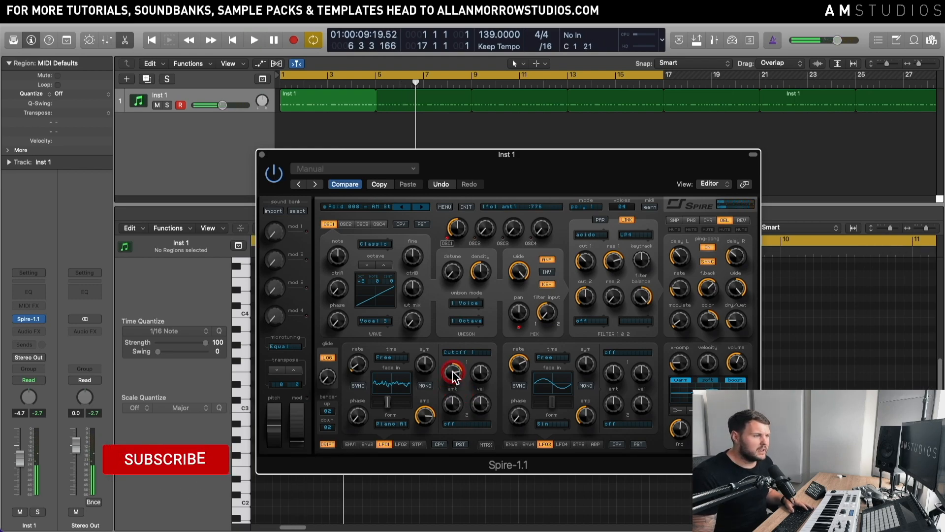
pyautogui.press('space')
pyautogui.moveTo(452, 373); pyautogui.dragTo(447, 390)
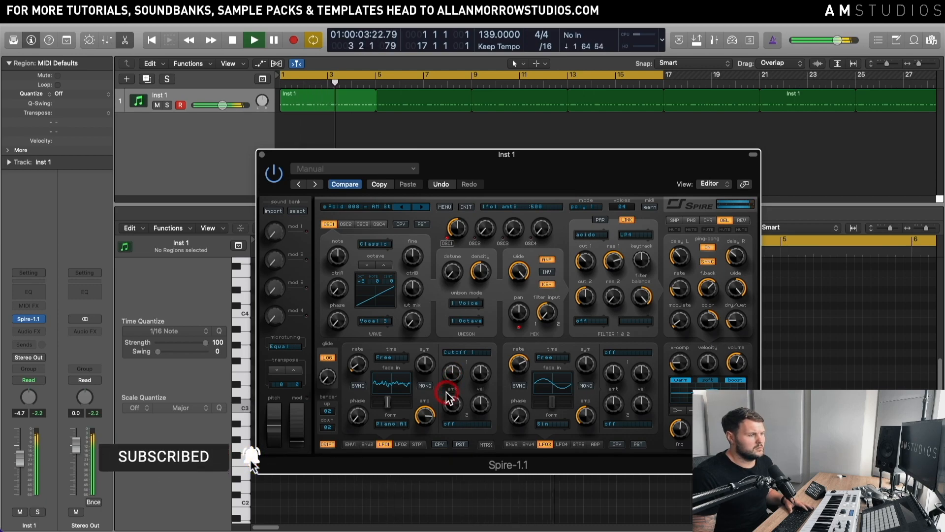
pyautogui.press('space')
pyautogui.press('space')
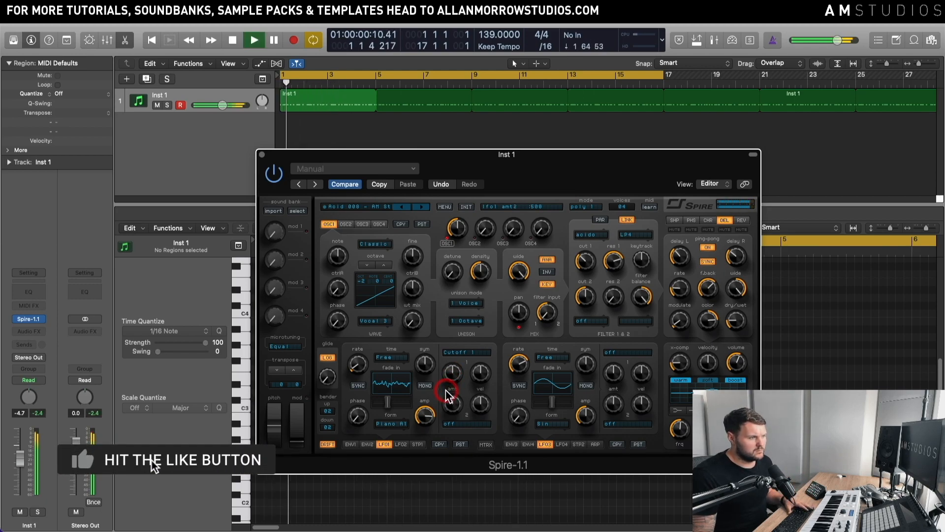
# - Raise LFO1's Cutoff 1 amount to about 636 and play the pattern with the filter modulation
pyautogui.click(451, 378)
pyautogui.press('space')
pyautogui.moveTo(451, 382); pyautogui.dragTo(453, 377)
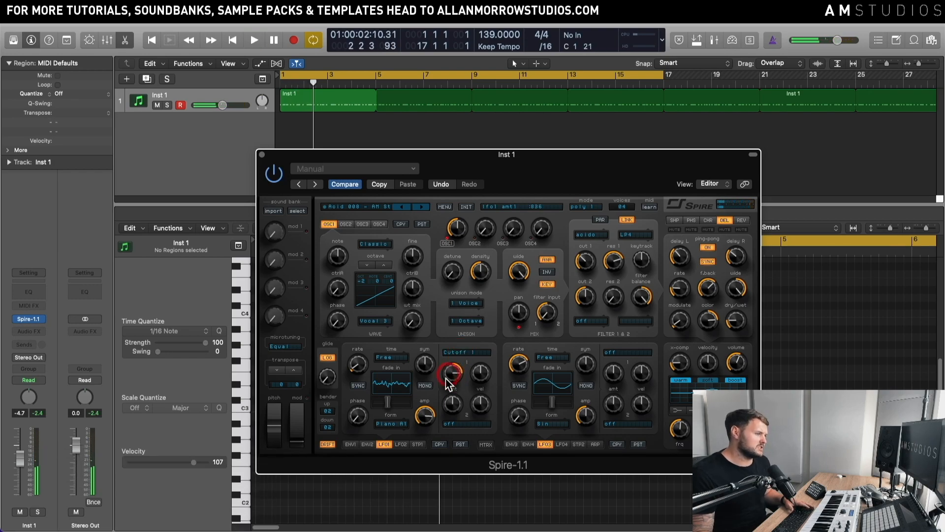
pyautogui.click(388, 423)
pyautogui.press('space')
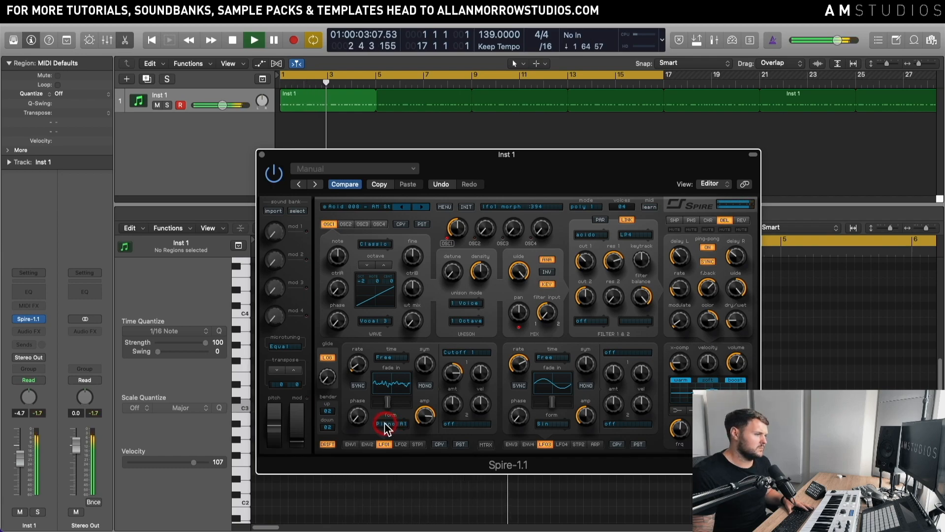
# - Audition LFO1 at a fast rate of about 747 and bring the rate back down to about 43
pyautogui.moveTo(363, 360); pyautogui.dragTo(382, 316)
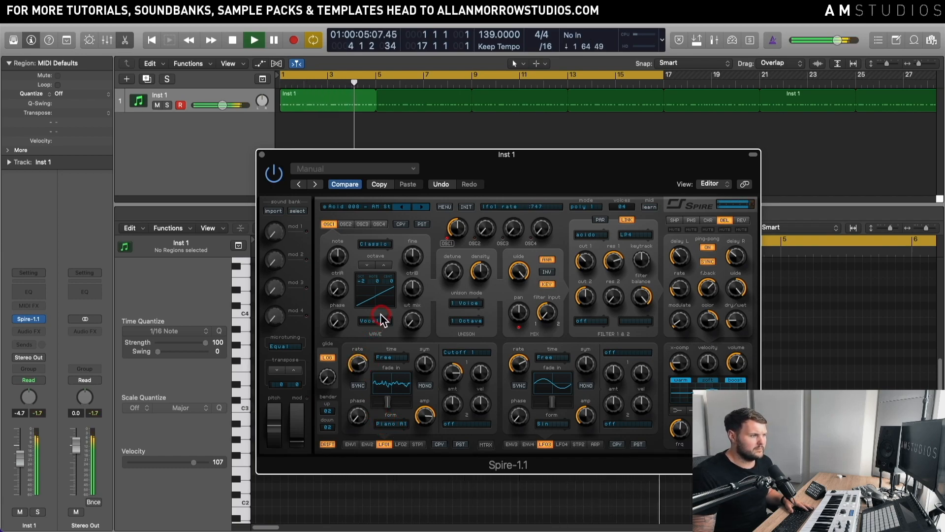
pyautogui.press('space')
pyautogui.moveTo(360, 366); pyautogui.dragTo(353, 385)
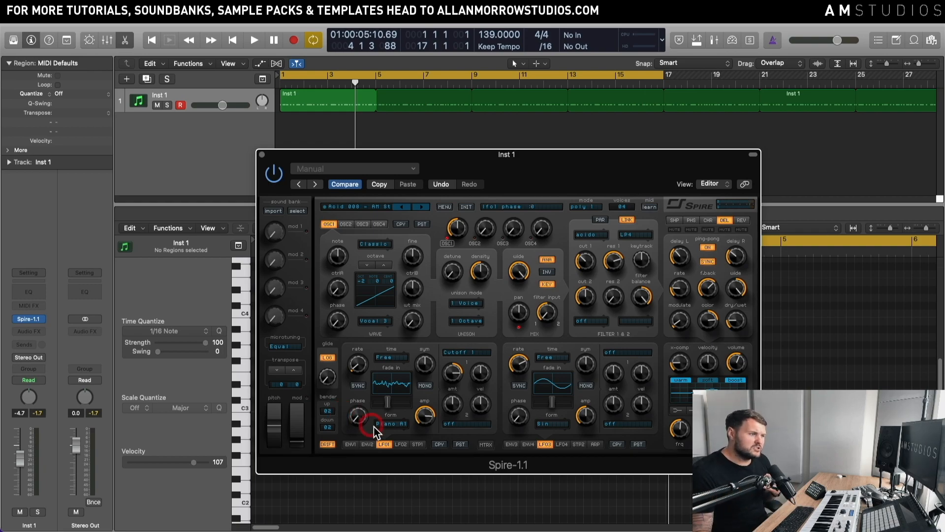
# - Switch to LFO2 and open the shaper effect's settings to inspect the low cut that LFO2 modulates
pyautogui.click(457, 413)
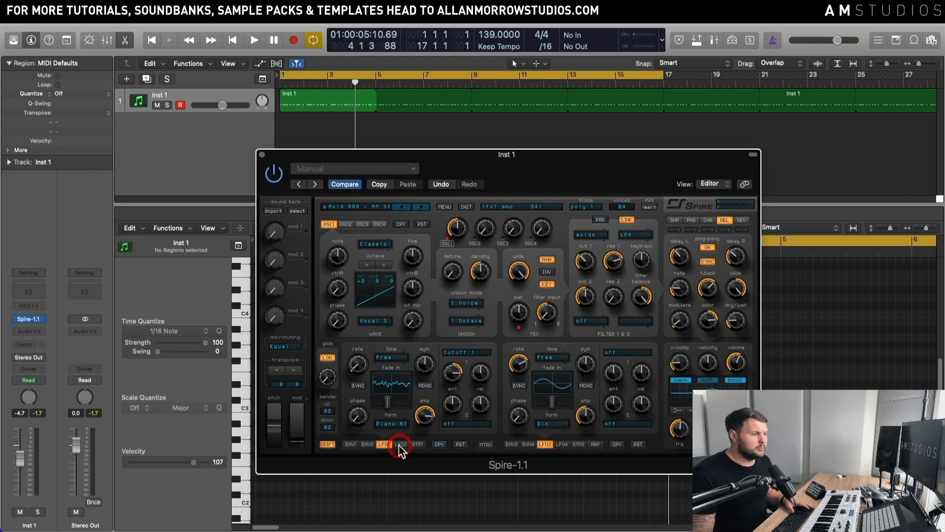
pyautogui.click(441, 370)
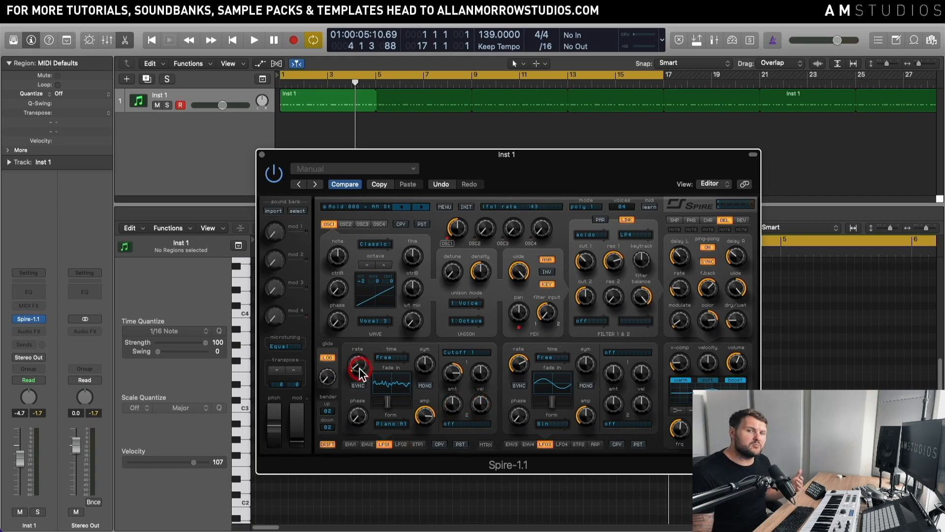
pyautogui.click(401, 444)
pyautogui.click(357, 386)
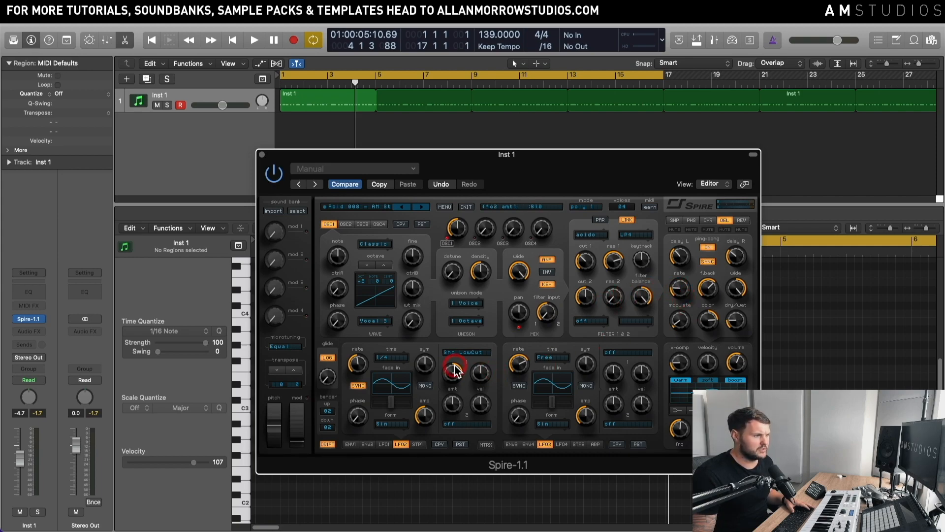
pyautogui.click(677, 228)
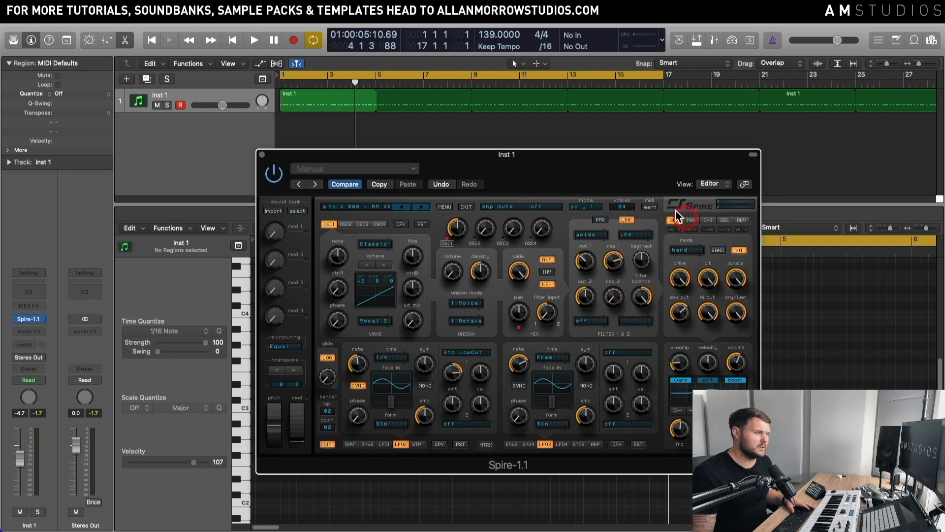
pyautogui.click(679, 298)
pyautogui.click(699, 274)
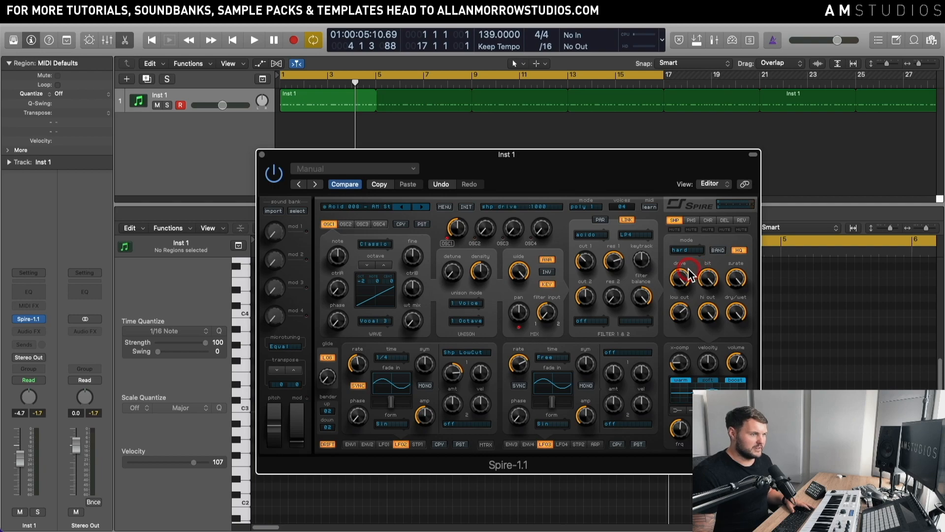
pyautogui.click(681, 315)
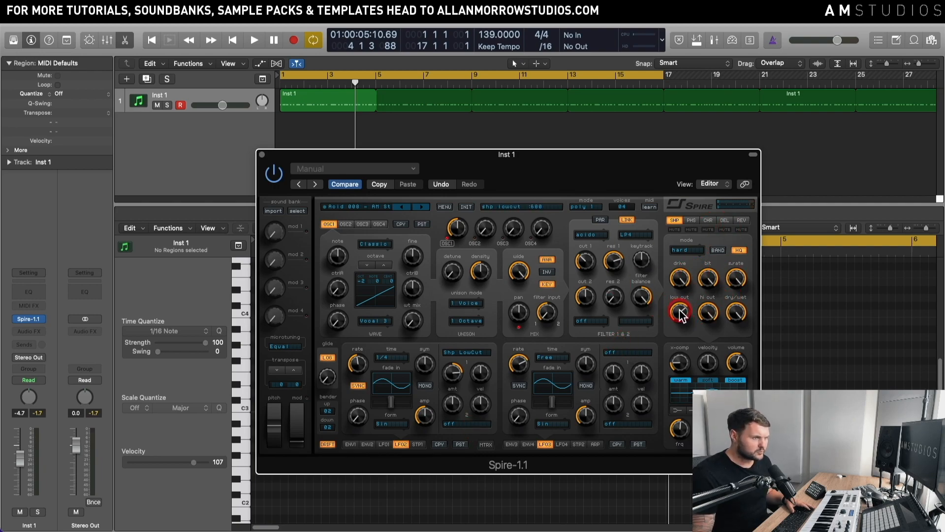
# - Play the pattern briefly with LFO2 modulating the shaper, and adjust the shaper's low cut
pyautogui.click(407, 397)
pyautogui.press('space')
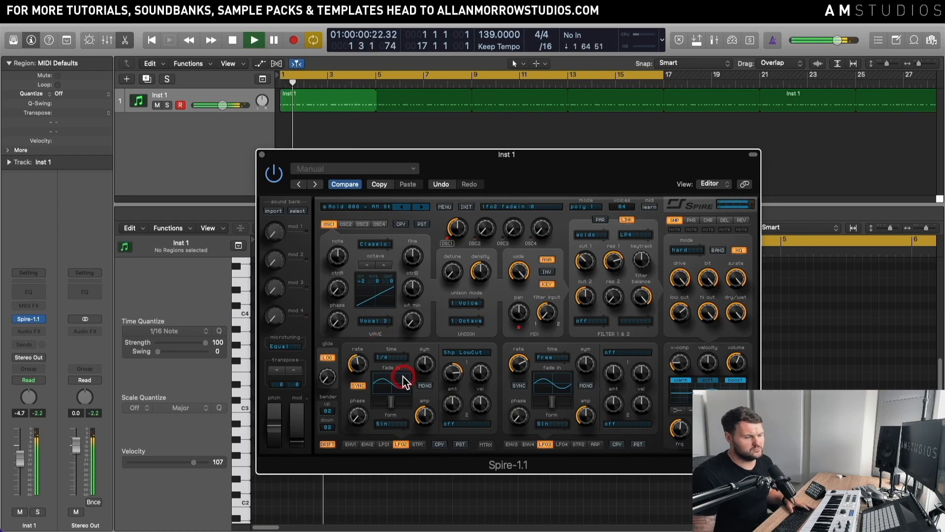
pyautogui.click(574, 354)
pyautogui.press('space')
pyautogui.click(680, 278)
pyautogui.click(681, 314)
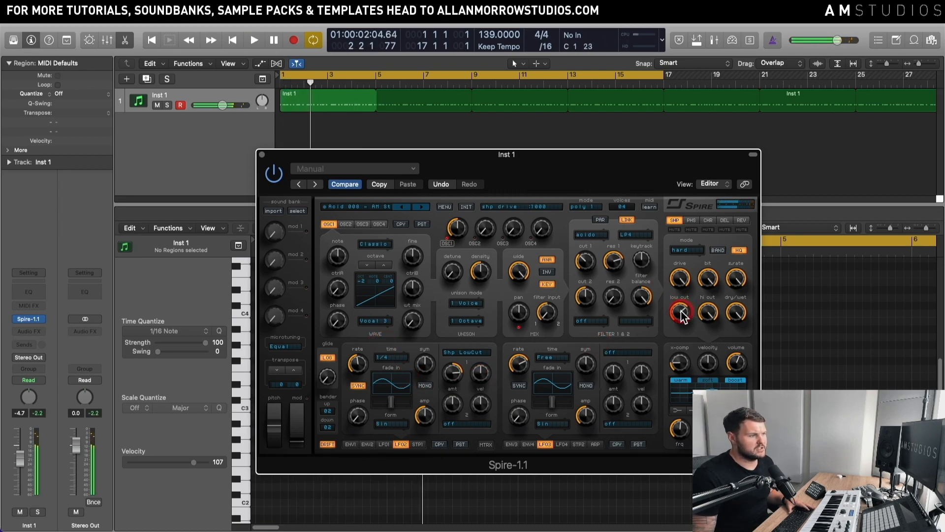
pyautogui.moveTo(682, 315)
pyautogui.mouseDown()
pyautogui.moveTo(676, 334)
pyautogui.moveTo(684, 319)
pyautogui.mouseUp()
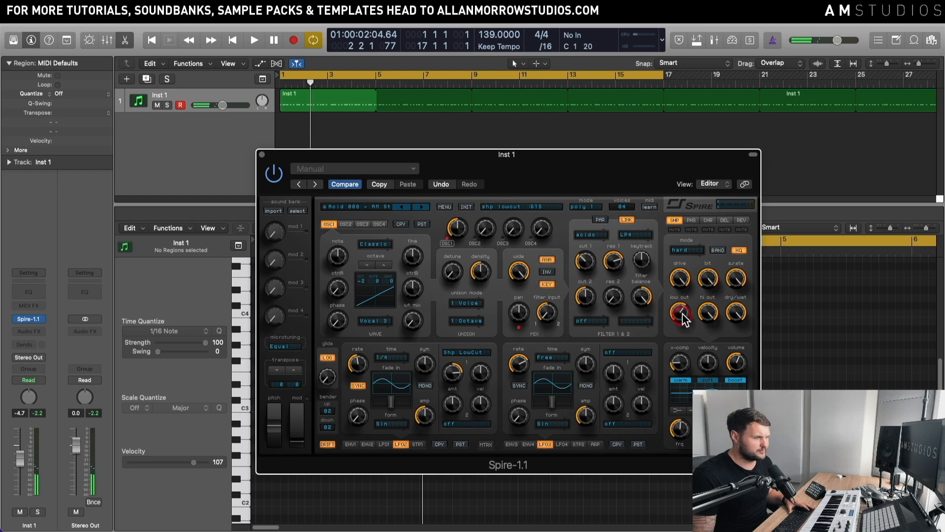
# - Reassign LFO2's first modulation target to Osc1 Pan
pyautogui.click(481, 356)
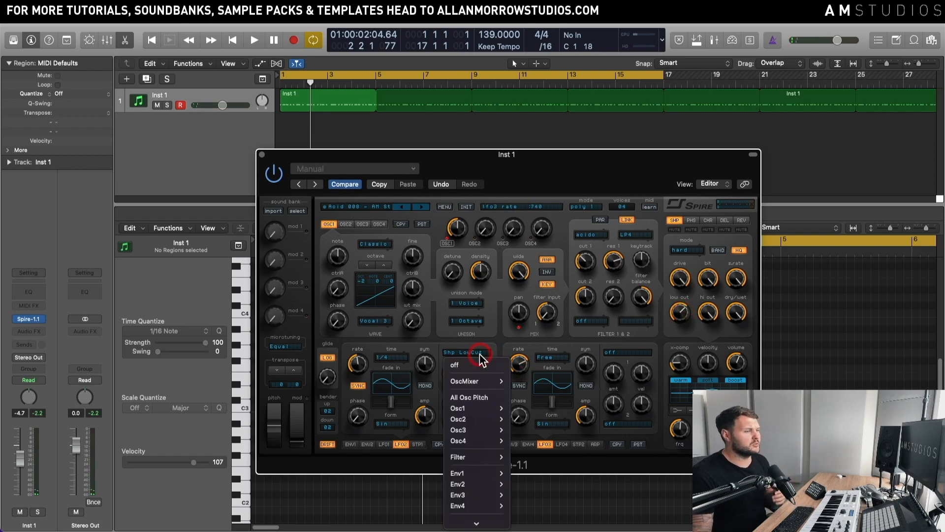
pyautogui.click(474, 422)
pyautogui.scroll(-2, 470, 431)
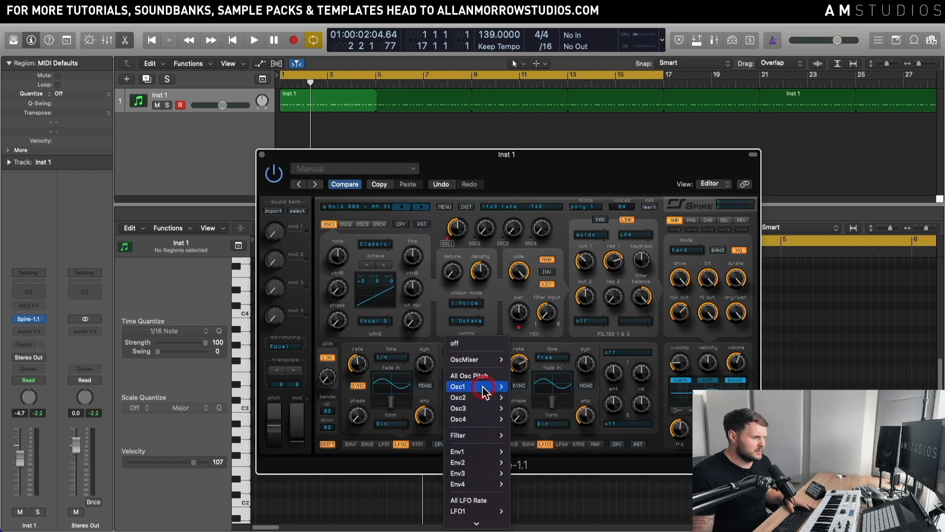
pyautogui.click(483, 389)
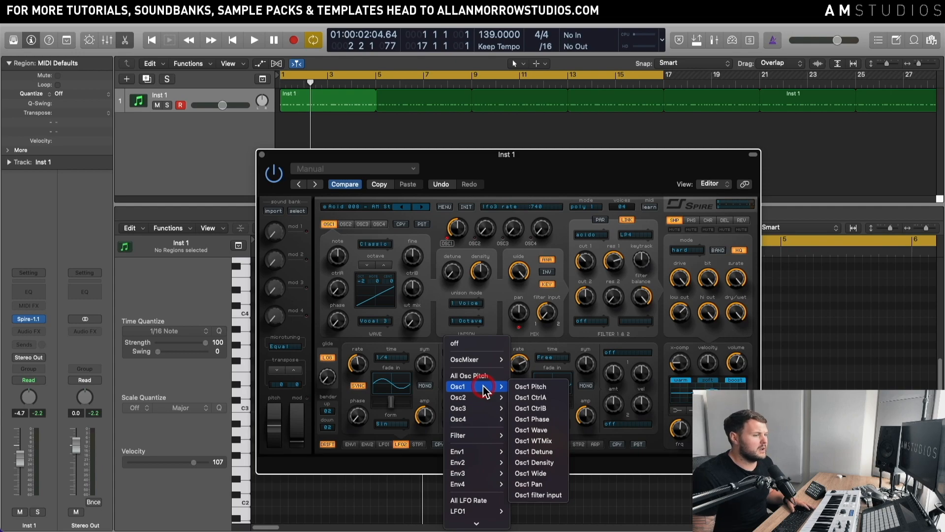
pyautogui.click(533, 483)
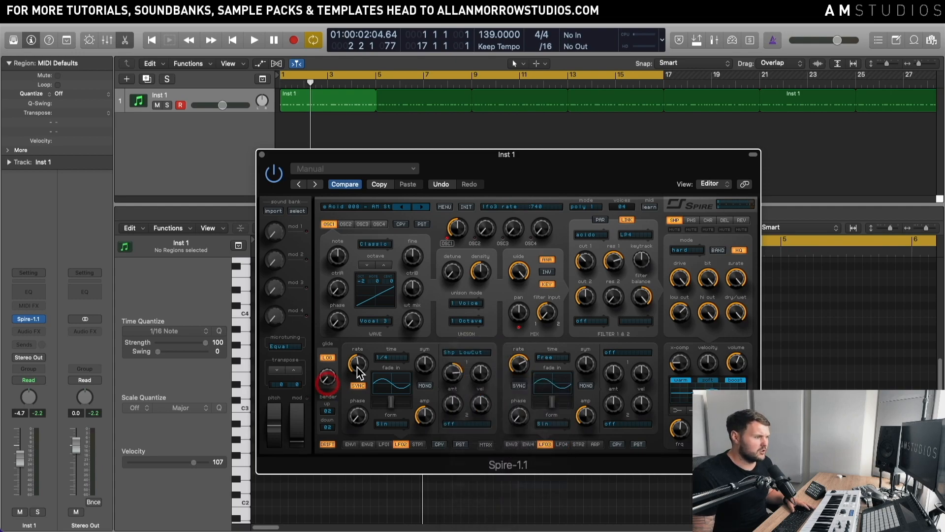
# - Change LFO2's waveform to Robo 2 and lower its morph to 0
pyautogui.click(381, 425)
pyautogui.click(416, 479)
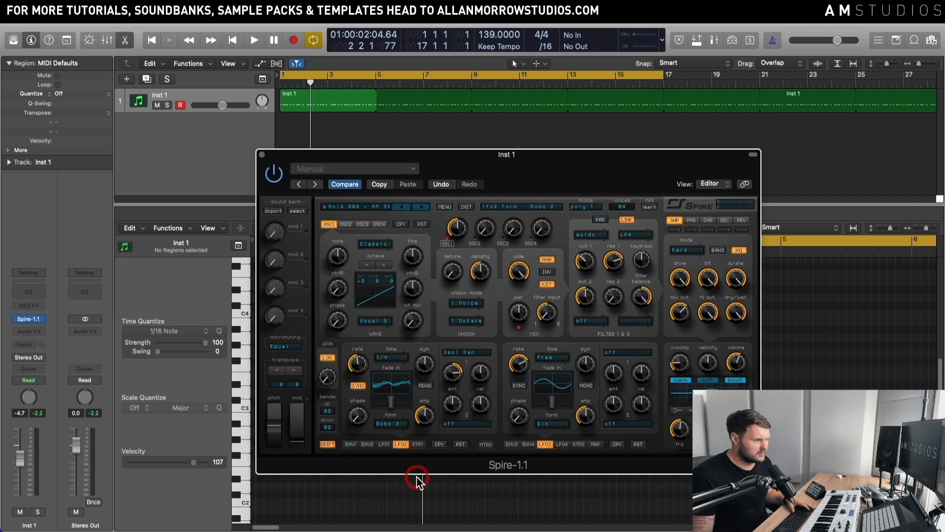
pyautogui.click(395, 409)
pyautogui.moveTo(389, 408); pyautogui.dragTo(378, 407)
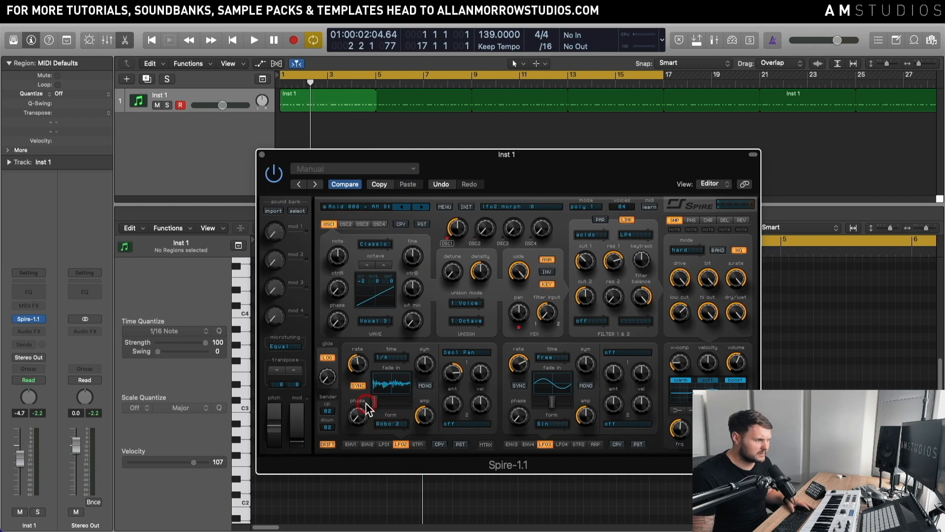
# - Turn off LFO2's tempo sync, lower its free-running rate and audition the panning movement
pyautogui.click(359, 386)
pyautogui.click(358, 365)
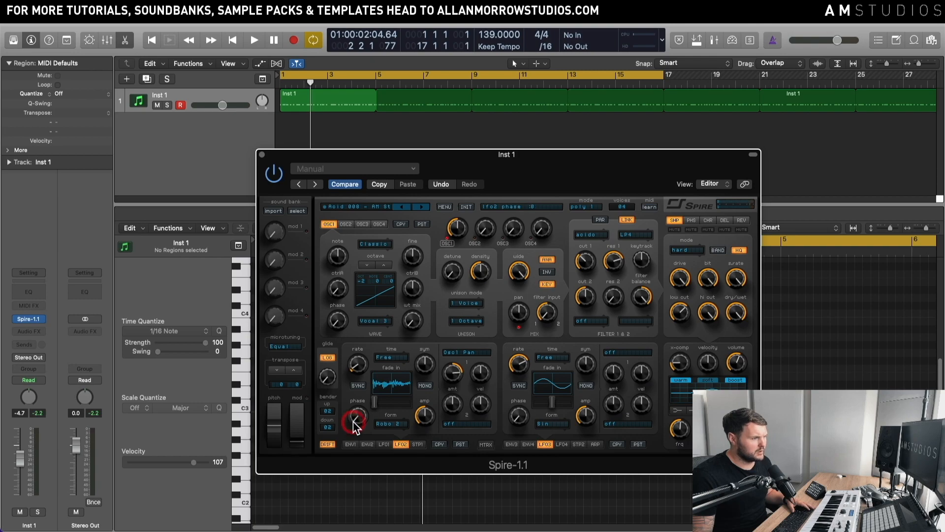
pyautogui.click(357, 366)
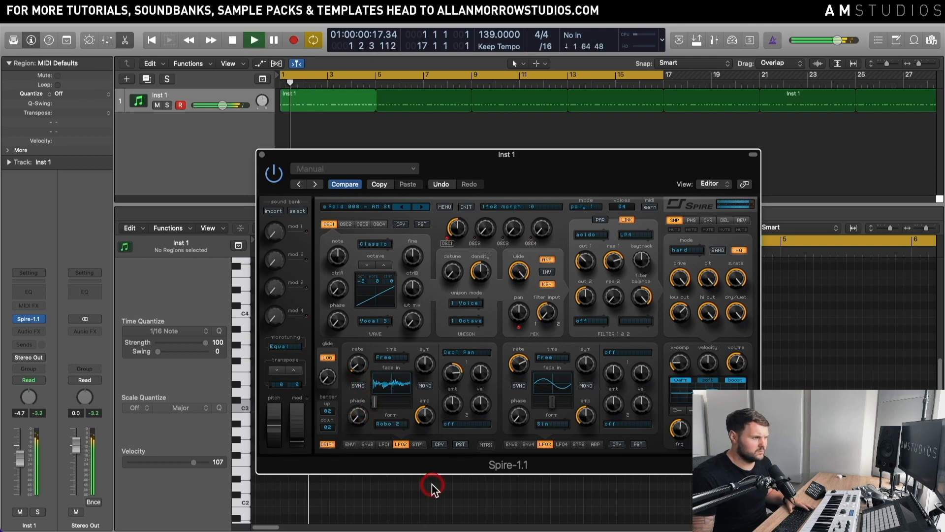
pyautogui.click(474, 374)
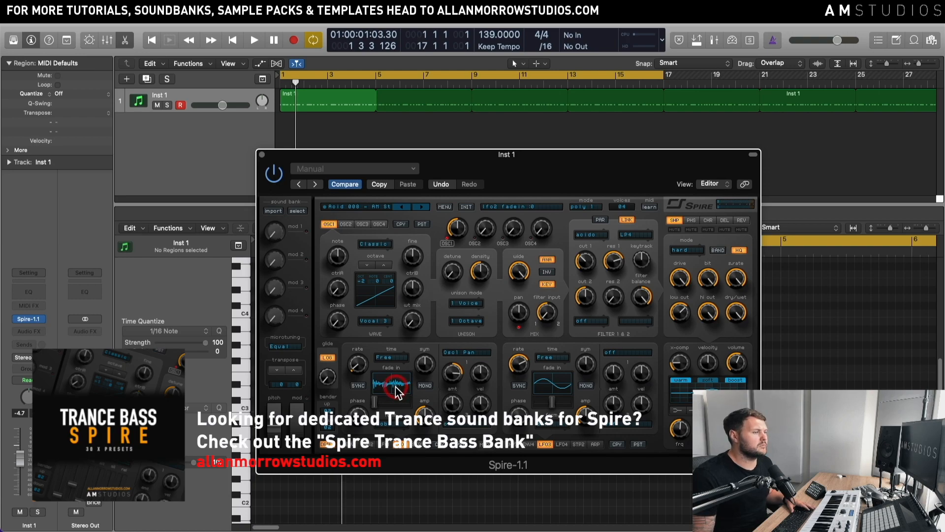
# - Replace LFO2's waveform with Vocal 3 and play the pattern
pyautogui.click(394, 426)
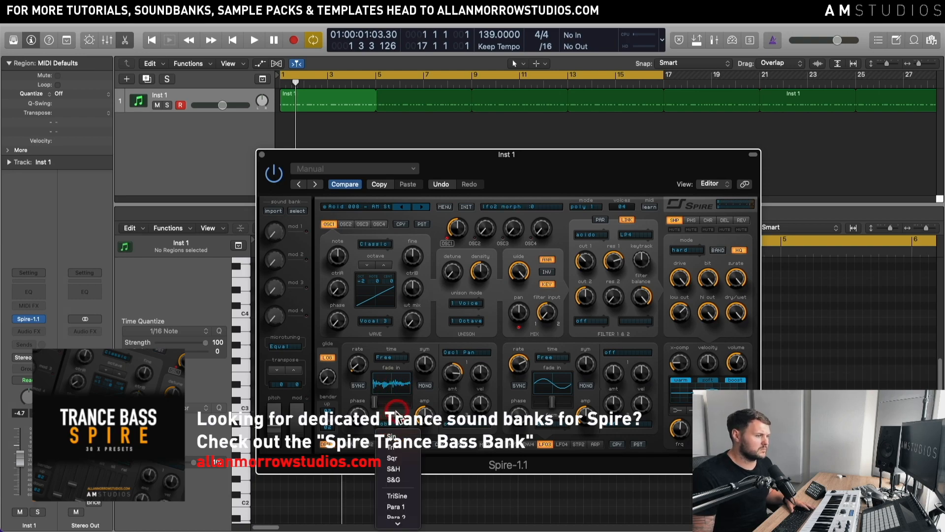
pyautogui.scroll(-3, 398, 421)
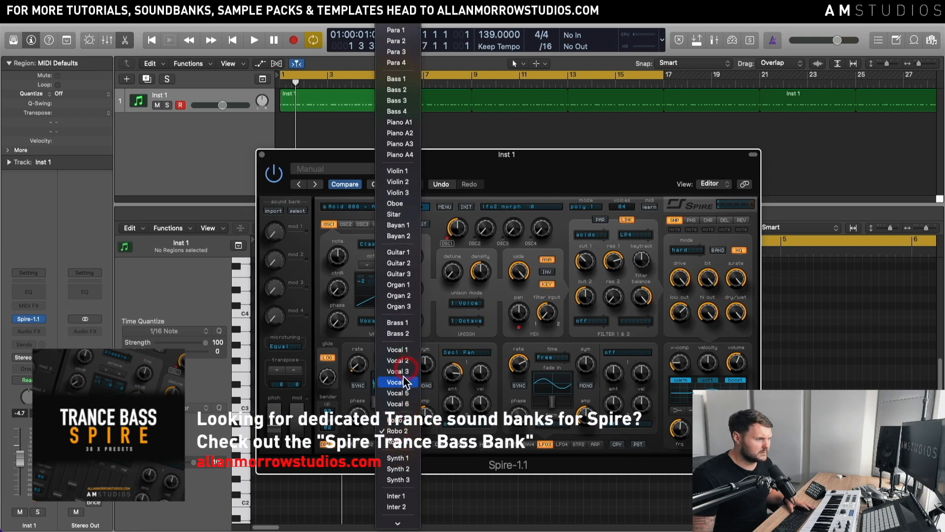
pyautogui.click(399, 371)
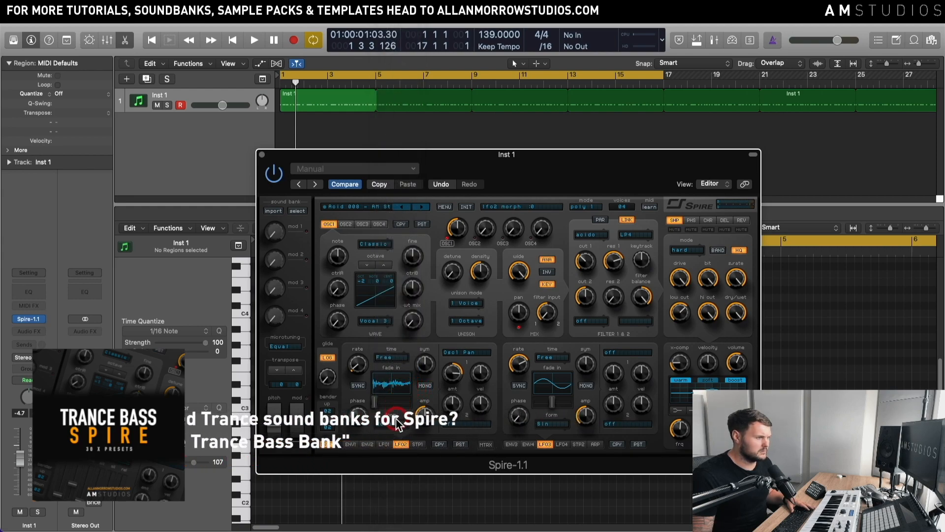
pyautogui.click(397, 422)
pyautogui.scroll(-3, 395, 445)
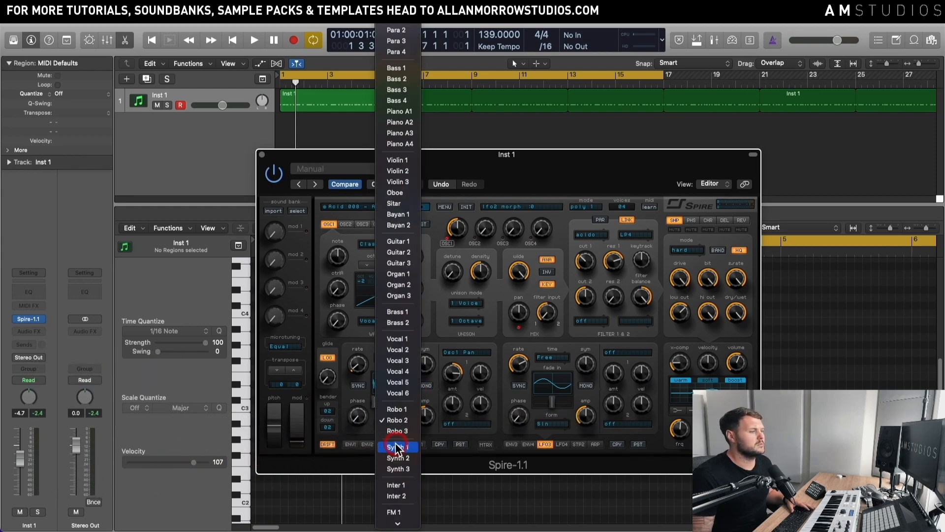
pyautogui.click(408, 362)
pyautogui.press('space')
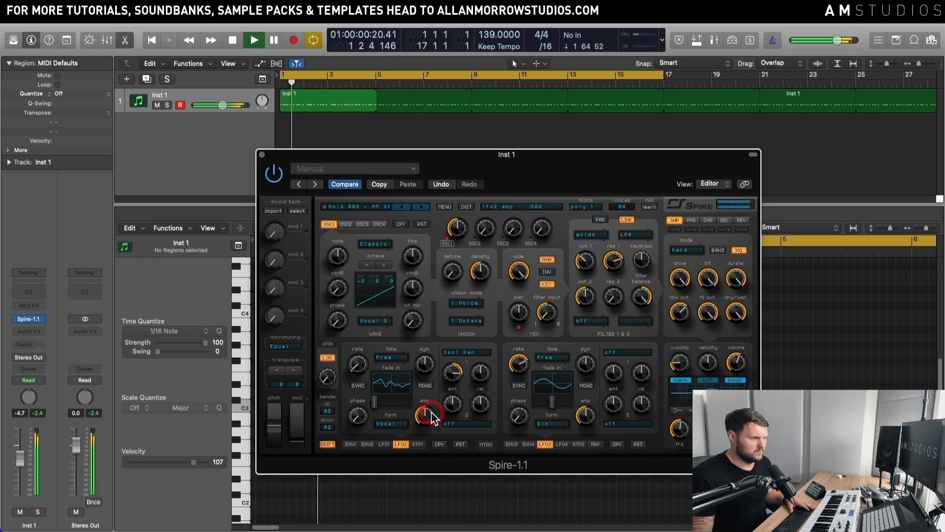
# - Adjust LFO2's amp, raise its rate to about 120 and audition the Osc1 panning
pyautogui.moveTo(431, 417); pyautogui.dragTo(424, 416)
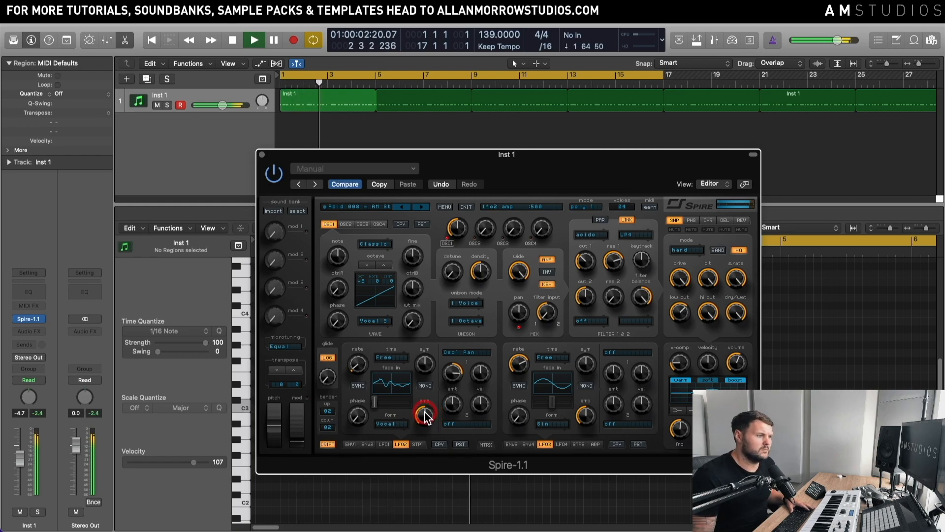
pyautogui.press('space')
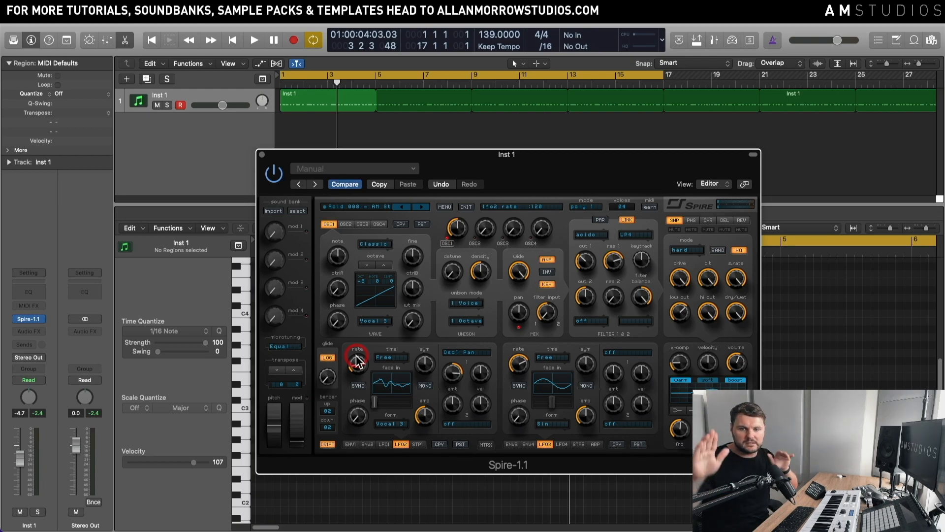
pyautogui.press('space')
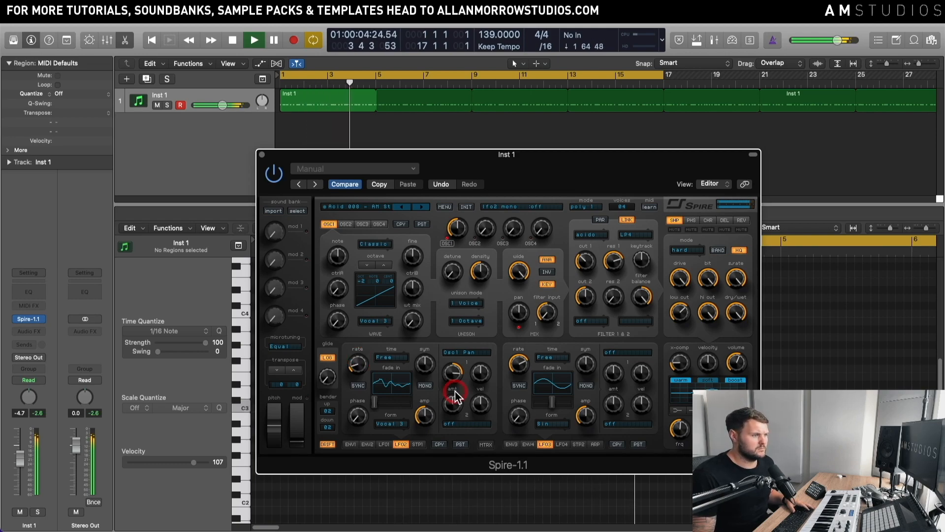
pyautogui.press('space')
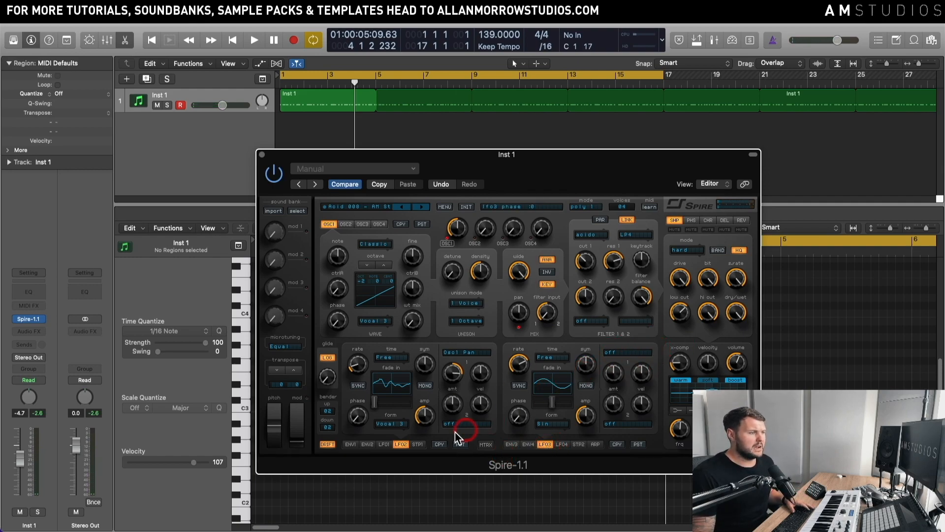
# - Play the acid pattern while checking the effect of the shaper's dry/wet control
pyautogui.click(457, 406)
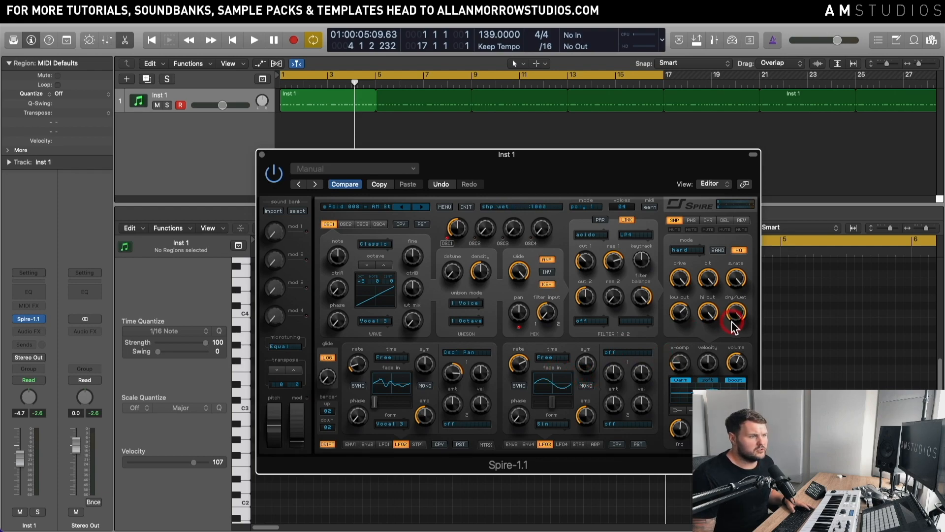
pyautogui.press('space')
pyautogui.moveTo(735, 319); pyautogui.dragTo(759, 285)
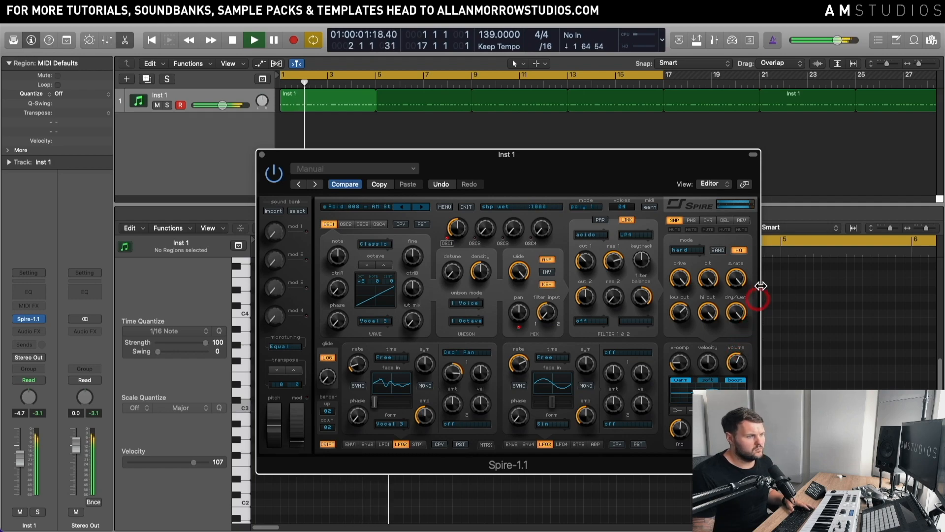
pyautogui.press('space')
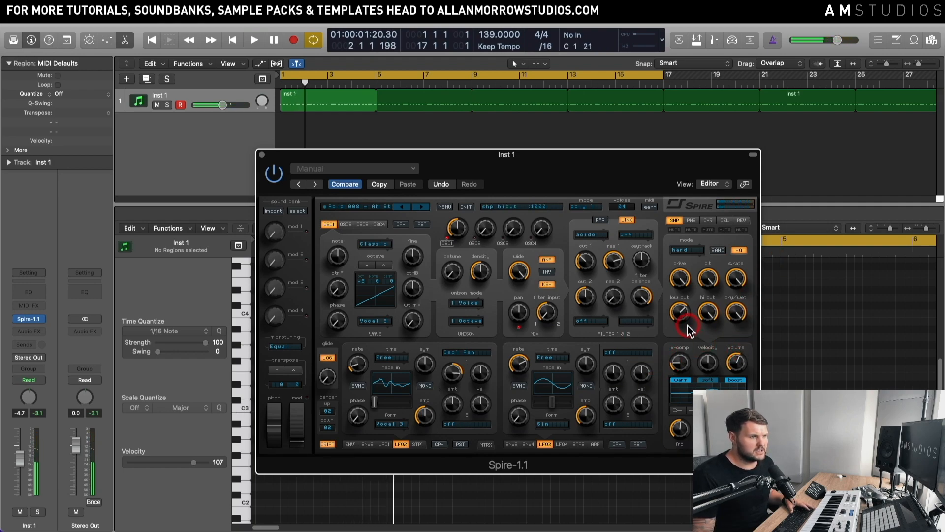
# - Assign LFO3's first modulation target to the shaper's dry/wet (Shp DryWet)
pyautogui.click(617, 353)
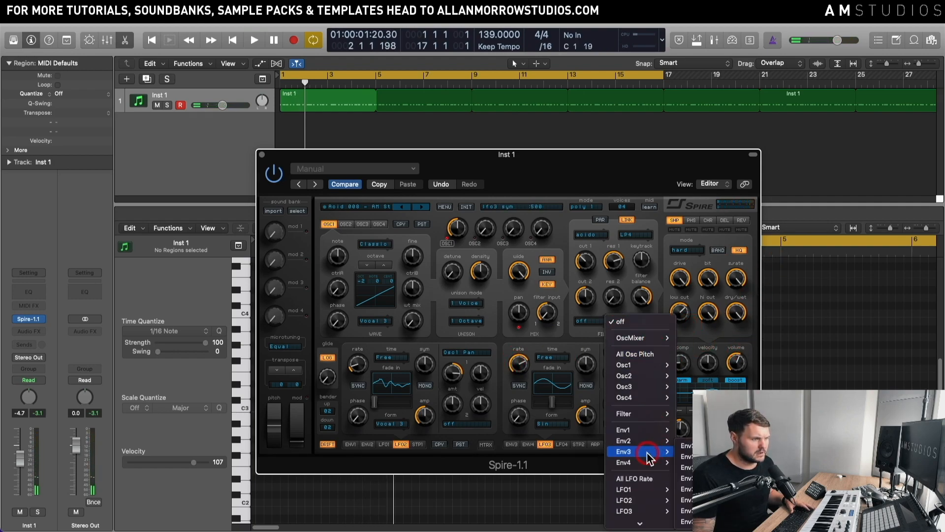
pyautogui.moveTo(642, 403)
pyautogui.scroll(-4, 635, 433)
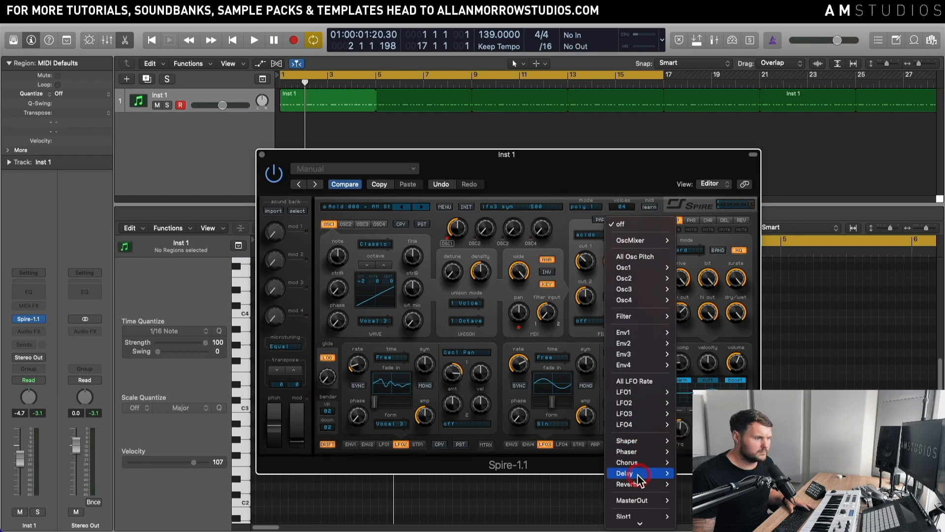
pyautogui.moveTo(628, 485)
pyautogui.moveTo(628, 441)
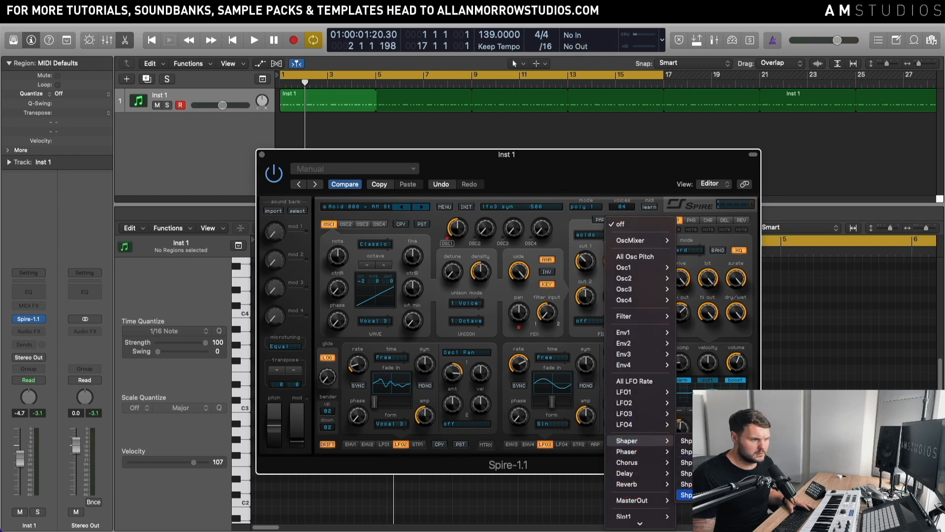
pyautogui.click(686, 494)
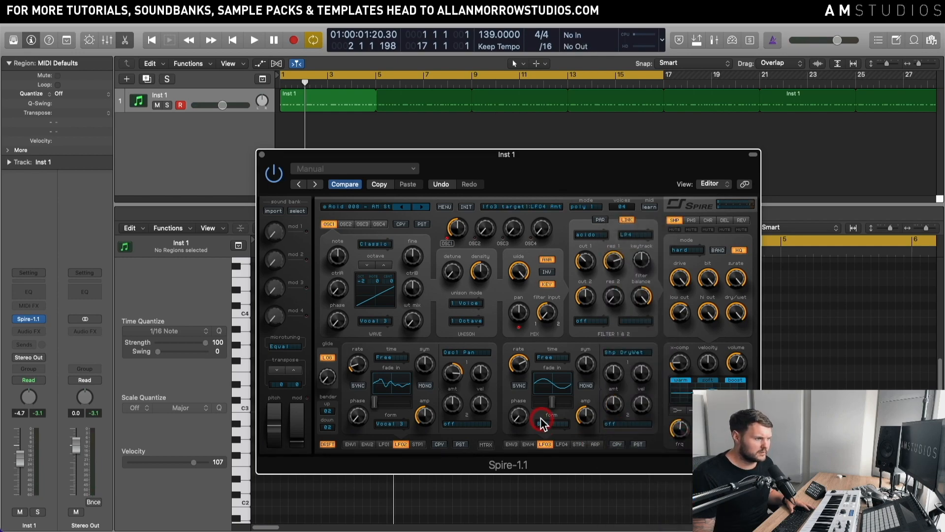
# - Set LFO3's waveform to Bayan 1 with morph at 0 and lower its rate to about 99
pyautogui.click(561, 433)
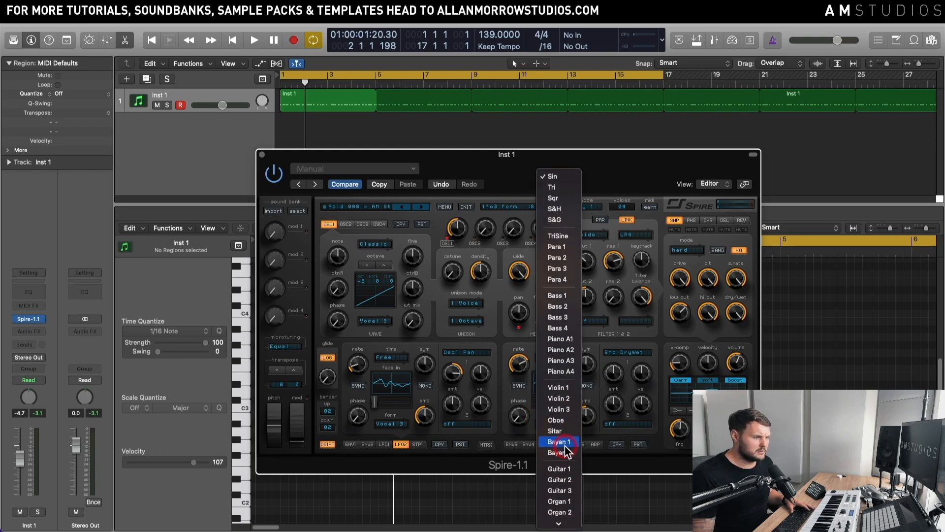
pyautogui.click(566, 445)
pyautogui.moveTo(555, 408); pyautogui.dragTo(533, 409)
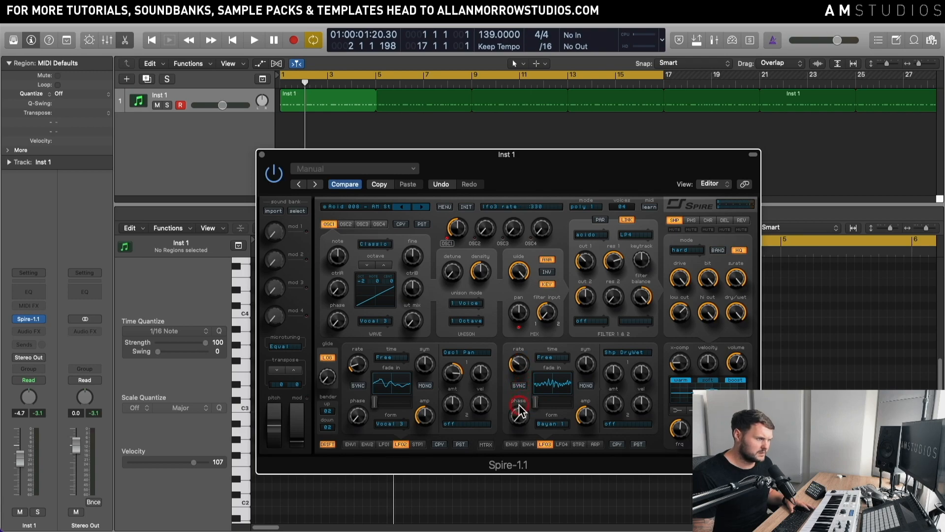
pyautogui.click(614, 371)
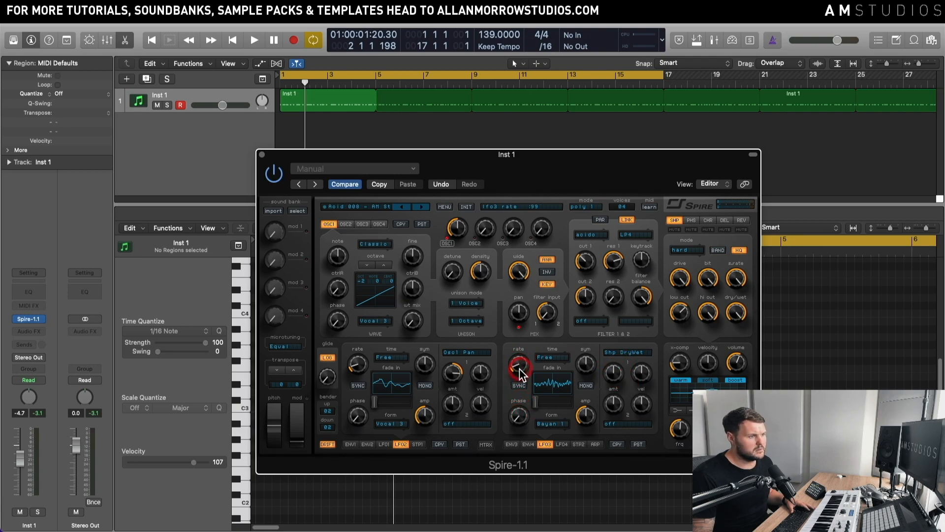
# - Play the pattern while raising LFO3's modulation amount on the shaper's dry/wet
pyautogui.press('space')
pyautogui.moveTo(623, 371); pyautogui.dragTo(622, 385)
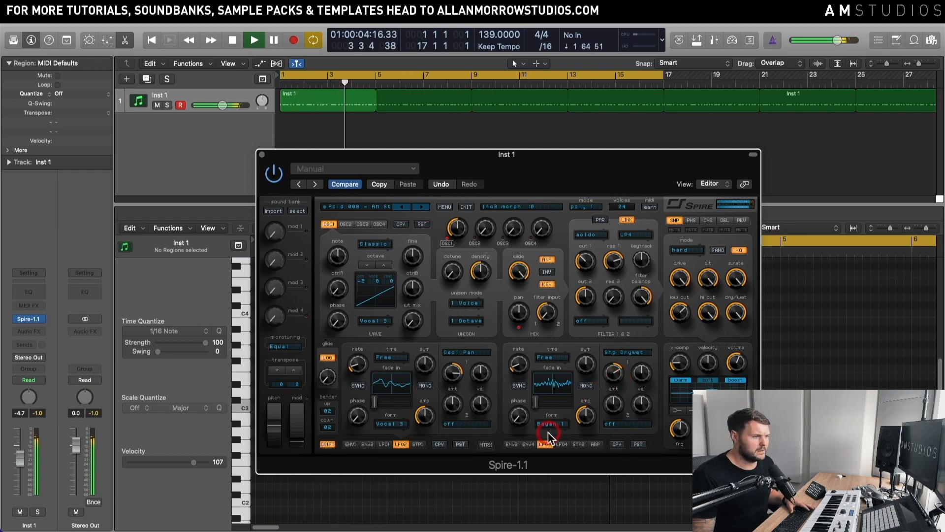
pyautogui.click(610, 424)
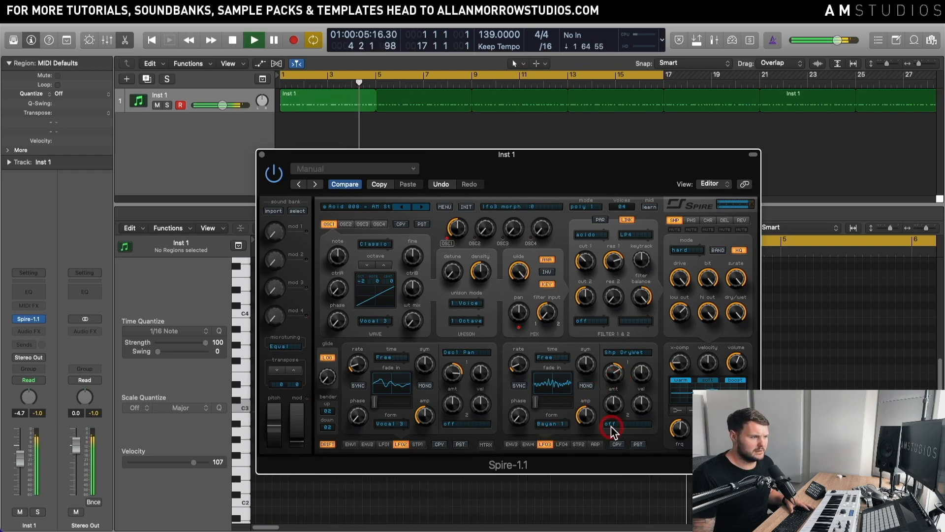
pyautogui.press('space')
# - Set LFO3's amp to about 615 and audition the shaper movement
pyautogui.click(587, 416)
pyautogui.moveTo(589, 418); pyautogui.dragTo(582, 413)
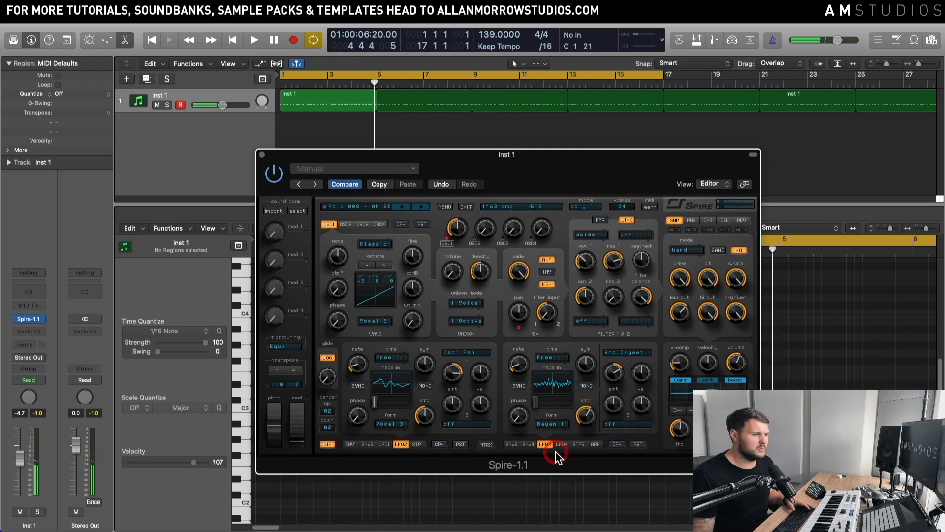
pyautogui.press('space')
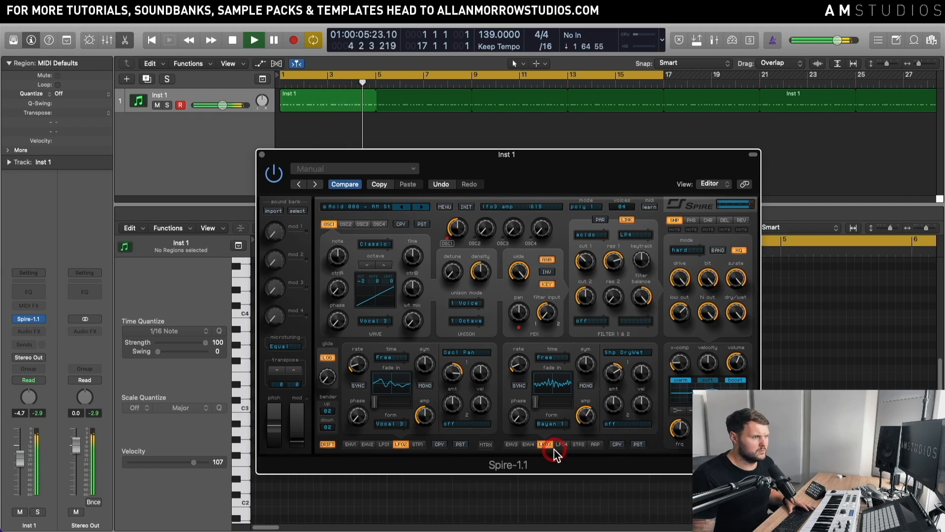
pyautogui.press('space')
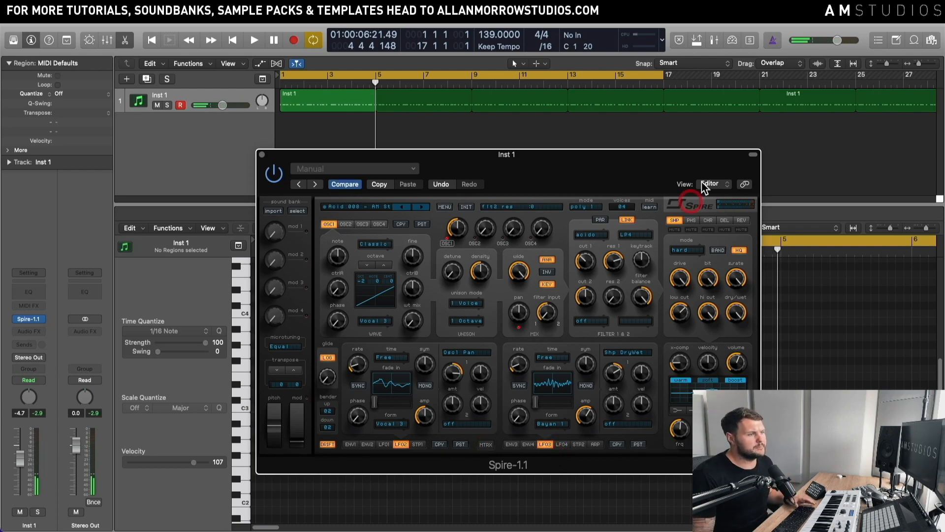
# - Switch the second modulation section to LFO4 and lower its rate
pyautogui.click(560, 446)
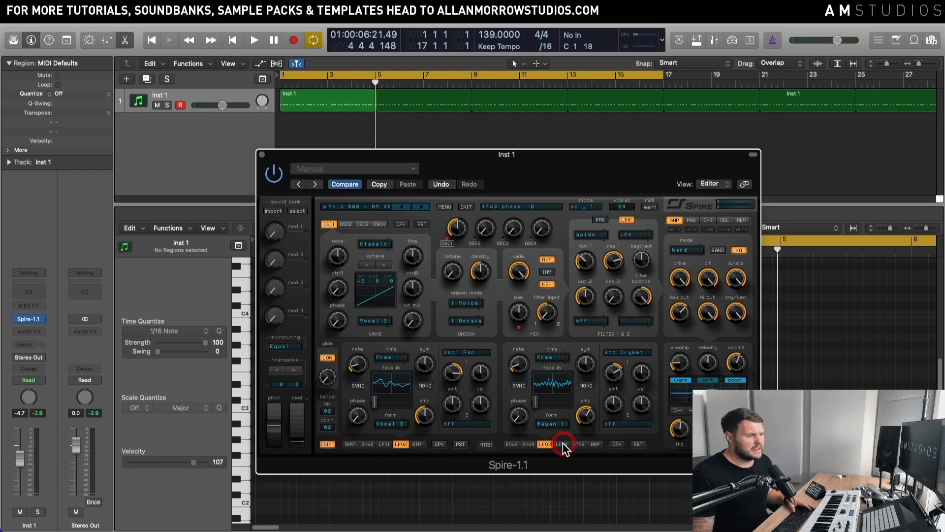
pyautogui.click(393, 486)
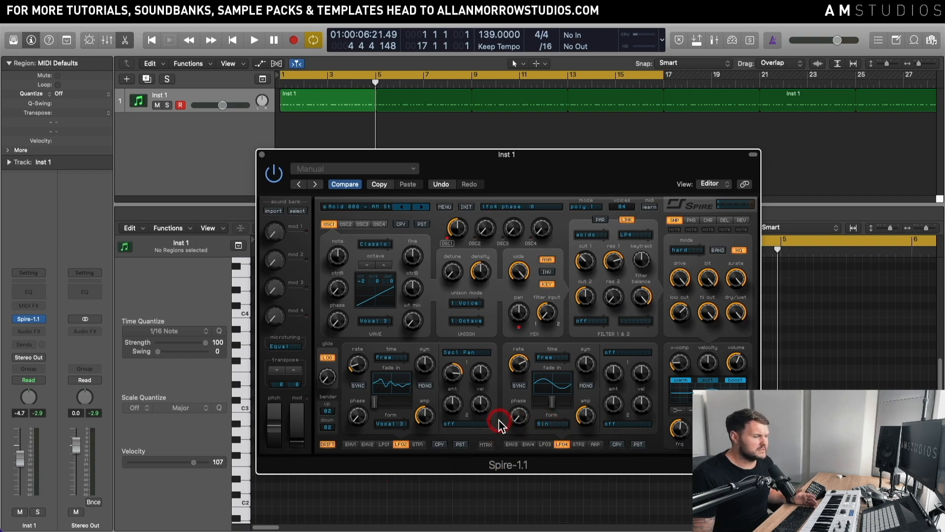
pyautogui.moveTo(521, 366); pyautogui.dragTo(512, 400)
pyautogui.click(579, 427)
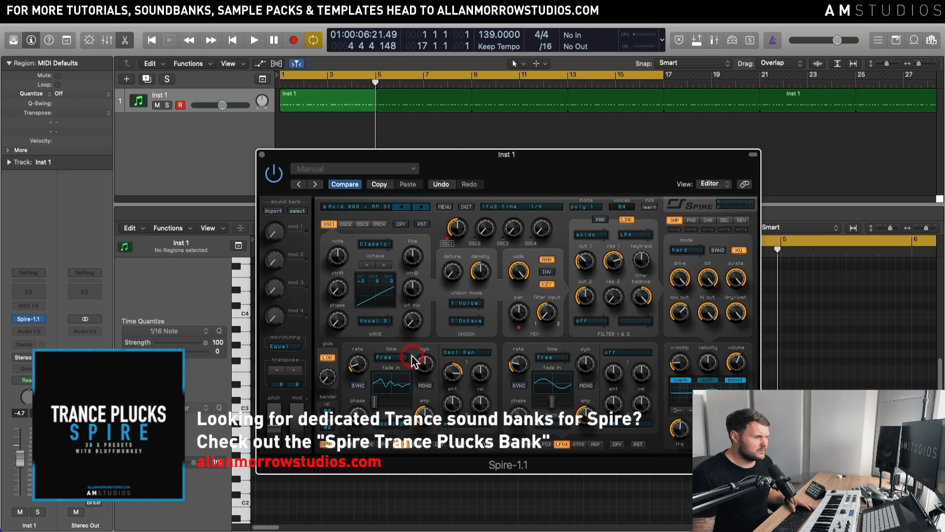
# - Audition Osc1's wavetable mix control during playback and return it to 0
pyautogui.press('space')
pyautogui.moveTo(414, 318); pyautogui.dragTo(425, 338)
pyautogui.press('space')
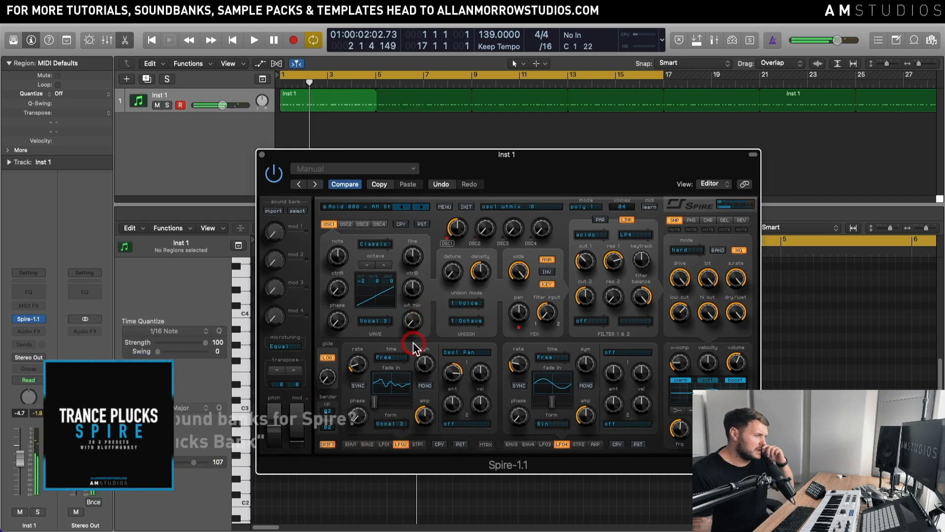
# - Assign LFO4's first modulation target to Osc1's wavetable mix (Osc1 WTMix)
pyautogui.click(626, 353)
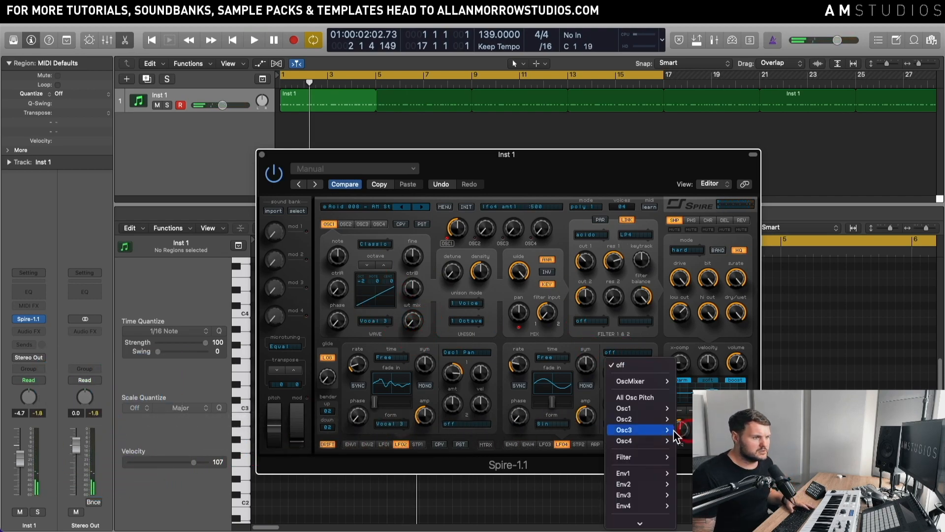
pyautogui.moveTo(657, 410)
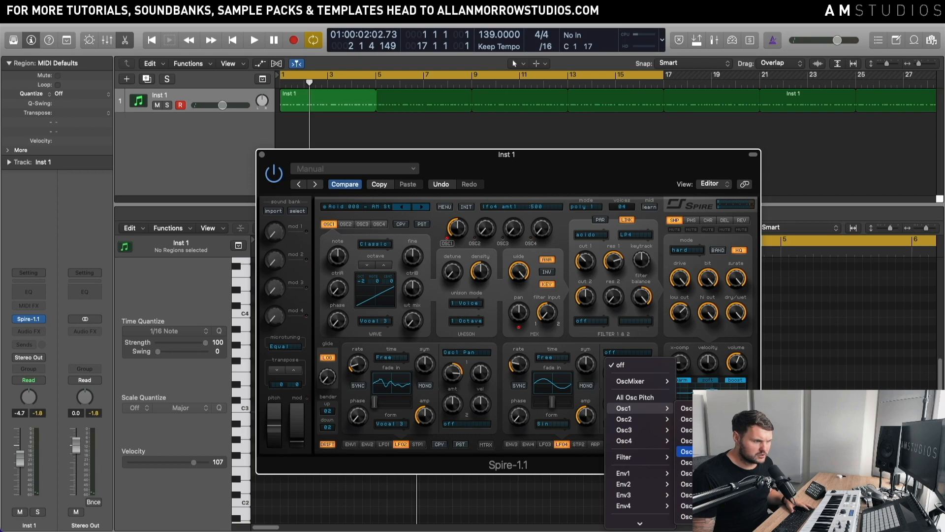
pyautogui.click(686, 462)
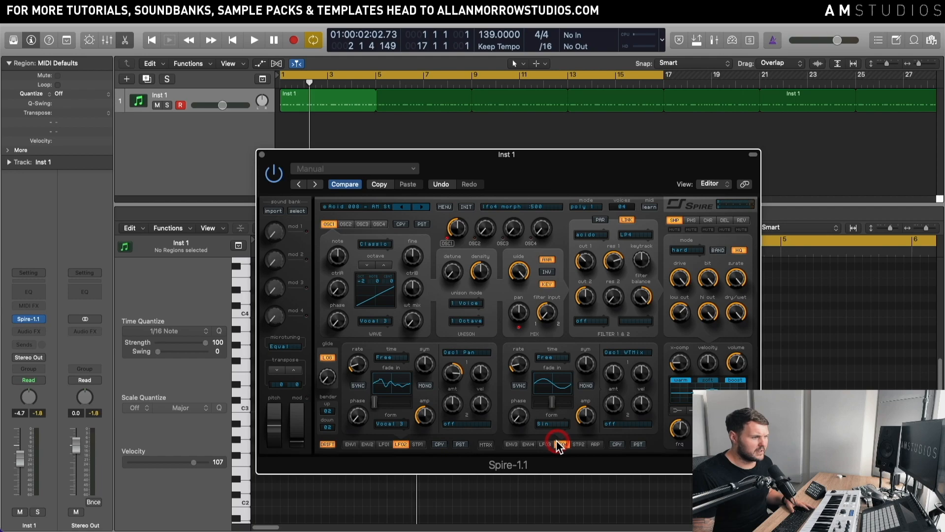
# - While the pattern plays, raise Osc1's wavetable mix, LFO4's modulation amount and amp, and set LFO4's rate to about 300
pyautogui.press('space')
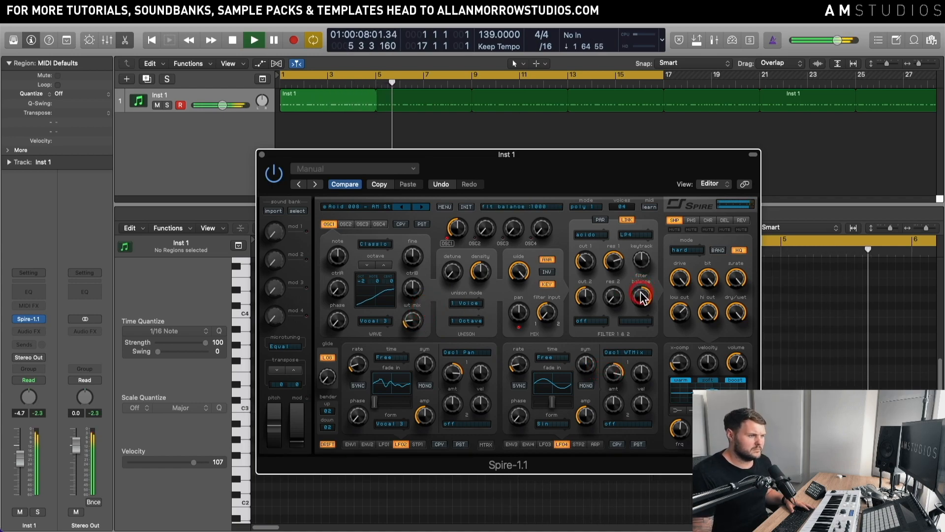
pyautogui.moveTo(518, 381)
pyautogui.mouseDown()
pyautogui.moveTo(540, 432)
pyautogui.moveTo(527, 396)
pyautogui.moveTo(536, 341)
pyautogui.moveTo(551, 326)
pyautogui.moveTo(624, 377)
pyautogui.moveTo(506, 369)
pyautogui.mouseUp()
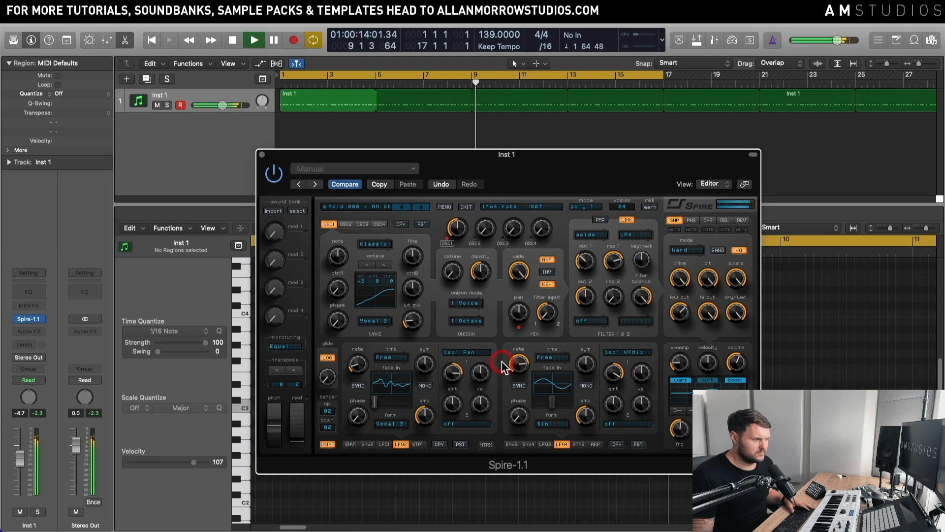
pyautogui.moveTo(583, 413); pyautogui.dragTo(600, 394)
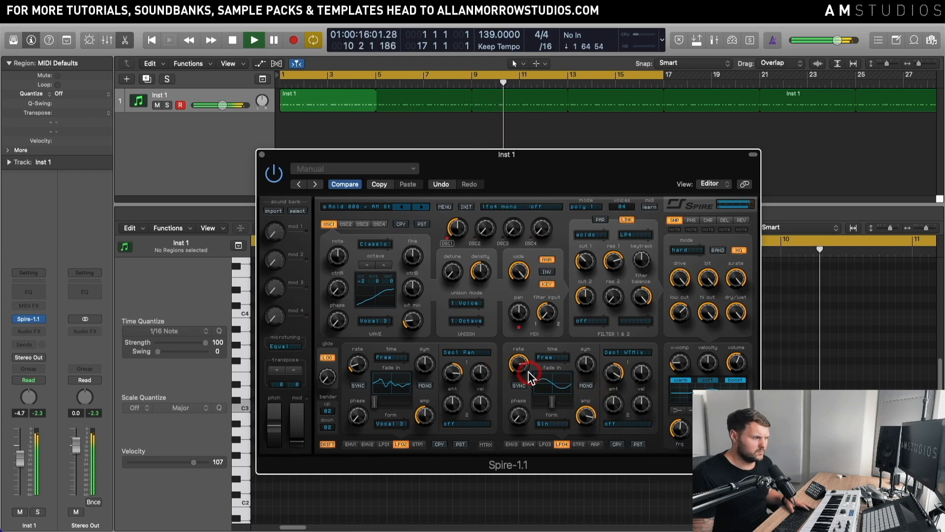
pyautogui.moveTo(527, 372); pyautogui.dragTo(523, 383)
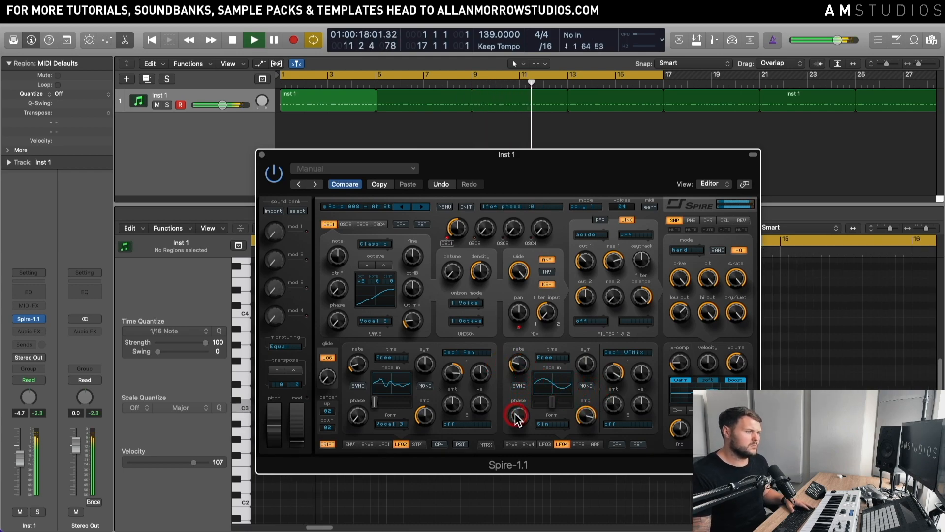
pyautogui.moveTo(520, 374); pyautogui.dragTo(518, 375)
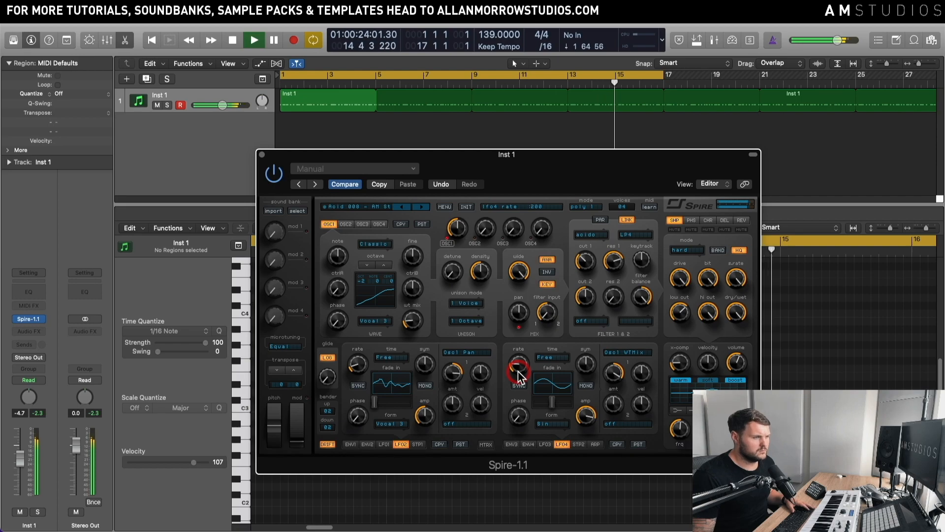
pyautogui.press('space')
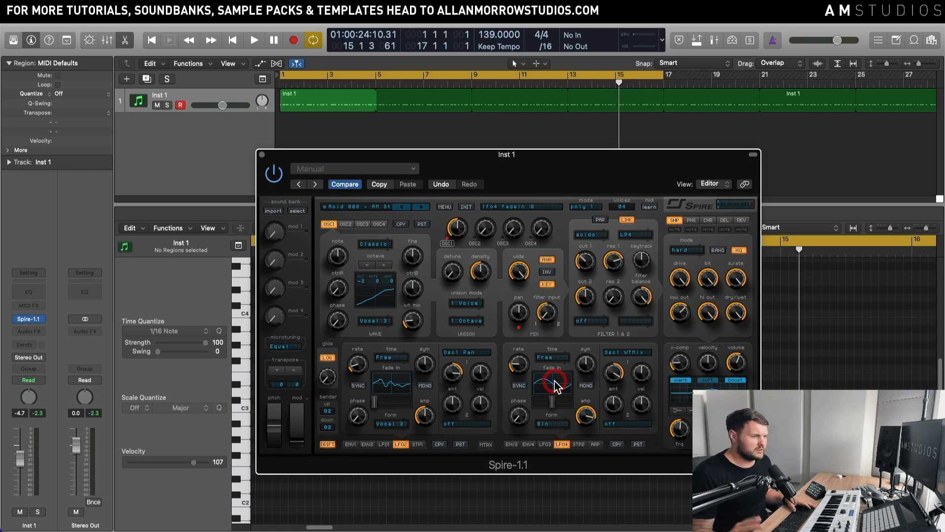
pyautogui.click(551, 424)
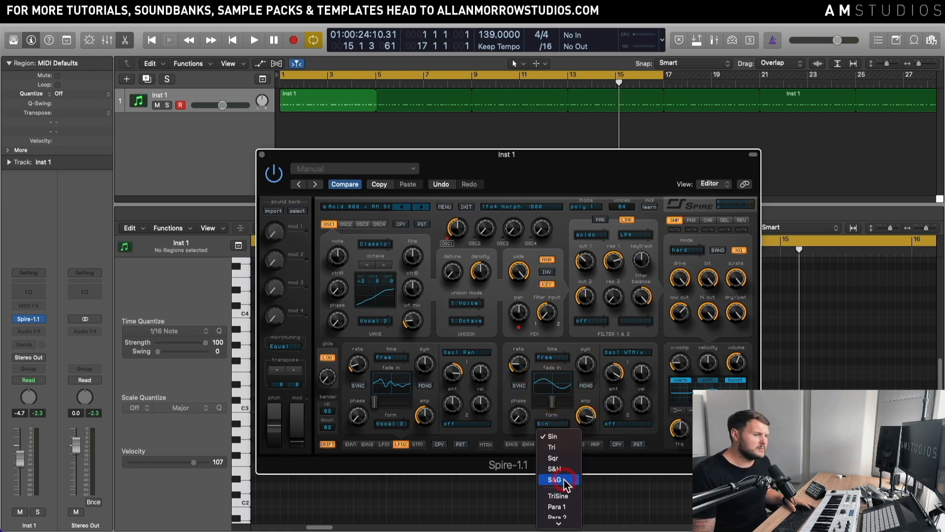
pyautogui.scroll(-8, 559, 483)
pyautogui.scroll(-3, 566, 482)
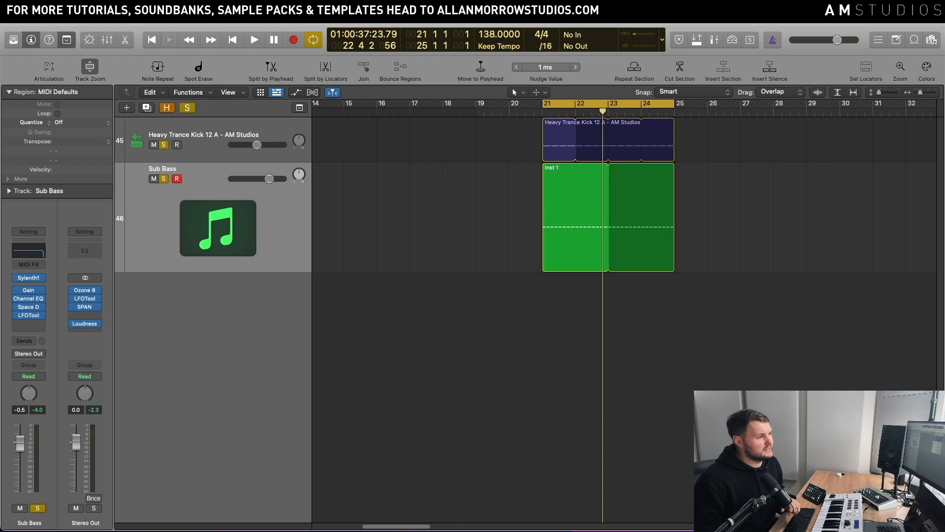
# - Play the looped Heavy Trance Kick and Sub Bass tracks together
pyautogui.click(911, 266)
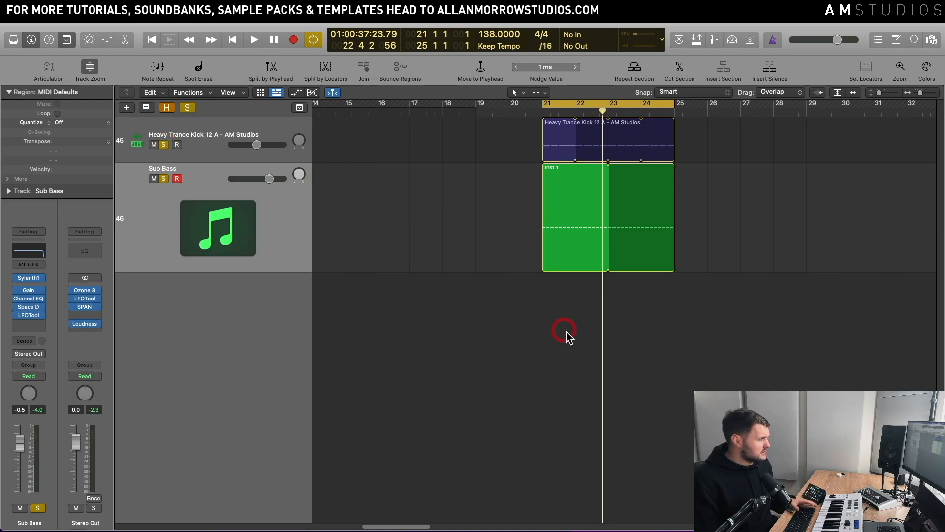
pyautogui.press('space')
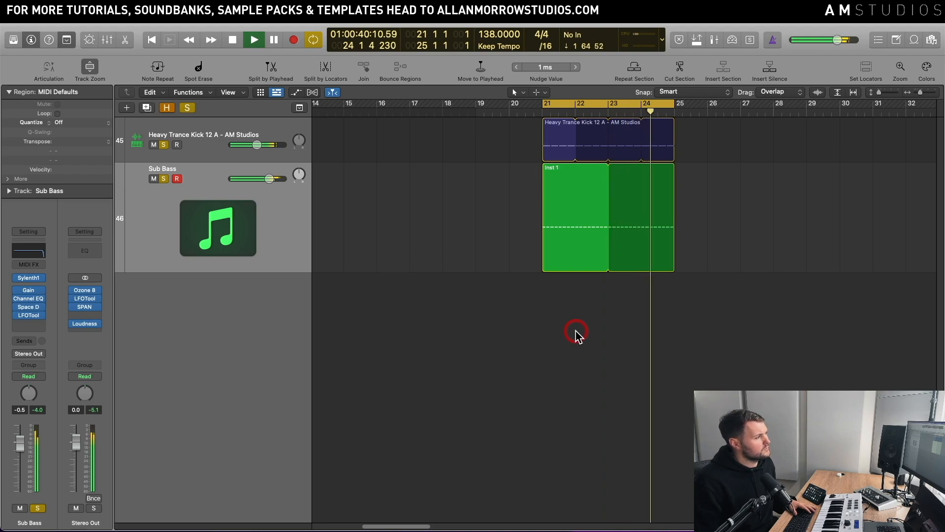
pyautogui.press('space')
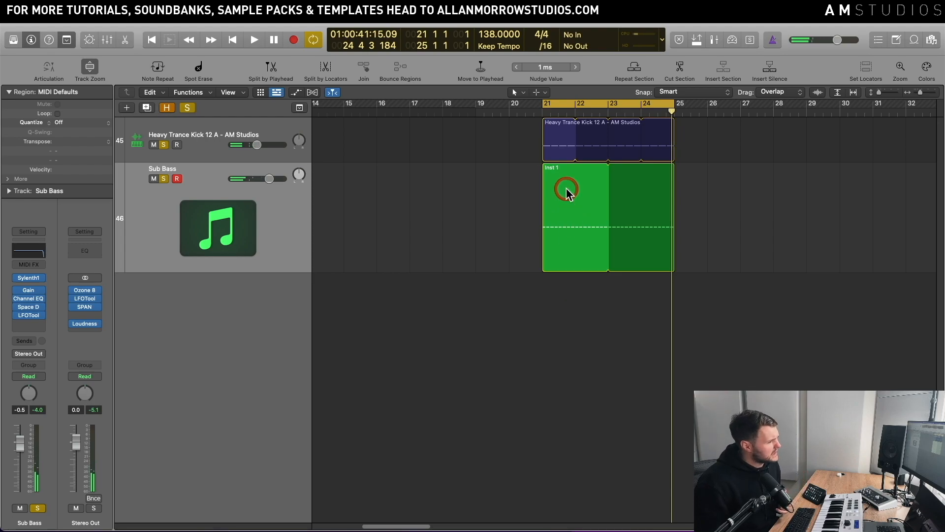
# - Unsolo the Heavy Trance Kick track and play the Sub Bass on its own
pyautogui.click(163, 145)
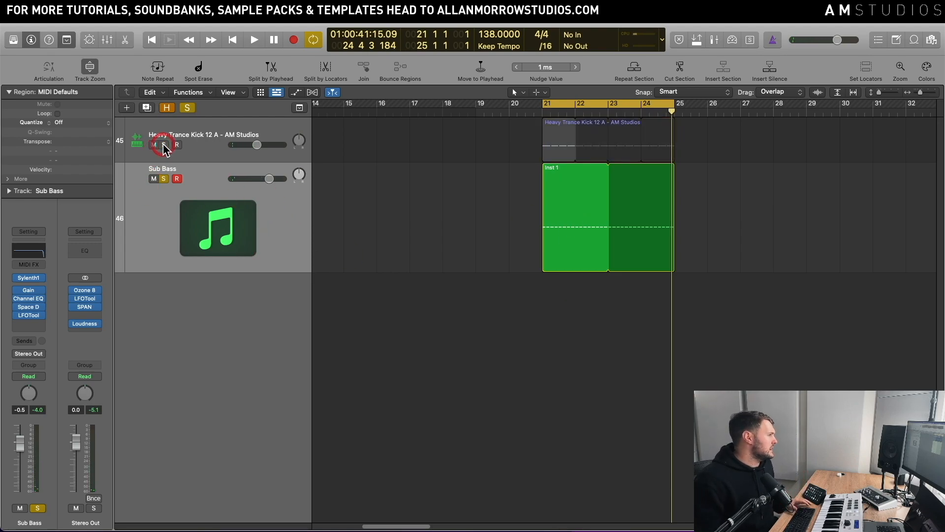
pyautogui.click(155, 202)
pyautogui.press('space')
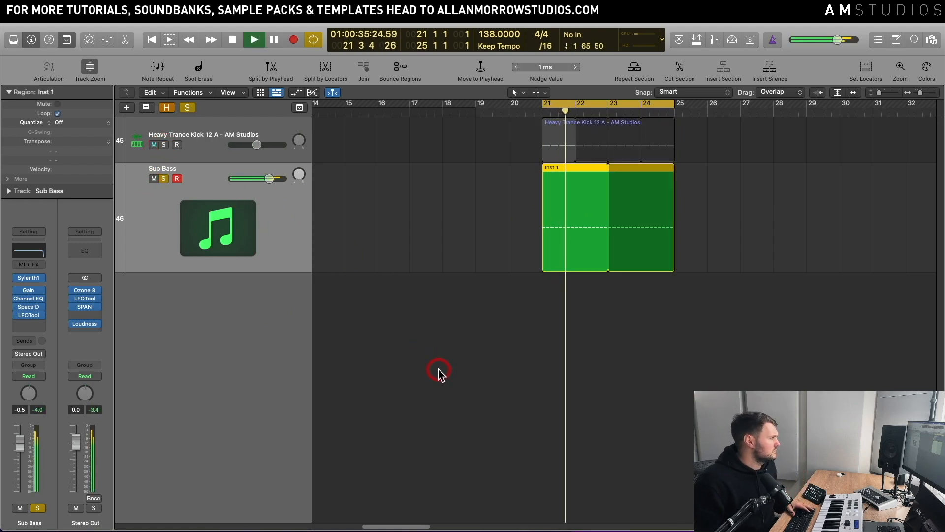
# - Bypass the Space Designer reverb on the Sub Bass track and play the sub bass dry on its own
pyautogui.press('space')
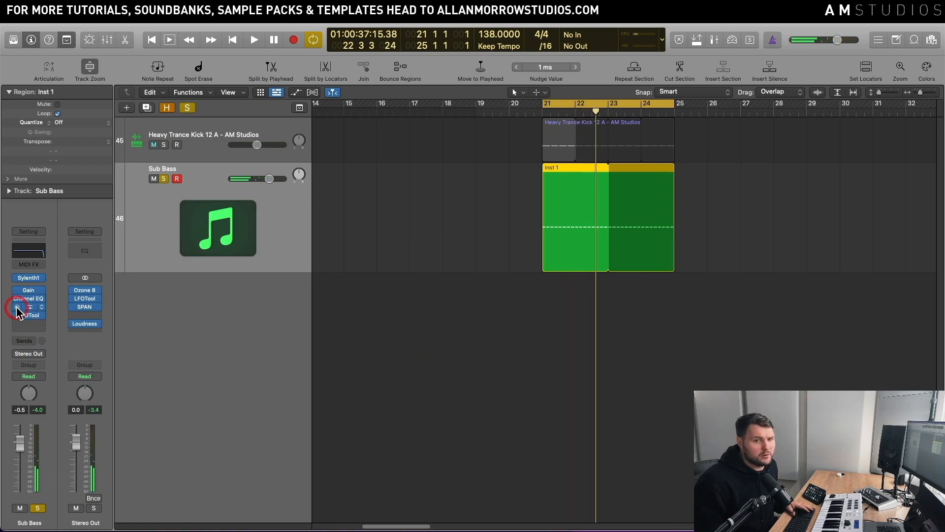
pyautogui.click(260, 359)
pyautogui.press('space')
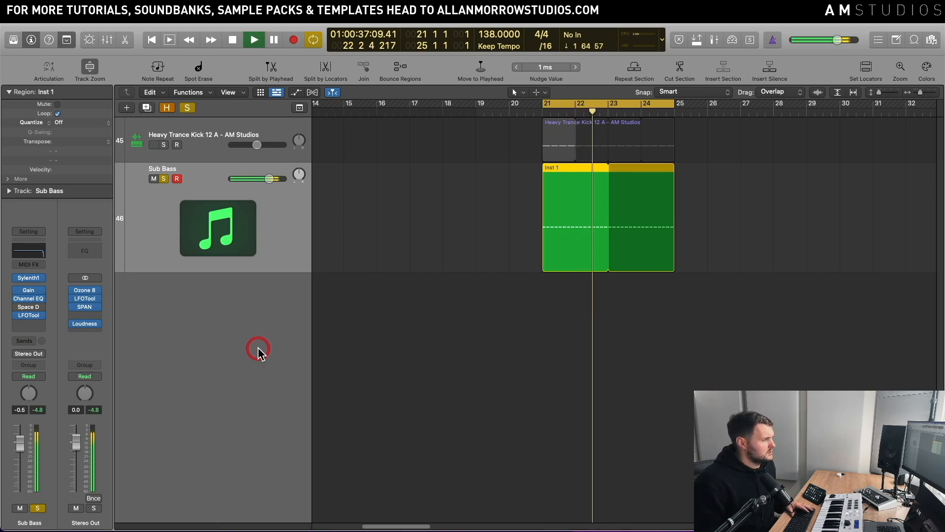
pyautogui.press('space')
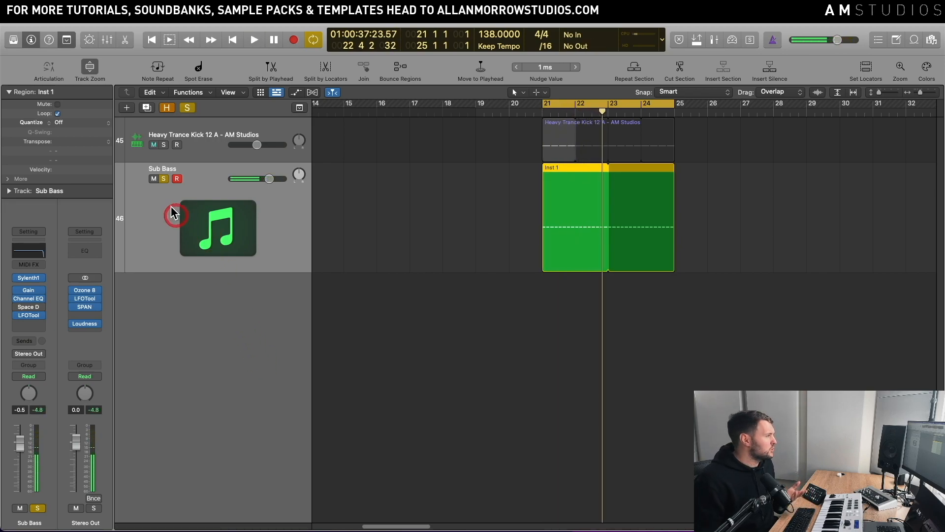
# - Solo the Heavy Trance Kick alongside the Sub Bass and compare them in playback with Space Designer bypassed and enabled
pyautogui.click(165, 145)
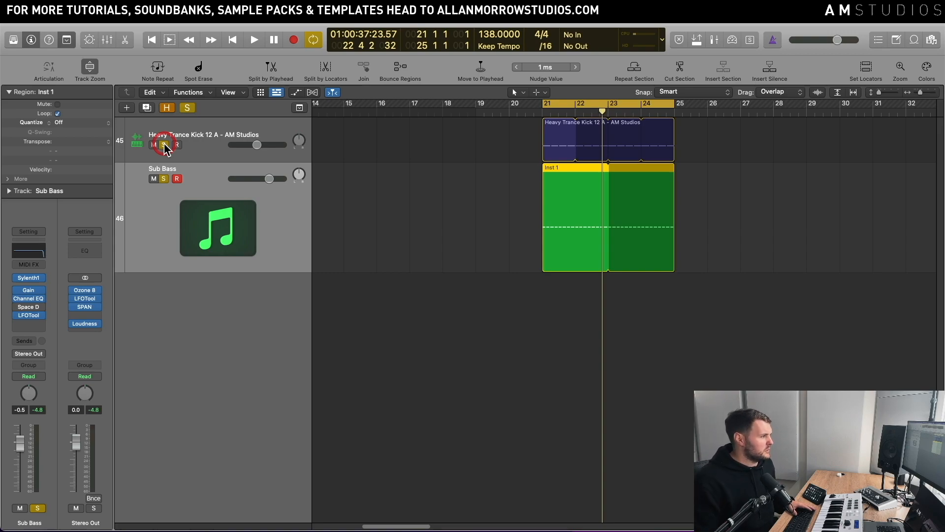
pyautogui.press('space')
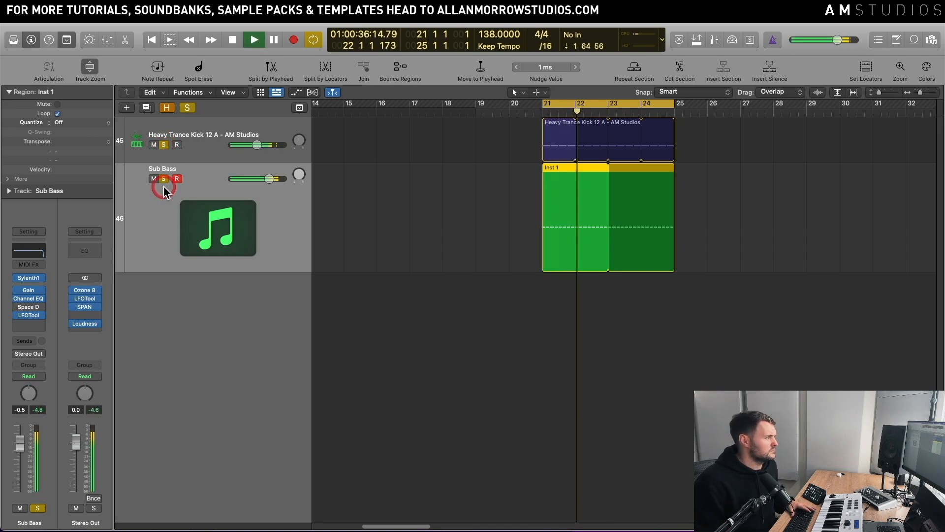
pyautogui.press('space')
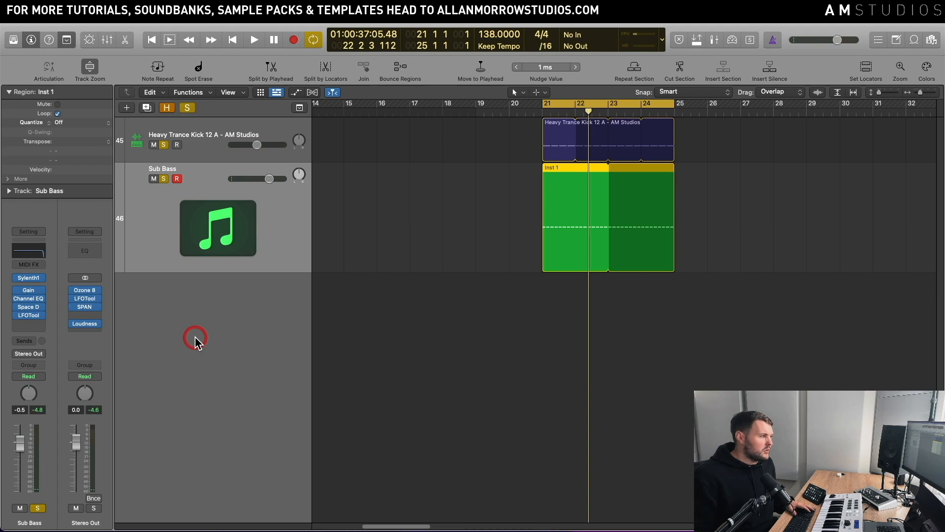
pyautogui.press('space')
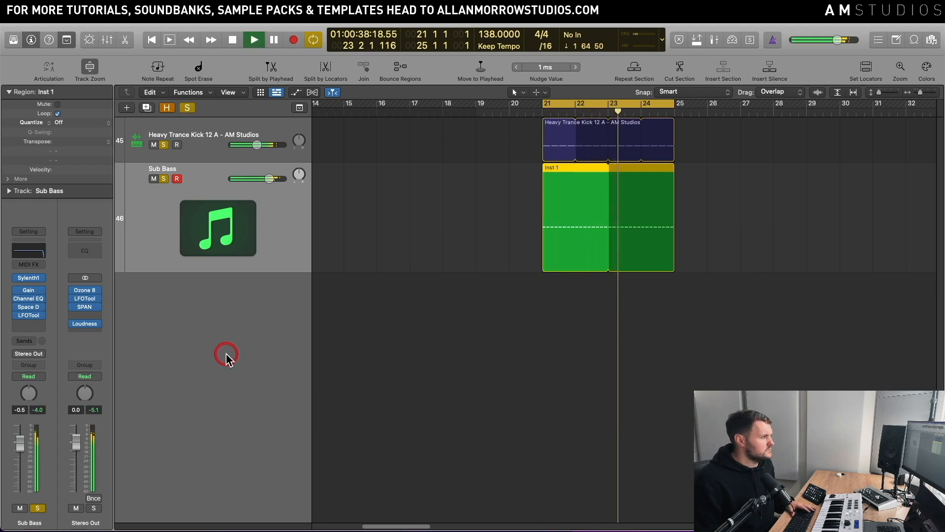
pyautogui.press('space')
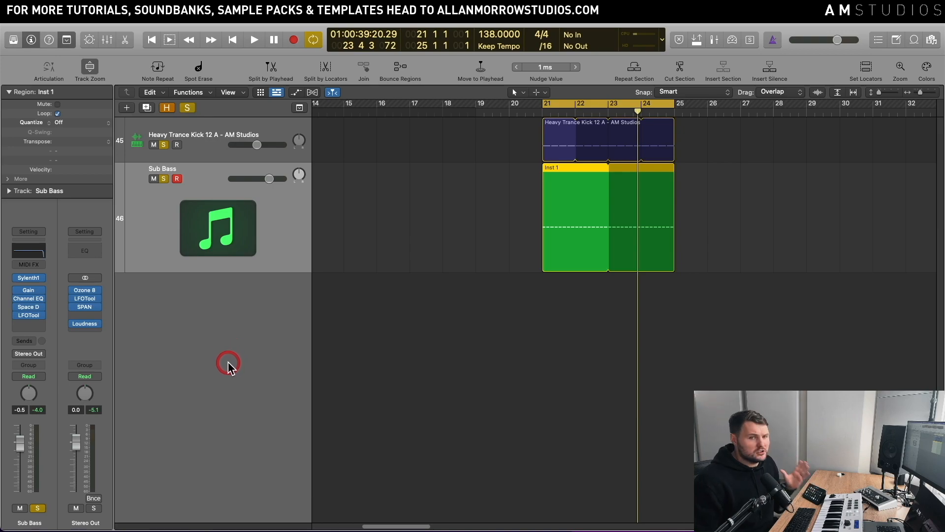
# - Open the Sub Bass track's Space Designer and examine the low-frequency cuts in its output EQ
pyautogui.click(28, 306)
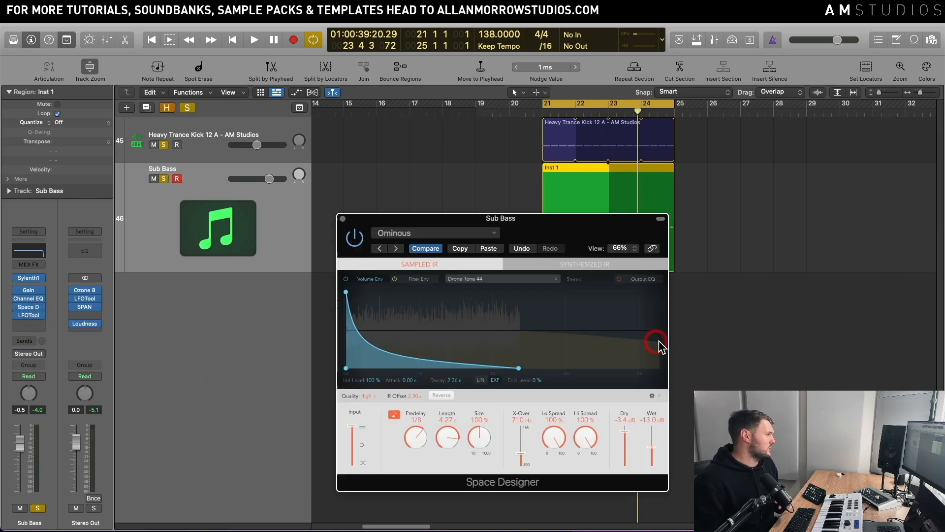
pyautogui.moveTo(575, 235); pyautogui.dragTo(541, 209)
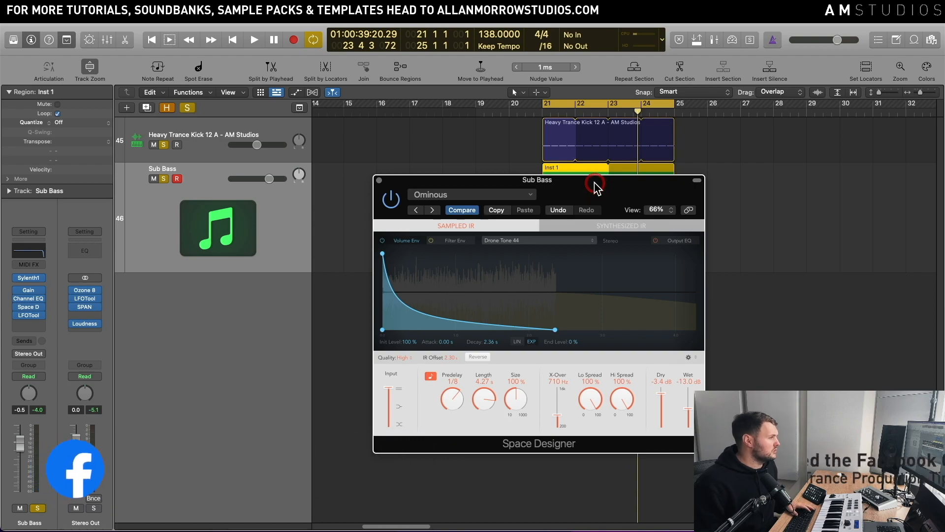
pyautogui.moveTo(594, 182); pyautogui.dragTo(601, 180)
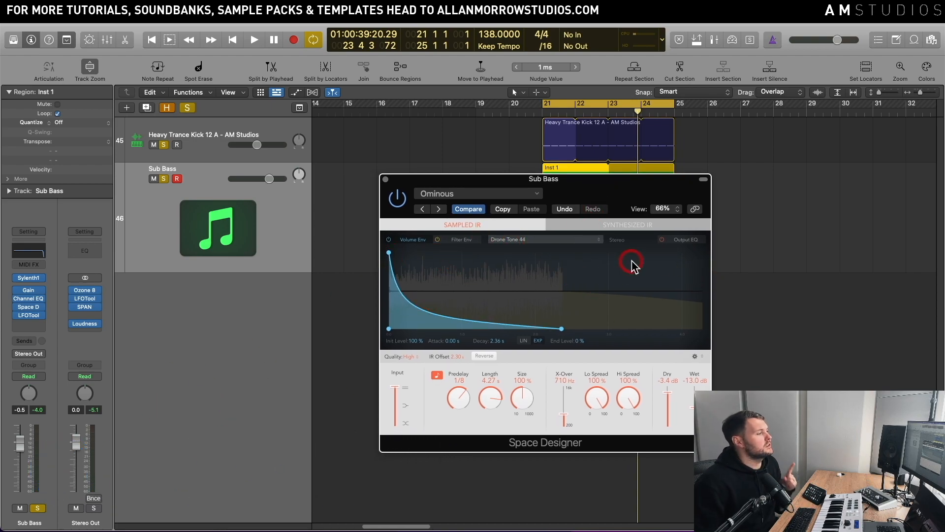
pyautogui.click(686, 242)
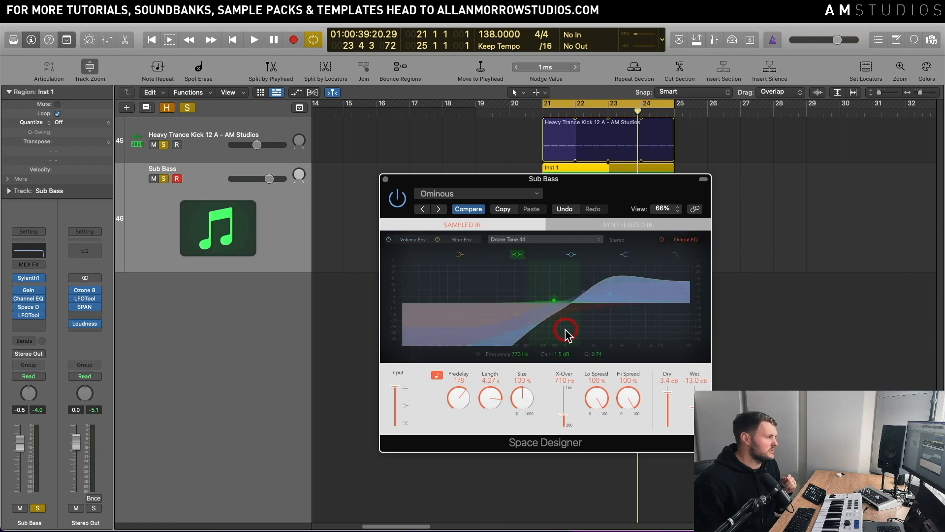
pyautogui.click(536, 317)
pyautogui.moveTo(476, 304); pyautogui.dragTo(476, 328)
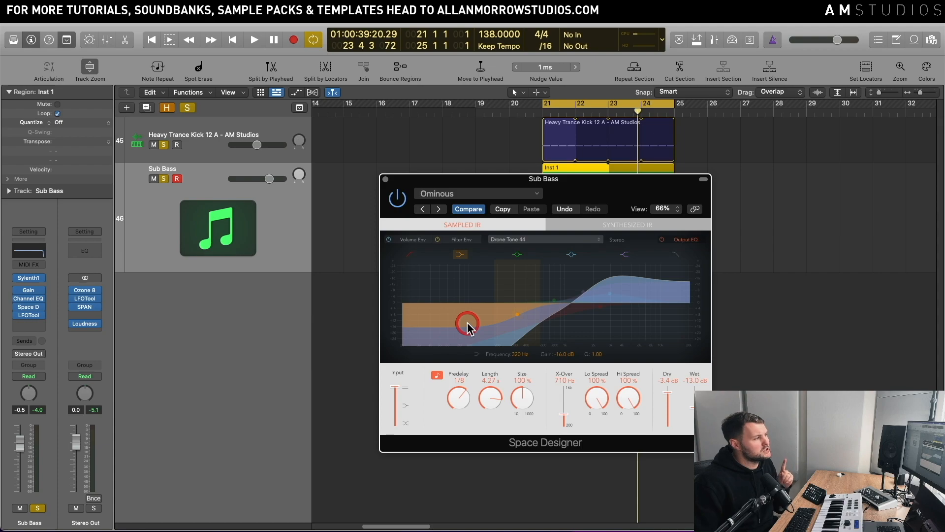
pyautogui.click(168, 304)
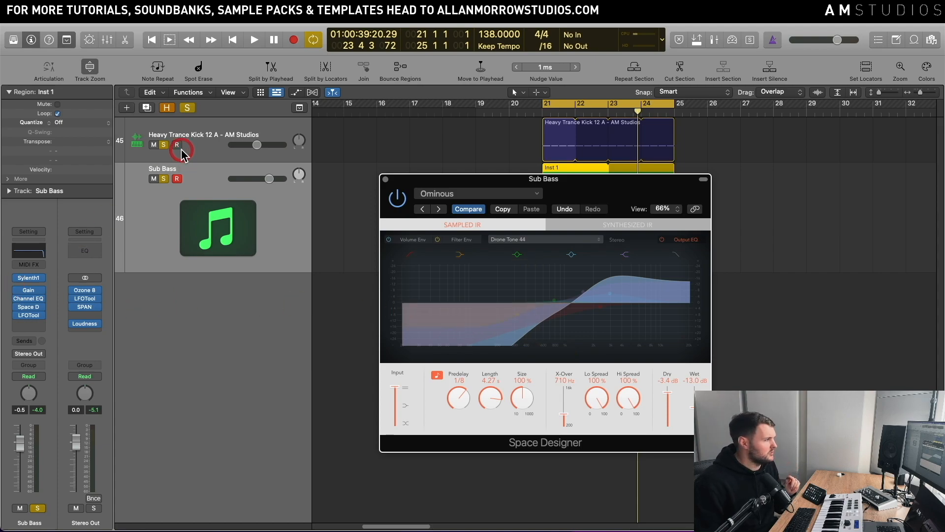
# - Unsolo the Heavy Trance Kick and play the sub bass alone, comparing it with Space Designer off and on
pyautogui.click(164, 145)
pyautogui.moveTo(634, 179); pyautogui.dragTo(666, 214)
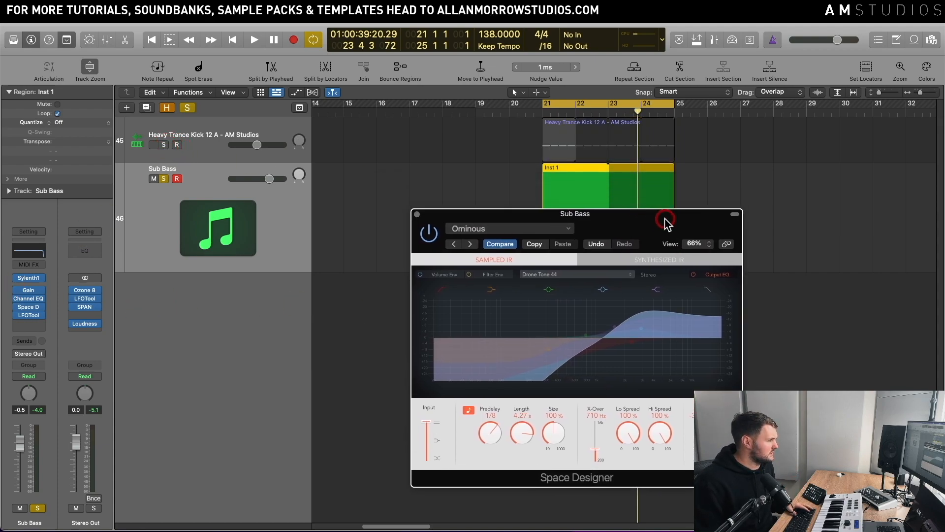
pyautogui.click(461, 289)
pyautogui.click(428, 233)
pyautogui.press('space')
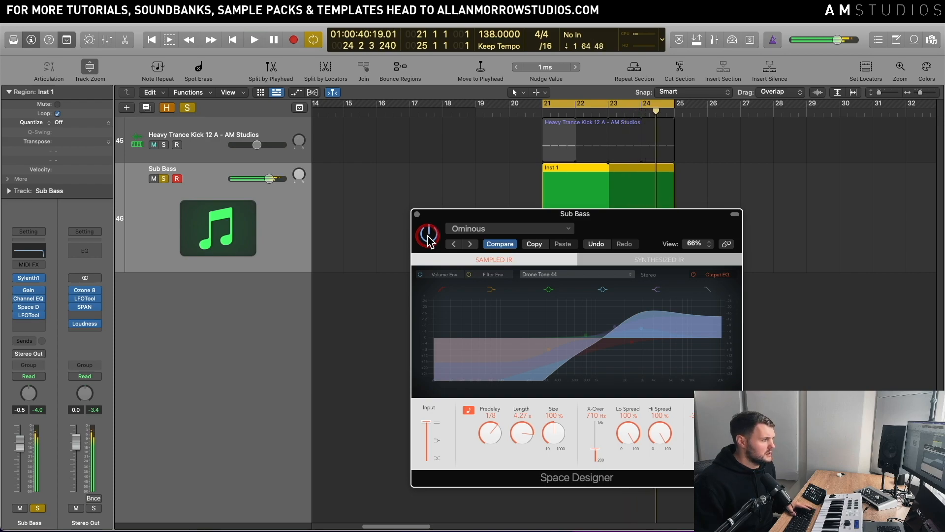
pyautogui.press('space')
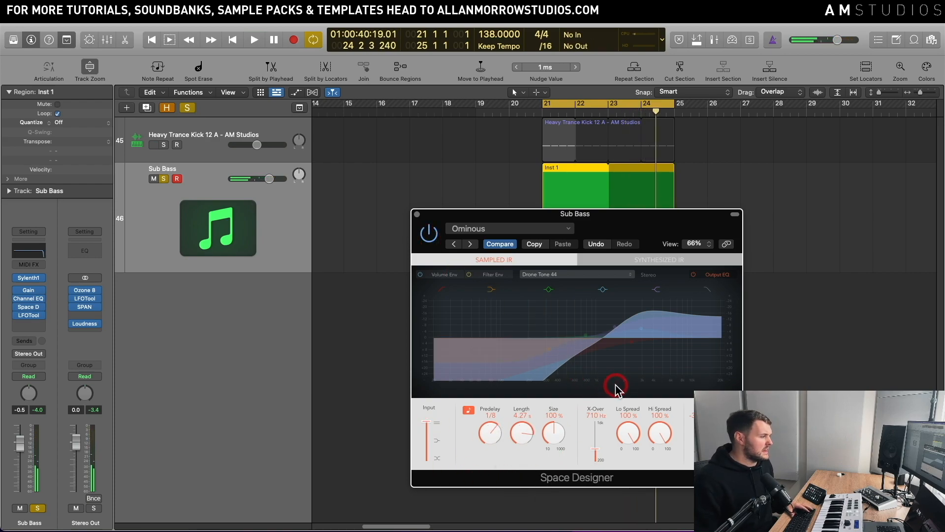
# - Open LFOTool on the Sub Bass track to examine its volume ducking curve, and close the plug-in windows
pyautogui.moveTo(616, 389); pyautogui.dragTo(611, 381)
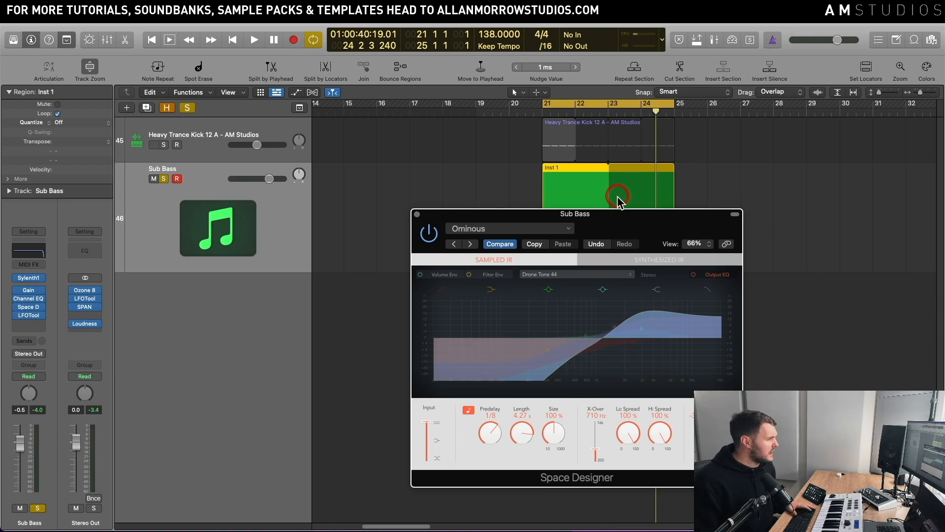
pyautogui.moveTo(613, 214); pyautogui.dragTo(668, 202)
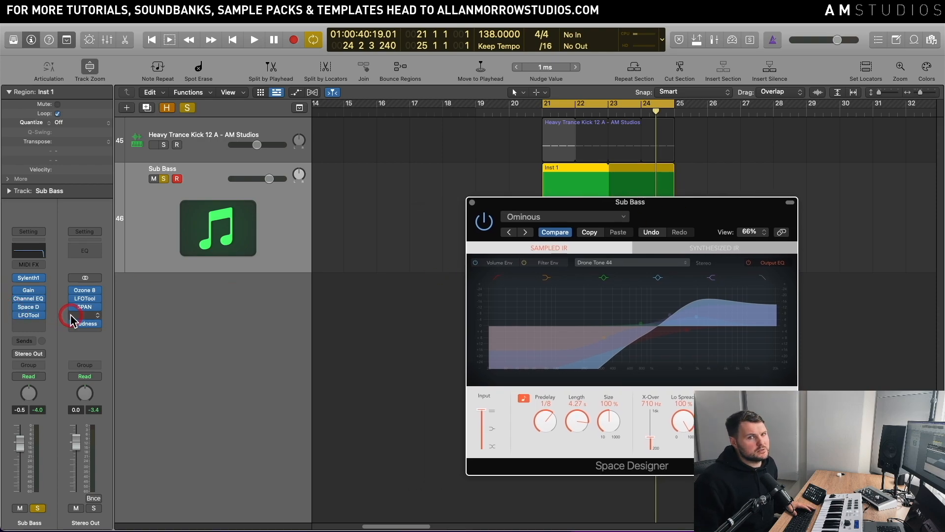
pyautogui.click(29, 315)
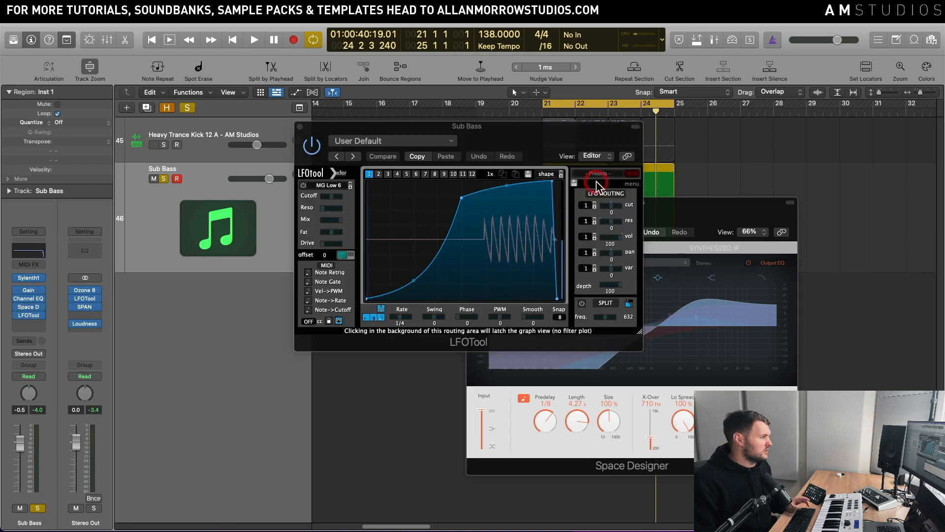
pyautogui.moveTo(559, 129); pyautogui.dragTo(712, 196)
pyautogui.click(421, 168)
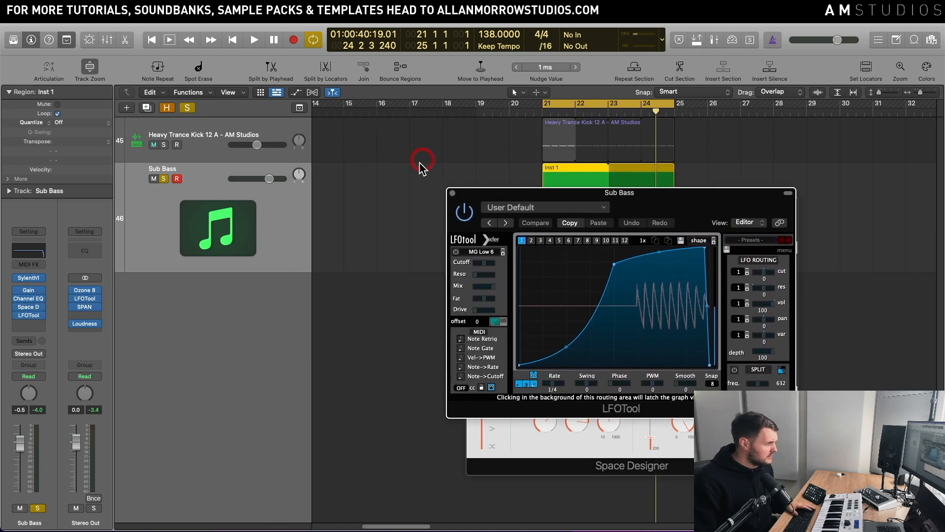
pyautogui.click(452, 193)
pyautogui.click(63, 294)
pyautogui.click(29, 310)
pyautogui.click(456, 316)
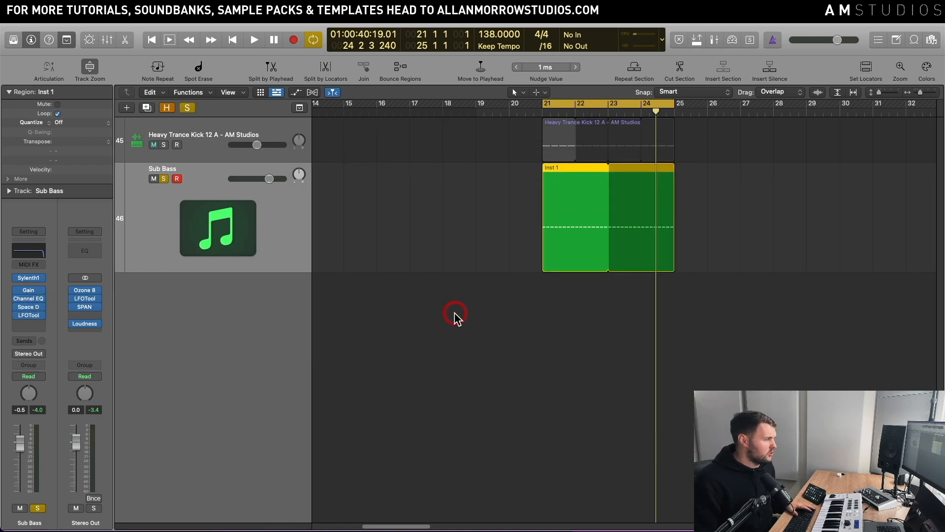
# - Play the Sub Bass track on its own with Space Designer and LFOTool active
pyautogui.click(285, 372)
pyautogui.press('space')
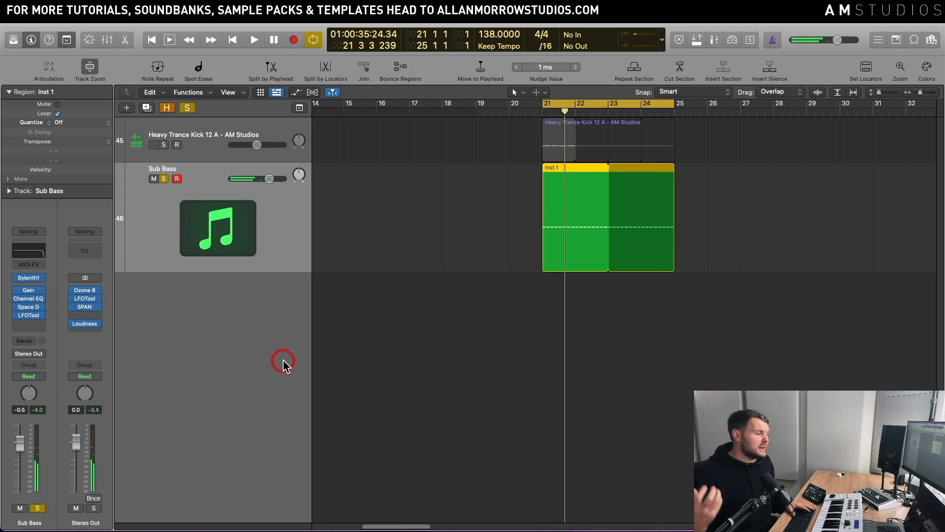
pyautogui.press('space')
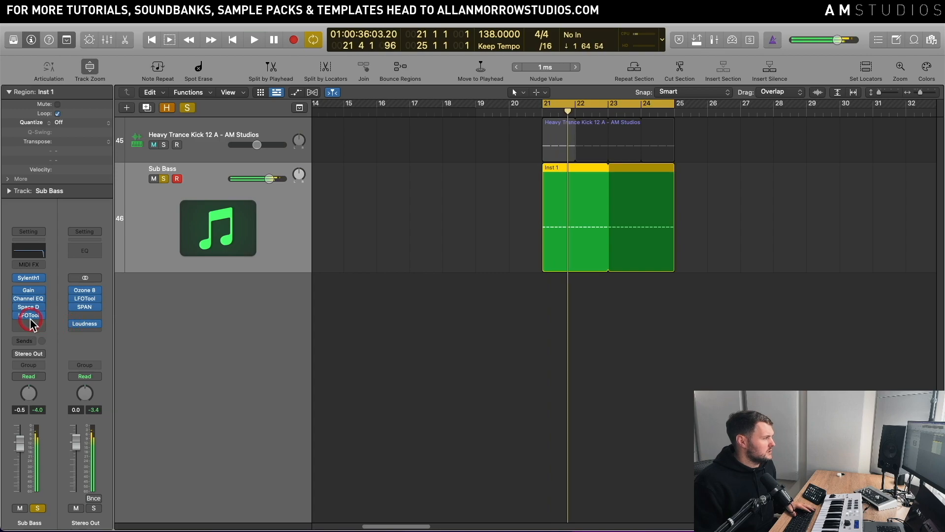
# - Move LFOTool down the Sub Bass insert chain, duplicate Space Designer above it, and bypass the original reverb
pyautogui.moveTo(32, 320); pyautogui.dragTo(31, 333)
pyautogui.click(28, 301)
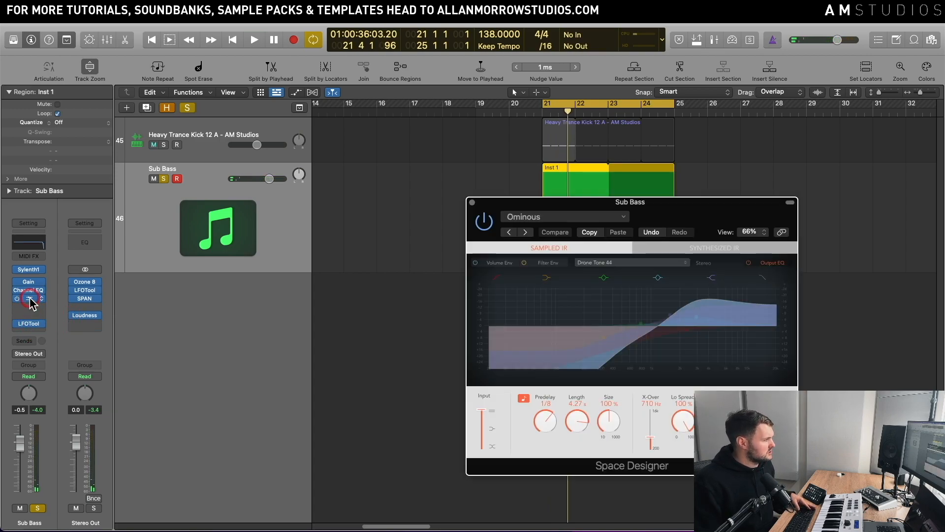
pyautogui.moveTo(28, 299); pyautogui.dragTo(30, 310)
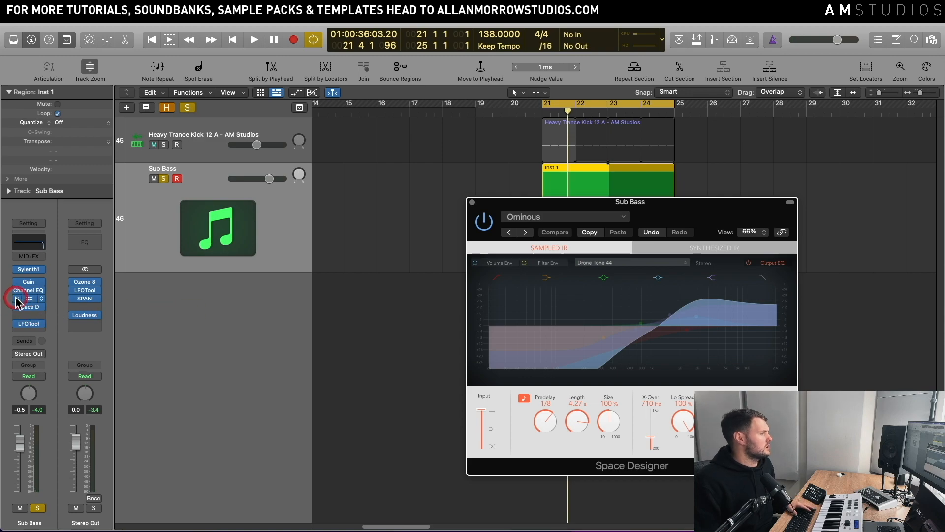
pyautogui.click(28, 307)
pyautogui.click(672, 213)
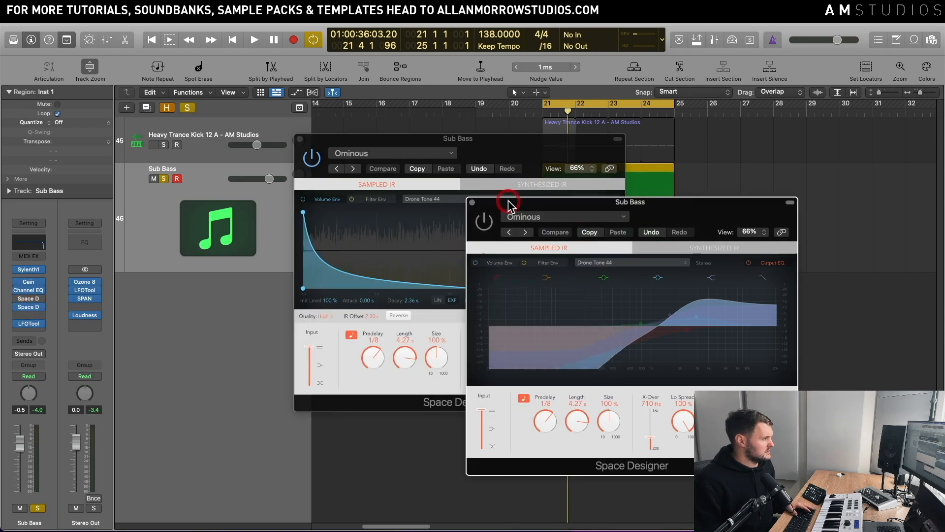
pyautogui.click(470, 203)
pyautogui.moveTo(487, 154); pyautogui.dragTo(624, 179)
pyautogui.click(400, 185)
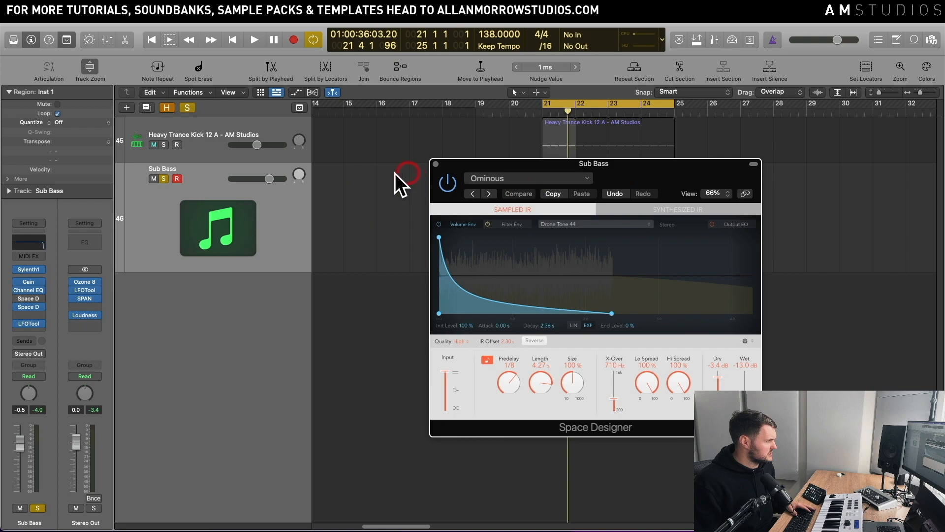
# - During playback, load the Outlying Shelter preset in the duplicated Space Designer and inspect the low cut in its output EQ
pyautogui.click(510, 195)
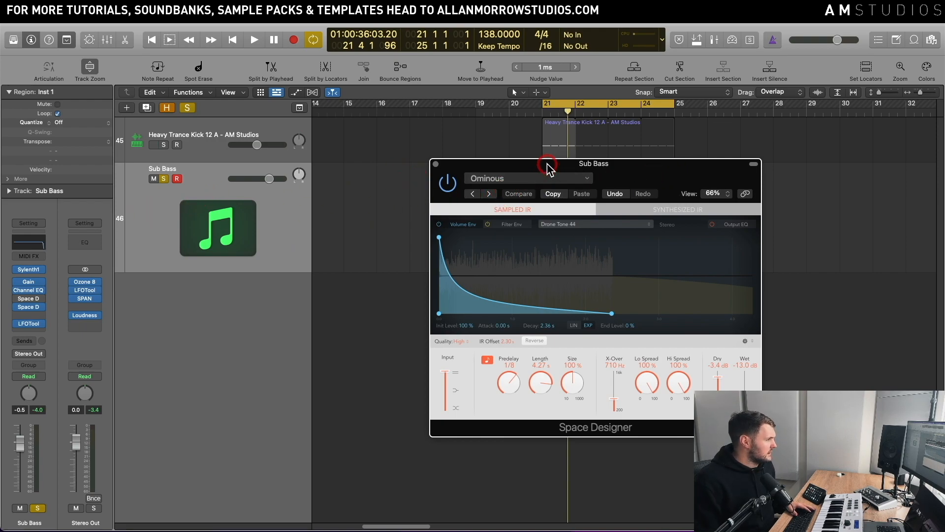
pyautogui.moveTo(505, 196); pyautogui.dragTo(516, 225)
pyautogui.press('space')
pyautogui.click(507, 227)
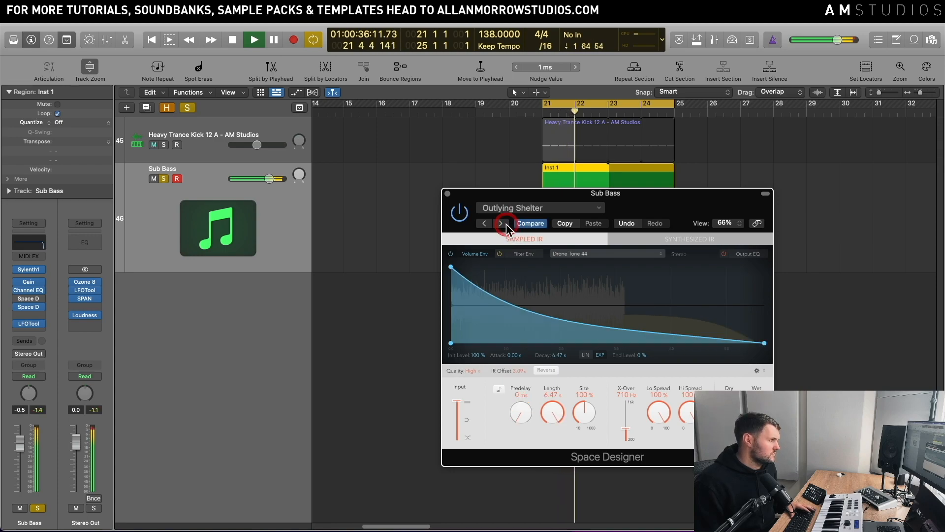
pyautogui.click(747, 254)
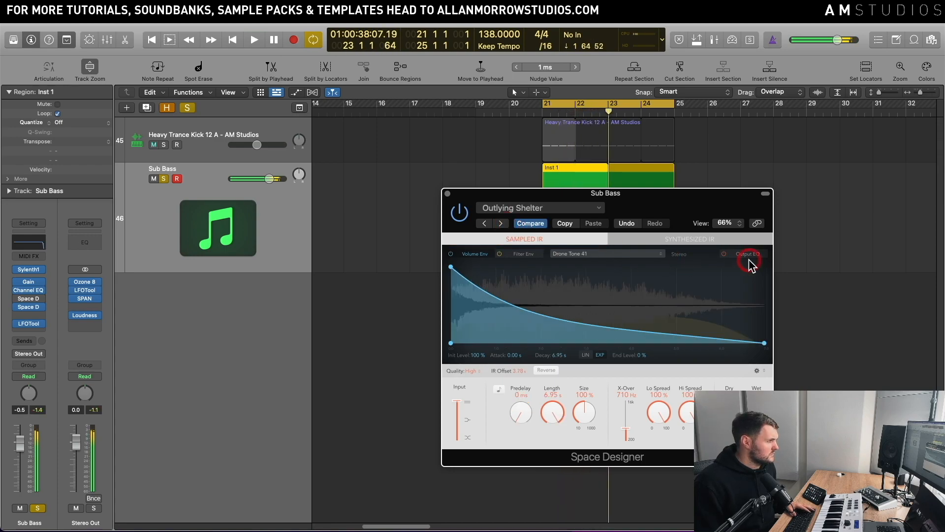
pyautogui.click(473, 270)
pyautogui.moveTo(474, 271); pyautogui.dragTo(618, 347)
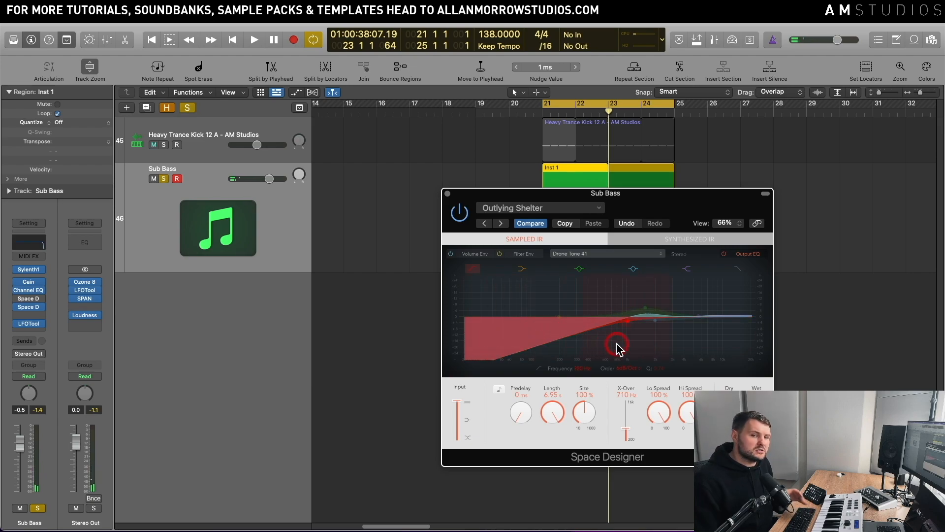
# - Load the Pearl preset in the duplicated Space Designer while the sub bass plays
pyautogui.moveTo(548, 193); pyautogui.dragTo(551, 194)
pyautogui.press('space')
pyautogui.click(502, 218)
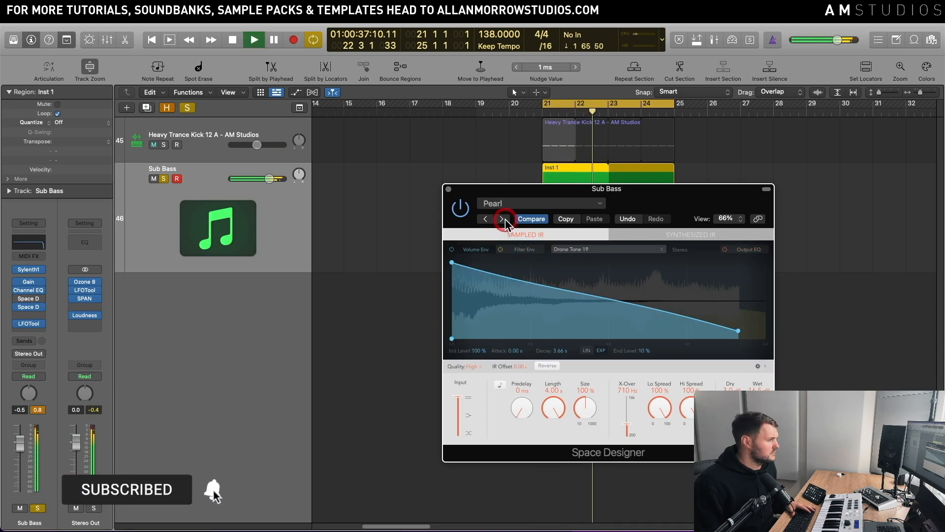
pyautogui.press('space')
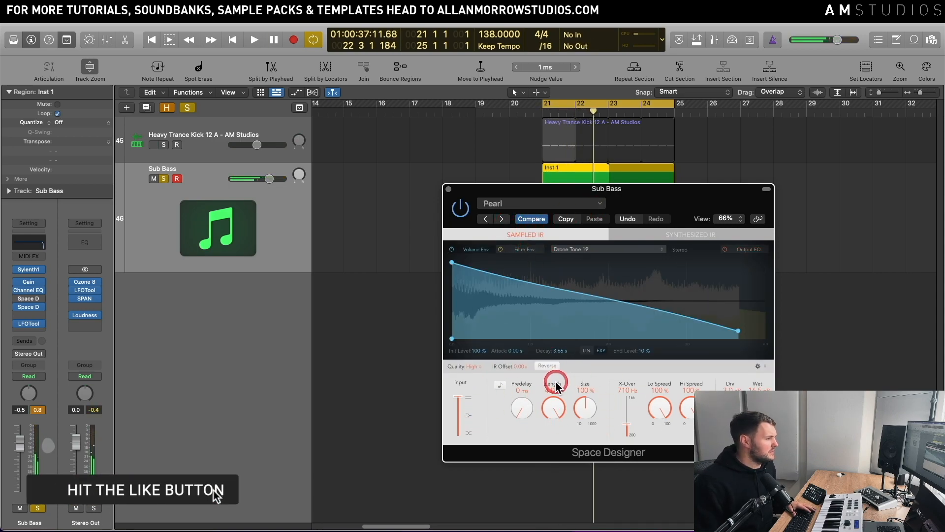
# - Shorten the Pearl reverb's length to 104 ms and sync its predelay to the tempo at 1/16
pyautogui.moveTo(556, 387); pyautogui.dragTo(528, 417)
pyautogui.press('space')
pyautogui.click(499, 385)
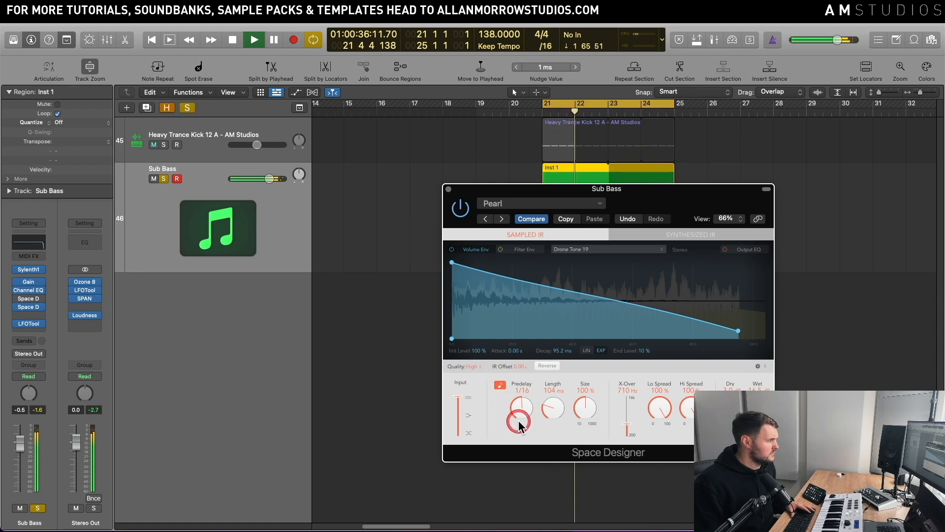
# - Unmute and solo the Heavy Trance Kick track, and play it together with the sub bass
pyautogui.press('space')
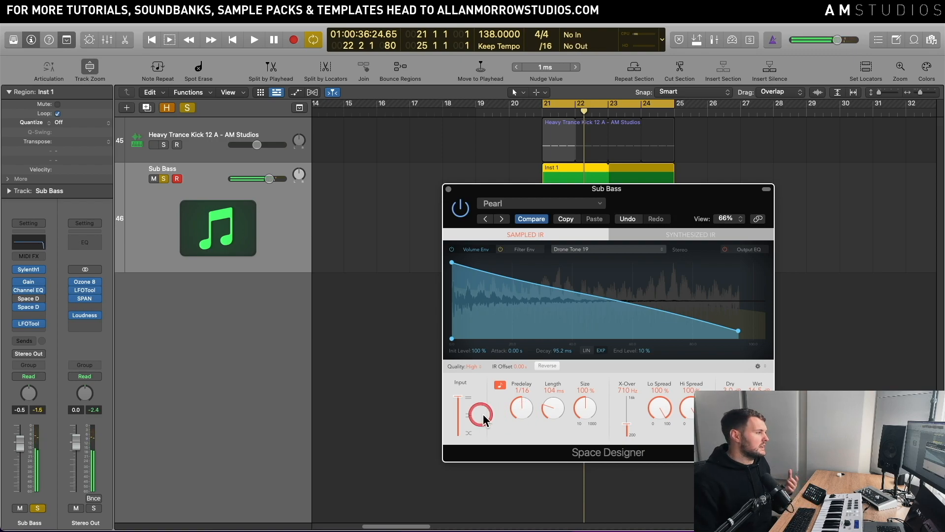
pyautogui.click(206, 165)
pyautogui.click(163, 144)
pyautogui.click(662, 313)
pyautogui.press('space')
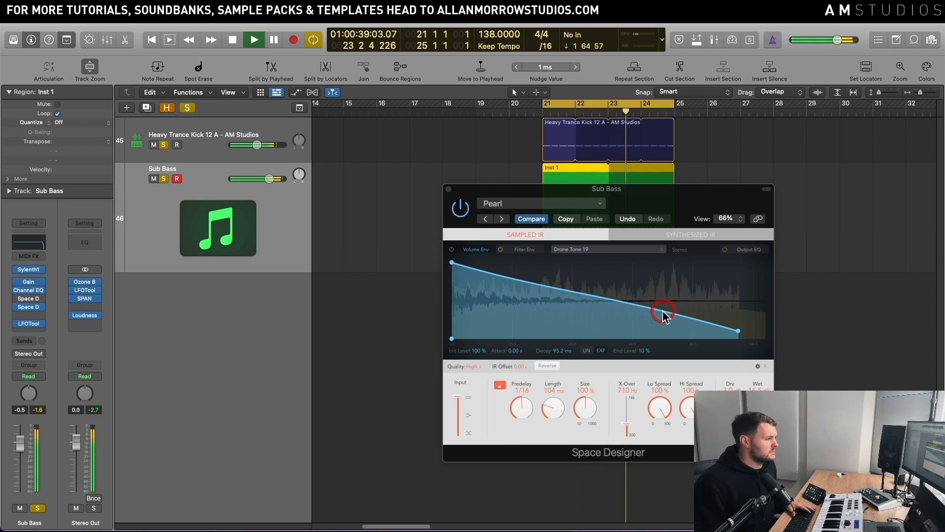
pyautogui.press('space')
# - Enable the low cut in the Pearl reverb's output EQ, raise its frequency and adjust the high shelf, playing the result
pyautogui.click(742, 250)
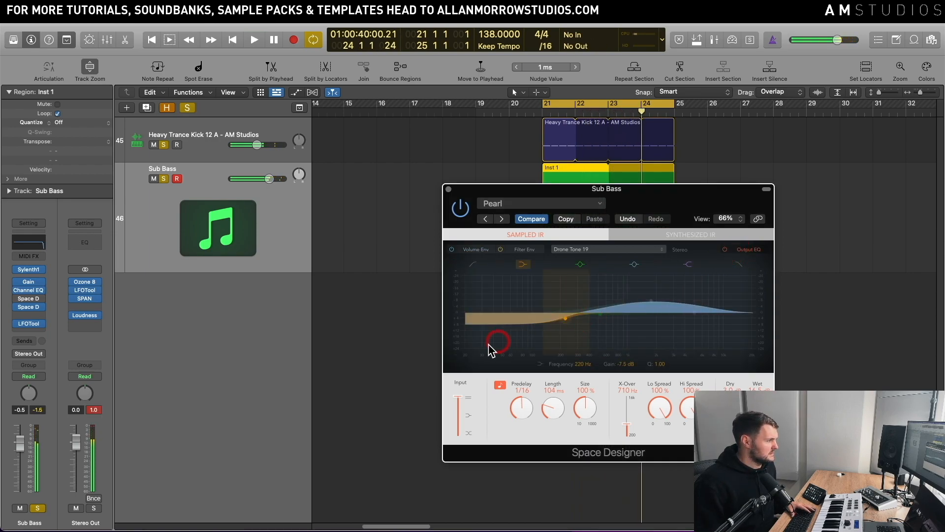
pyautogui.click(474, 264)
pyautogui.moveTo(482, 337); pyautogui.dragTo(634, 343)
pyautogui.click(691, 266)
pyautogui.moveTo(695, 290); pyautogui.dragTo(676, 277)
pyautogui.press('space')
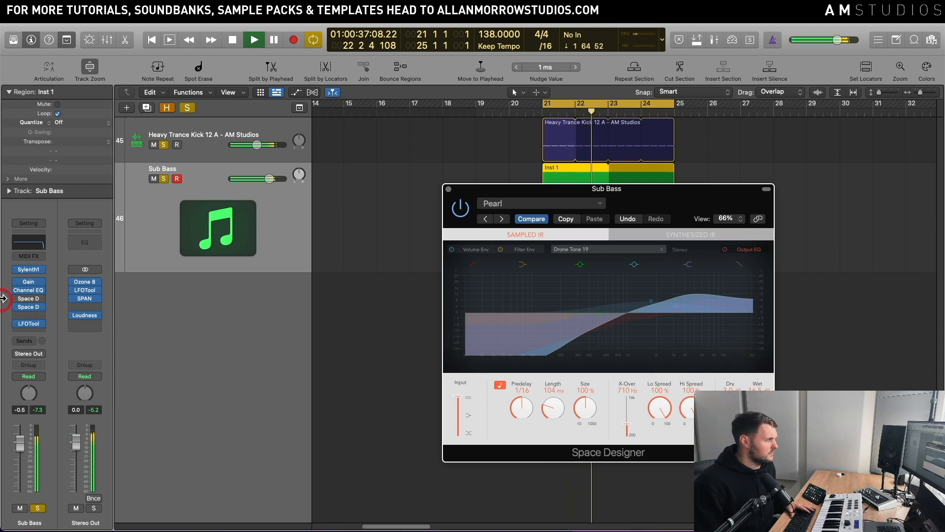
# - Compare the sub bass with Space Designer bypassed and set the reverb's dry level to -1.4 dB
pyautogui.click(17, 307)
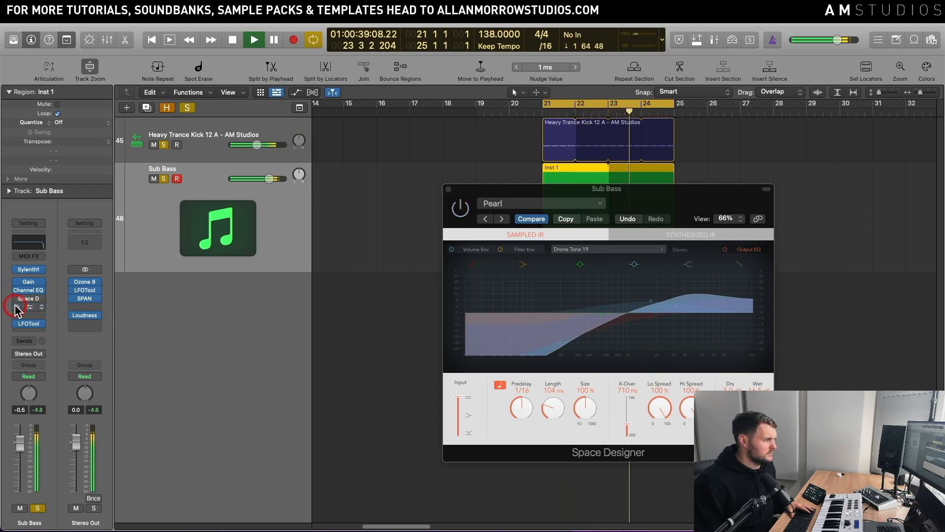
pyautogui.click(608, 421)
pyautogui.moveTo(730, 409); pyautogui.dragTo(730, 403)
pyautogui.press('space')
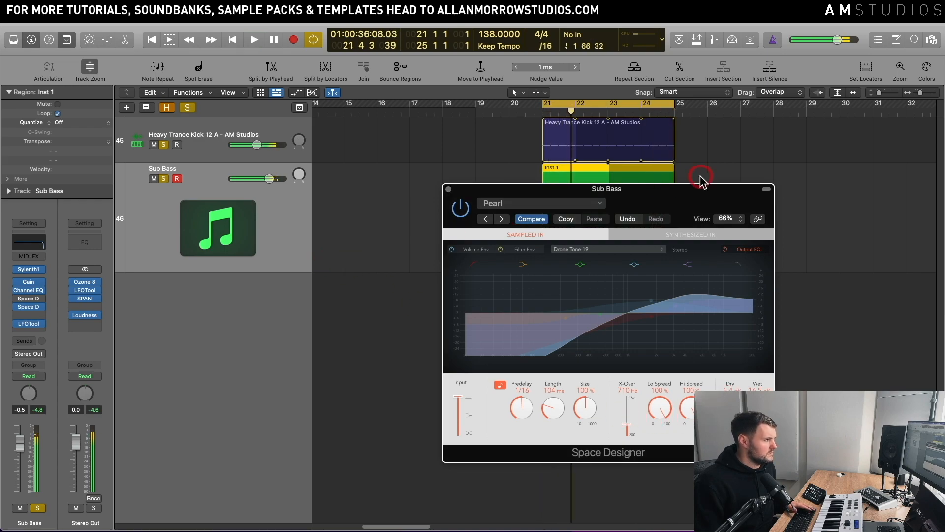
pyautogui.moveTo(673, 190); pyautogui.dragTo(710, 191)
pyautogui.click(274, 209)
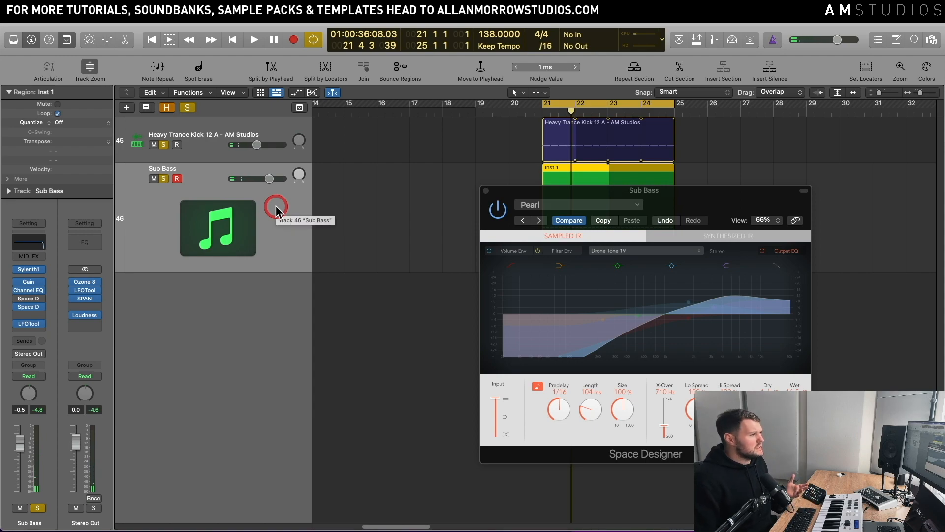
pyautogui.click(447, 200)
pyautogui.click(31, 307)
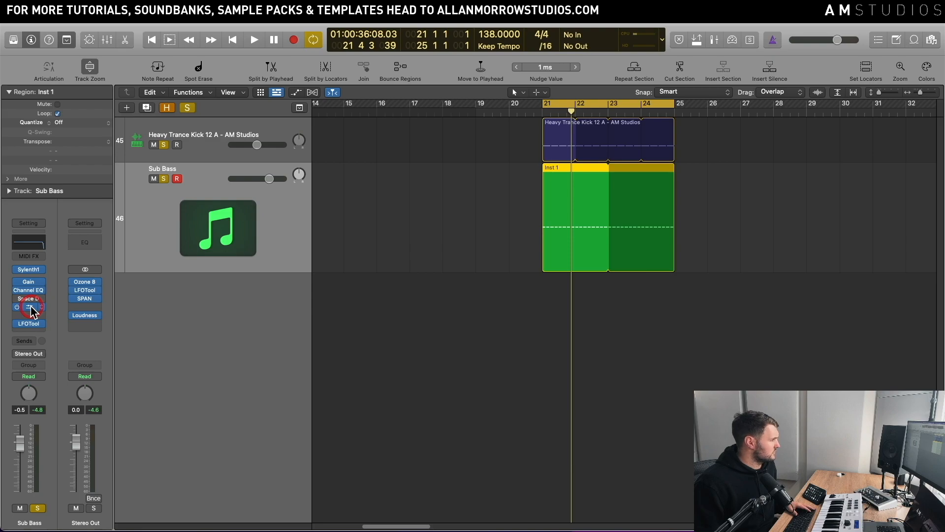
pyautogui.click(30, 307)
pyautogui.click(747, 167)
pyautogui.moveTo(684, 190); pyautogui.dragTo(740, 173)
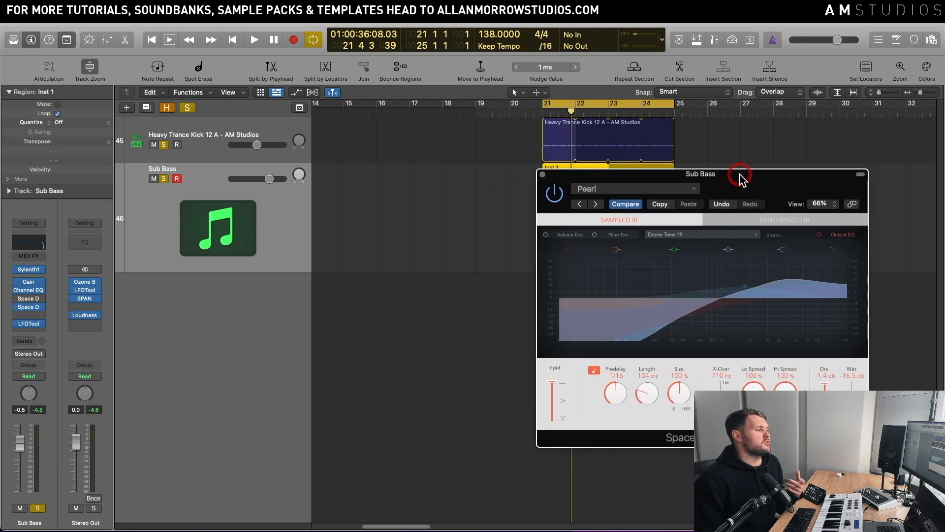
pyautogui.moveTo(740, 177); pyautogui.dragTo(730, 177)
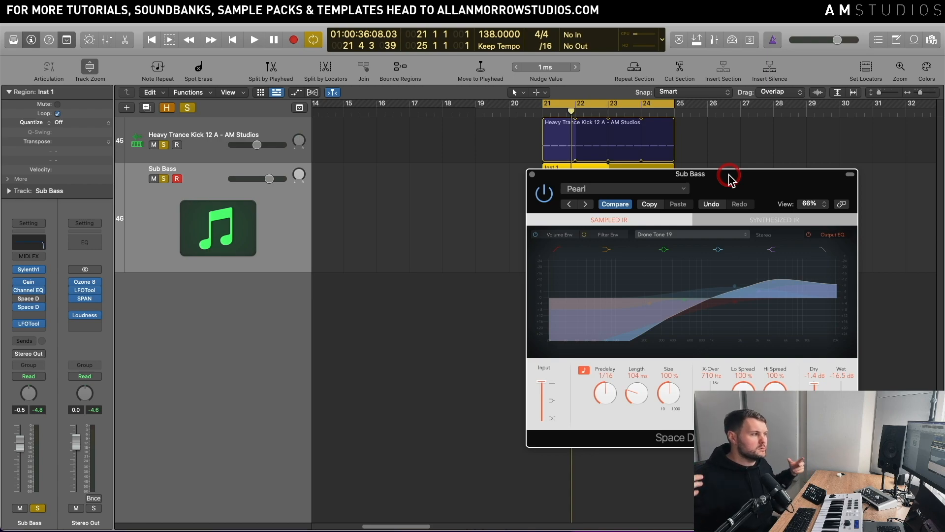
pyautogui.moveTo(727, 187); pyautogui.dragTo(736, 170)
# - Audition the Perilous Buzz preset in Space Designer against the kick, and load and play Pliant Tone instead
pyautogui.press('space')
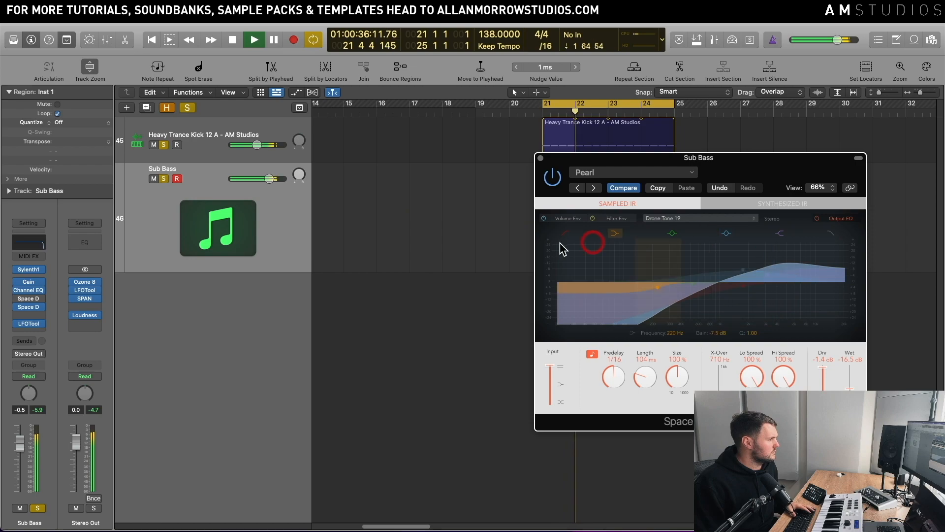
pyautogui.press('space')
pyautogui.click(594, 188)
pyautogui.press('space')
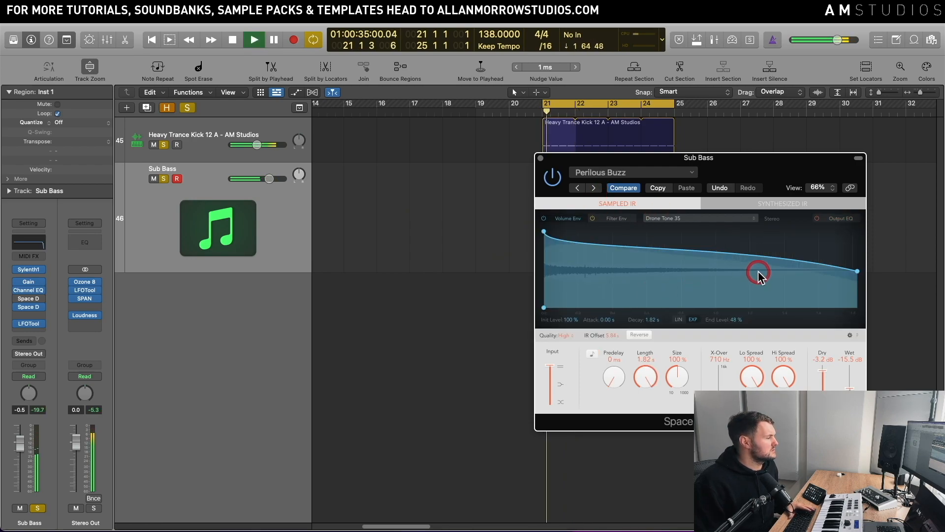
pyautogui.press('space')
pyautogui.click(593, 188)
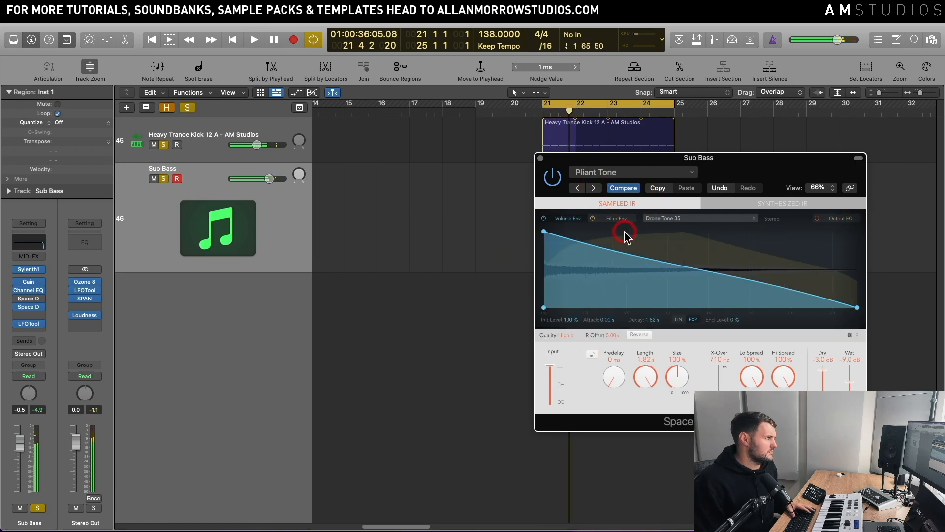
pyautogui.press('space')
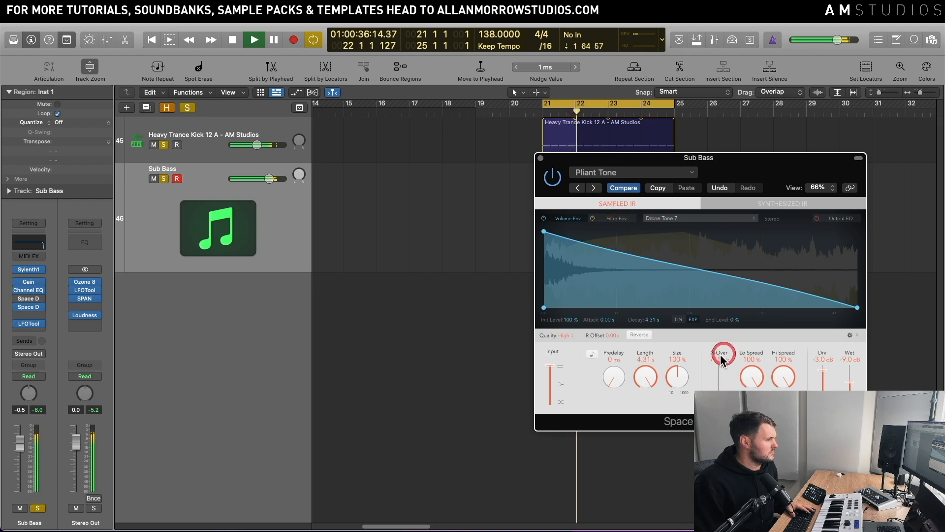
# - Shorten the Pliant Tone reverb's length to 211 ms and sync its predelay to the tempo at 1/8
pyautogui.moveTo(655, 379); pyautogui.dragTo(639, 446)
pyautogui.moveTo(613, 377); pyautogui.dragTo(627, 344)
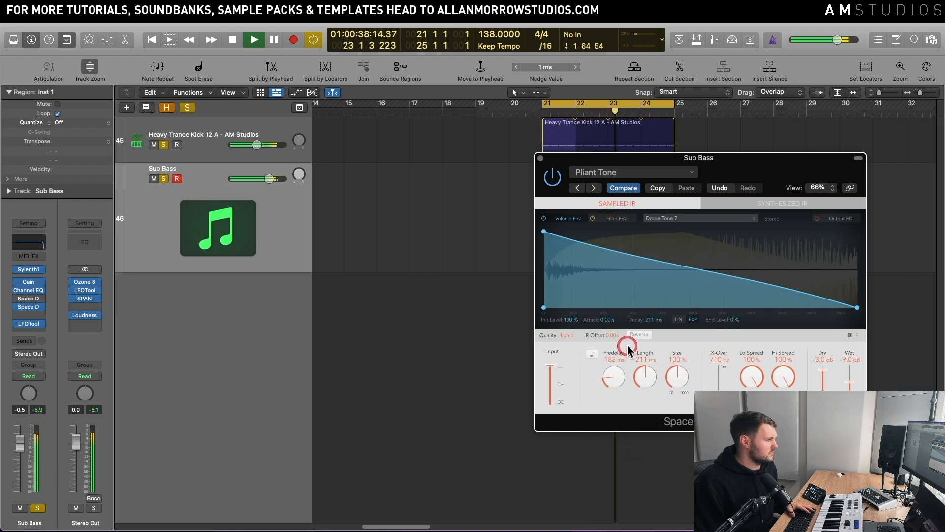
pyautogui.click(595, 354)
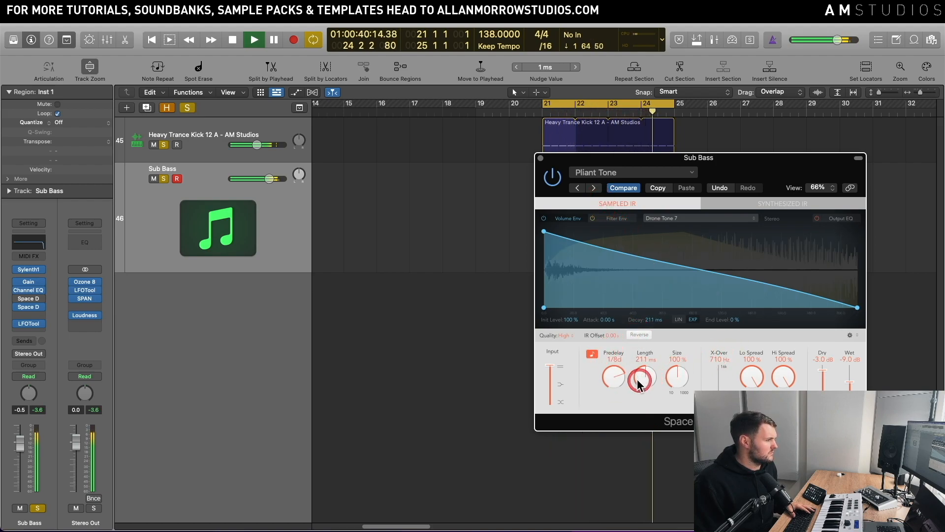
pyautogui.moveTo(622, 380); pyautogui.dragTo(617, 388)
pyautogui.press('space')
pyautogui.press('space')
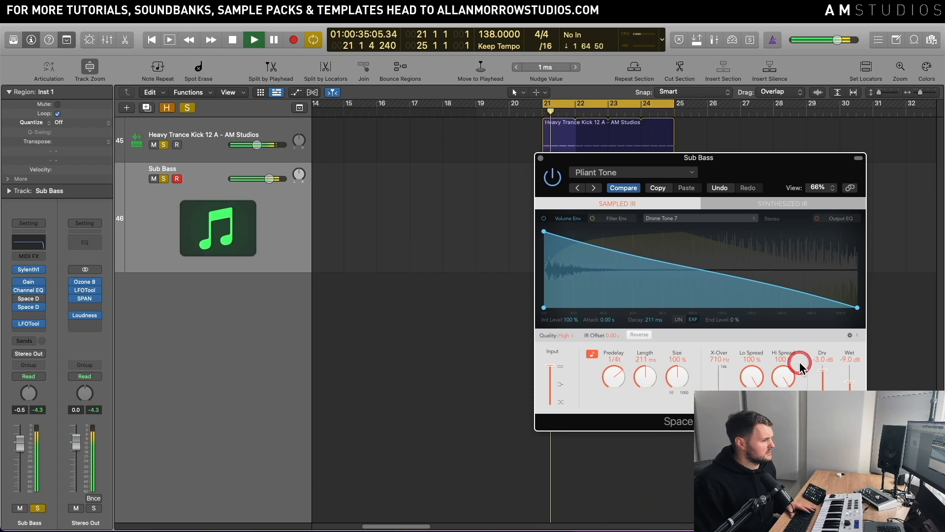
pyautogui.moveTo(616, 377)
pyautogui.mouseDown()
pyautogui.moveTo(613, 385)
pyautogui.moveTo(626, 389)
pyautogui.mouseUp()
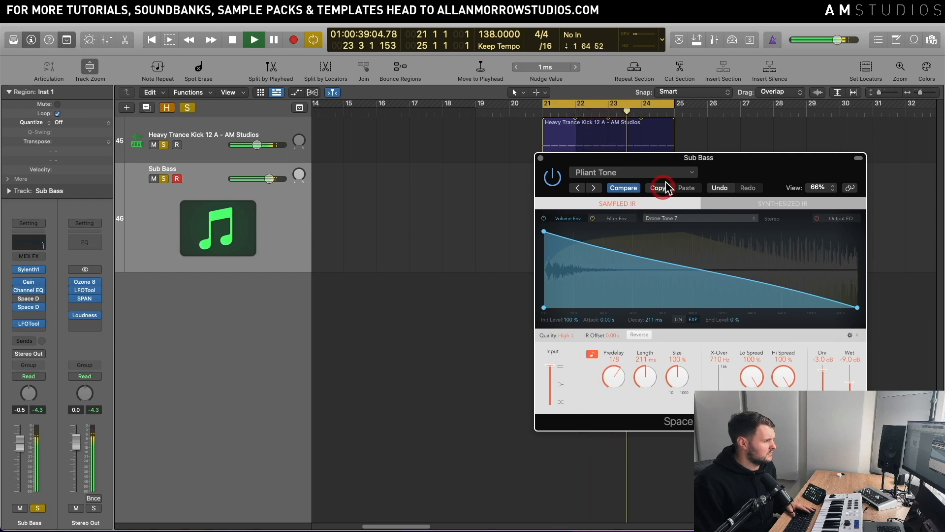
# - Enable and shape the high cut and low cut in the Pliant Tone reverb's output EQ, and adjust the wet level
pyautogui.moveTo(679, 164); pyautogui.dragTo(635, 153)
pyautogui.click(795, 208)
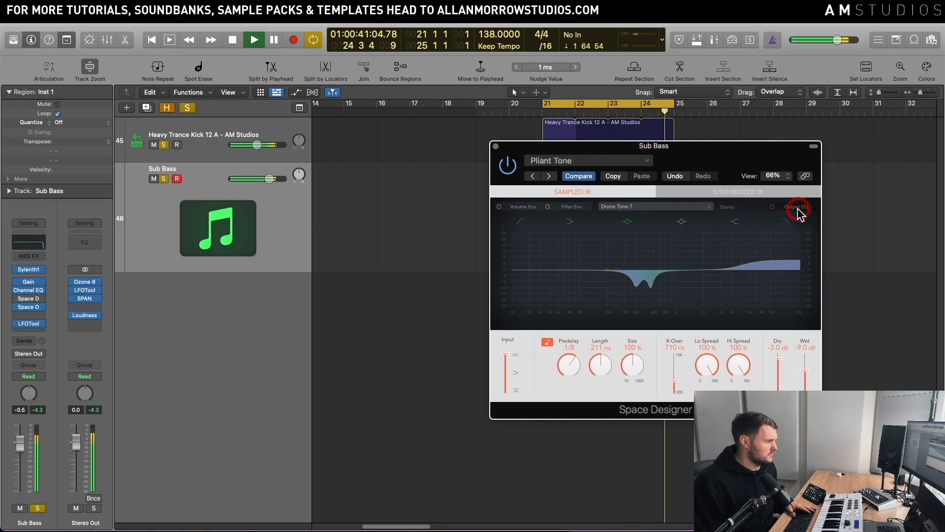
pyautogui.click(786, 224)
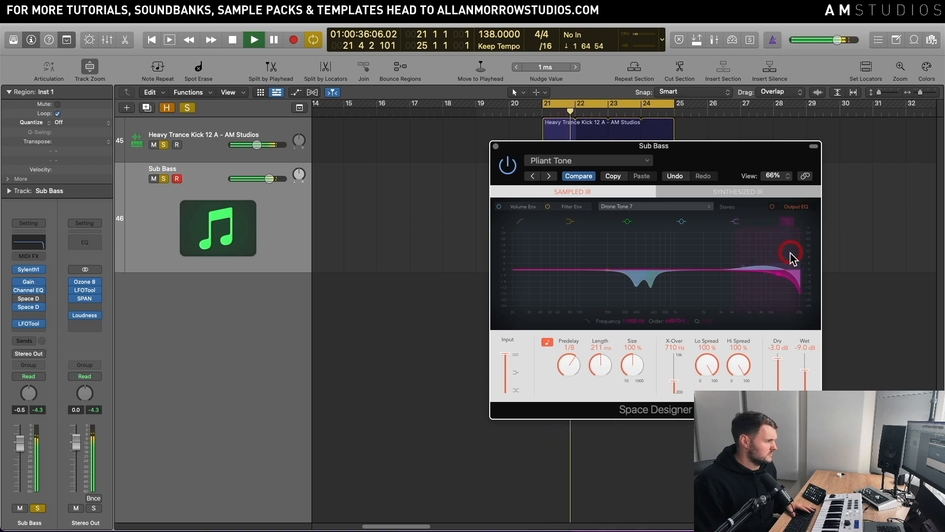
pyautogui.moveTo(791, 257); pyautogui.dragTo(751, 295)
pyautogui.click(511, 235)
pyautogui.moveTo(521, 270); pyautogui.dragTo(624, 293)
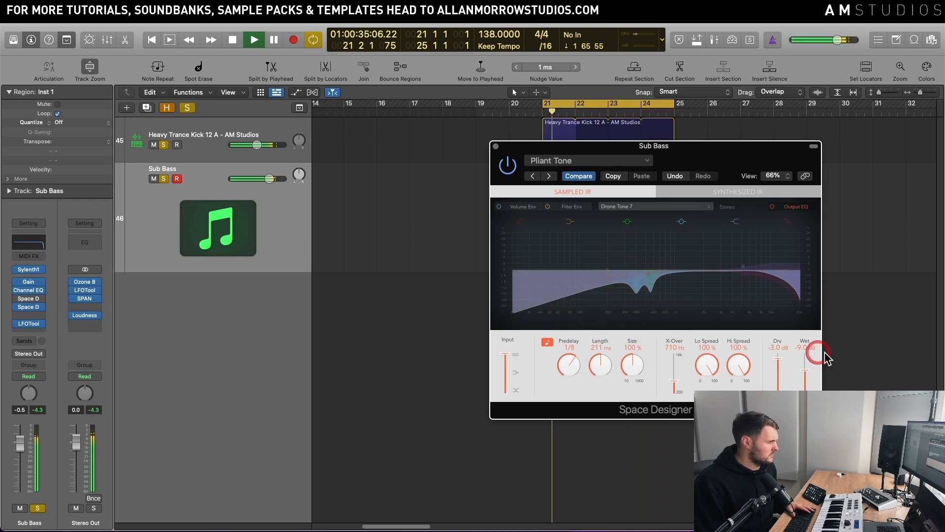
pyautogui.moveTo(817, 349); pyautogui.dragTo(807, 367)
pyautogui.press('space')
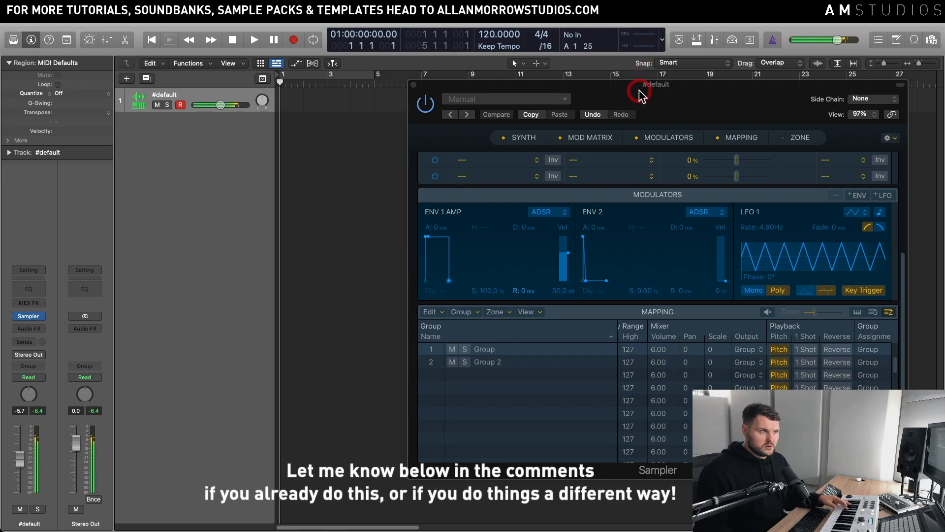
# - Create a four-bar MIDI region from bar 1 on the #default Sampler track and open it in the Piano Roll
pyautogui.moveTo(640, 89); pyautogui.dragTo(666, 125)
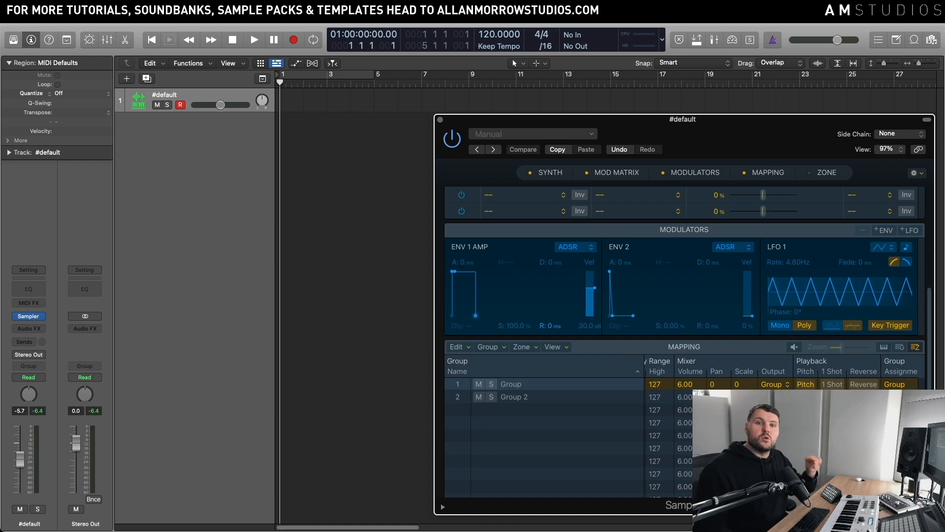
pyautogui.rightClick(285, 100)
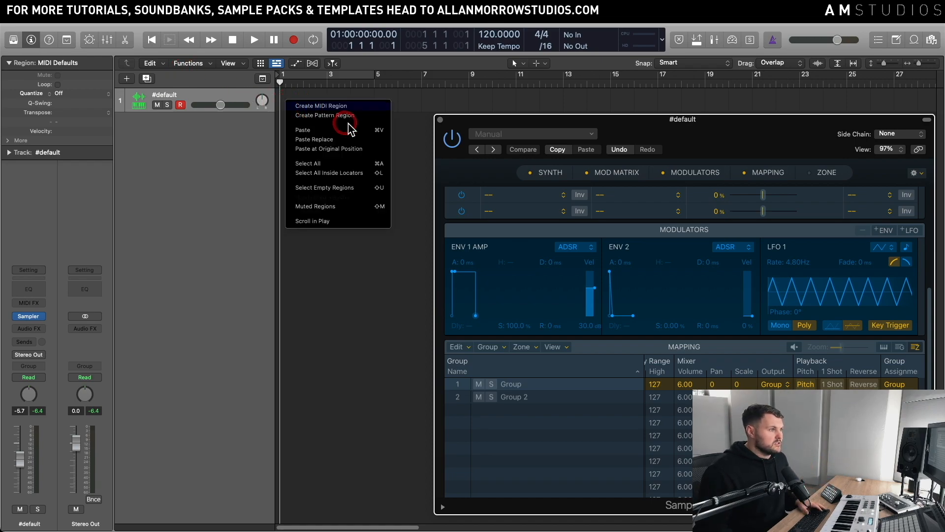
pyautogui.click(330, 106)
pyautogui.moveTo(297, 116); pyautogui.dragTo(381, 112)
pyautogui.click(342, 96)
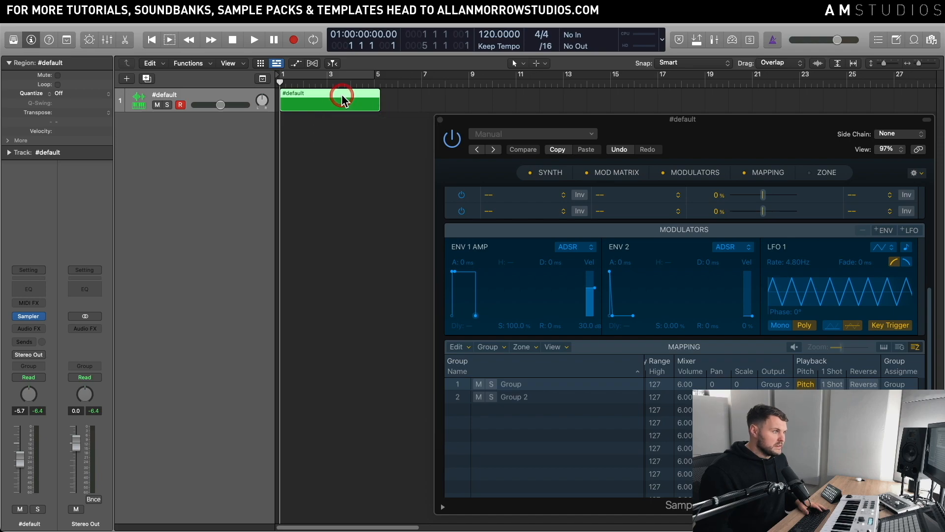
pyautogui.doubleClick(342, 96)
# - Draw a C3 note about 1.2 bars long at the region's start, lower it to A#2 and play it
pyautogui.keyDown('super'); pyautogui.click(262, 427); pyautogui.keyUp('super')
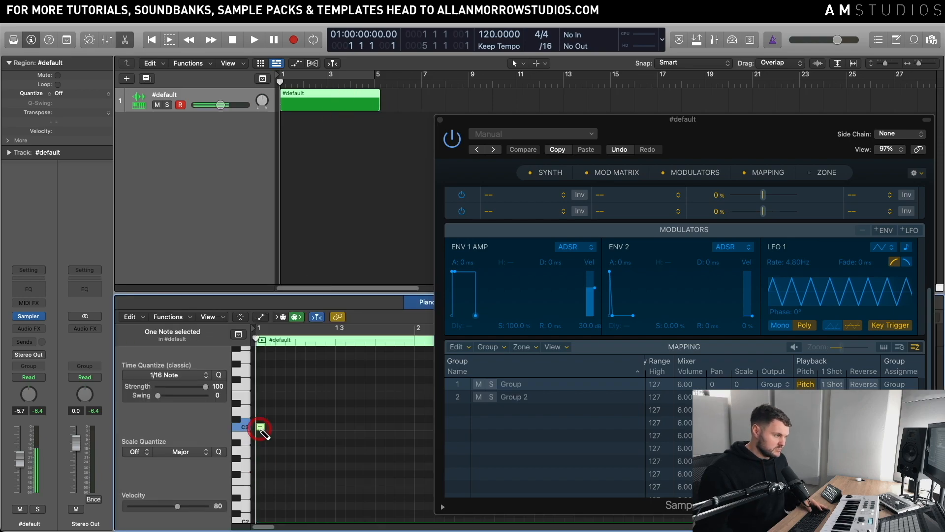
pyautogui.moveTo(262, 427); pyautogui.dragTo(446, 432)
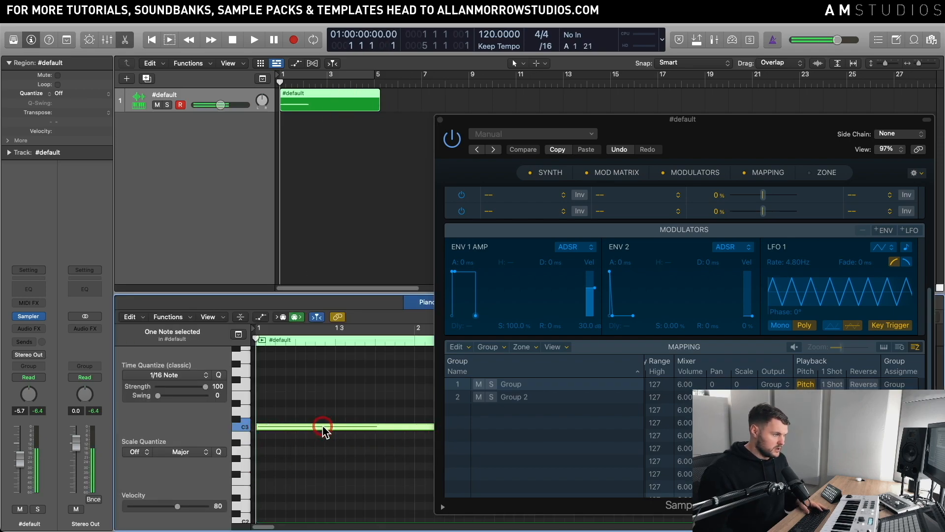
pyautogui.moveTo(323, 428); pyautogui.dragTo(323, 449)
pyautogui.press('space')
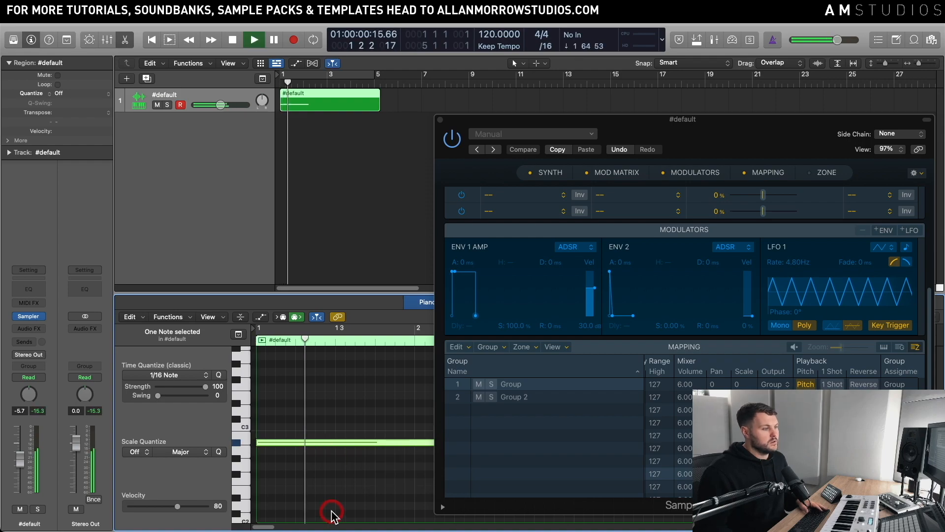
pyautogui.moveTo(538, 130); pyautogui.dragTo(661, 139)
pyautogui.press('space')
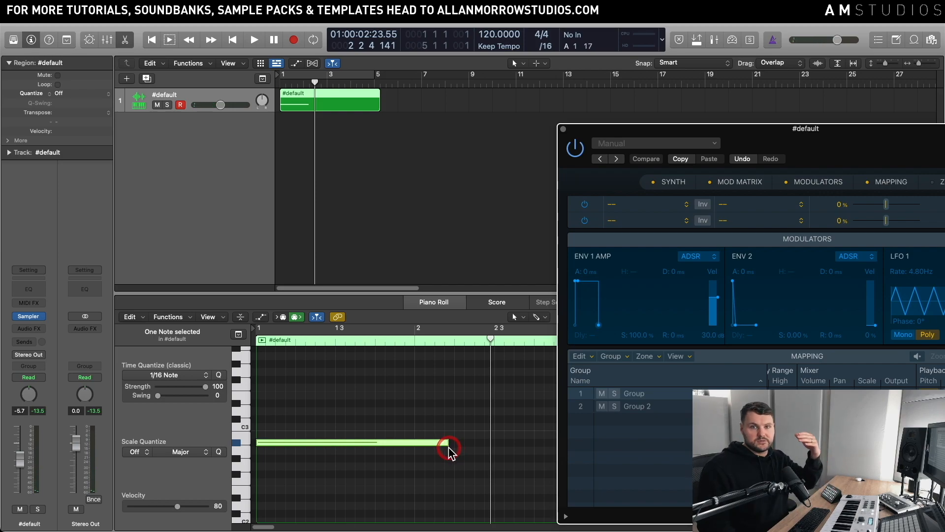
pyautogui.moveTo(752, 140); pyautogui.dragTo(630, 108)
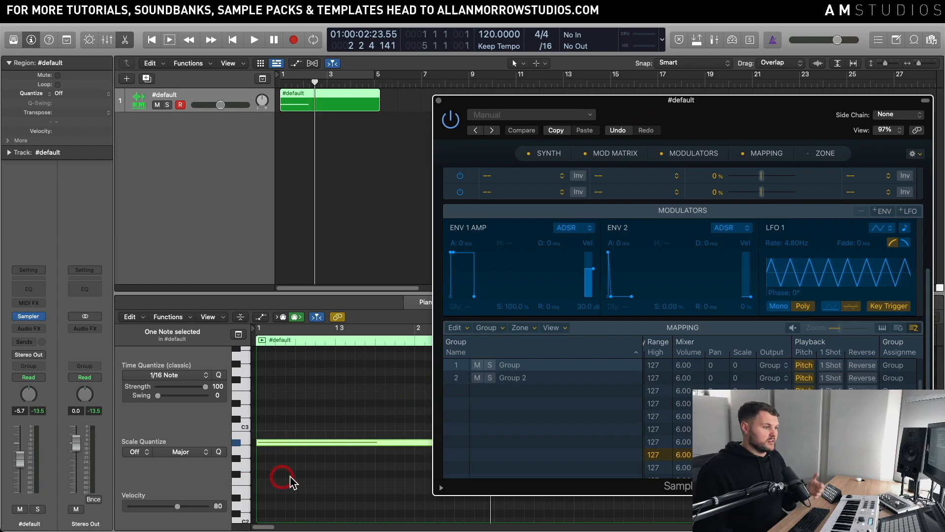
# - Lower the long note to G#2 and play the region
pyautogui.scroll(-1, 315, 475)
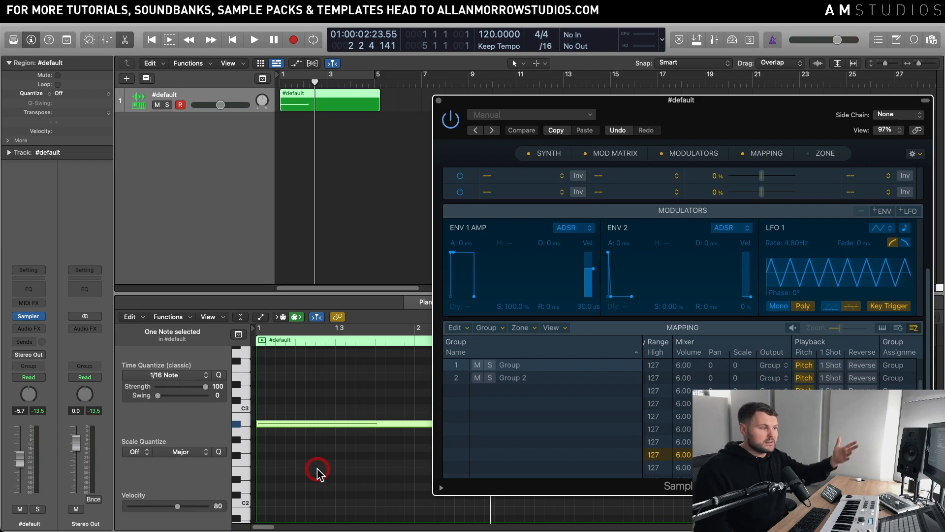
pyautogui.scroll(-1, 318, 470)
pyautogui.moveTo(323, 412); pyautogui.dragTo(322, 430)
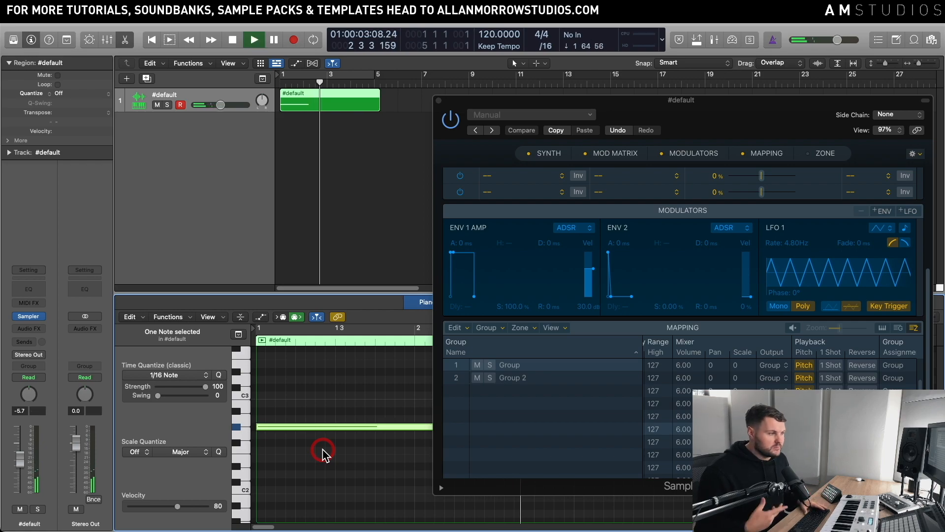
pyautogui.press('space')
# - Turn on cycle playback from bar 1 to bar 5 and lower the long note to F2
pyautogui.click(322, 79)
pyautogui.press('space')
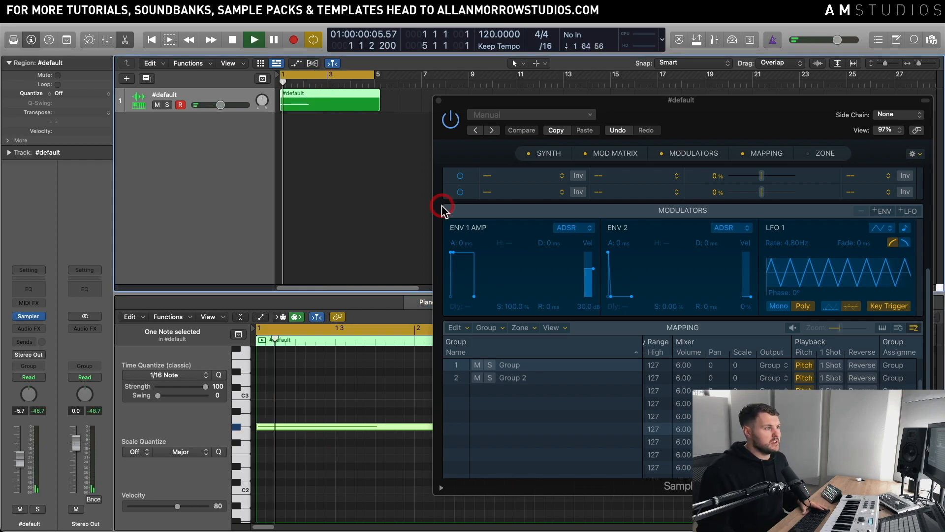
pyautogui.press('space')
pyautogui.moveTo(323, 427); pyautogui.dragTo(324, 451)
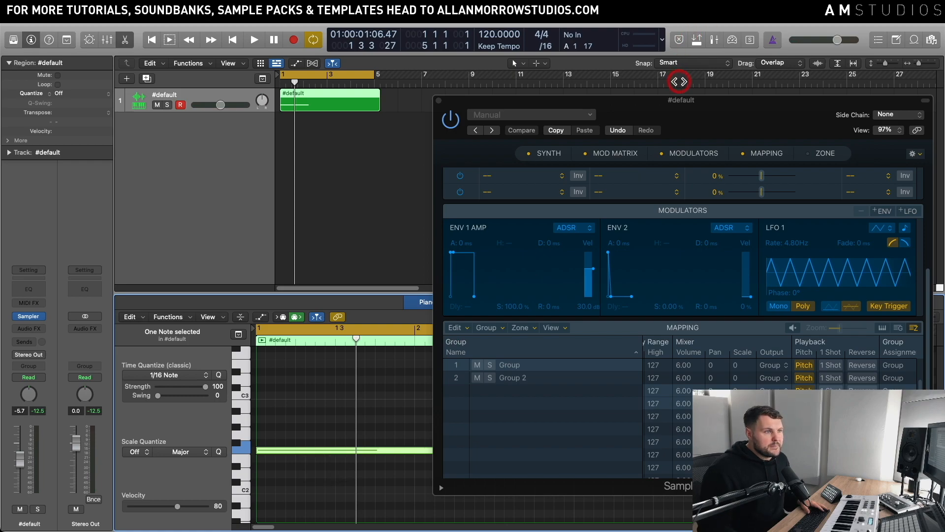
pyautogui.moveTo(681, 104); pyautogui.dragTo(712, 56)
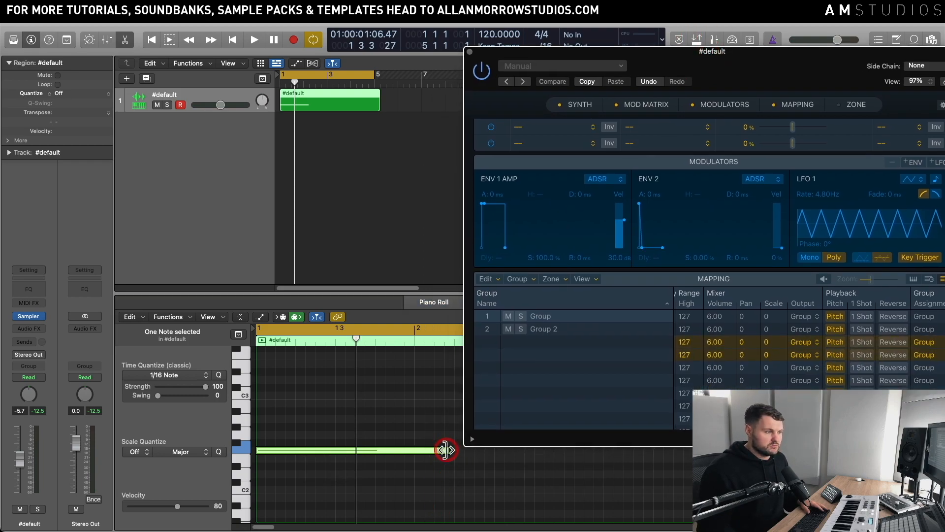
# - Shorten the F2 note to just under half a bar and set Sampler's ENV 1 AMP release to 871 ms
pyautogui.moveTo(444, 449); pyautogui.dragTo(328, 479)
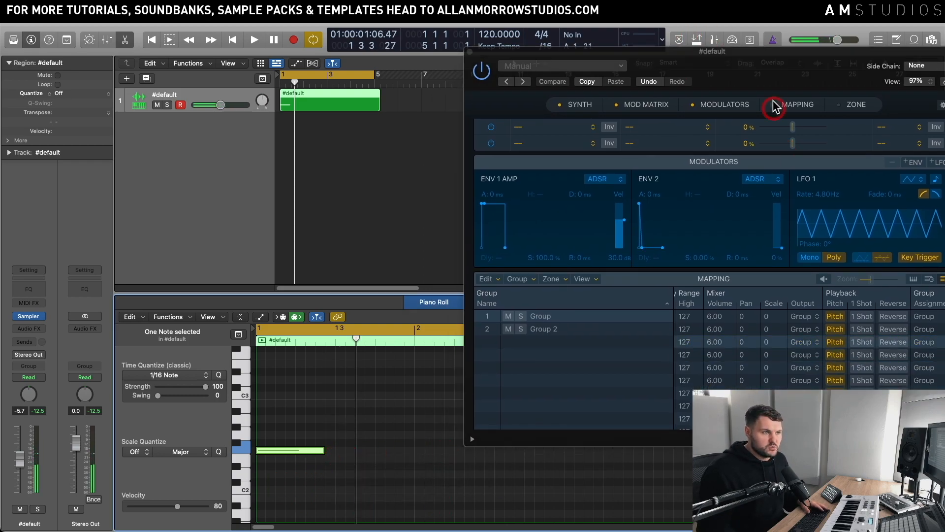
pyautogui.moveTo(763, 62); pyautogui.dragTo(644, 118)
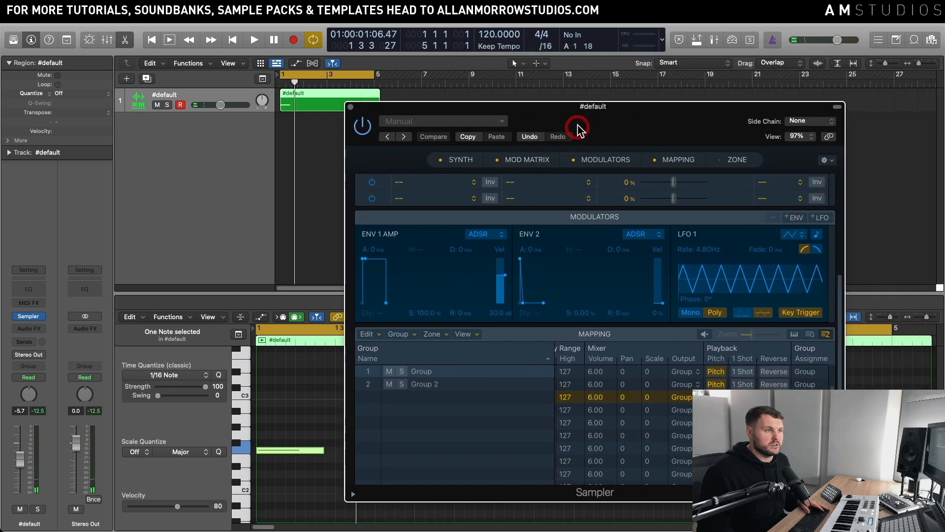
pyautogui.moveTo(576, 124); pyautogui.dragTo(634, 111)
pyautogui.moveTo(523, 300); pyautogui.dragTo(523, 297)
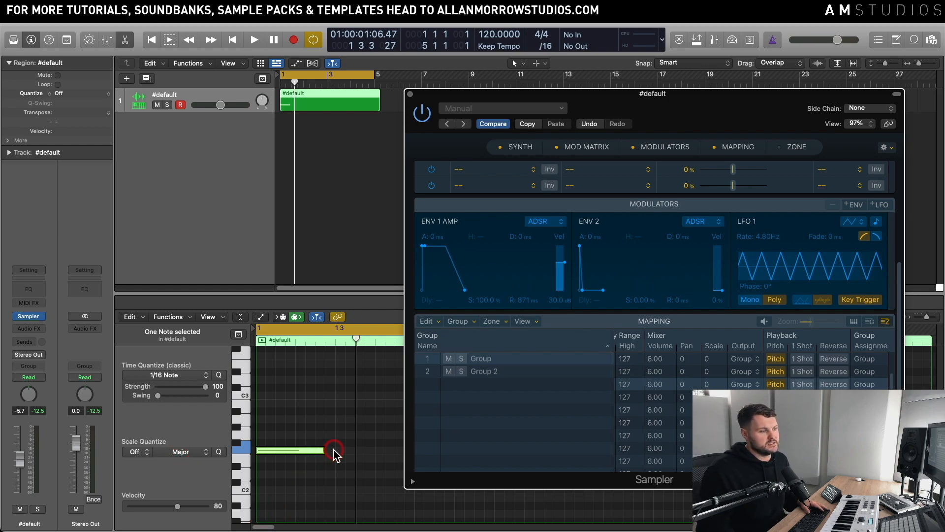
# - Shorten the F2 note further to one beat plus a sixteenth and close the Sampler window
pyautogui.moveTo(323, 450); pyautogui.dragTo(304, 452)
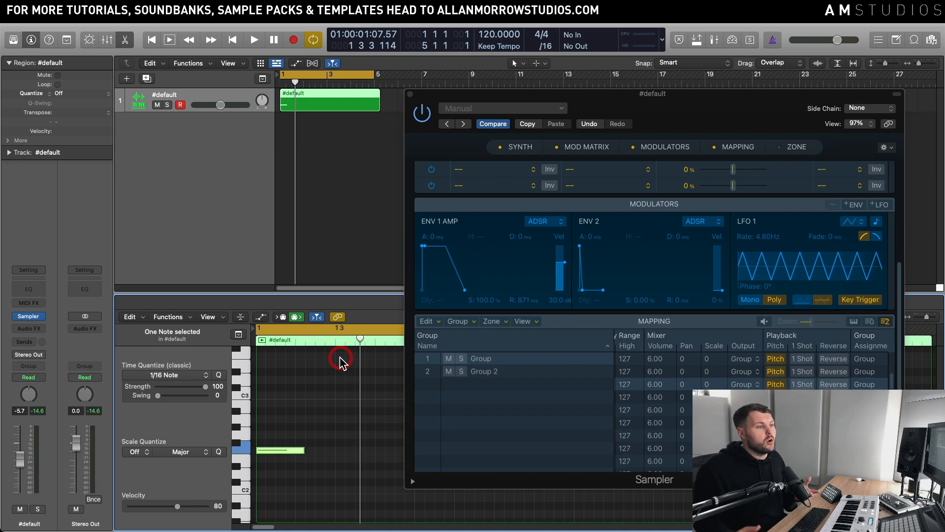
pyautogui.moveTo(586, 89); pyautogui.dragTo(600, 54)
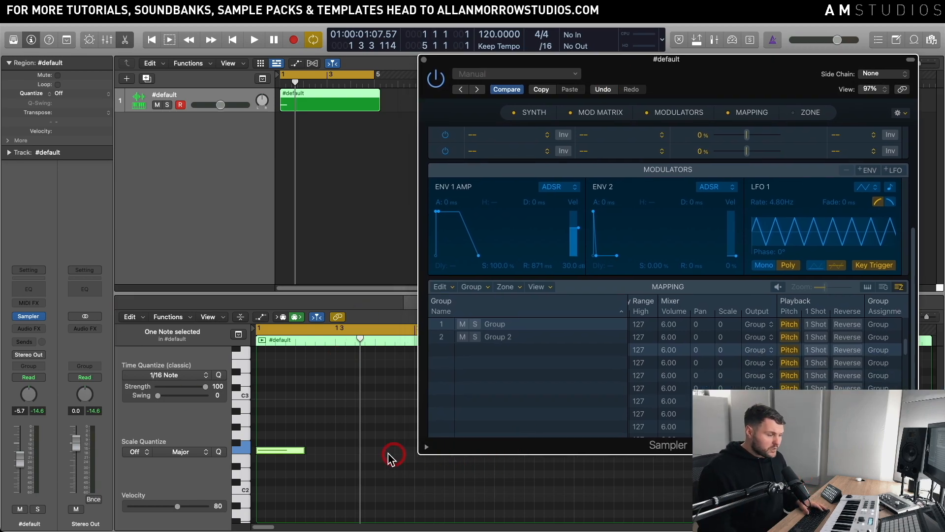
pyautogui.scroll(-2, 386, 455)
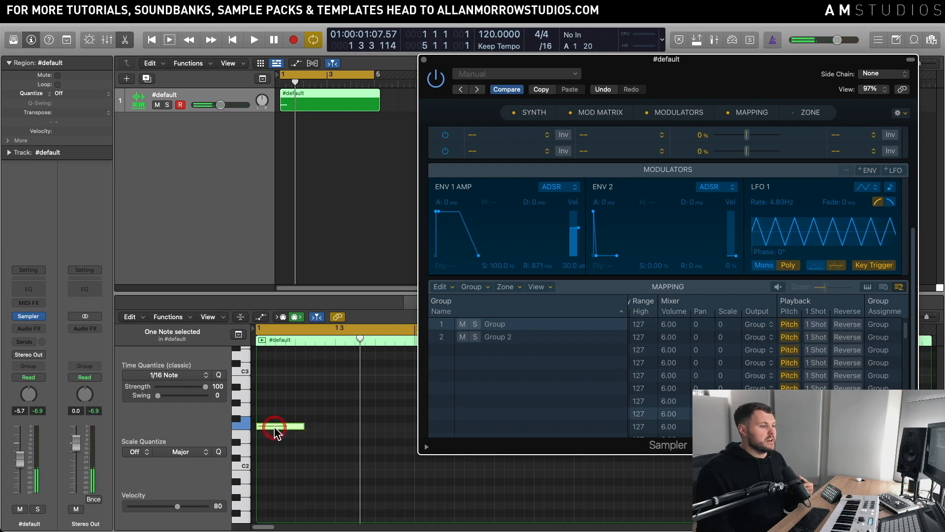
pyautogui.click(424, 59)
pyautogui.click(271, 394)
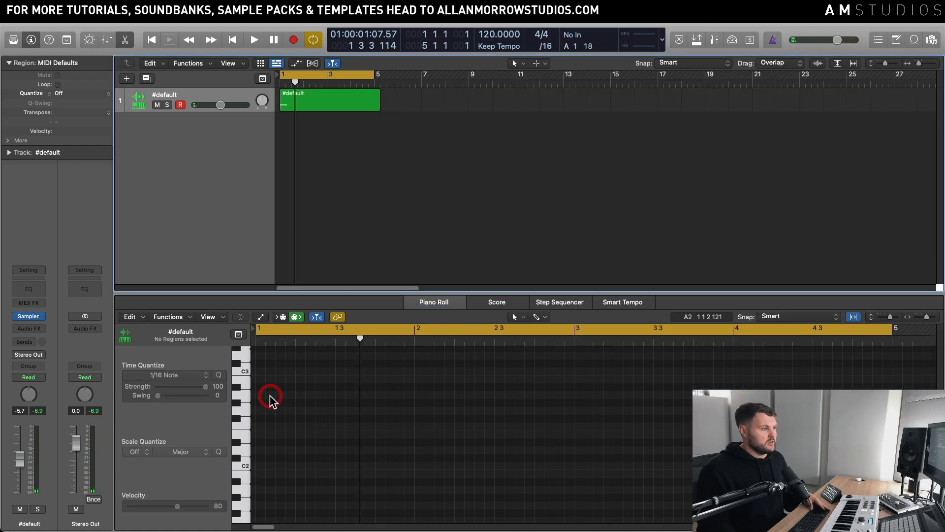
# - Copy the #default region to bar 5 and lower the copy's note to C2
pyautogui.click(323, 110)
pyautogui.click(355, 107)
pyautogui.moveTo(366, 114); pyautogui.dragTo(438, 105)
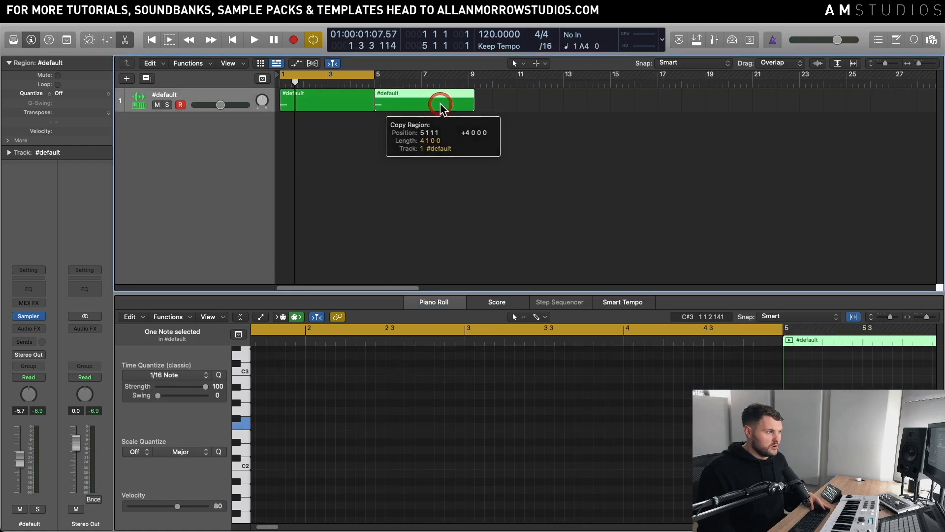
pyautogui.click(297, 415)
pyautogui.moveTo(297, 418); pyautogui.dragTo(289, 464)
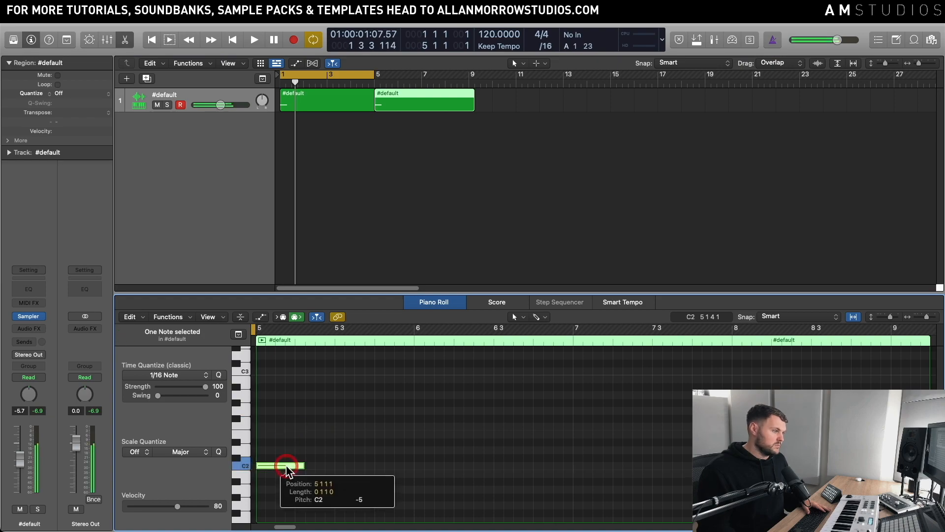
# - Move the cycle range to bars 5 to 9 and play the copied region
pyautogui.press('space')
pyautogui.press('space')
pyautogui.moveTo(362, 75); pyautogui.dragTo(454, 76)
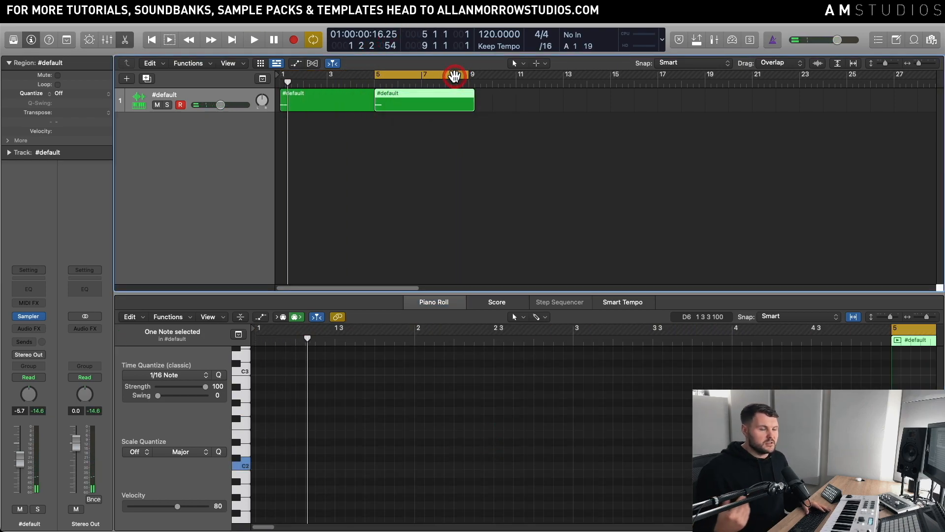
pyautogui.press('space')
pyautogui.press('space')
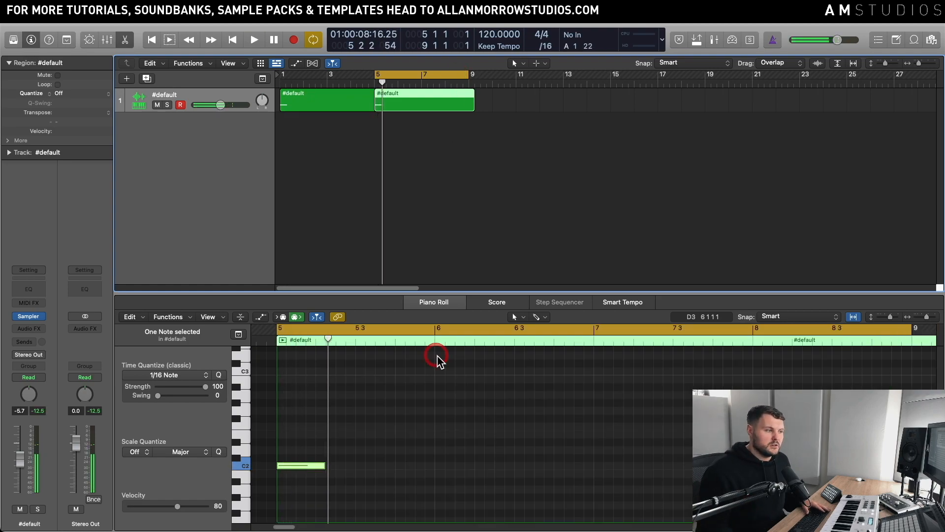
pyautogui.press('space')
pyautogui.press('space')
# - Shorten the C2 note in the copied region to about three sixteenths and play it
pyautogui.click(350, 468)
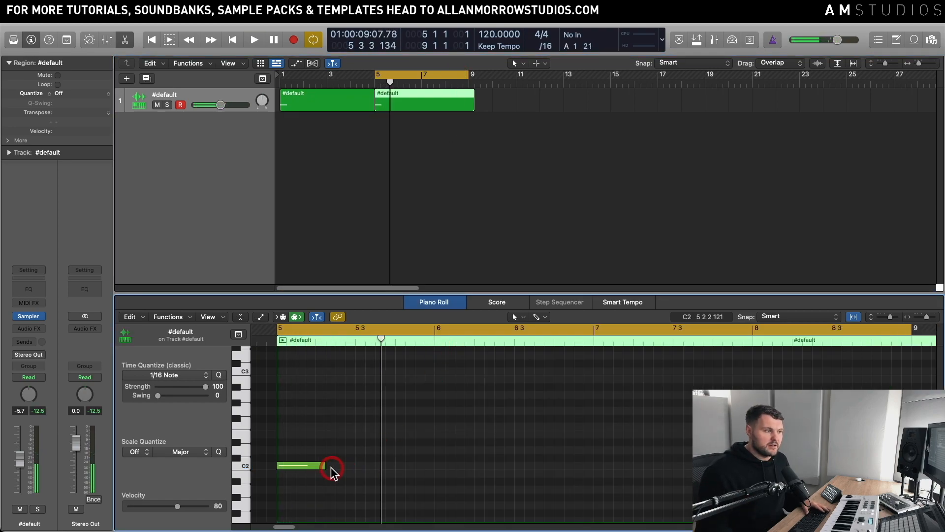
pyautogui.click(316, 466)
pyautogui.moveTo(322, 465); pyautogui.dragTo(305, 467)
pyautogui.press('space')
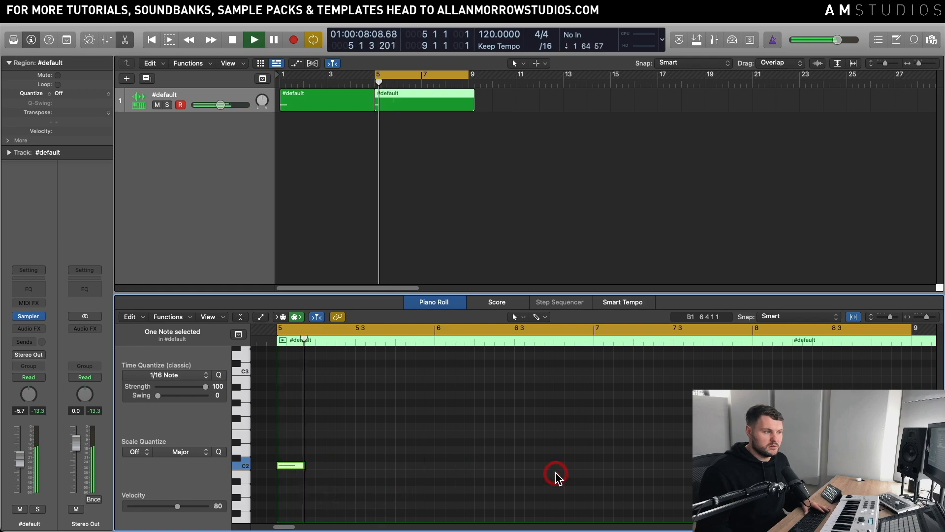
pyautogui.press('space')
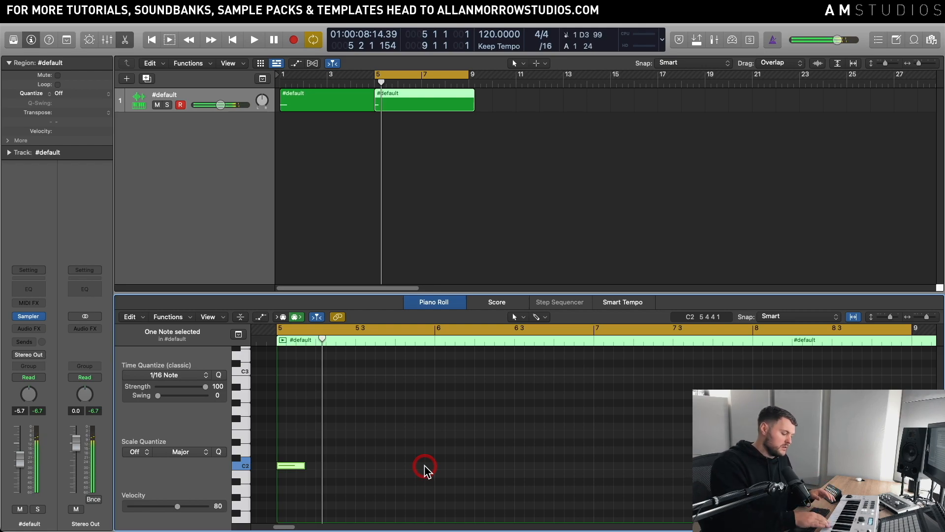
# - Open Sampler, reduce the ENV 1 AMP release slightly and close the plug-in window
pyautogui.click(28, 316)
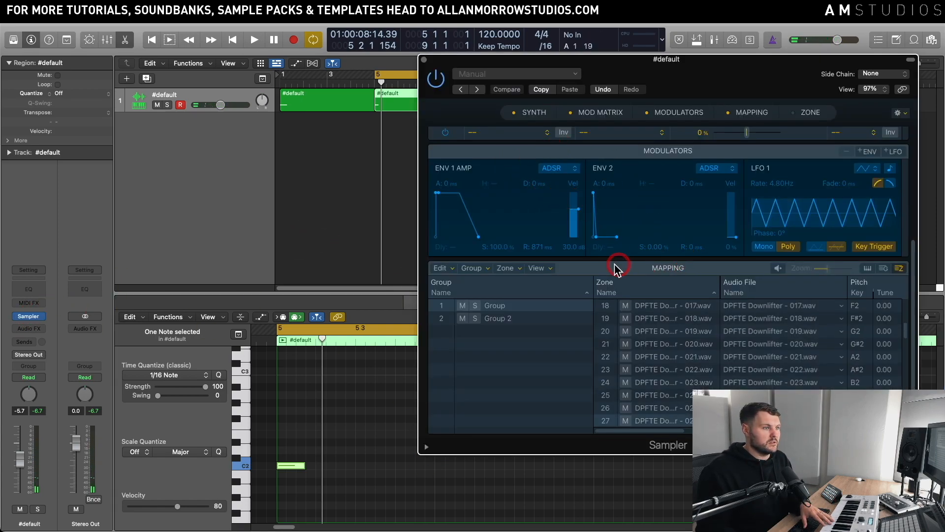
pyautogui.moveTo(539, 246); pyautogui.dragTo(542, 261)
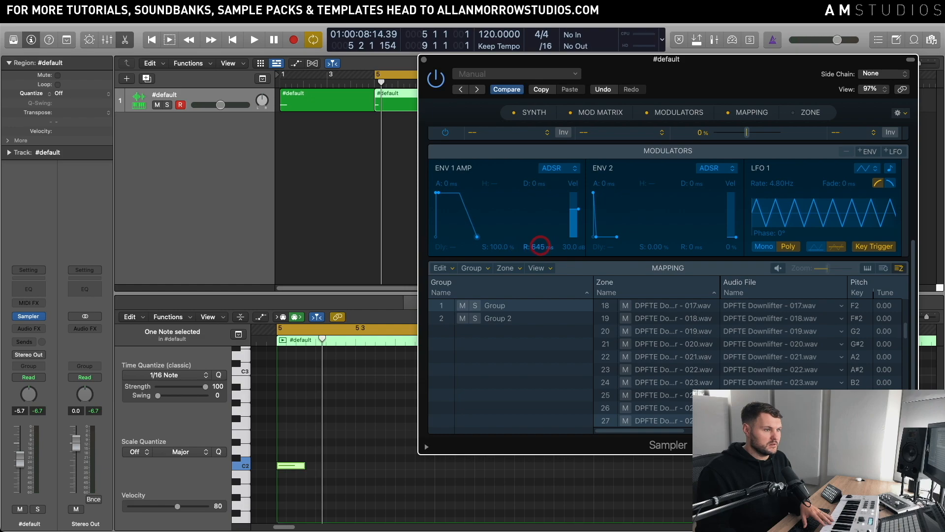
pyautogui.click(423, 59)
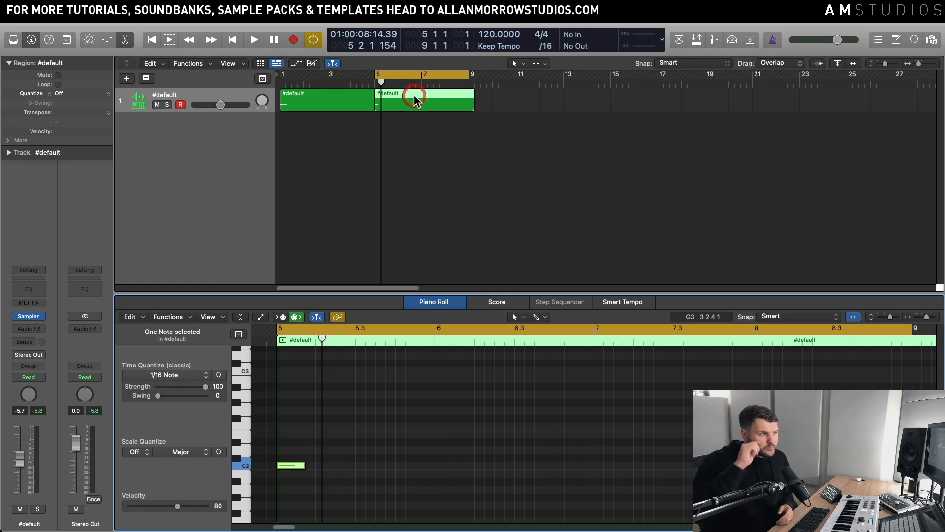
pyautogui.click(364, 123)
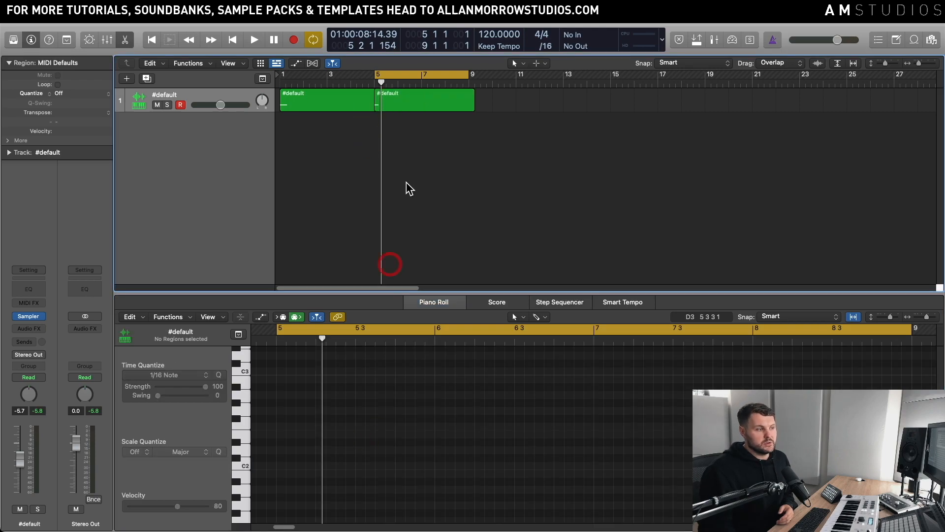
pyautogui.click(371, 105)
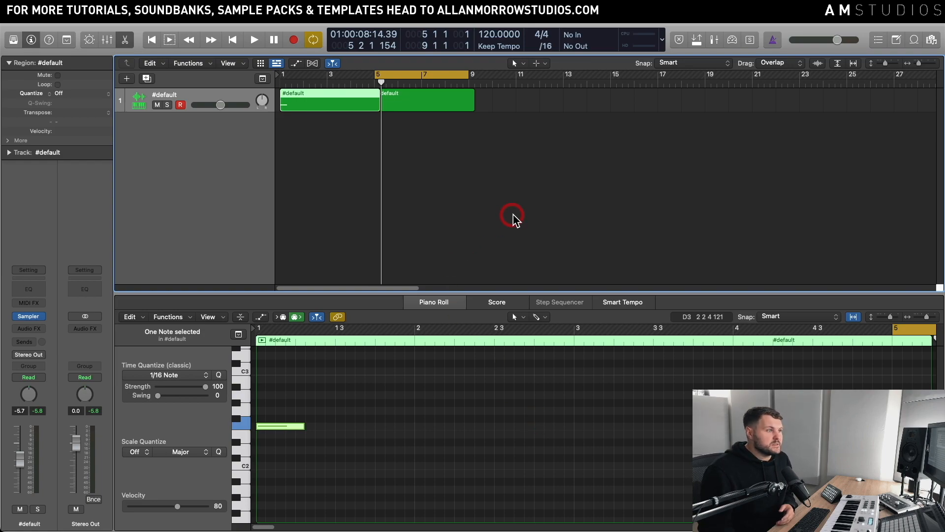
pyautogui.moveTo(522, 211); pyautogui.dragTo(439, 190)
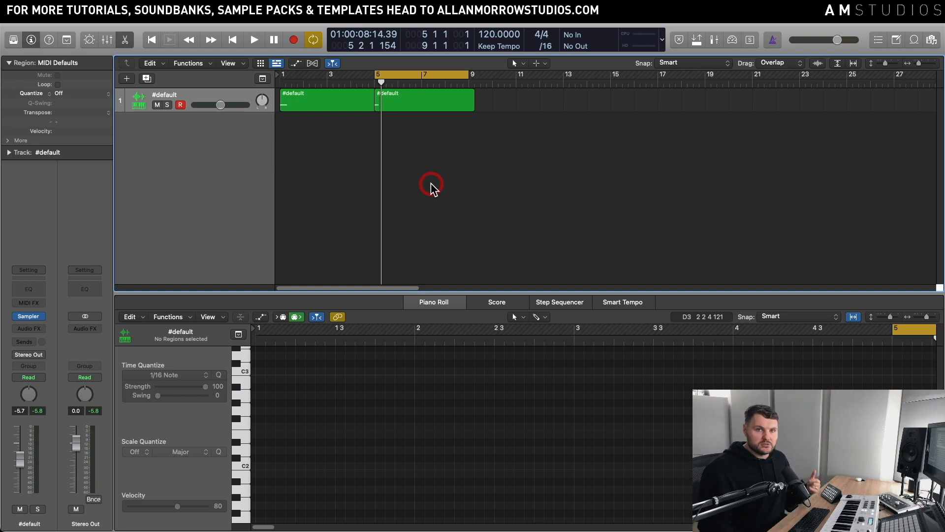
# - Shorten the C2 note in the bar 5 region to a length of 0 0 1 60
pyautogui.click(396, 104)
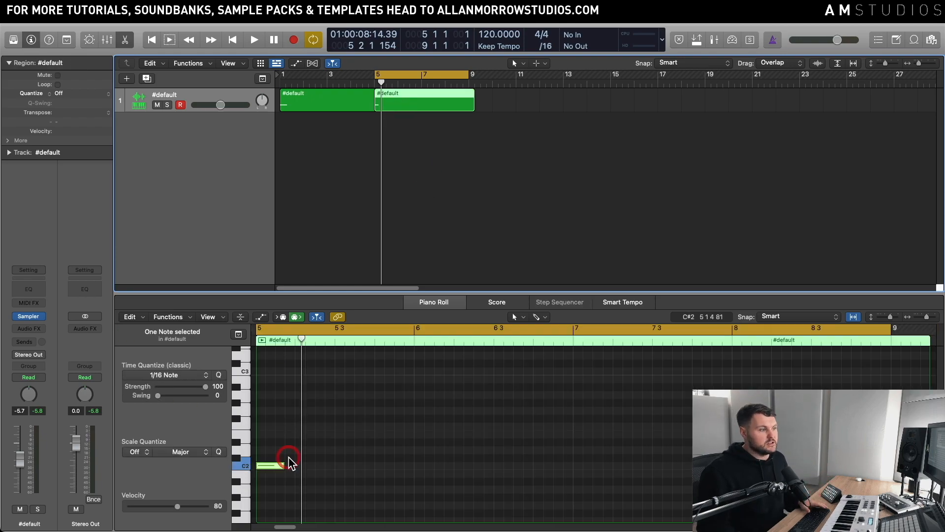
pyautogui.click(273, 466)
pyautogui.moveTo(281, 466); pyautogui.dragTo(265, 467)
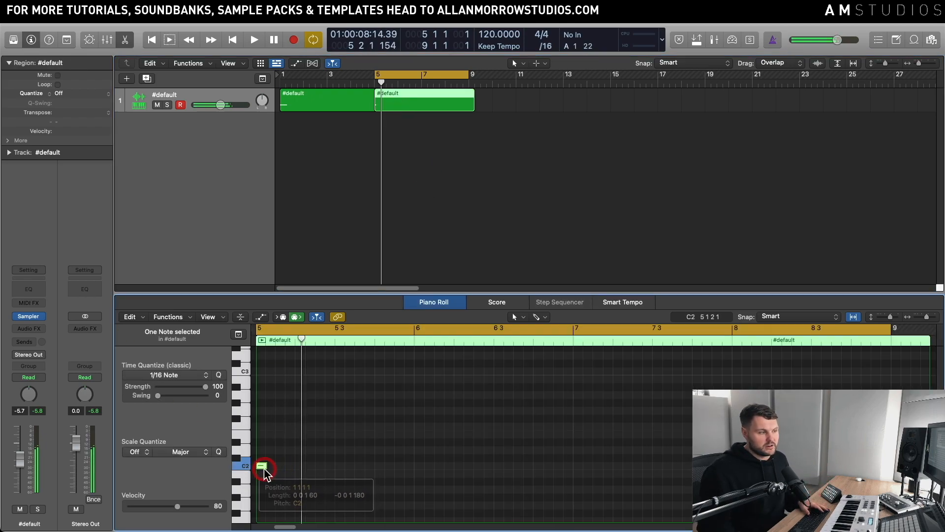
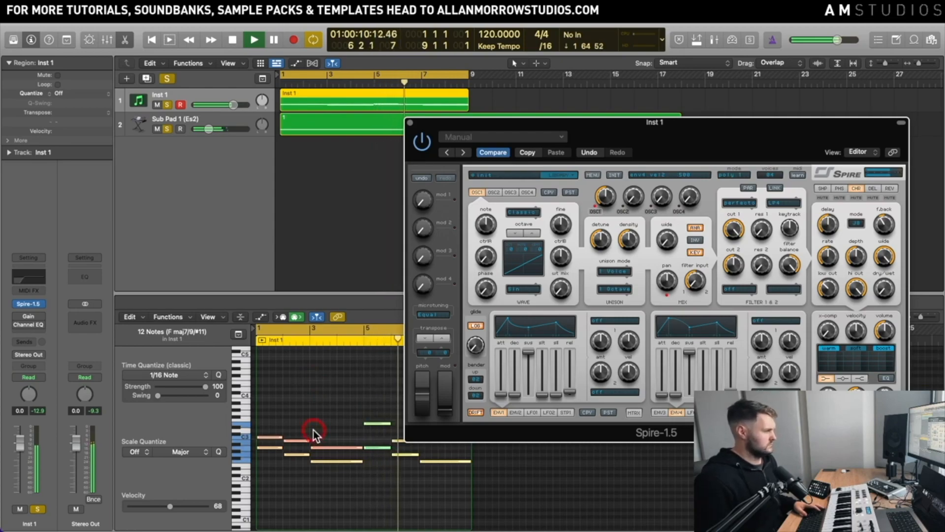
# - Select the twelve chord notes in the Inst 1 region and play it from the beginning
pyautogui.press('space')
pyautogui.moveTo(459, 478); pyautogui.dragTo(270, 397)
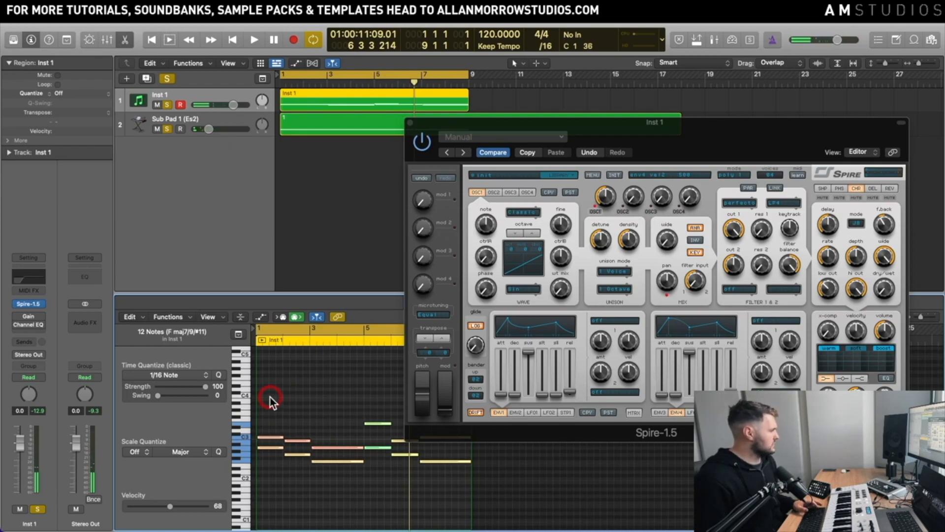
pyautogui.press('Return')
pyautogui.press('space')
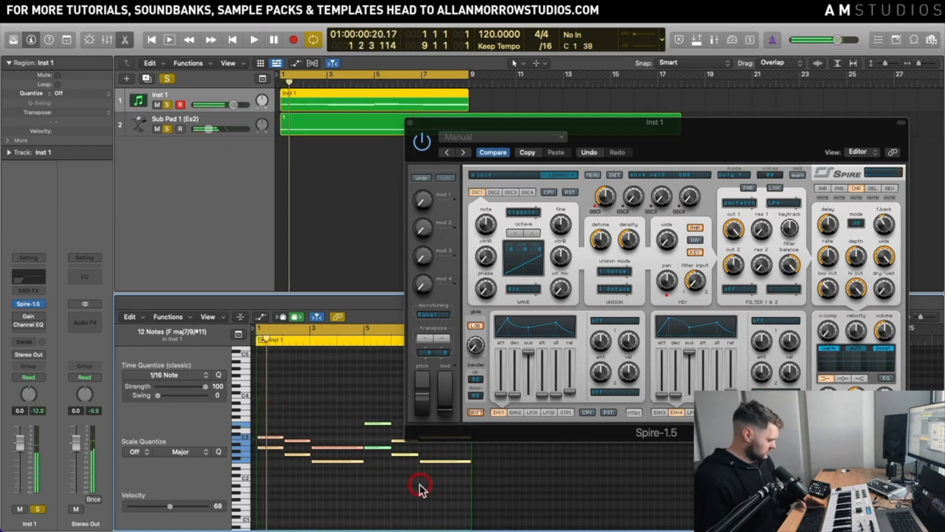
# - Shift the twelve chord notes slightly earlier so the first chord starts exactly at bar 1, and play them
pyautogui.moveTo(362, 494); pyautogui.dragTo(269, 416)
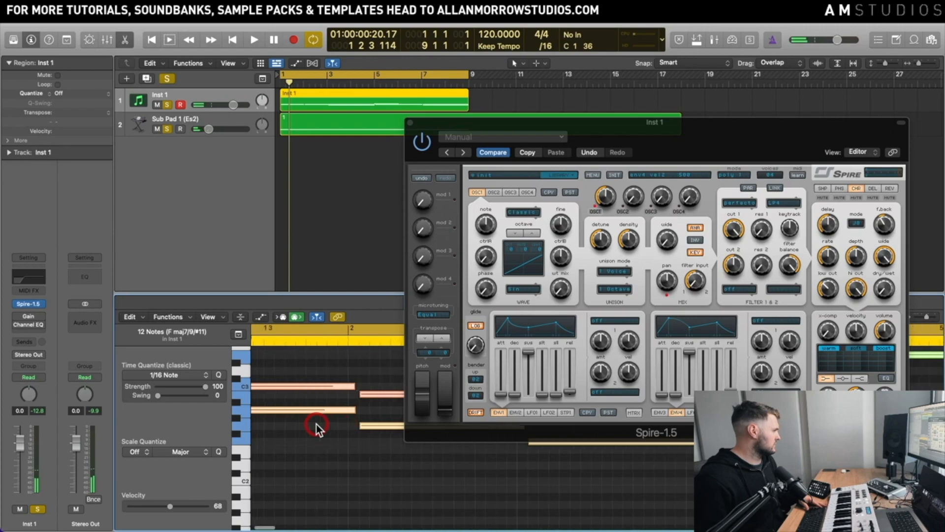
pyautogui.click(318, 388)
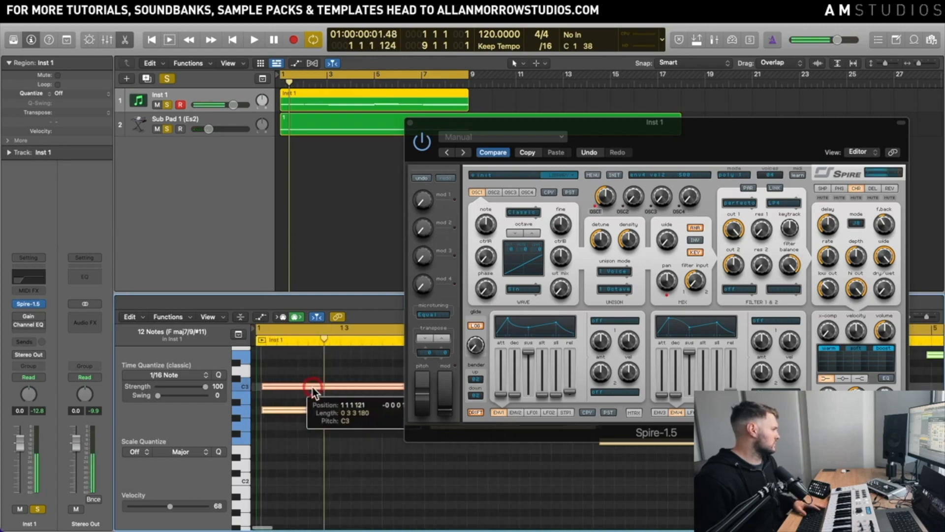
pyautogui.click(329, 451)
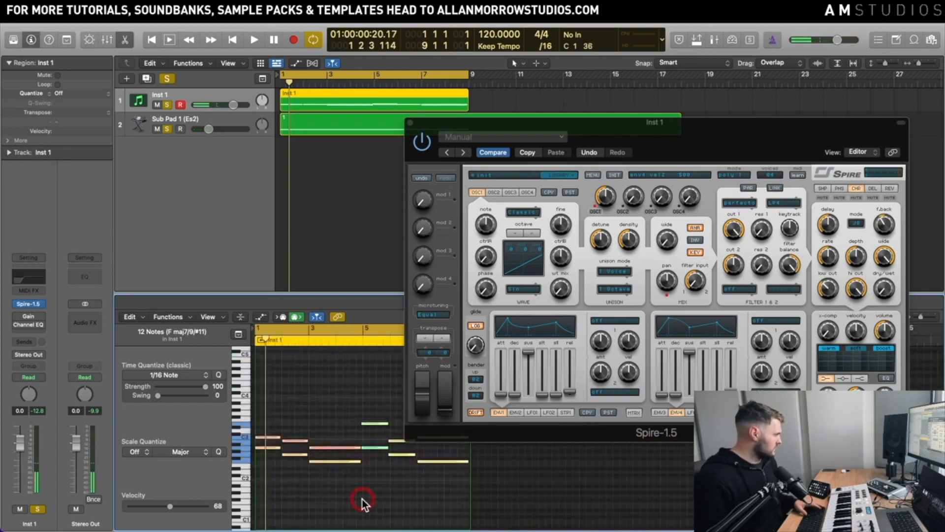
pyautogui.moveTo(530, 479); pyautogui.dragTo(270, 402)
pyautogui.moveTo(324, 480); pyautogui.dragTo(261, 420)
pyautogui.hscroll(5, 456, 452)
pyautogui.moveTo(363, 433); pyautogui.dragTo(362, 483)
pyautogui.press('space')
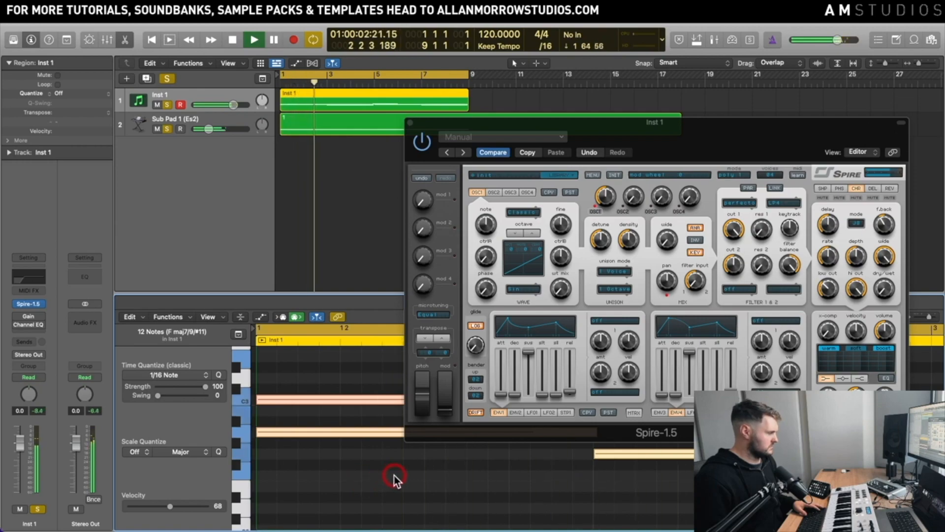
pyautogui.press('space')
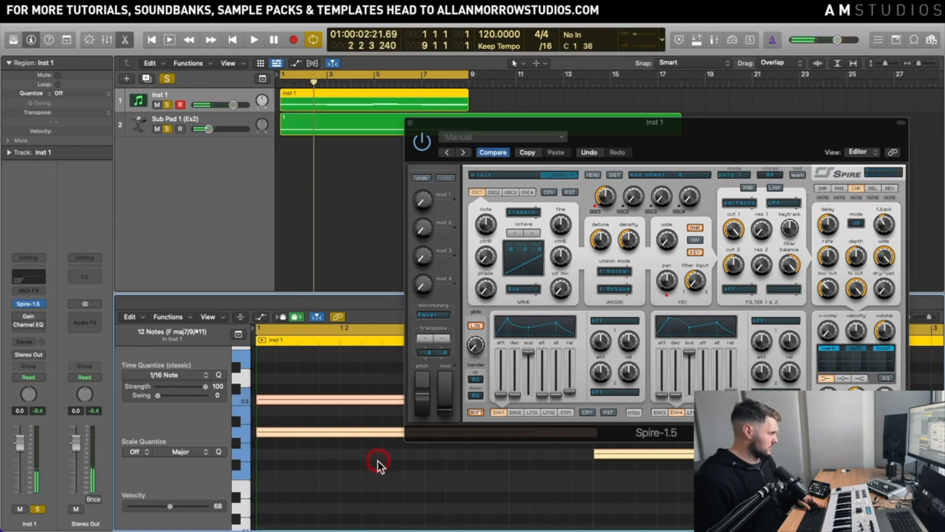
pyautogui.keyDown('ctrl'); pyautogui.keyDown('alt'); pyautogui.click(378, 461); pyautogui.keyUp('alt'); pyautogui.keyUp('ctrl')
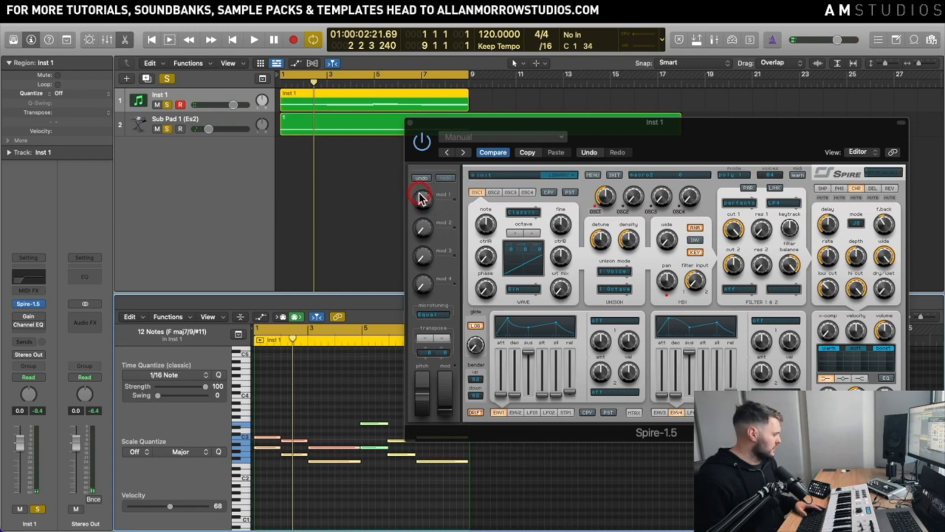
# - Reposition the Spire window, show envelope 3 and set oscillator 1's unison mode to 7 Voices
pyautogui.moveTo(589, 126); pyautogui.dragTo(580, 120)
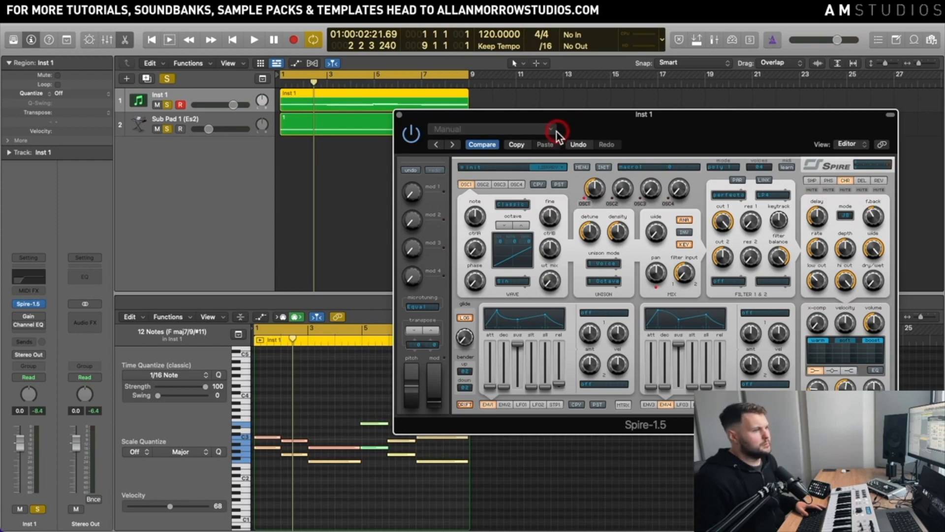
pyautogui.moveTo(581, 122); pyautogui.dragTo(559, 115)
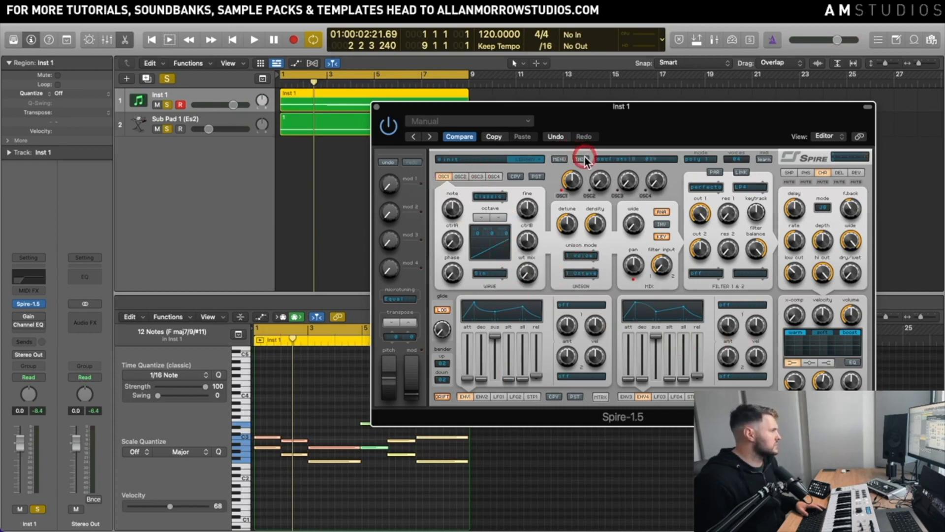
pyautogui.click(627, 397)
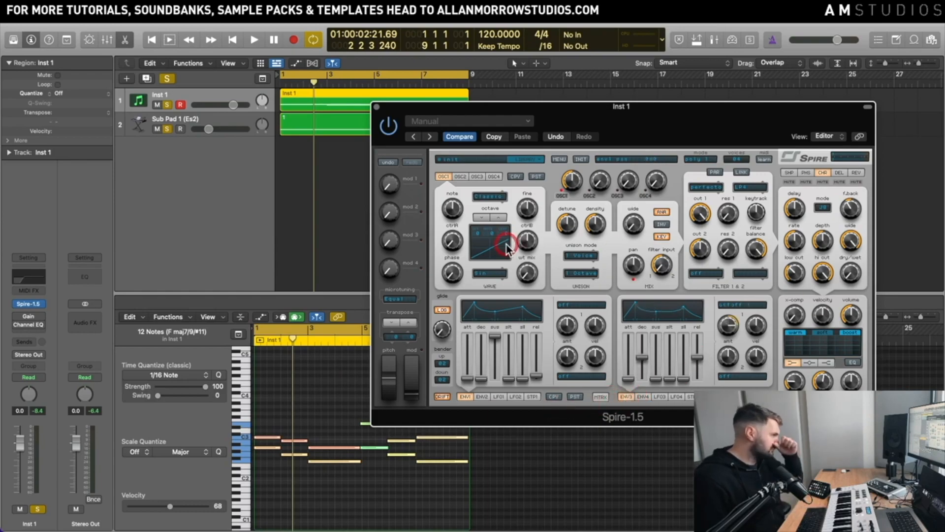
pyautogui.click(571, 256)
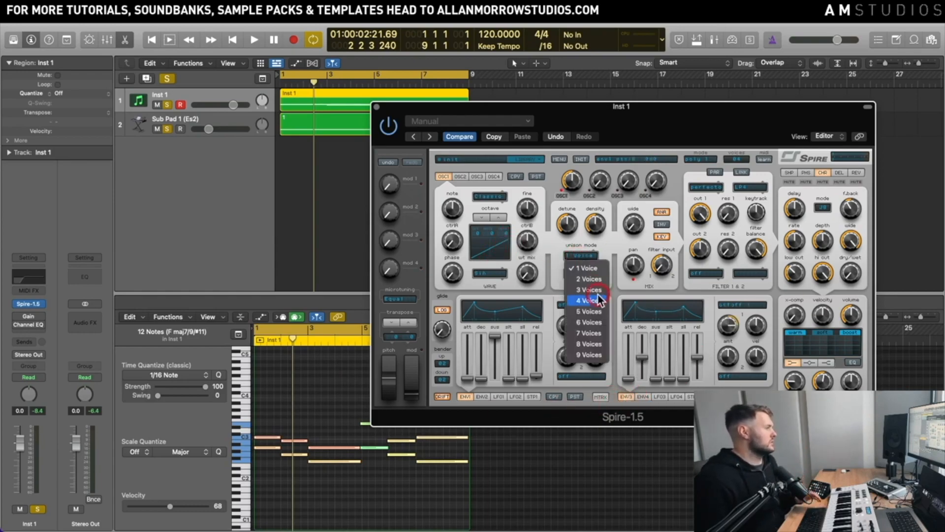
pyautogui.click(591, 334)
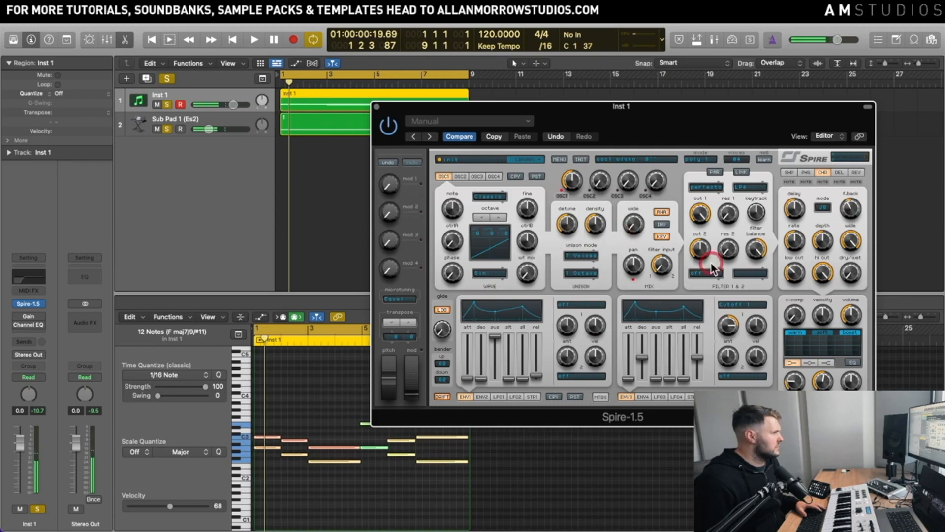
# - Play the chords from the beginning and raise envelope 1's attack to about halfway
pyautogui.press('space')
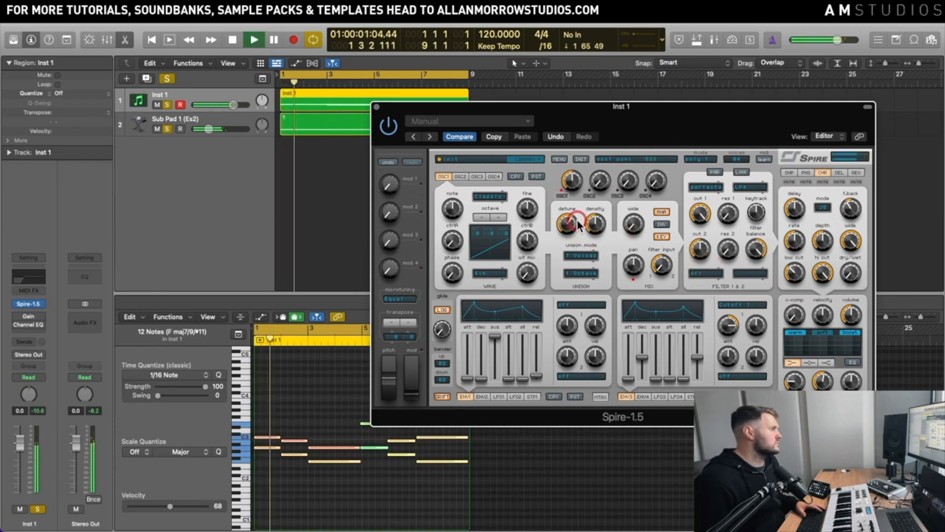
pyautogui.press('space')
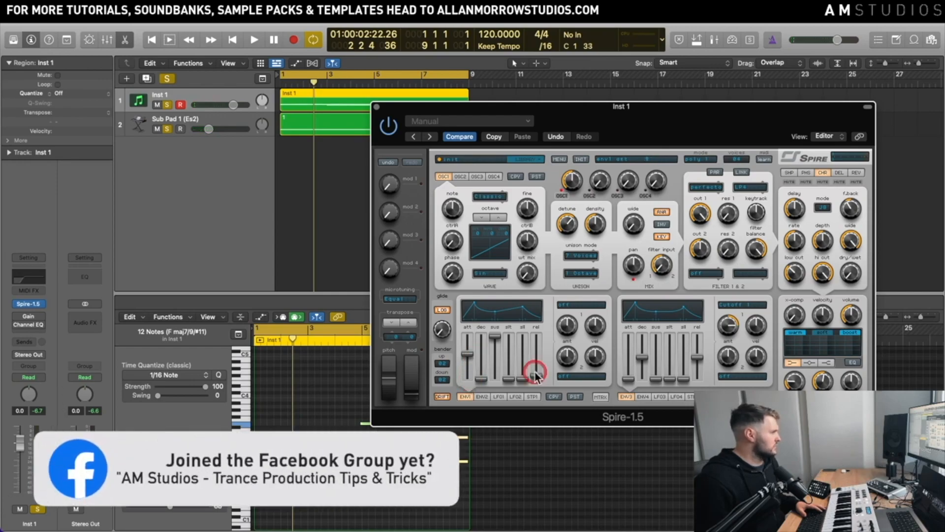
pyautogui.press('space')
pyautogui.press('space')
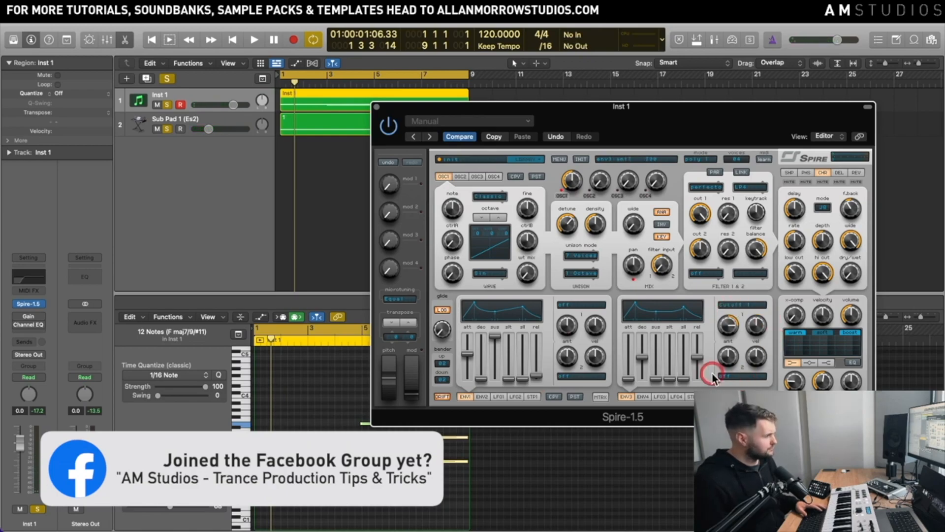
# - Set envelope 3's first modulation target to off, raise envelope 1's release to about halfway, and play the chords
pyautogui.click(740, 306)
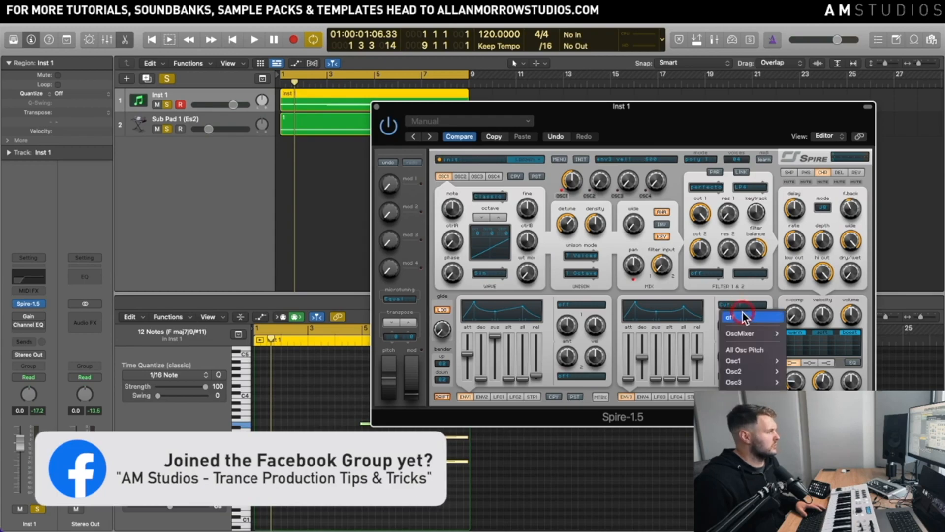
pyautogui.click(743, 312)
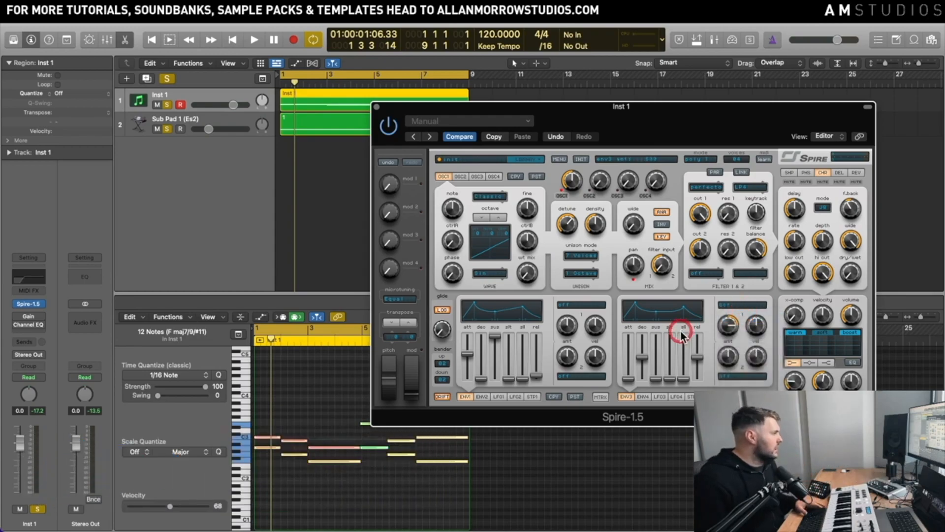
pyautogui.moveTo(536, 376); pyautogui.dragTo(549, 357)
pyautogui.press('space')
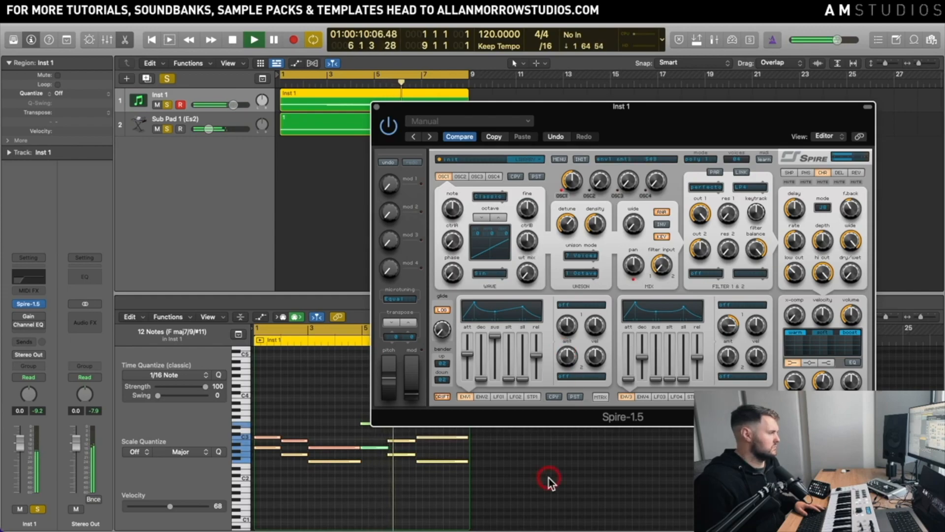
pyautogui.press('space')
# - Shift the two notes of the fourth chord slightly later so they start at bar 5, and play the chords
pyautogui.moveTo(515, 480); pyautogui.dragTo(363, 474)
pyautogui.scroll(3, 466, 471)
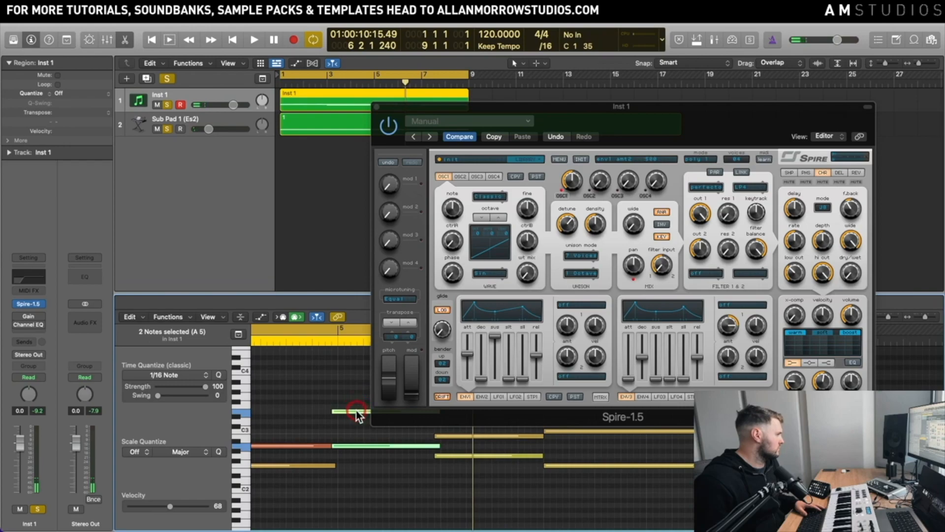
pyautogui.moveTo(356, 411); pyautogui.dragTo(363, 411)
pyautogui.moveTo(495, 485); pyautogui.dragTo(502, 436)
pyautogui.moveTo(324, 428); pyautogui.dragTo(336, 466)
pyautogui.press('space')
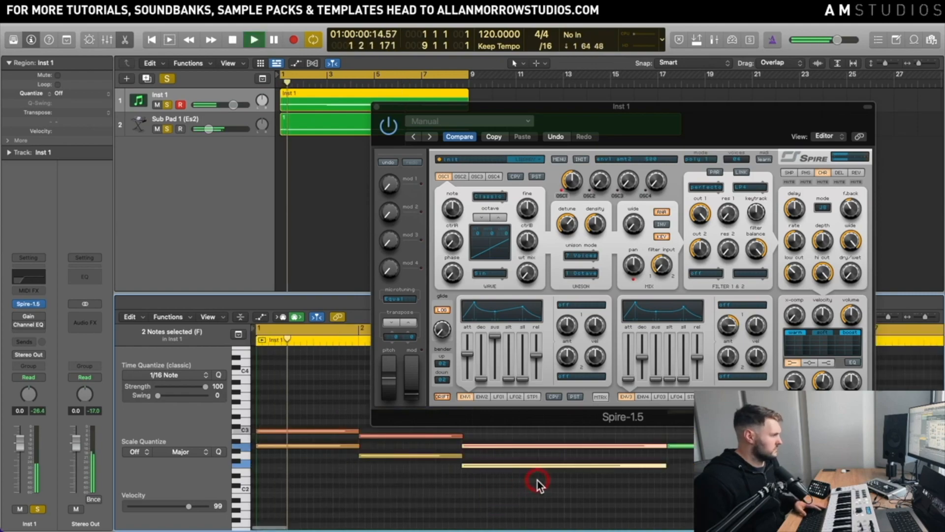
pyautogui.keyDown('ctrl'); pyautogui.keyDown('alt'); pyautogui.click(543, 478); pyautogui.keyUp('alt'); pyautogui.keyUp('ctrl')
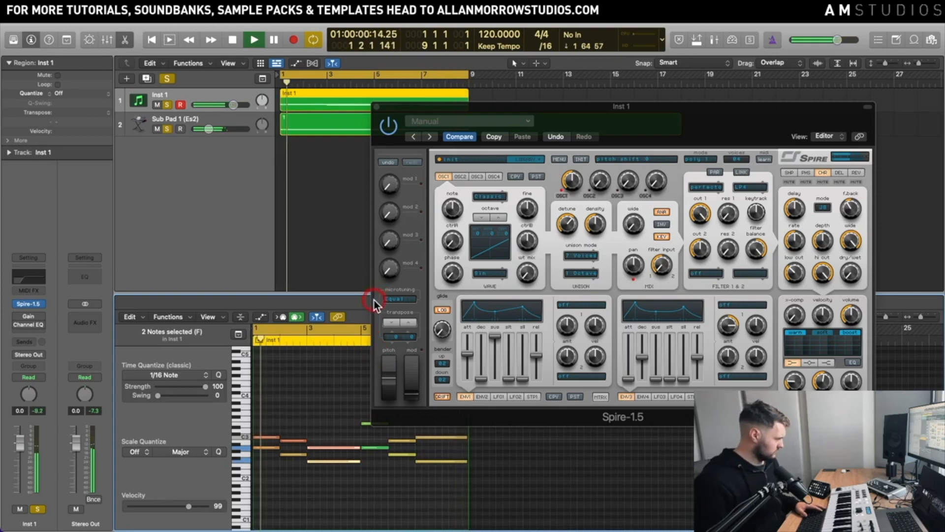
pyautogui.press('space')
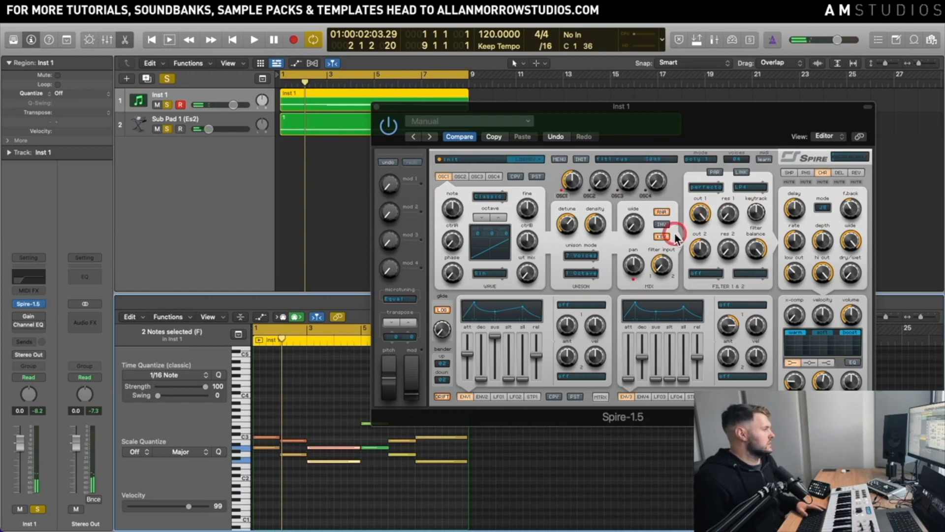
# - Raise filter 1's resonance and lower its cutoff slightly while auditioning the chords
pyautogui.moveTo(728, 215); pyautogui.dragTo(742, 180)
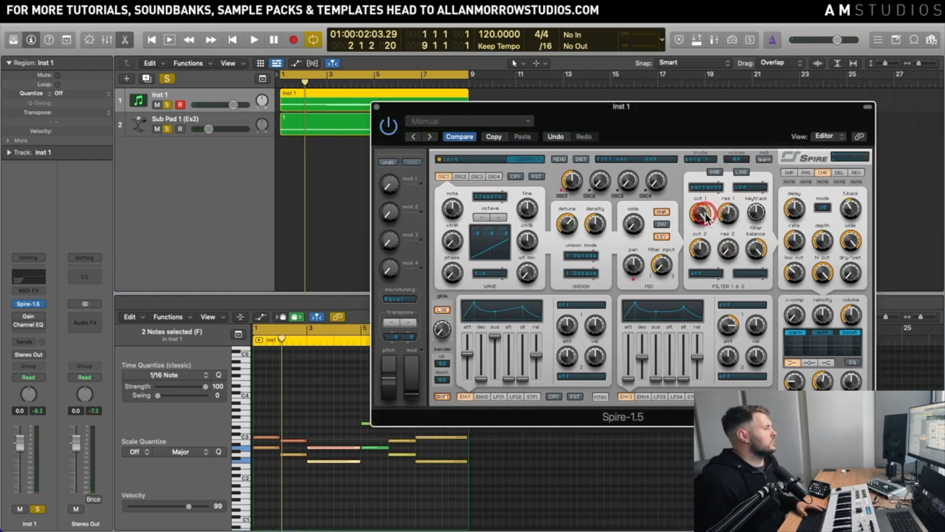
pyautogui.press('space')
pyautogui.moveTo(704, 222); pyautogui.dragTo(726, 255)
pyautogui.press('space')
pyautogui.press('space')
pyautogui.press('space')
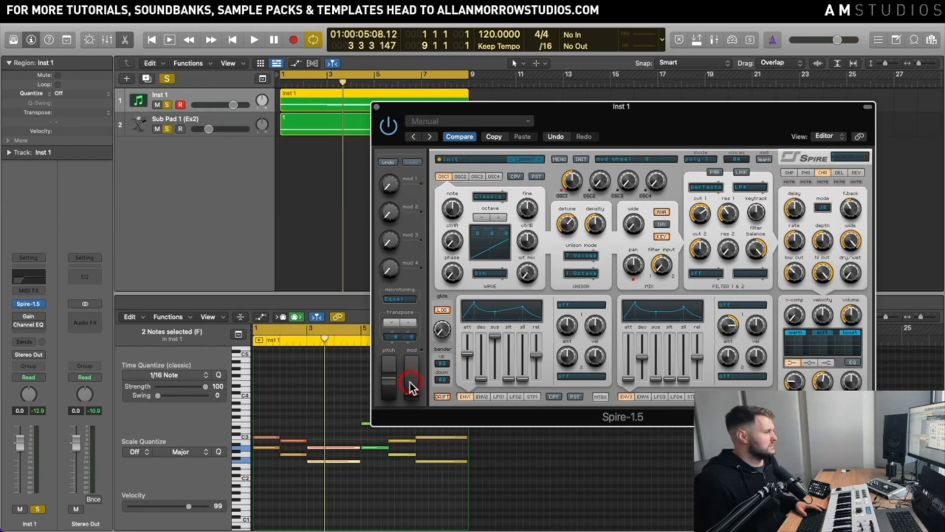
# - Move the Spire window higher, audition the chords, and mute oscillator 1 to work on oscillator 2
pyautogui.click(433, 373)
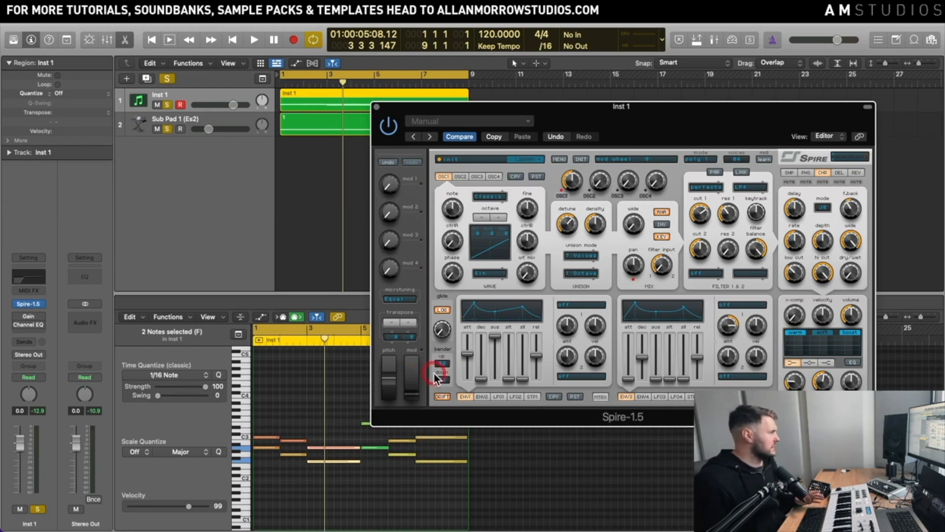
pyautogui.click(517, 139)
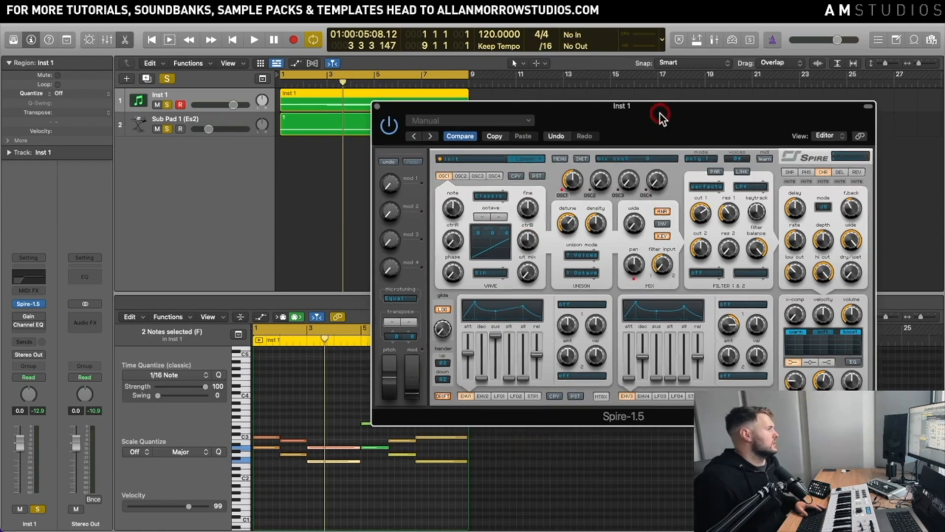
pyautogui.moveTo(660, 113); pyautogui.dragTo(680, 79)
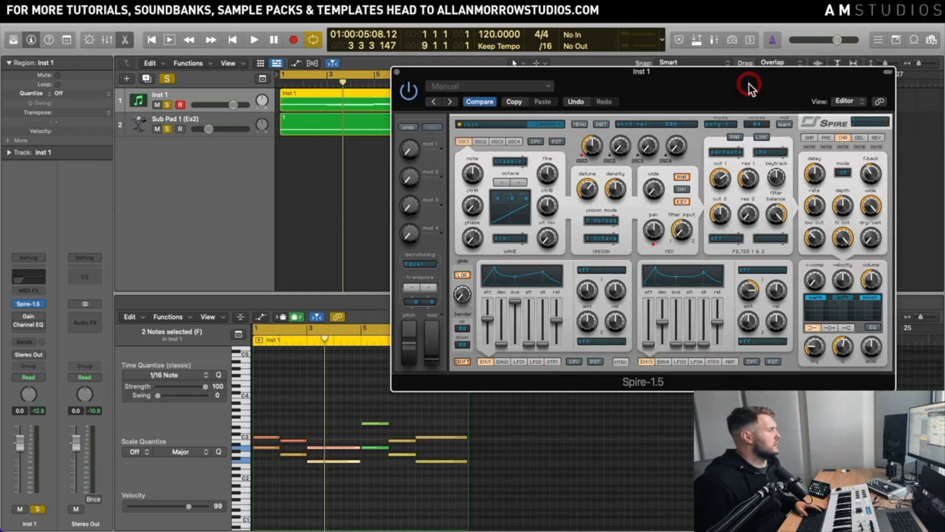
pyautogui.press('space')
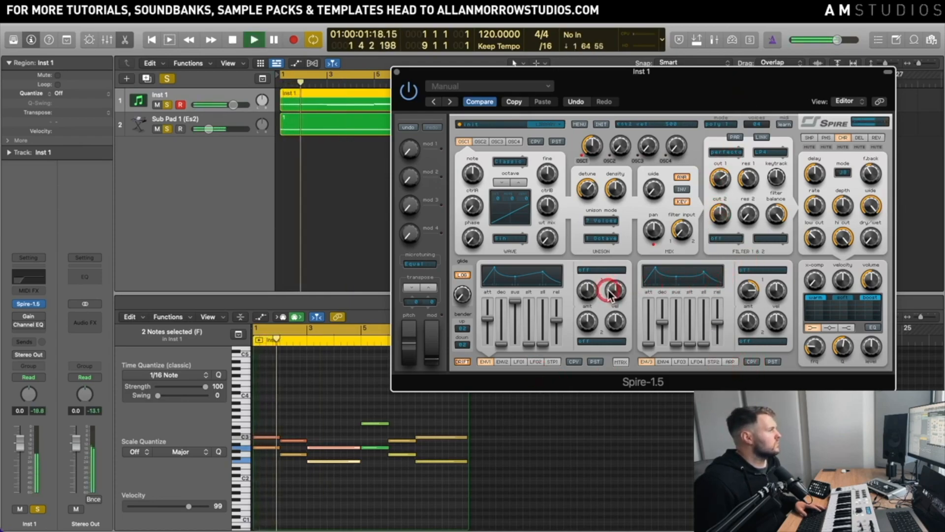
pyautogui.press('space')
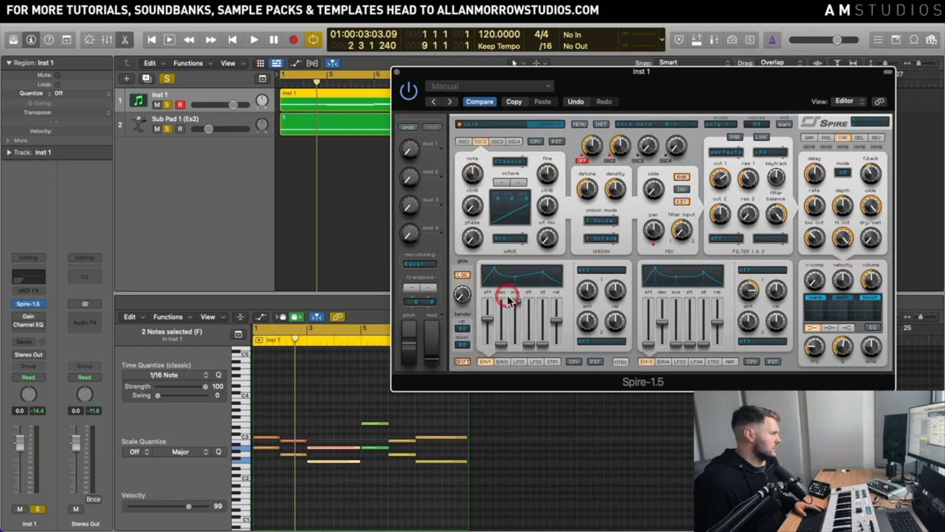
# - Set oscillator 2's waveform to Violin 1 and its unison mode to 7 Voices
pyautogui.click(501, 241)
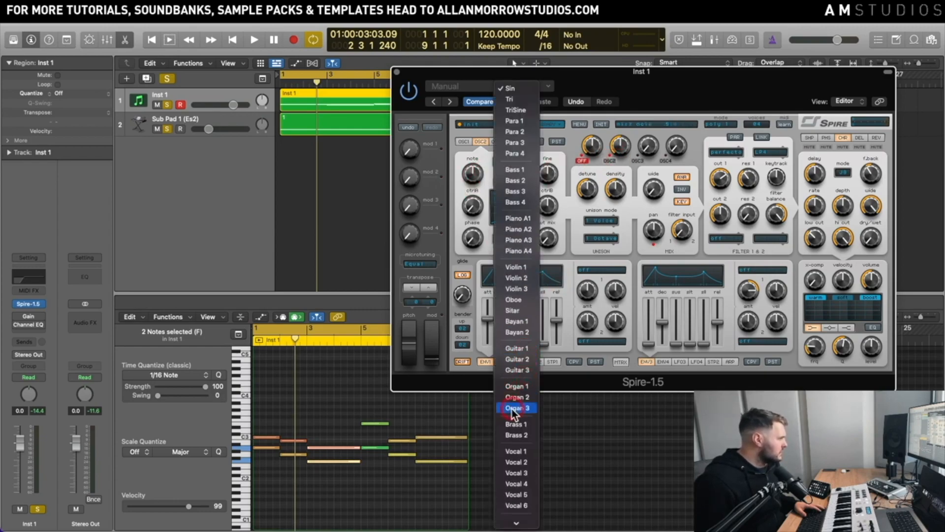
pyautogui.click(515, 267)
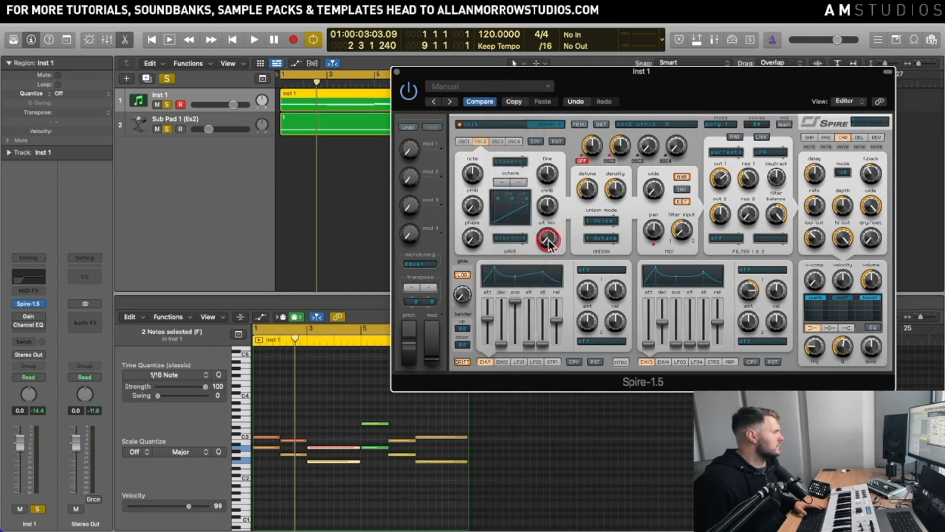
pyautogui.click(613, 229)
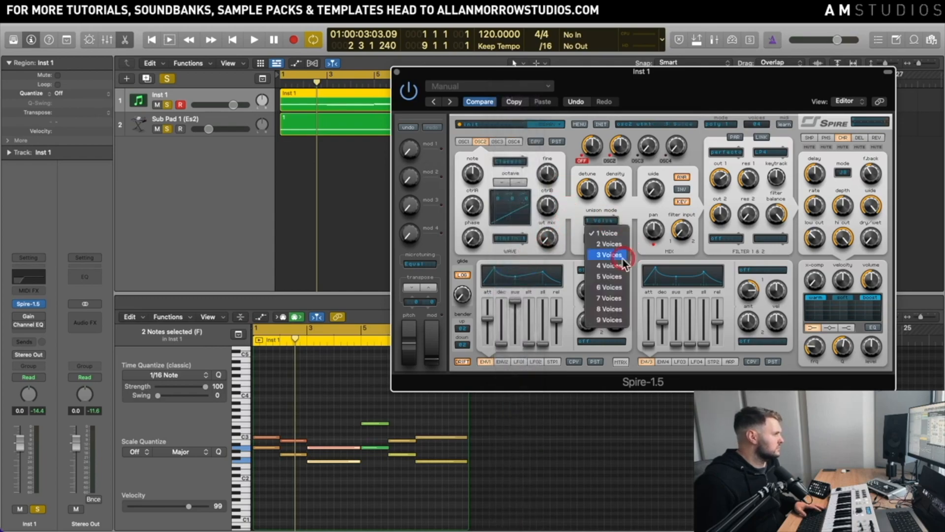
pyautogui.click(614, 299)
# - Play the chords with oscillator 2 alone and raise its wt mix
pyautogui.press('space')
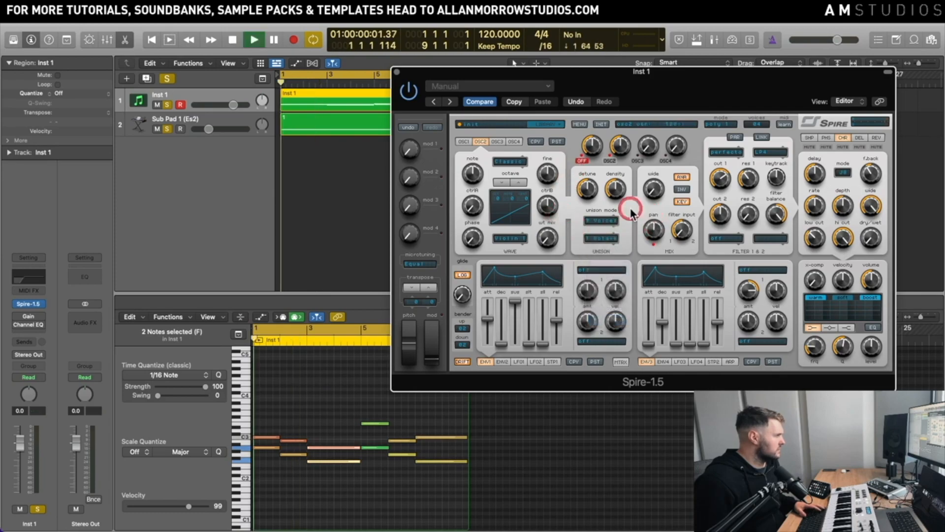
pyautogui.click(656, 189)
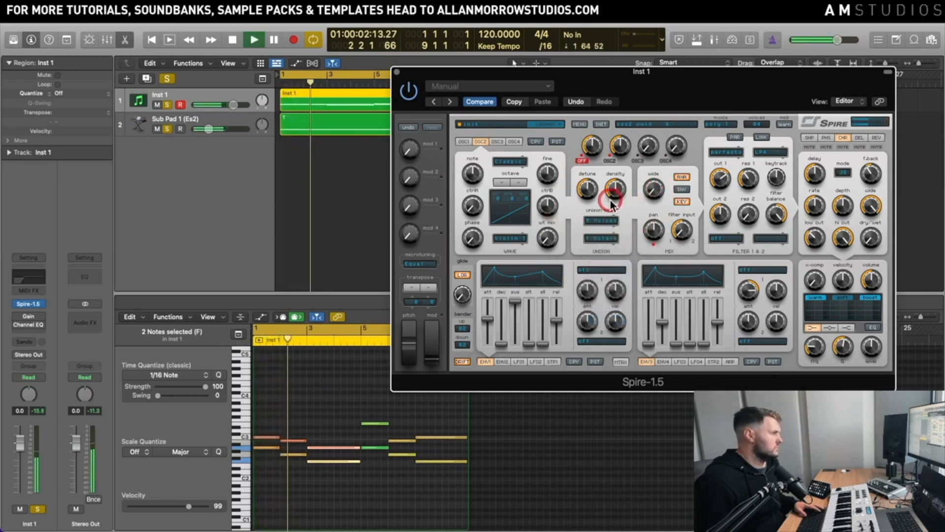
pyautogui.press('space')
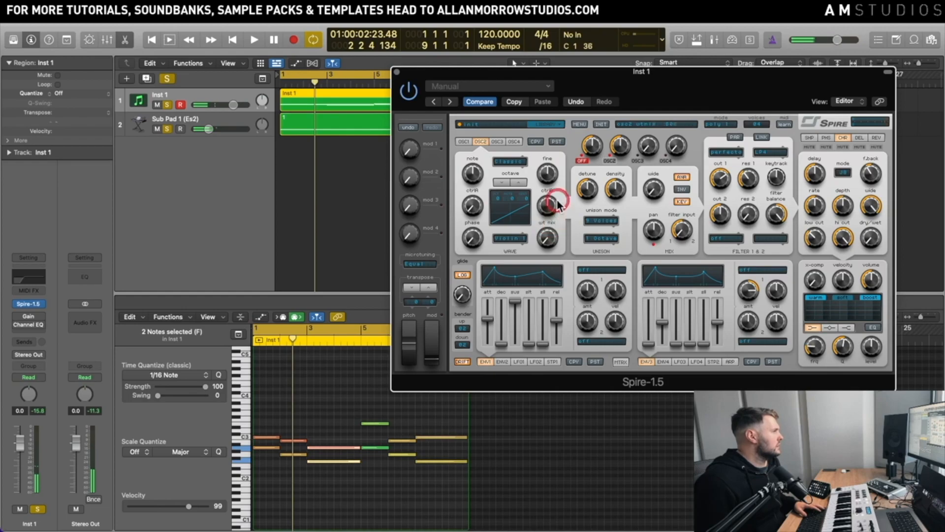
pyautogui.press('space')
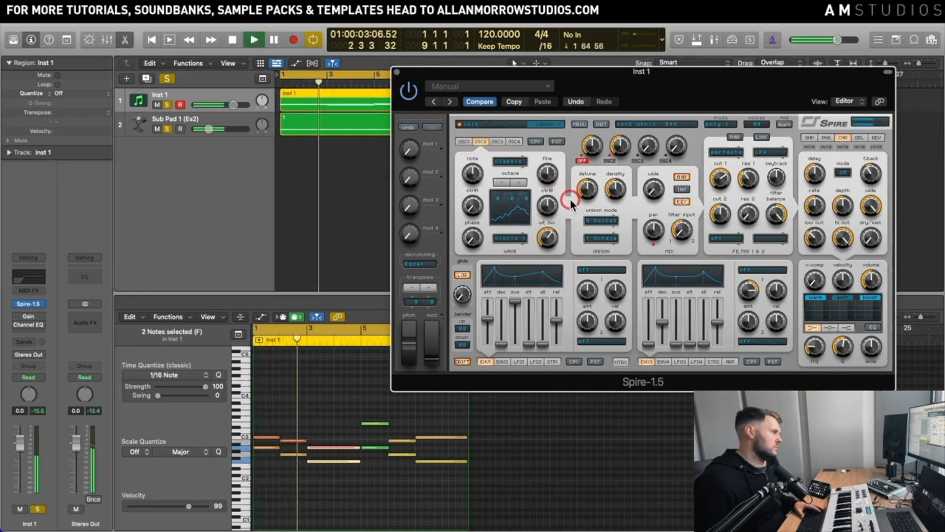
pyautogui.press('space')
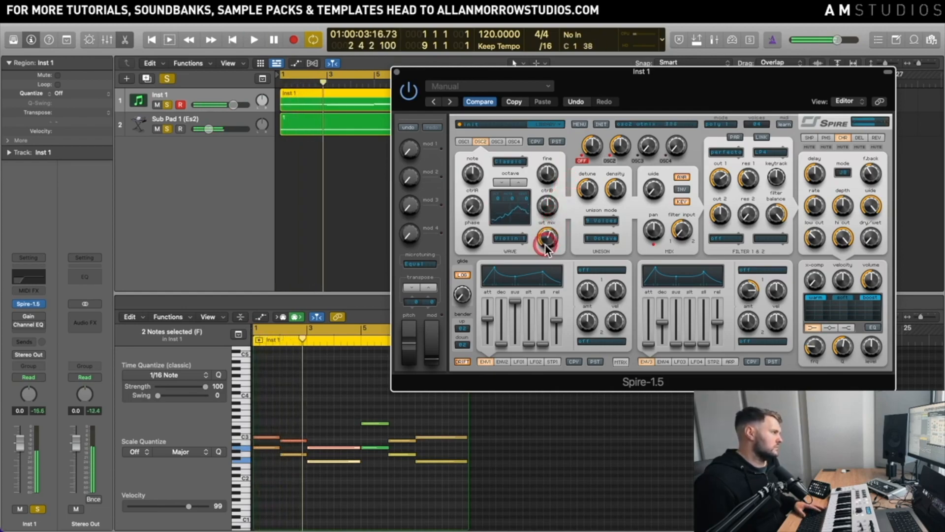
# - Change oscillator 2's waveform to Violin 2 and adjust its wt mix while playing the chords
pyautogui.click(511, 239)
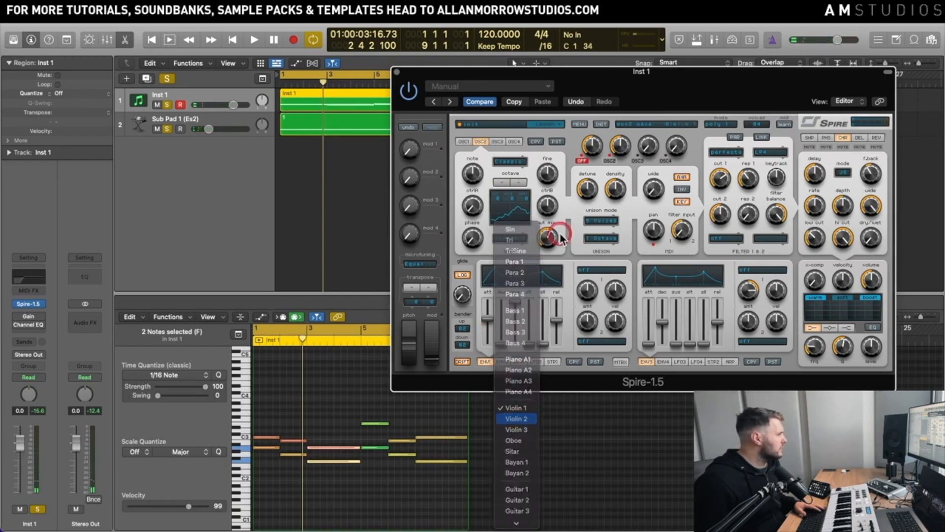
pyautogui.press('Return')
pyautogui.press('space')
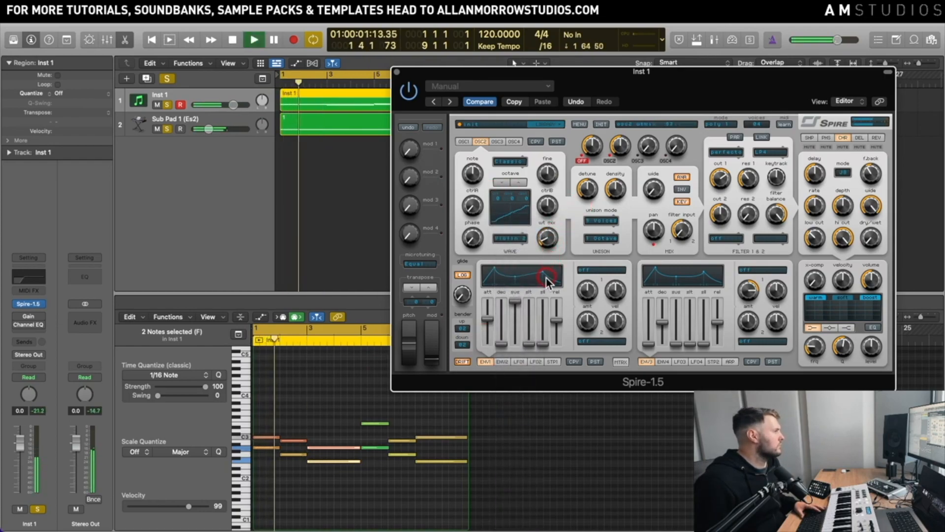
pyautogui.moveTo(546, 277); pyautogui.dragTo(566, 255)
pyautogui.press('space')
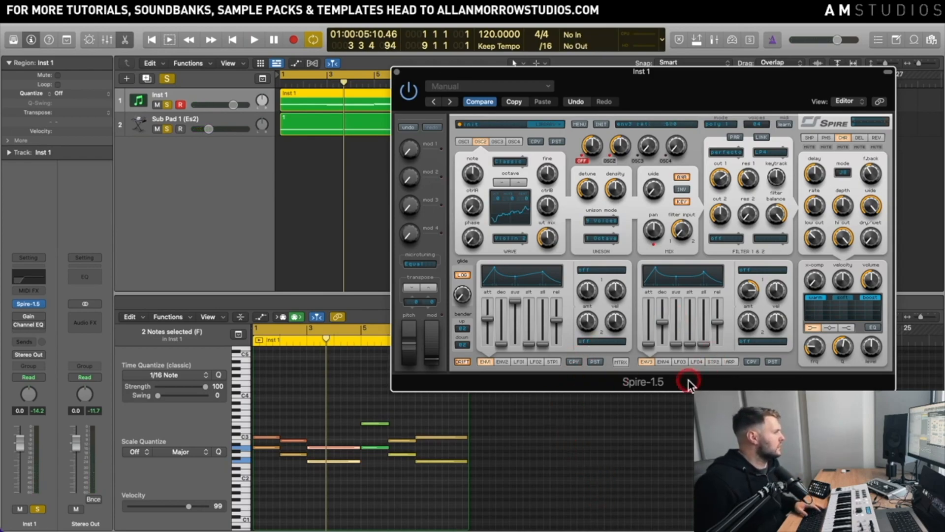
# - Assign LFO 3 to oscillator 2's WTMix in its first modulation slot and raise the modulation amount
pyautogui.click(681, 364)
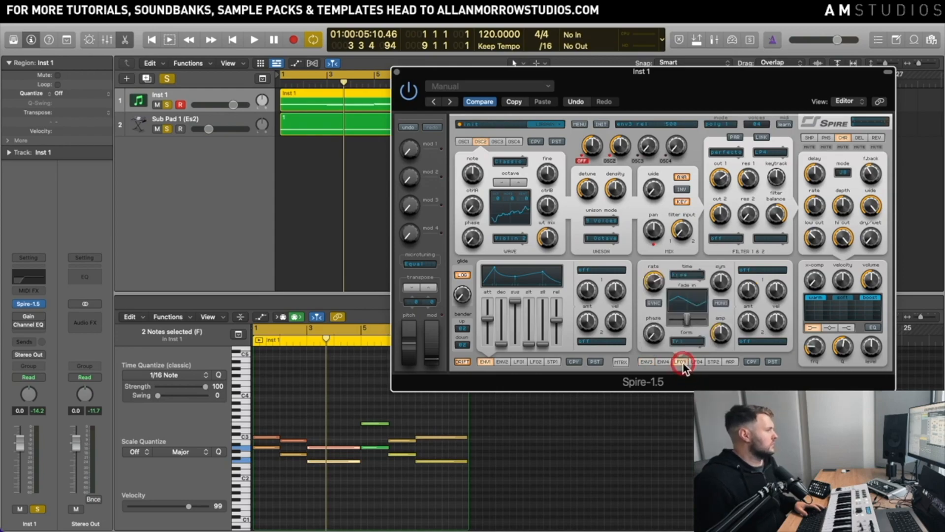
pyautogui.click(749, 271)
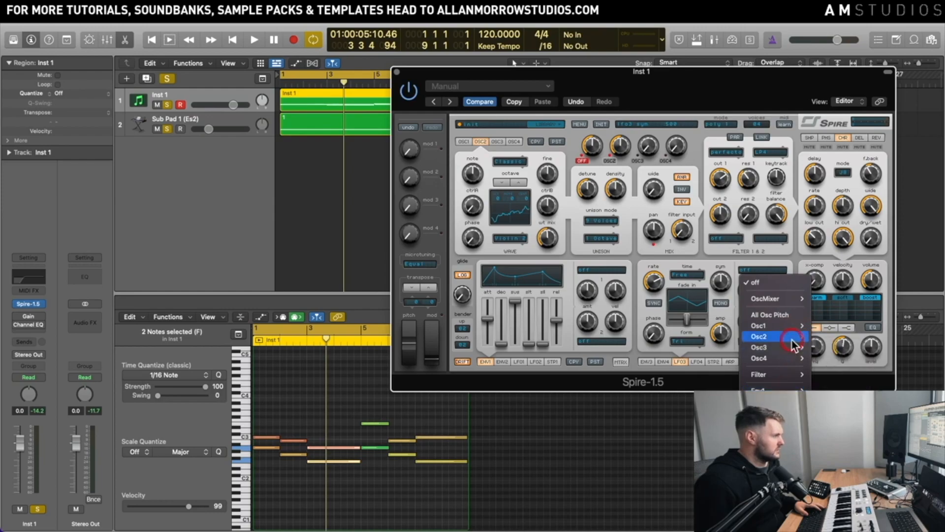
pyautogui.moveTo(788, 336)
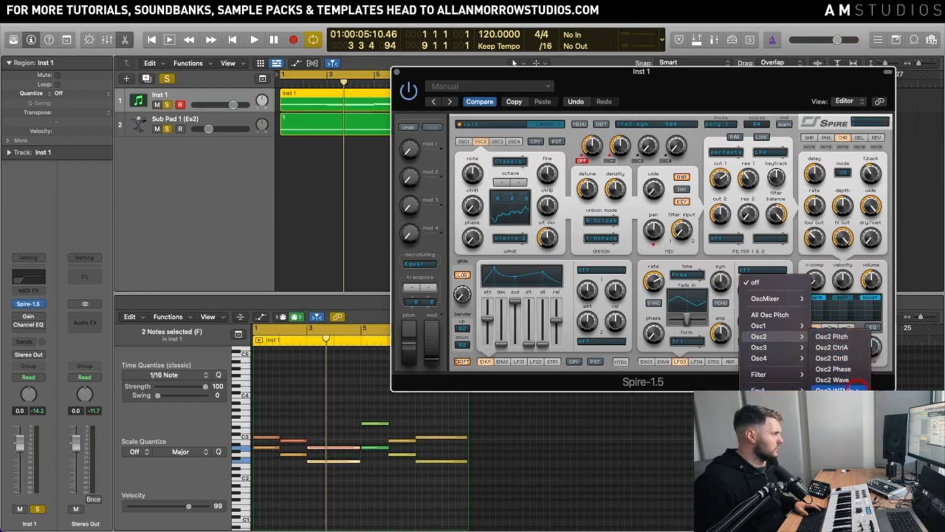
pyautogui.click(858, 388)
pyautogui.click(750, 292)
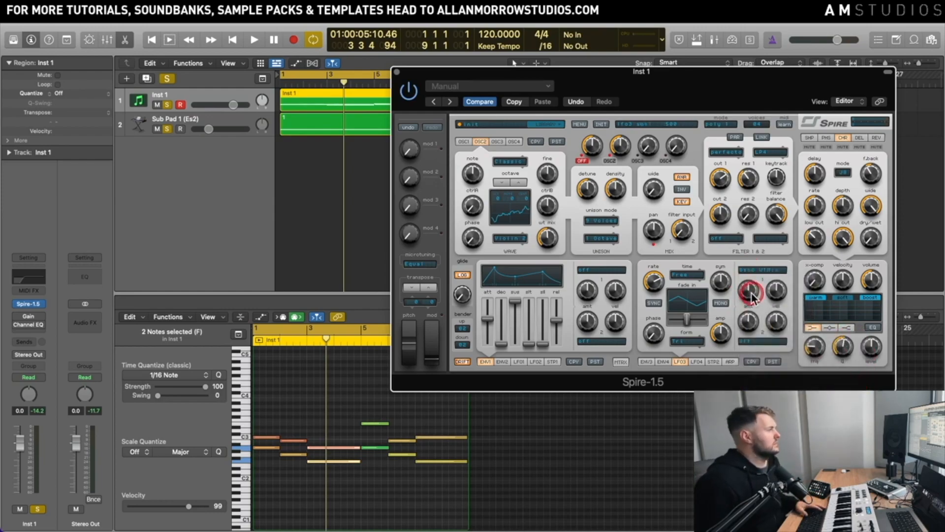
pyautogui.moveTo(751, 297); pyautogui.dragTo(755, 293)
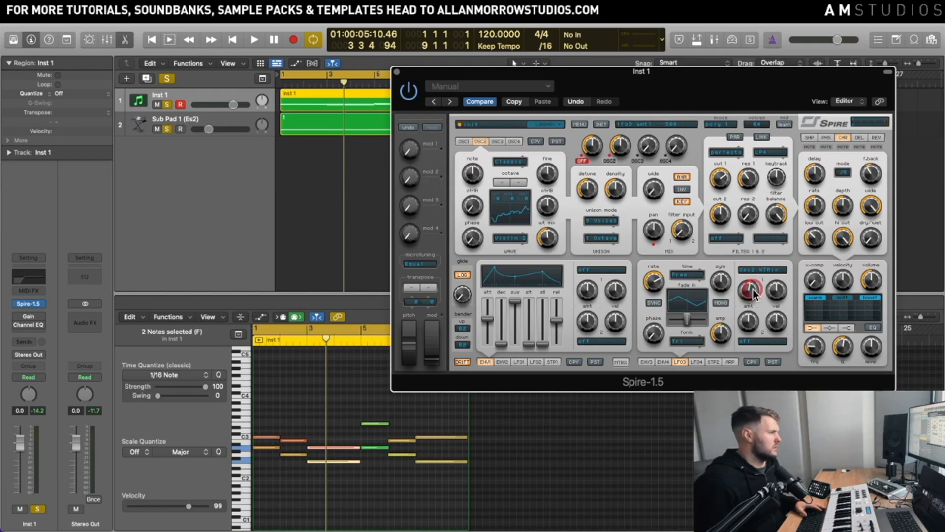
# - Lower LFO 3's rate and fine-tune its modulation of oscillator 2's wt mix while playing the chords
pyautogui.press('space')
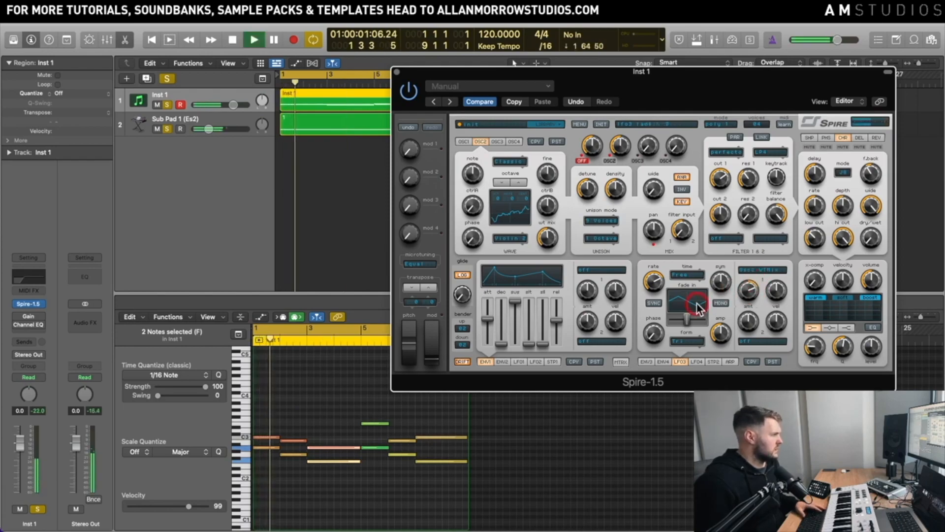
pyautogui.moveTo(720, 298); pyautogui.dragTo(679, 295)
pyautogui.press('space')
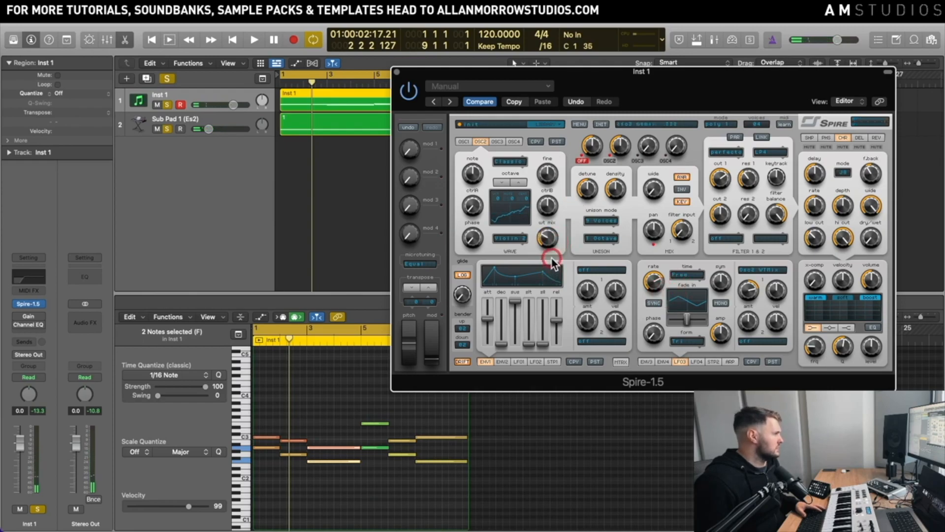
pyautogui.click(653, 283)
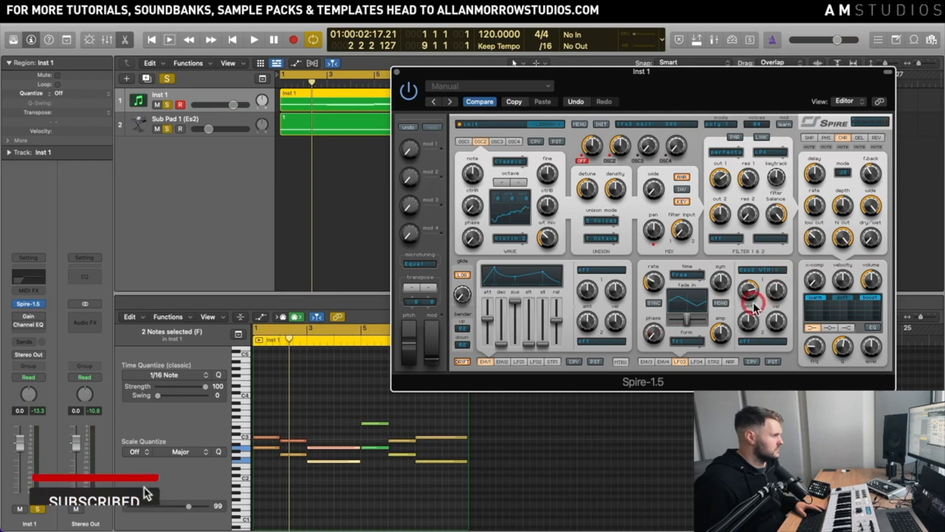
pyautogui.press('space')
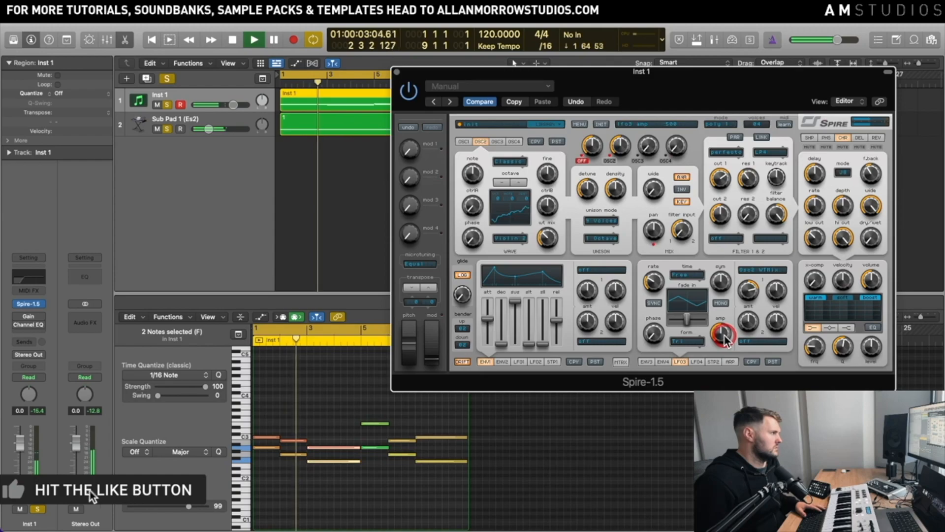
pyautogui.click(601, 276)
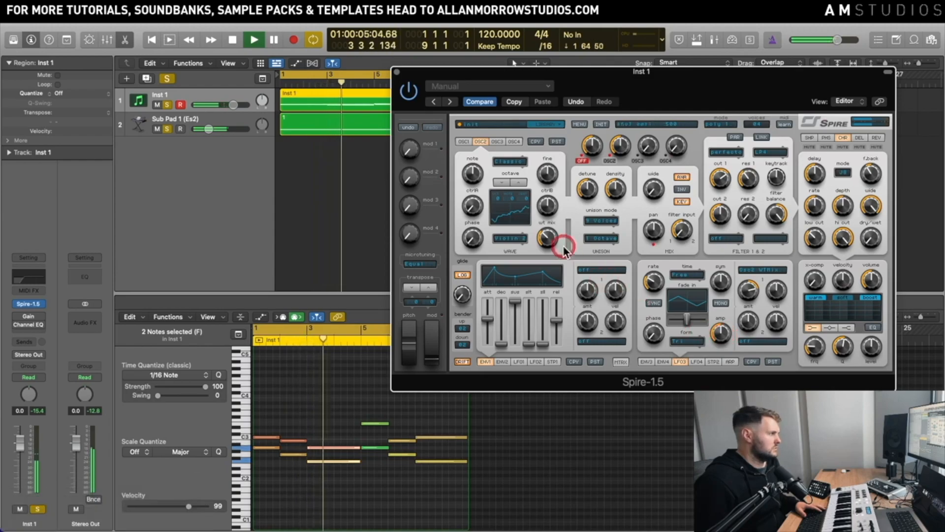
pyautogui.click(721, 333)
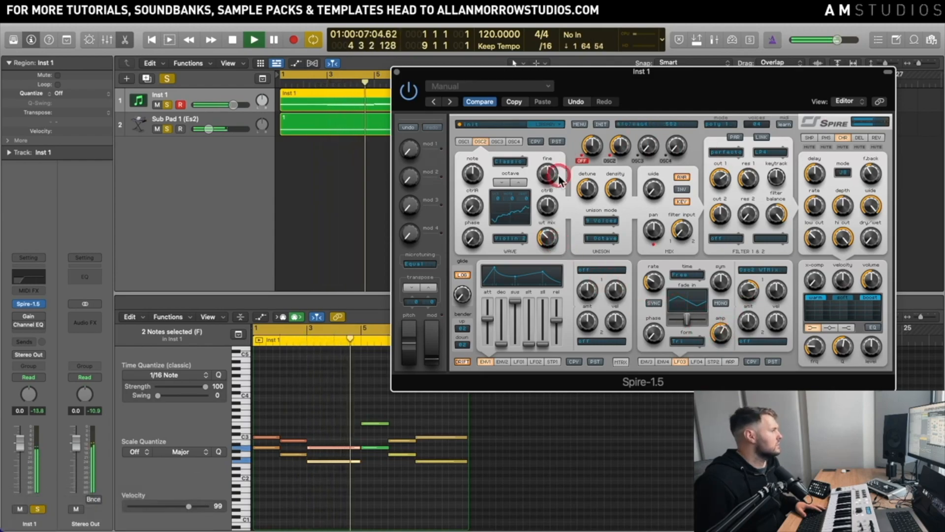
pyautogui.moveTo(548, 238); pyautogui.dragTo(549, 240)
# - Set oscillator 2's octave to -1 and adjust its wt mix while the chords play
pyautogui.click(502, 182)
pyautogui.click(518, 185)
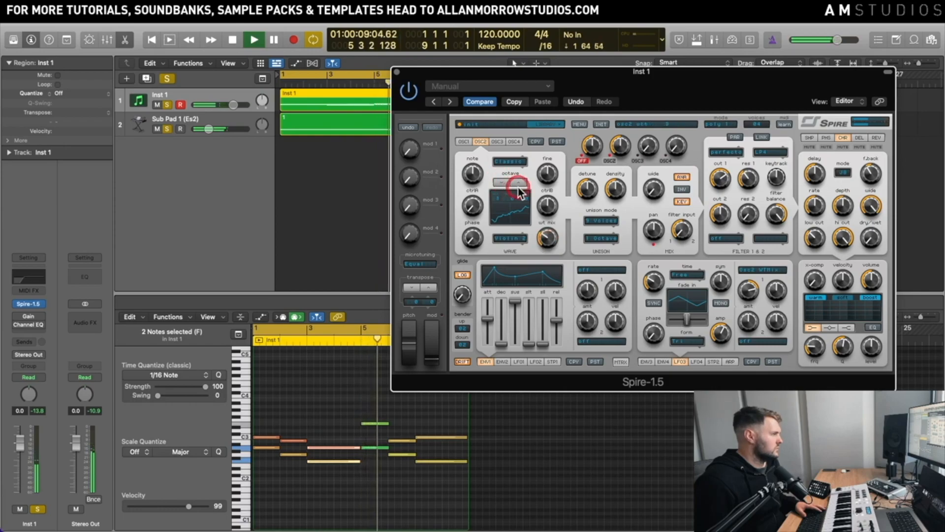
pyautogui.click(518, 185)
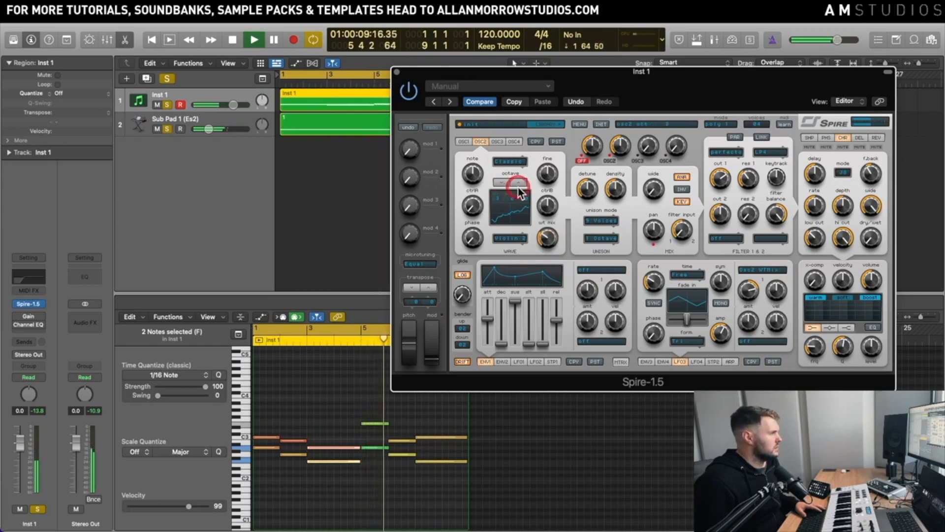
pyautogui.click(554, 212)
pyautogui.press('space')
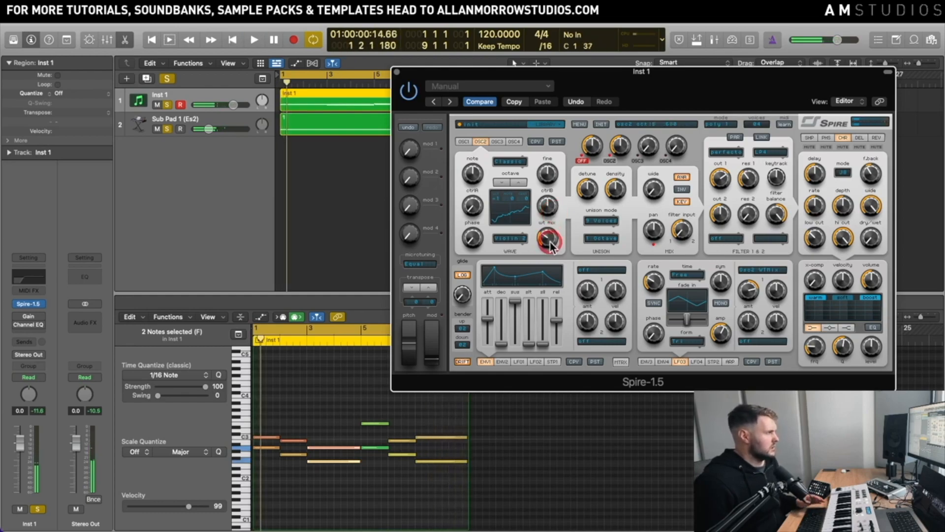
# - Compare the Spire chords without and with the Sub Pad by toggling the pad track's solo
pyautogui.click(167, 130)
pyautogui.press('space')
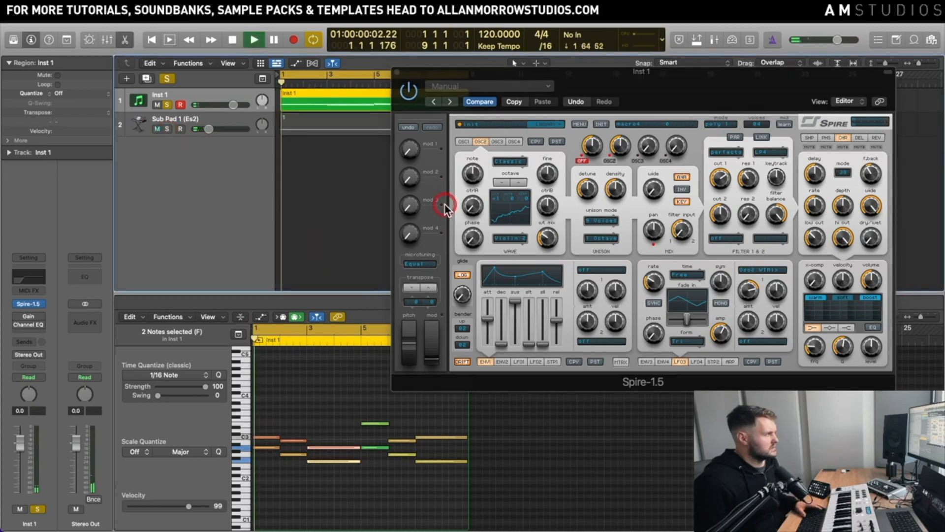
pyautogui.click(167, 129)
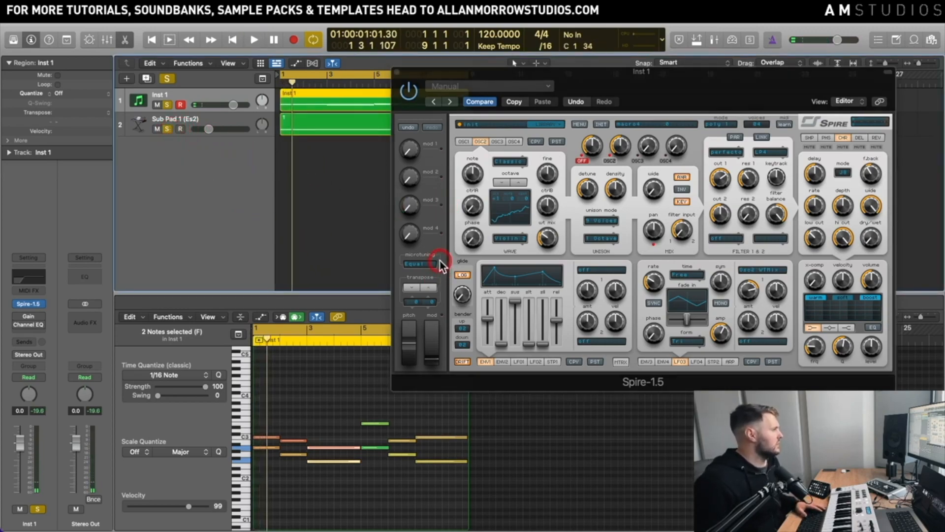
pyautogui.press('space')
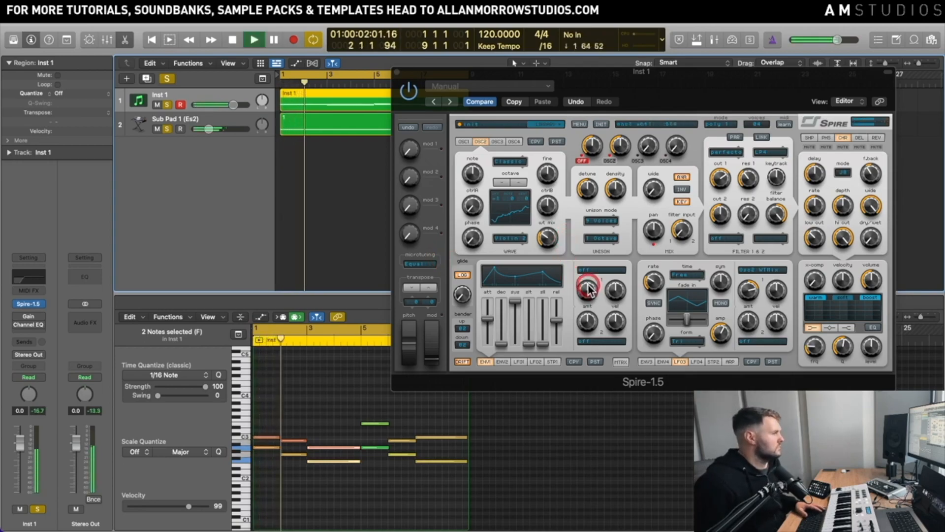
pyautogui.press('space')
# - Unmute oscillator 1 and balance the levels of oscillators 1 and 2 while playing the chords
pyautogui.click(502, 184)
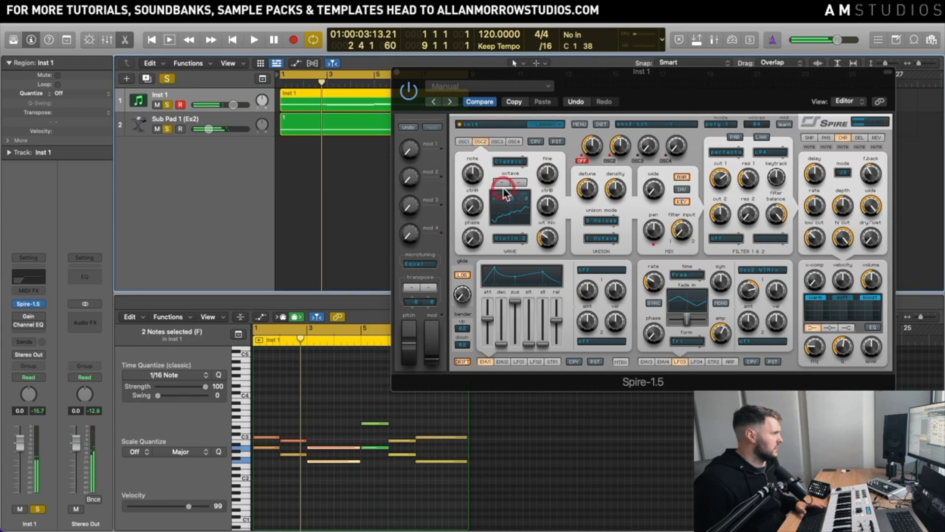
pyautogui.click(540, 283)
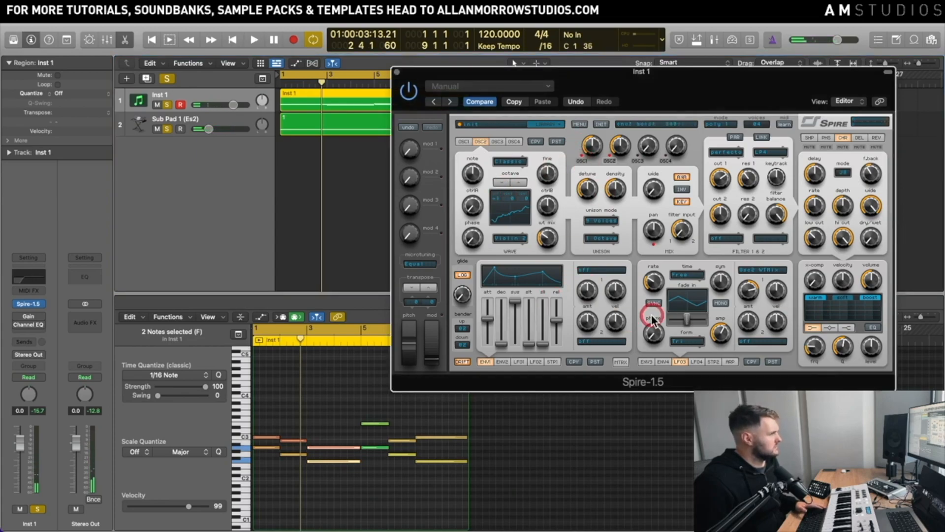
pyautogui.press('space')
pyautogui.click(630, 150)
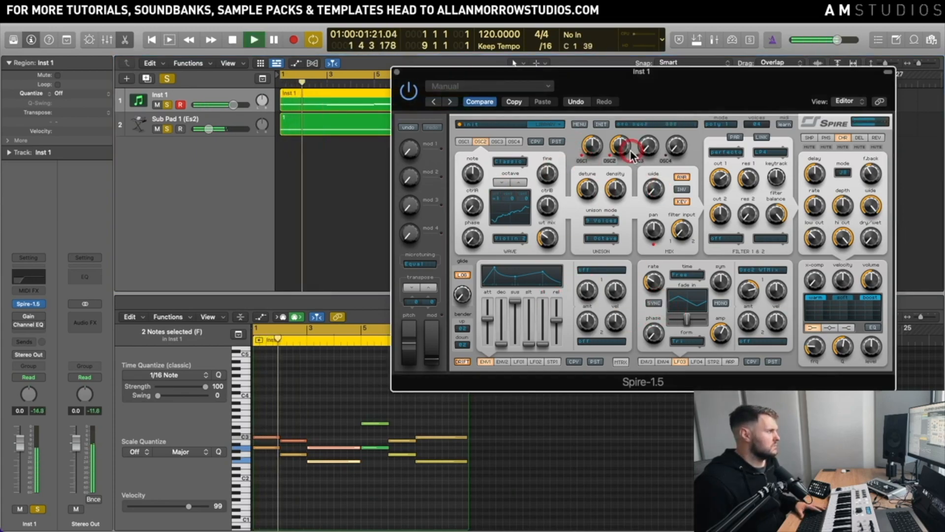
pyautogui.click(596, 148)
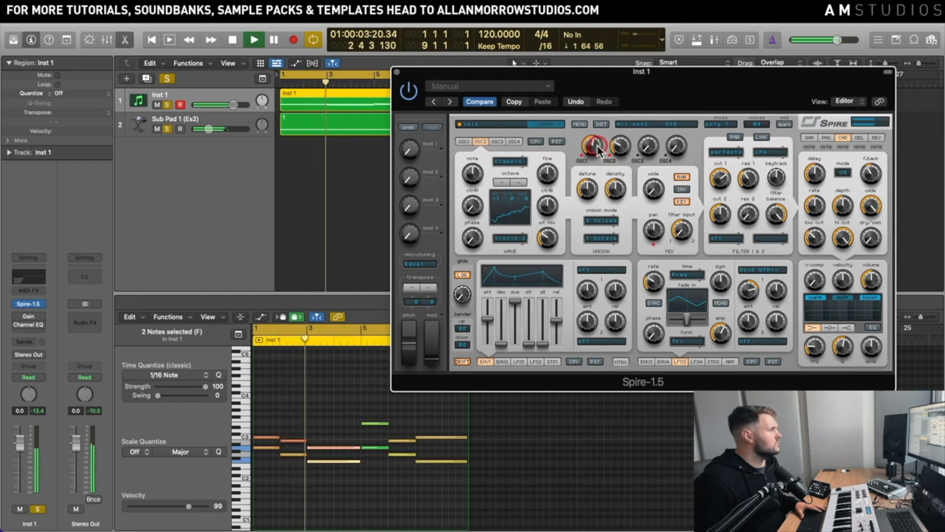
pyautogui.click(619, 148)
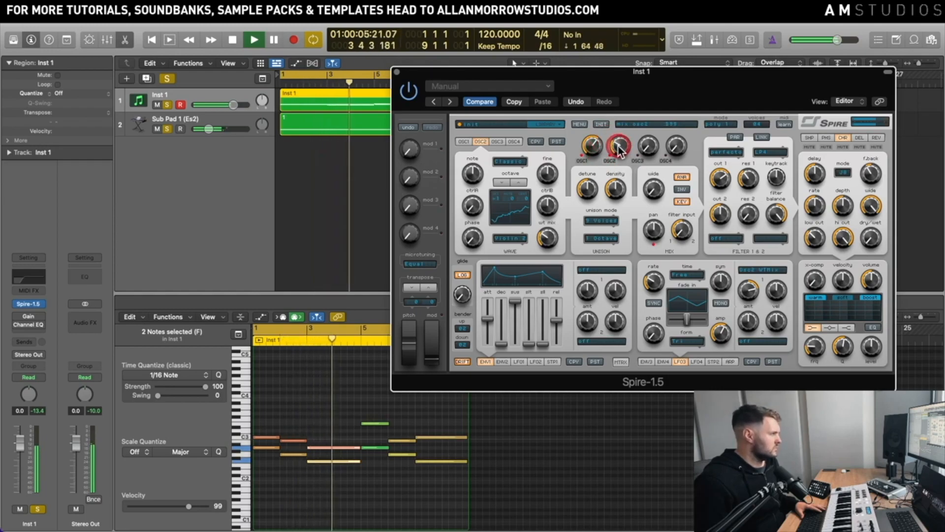
pyautogui.press('space')
# - Set oscillator 2's octave to 0 and audition the chords with both oscillators
pyautogui.click(517, 183)
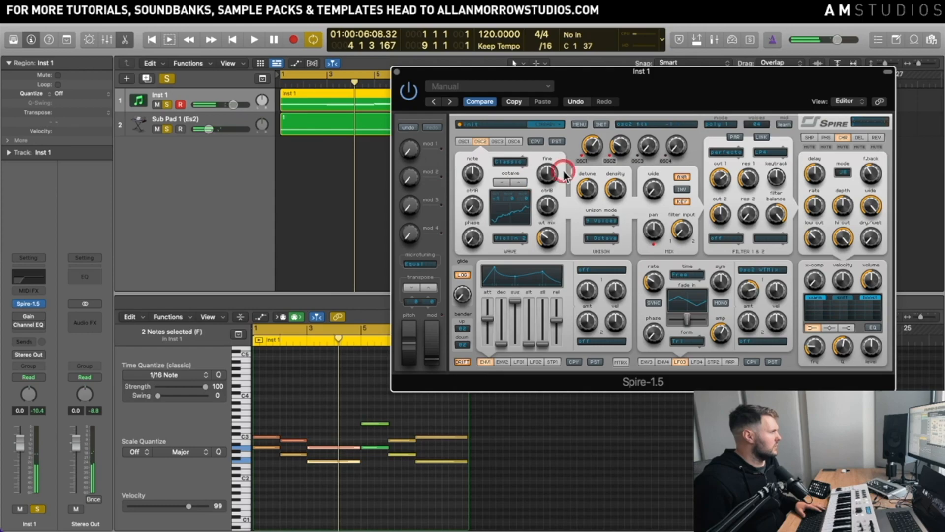
pyautogui.click(634, 264)
pyautogui.press('space')
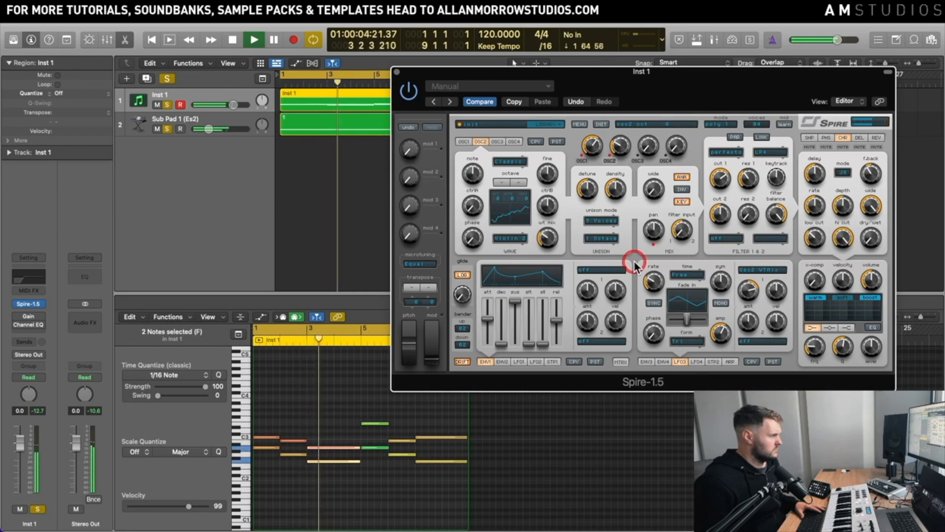
pyautogui.click(580, 330)
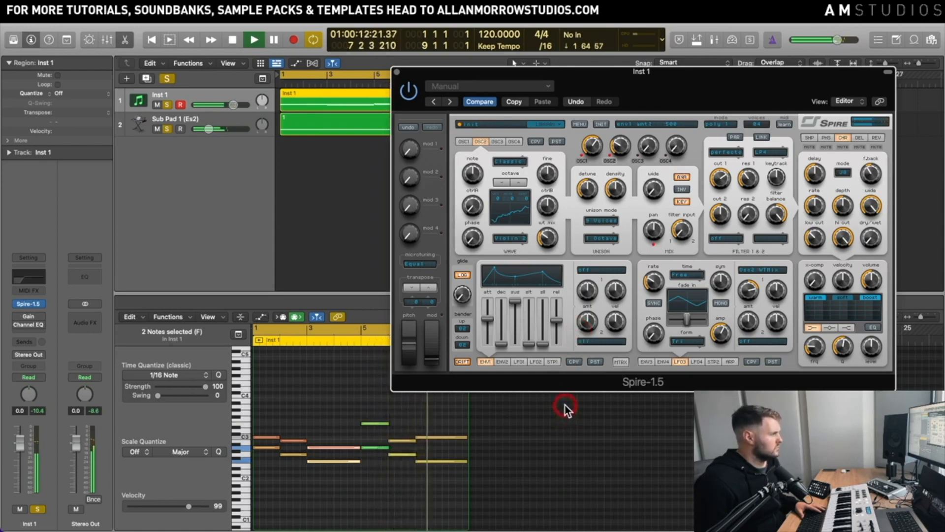
pyautogui.press('space')
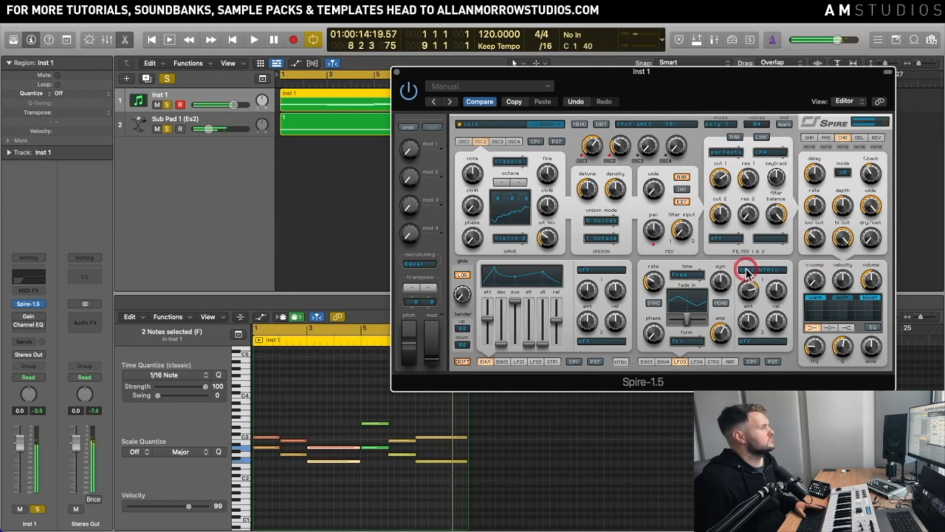
pyautogui.moveTo(746, 275); pyautogui.dragTo(682, 307)
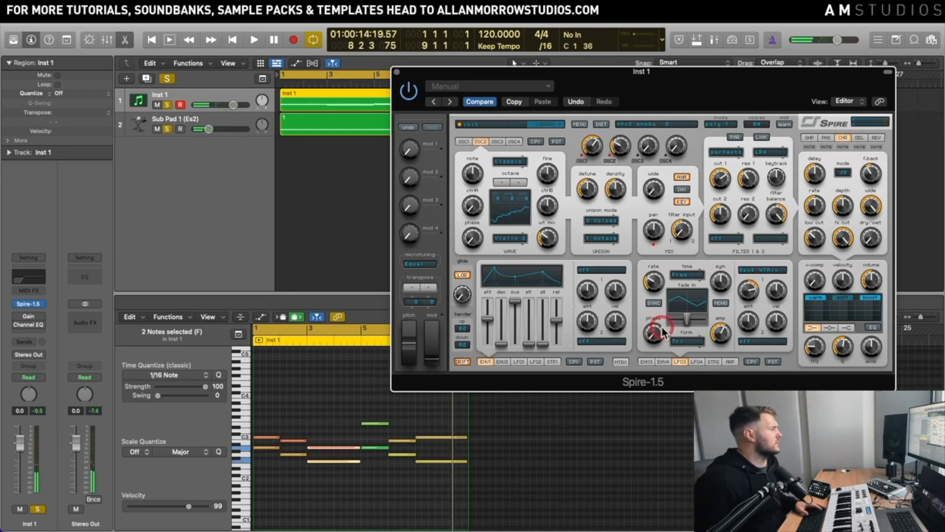
# - Set oscillator 3's type to SawPWM and raise its ctrlA while briefly playing the chords
pyautogui.click(502, 144)
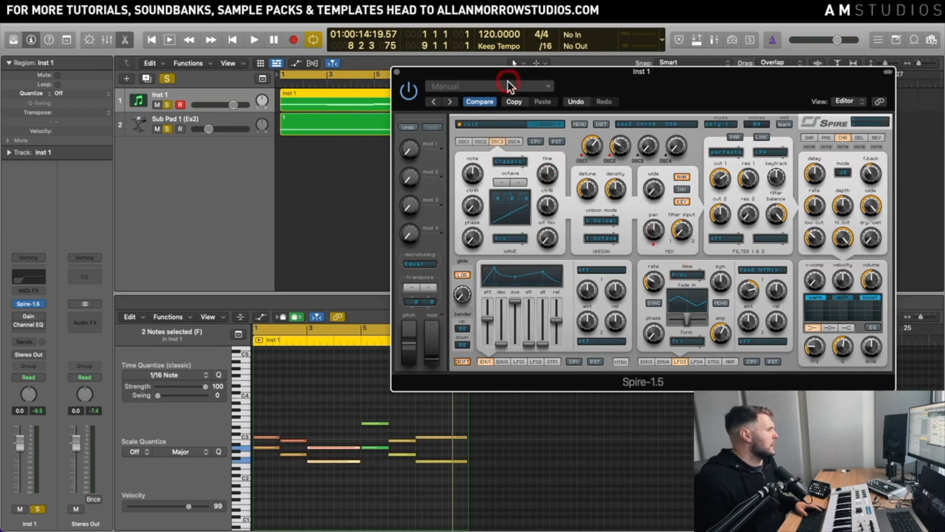
pyautogui.click(516, 165)
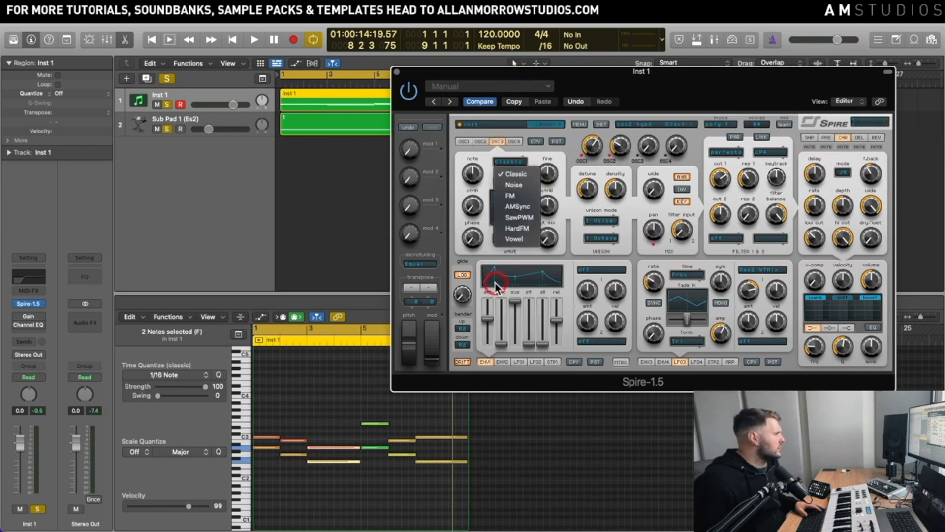
pyautogui.click(529, 220)
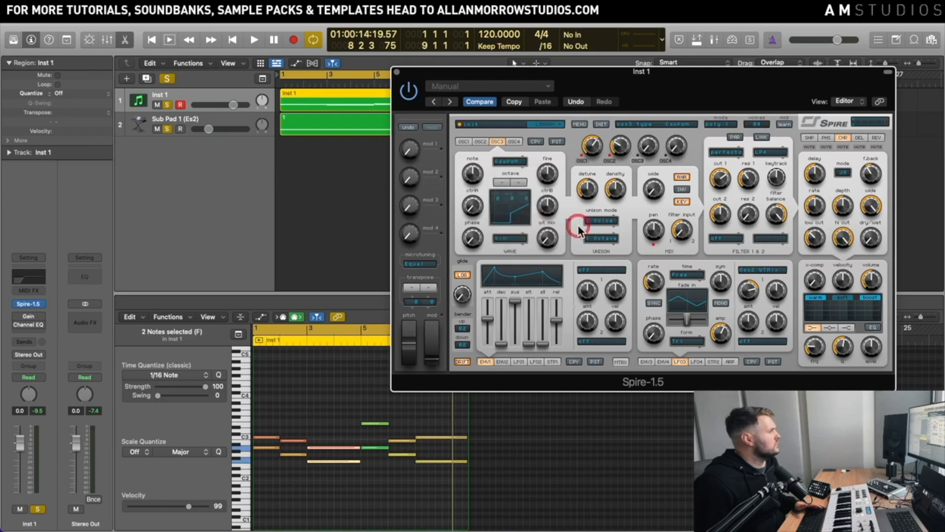
pyautogui.press('space')
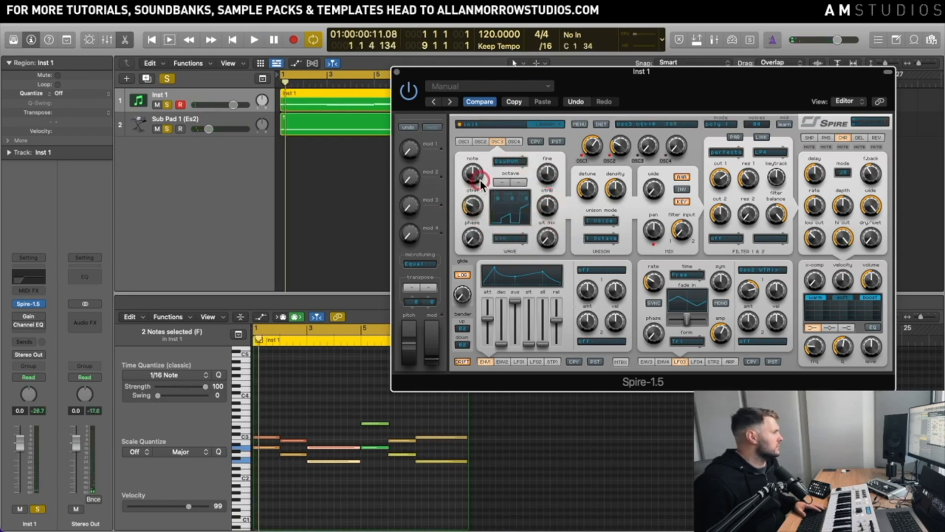
# - Mute oscillators 1 and 2 and audition oscillator 3 on its own
pyautogui.click(635, 161)
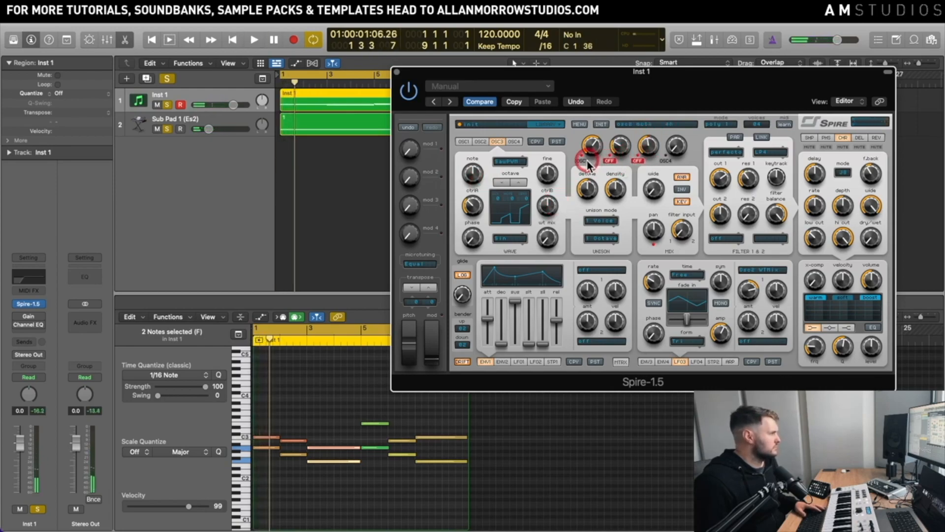
pyautogui.press('space')
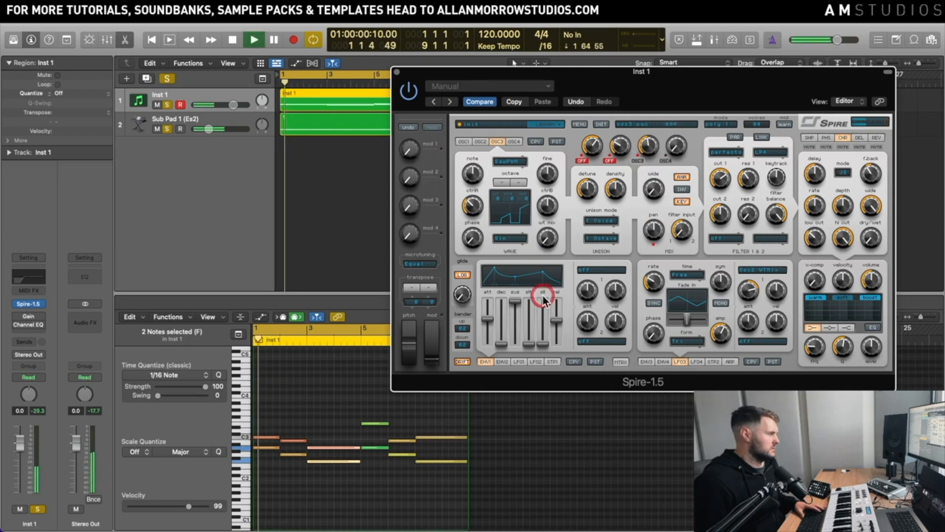
pyautogui.press('space')
# - Set oscillator 3's unison mode to 4 Voices and play the chords
pyautogui.click(610, 220)
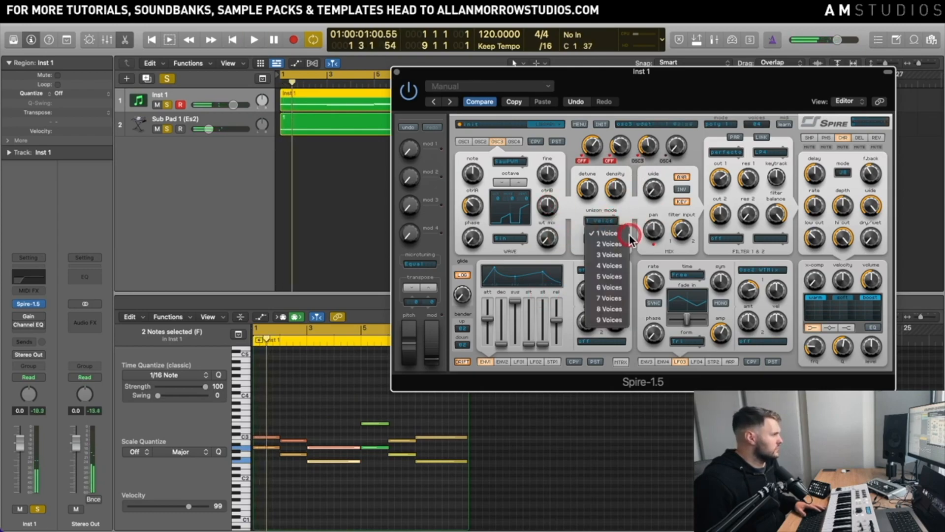
pyautogui.click(609, 266)
pyautogui.press('space')
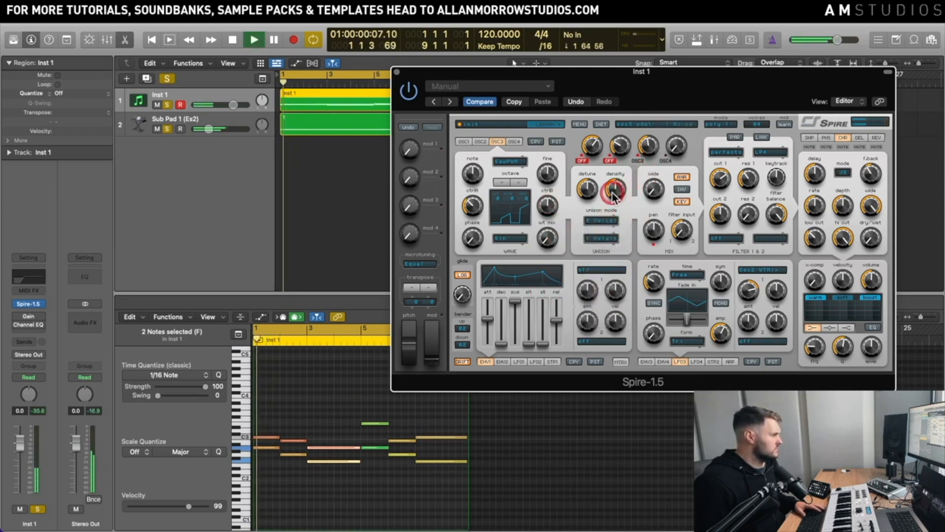
# - Set oscillator 3's unison mode to 7 Voices and adjust its detune while playing the chords
pyautogui.click(590, 190)
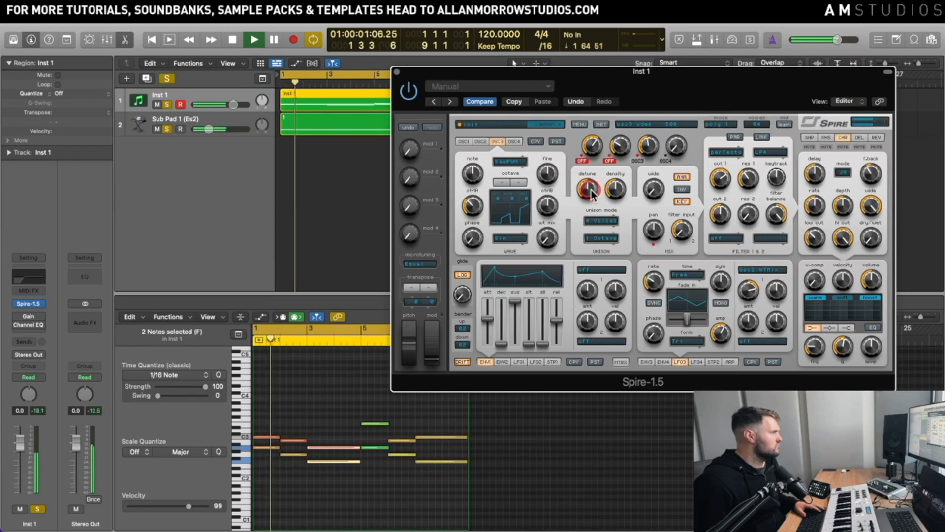
pyautogui.press('space')
pyautogui.click(605, 219)
pyautogui.click(620, 309)
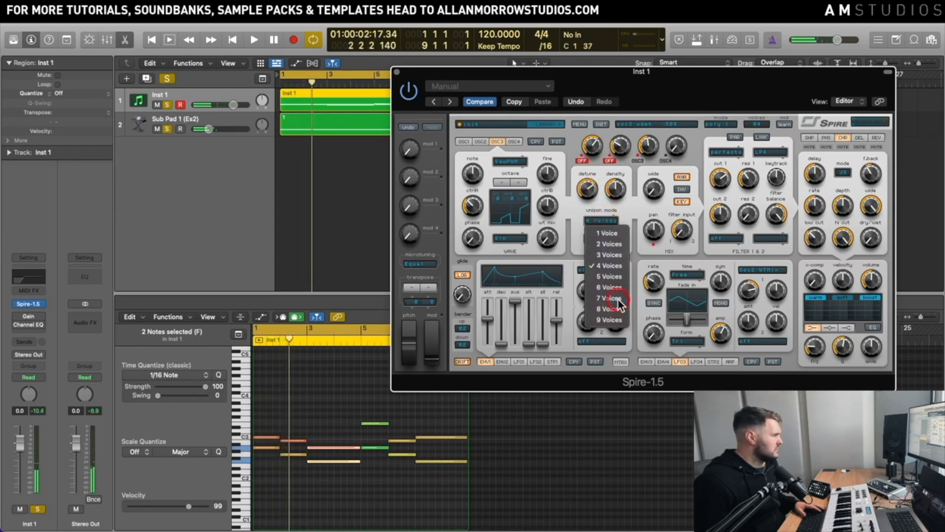
pyautogui.click(615, 298)
pyautogui.press('space')
# - Adjust oscillator 3's unison density and increase its stereo width while auditioning the chords
pyautogui.click(615, 192)
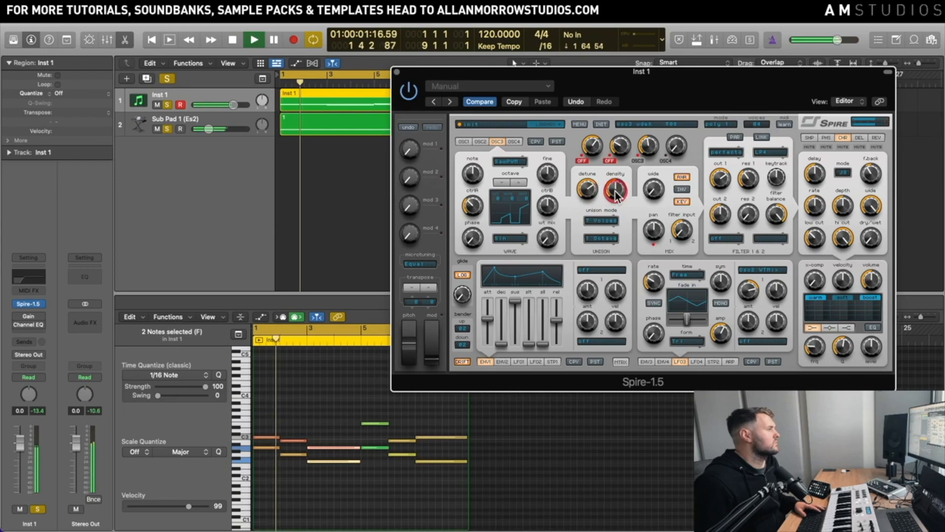
pyautogui.moveTo(615, 194); pyautogui.dragTo(651, 179)
pyautogui.click(602, 292)
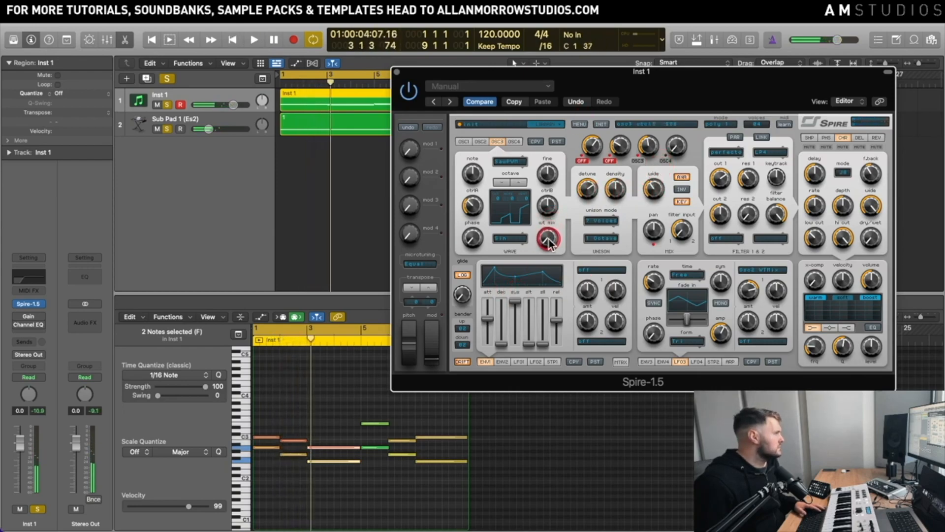
pyautogui.moveTo(550, 241); pyautogui.dragTo(609, 198)
pyautogui.press('space')
pyautogui.press('space')
pyautogui.press('space')
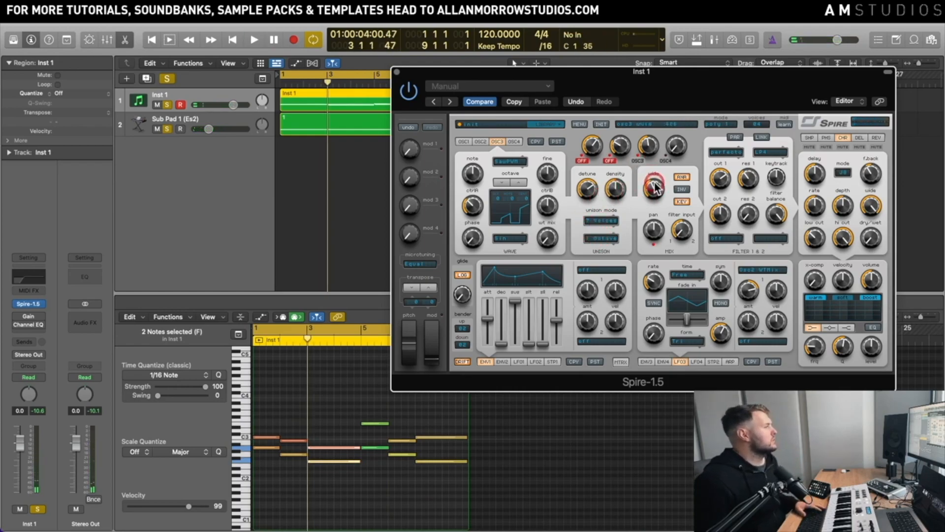
# - Unmute oscillators 1 and 2 and rebalance oscillator 2's mix level during chord playback
pyautogui.press('space')
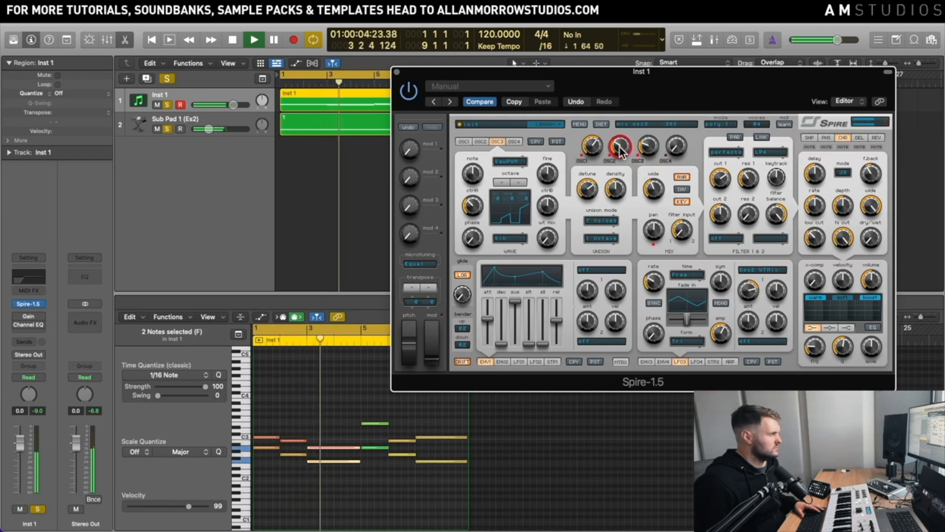
pyautogui.moveTo(621, 150); pyautogui.dragTo(751, 131)
pyautogui.press('space')
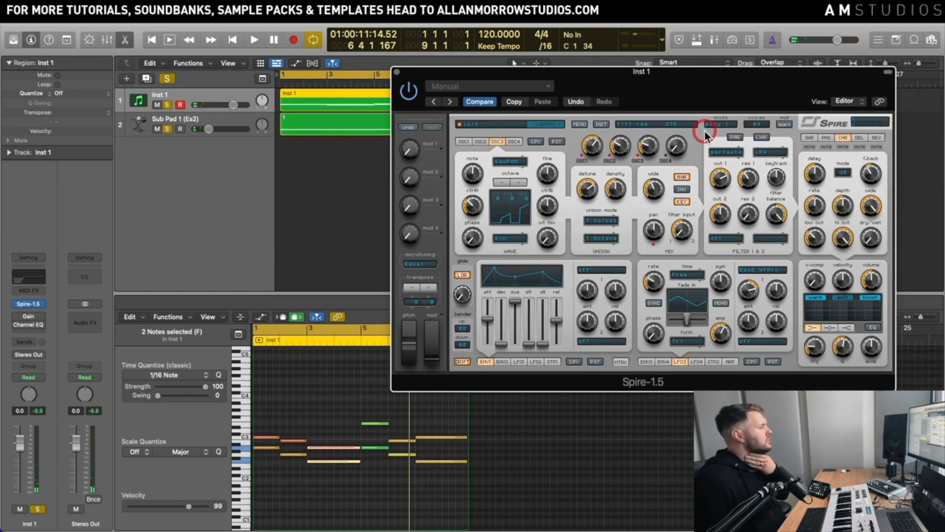
# - Switch the filters to parallel routing, adjusting oscillator 3's filter input and centring the filter balance
pyautogui.click(672, 237)
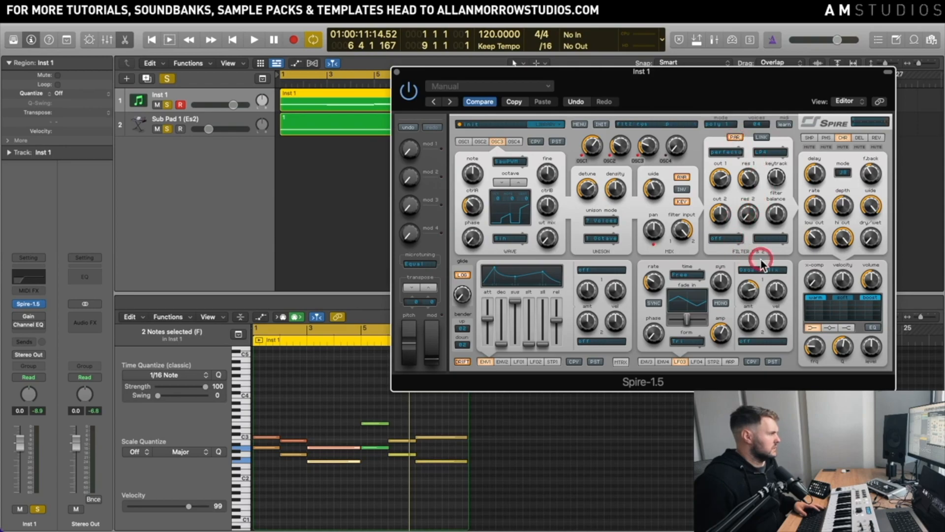
pyautogui.press('space')
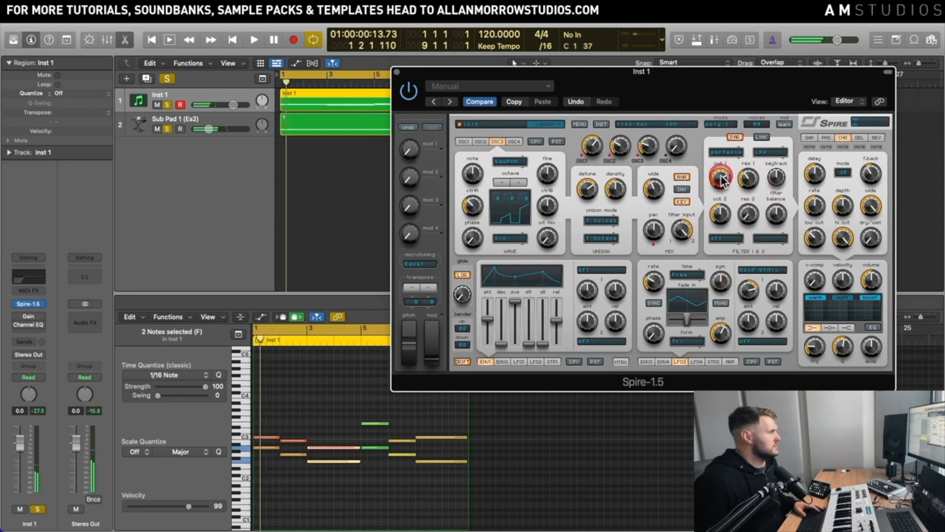
pyautogui.press('space')
# - Set filter 2's type to perfecto and its mode to BP4
pyautogui.click(726, 239)
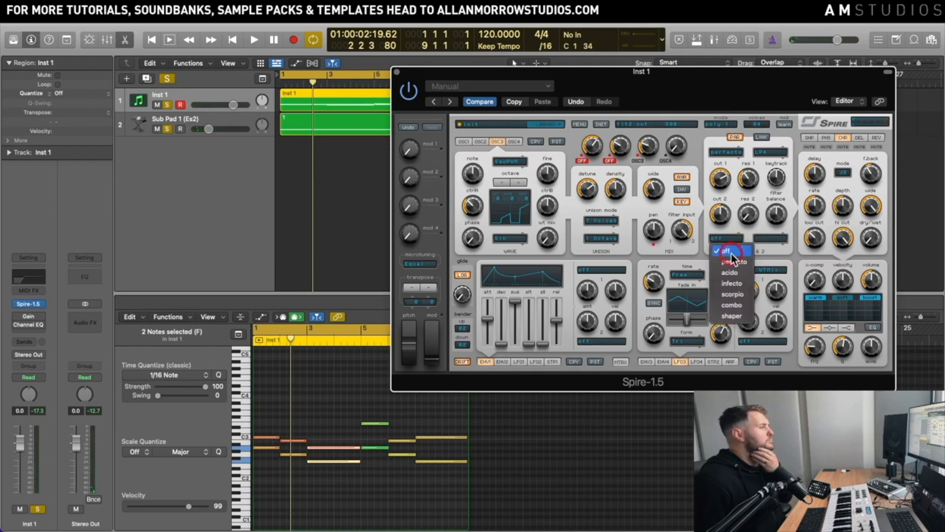
pyautogui.click(733, 261)
pyautogui.click(783, 241)
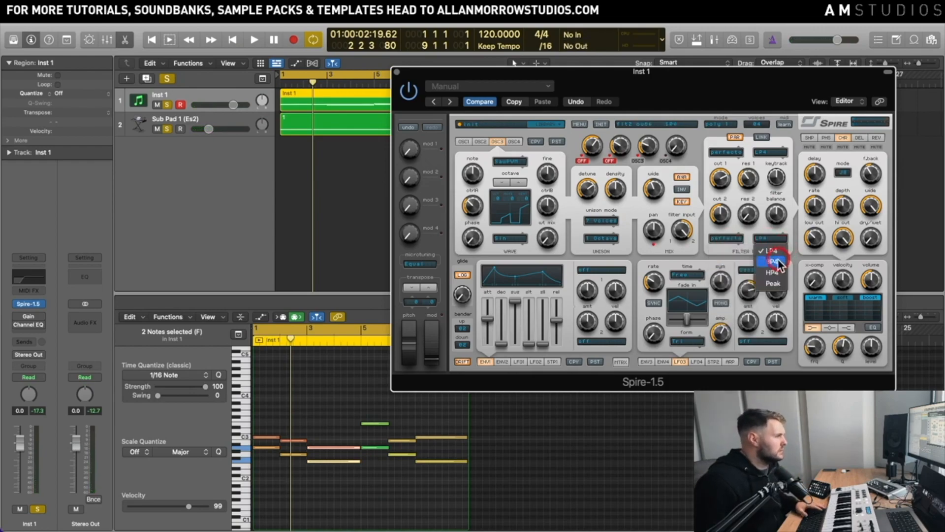
pyautogui.click(778, 262)
# - Raise filter 2's resonance and adjust its cutoff while auditioning oscillator 3 alone
pyautogui.press('space')
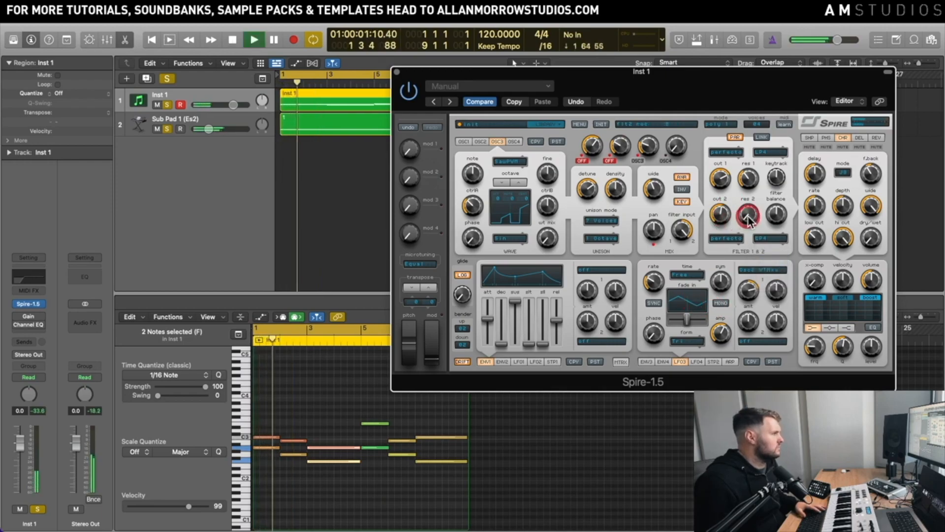
pyautogui.moveTo(748, 217); pyautogui.dragTo(768, 179)
pyautogui.press('space')
pyautogui.moveTo(720, 213)
pyautogui.mouseDown()
pyautogui.moveTo(720, 236)
pyautogui.moveTo(730, 202)
pyautogui.mouseUp()
pyautogui.press('space')
pyautogui.press('space')
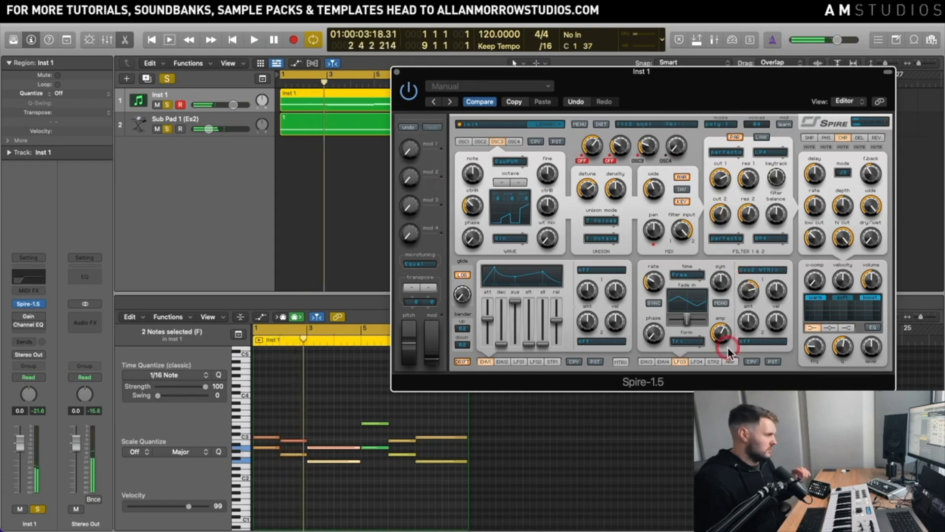
# - Unmute oscillators 1 and 2 and fine-tune filter 2's cutoff against the full chord sound
pyautogui.click(723, 215)
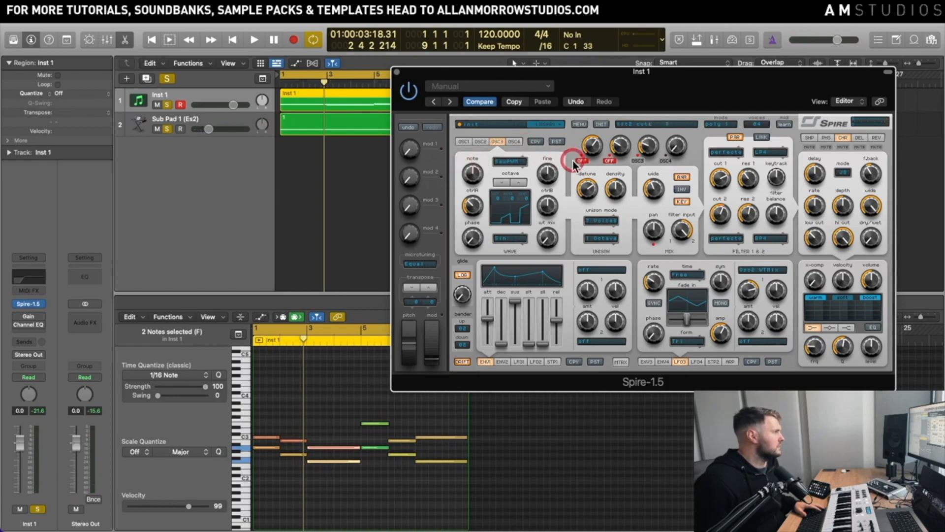
pyautogui.press('space')
pyautogui.moveTo(718, 216)
pyautogui.mouseDown()
pyautogui.moveTo(714, 246)
pyautogui.moveTo(726, 202)
pyautogui.moveTo(723, 213)
pyautogui.mouseUp()
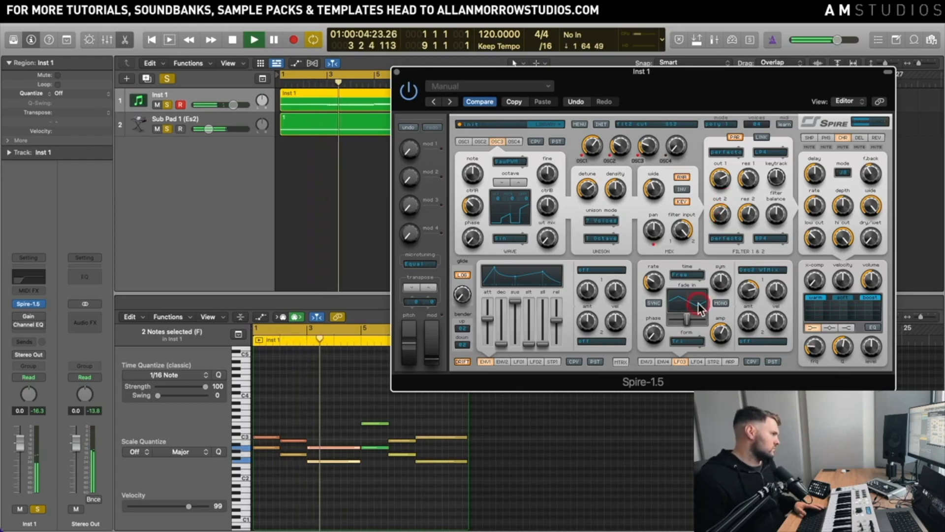
pyautogui.press('space')
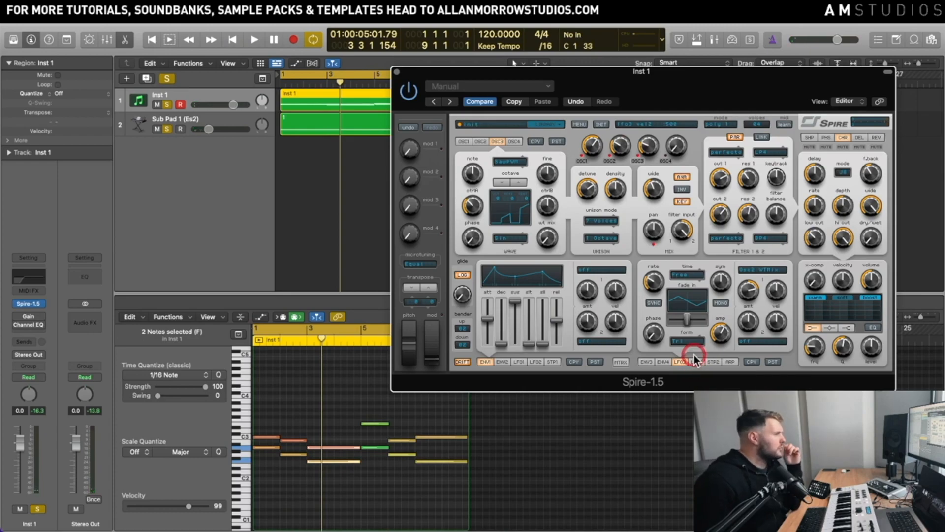
pyautogui.click(722, 300)
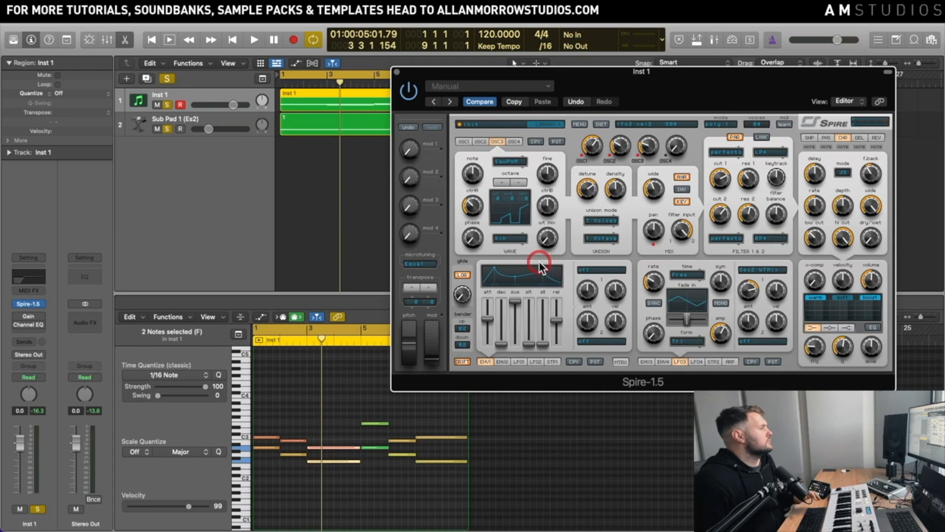
pyautogui.click(548, 240)
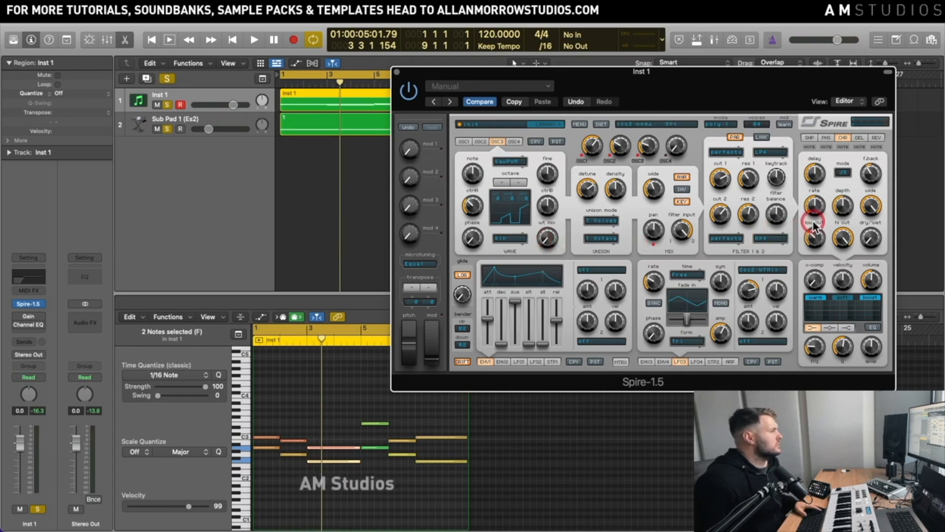
pyautogui.click(803, 277)
pyautogui.click(750, 213)
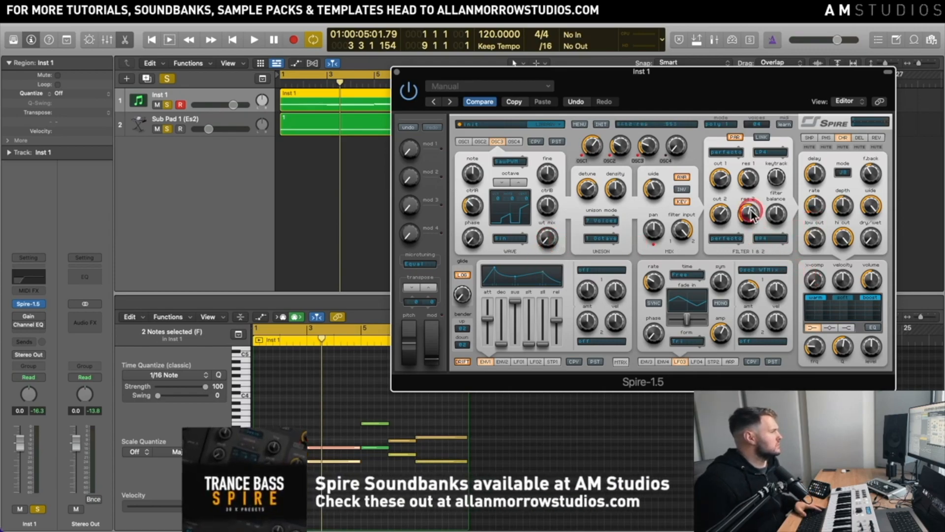
pyautogui.click(703, 274)
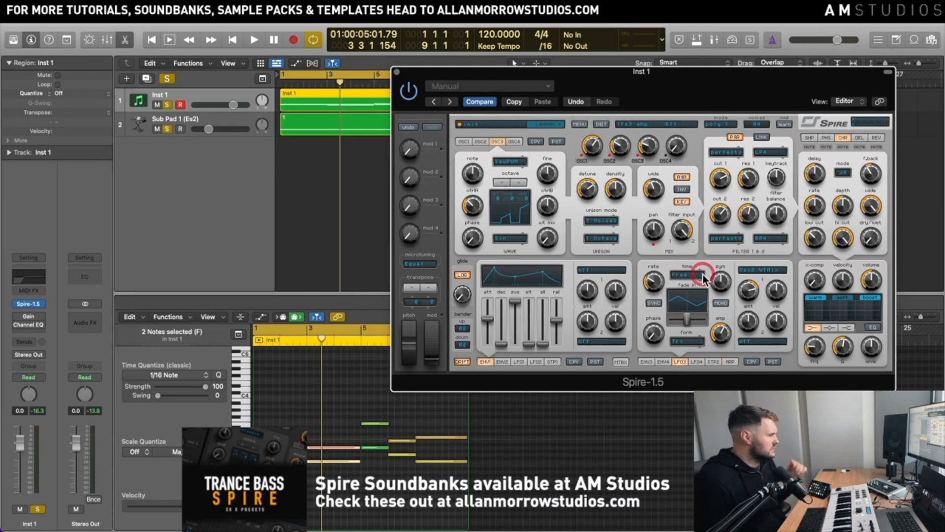
pyautogui.click(678, 350)
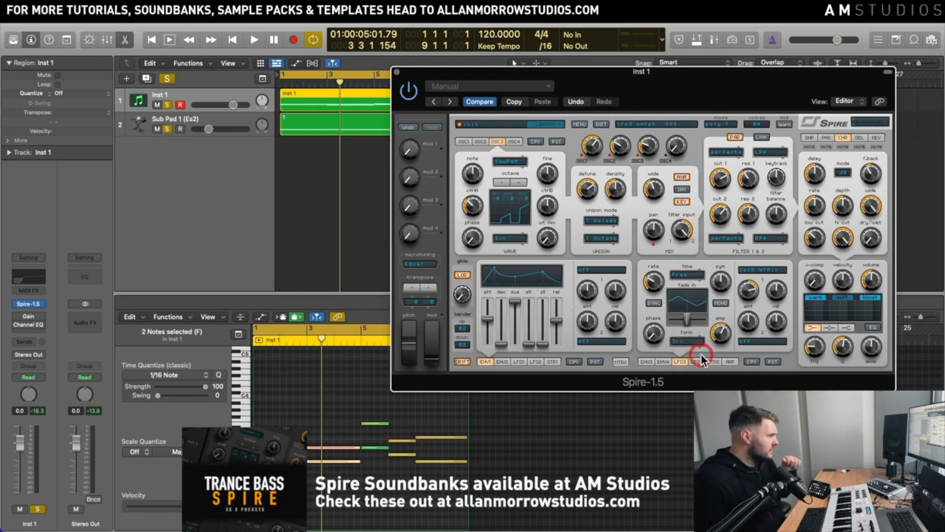
pyautogui.click(686, 347)
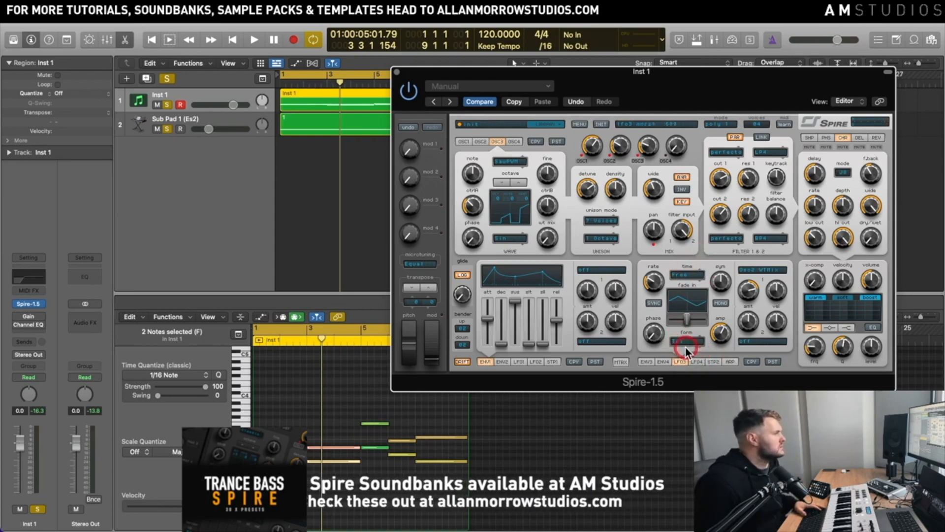
# - Show oscillator 2's settings and mute oscillators 1 and 3 to audition it on its own
pyautogui.click(463, 143)
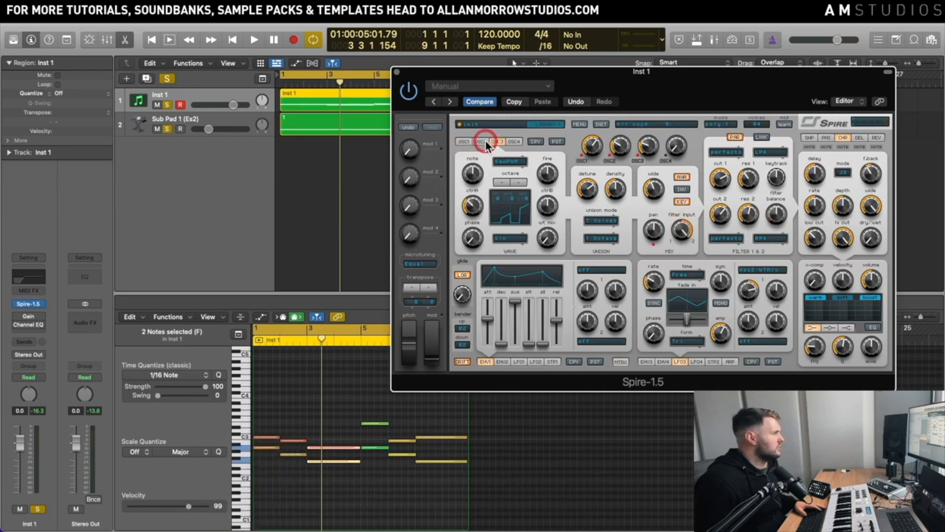
pyautogui.click(482, 141)
pyautogui.click(649, 272)
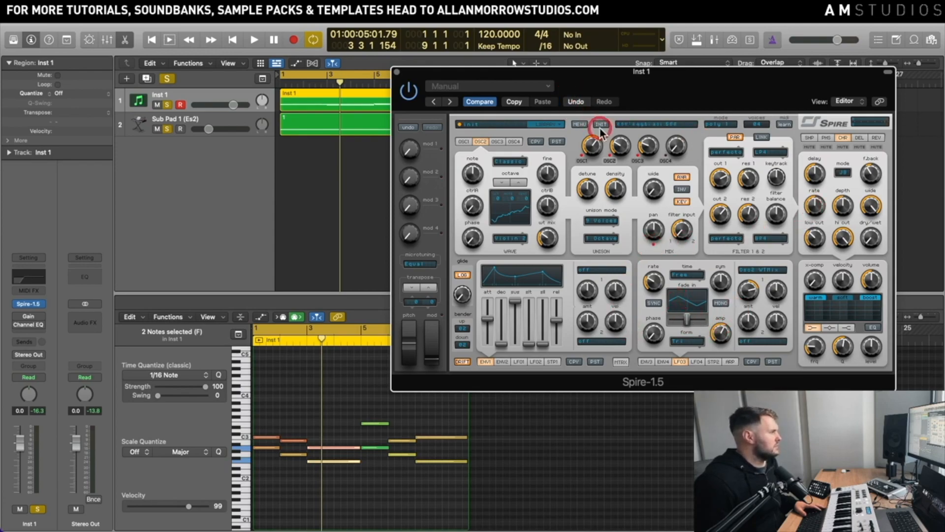
pyautogui.click(584, 161)
pyautogui.press('space')
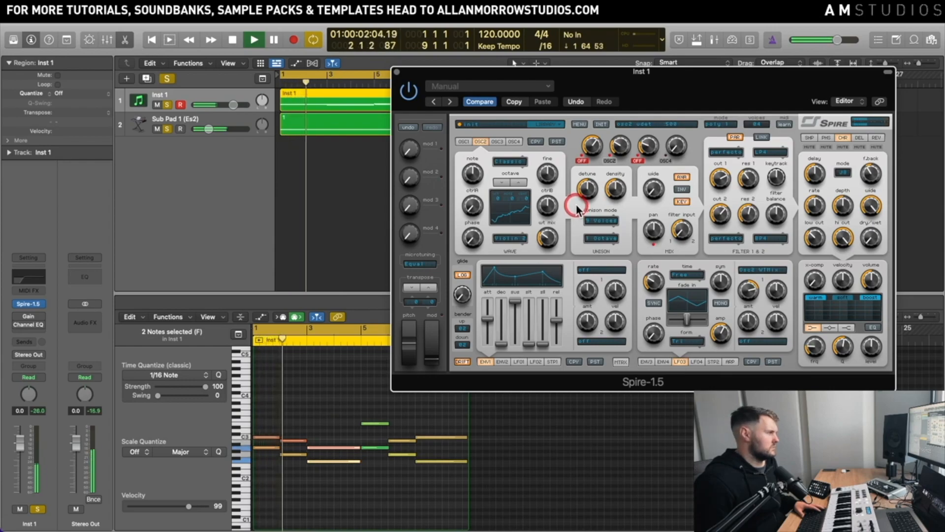
pyautogui.press('space')
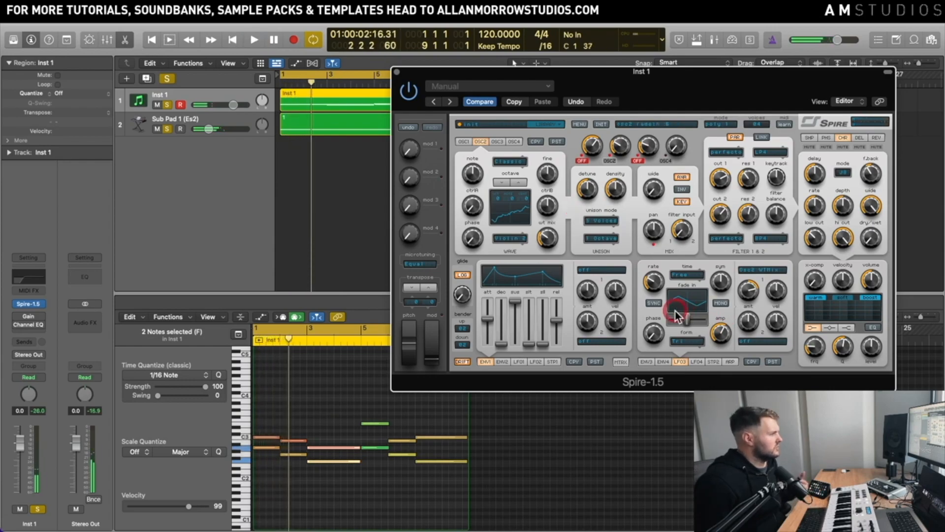
# - Change LFO 3's form to Vocal 1 and slightly lower its morph while playing the chords
pyautogui.click(684, 342)
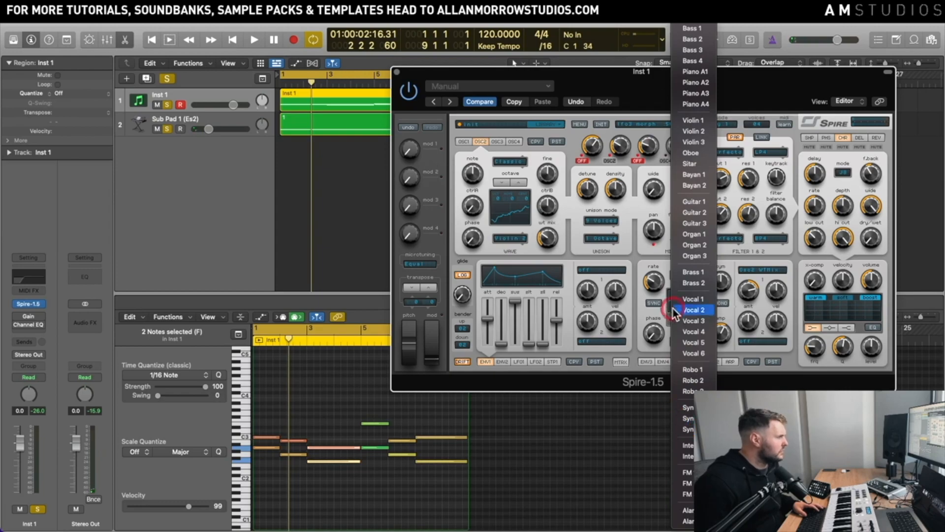
pyautogui.click(669, 427)
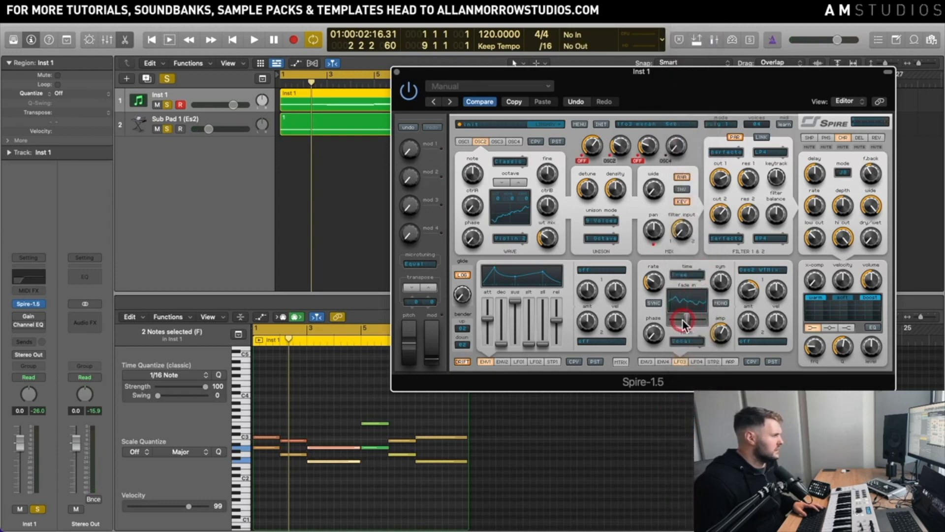
pyautogui.press('space')
pyautogui.moveTo(683, 320); pyautogui.dragTo(695, 317)
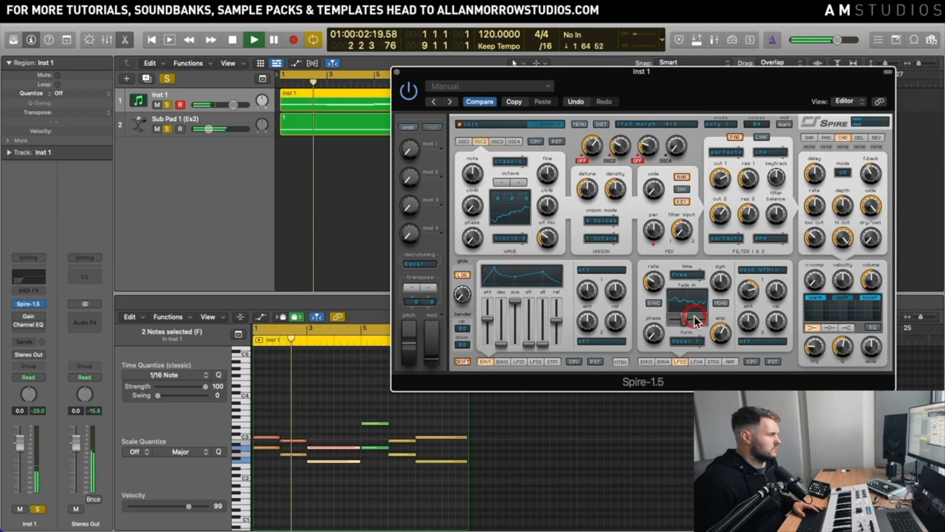
pyautogui.press('space')
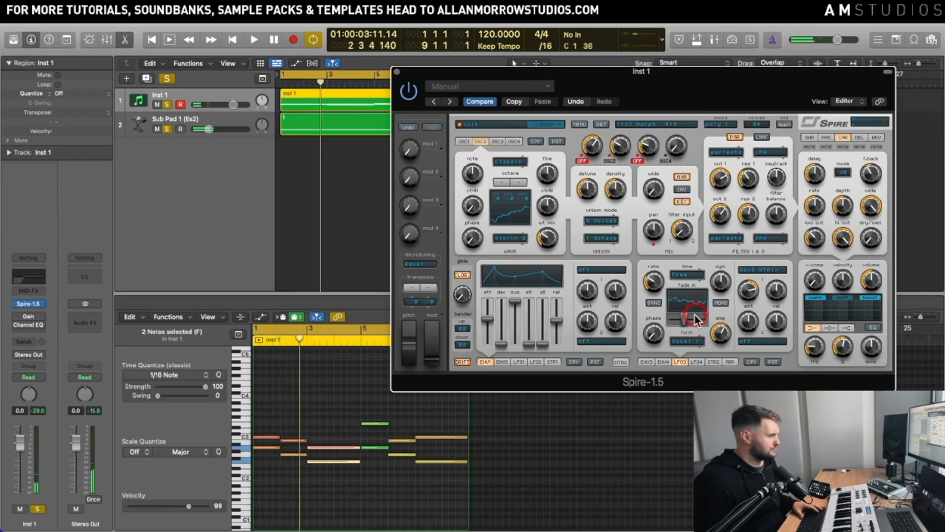
pyautogui.press('space')
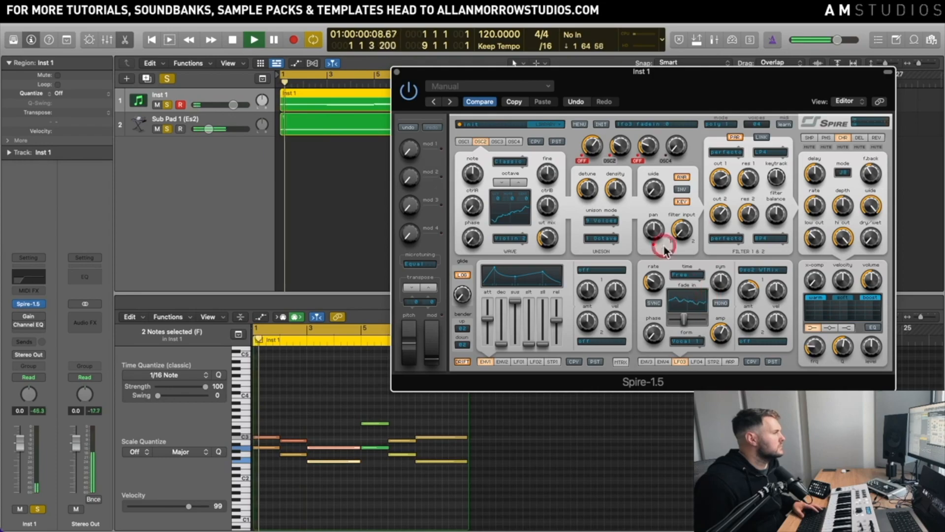
# - Unmute oscillator 1 and lower filter 1's cutoff while the chords play
pyautogui.click(581, 160)
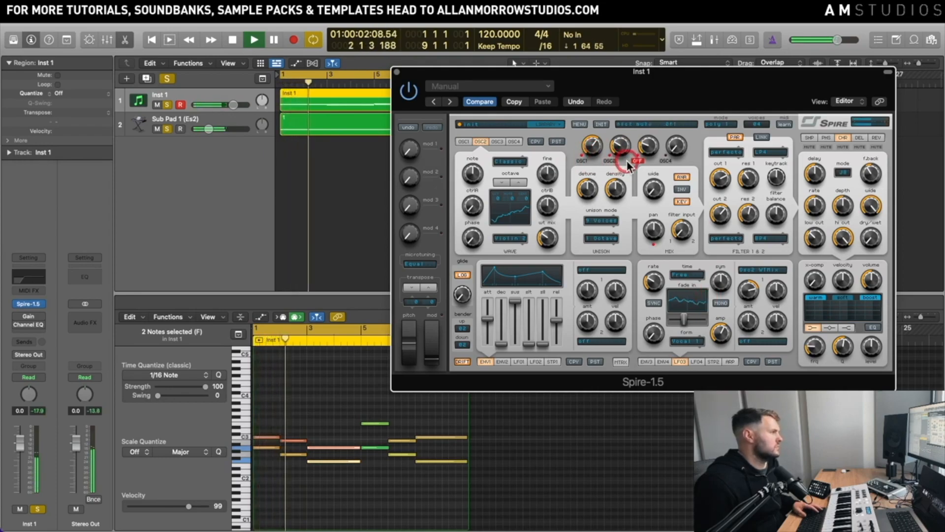
pyautogui.click(682, 183)
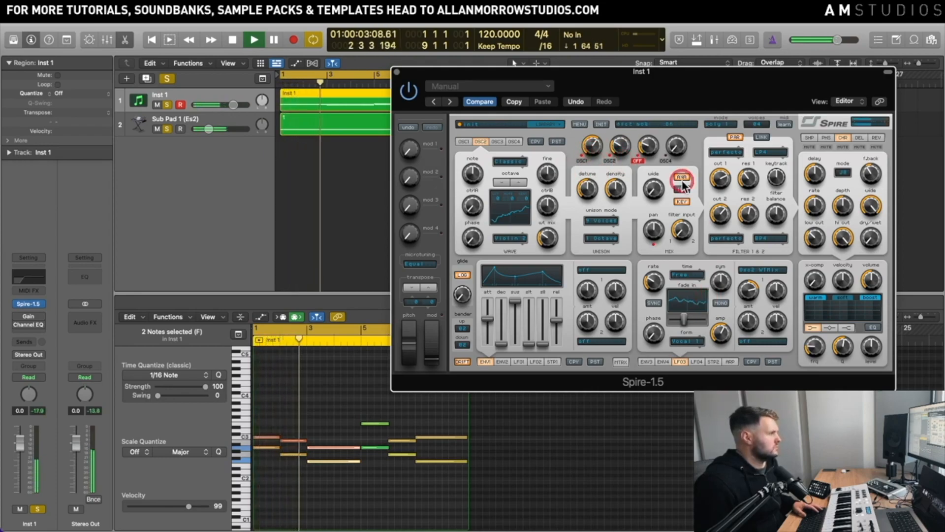
pyautogui.click(722, 181)
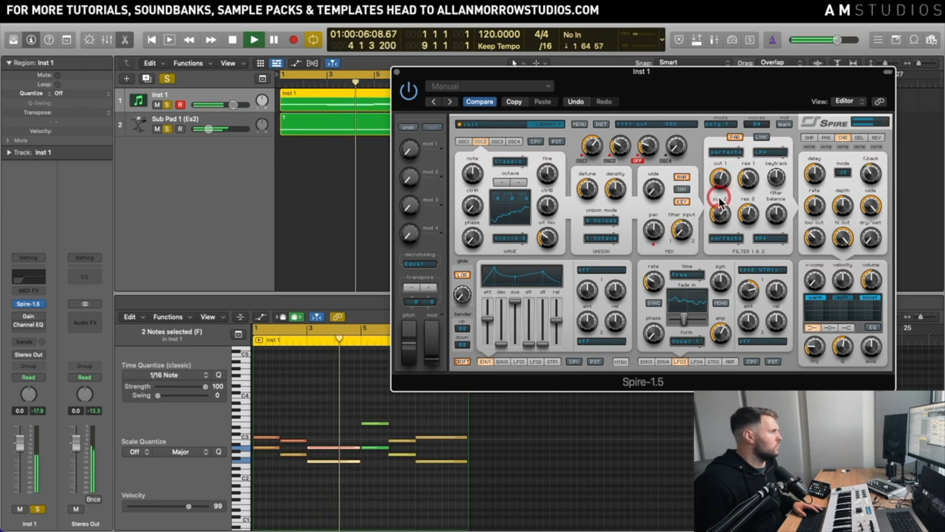
pyautogui.press('space')
# - Unmute oscillator 3 and lower filter 2's cutoff while playing all three oscillators
pyautogui.click(638, 160)
pyautogui.click(676, 189)
pyautogui.click(721, 216)
pyautogui.press('space')
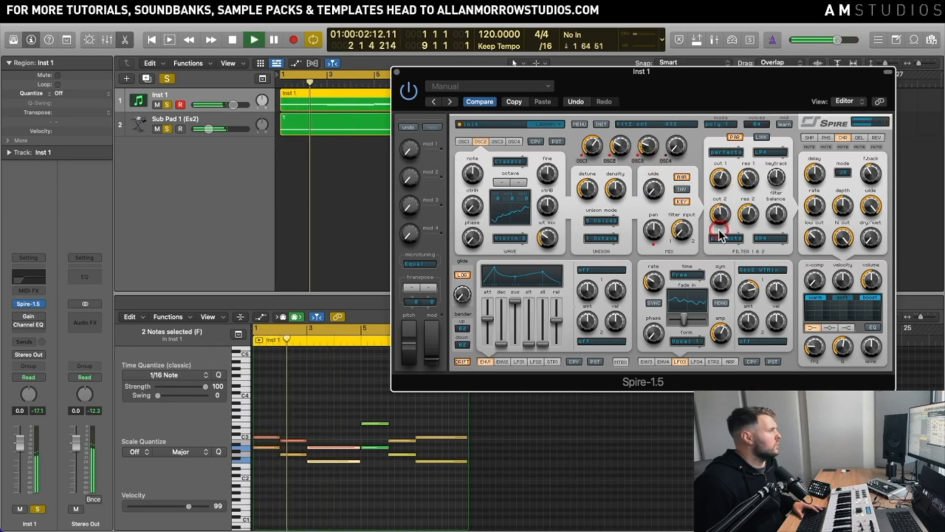
# - Stop the chord playback and fine-tune filter 2's cutoff
pyautogui.click(748, 264)
pyautogui.press('space')
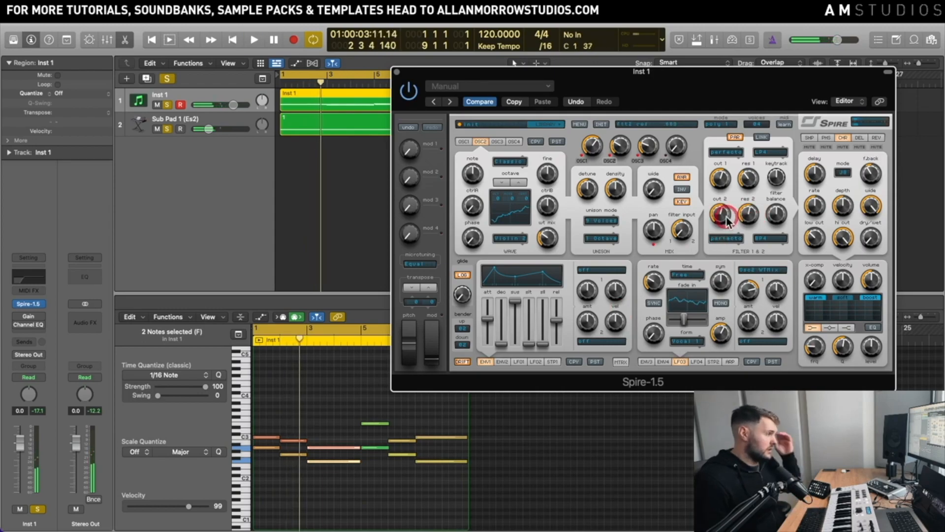
pyautogui.moveTo(725, 216); pyautogui.dragTo(724, 216)
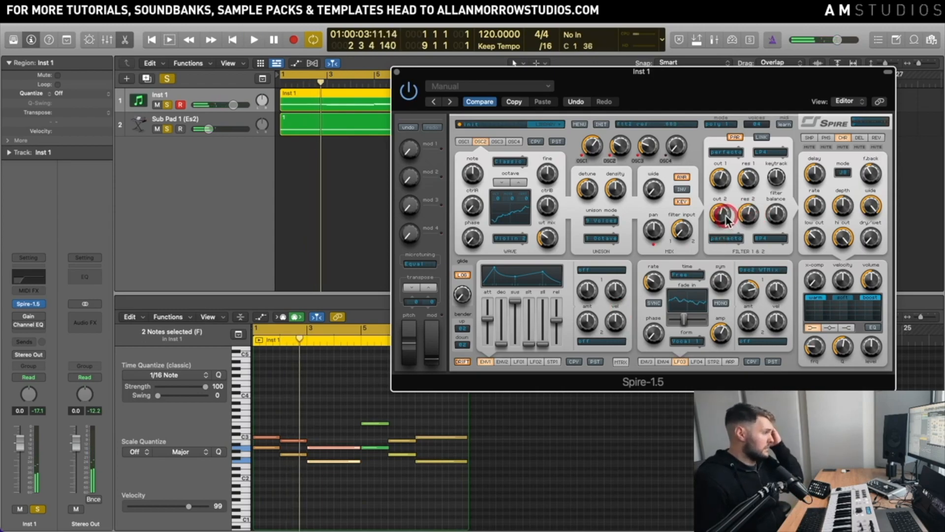
# - Route LFO 4 to Cutoff 2, raise its modulation amount and lower its rate, and play the chords to audition the movement
pyautogui.click(696, 362)
pyautogui.click(688, 328)
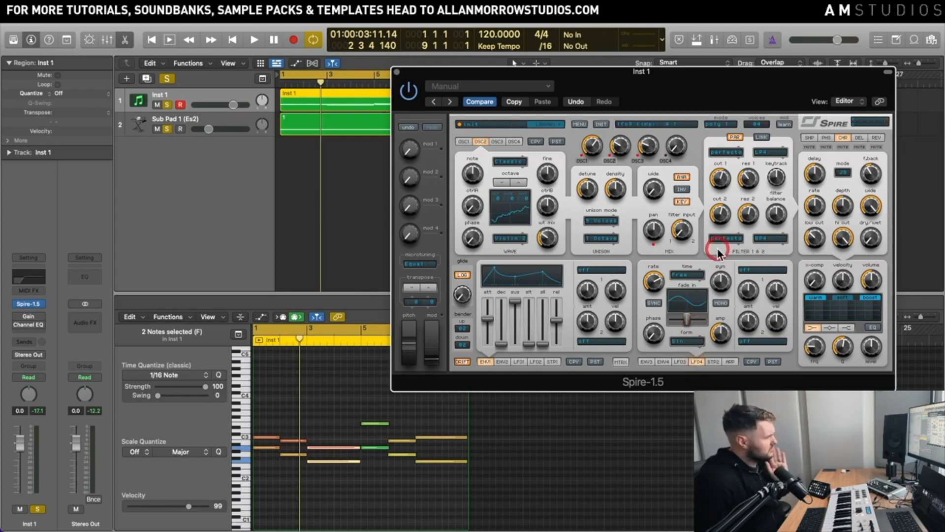
pyautogui.click(753, 271)
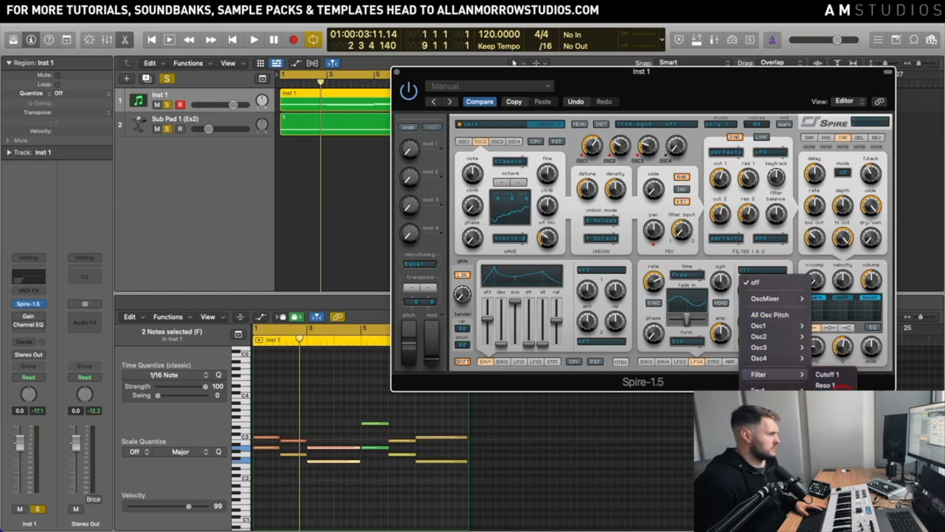
pyautogui.click(832, 396)
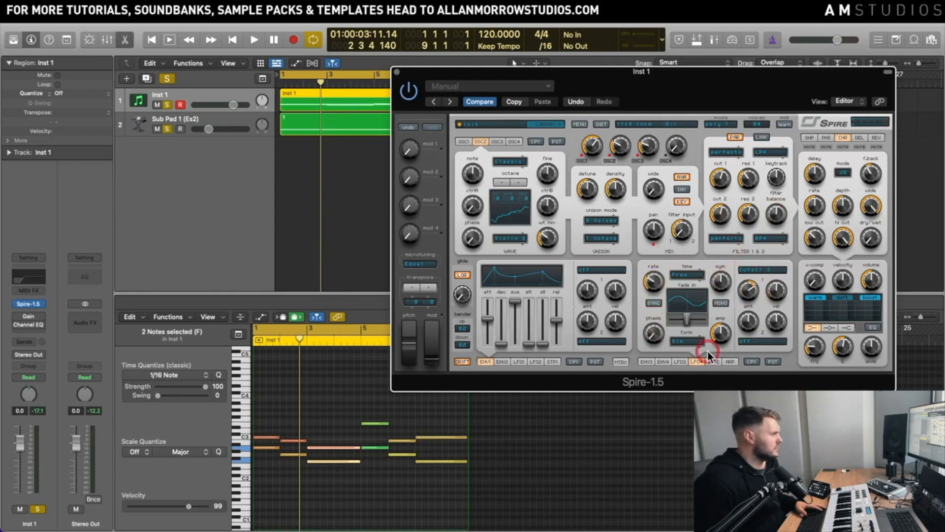
pyautogui.press('space')
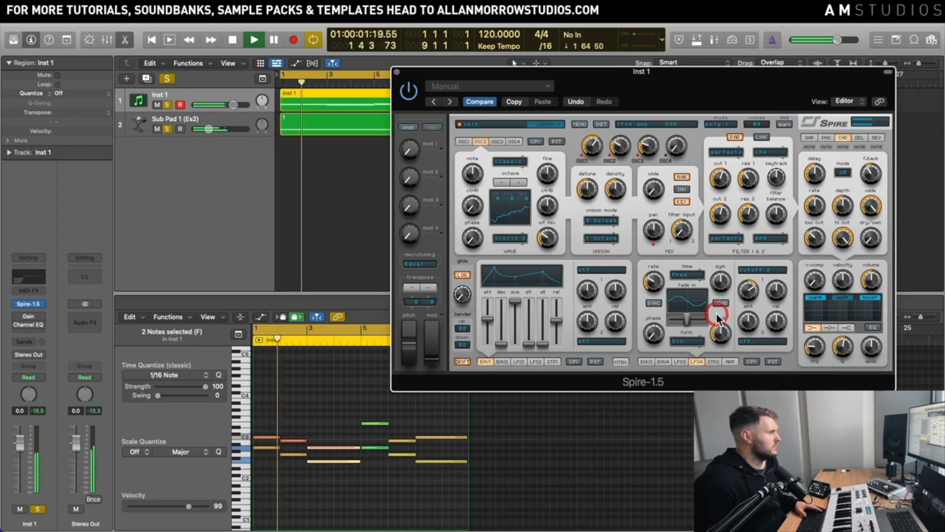
# - Switch off oscillators 1 and 2 and play the loop to audition the remaining oscillators
pyautogui.press('space')
pyautogui.click(583, 160)
pyautogui.click(601, 162)
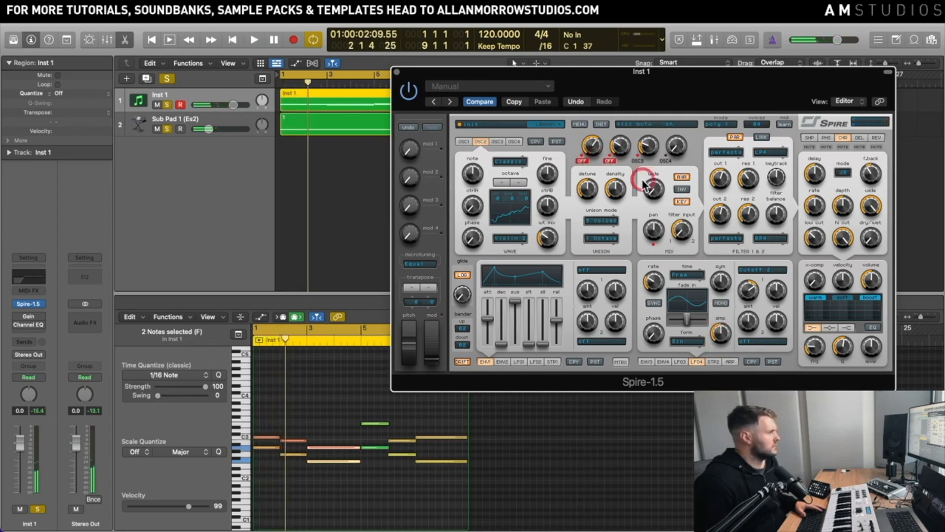
pyautogui.press('space')
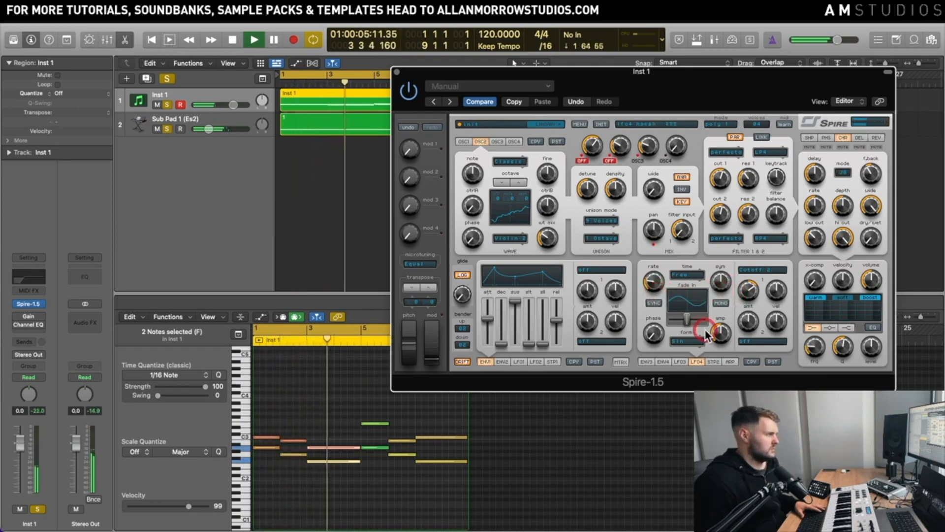
pyautogui.press('space')
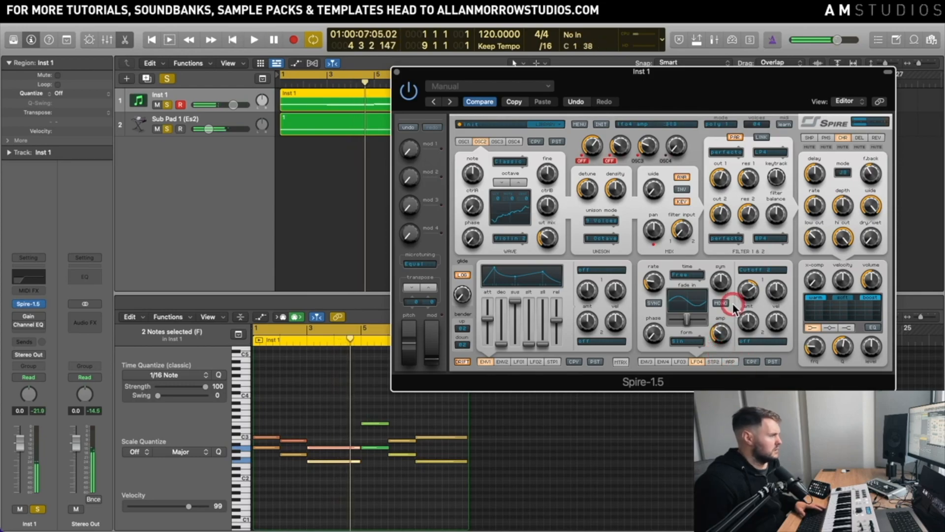
# - Fine-tune LFO4's amplitude and audition its modulation of filter 2's cutoff
pyautogui.click(720, 214)
pyautogui.moveTo(722, 218); pyautogui.dragTo(724, 216)
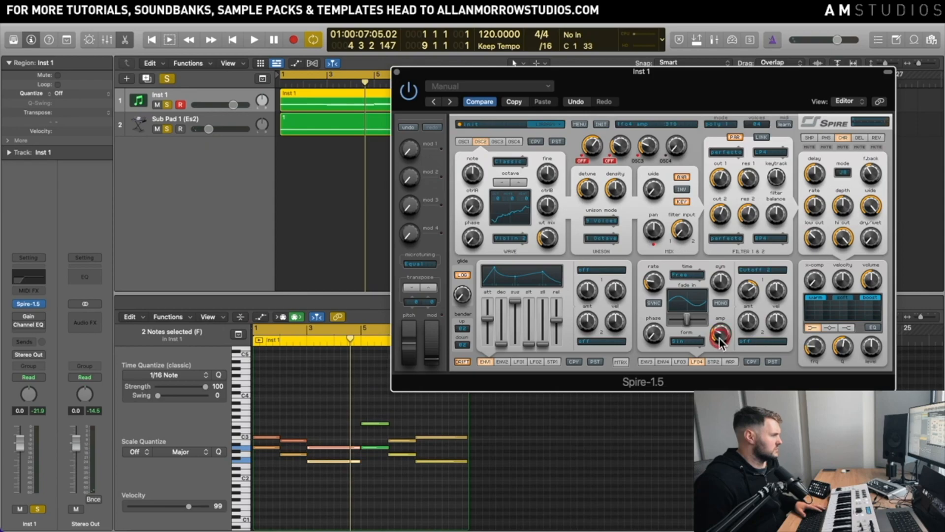
pyautogui.moveTo(720, 342); pyautogui.dragTo(720, 339)
pyautogui.click(672, 294)
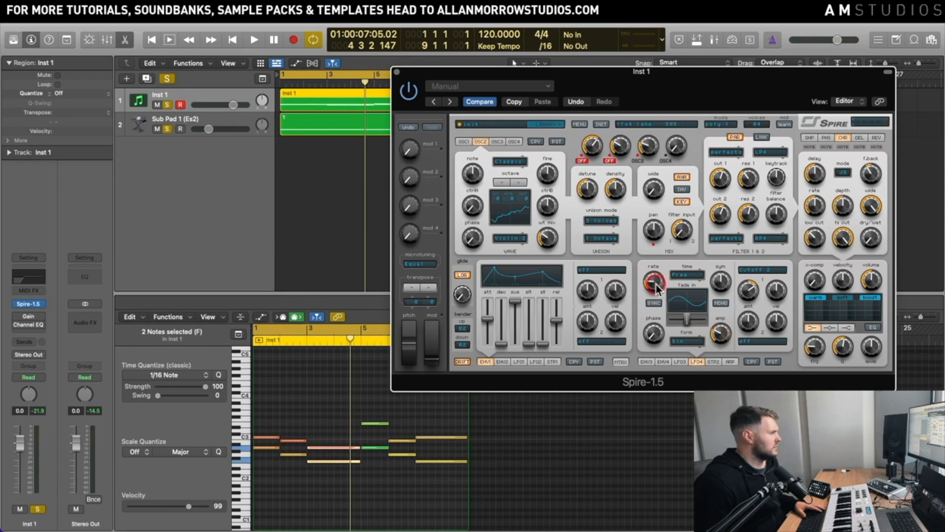
pyautogui.press('space')
pyautogui.click(714, 333)
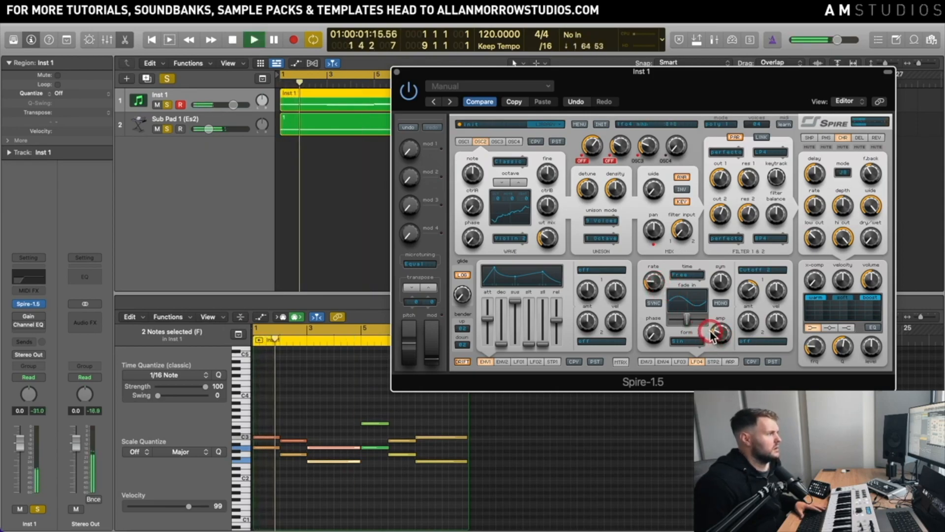
pyautogui.moveTo(714, 335); pyautogui.dragTo(715, 333)
pyautogui.press('space')
# - Lower LFO4's rate to slow down the filter 2 cutoff modulation
pyautogui.click(654, 283)
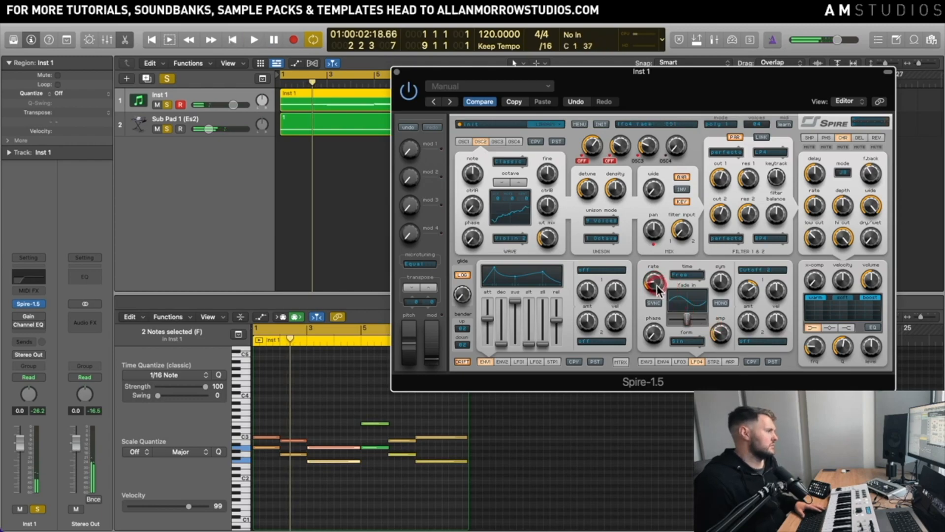
pyautogui.moveTo(659, 291); pyautogui.dragTo(653, 285)
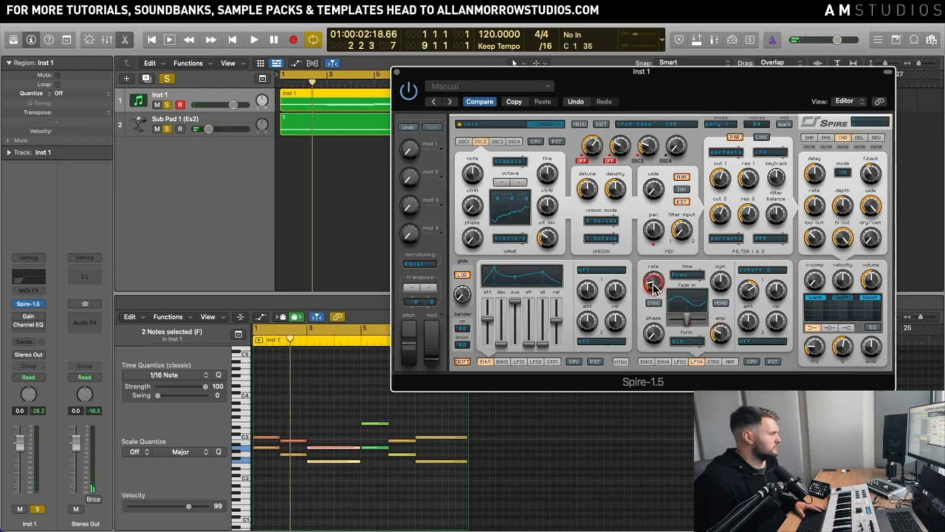
pyautogui.moveTo(670, 331); pyautogui.dragTo(666, 325)
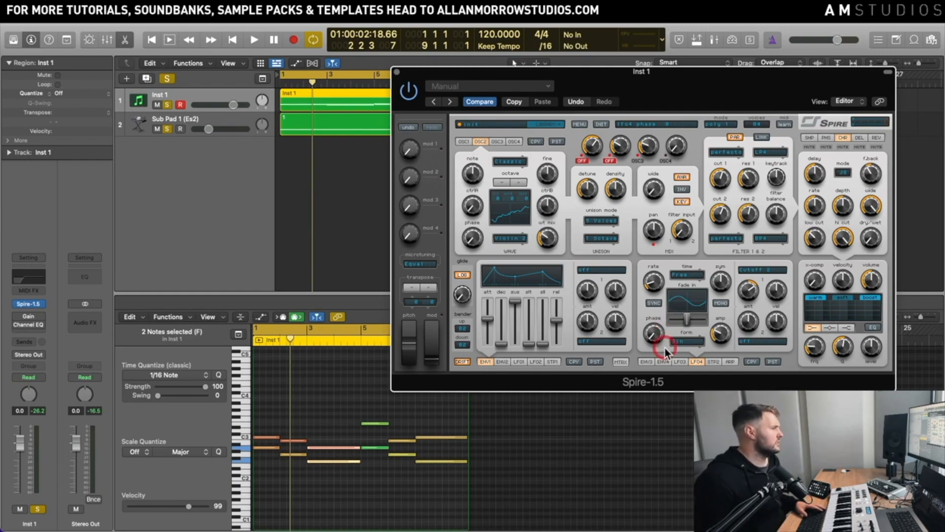
# - Play the loop repeatedly to audition LFO4's sine modulation of filter 2's cutoff
pyautogui.press('space')
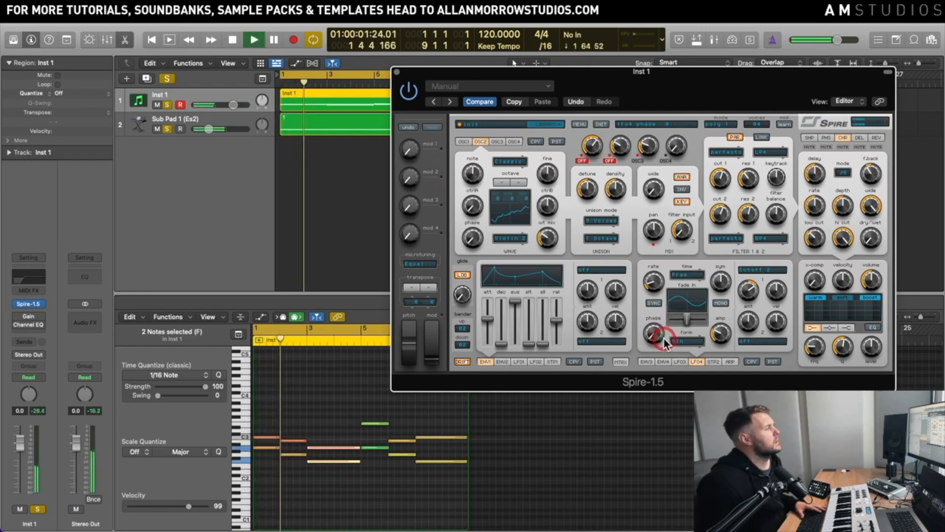
pyautogui.press('space')
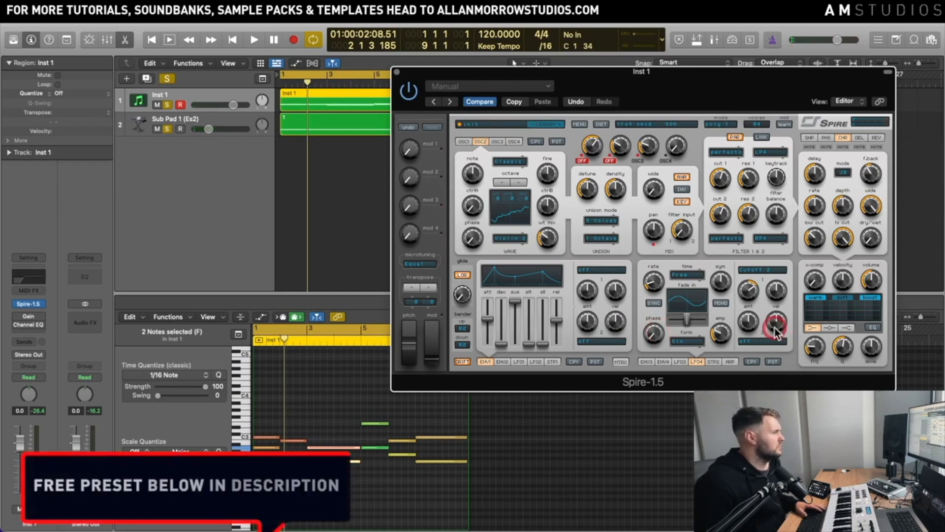
pyautogui.press('space')
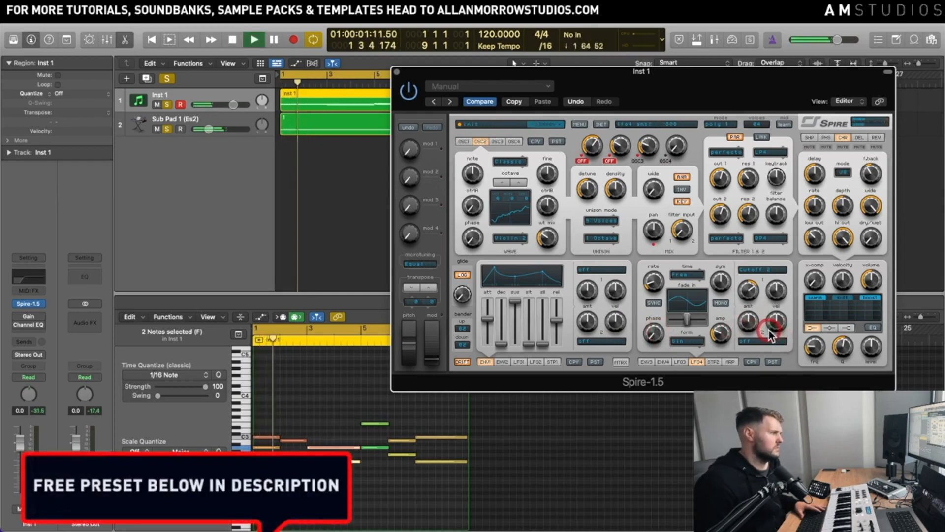
pyautogui.press('space')
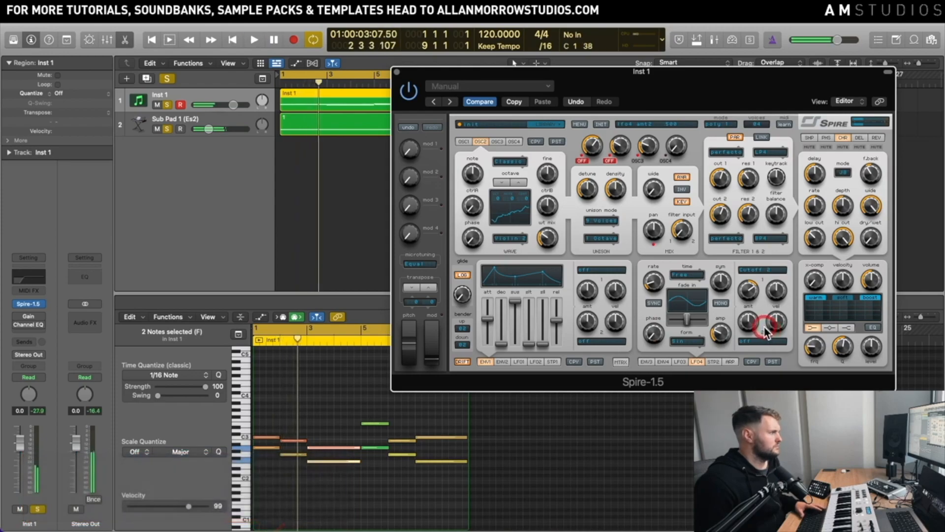
pyautogui.click(717, 251)
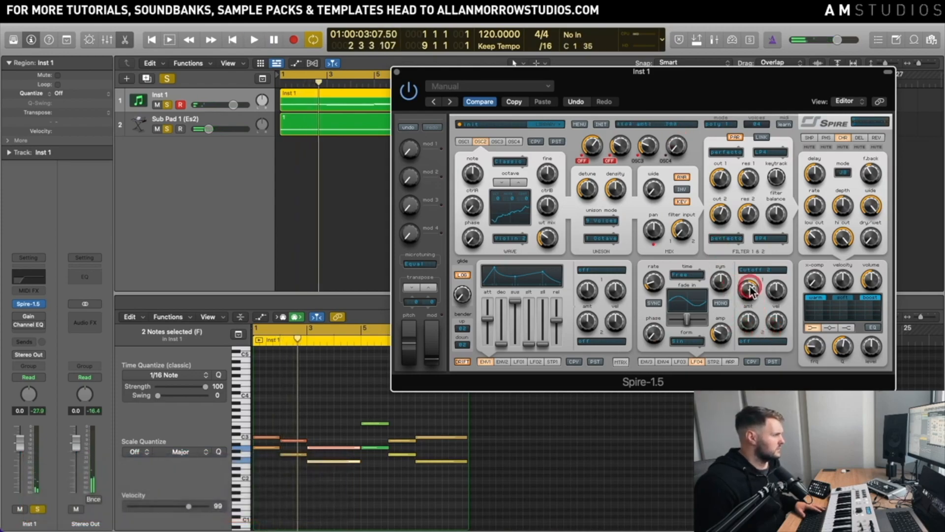
pyautogui.click(767, 339)
pyautogui.press('space')
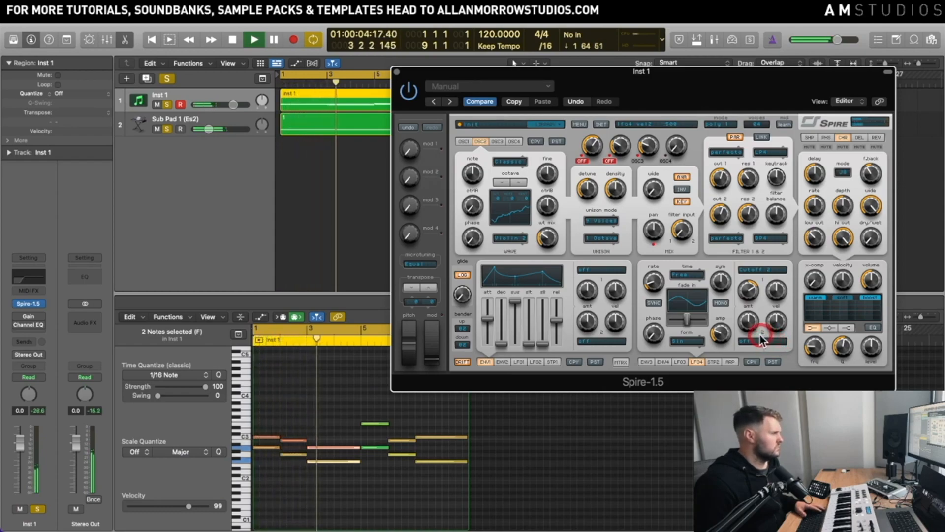
pyautogui.press('space')
pyautogui.click(671, 332)
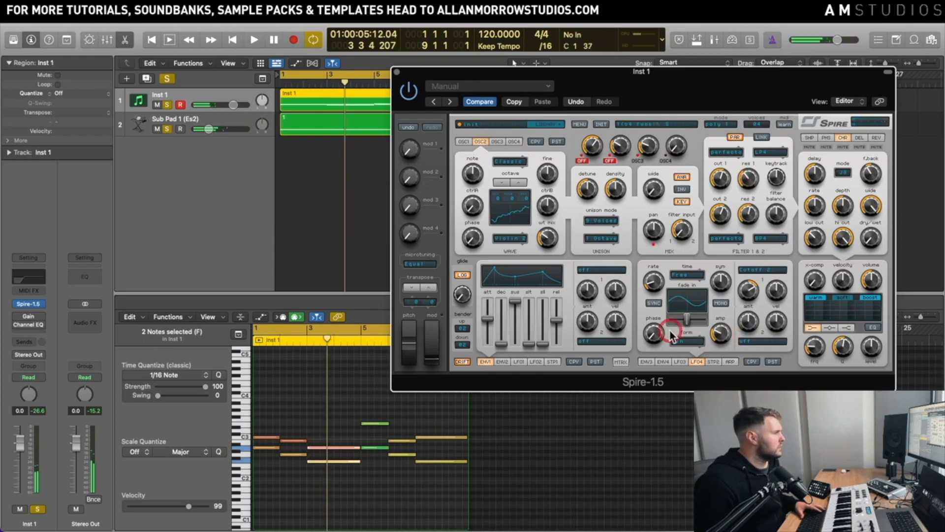
# - Assign LFO3's second modulation target to Reso 2 and adjust its amount while the loop plays
pyautogui.click(680, 362)
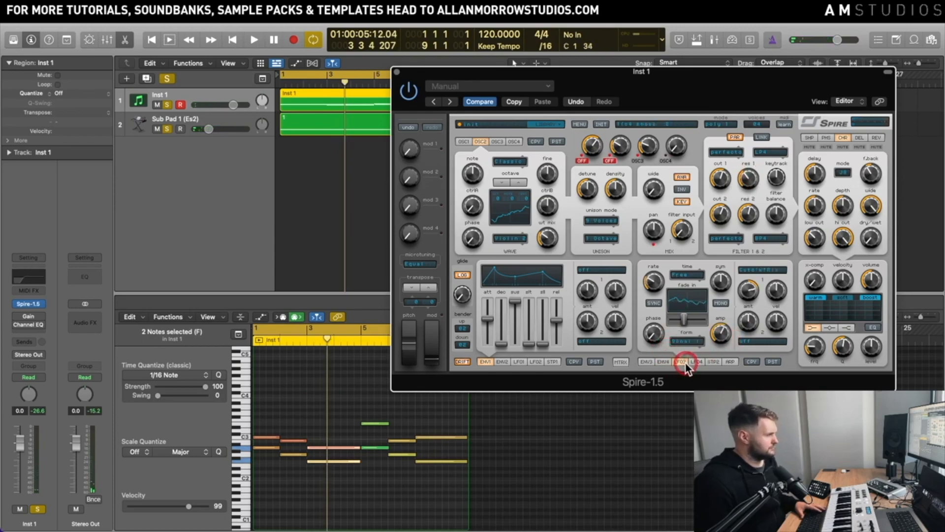
pyautogui.click(752, 341)
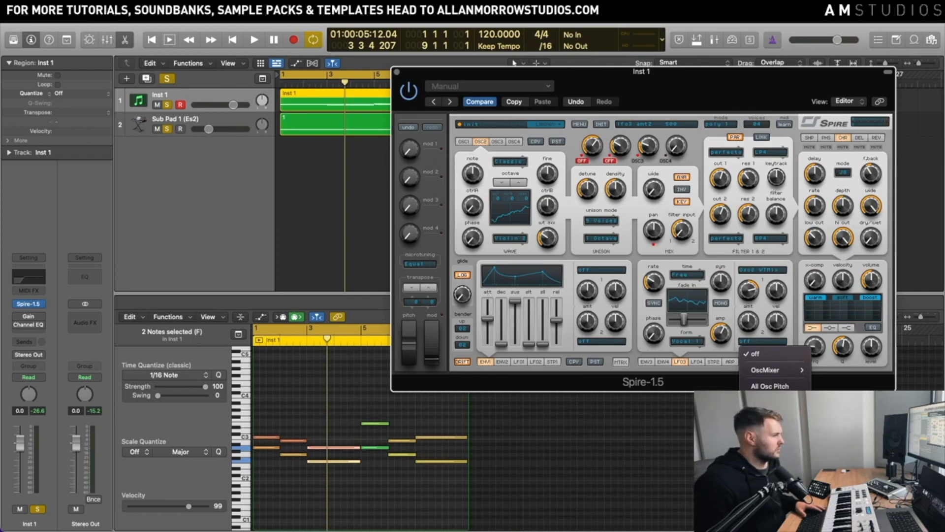
pyautogui.scroll(-2, 775, 369)
pyautogui.click(785, 387)
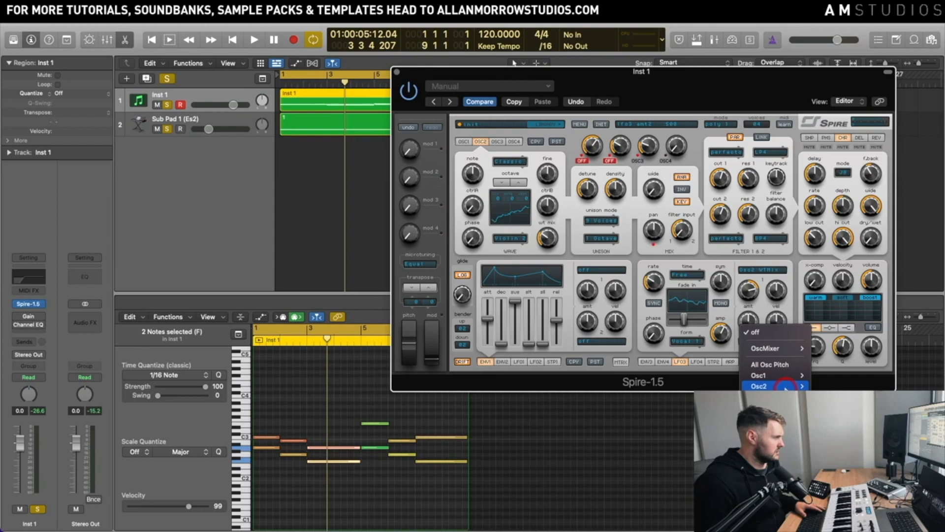
pyautogui.scroll(-2, 785, 389)
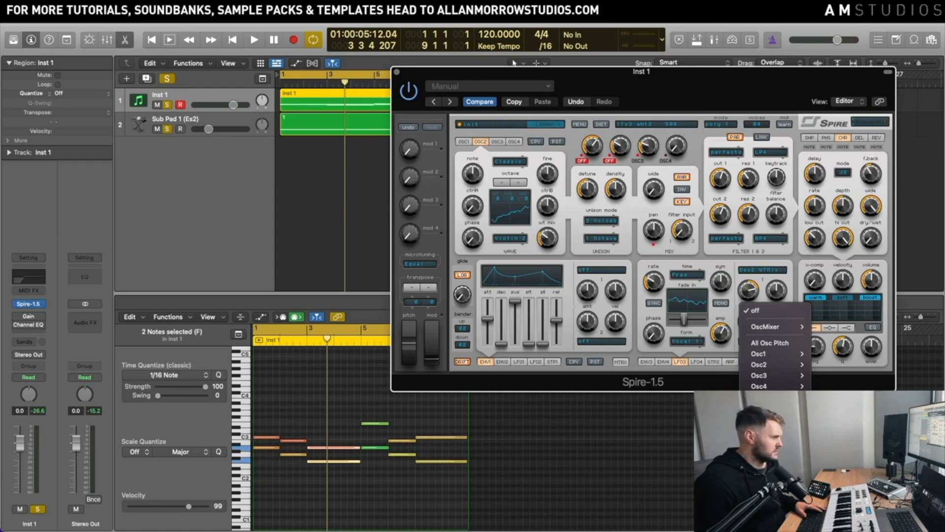
pyautogui.click(837, 434)
pyautogui.press('space')
pyautogui.moveTo(744, 319); pyautogui.dragTo(751, 310)
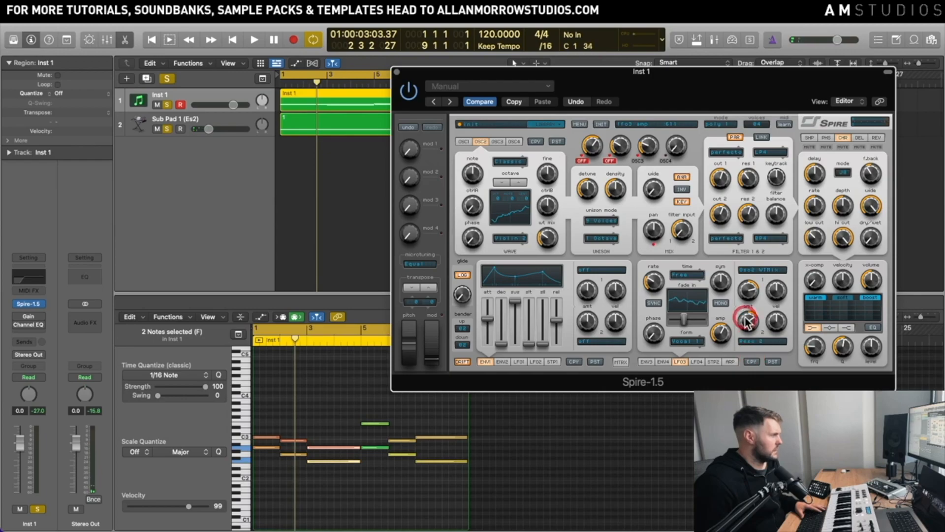
# - Switch oscillators 1 and 2 back on and adjust filter 1's cutoff during playback
pyautogui.click(584, 162)
pyautogui.press('space')
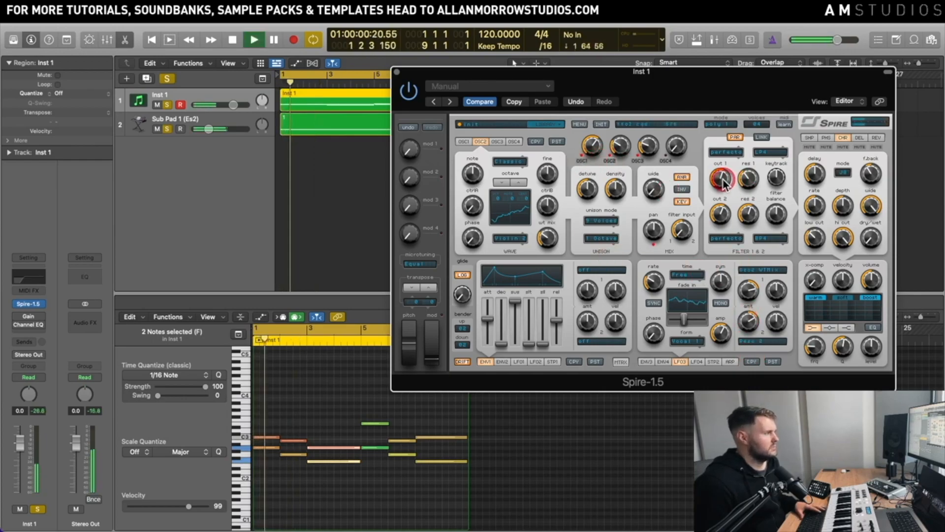
pyautogui.moveTo(722, 179); pyautogui.dragTo(721, 239)
pyautogui.press('space')
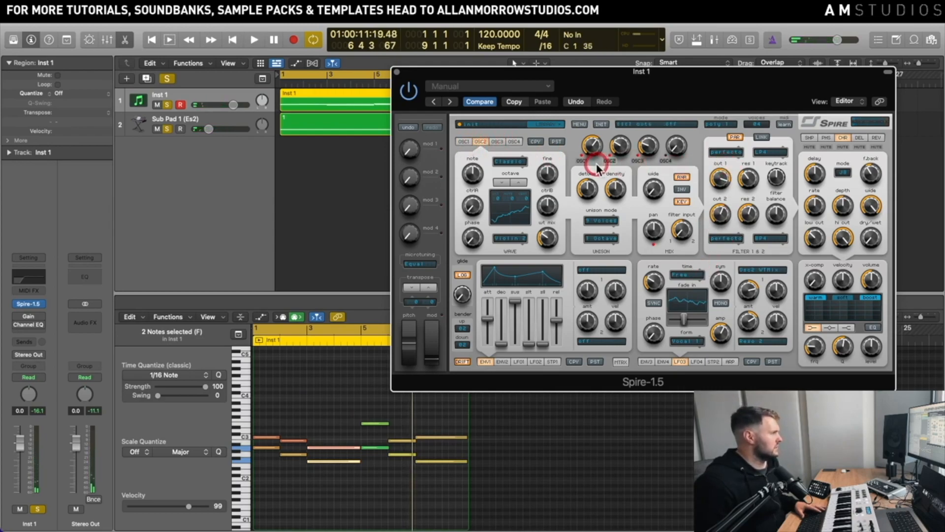
# - Lower filter 2's cutoff during playback with oscillators 1 and 2 switched off
pyautogui.press('space')
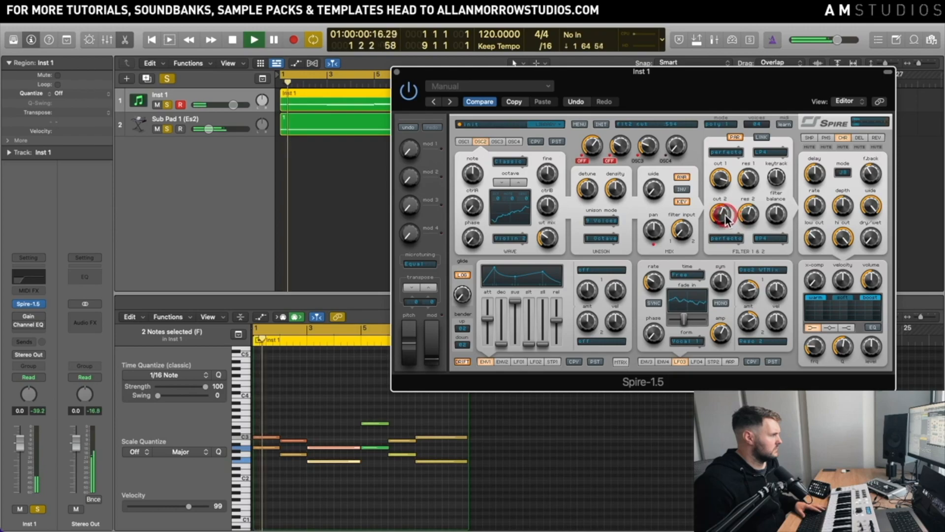
pyautogui.moveTo(722, 211); pyautogui.dragTo(721, 228)
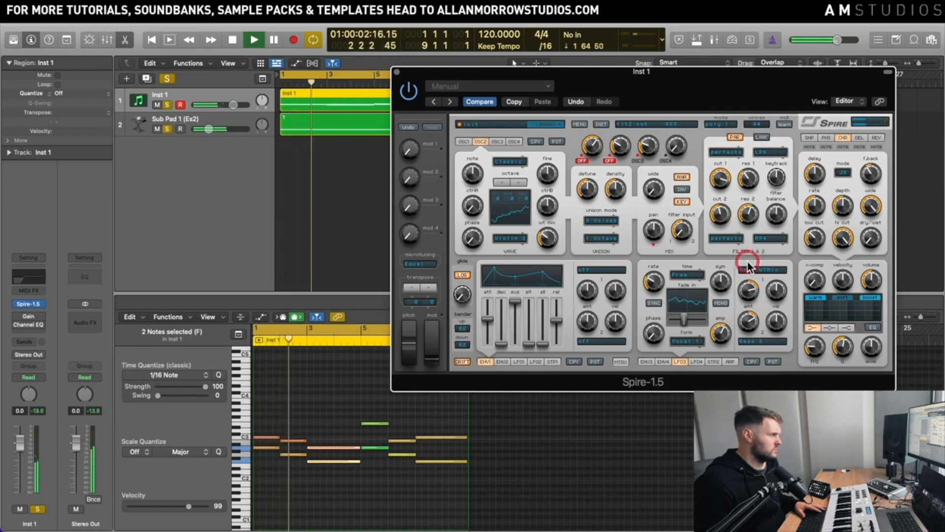
pyautogui.press('space')
pyautogui.click(722, 219)
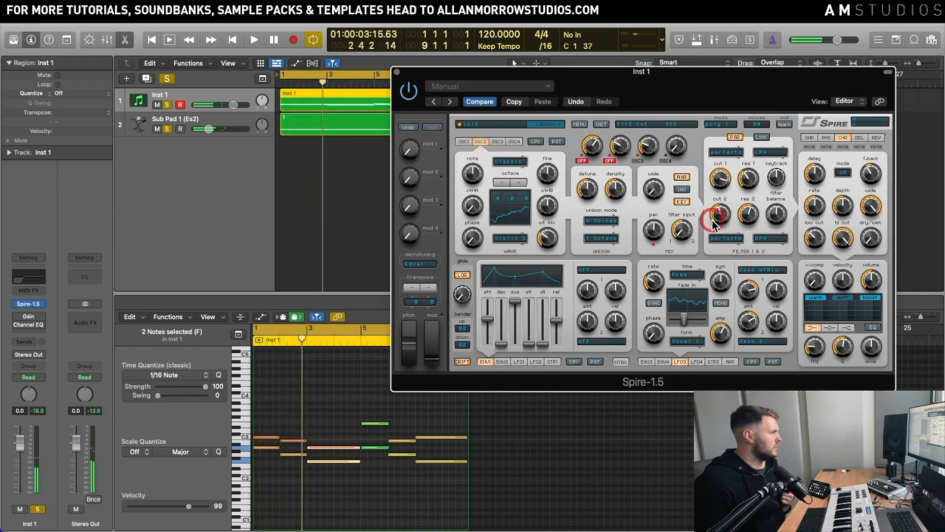
# - Show oscillator 3's settings and audition its sound through filter 2
pyautogui.click(566, 164)
pyautogui.click(507, 143)
pyautogui.click(548, 174)
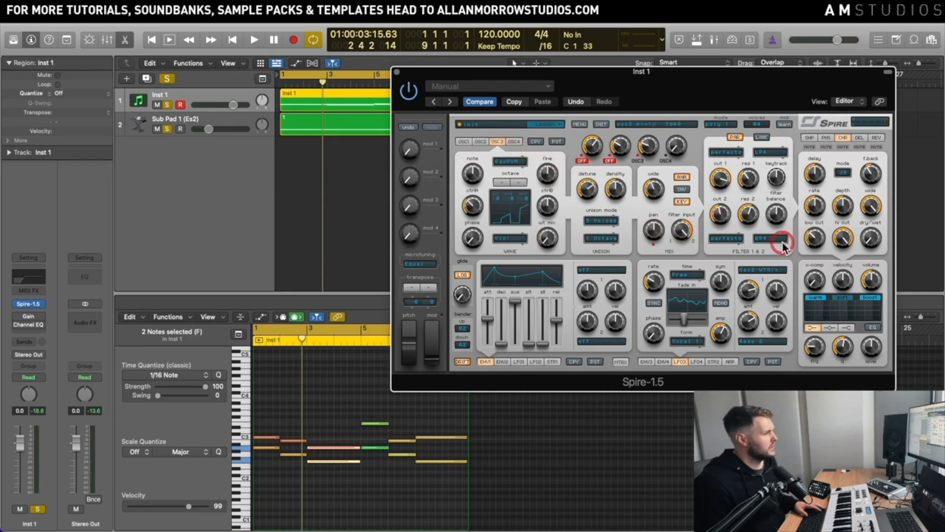
pyautogui.press('space')
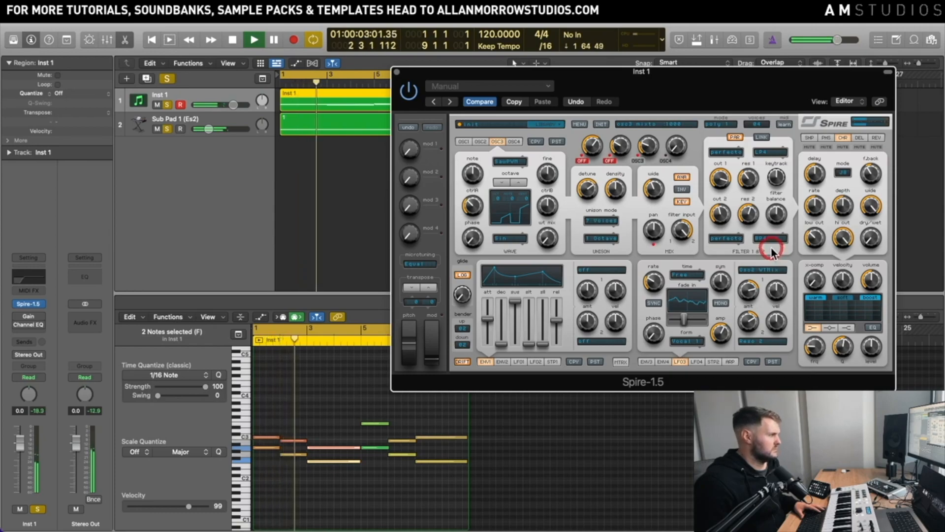
pyautogui.click(566, 173)
pyautogui.press('space')
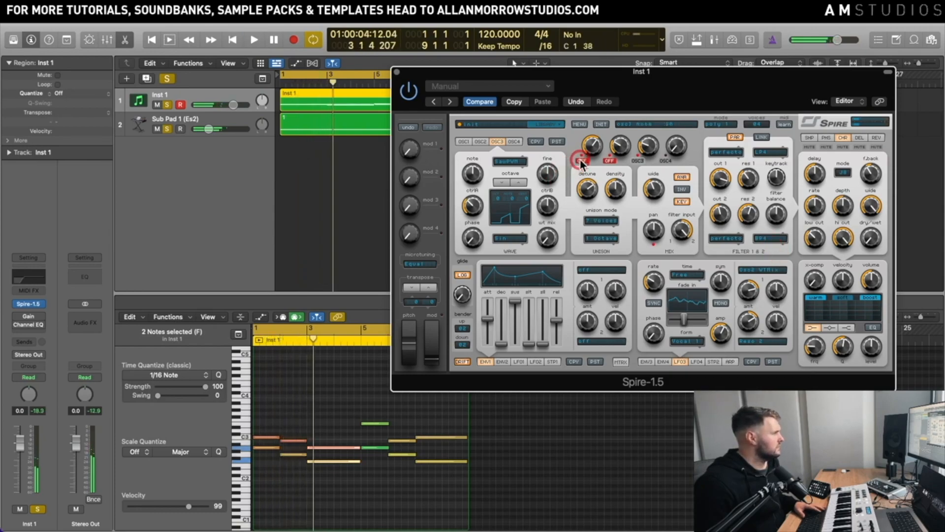
# - Switch oscillators 1 and 2 back on and fine-tune filter 1's cutoff while the loop plays
pyautogui.click(609, 160)
pyautogui.press('space')
pyautogui.moveTo(718, 178)
pyautogui.mouseDown()
pyautogui.moveTo(711, 216)
pyautogui.moveTo(718, 112)
pyautogui.moveTo(722, 170)
pyautogui.mouseUp()
pyautogui.press('space')
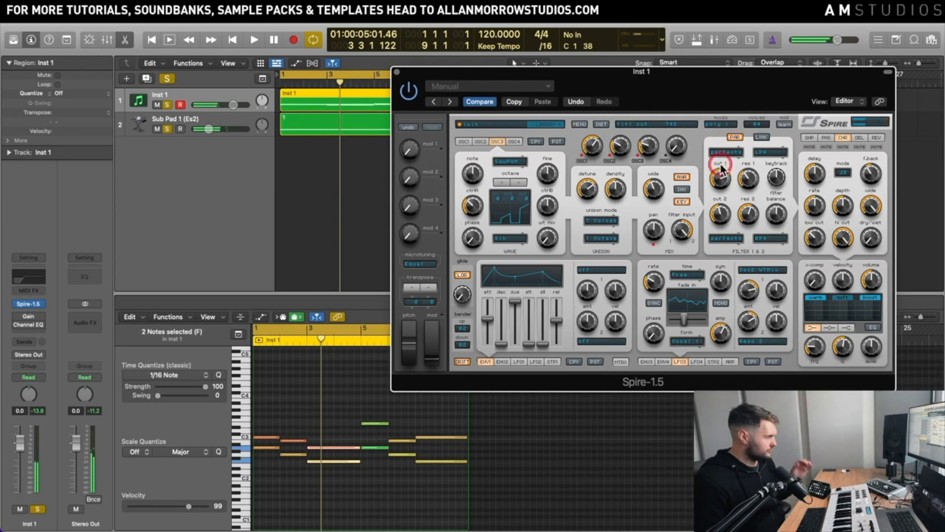
# - Show the modulation matrix and set slot 2's first source to ModWheel
pyautogui.click(620, 362)
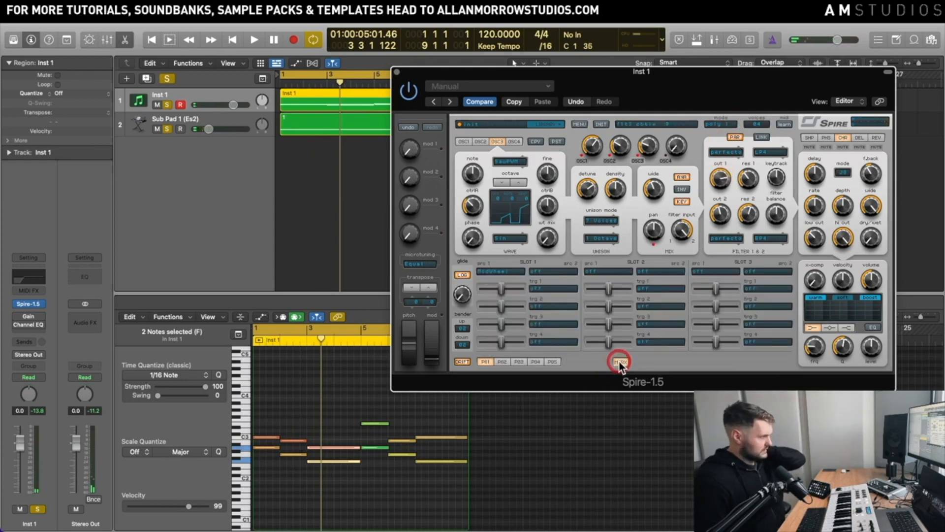
pyautogui.click(604, 274)
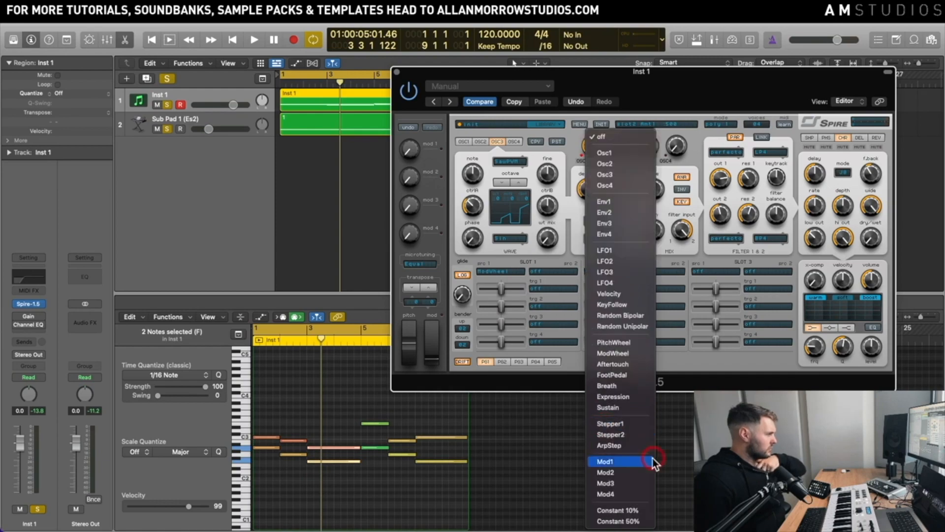
pyautogui.click(632, 353)
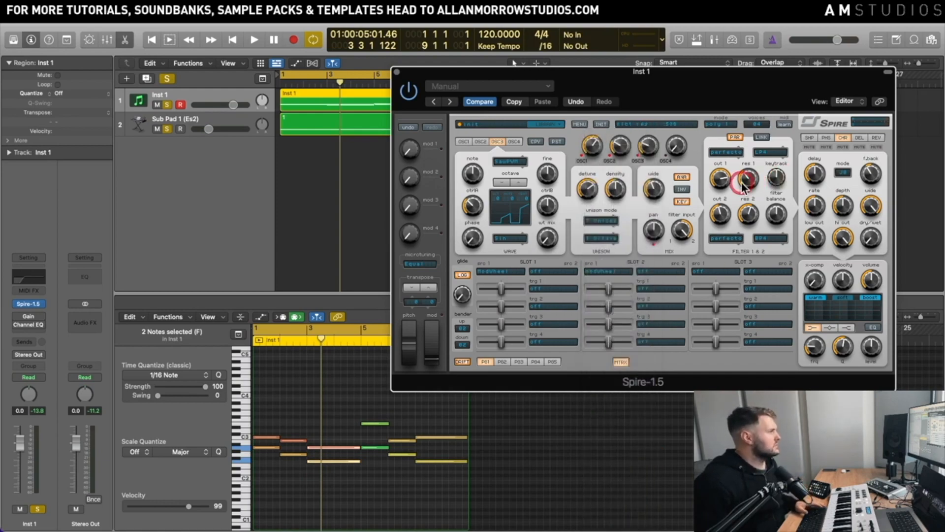
# - Route modulation slot 2 to Cutoff 1 and Cutoff 2 and raise both modulation amounts to maximum
pyautogui.click(657, 284)
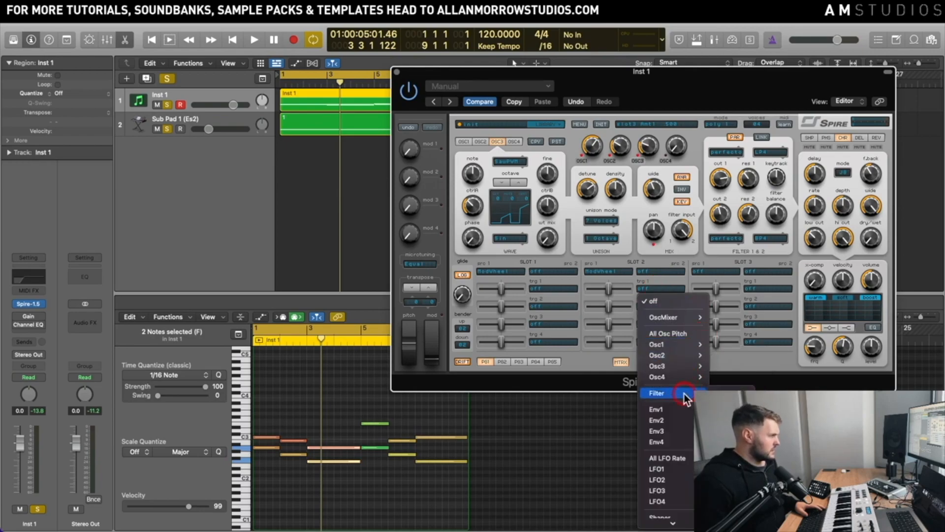
pyautogui.click(740, 391)
pyautogui.click(645, 304)
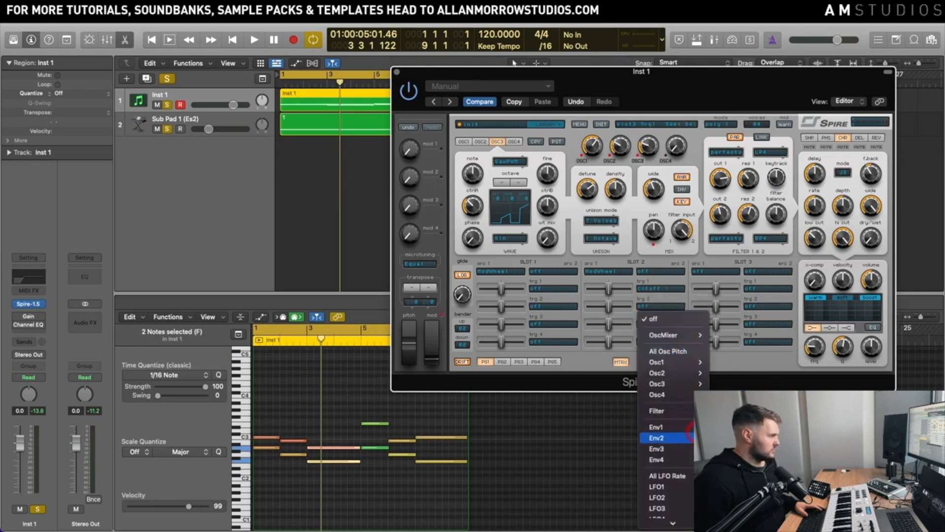
pyautogui.click(657, 410)
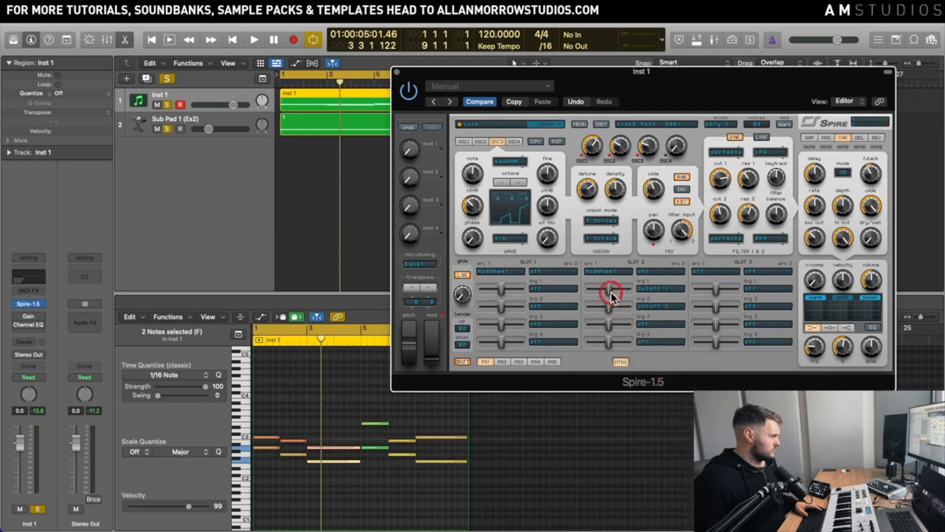
pyautogui.moveTo(610, 291); pyautogui.dragTo(669, 298)
# - Fine-tune filter 1's cutoff and oscillator 3's filter input balance while the loop plays
pyautogui.press('space')
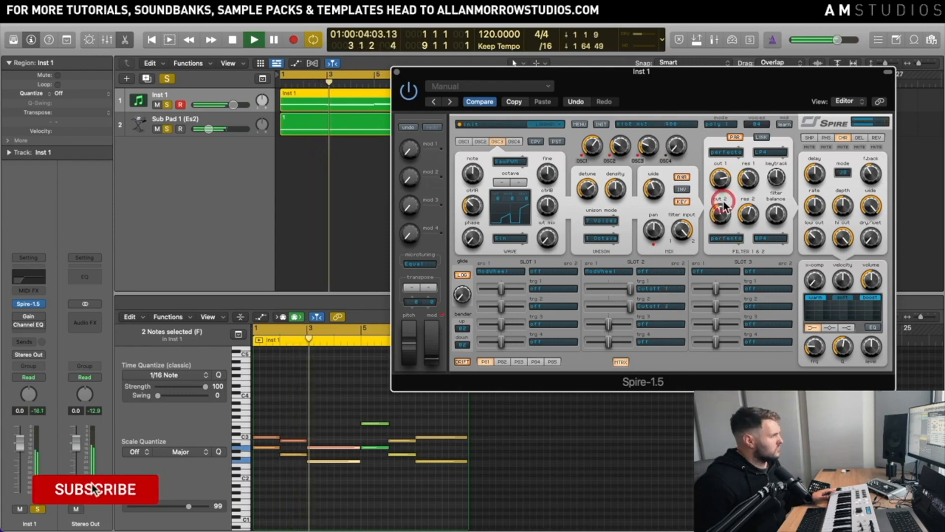
pyautogui.moveTo(723, 181); pyautogui.dragTo(724, 195)
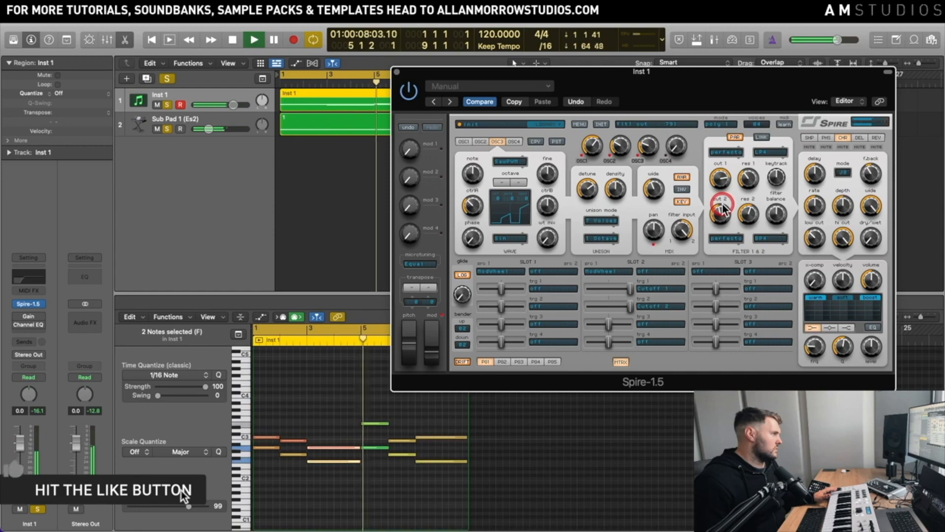
pyautogui.moveTo(695, 232); pyautogui.dragTo(684, 253)
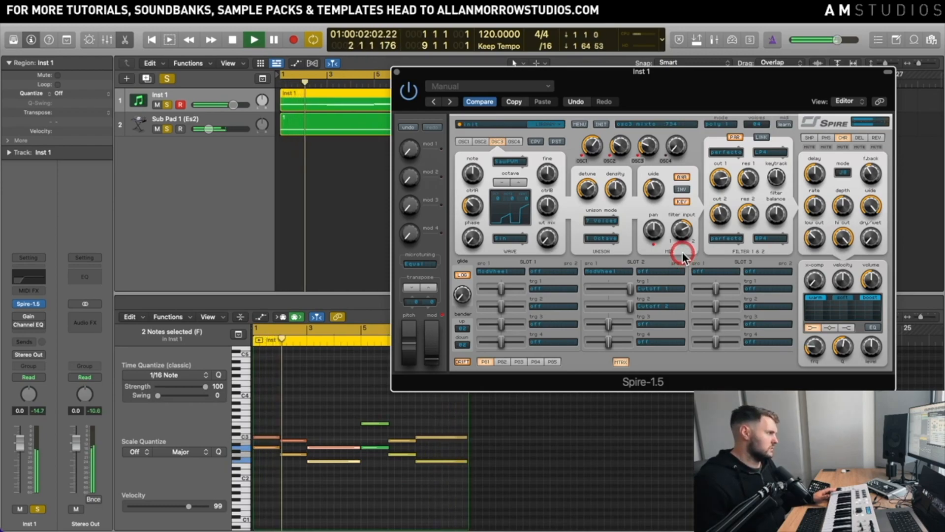
pyautogui.press('space')
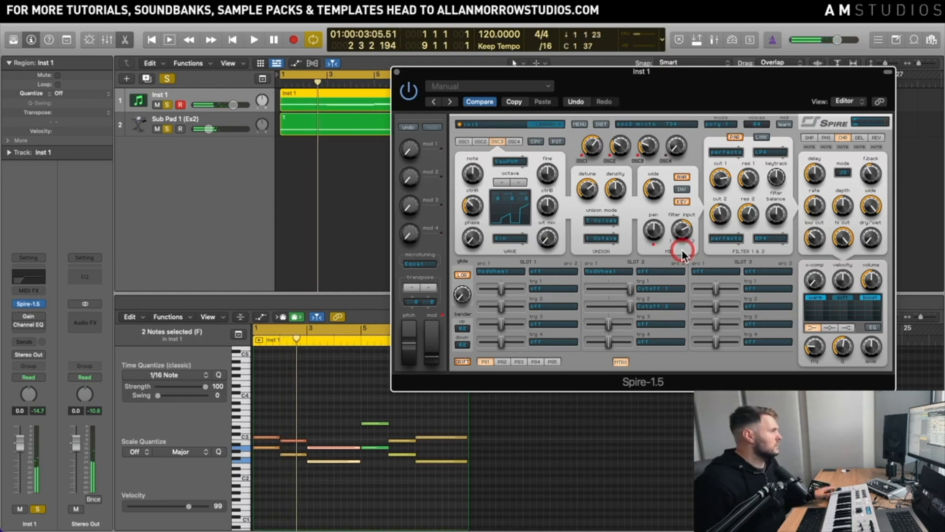
# - Lower oscillator 3 by one octave and audition it with oscillators 1 and 2 switched off
pyautogui.click(510, 186)
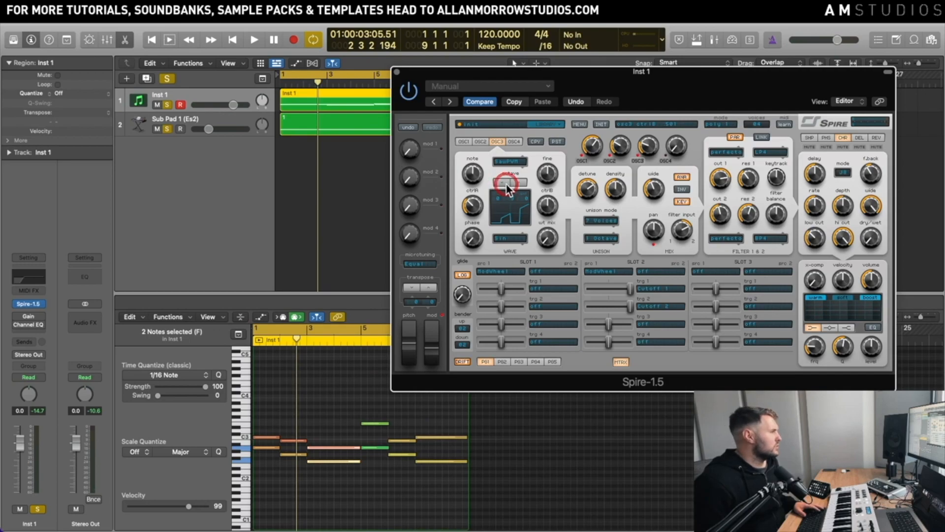
pyautogui.press('space')
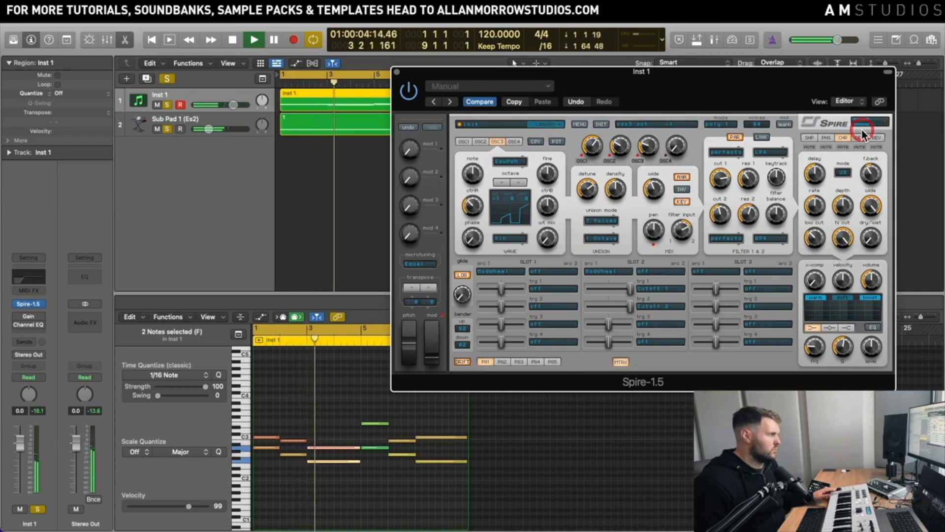
pyautogui.click(594, 158)
pyautogui.press('space')
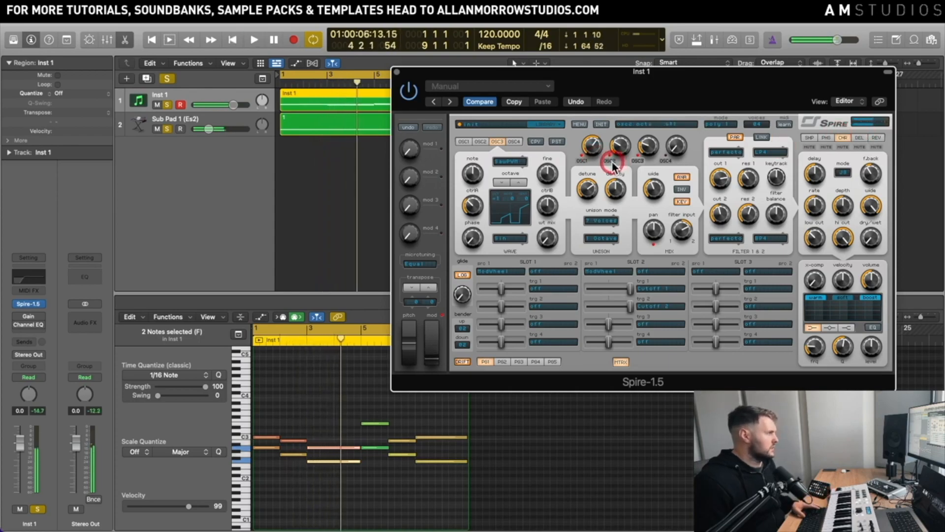
pyautogui.click(612, 160)
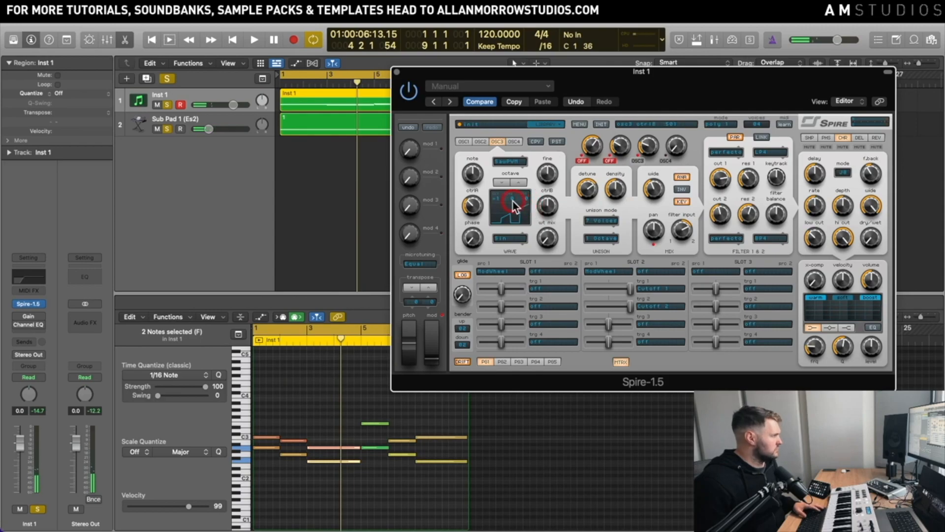
pyautogui.press('space')
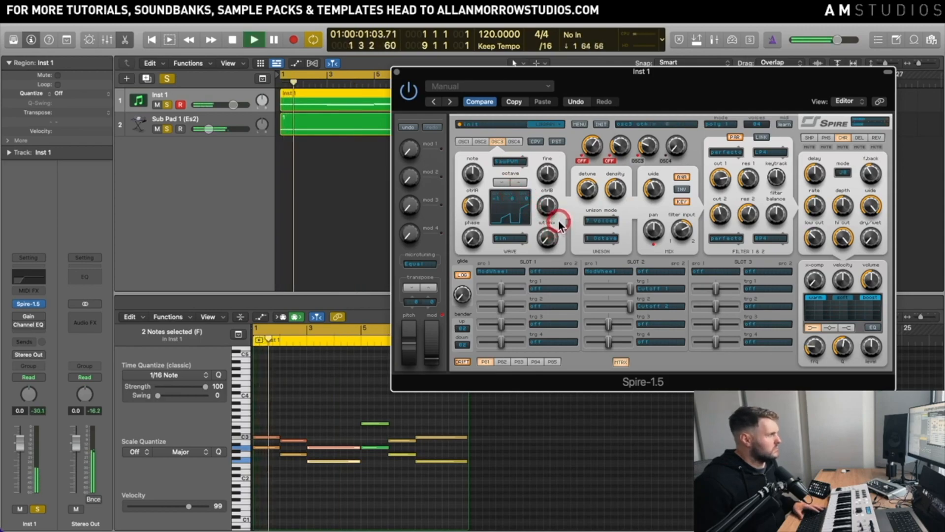
pyautogui.press('space')
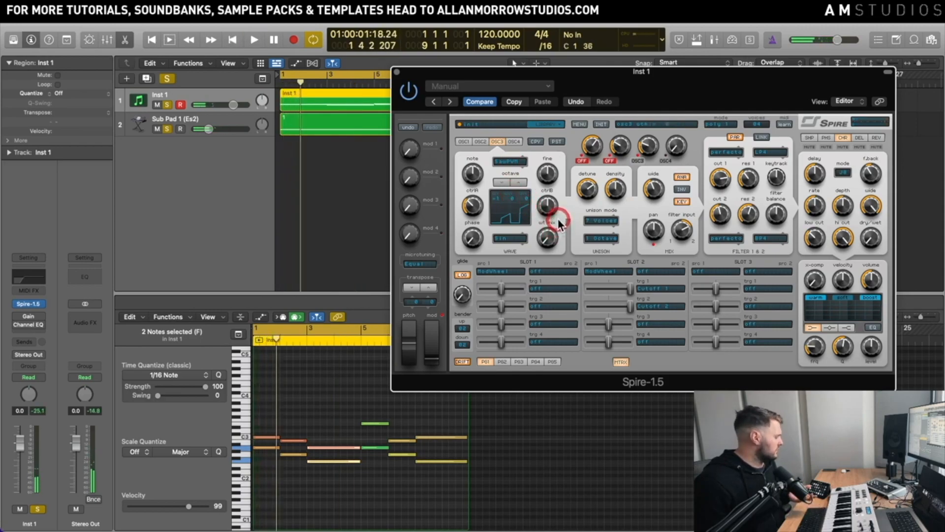
# - Switch oscillators 1 and 2 back on and adjust oscillator 3's stereo width during playback
pyautogui.click(611, 160)
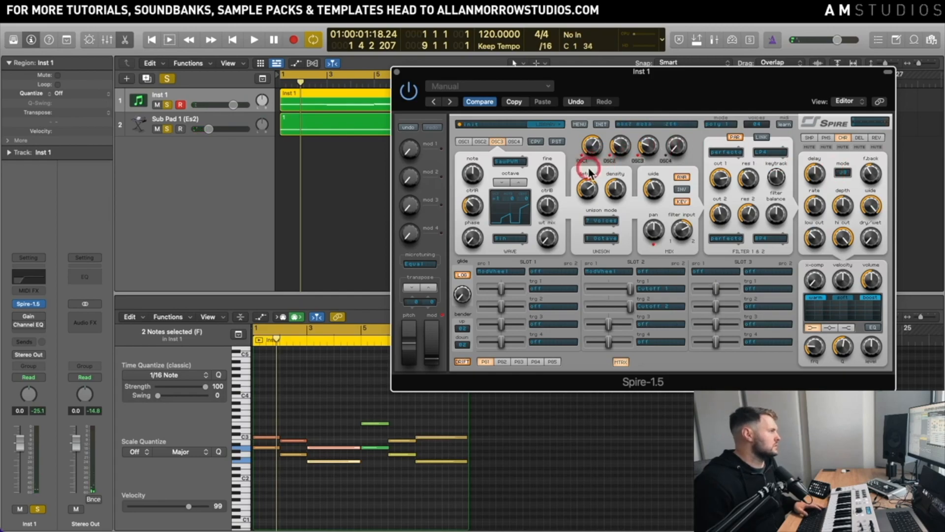
pyautogui.press('space')
pyautogui.click(651, 187)
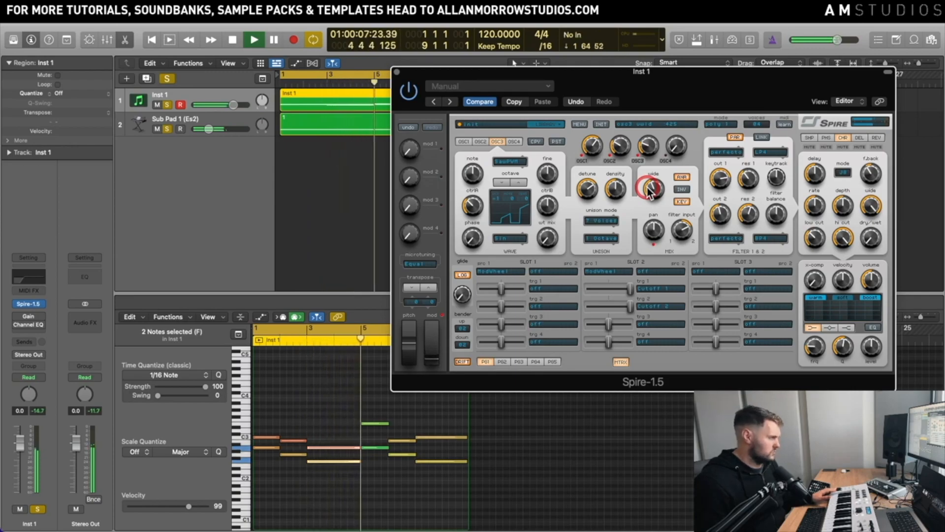
pyautogui.press('space')
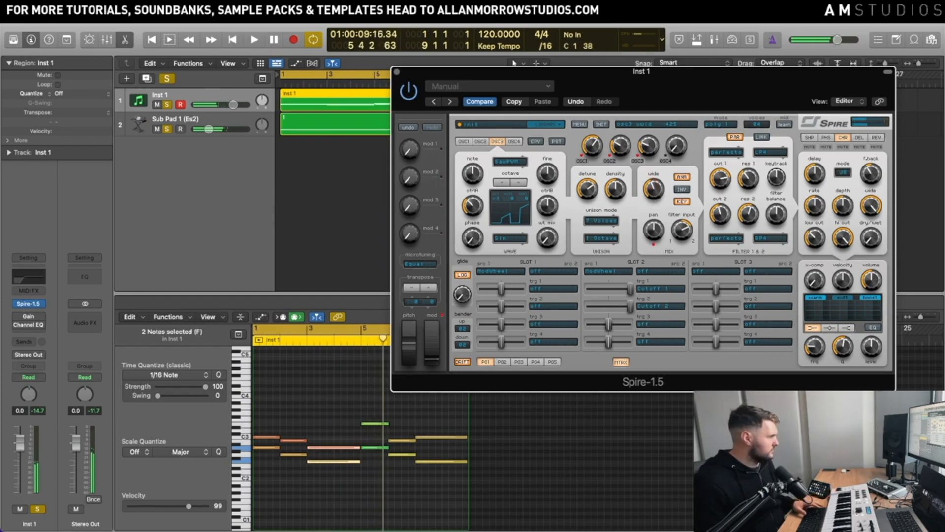
# - Raise the velocity of the two A notes at bar 5 to 95 and audition the loop
pyautogui.click(373, 451)
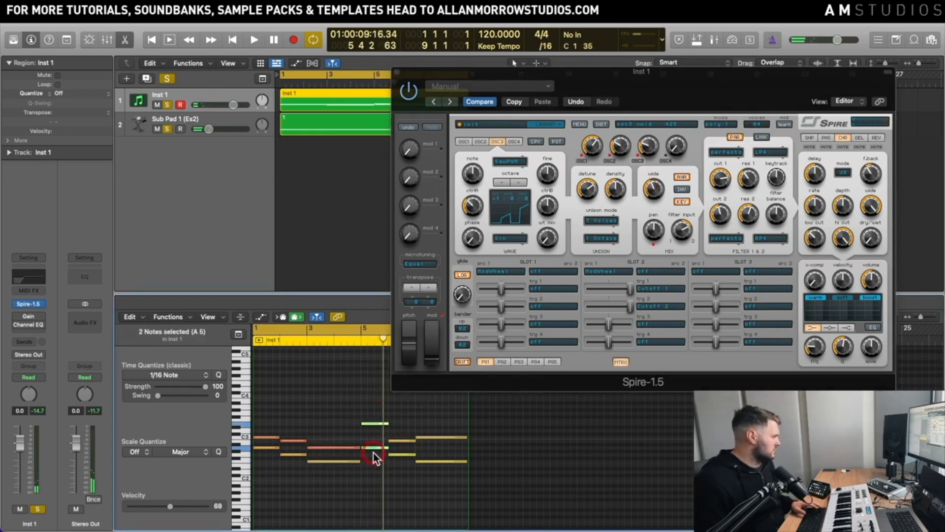
pyautogui.moveTo(378, 448); pyautogui.dragTo(378, 424)
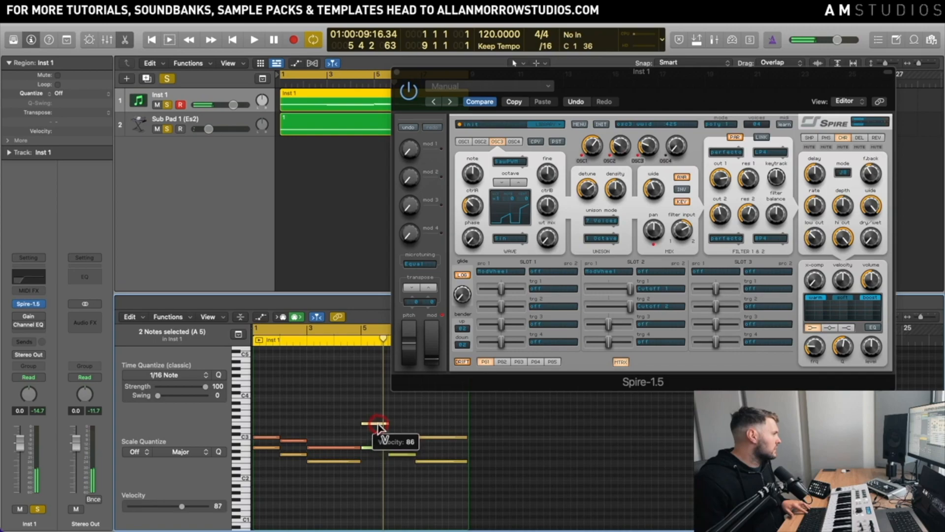
pyautogui.press('space')
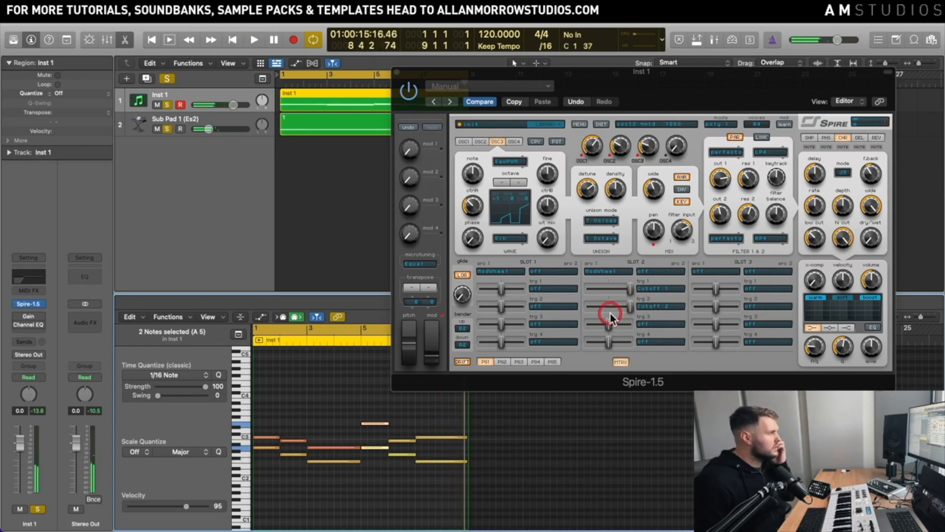
# - Show the reverb settings and adjust the reverb's dry/wet mix while auditioning the loop
pyautogui.click(872, 141)
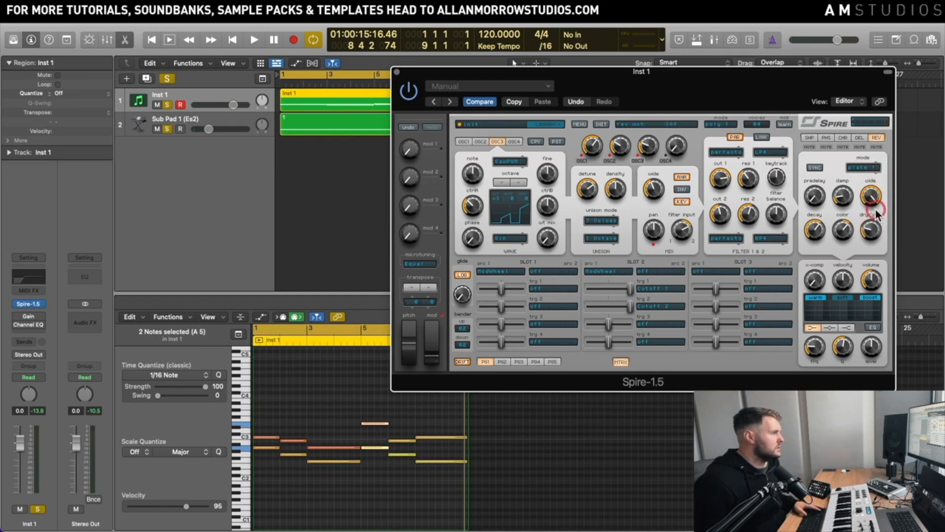
pyautogui.press('space')
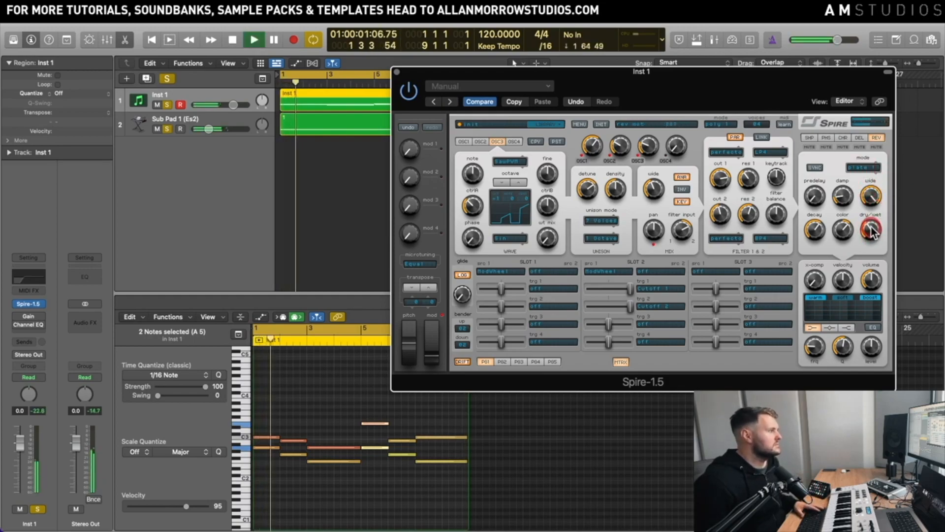
pyautogui.press('space')
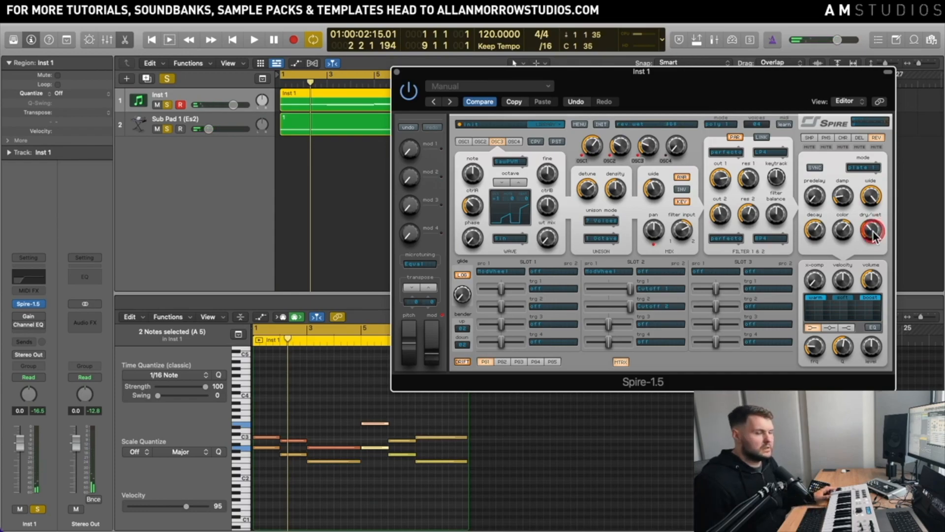
pyautogui.press('space')
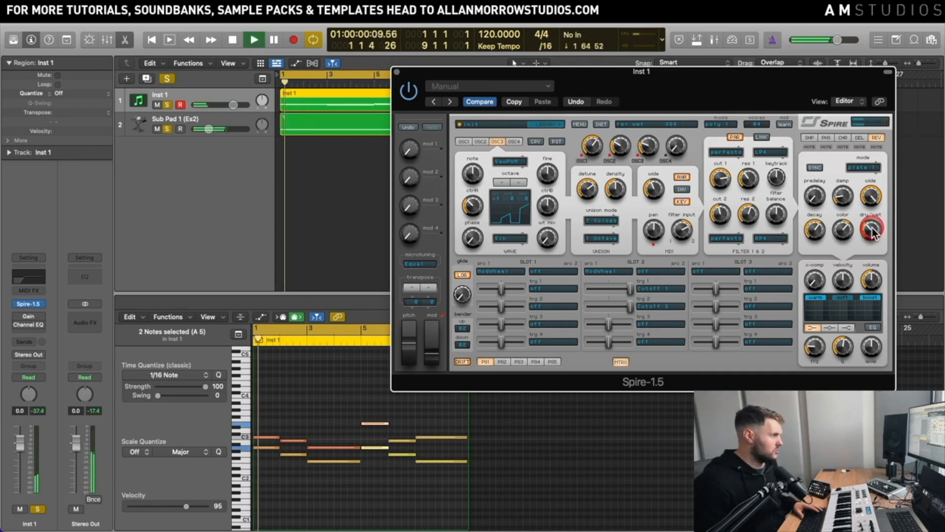
pyautogui.moveTo(872, 231); pyautogui.dragTo(866, 240)
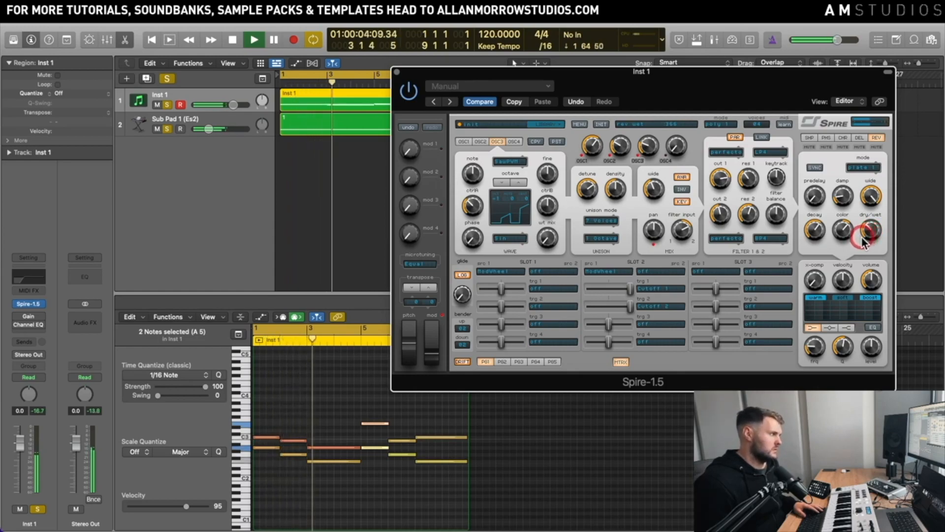
pyautogui.press('space')
# - Adjust the chorus dry/wet mix and fine-tune both filter cutoffs while the loop plays
pyautogui.click(847, 138)
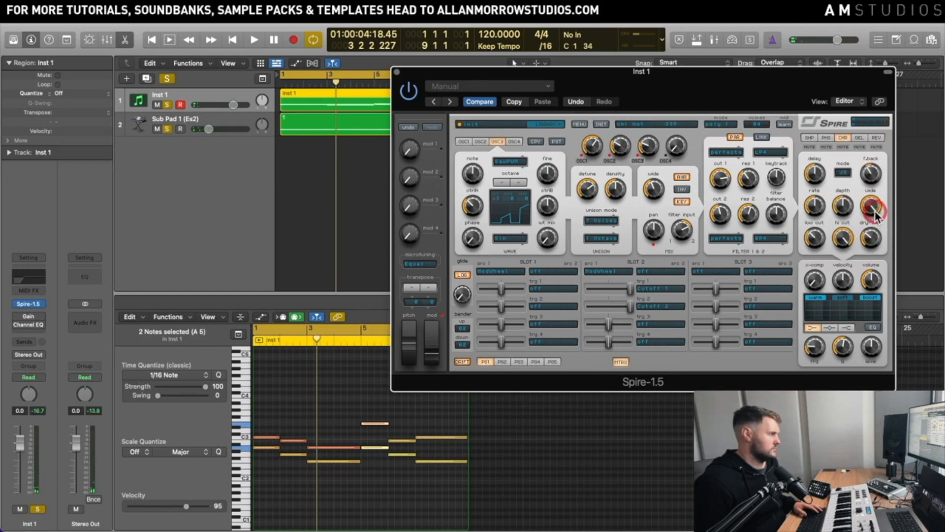
pyautogui.press('space')
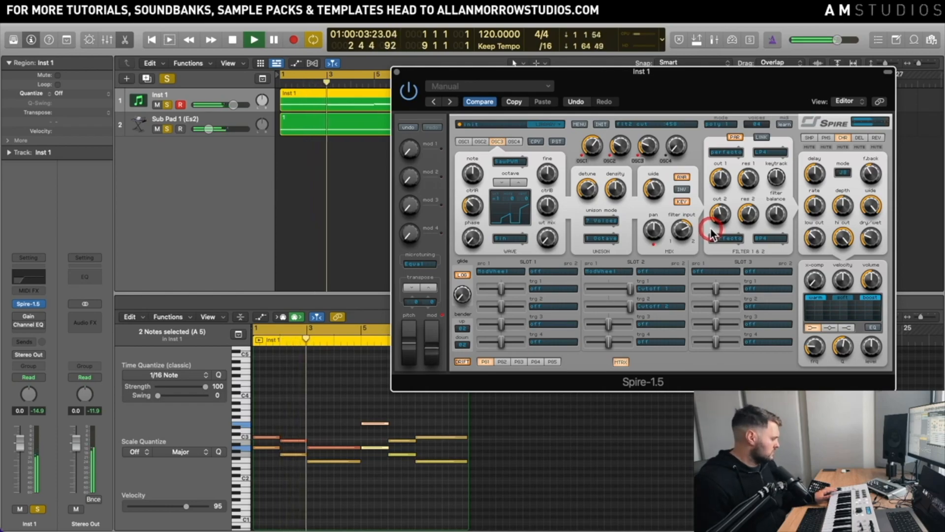
pyautogui.press('space')
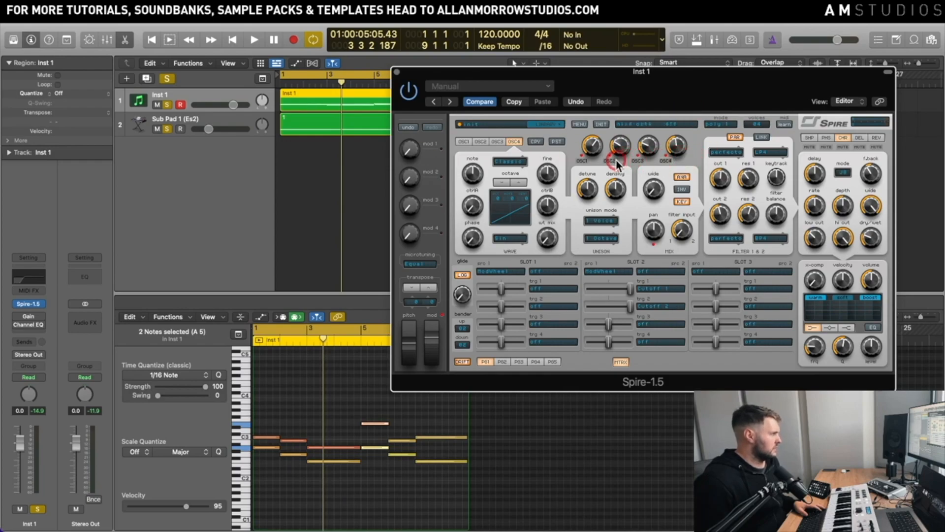
# - Switch off oscillators 1, 2 and 3 and audition oscillator 4 on its own
pyautogui.click(590, 160)
pyautogui.click(638, 160)
pyautogui.press('space')
pyautogui.click(705, 228)
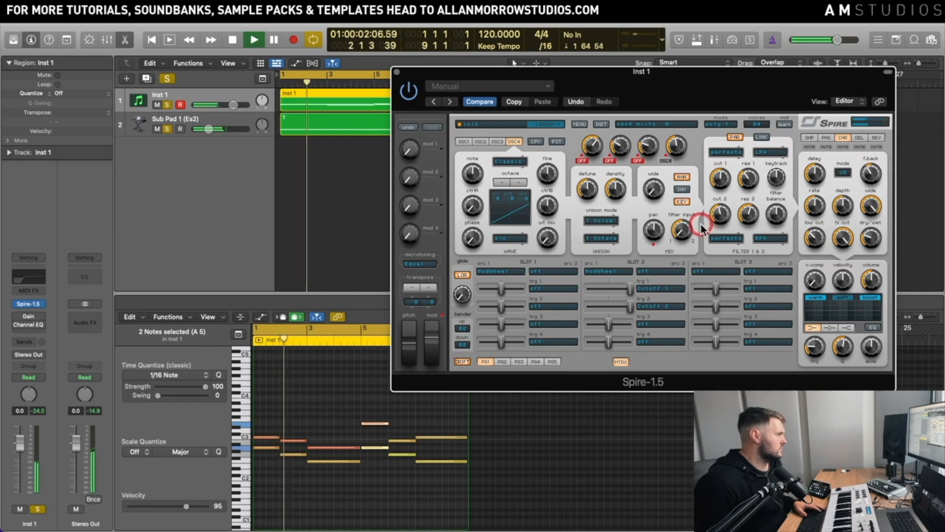
pyautogui.click(538, 236)
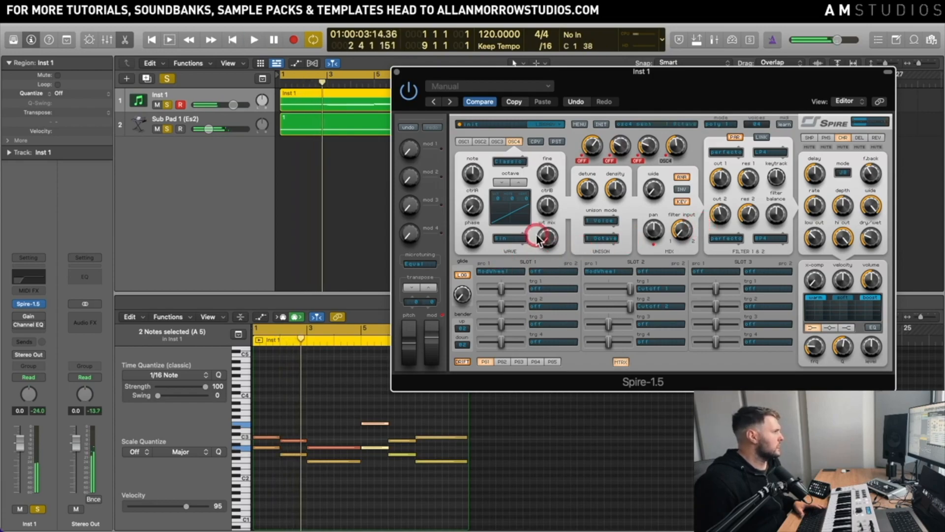
# - Choose a Synth waveform for oscillator 4, turn its wavetable mix up fully and audition the sound
pyautogui.click(511, 239)
pyautogui.scroll(-5, 515, 356)
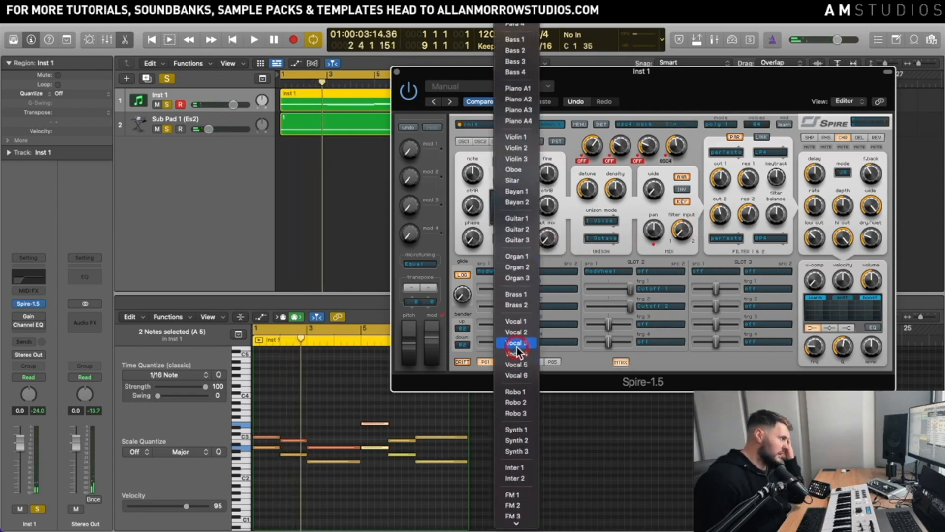
pyautogui.scroll(-2, 516, 352)
pyautogui.click(527, 401)
pyautogui.click(546, 238)
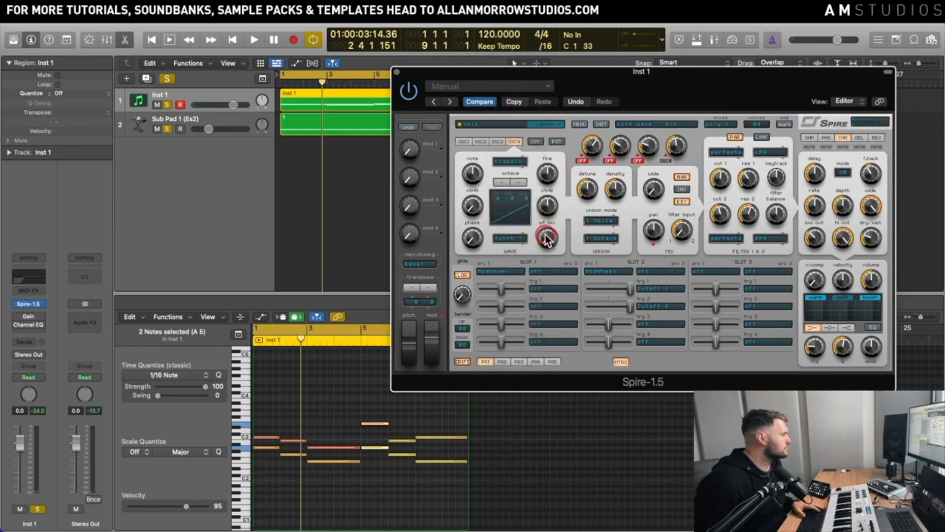
pyautogui.press('space')
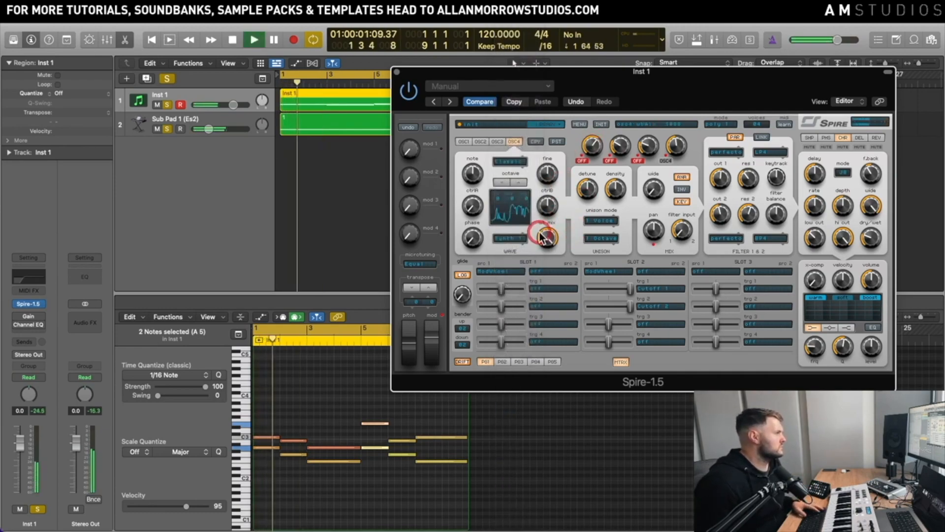
pyautogui.press('space')
# - Adjust oscillator 4's ctrlB control and lower its pitch by one octave while auditioning the loop
pyautogui.press('space')
pyautogui.moveTo(547, 206); pyautogui.dragTo(551, 231)
pyautogui.press('space')
pyautogui.press('space')
# - Try the AMSync mode on oscillator 4 and vary its ctrlB control during playback
pyautogui.click(510, 161)
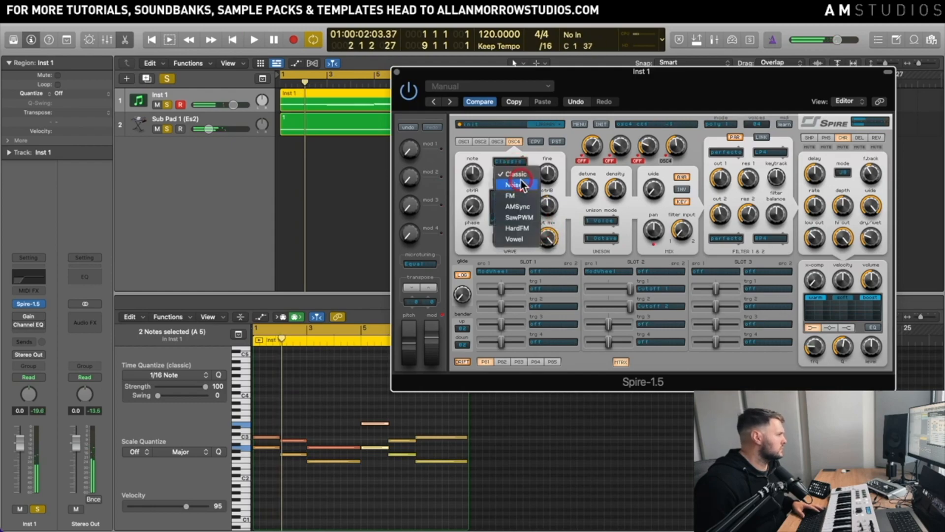
pyautogui.click(517, 206)
pyautogui.press('space')
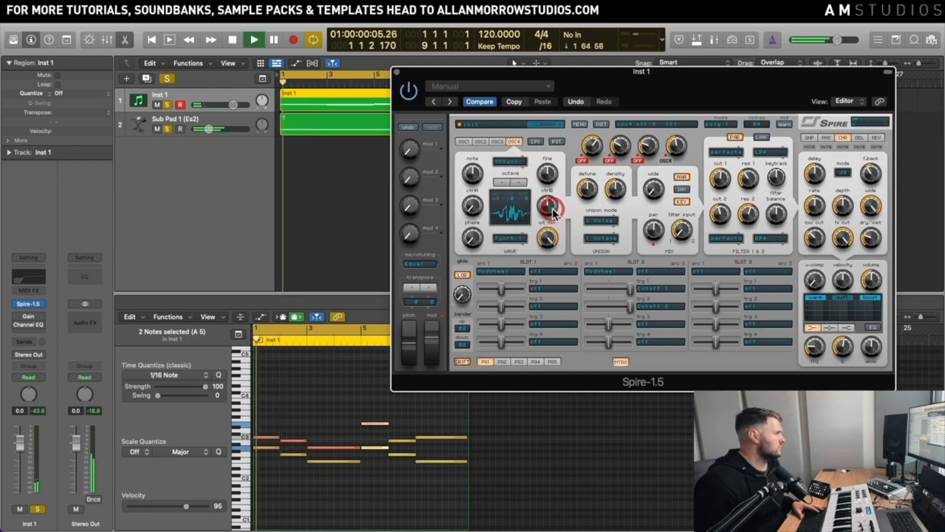
pyautogui.moveTo(551, 207)
pyautogui.mouseDown()
pyautogui.moveTo(552, 217)
pyautogui.moveTo(555, 206)
pyautogui.mouseUp()
# - Set oscillator 4's mode to FM and adjust its ctrlB control while the loop plays
pyautogui.click(516, 162)
pyautogui.click(532, 204)
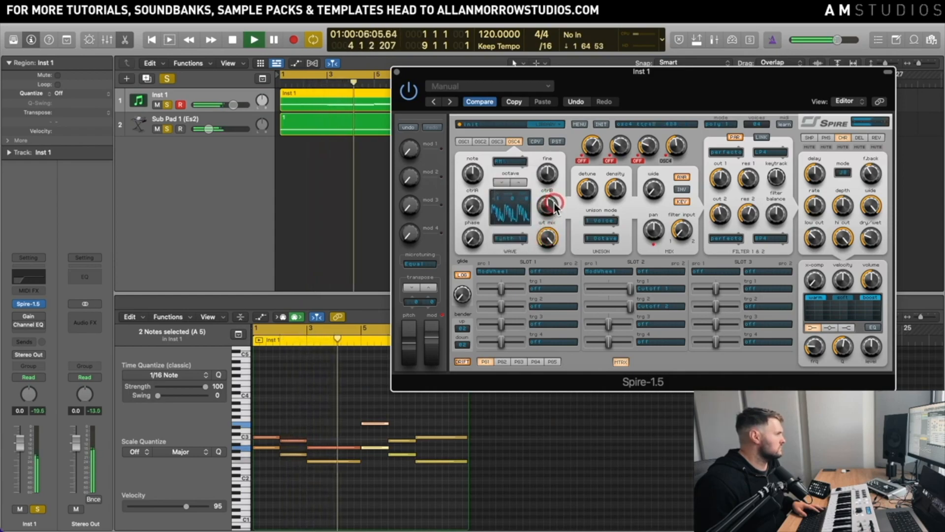
# - Set oscillator 4's octave to -2 and its unison mode to 7 voices while the loop plays
pyautogui.click(506, 183)
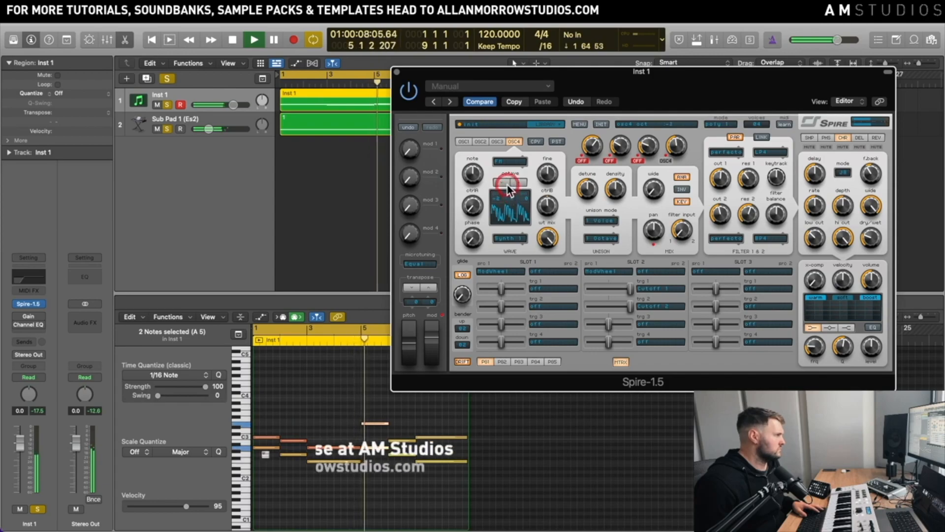
pyautogui.click(512, 184)
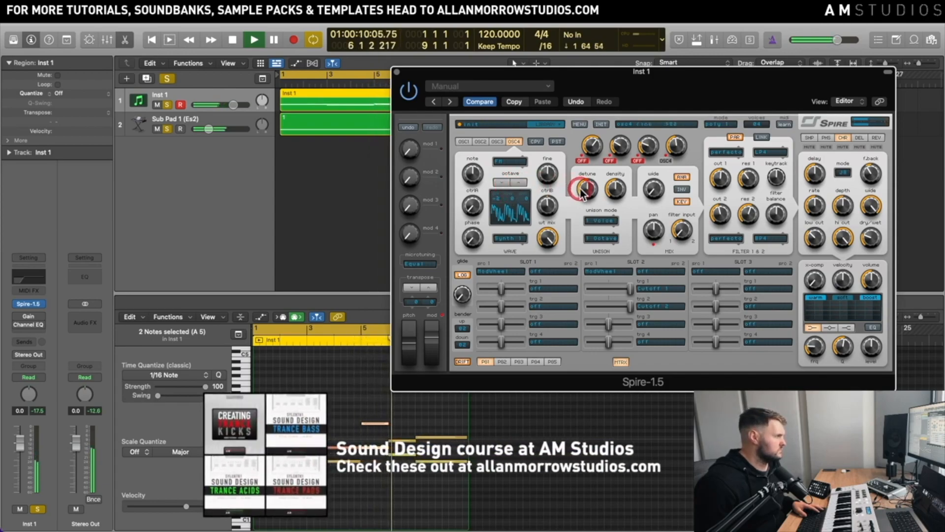
pyautogui.moveTo(601, 220); pyautogui.dragTo(613, 246)
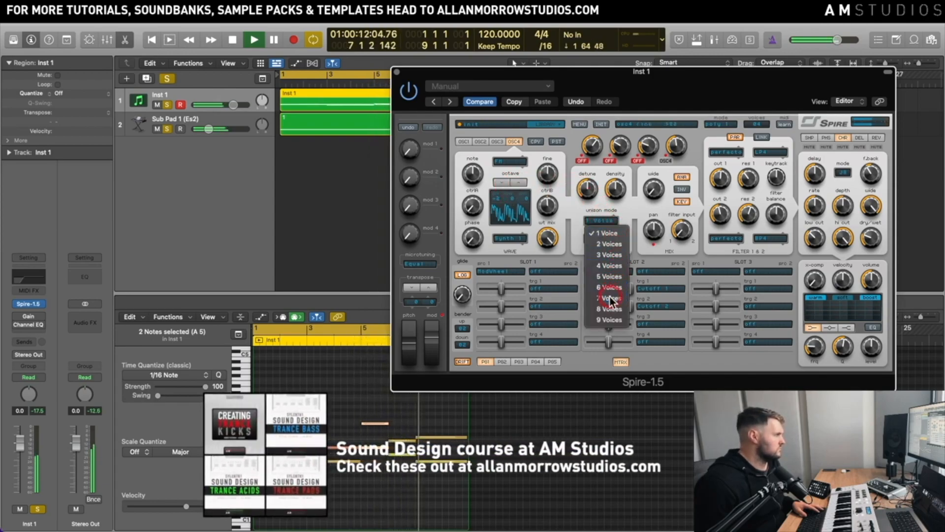
pyautogui.moveTo(611, 299); pyautogui.dragTo(610, 298)
# - Reduce oscillator 4's wavetable mix and raise its ctrlA control during playback
pyautogui.click(549, 237)
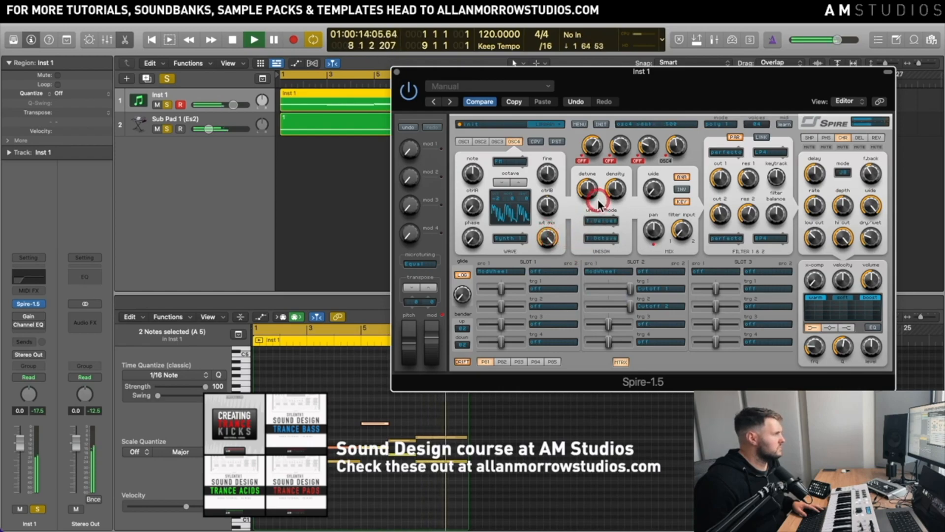
pyautogui.moveTo(546, 237); pyautogui.dragTo(543, 261)
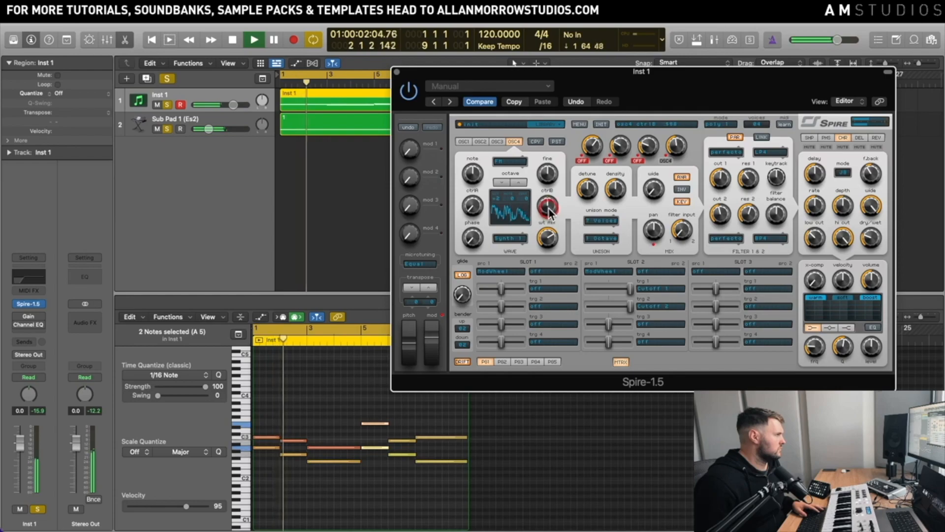
pyautogui.click(504, 169)
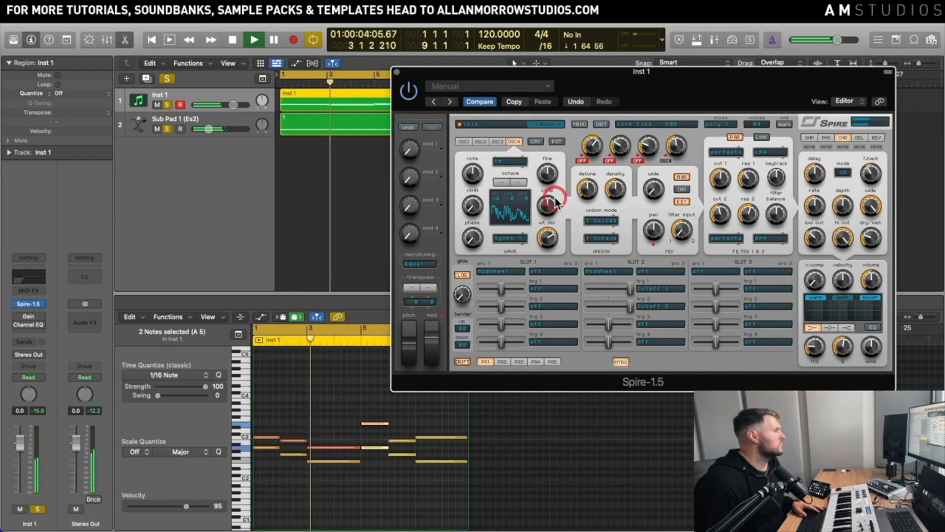
pyautogui.click(477, 205)
pyautogui.moveTo(477, 206); pyautogui.dragTo(509, 204)
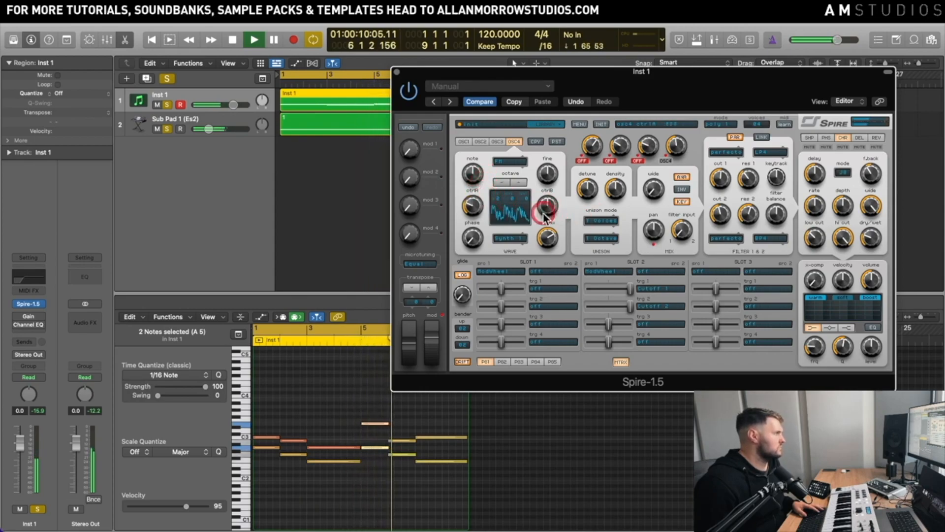
# - Audition oscillator 4 together with oscillators 1, 2 and 3, and mute those three again
pyautogui.press('space')
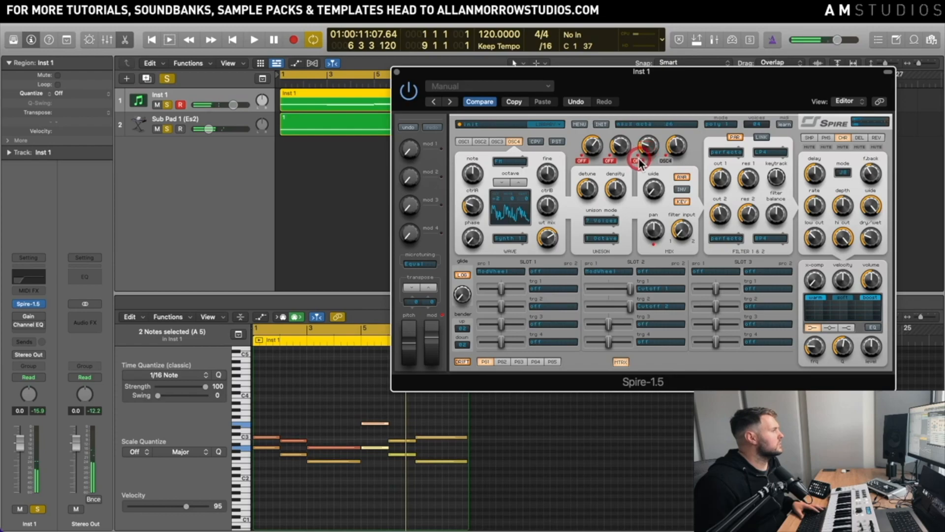
pyautogui.press('space')
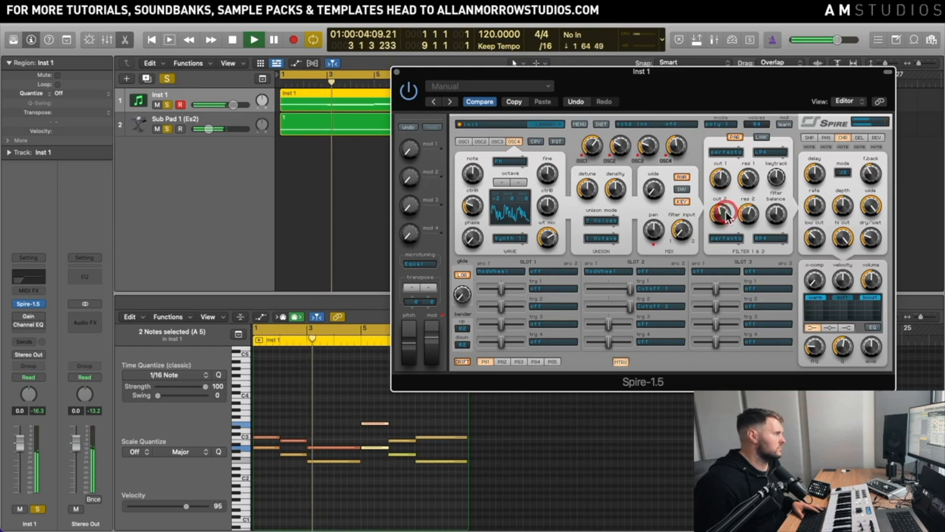
pyautogui.press('space')
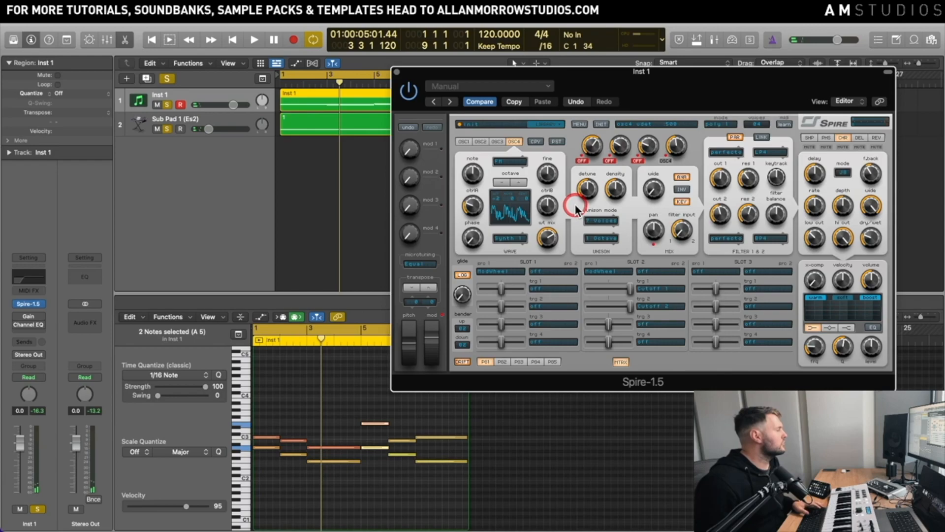
# - Set oscillator 4's mode to Vowel and reduce its wavetable mix further while auditioning the loop
pyautogui.click(515, 163)
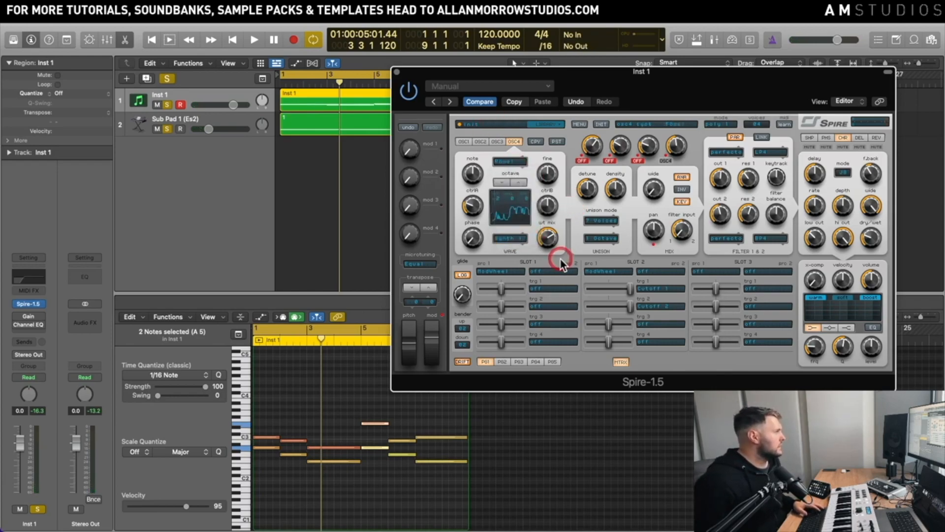
pyautogui.press('space')
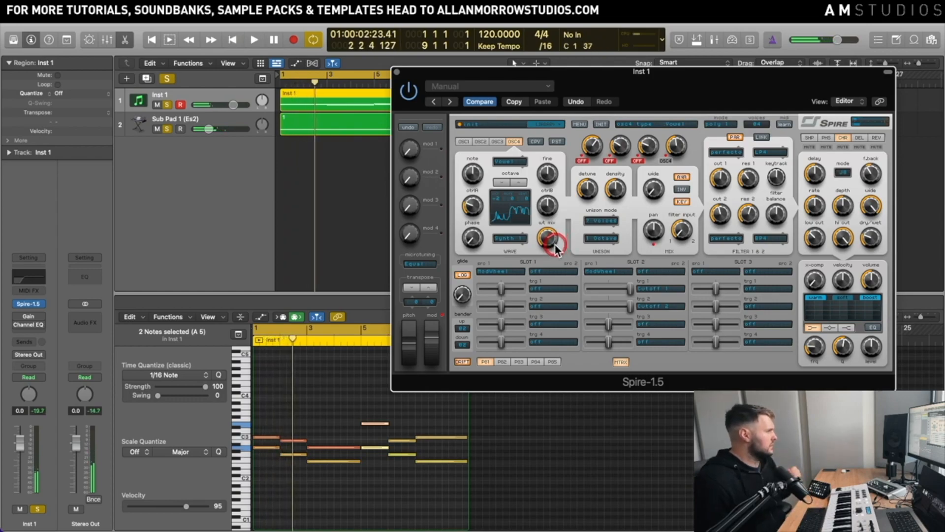
pyautogui.press('space')
pyautogui.moveTo(549, 240)
pyautogui.mouseDown()
pyautogui.moveTo(543, 303)
pyautogui.moveTo(556, 253)
pyautogui.mouseUp()
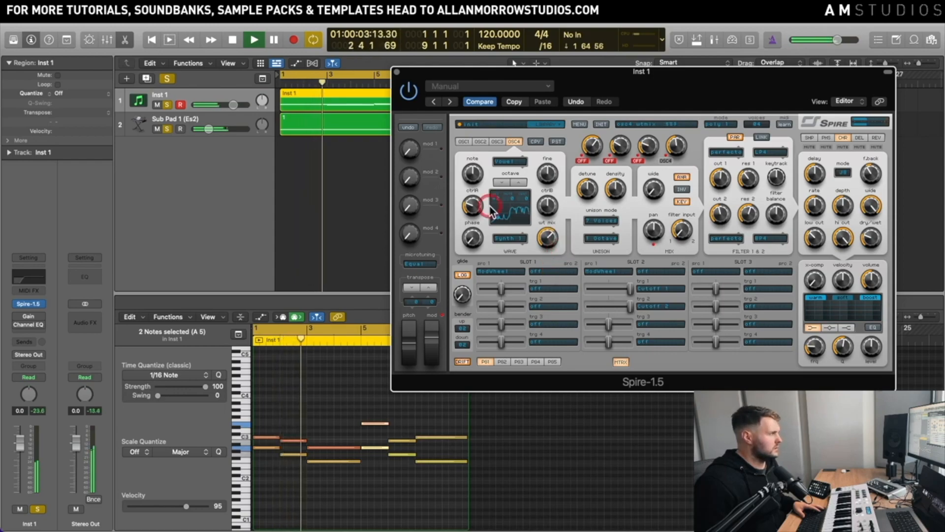
# - Raise oscillator 4 by one octave to -1 and increase its wide setting
pyautogui.click(518, 182)
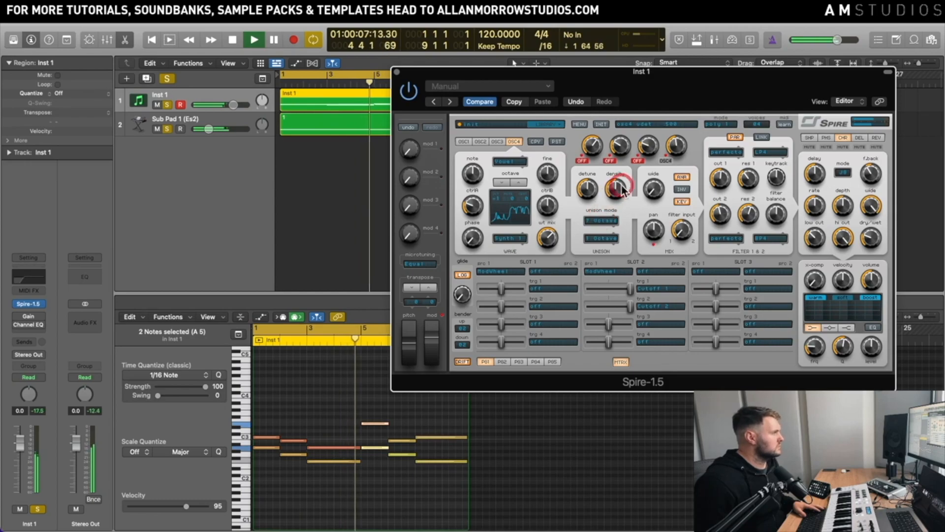
pyautogui.moveTo(653, 189); pyautogui.dragTo(666, 149)
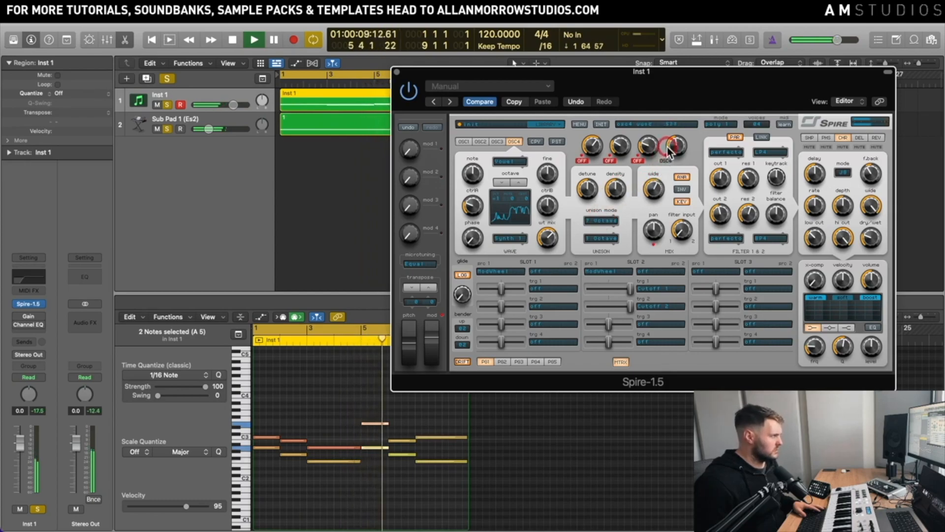
pyautogui.press('space')
# - Readjust oscillator 4's ctrlA control and turn its filter input fully towards filter 2
pyautogui.moveTo(473, 205); pyautogui.dragTo(482, 232)
pyautogui.press('space')
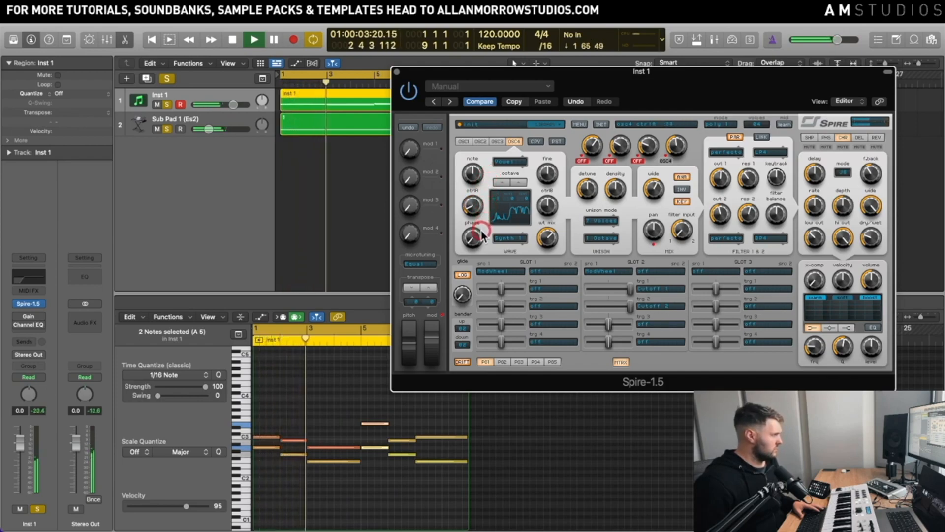
pyautogui.press('space')
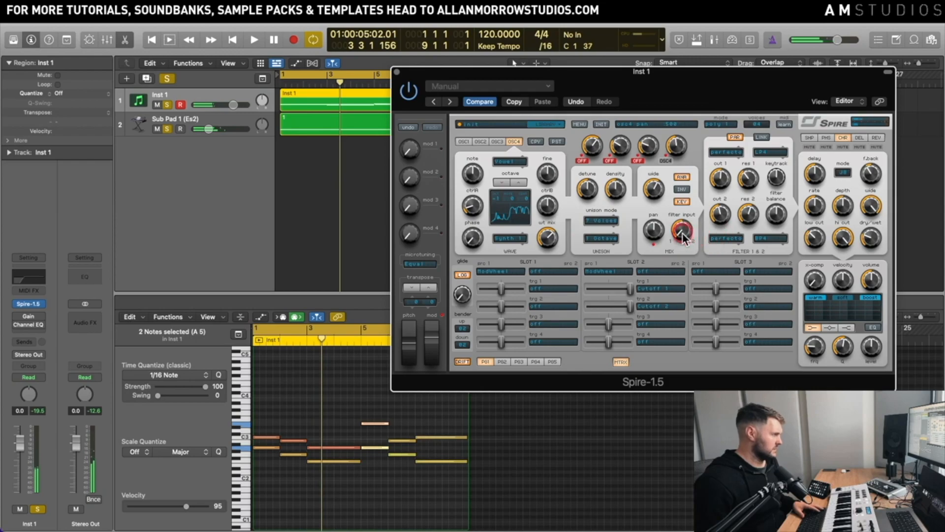
pyautogui.press('space')
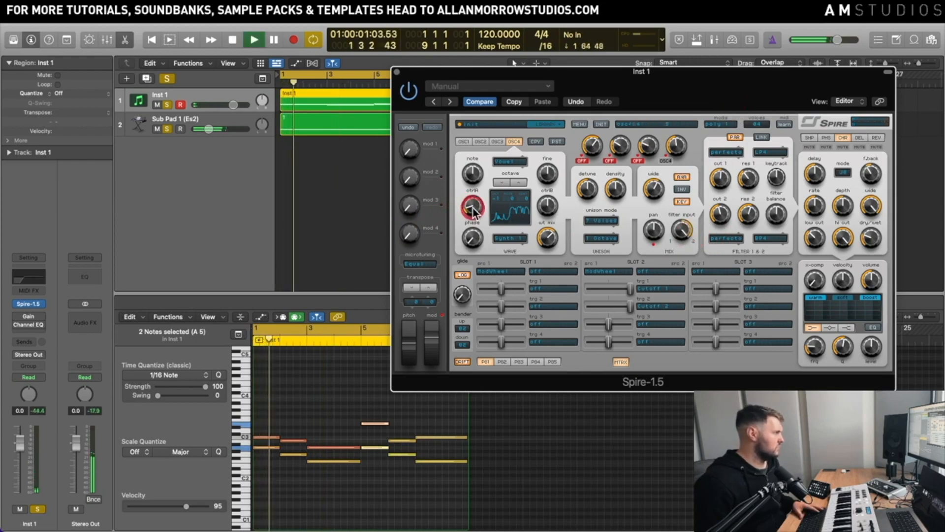
pyautogui.moveTo(472, 205); pyautogui.dragTo(482, 196)
# - Sweep the cut 2 filter cutoff and raise oscillator 4's ctrlA control during playback
pyautogui.moveTo(720, 207); pyautogui.dragTo(736, 177)
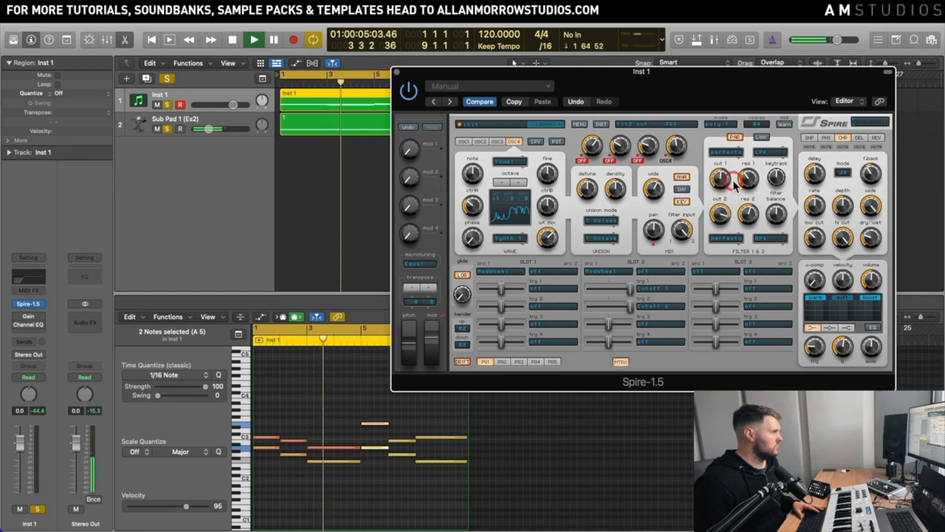
pyautogui.moveTo(471, 204); pyautogui.dragTo(485, 181)
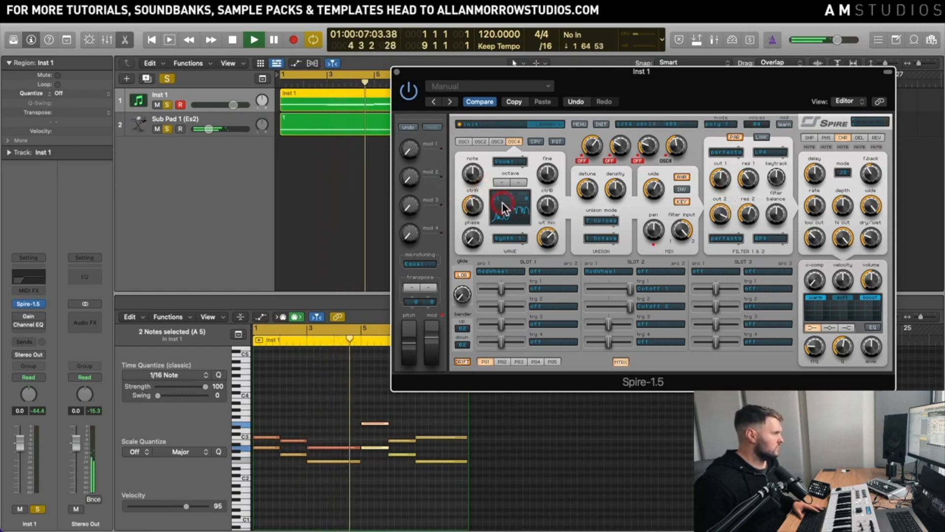
pyautogui.moveTo(726, 210); pyautogui.dragTo(712, 226)
# - Raise oscillator 4 to octave 0 and vary the cut 2 filter cutoff while the loop plays
pyautogui.press('space')
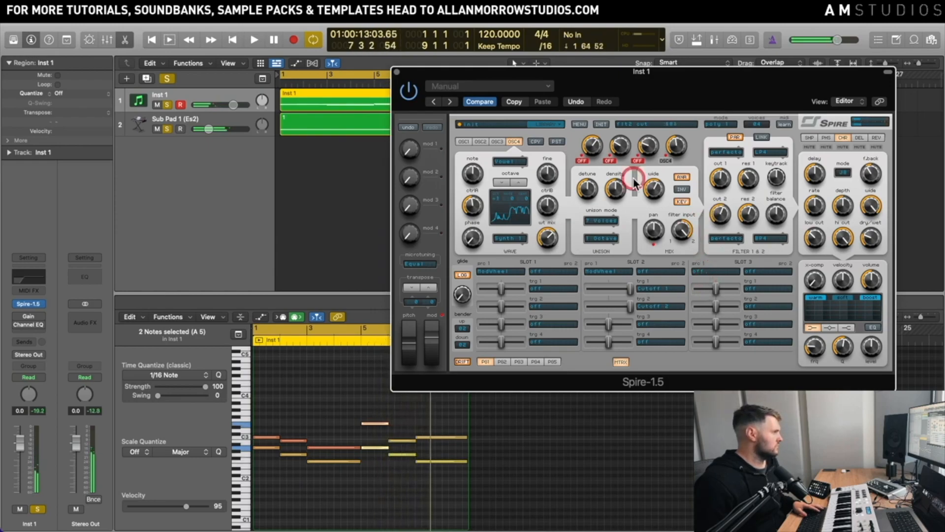
pyautogui.press('space')
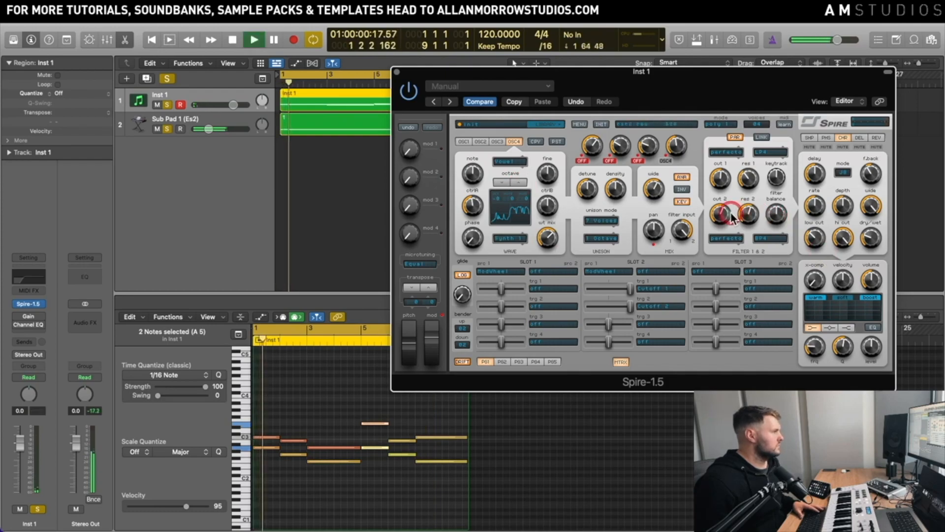
pyautogui.click(718, 244)
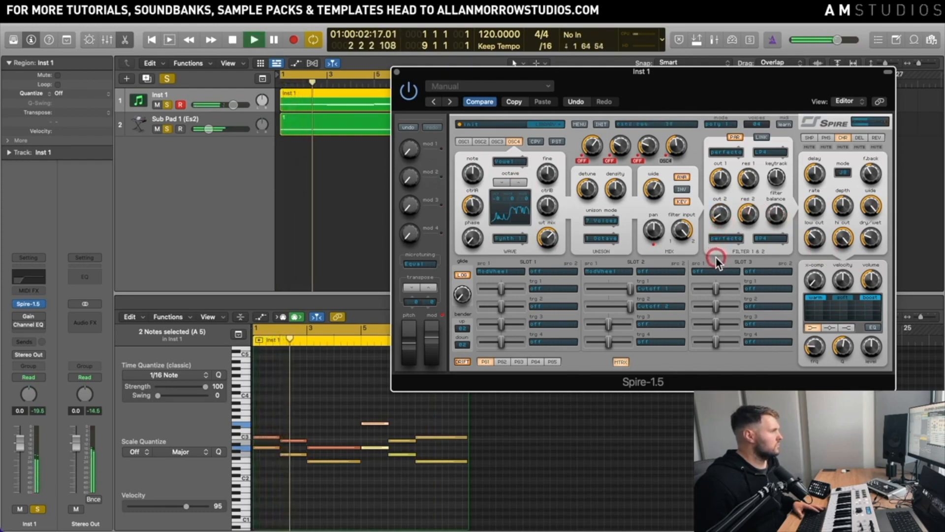
# - Move oscillator 4's filter input partly back towards filter 1 and audition it with the filter cutoff changing
pyautogui.moveTo(720, 244); pyautogui.dragTo(684, 251)
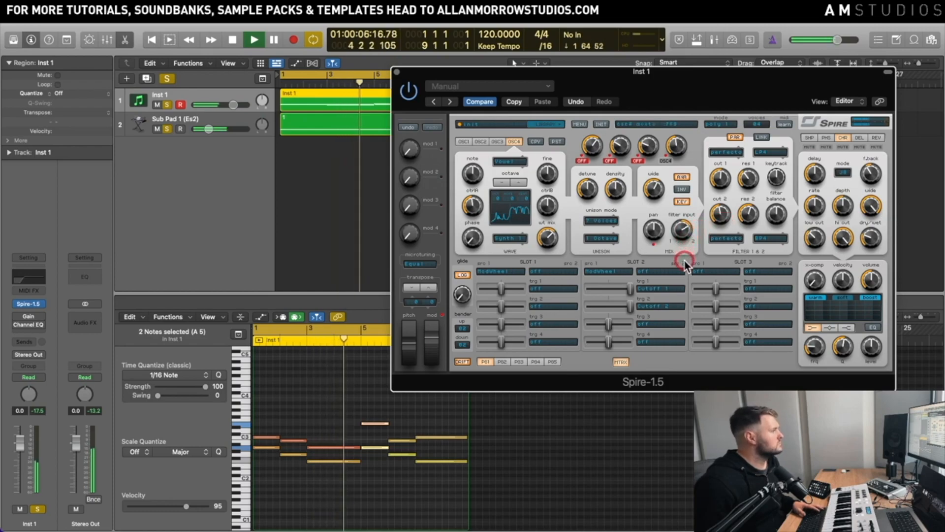
pyautogui.press('space')
pyautogui.click(737, 228)
pyautogui.click(693, 231)
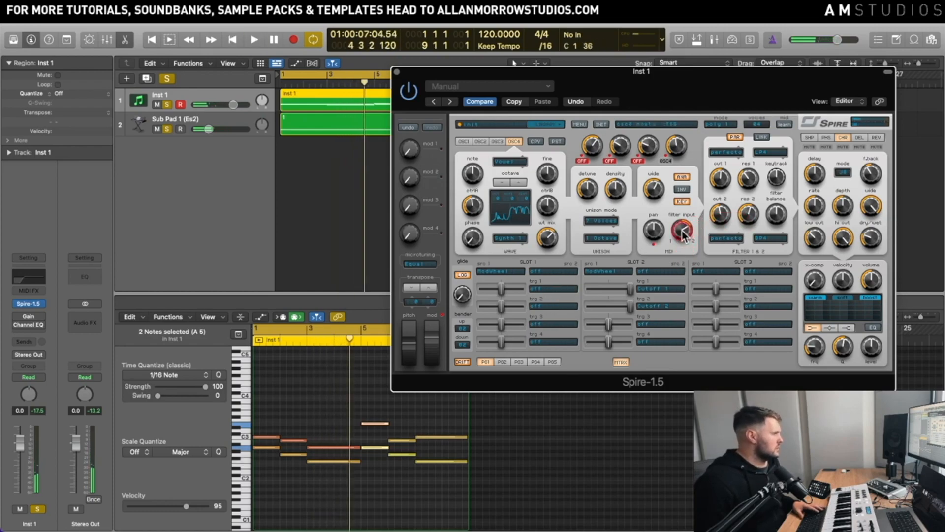
pyautogui.click(720, 224)
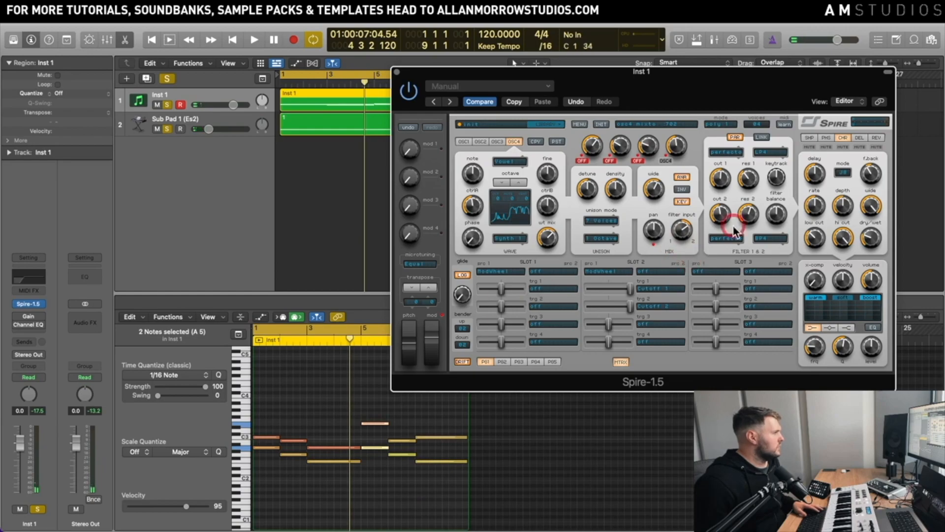
pyautogui.press('space')
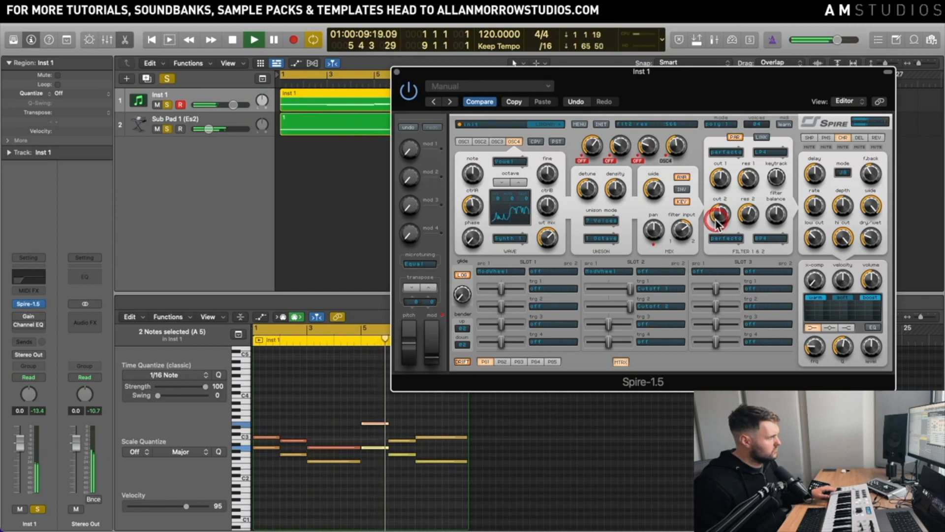
pyautogui.press('space')
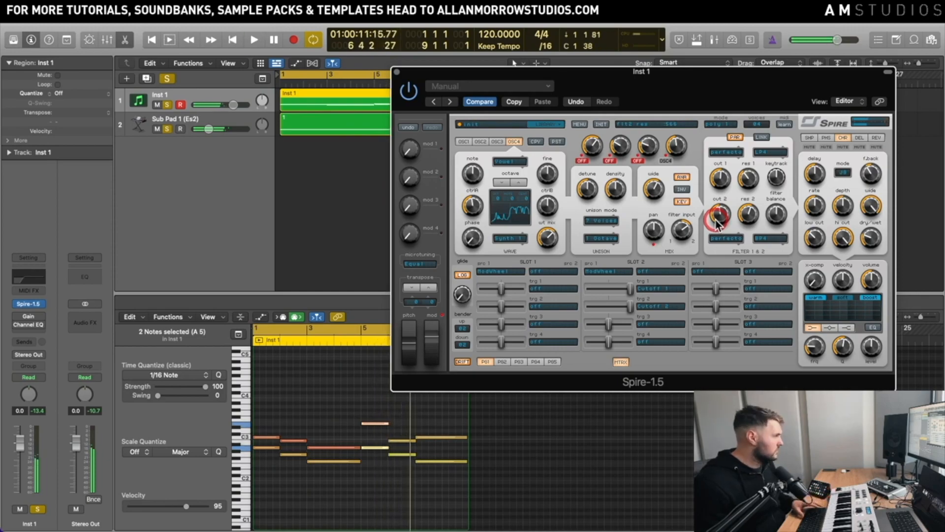
# - Unmute oscillators 1, 2 and 3, play the full pad and try oscillator 4's INV option
pyautogui.click(583, 161)
pyautogui.click(610, 160)
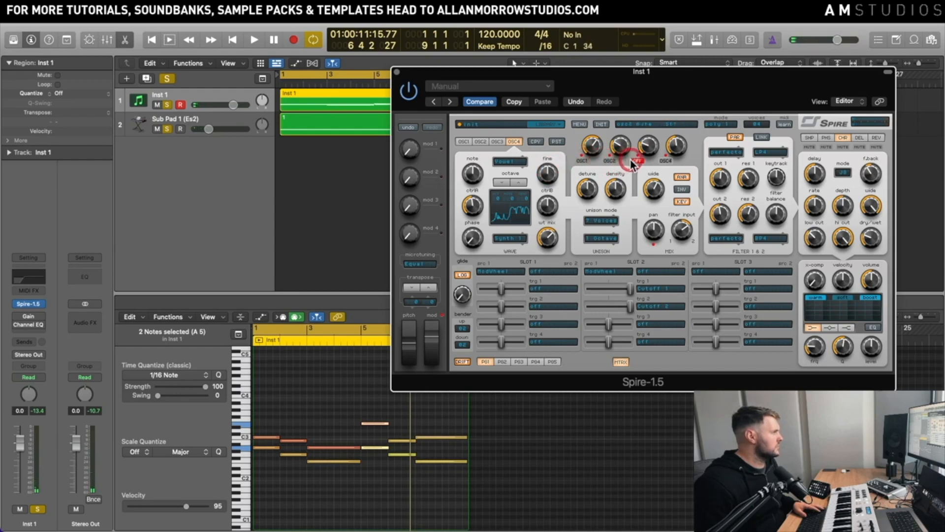
pyautogui.click(638, 161)
pyautogui.press('space')
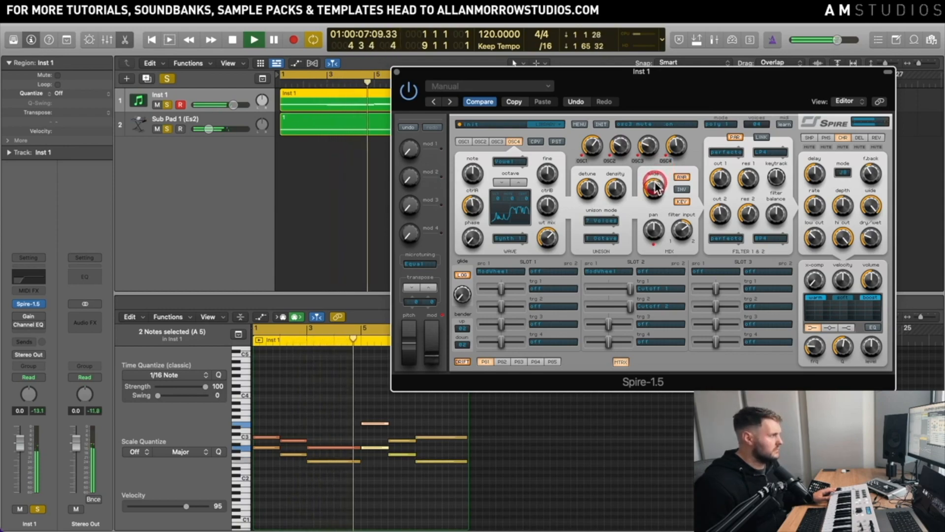
pyautogui.click(683, 190)
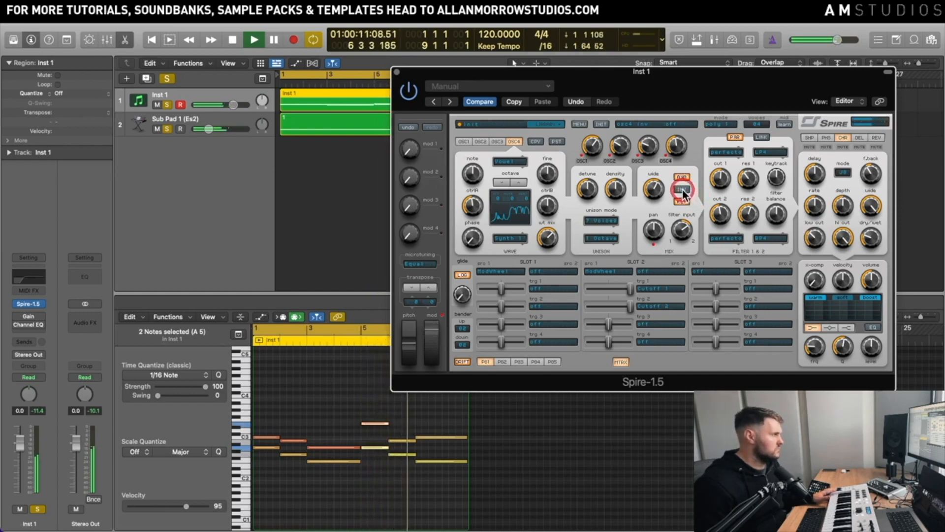
# - Lower oscillator 4's mix level and audition the layered pad against the other oscillators
pyautogui.click(665, 150)
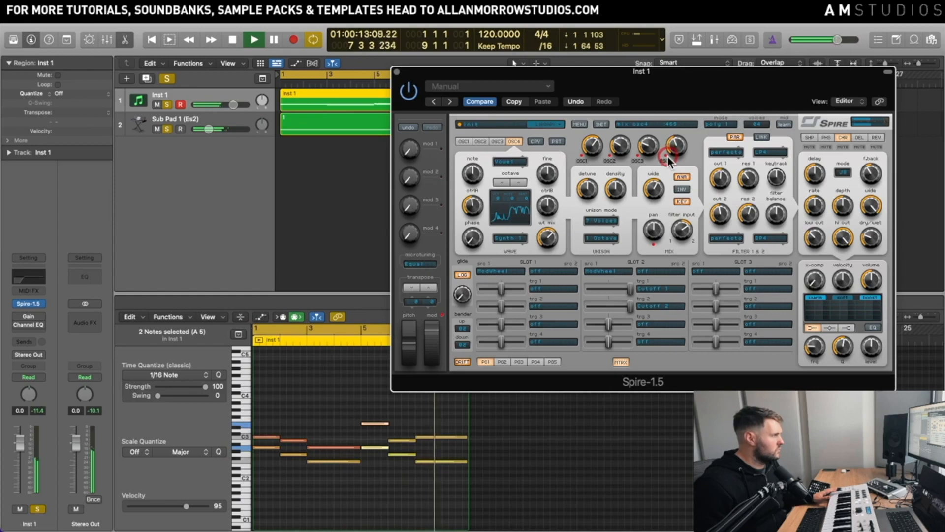
pyautogui.press('space')
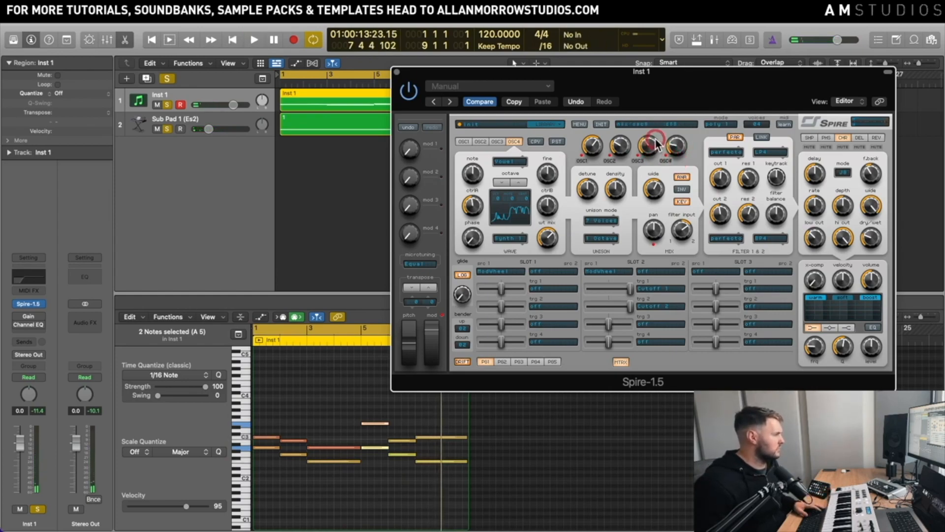
pyautogui.press('space')
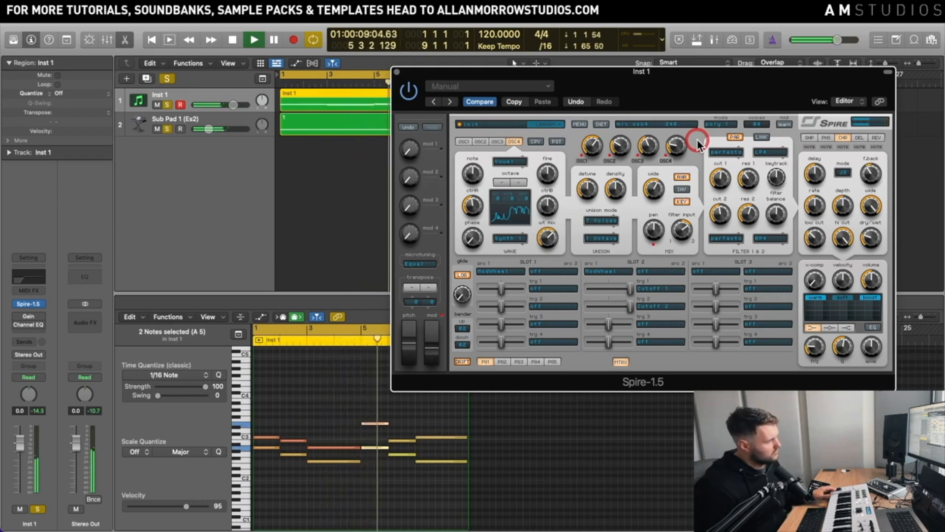
pyautogui.press('space')
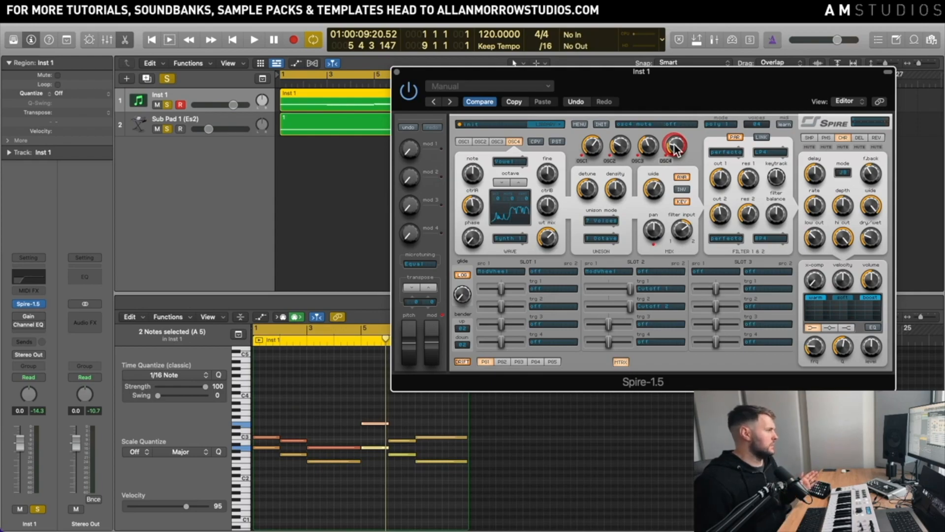
# - Close the modulation matrix, mute oscillators 1, 2 and 3, and audition oscillator 4 on its own
pyautogui.click(621, 362)
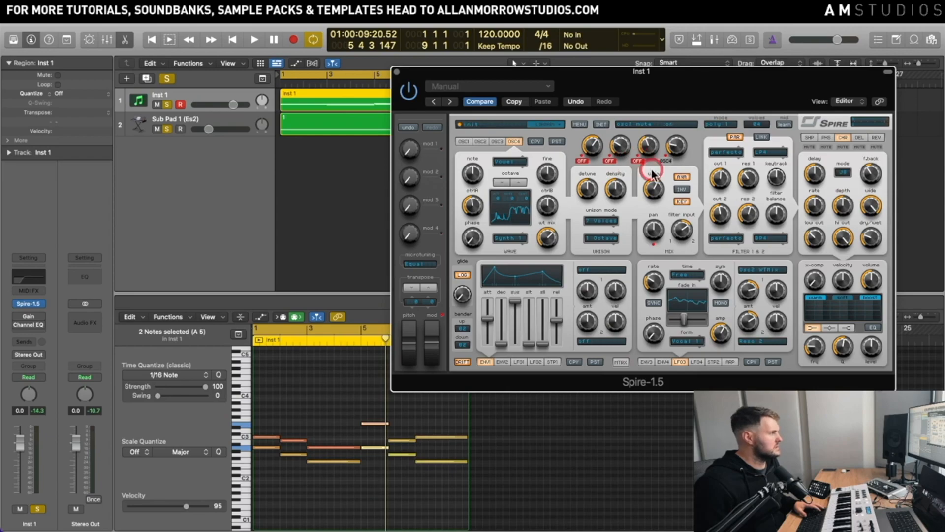
pyautogui.press('space')
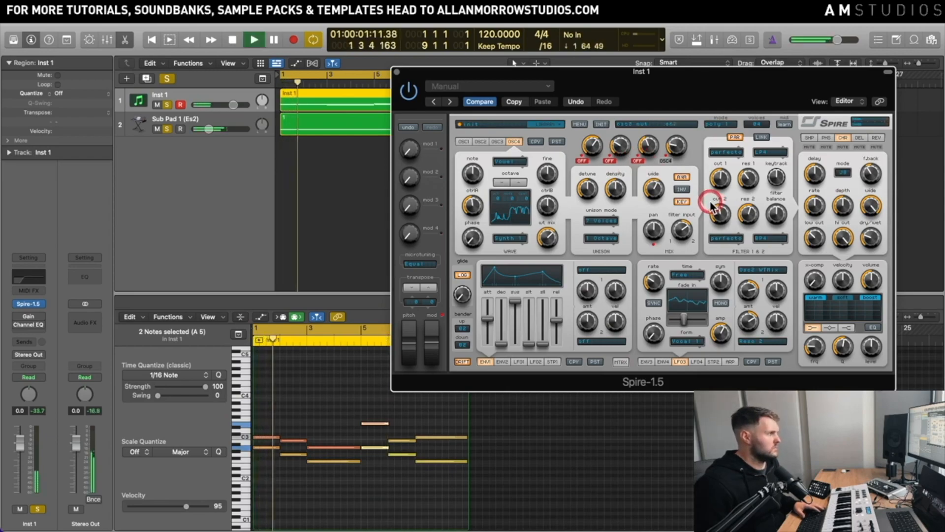
pyautogui.press('space')
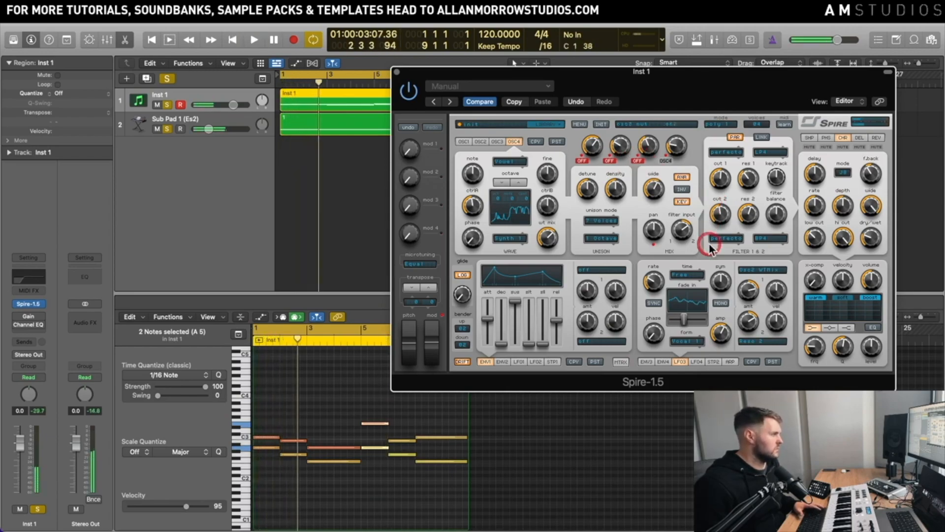
# - Assign LFO 1 to Osc4 Pan, raise the modulation amount and audition the panning on oscillator 4
pyautogui.click(521, 363)
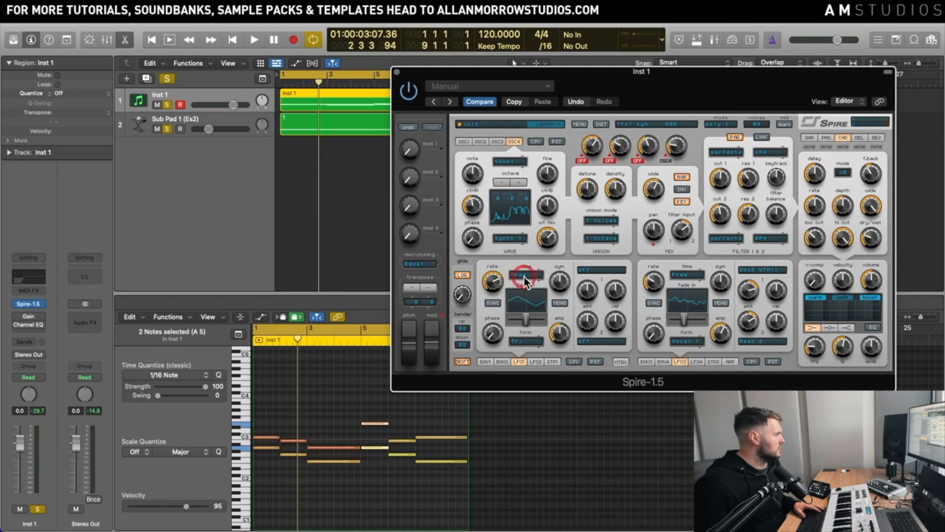
pyautogui.click(586, 269)
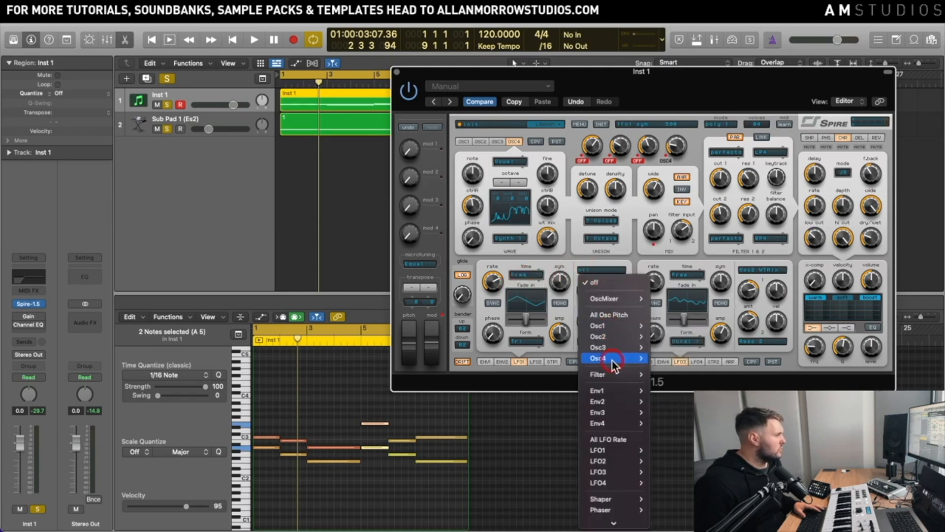
pyautogui.moveTo(616, 357)
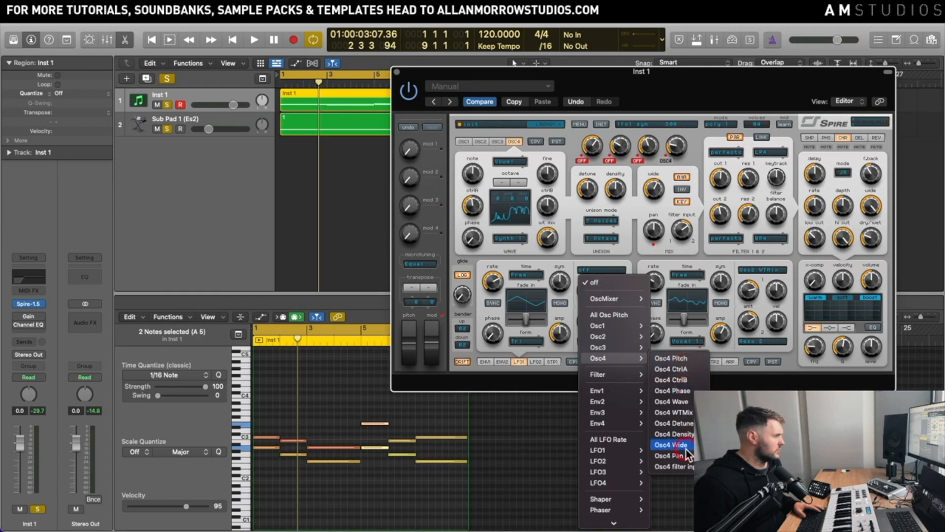
pyautogui.click(669, 453)
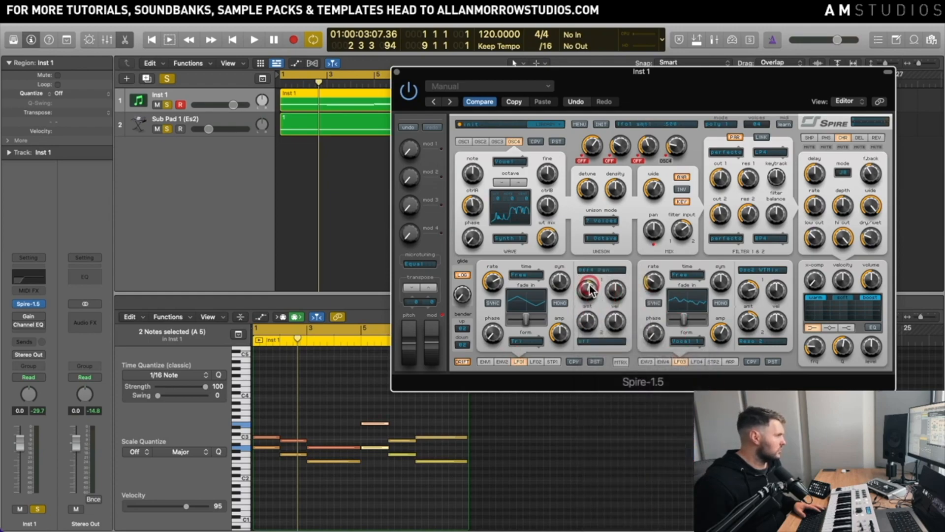
pyautogui.moveTo(589, 285); pyautogui.dragTo(592, 280)
pyautogui.press('space')
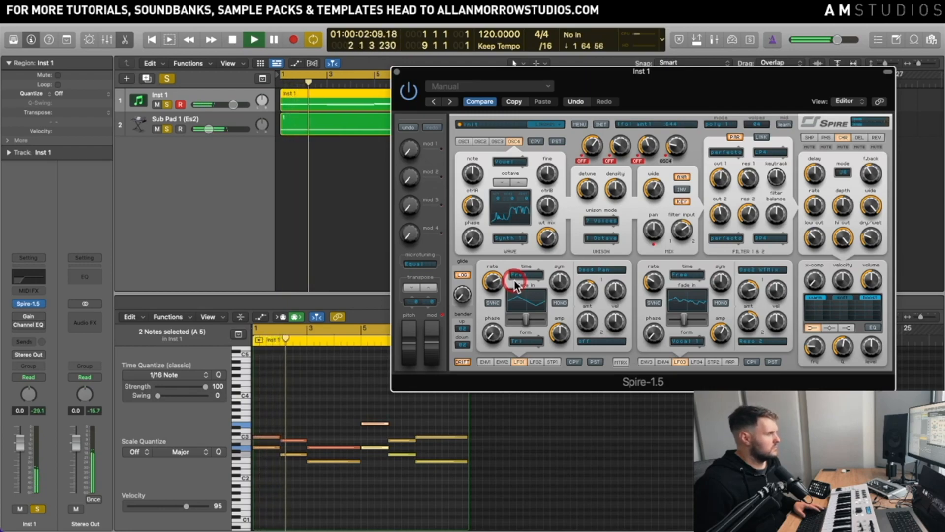
pyautogui.press('space')
# - Lower LFO 1's rate, raise its Osc4 Pan amount to 1000 and audition the slower panning movement
pyautogui.moveTo(495, 283); pyautogui.dragTo(498, 305)
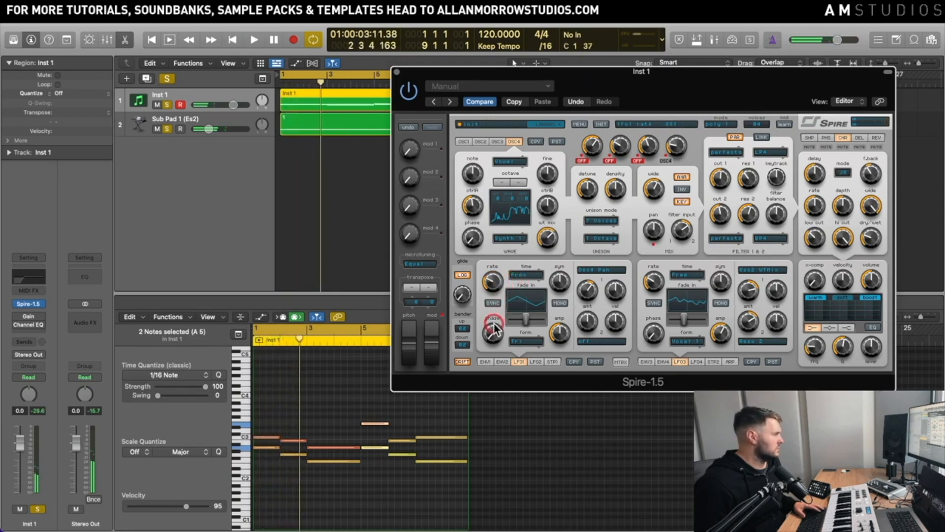
pyautogui.press('space')
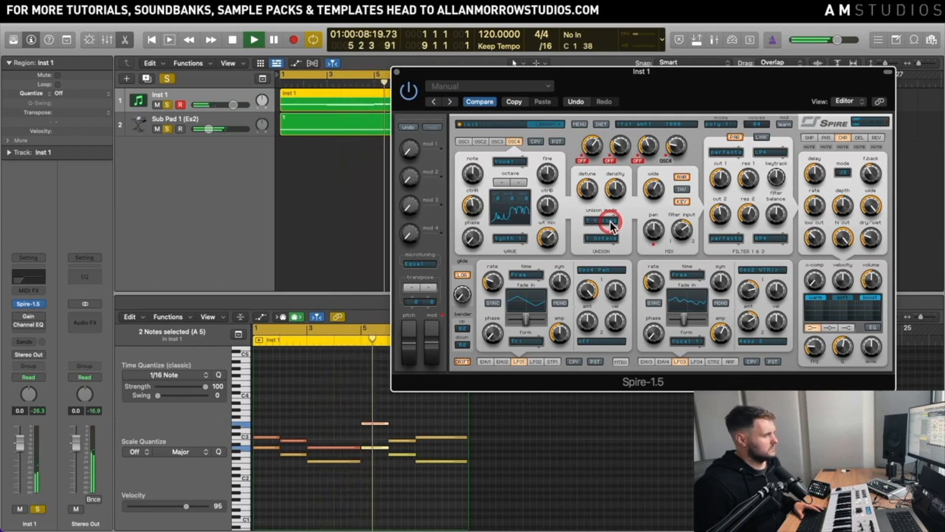
pyautogui.click(609, 227)
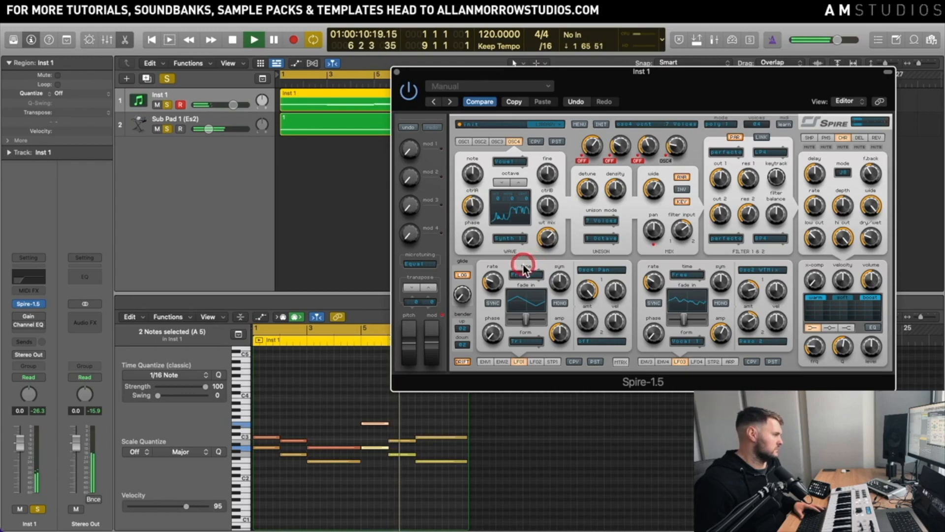
pyautogui.press('space')
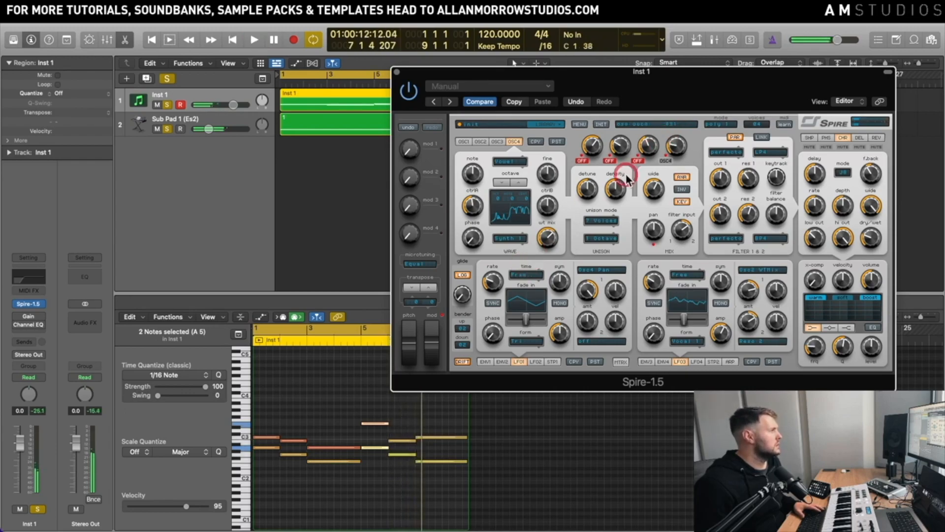
# - Unmute oscillators 1, 2 and 3 and play the full pad with oscillator 4's panning active
pyautogui.click(582, 161)
pyautogui.click(609, 161)
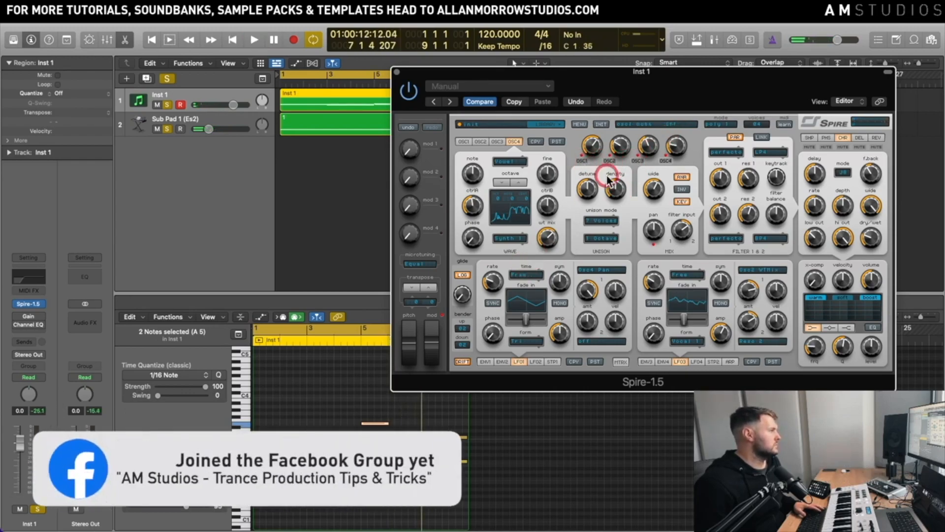
pyautogui.press('space')
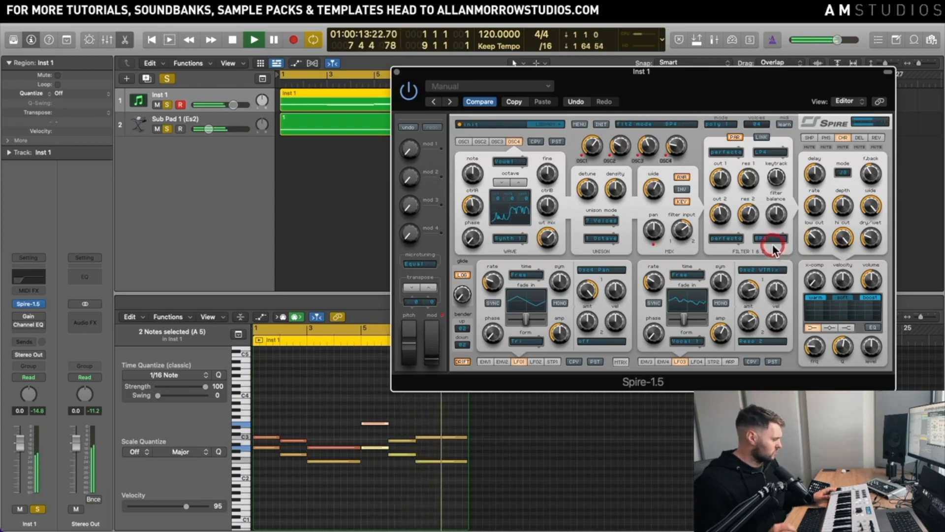
pyautogui.press('space')
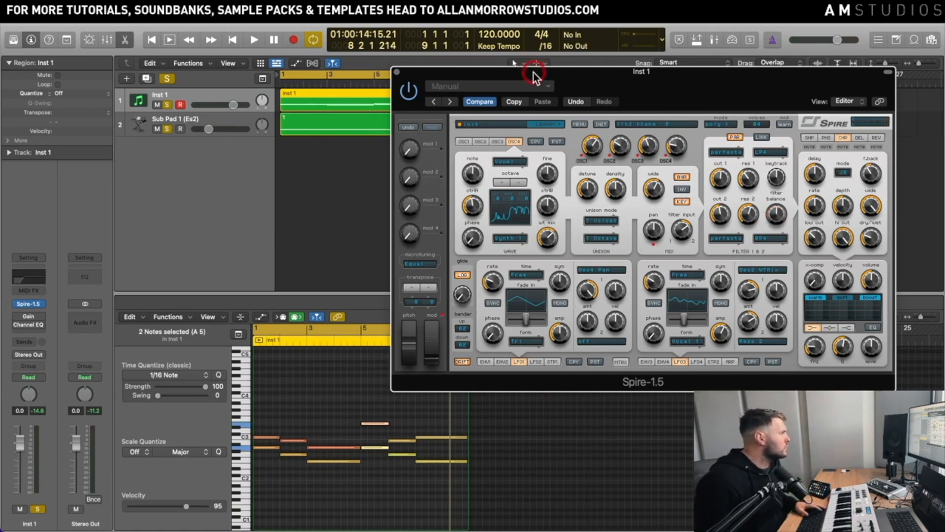
# - Move the synth window slightly higher, show oscillator 1's settings and audition it with oscillators 2, 3 and 4 muted
pyautogui.moveTo(534, 73); pyautogui.dragTo(545, 59)
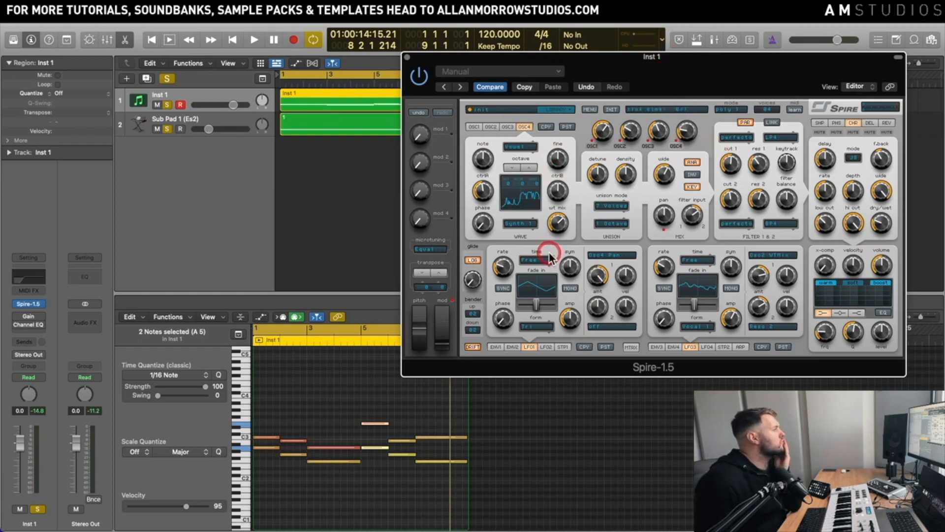
pyautogui.click(507, 127)
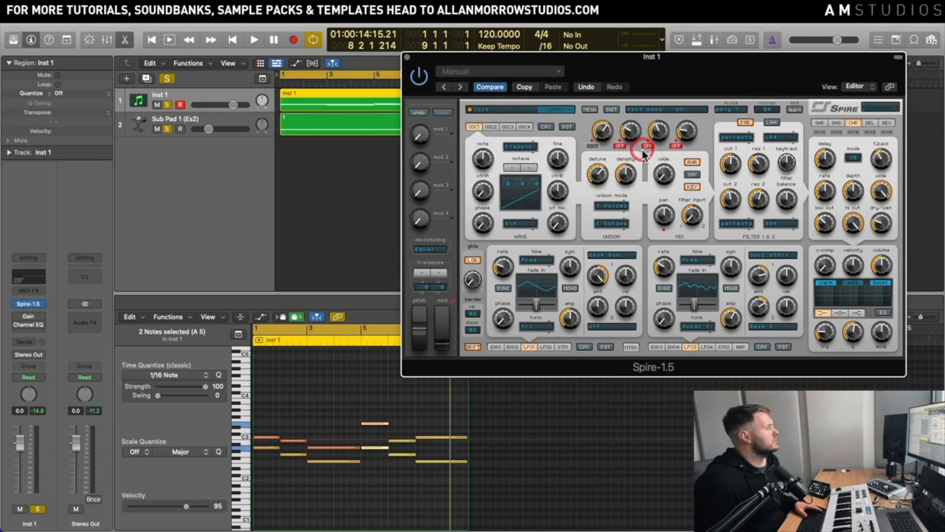
pyautogui.press('space')
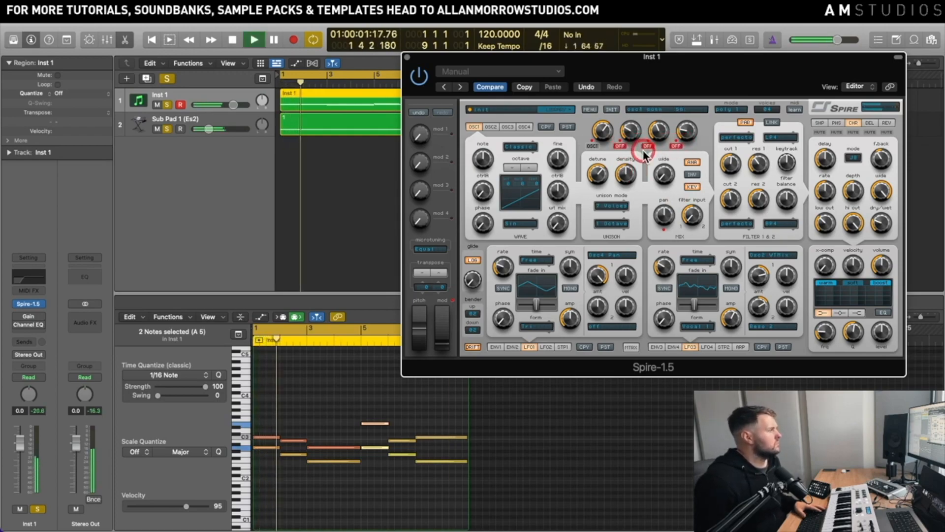
# - Assign envelope 1 to Cutoff 1 with a positive amount and test its effect on oscillator 1
pyautogui.click(494, 346)
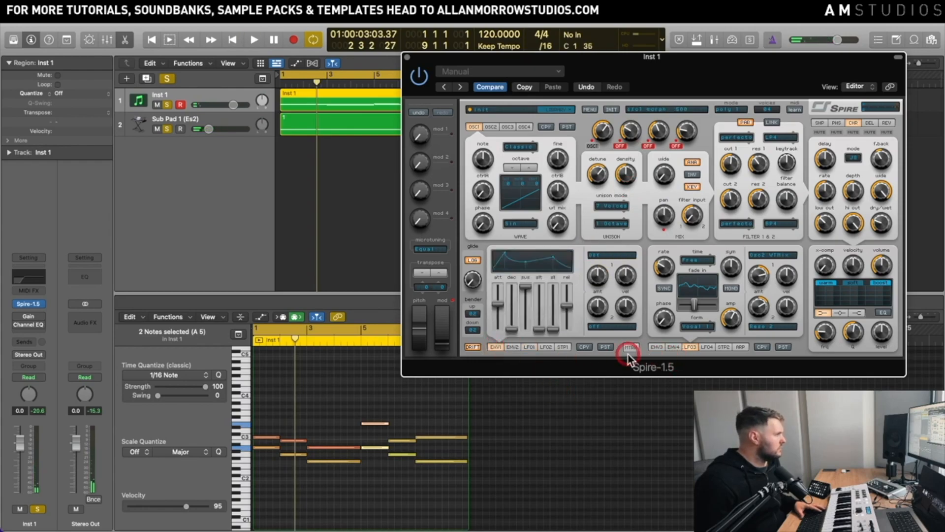
pyautogui.click(607, 256)
pyautogui.moveTo(627, 324)
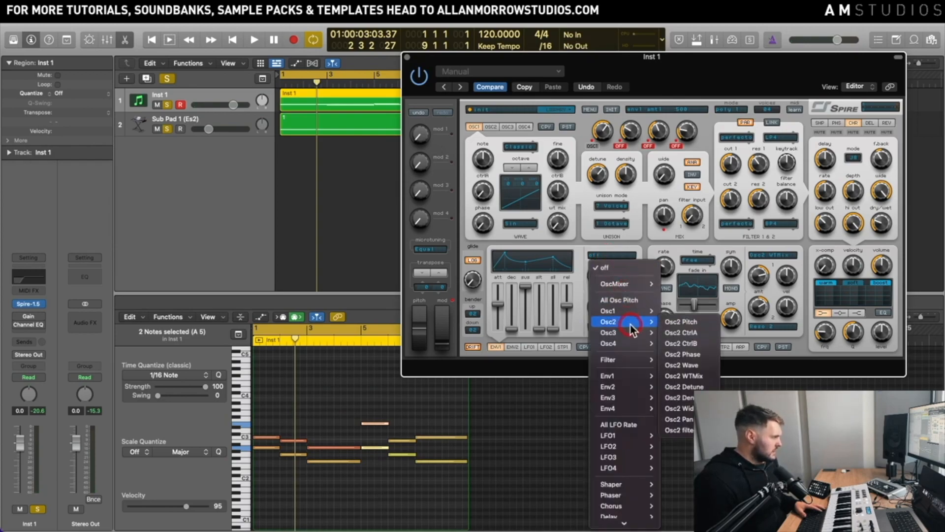
pyautogui.moveTo(629, 360)
pyautogui.click(676, 360)
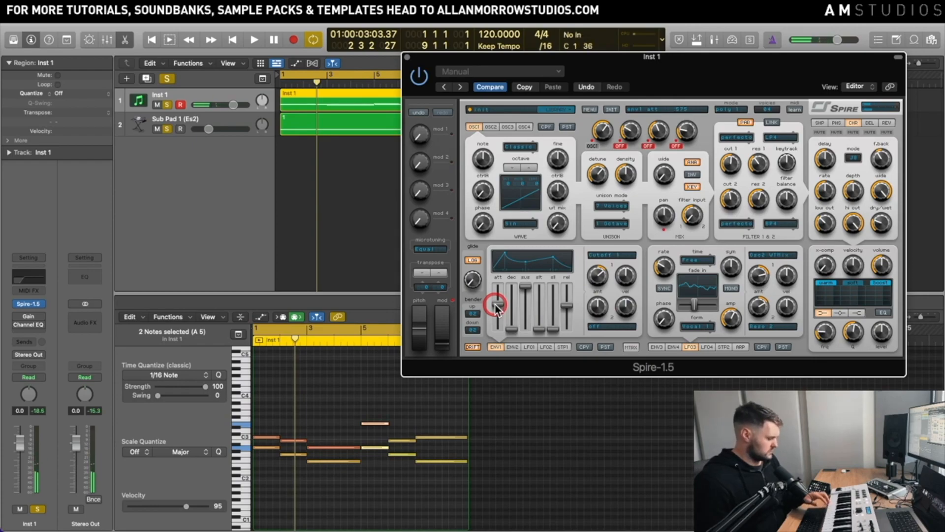
pyautogui.moveTo(496, 307); pyautogui.dragTo(534, 327)
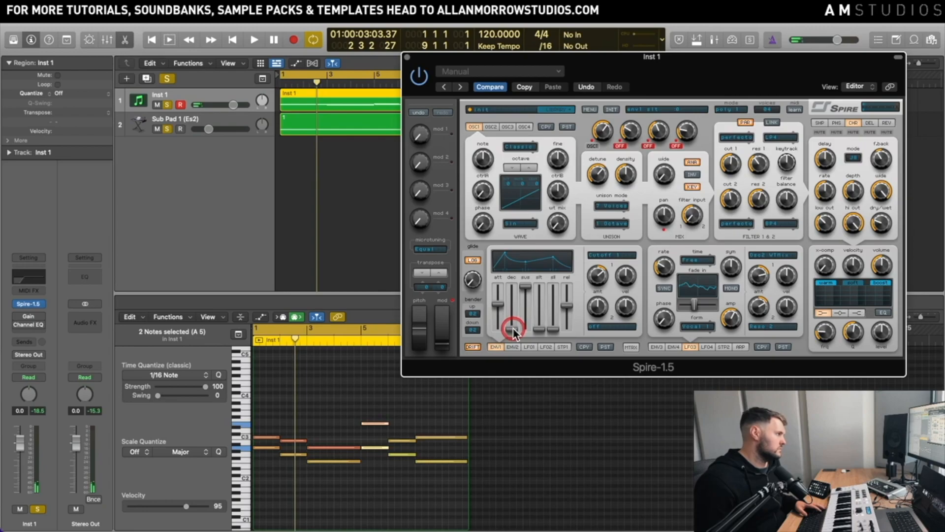
# - Lengthen envelope 1's decay and slightly increase its release while auditioning oscillator 1
pyautogui.press('space')
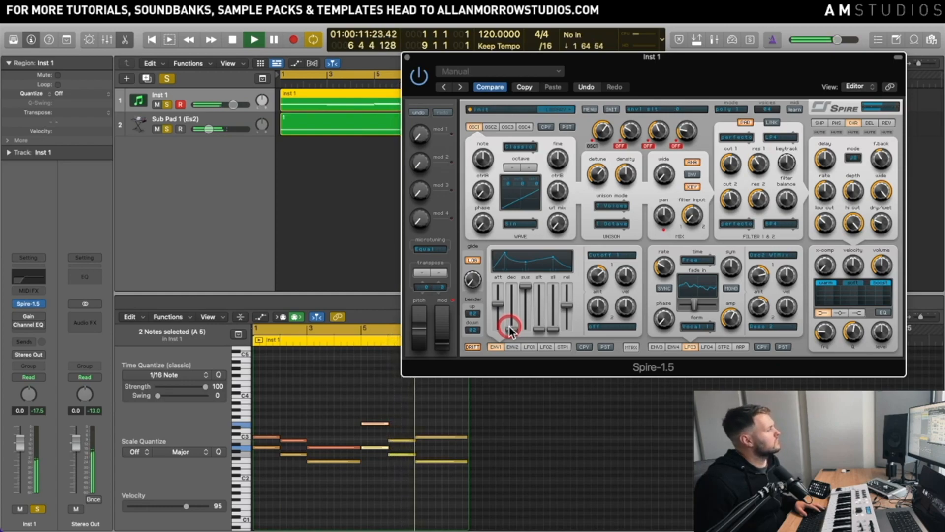
pyautogui.press('space')
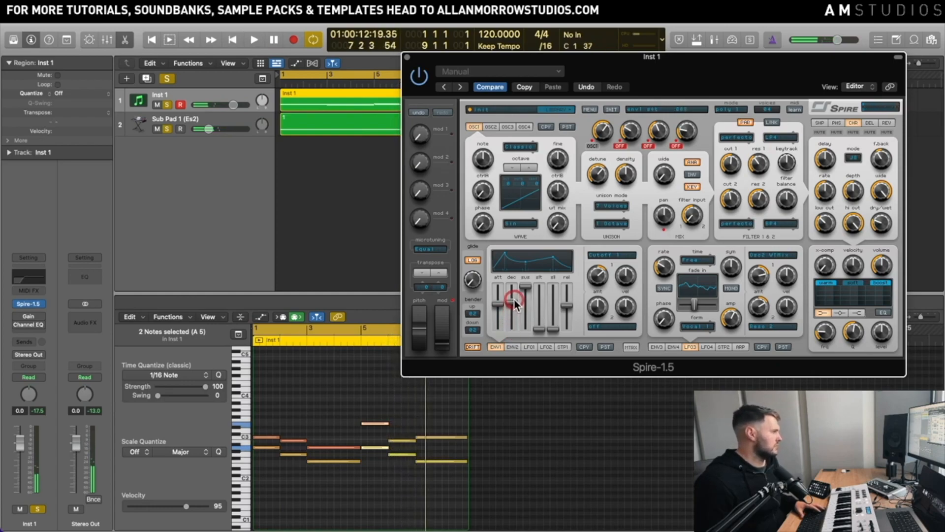
pyautogui.press('space')
pyautogui.click(561, 308)
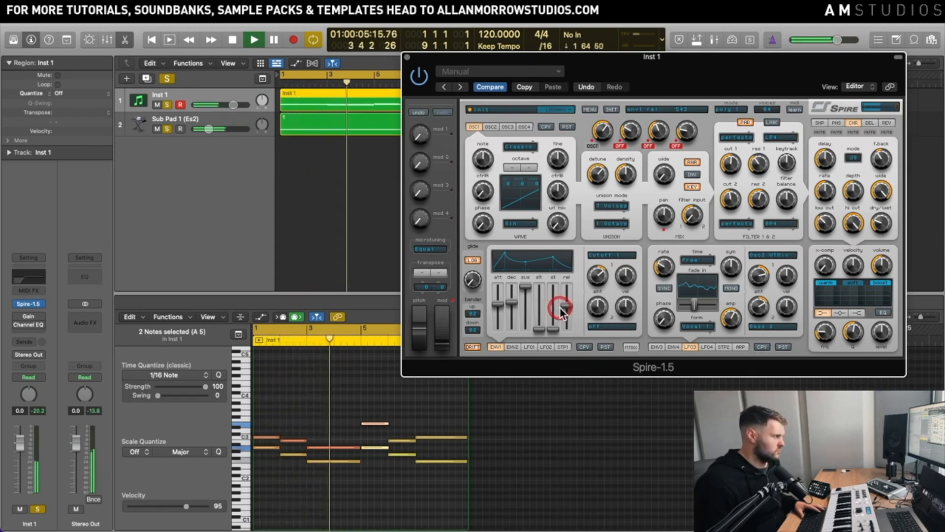
pyautogui.moveTo(560, 309); pyautogui.dragTo(565, 303)
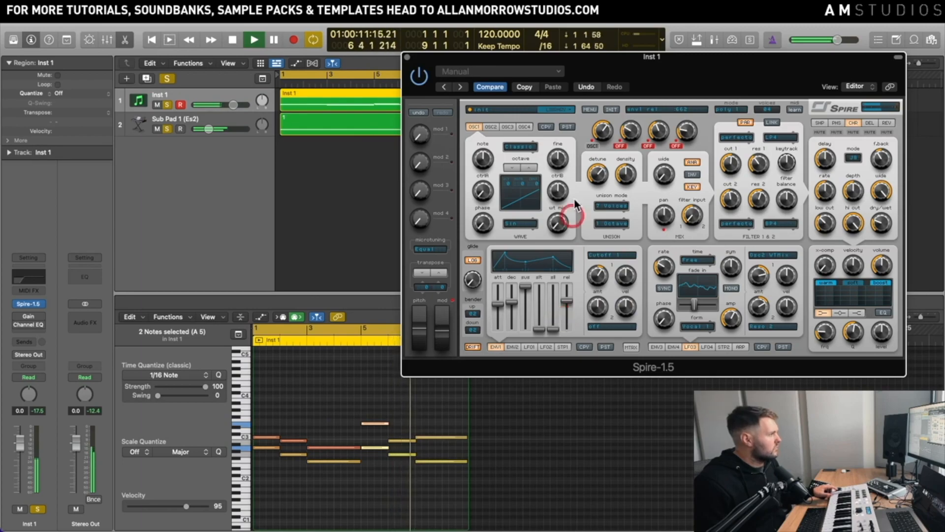
pyautogui.press('space')
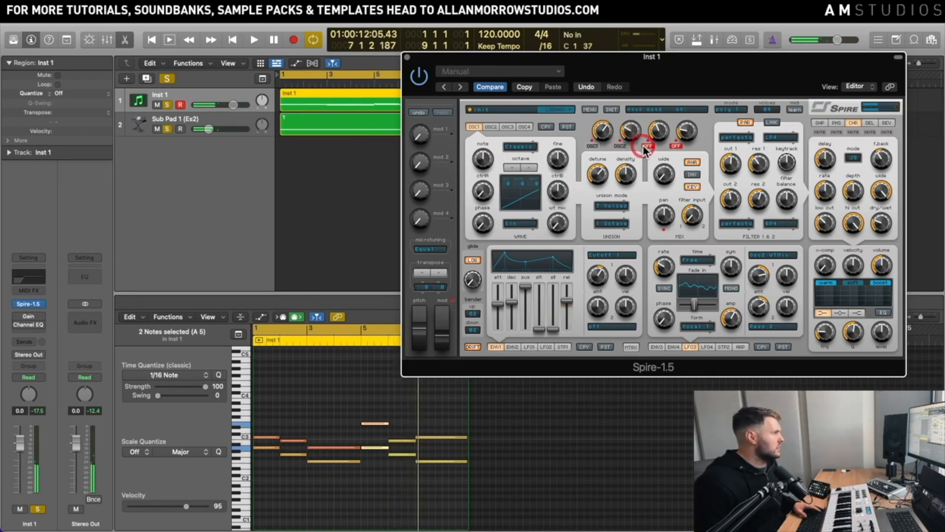
# - Play the full pad with all oscillators unmuted, compare it with oscillator 4 muted, and adjust filter 2's resonance
pyautogui.press('space')
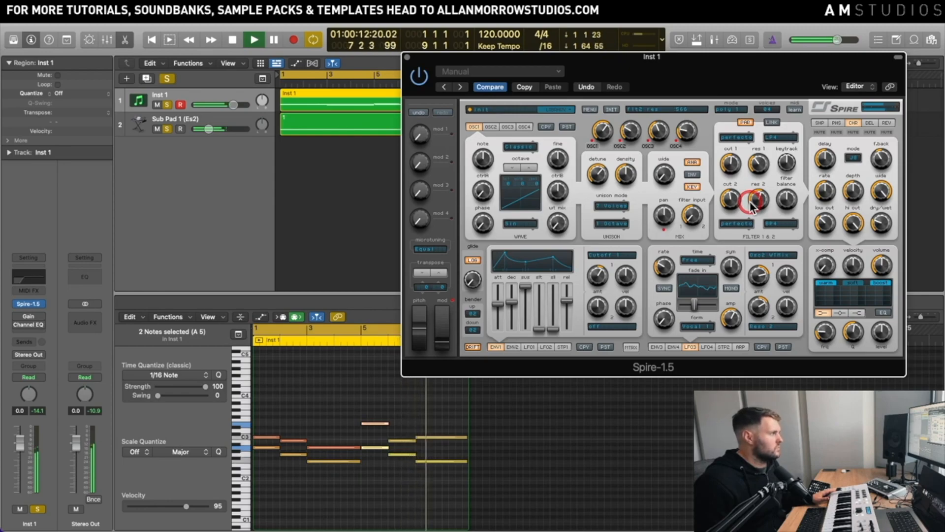
pyautogui.click(677, 146)
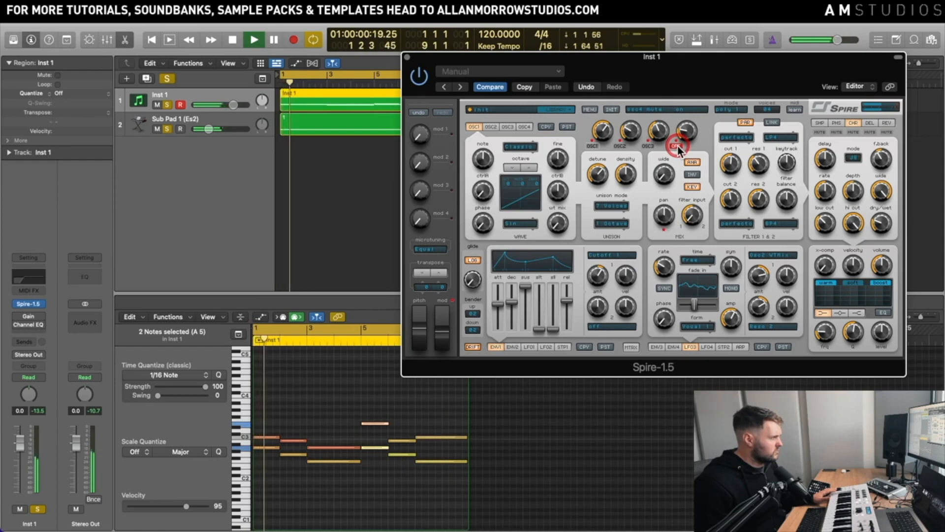
pyautogui.moveTo(758, 197); pyautogui.dragTo(759, 209)
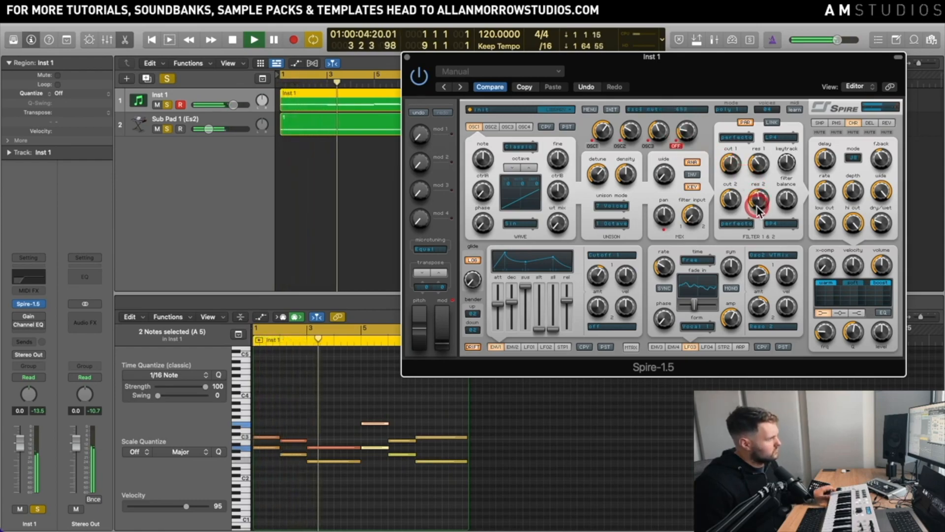
pyautogui.press('space')
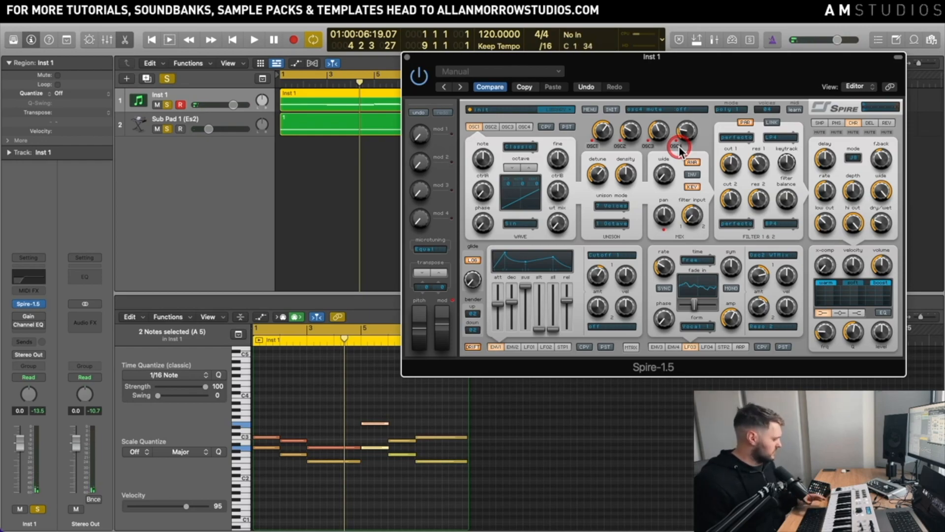
# - Lower oscillator 4's mix level and set its octave to -1 while the pad plays
pyautogui.press('space')
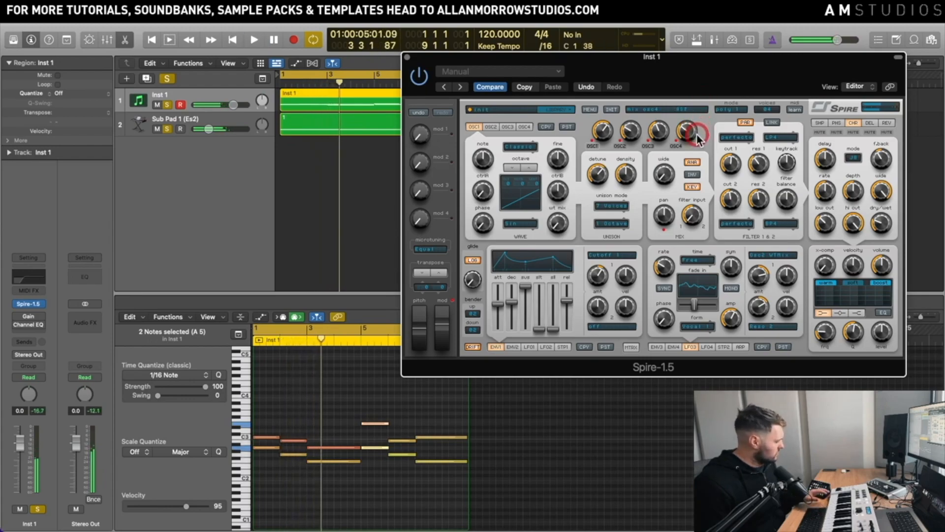
pyautogui.press('space')
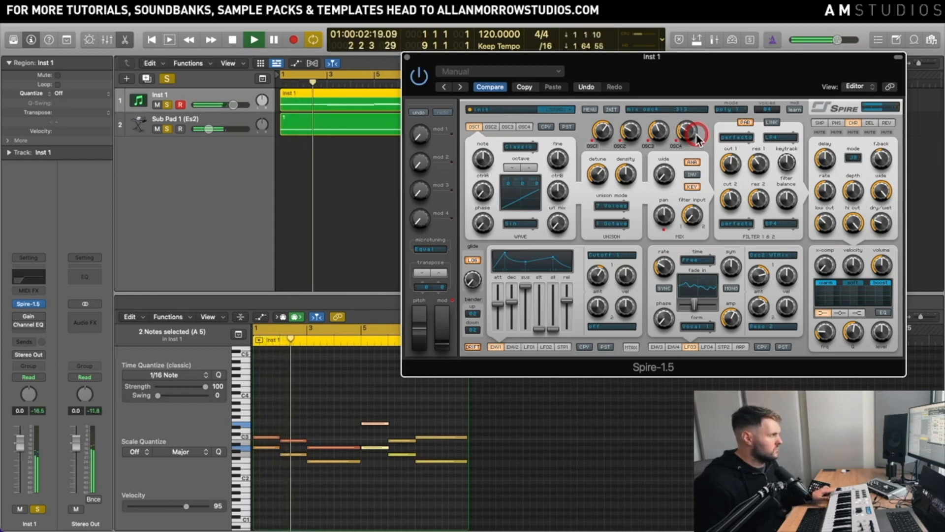
pyautogui.moveTo(698, 140); pyautogui.dragTo(691, 140)
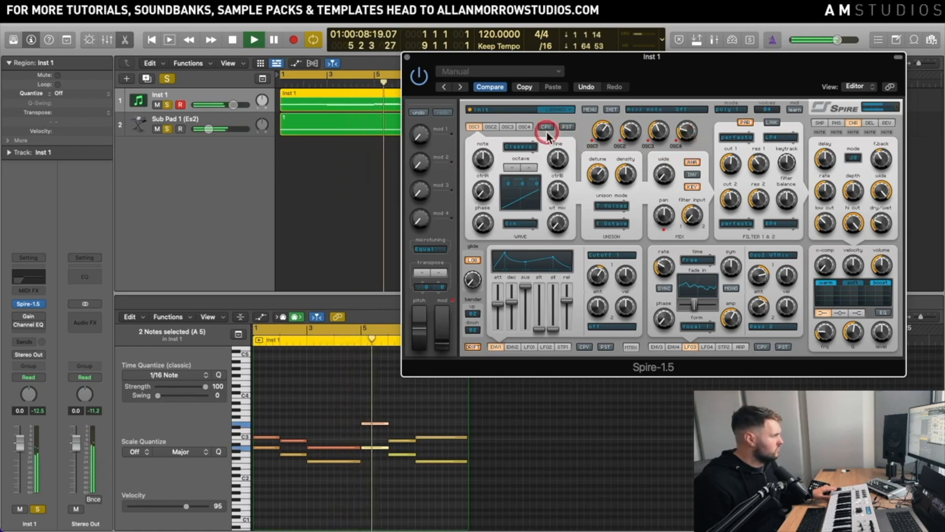
pyautogui.click(526, 127)
pyautogui.click(525, 153)
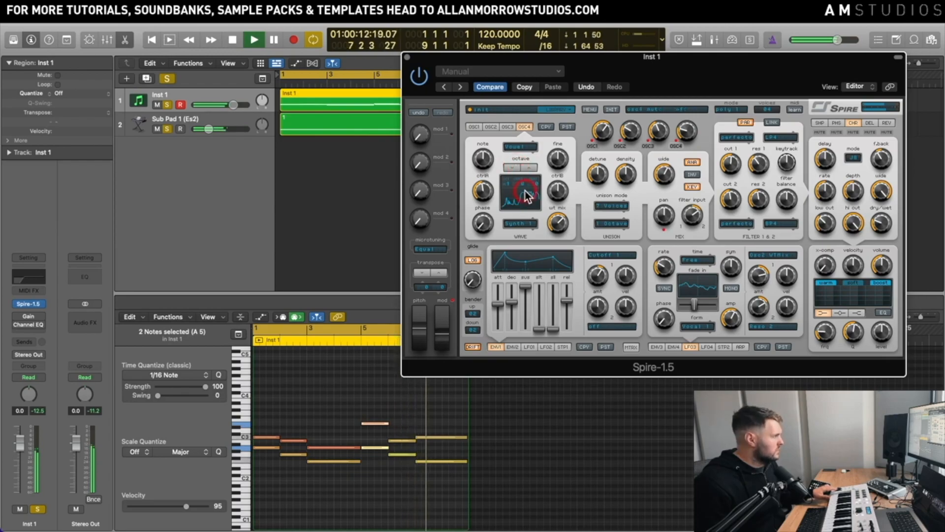
# - Mute oscillators 1, 2 and 3 and play oscillator 4 on its own
pyautogui.press('space')
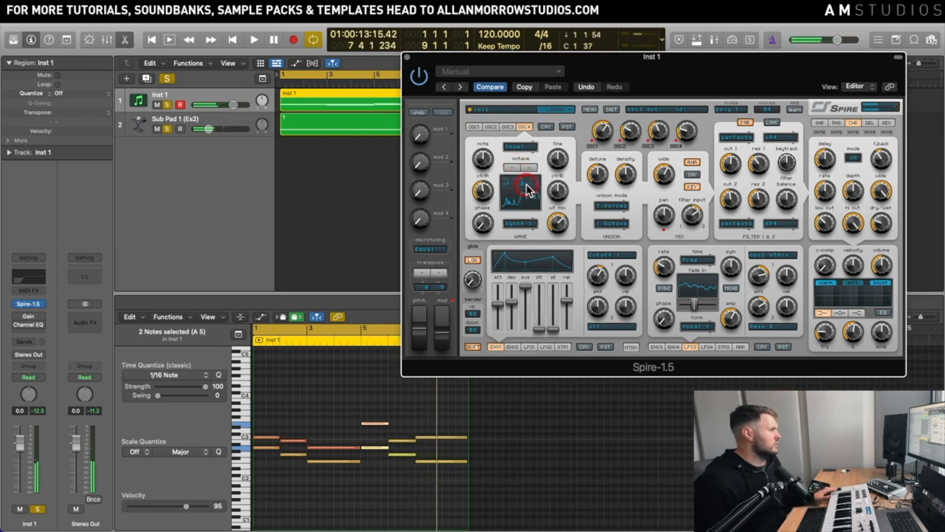
pyautogui.click(646, 146)
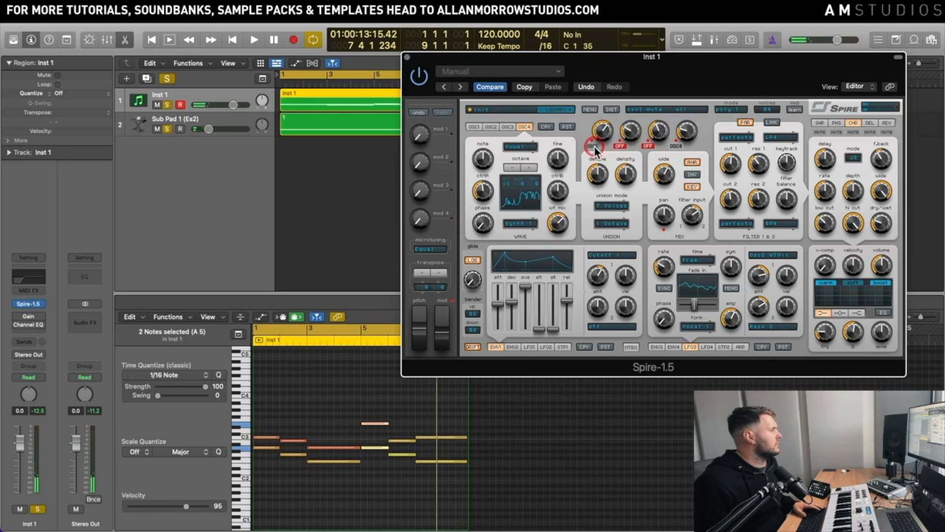
pyautogui.click(594, 147)
pyautogui.press('space')
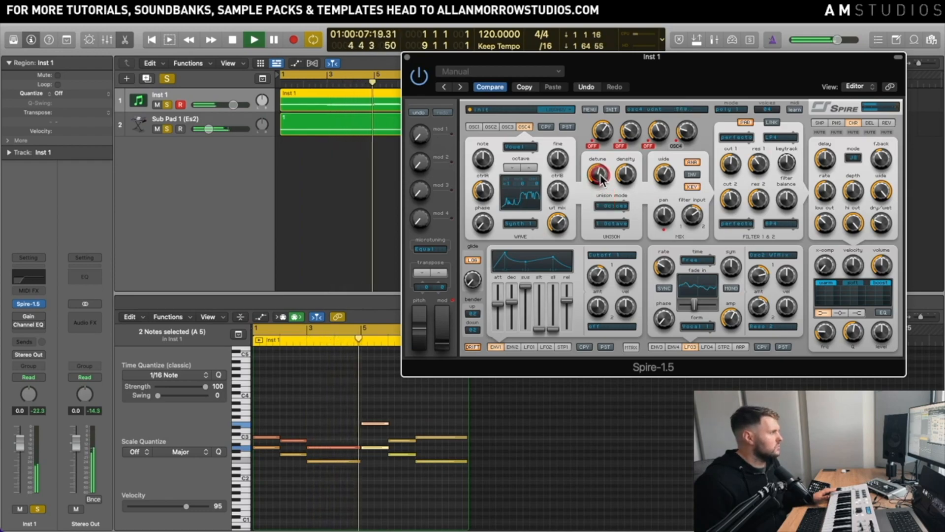
# - Adjust oscillator 4's unison detune and density while auditioning it in isolation
pyautogui.moveTo(600, 175); pyautogui.dragTo(613, 191)
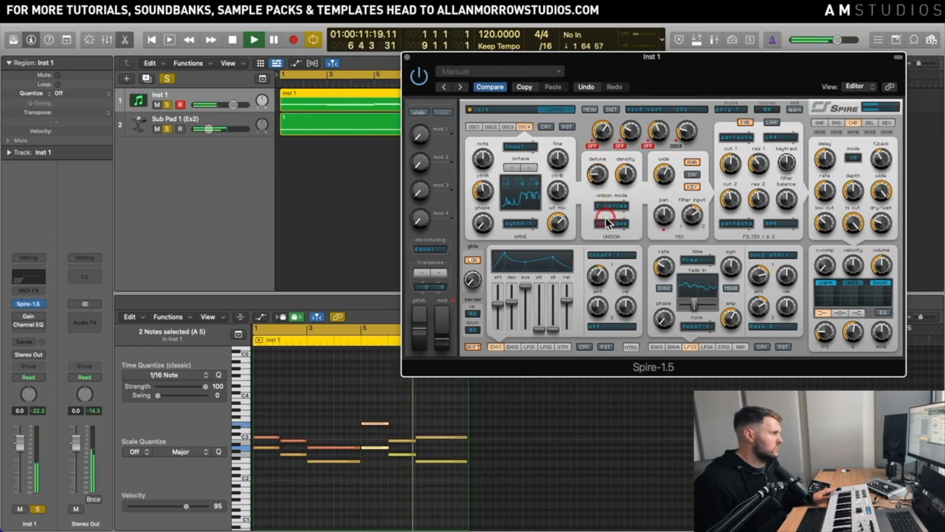
pyautogui.moveTo(614, 192); pyautogui.dragTo(631, 168)
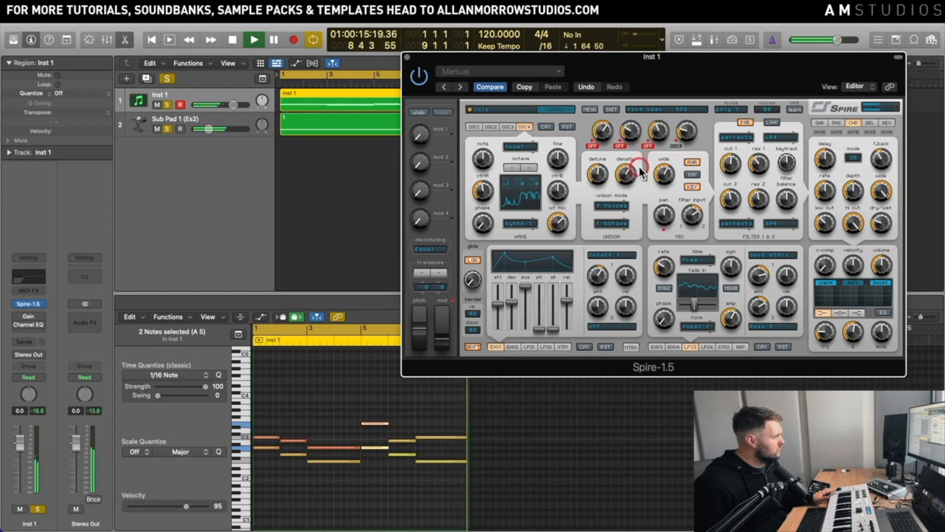
pyautogui.moveTo(639, 168)
pyautogui.mouseDown()
pyautogui.moveTo(644, 143)
pyautogui.moveTo(641, 182)
pyautogui.mouseUp()
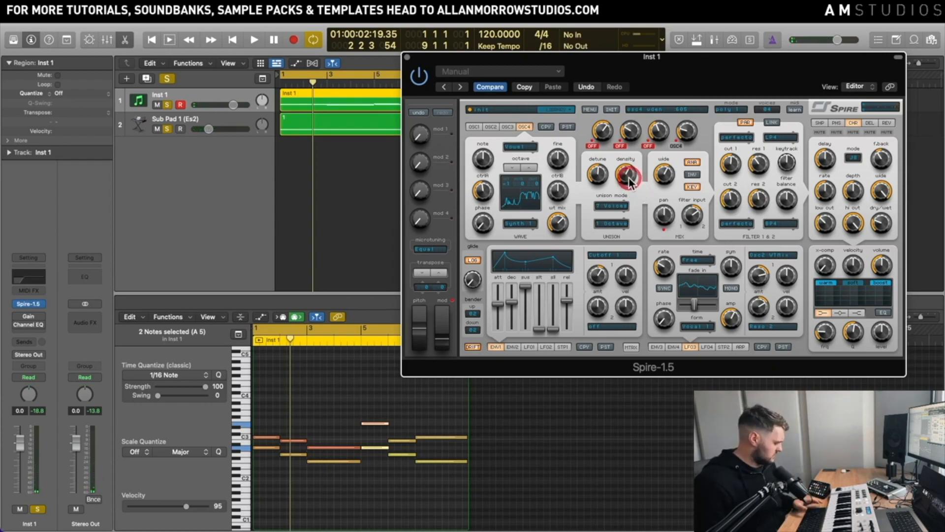
pyautogui.press('space')
pyautogui.moveTo(629, 177); pyautogui.dragTo(635, 216)
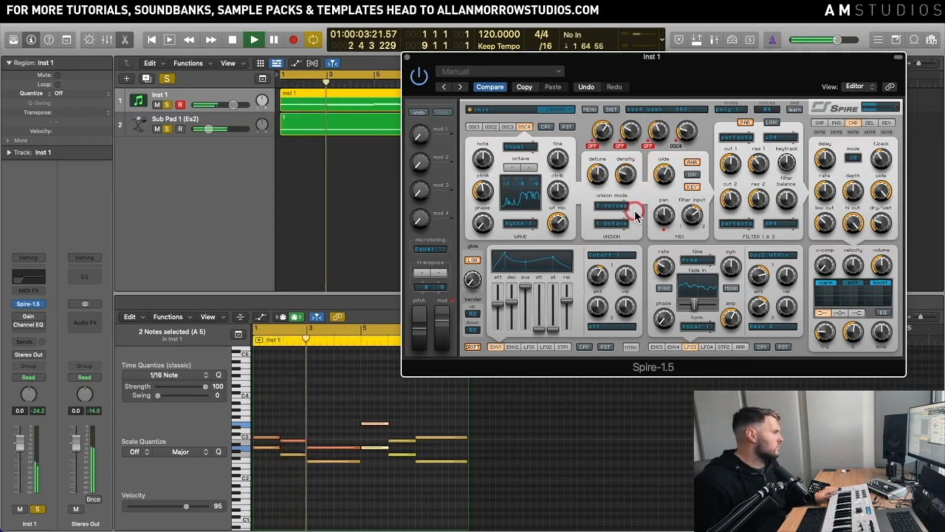
pyautogui.moveTo(597, 174); pyautogui.dragTo(700, 238)
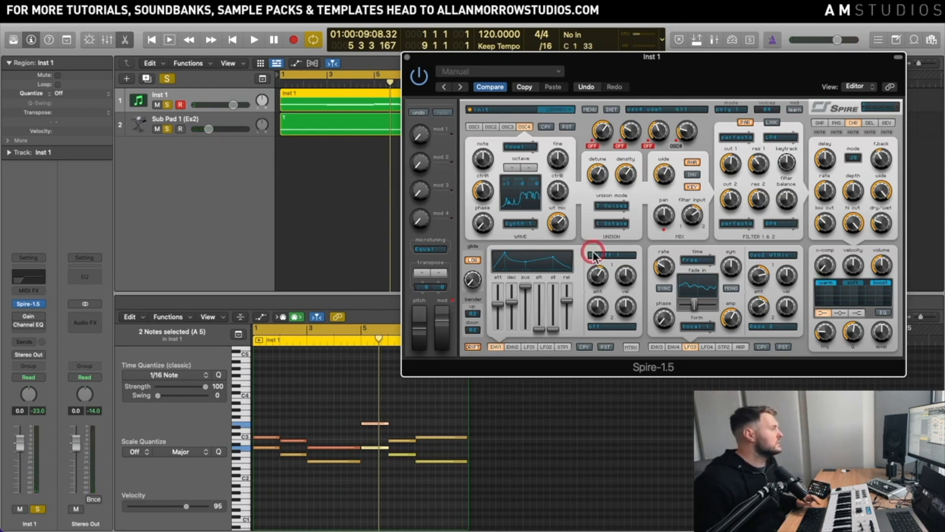
# - Assign LFO 2's first modulation target to Osc4 Detune
pyautogui.click(545, 347)
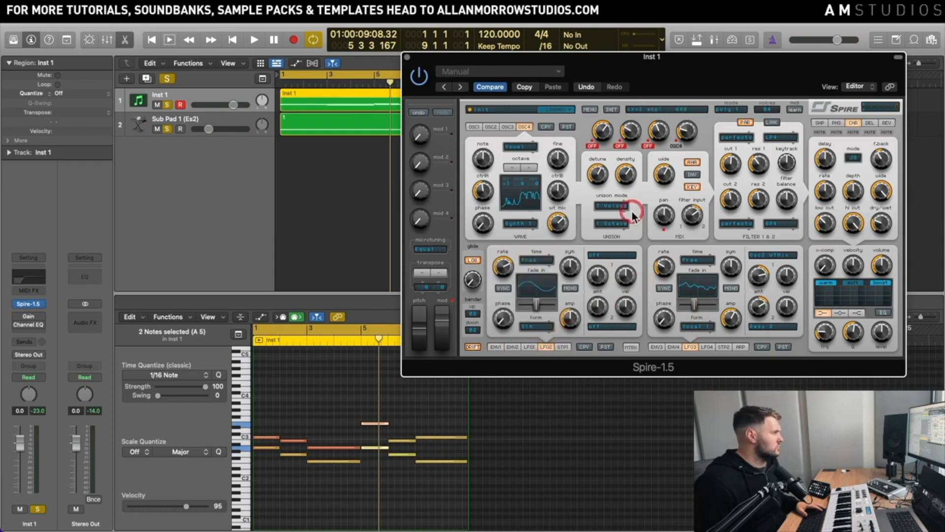
pyautogui.click(618, 260)
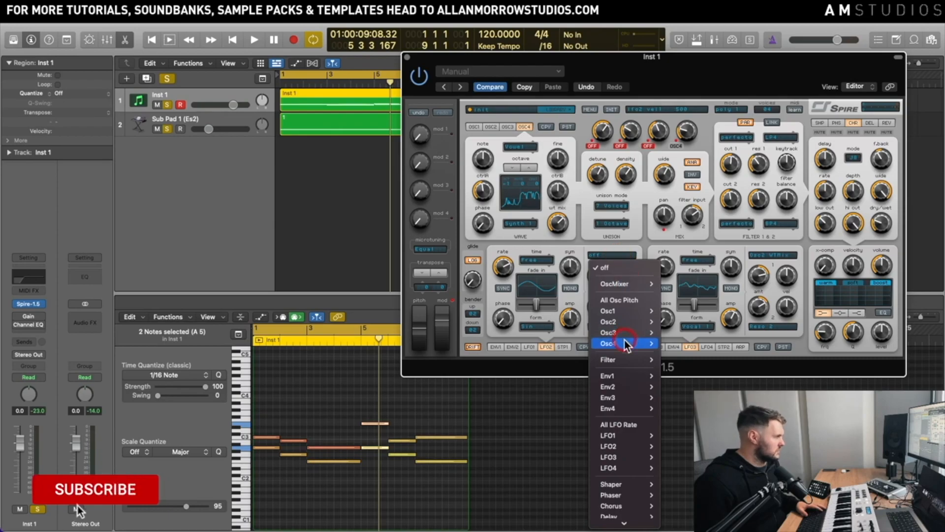
pyautogui.moveTo(625, 343)
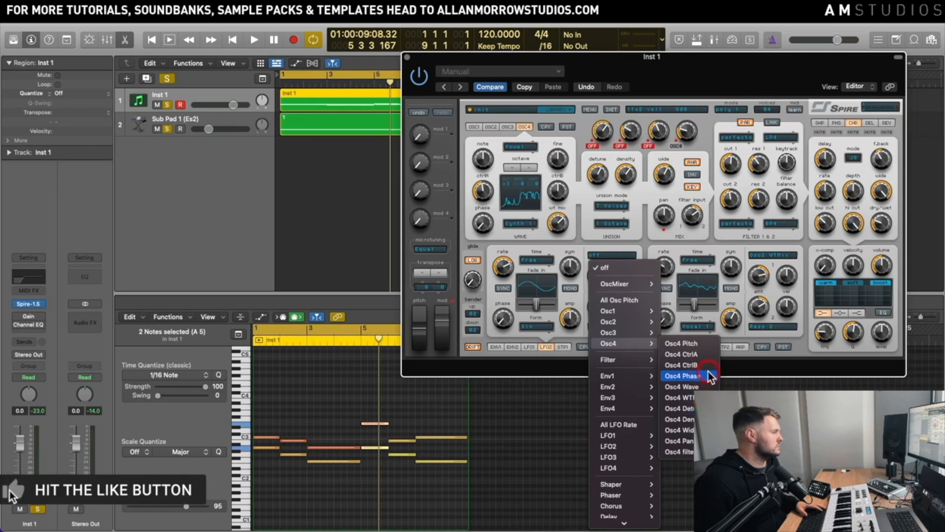
pyautogui.click(682, 408)
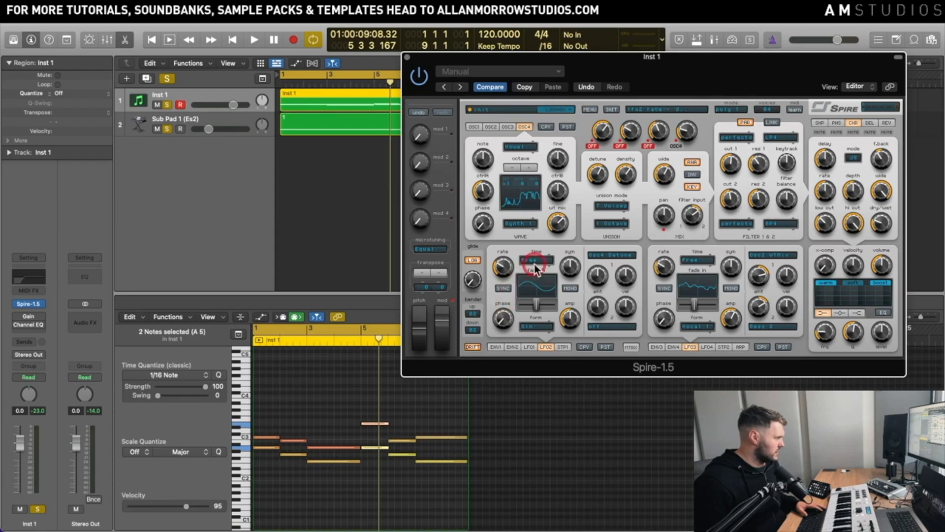
# - Try the Para 2 waveform on LFO 2, and settle on Organ 1 as its form
pyautogui.click(535, 326)
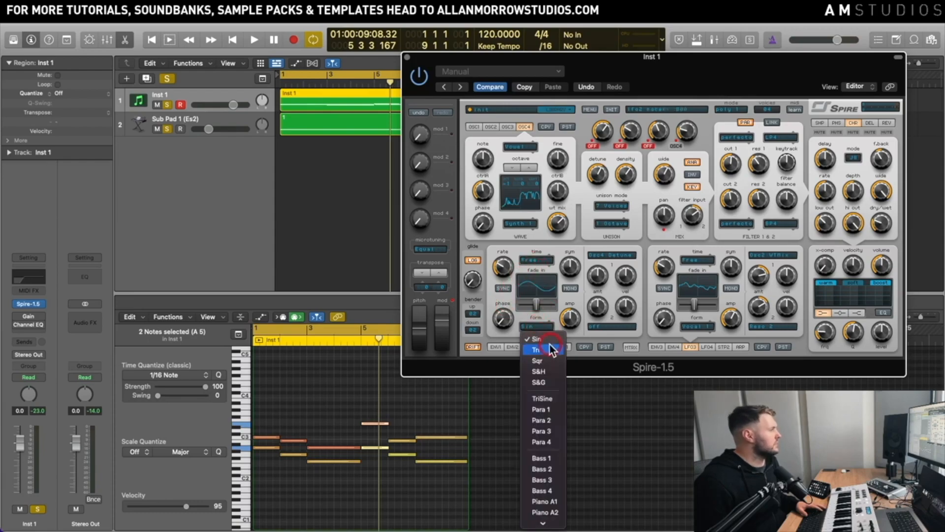
pyautogui.click(542, 421)
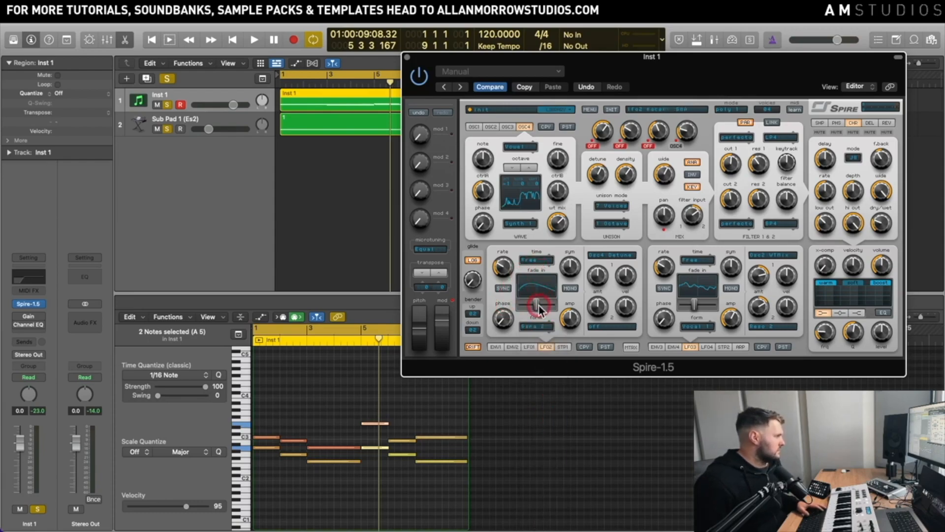
pyautogui.click(536, 327)
pyautogui.scroll(-10, 541, 443)
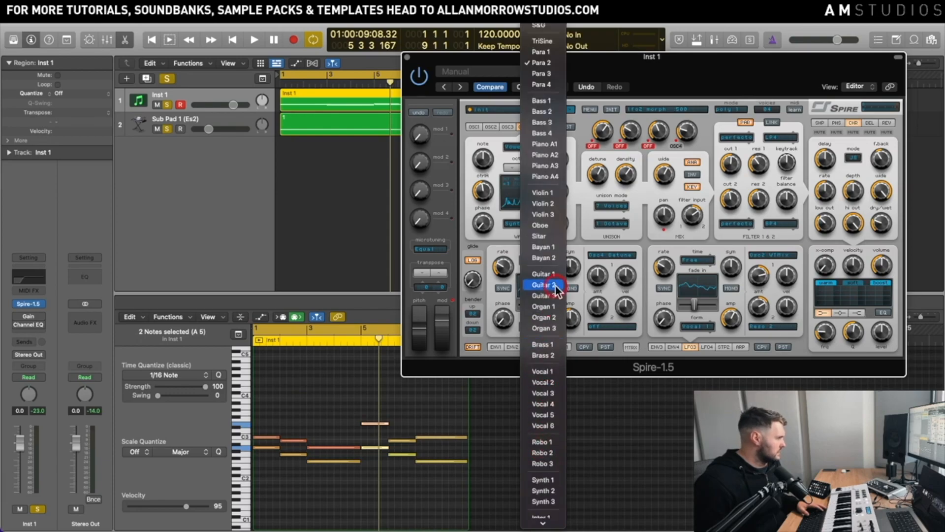
pyautogui.click(554, 310)
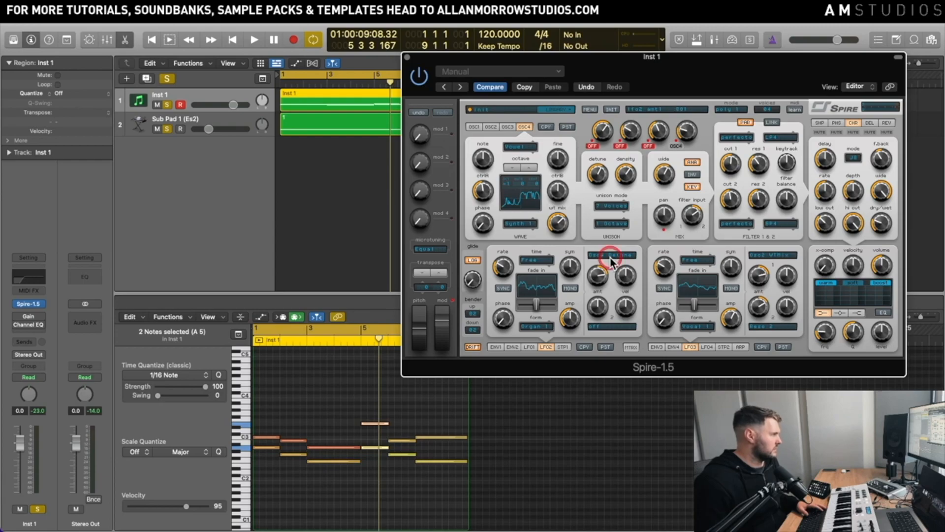
# - Adjust LFO 2's detune modulation amount and raise its amp while oscillator 4 plays
pyautogui.press('space')
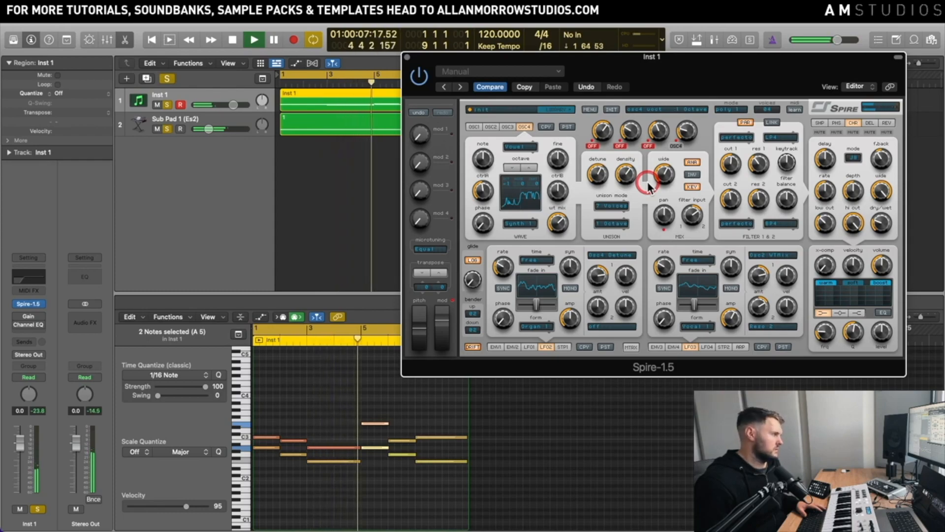
pyautogui.click(602, 276)
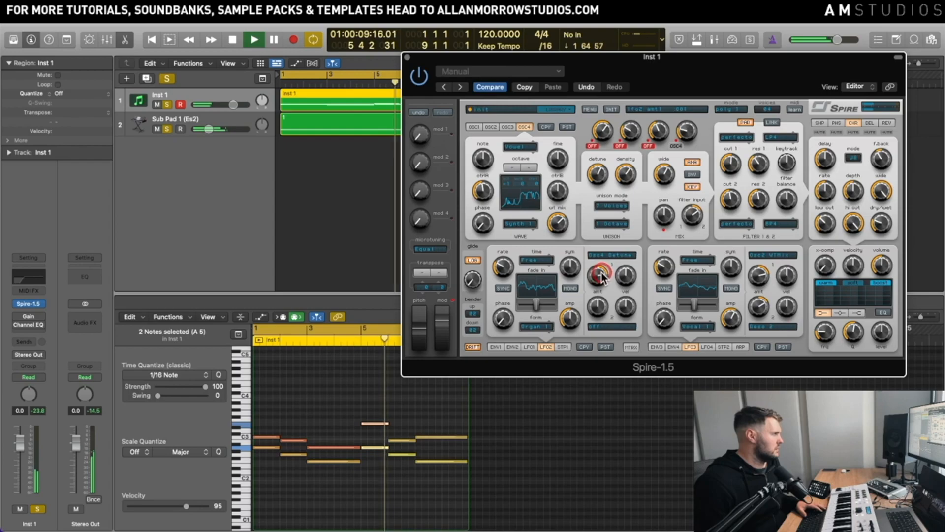
pyautogui.click(576, 306)
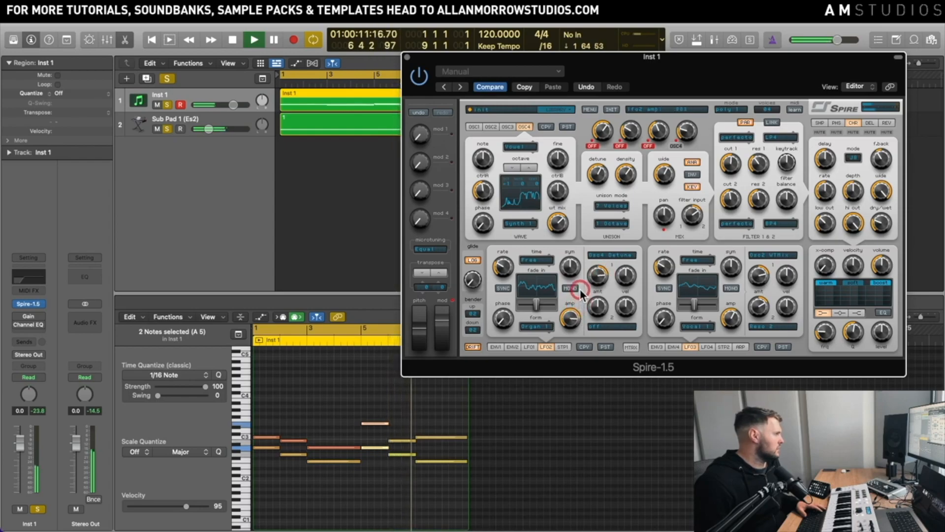
pyautogui.click(643, 205)
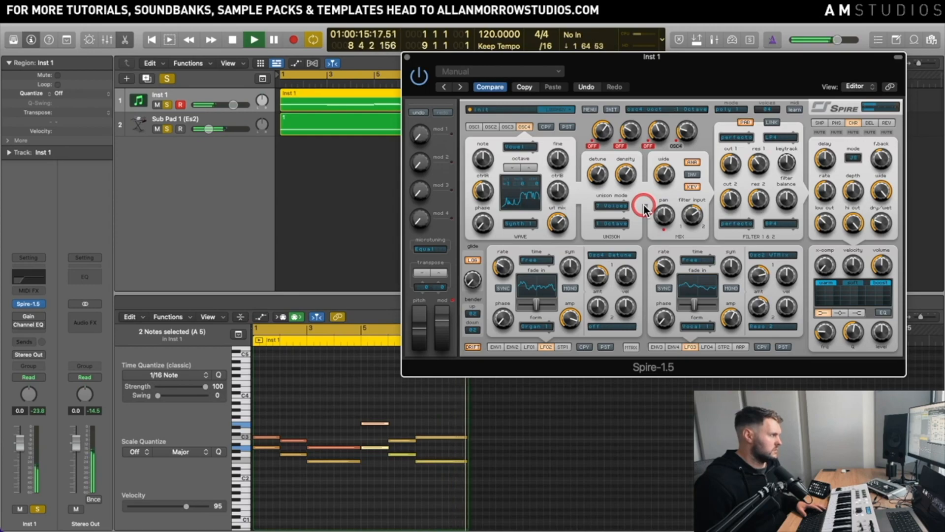
pyautogui.press('space')
pyautogui.click(615, 244)
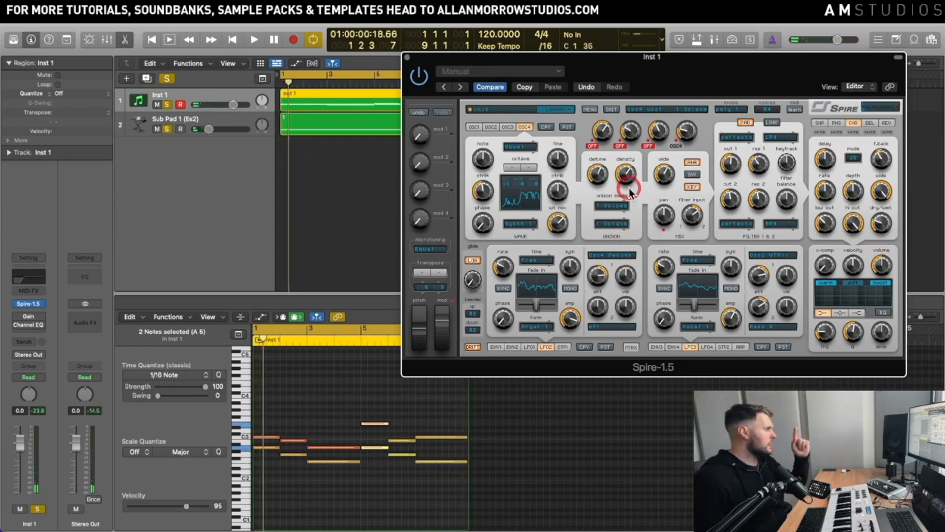
pyautogui.click(614, 346)
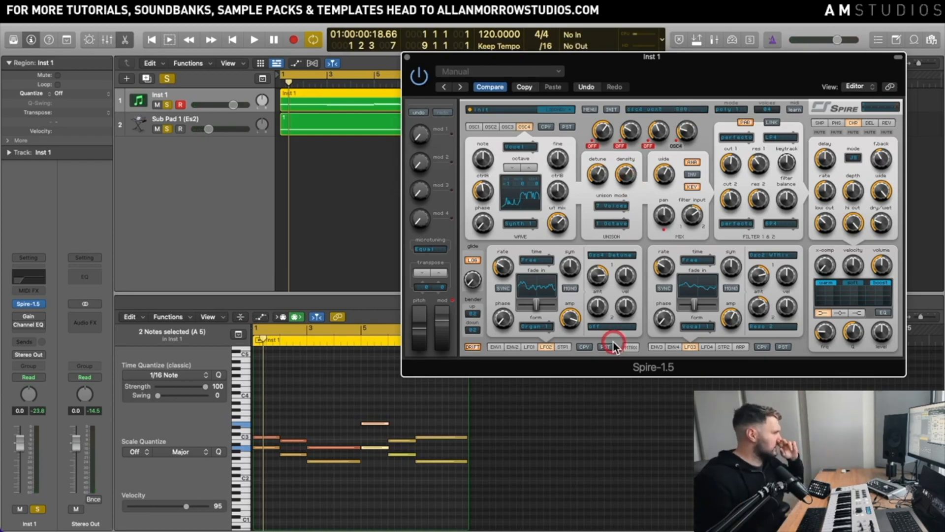
pyautogui.click(592, 173)
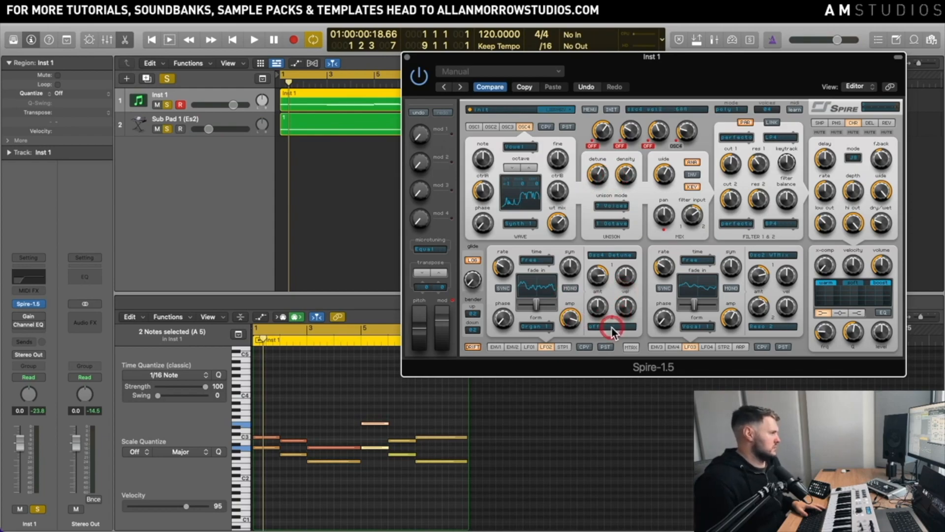
pyautogui.click(633, 249)
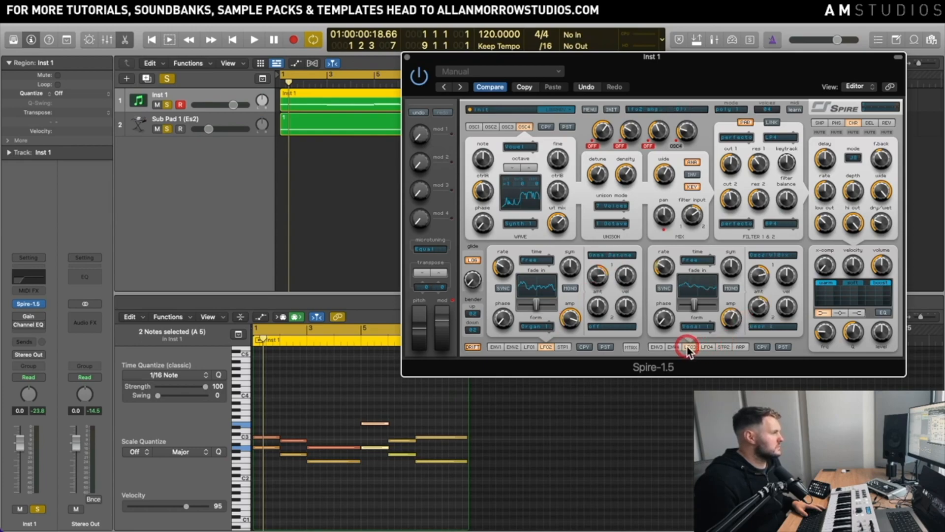
pyautogui.click(536, 348)
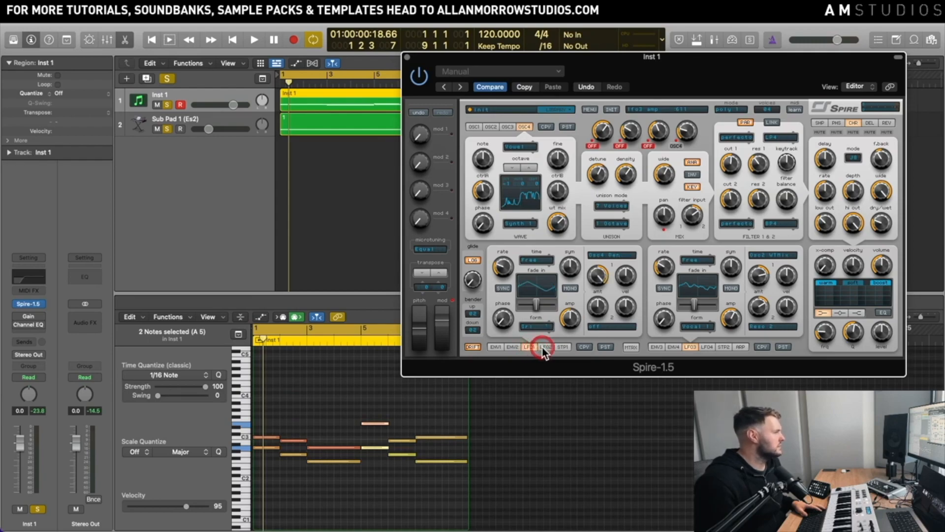
pyautogui.click(546, 346)
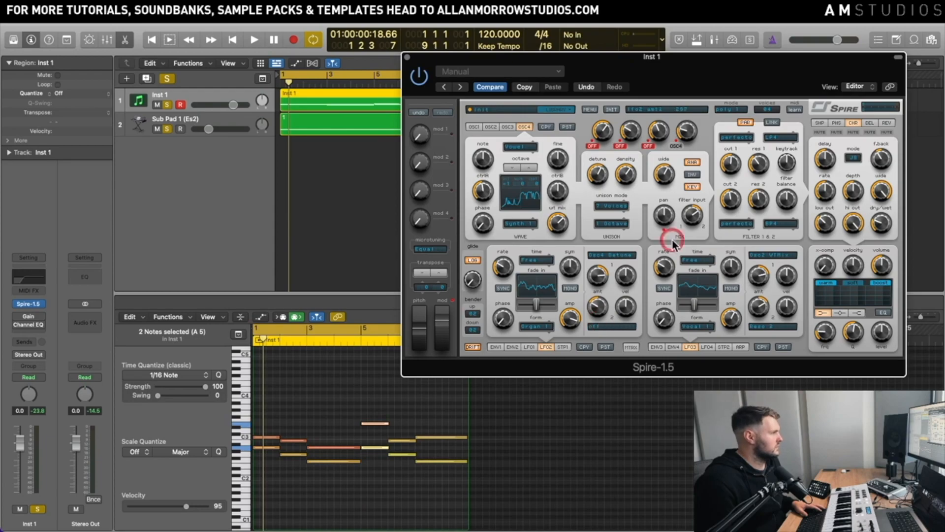
# - Assign LFO 2's second target to Osc4 Density, raise its amount and audition the modulation
pyautogui.click(614, 327)
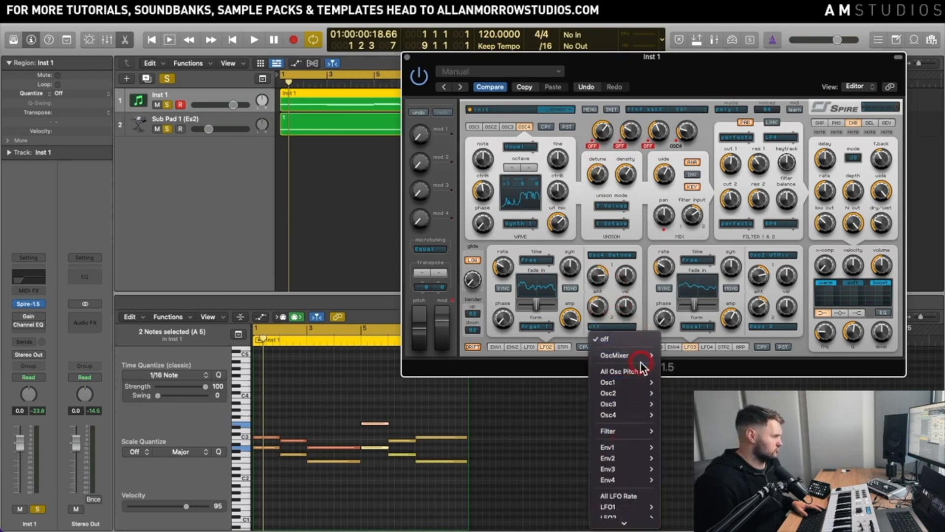
pyautogui.moveTo(641, 385)
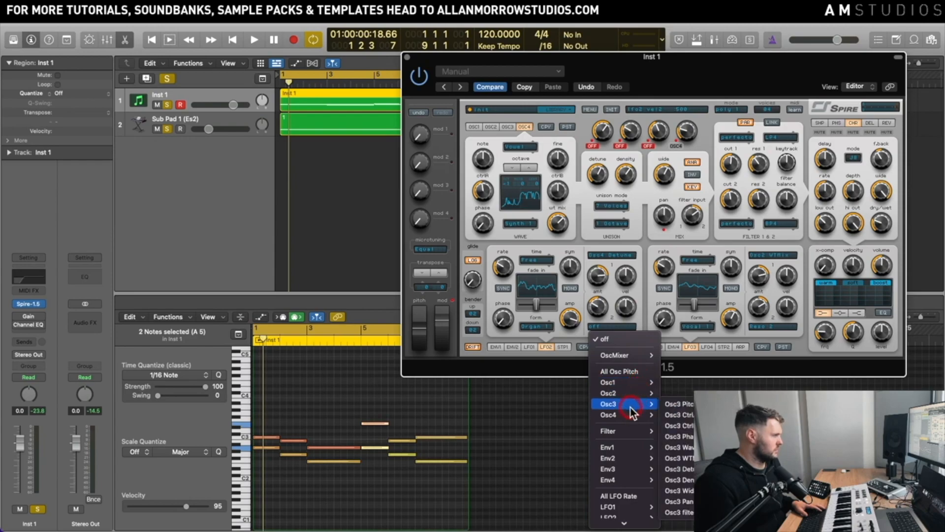
pyautogui.moveTo(628, 414)
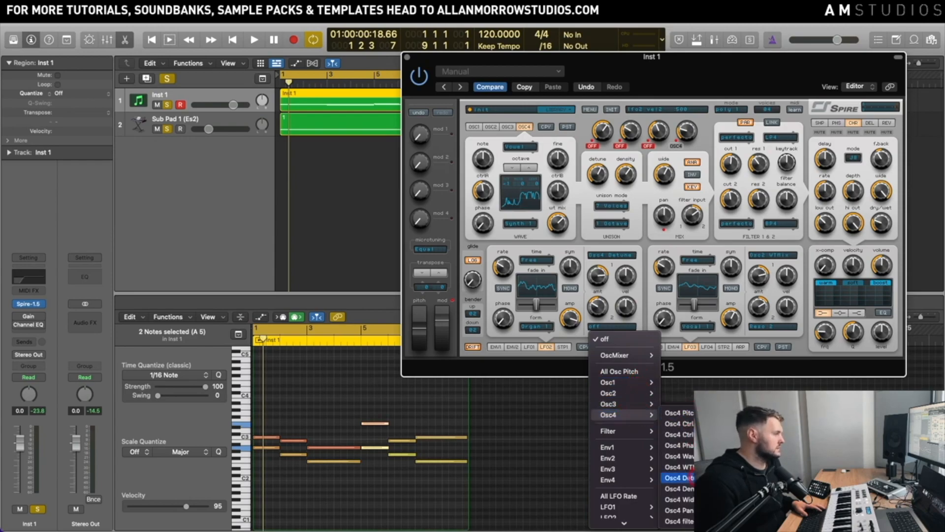
pyautogui.click(678, 488)
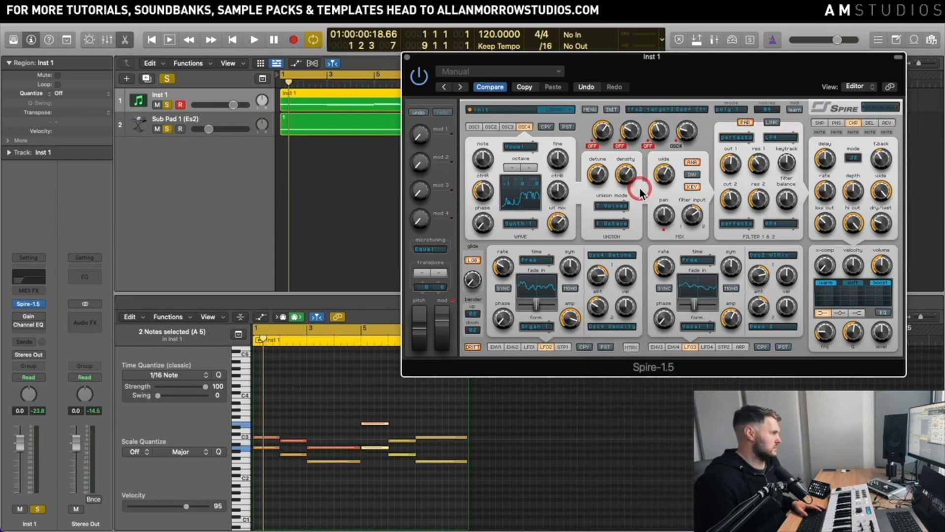
pyautogui.press('space')
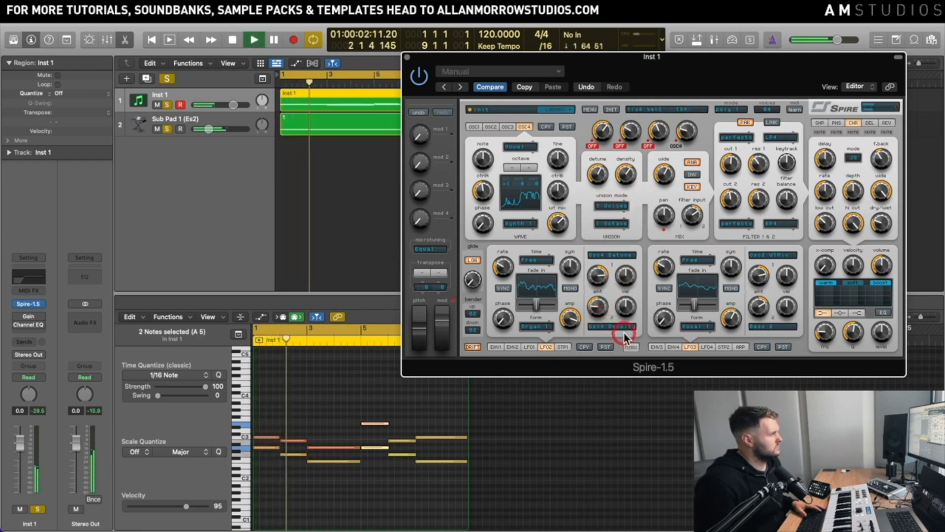
# - Audition oscillator 4 at other octaves and return its octave to -1
pyautogui.click(535, 168)
pyautogui.click(532, 168)
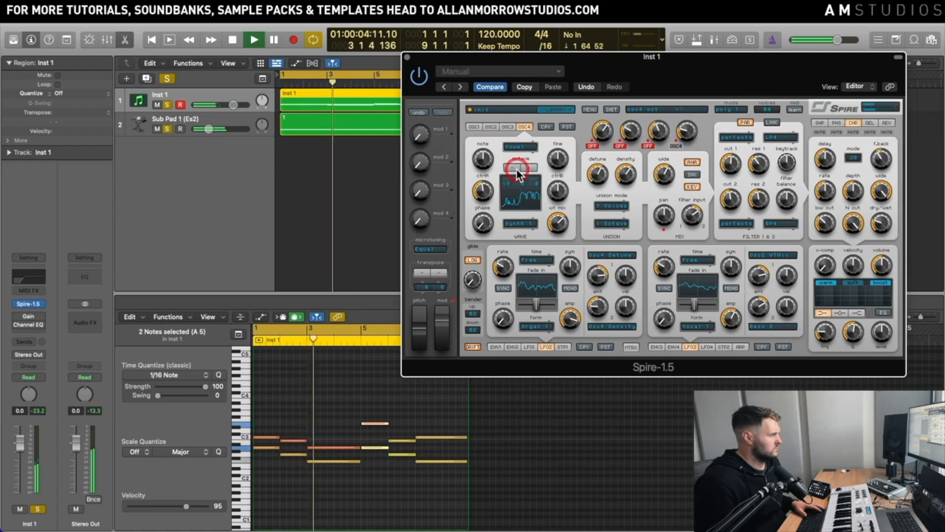
pyautogui.click(530, 169)
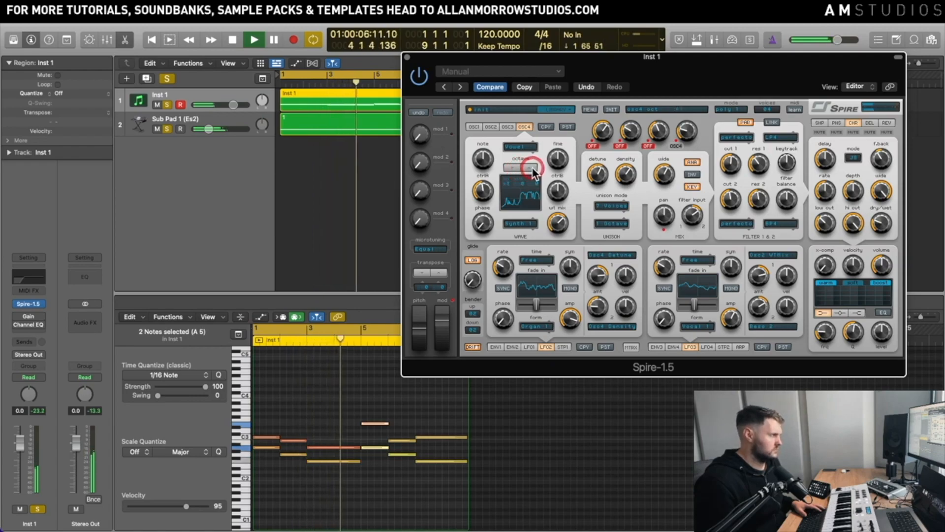
# - Unmute oscillators 1, 2 and 3 and play the full pad from the start
pyautogui.press('space')
pyautogui.click(648, 145)
pyautogui.click(621, 146)
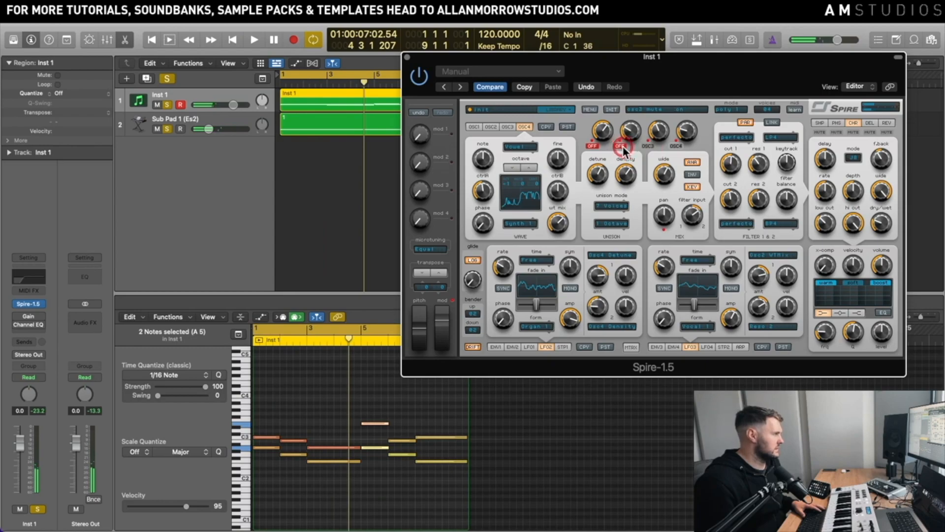
pyautogui.press('space')
pyautogui.click(678, 214)
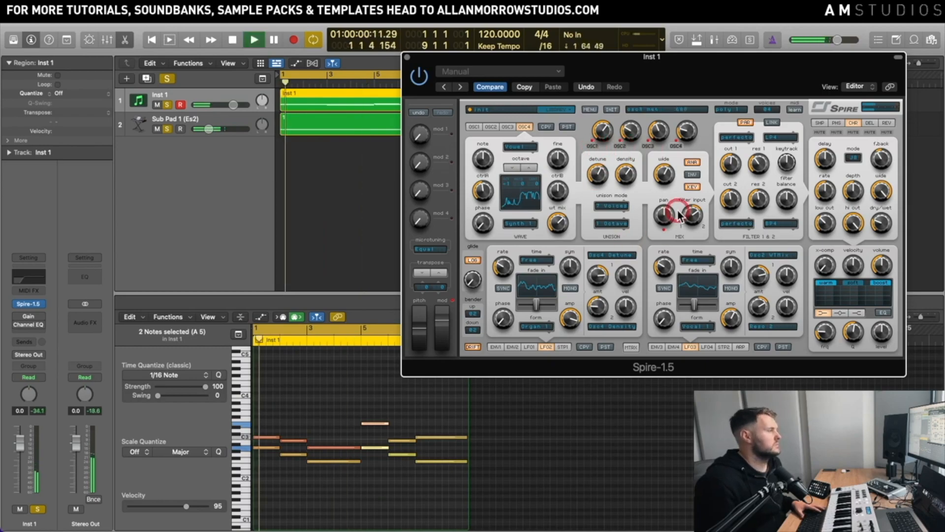
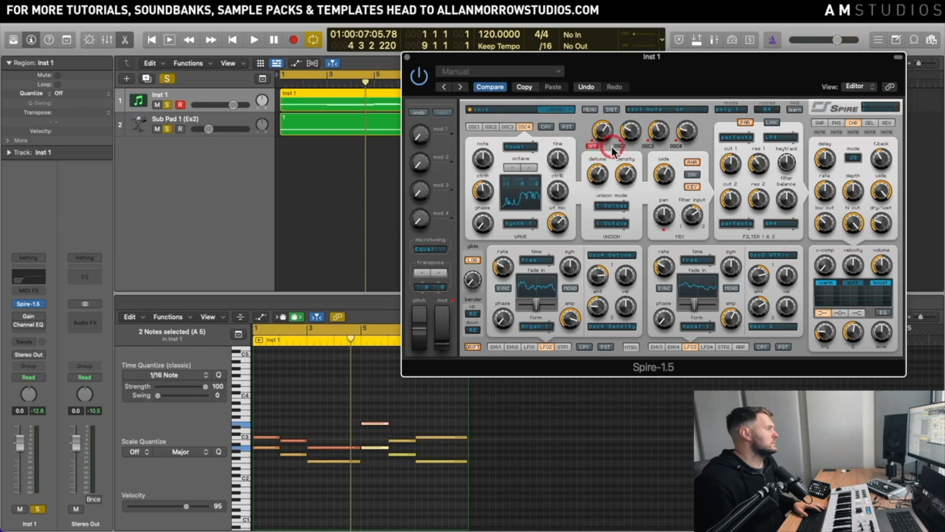
# - Play oscillator 4 alone and adjust its filter input balance between filters 1 and 2
pyautogui.click(714, 228)
pyautogui.press('space')
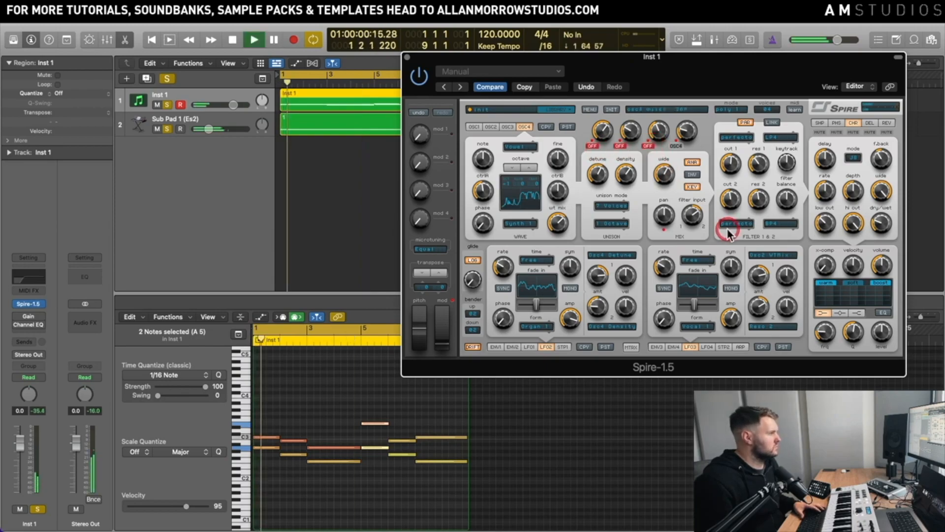
pyautogui.moveTo(693, 217)
pyautogui.mouseDown()
pyautogui.moveTo(695, 226)
pyautogui.moveTo(701, 213)
pyautogui.moveTo(701, 229)
pyautogui.mouseUp()
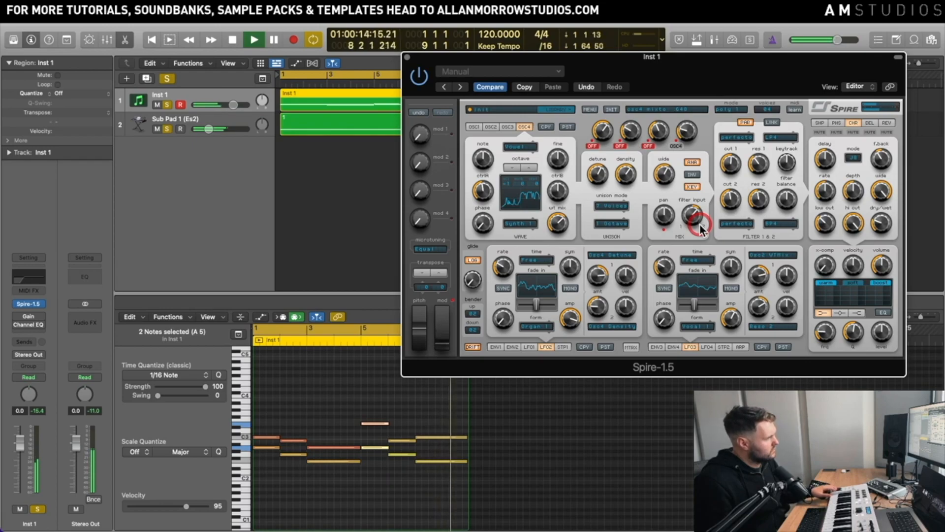
pyautogui.moveTo(700, 229); pyautogui.dragTo(700, 227)
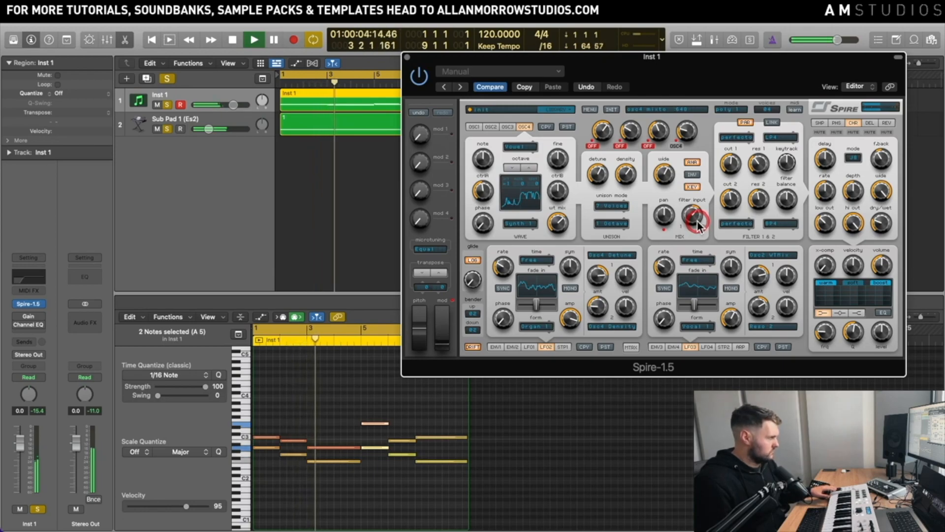
pyautogui.press('space')
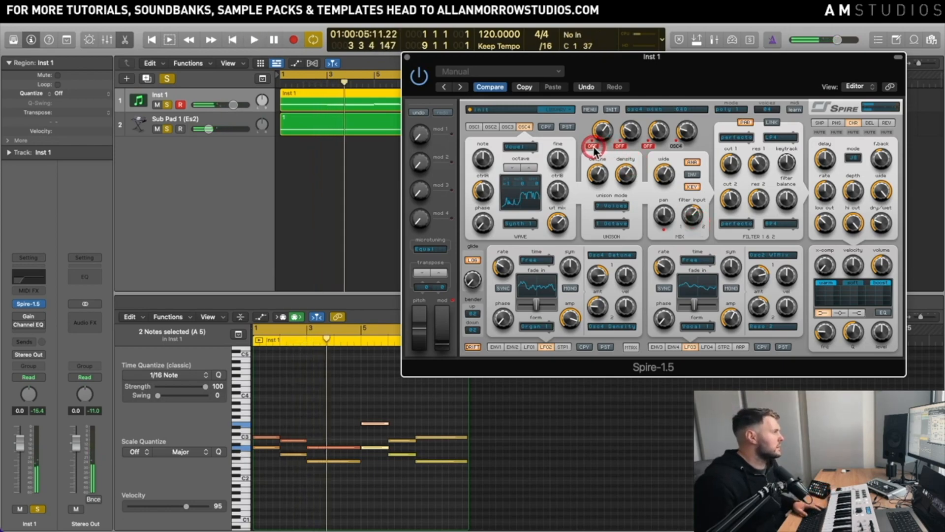
# - Play the full pad with all four oscillators and adjust filter 2's resonance
pyautogui.press('space')
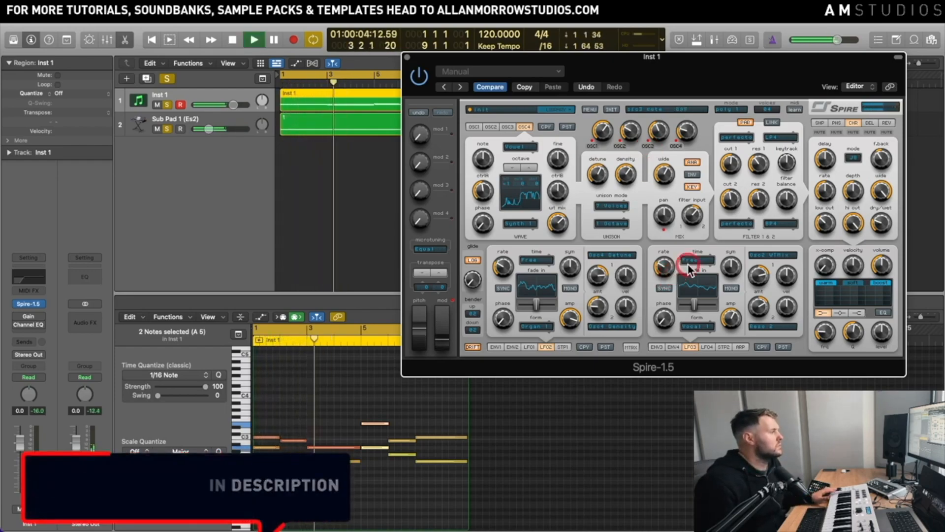
pyautogui.click(753, 207)
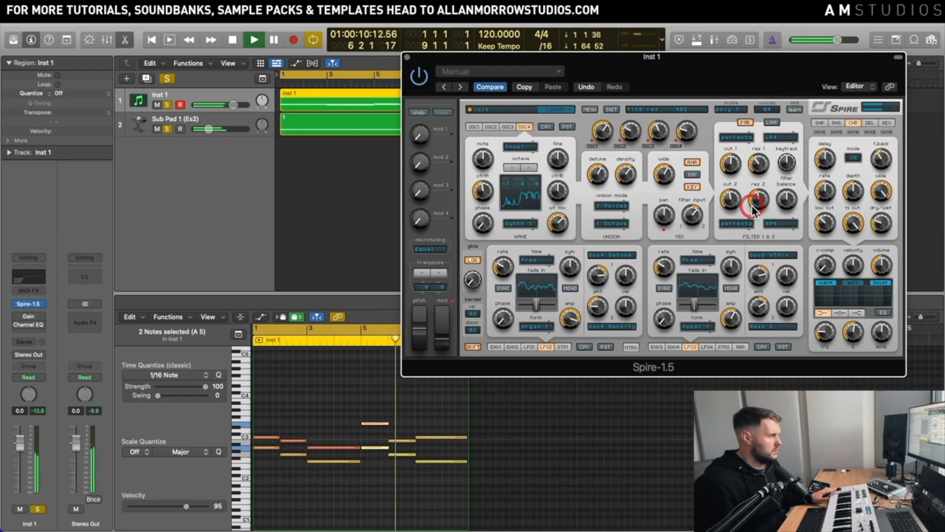
pyautogui.moveTo(752, 207); pyautogui.dragTo(748, 215)
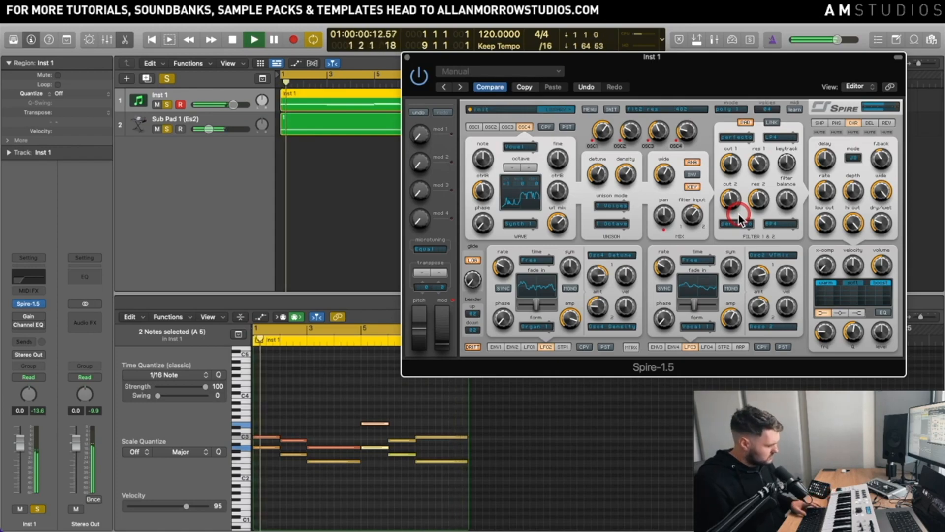
pyautogui.press('space')
pyautogui.click(689, 259)
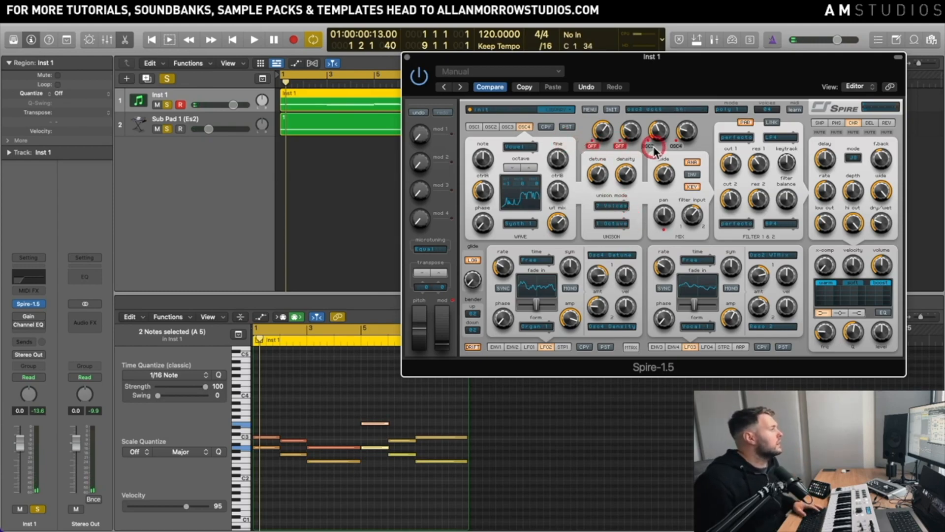
# - Audition oscillator 4 with oscillators 1, 2 and 3 muted while fine-tuning its filter input
pyautogui.press('space')
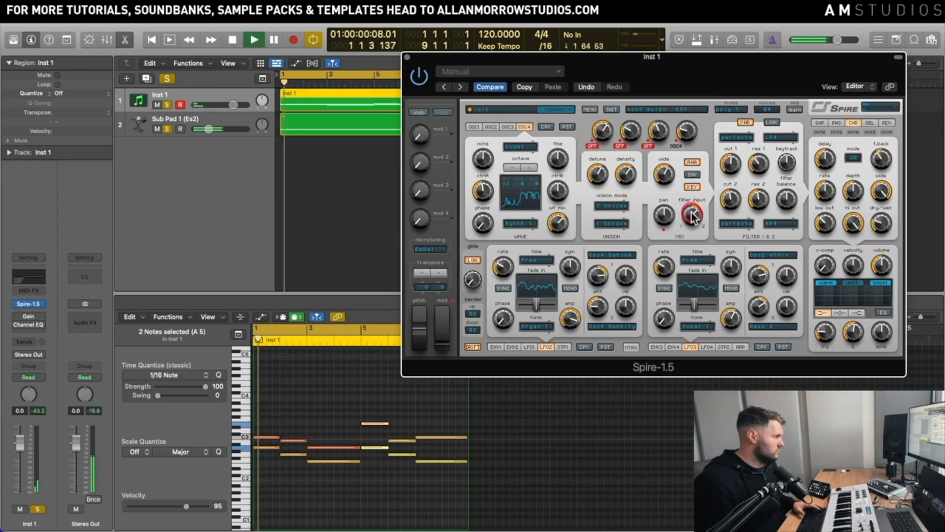
pyautogui.moveTo(694, 204)
pyautogui.mouseDown()
pyautogui.moveTo(689, 255)
pyautogui.moveTo(692, 207)
pyautogui.moveTo(689, 236)
pyautogui.moveTo(694, 215)
pyautogui.mouseUp()
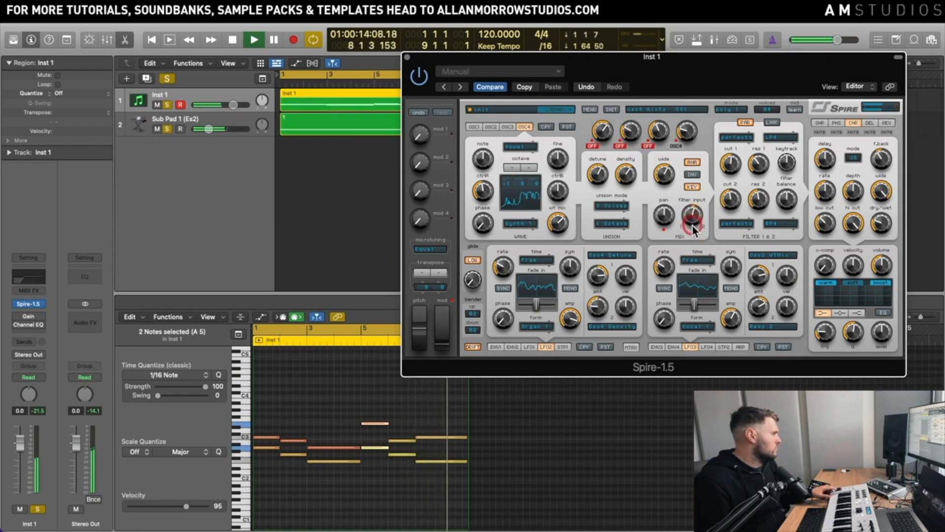
pyautogui.moveTo(692, 227); pyautogui.dragTo(694, 219)
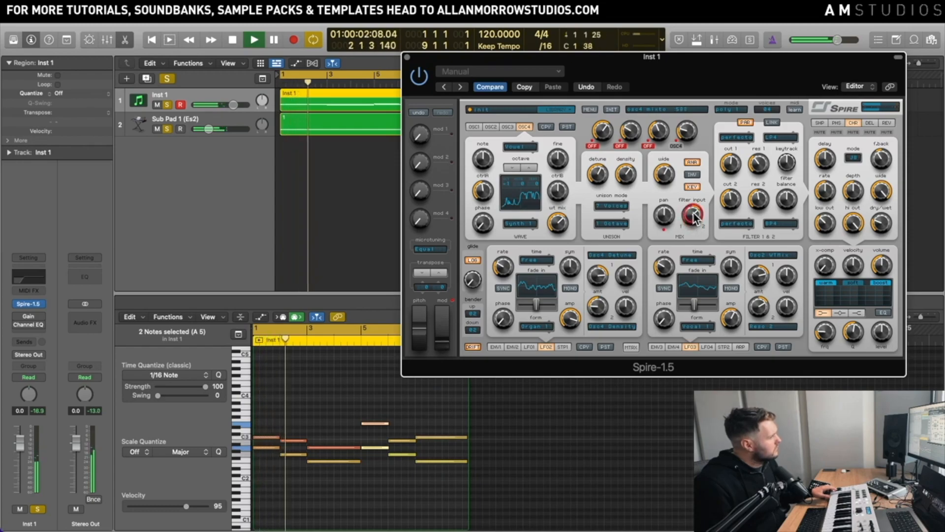
pyautogui.press('space')
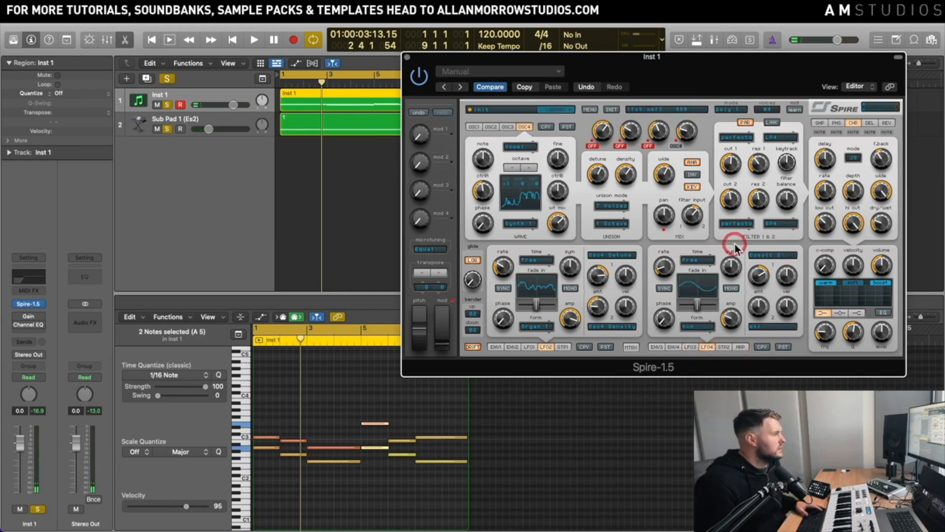
# - Assign LFO 4's second target to oscillator 4's filter send and audition the modulation
pyautogui.click(764, 327)
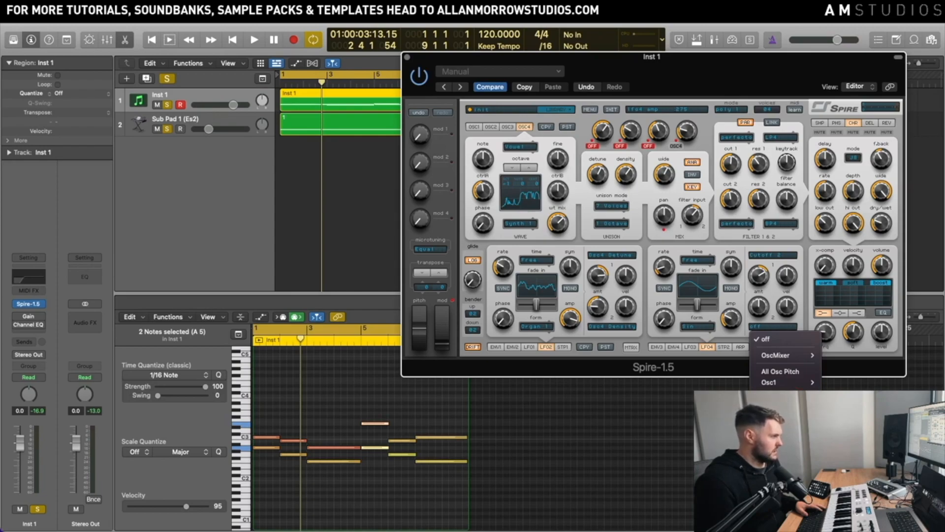
pyautogui.click(737, 214)
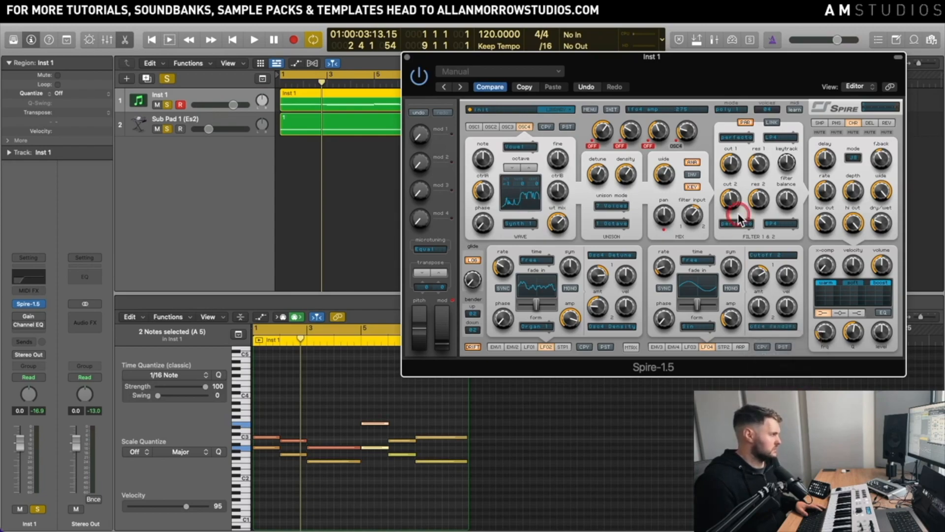
pyautogui.press('space')
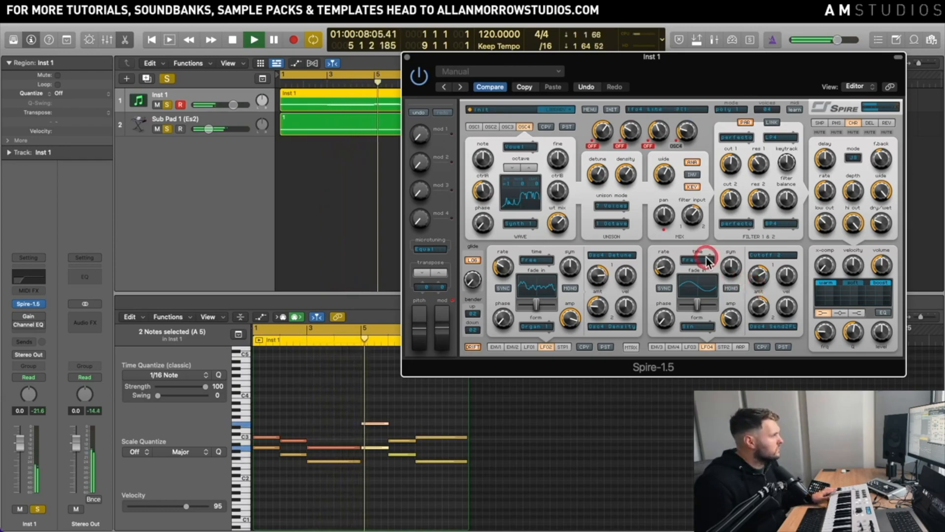
pyautogui.press('space')
# - Bring up the delay effect's settings and resume playback of oscillator 4
pyautogui.click(869, 123)
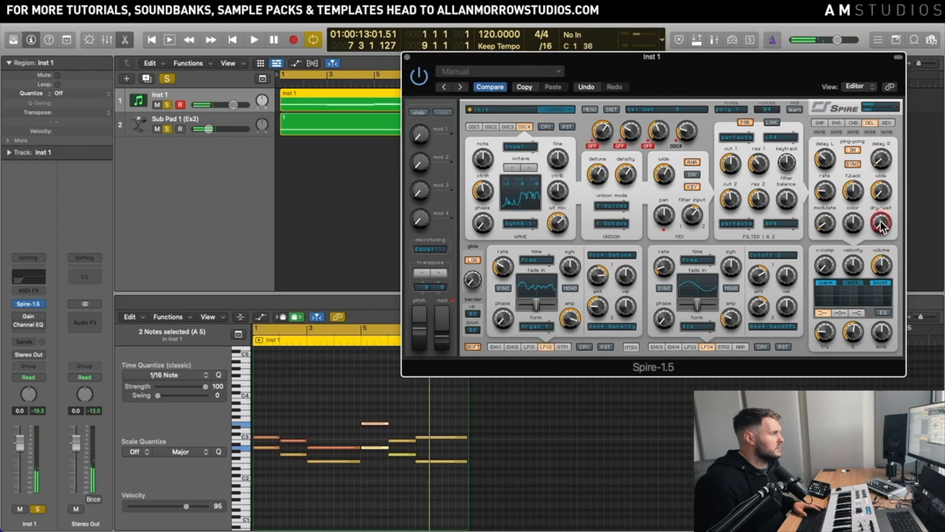
pyautogui.press('space')
pyautogui.click(831, 264)
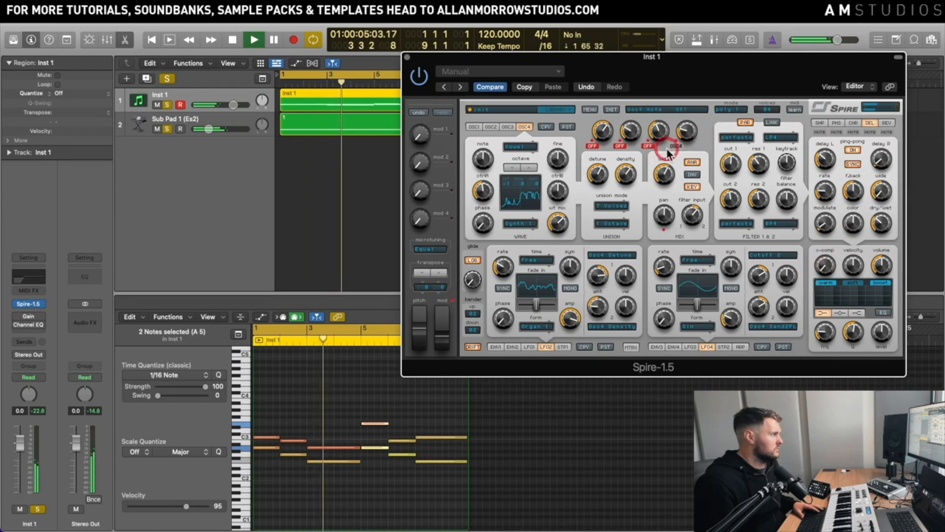
# - Unmute oscillators 1, 2 and 3 and raise oscillator 4's octave to 0 while the pad plays
pyautogui.click(648, 146)
pyautogui.click(619, 146)
pyautogui.click(592, 146)
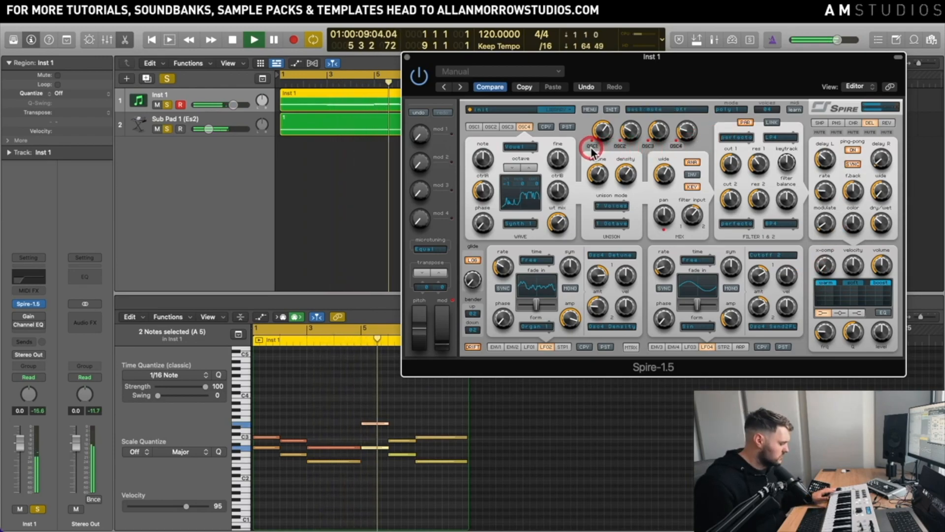
pyautogui.click(529, 169)
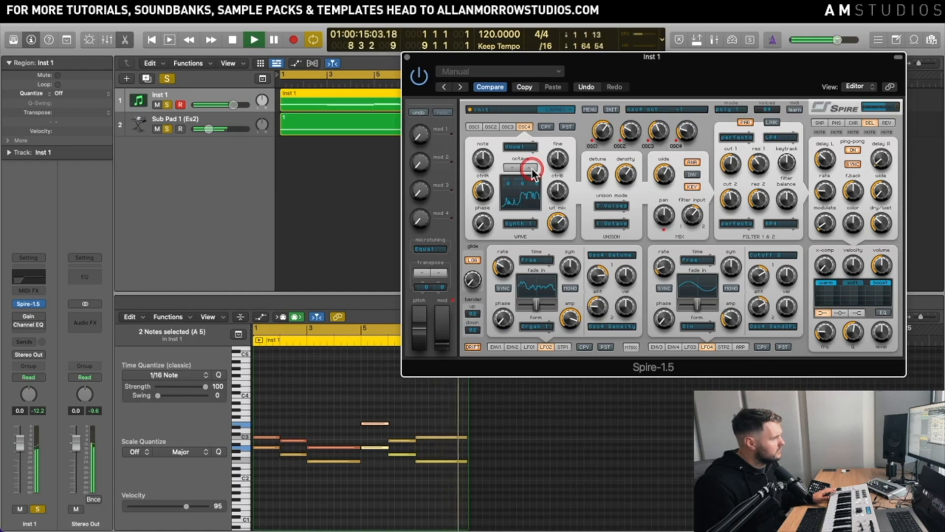
pyautogui.press('space')
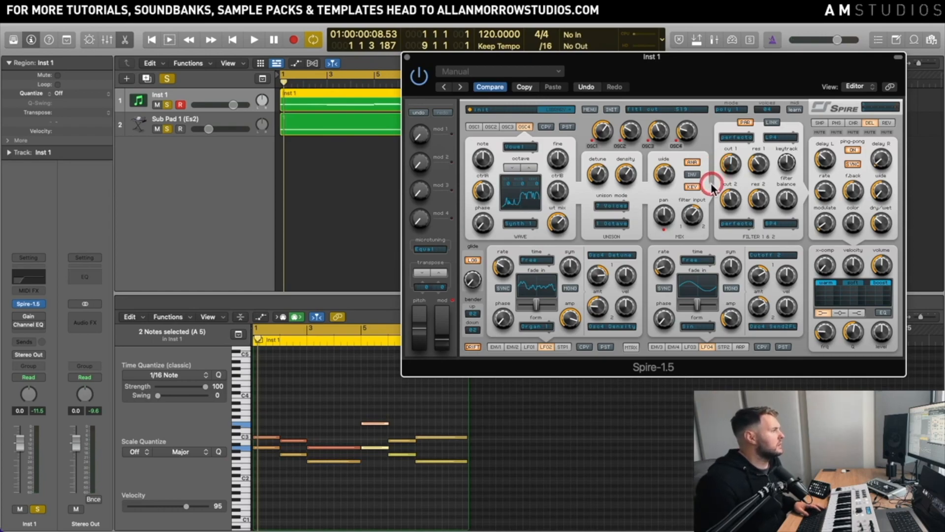
# - Lower oscillator 4's level in the oscillator mix while the full pad plays
pyautogui.press('space')
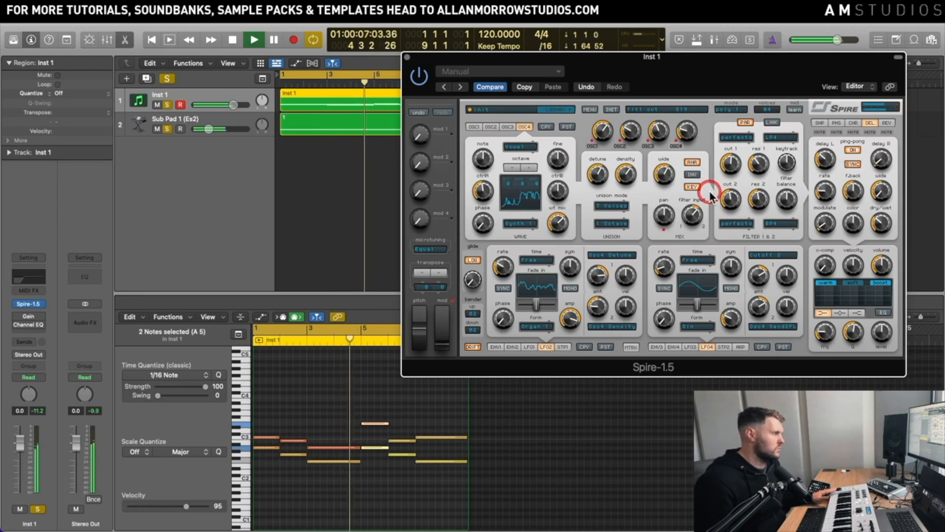
pyautogui.moveTo(685, 133); pyautogui.dragTo(683, 139)
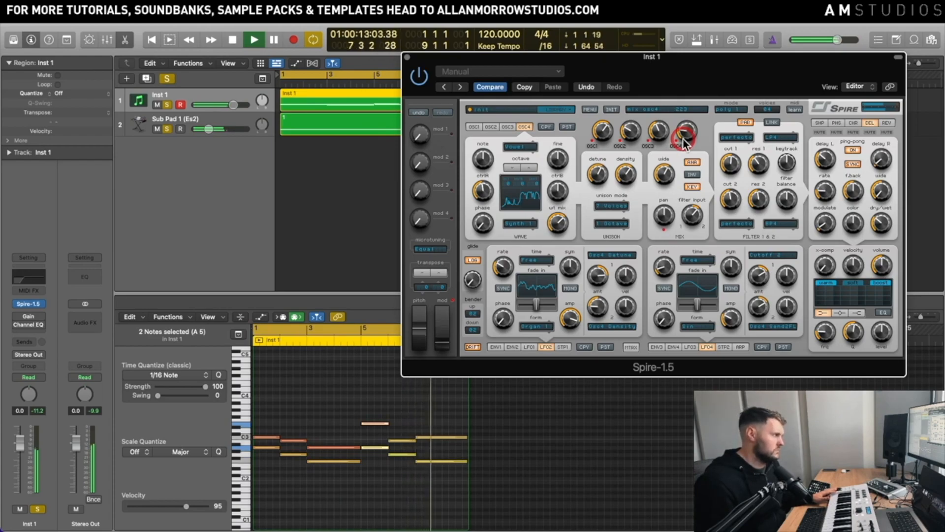
pyautogui.press('space')
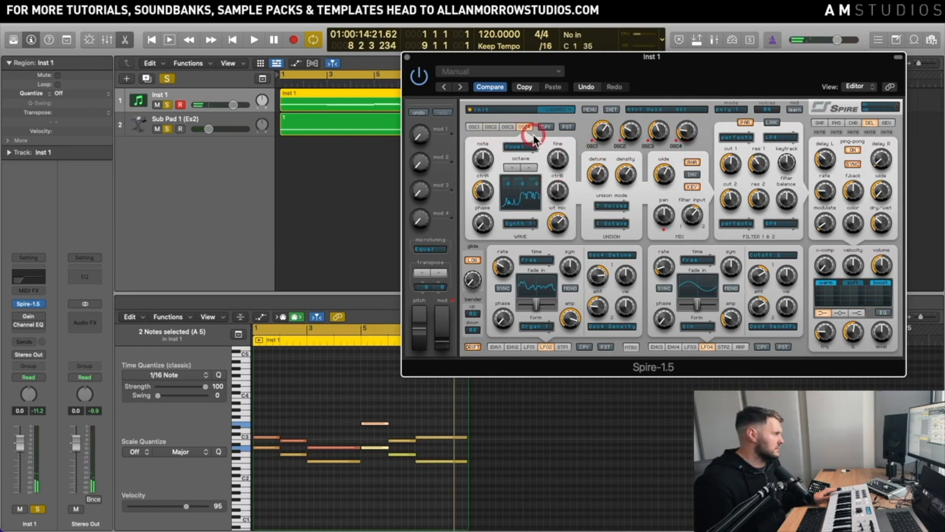
pyautogui.moveTo(603, 132); pyautogui.dragTo(609, 135)
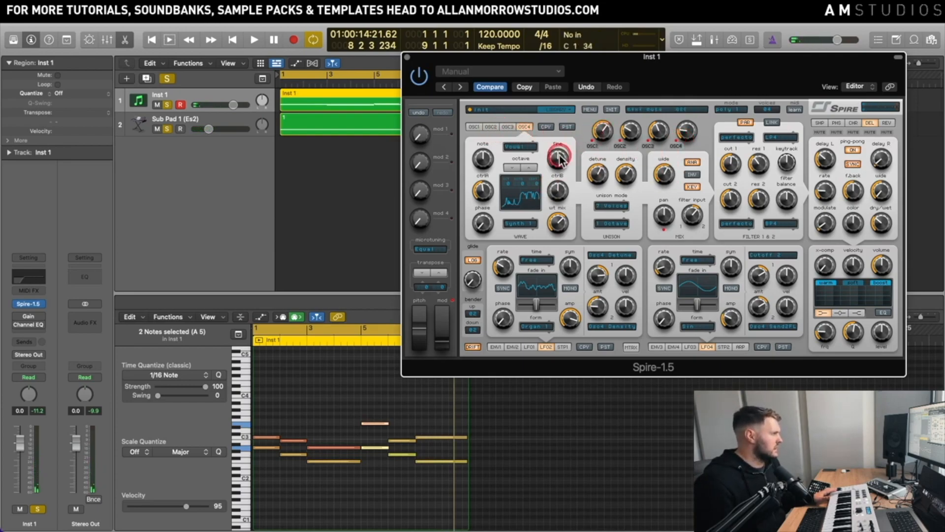
# - Take the Sub Pad track out of solo and adjust filter 1's cutoff while the pad plays alone
pyautogui.click(168, 129)
pyautogui.click(259, 213)
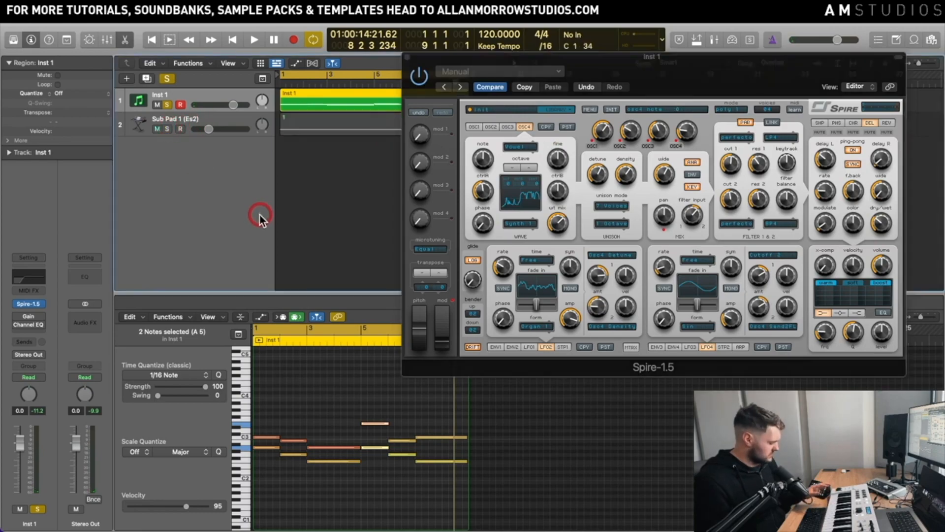
pyautogui.press('space')
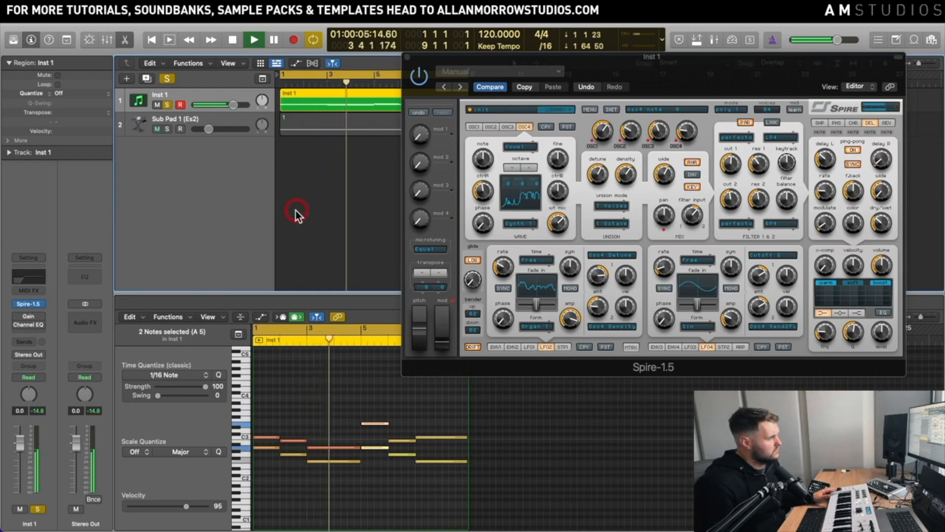
pyautogui.moveTo(719, 166); pyautogui.dragTo(730, 158)
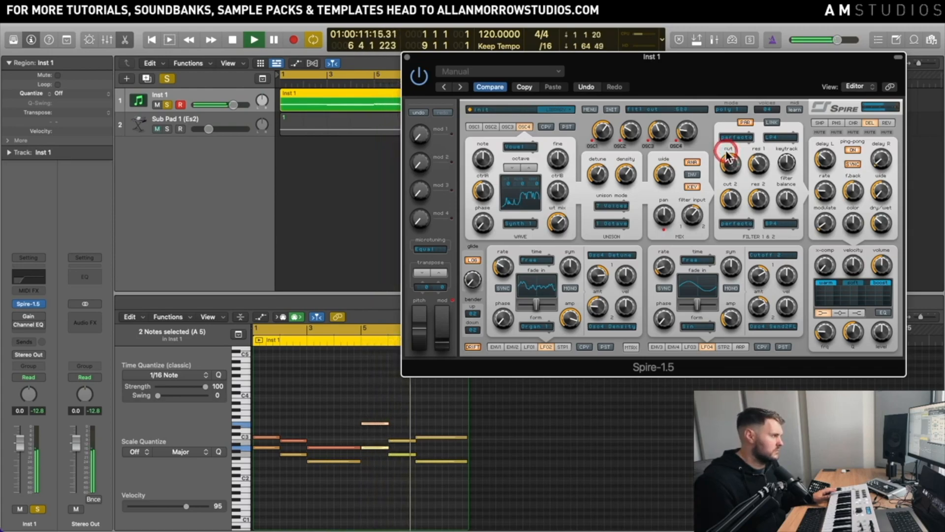
pyautogui.moveTo(726, 152); pyautogui.dragTo(723, 149)
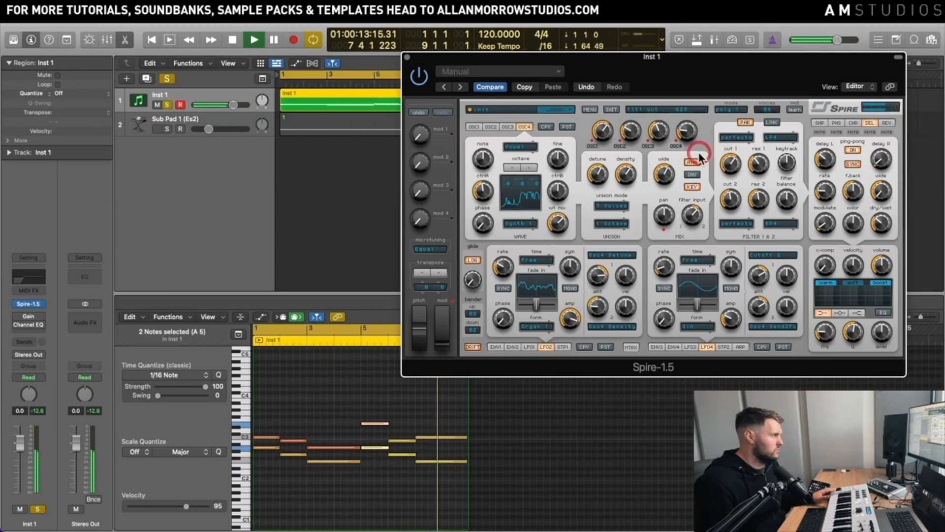
pyautogui.press('space')
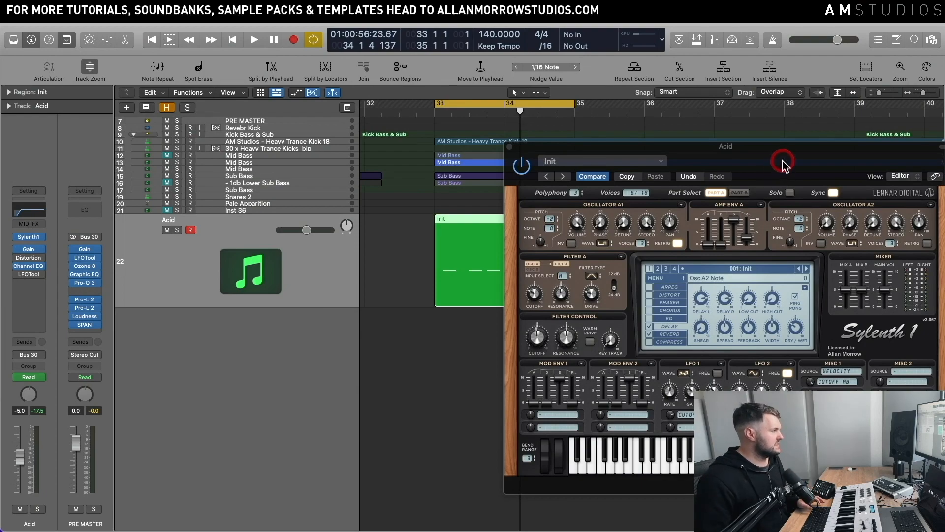
# - Close the Sylenth1 window in the acid project and audition the Acid loop with the kick and bass
pyautogui.moveTo(780, 147); pyautogui.dragTo(748, 145)
pyautogui.moveTo(501, 289); pyautogui.dragTo(511, 319)
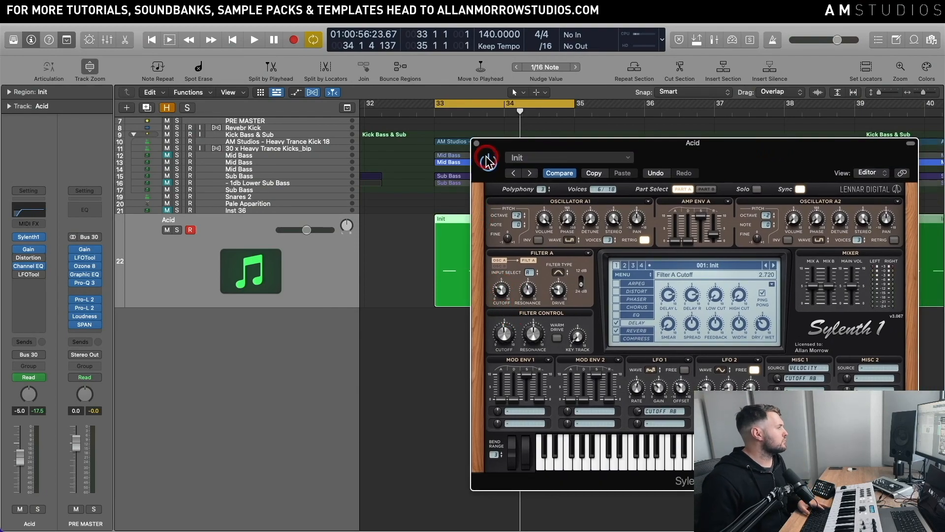
pyautogui.click(477, 144)
pyautogui.click(377, 347)
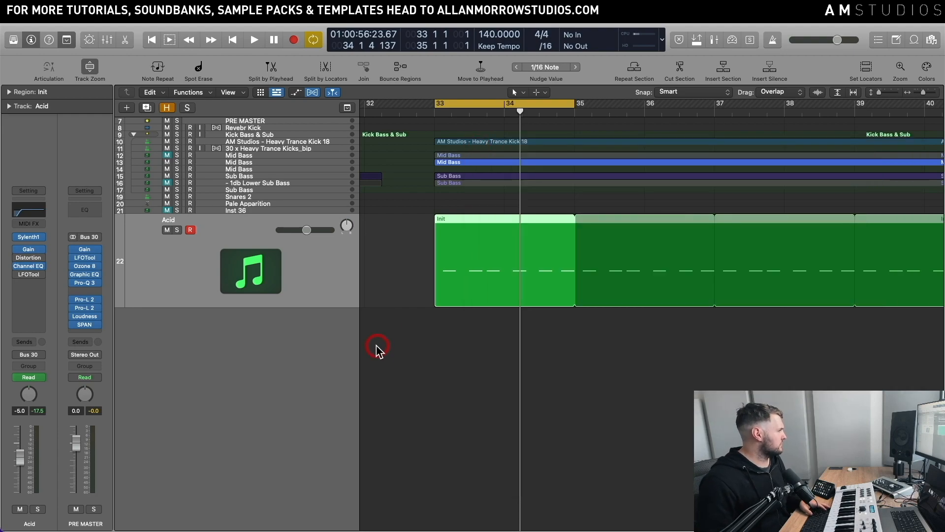
pyautogui.press('space')
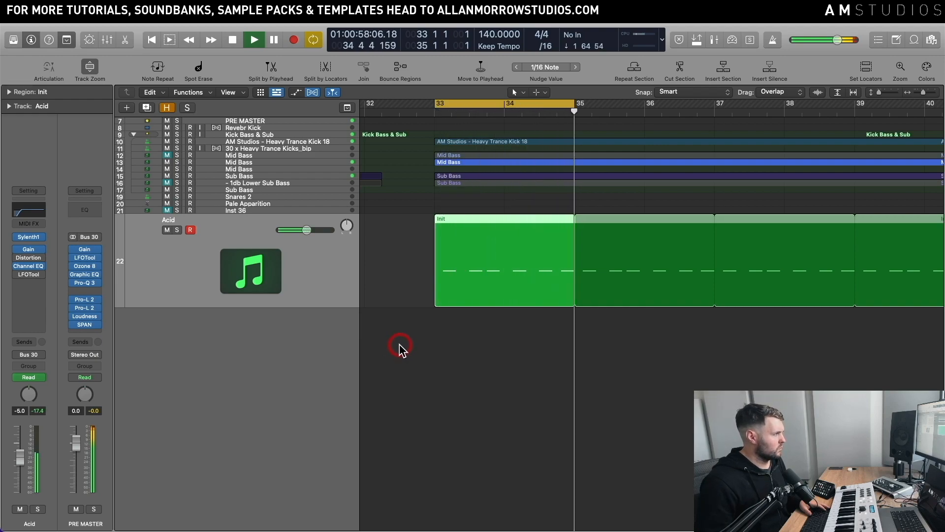
pyautogui.press('space')
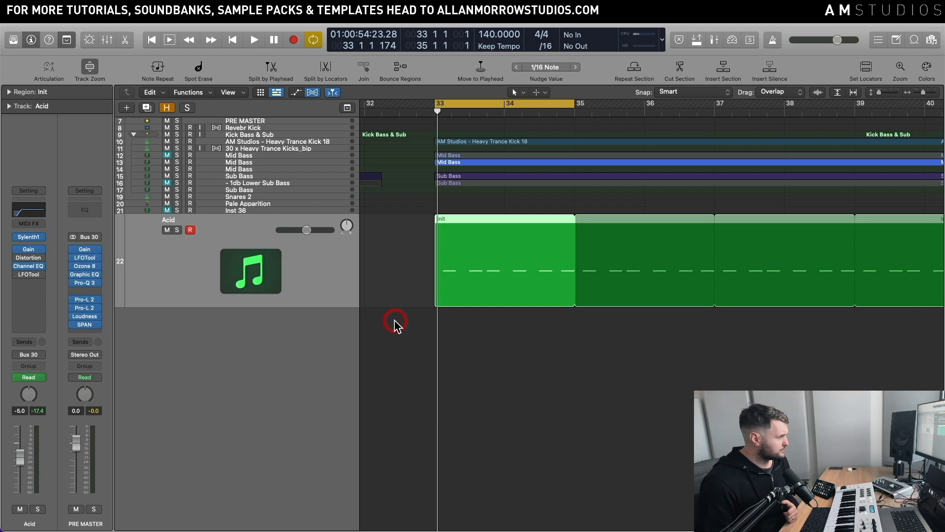
# - Open the Acid track's Sylenth1 instrument and move its window higher on the screen
pyautogui.click(29, 238)
pyautogui.moveTo(656, 152); pyautogui.dragTo(660, 129)
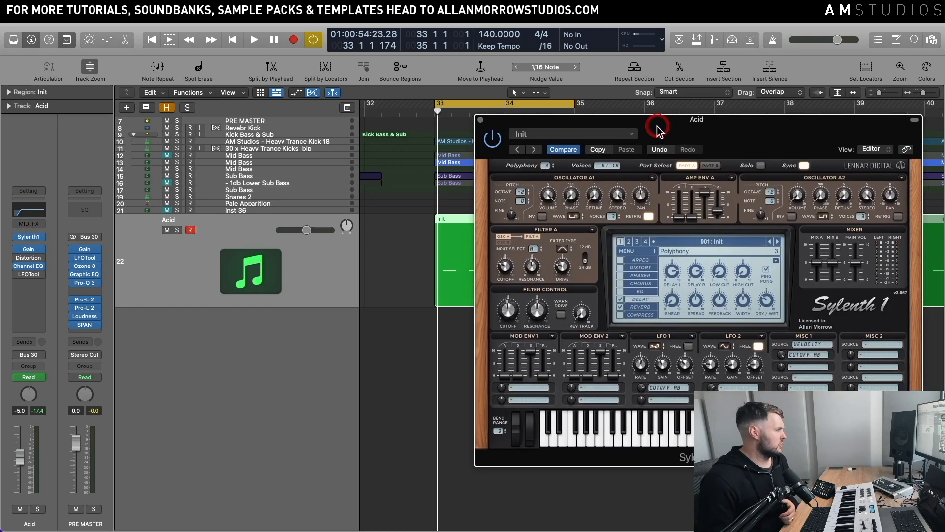
# - Review oscillator A1's waveform, detune, volume and voice settings in Sylenth1
pyautogui.click(573, 217)
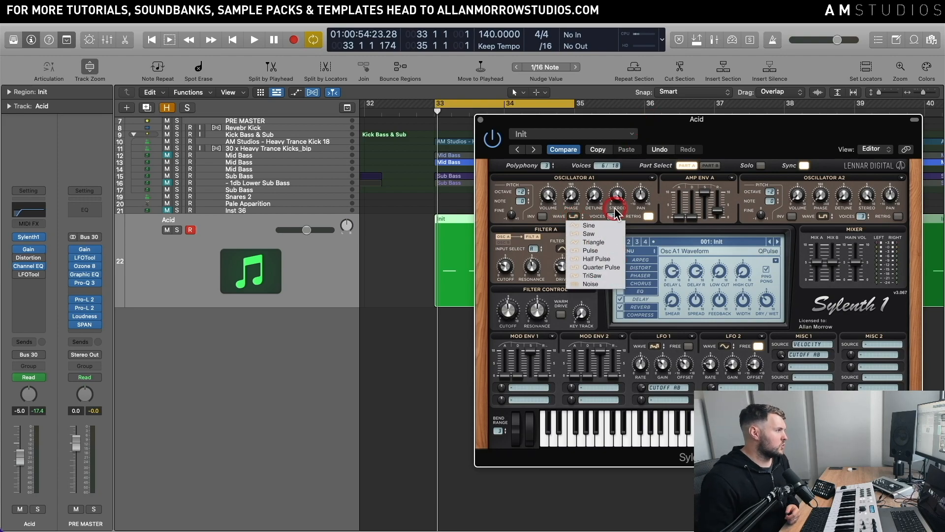
pyautogui.click(630, 127)
pyautogui.click(593, 192)
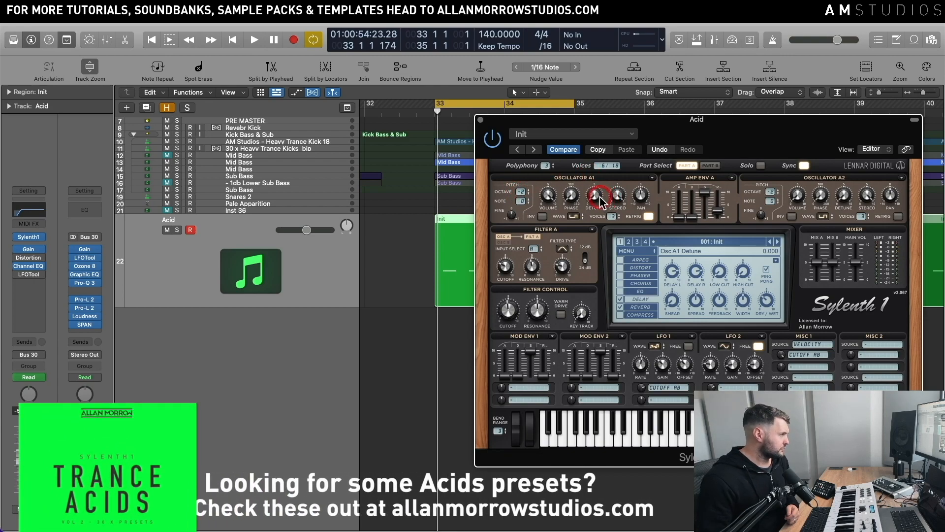
pyautogui.click(532, 203)
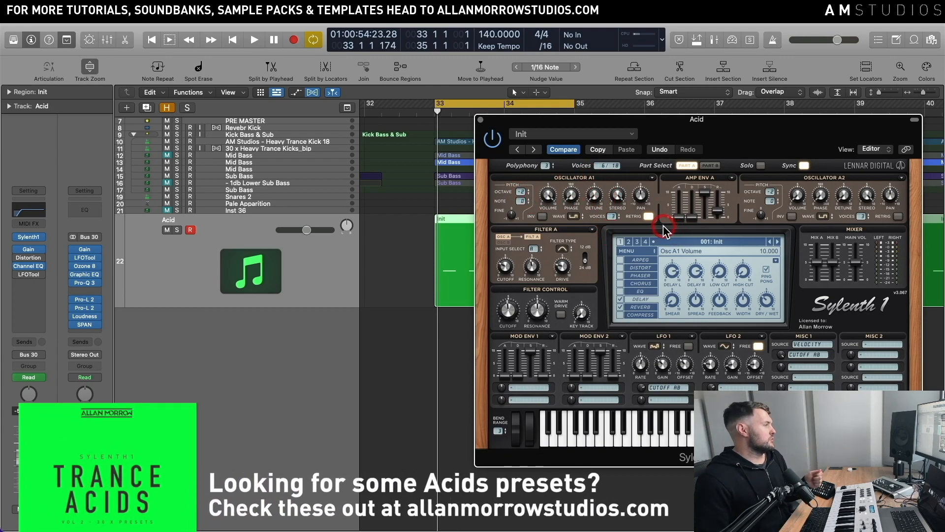
pyautogui.click(611, 213)
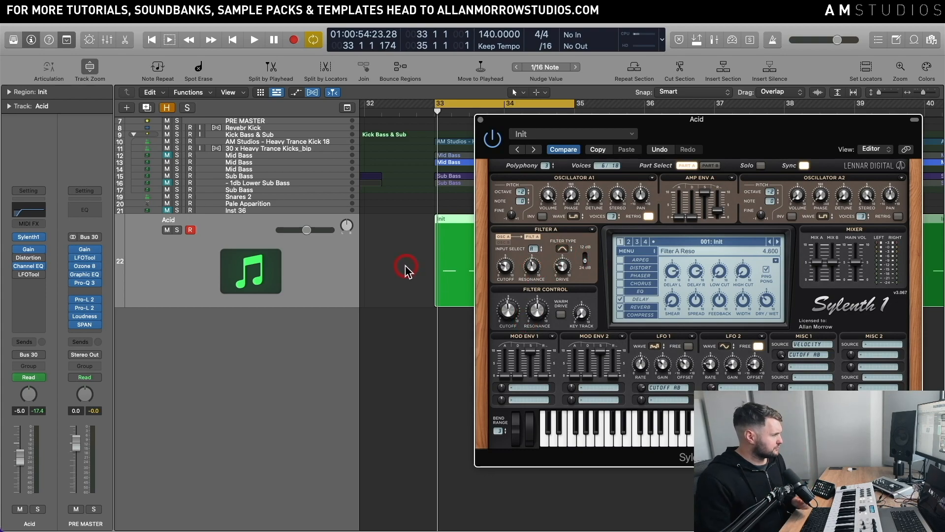
# - Examine filter A's drive, slope, filter type and cutoff settings
pyautogui.click(562, 268)
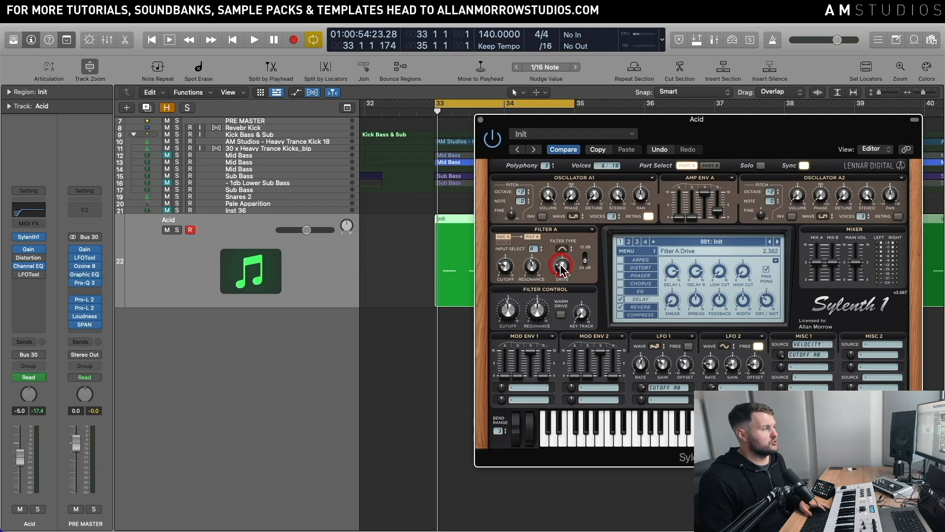
pyautogui.click(589, 261)
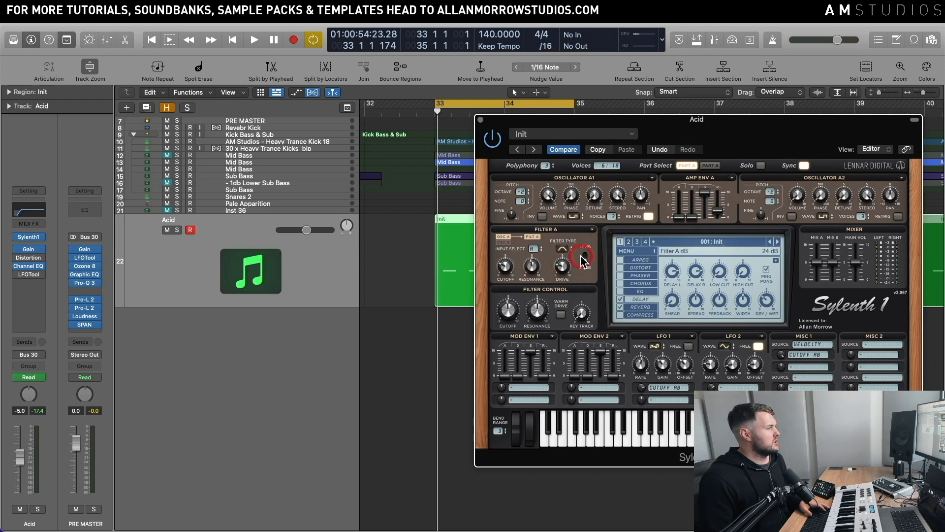
pyautogui.click(561, 250)
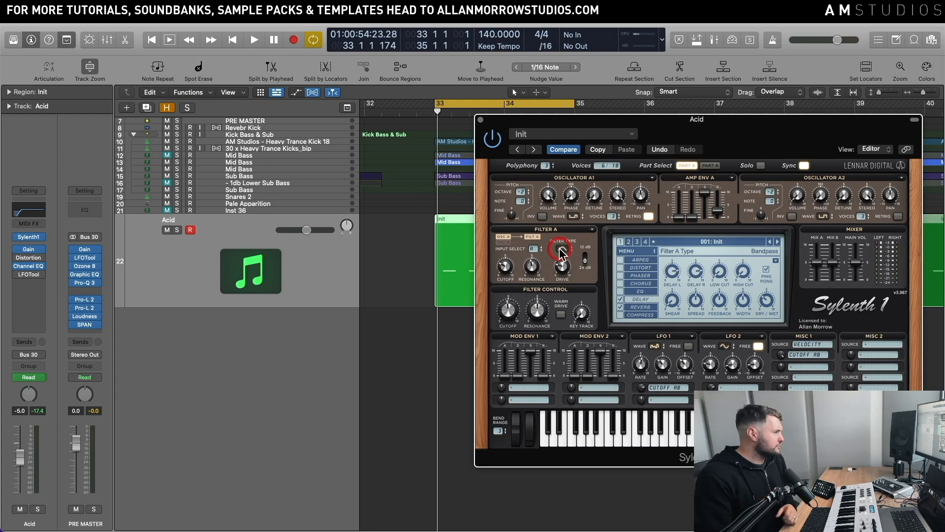
pyautogui.click(512, 266)
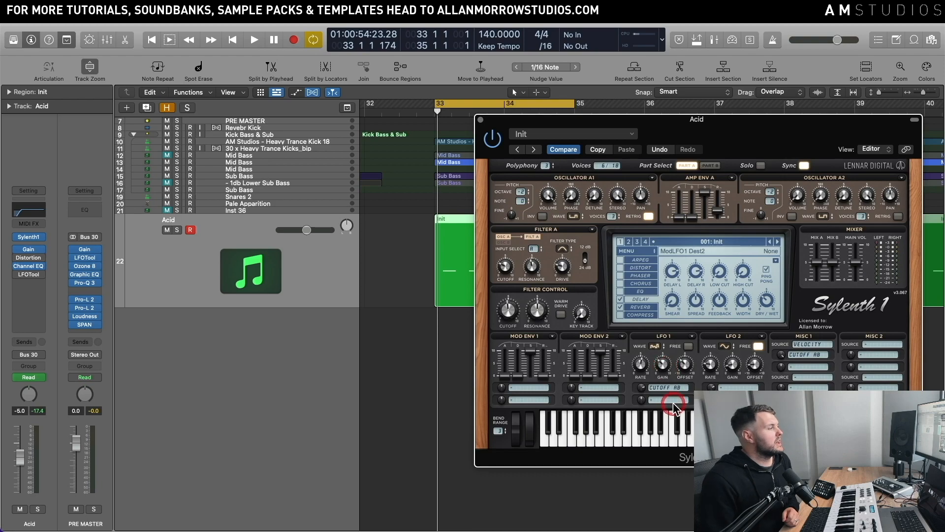
# - Inspect LFO 1's waveform choices, modulation destinations and rate alongside the filter cutoff it modulates
pyautogui.click(636, 346)
pyautogui.click(661, 356)
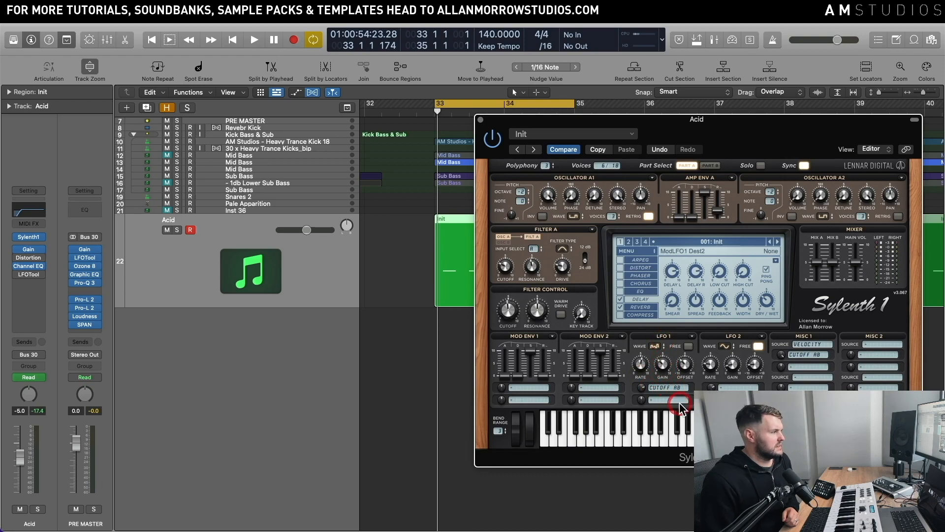
pyautogui.click(658, 347)
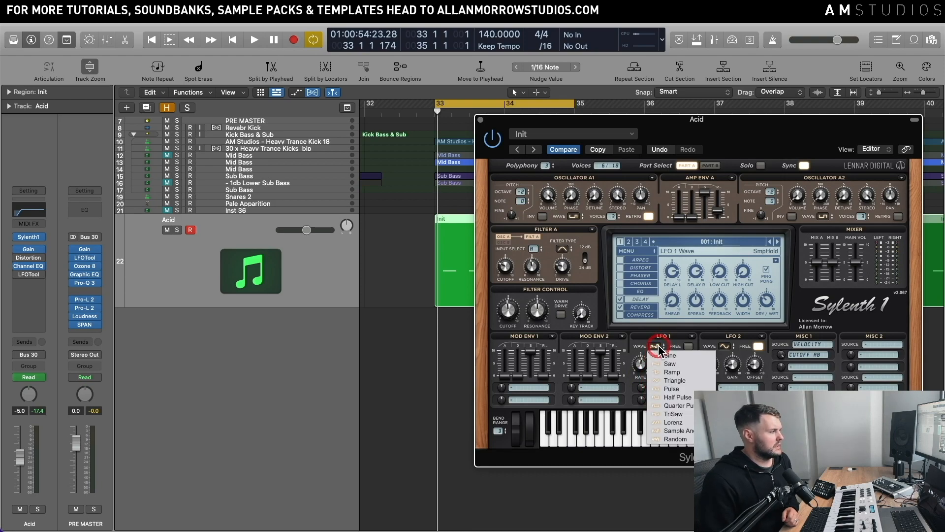
pyautogui.click(680, 336)
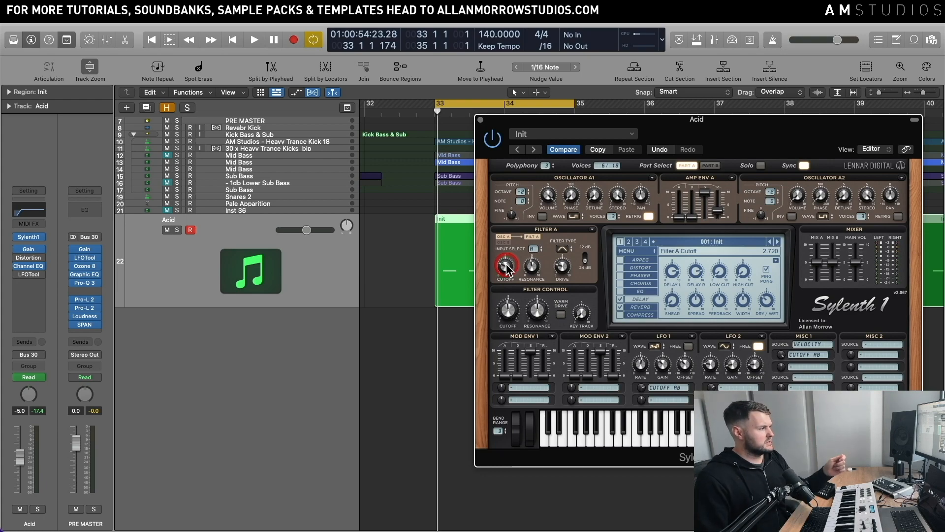
pyautogui.click(651, 368)
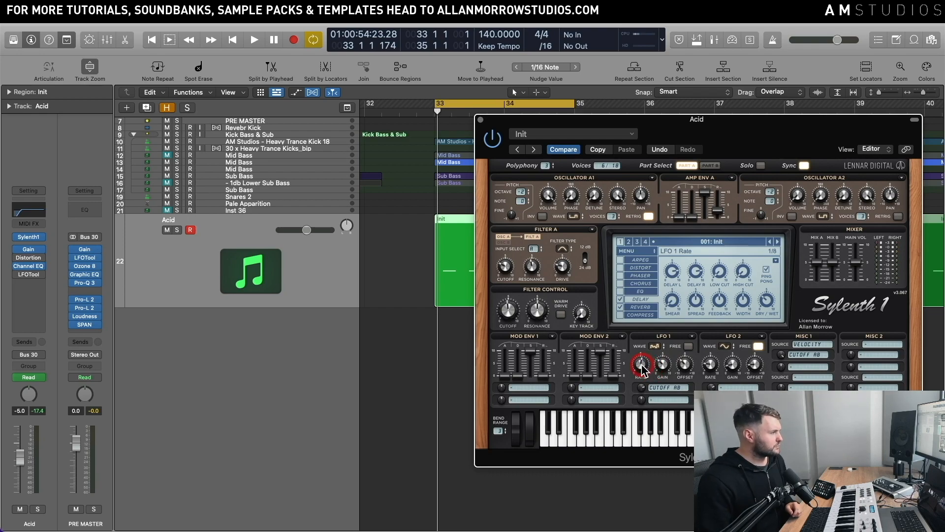
# - Solo the Acid track and play its loop on its own
pyautogui.click(570, 197)
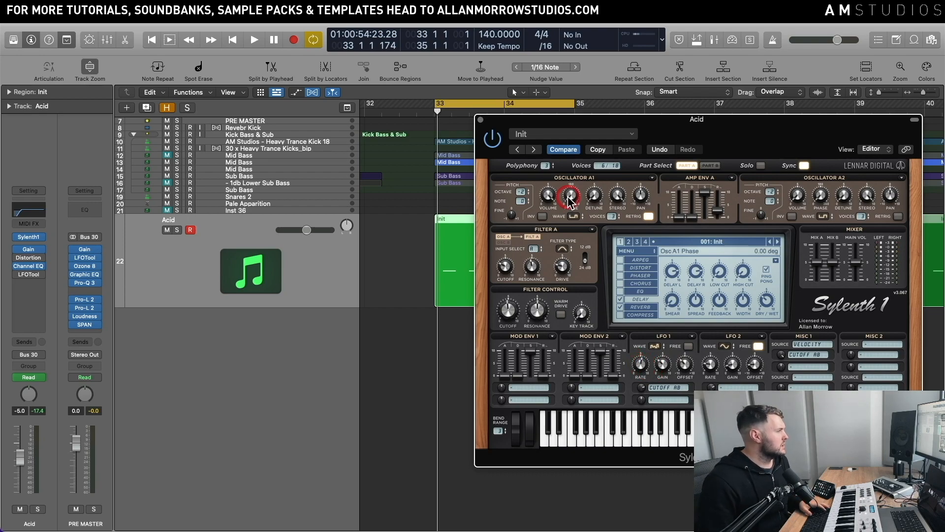
pyautogui.click(177, 229)
pyautogui.press('space')
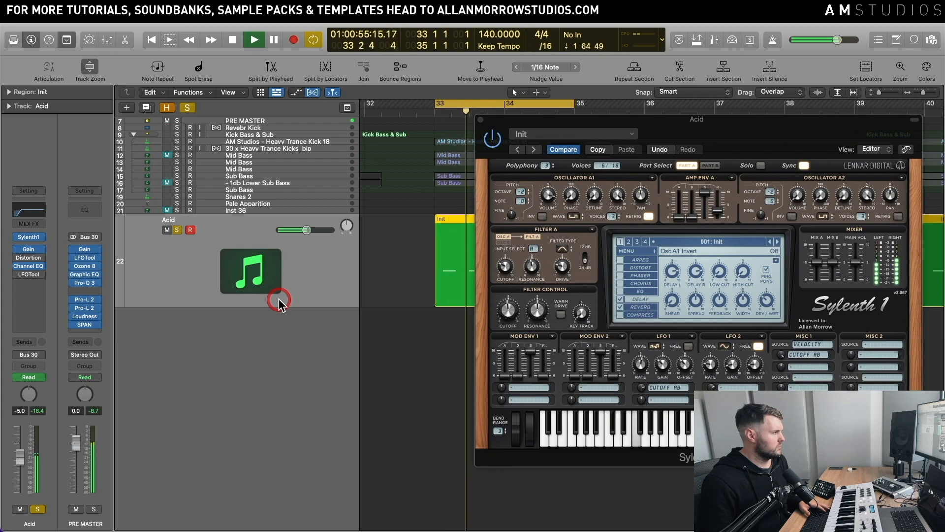
pyautogui.press('space')
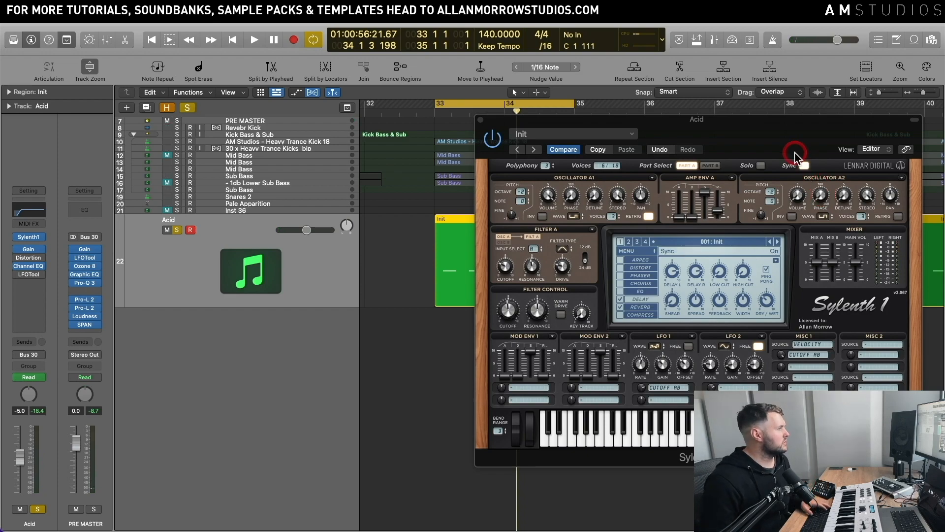
# - Move the Sylenth1 window aside, open the Acid region's notes in the Piano Roll and audition the pattern
pyautogui.moveTo(782, 122); pyautogui.dragTo(797, 98)
pyautogui.doubleClick(447, 249)
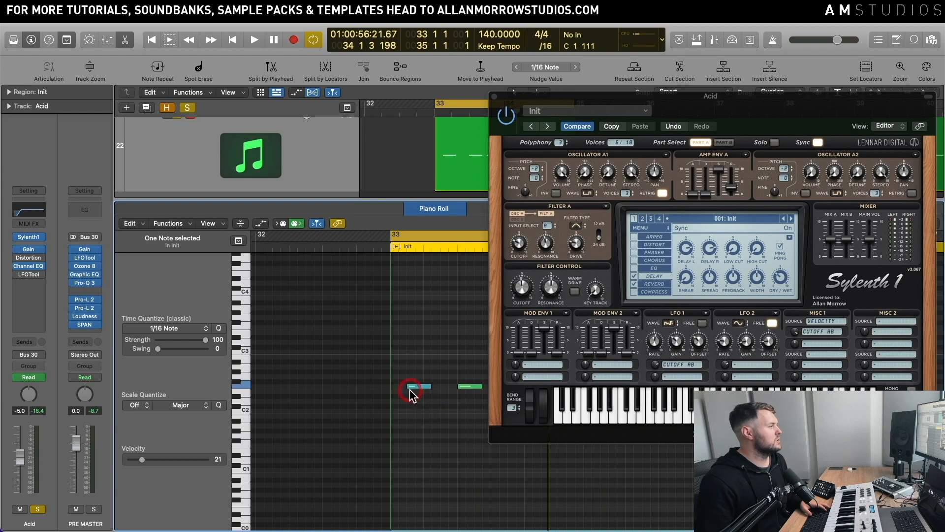
pyautogui.click(520, 244)
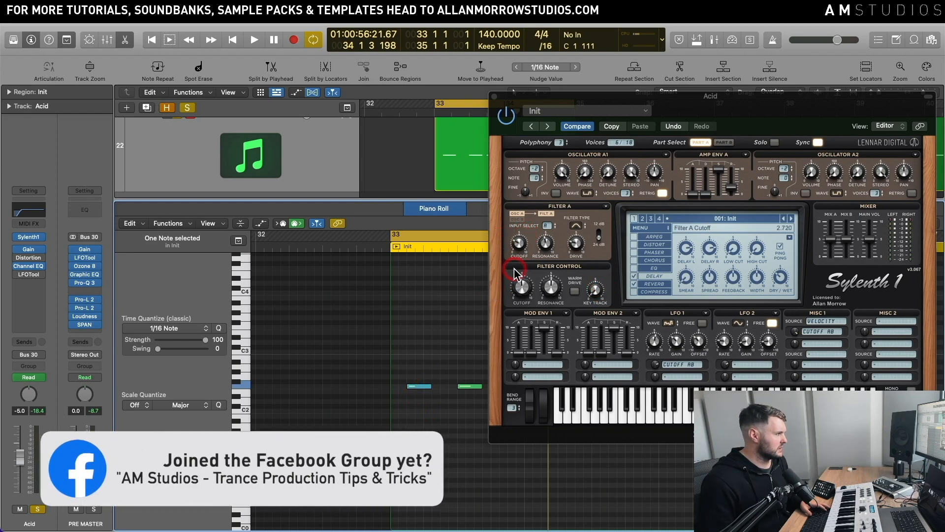
pyautogui.click(534, 224)
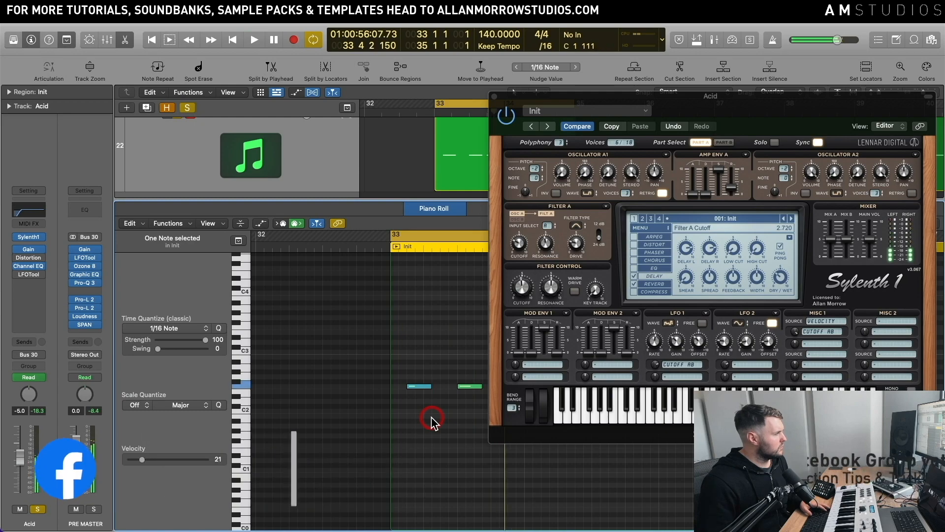
pyautogui.press('space')
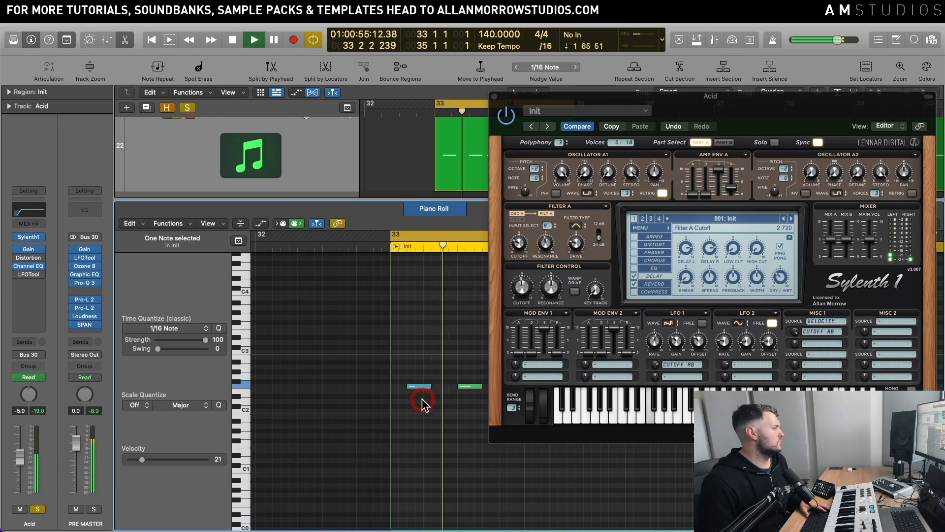
pyautogui.press('space')
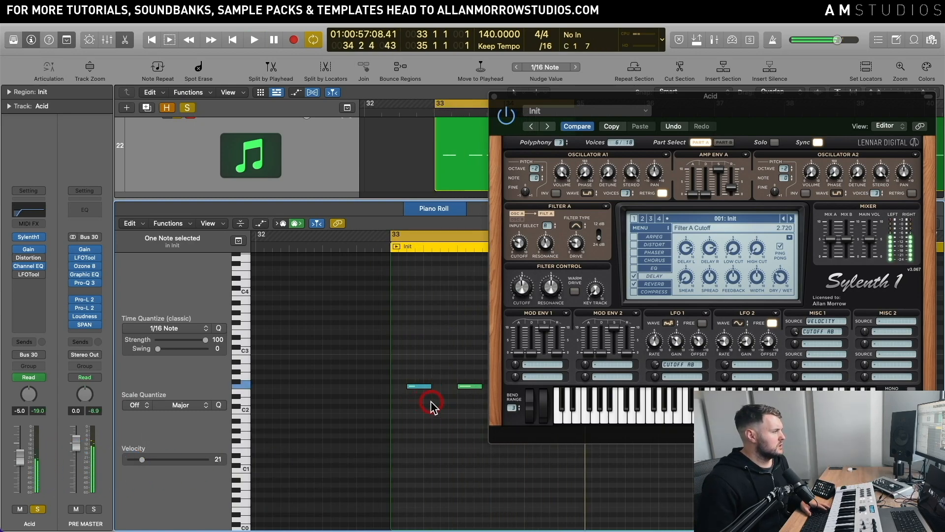
# - Try a longer first note in the Acid pattern, audition it and restore its original length
pyautogui.click(432, 404)
pyautogui.moveTo(430, 387); pyautogui.dragTo(445, 386)
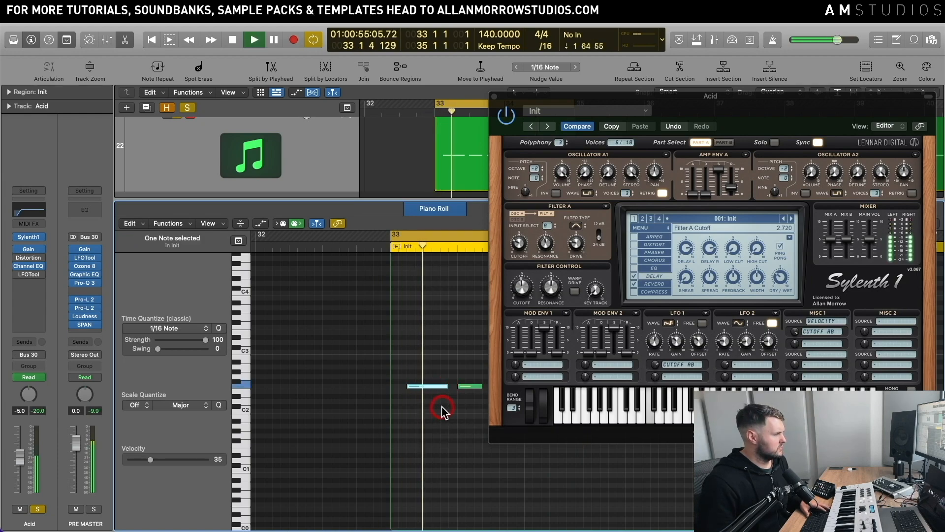
pyautogui.press('space')
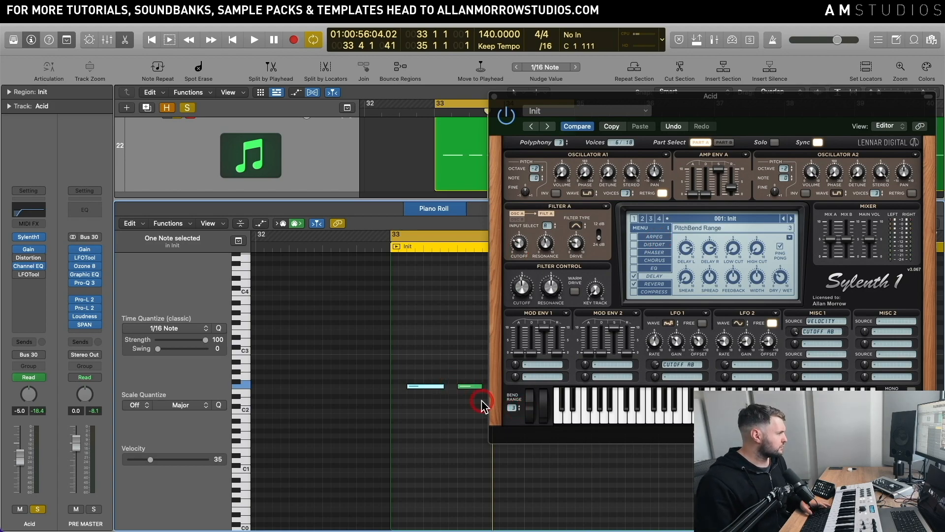
pyautogui.press('space')
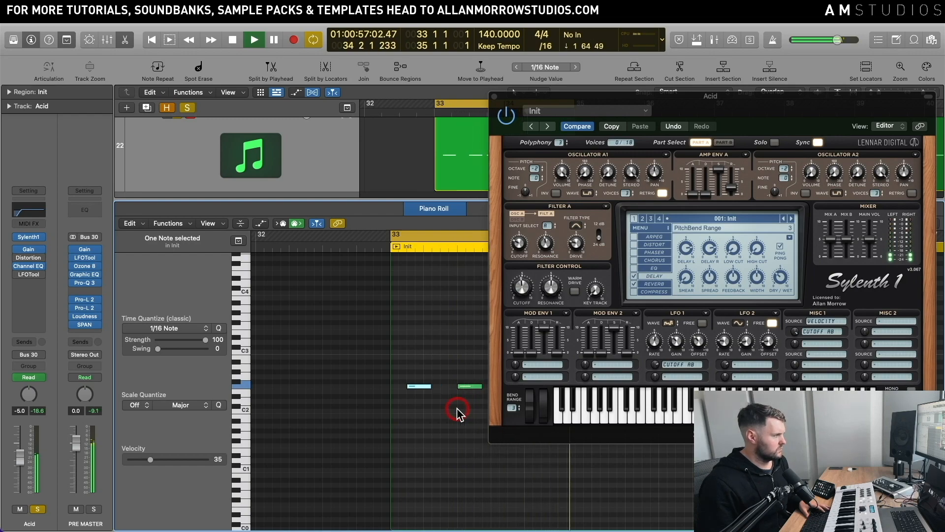
pyautogui.press('space')
# - Reposition the Sylenth1 window and raise LFO 1's gain, auditioning the acid loop before and after the change
pyautogui.moveTo(638, 98); pyautogui.dragTo(594, 89)
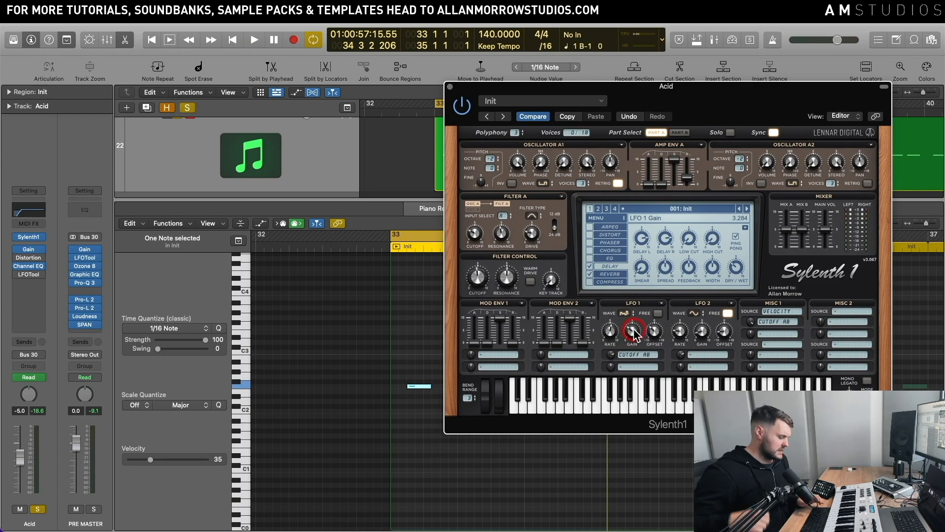
pyautogui.press('space')
pyautogui.press('space')
pyautogui.moveTo(633, 328); pyautogui.dragTo(658, 276)
pyautogui.press('space')
pyautogui.press('space')
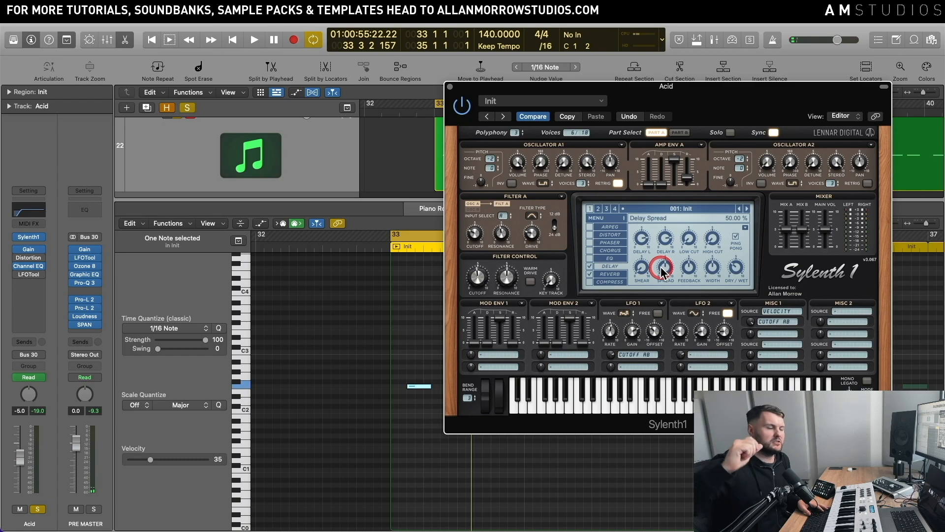
# - Play the loop with the raised LFO 1 gain, set the gain to 3.842 and audition it again
pyautogui.press('space')
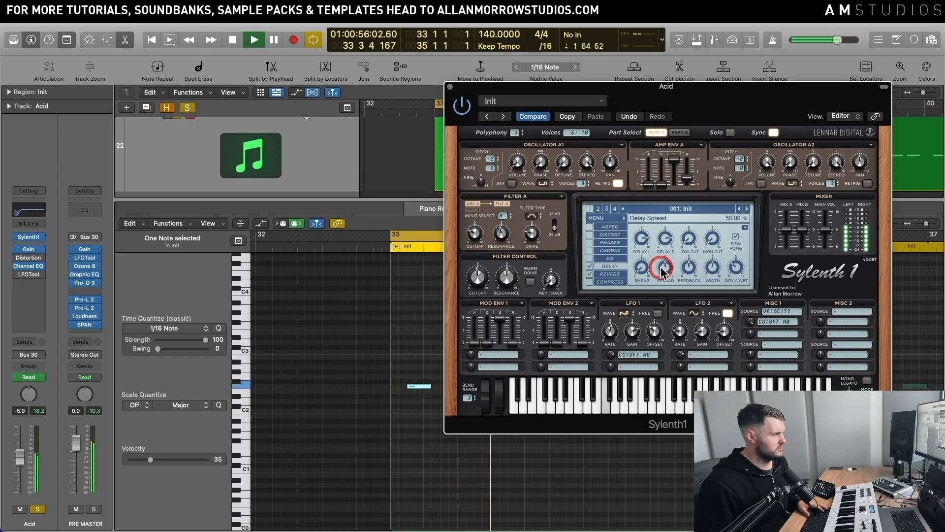
pyautogui.press('space')
pyautogui.click(634, 334)
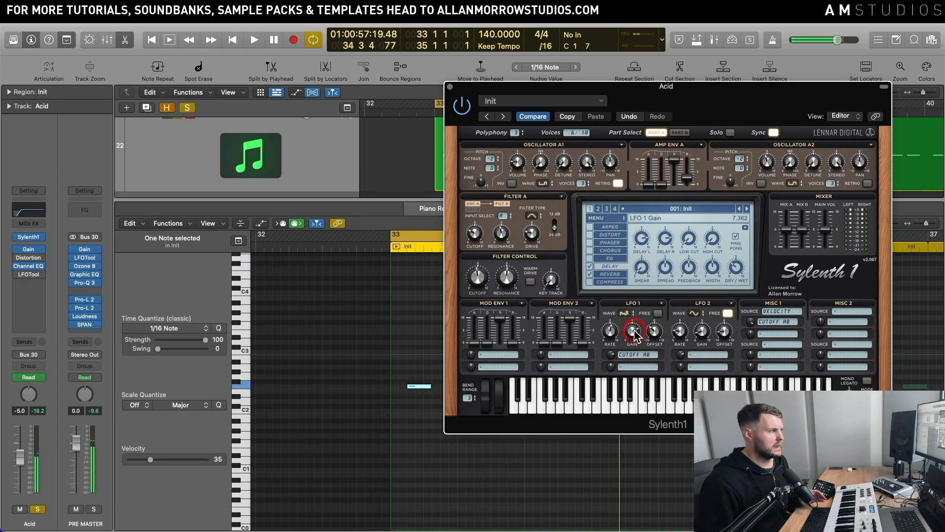
pyautogui.click(624, 368)
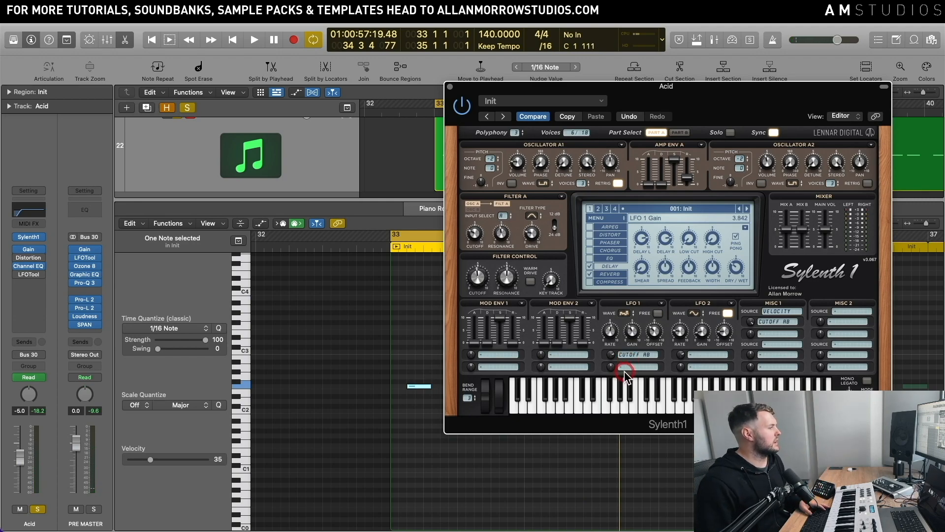
pyautogui.press('space')
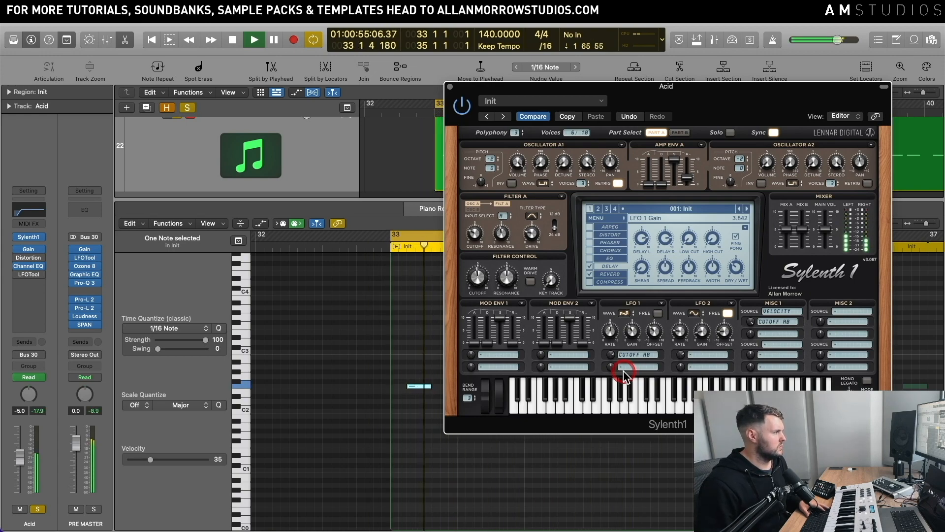
pyautogui.press('space')
# - Lower the filter control resonance to 0 and compare the loop's sound before and after
pyautogui.click(507, 268)
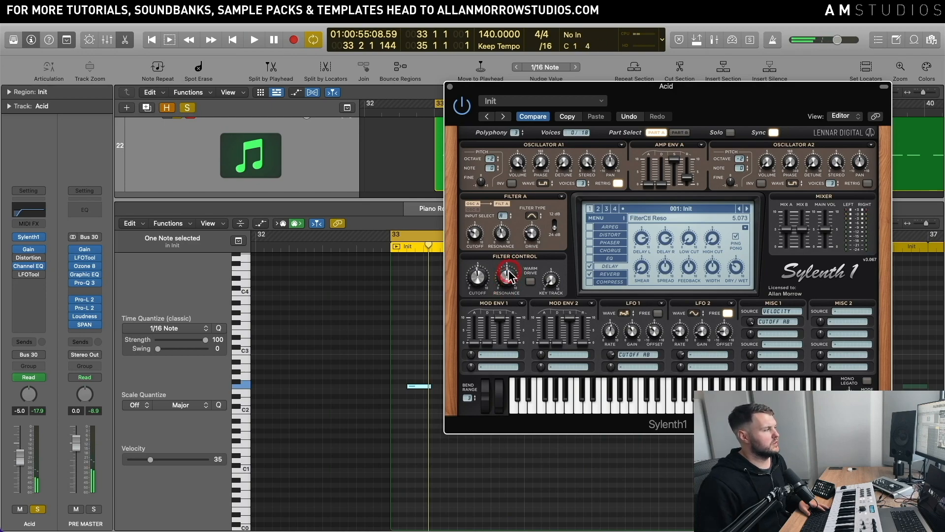
pyautogui.press('space')
pyautogui.press('space')
pyautogui.moveTo(502, 277); pyautogui.dragTo(489, 375)
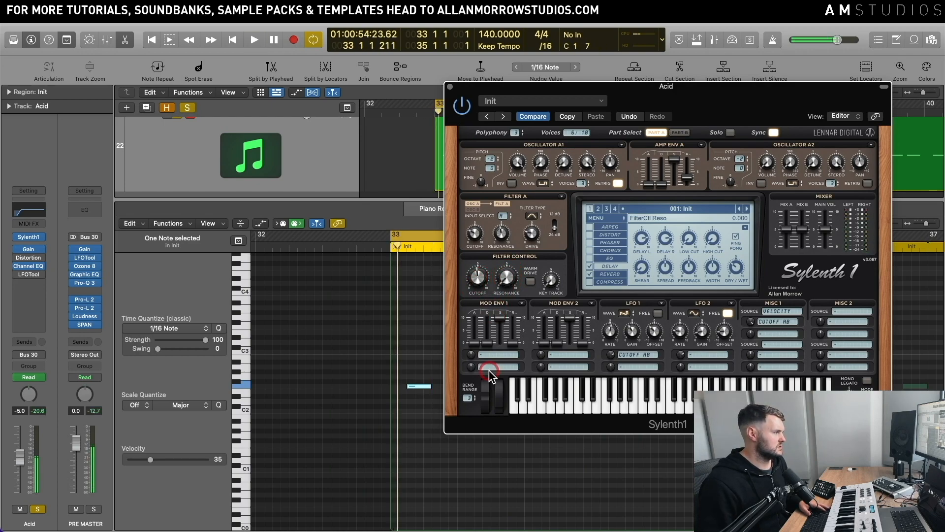
pyautogui.press('space')
pyautogui.press('space')
# - Set the filter control resonance to 5.046 and audition the acid loop
pyautogui.click(514, 283)
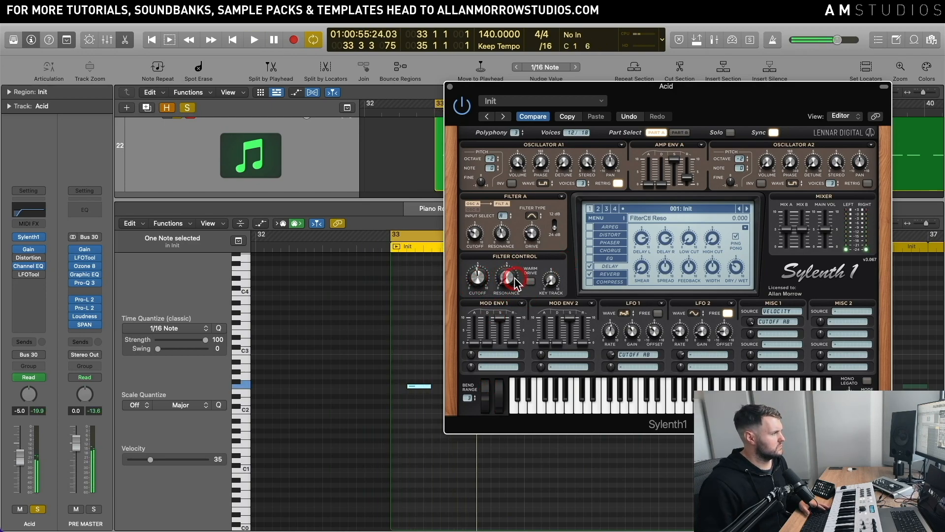
pyautogui.press('space')
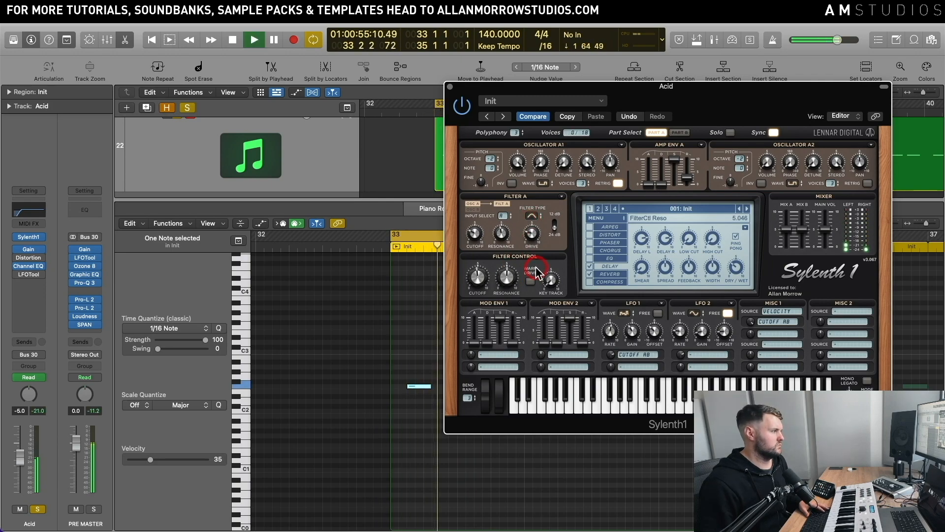
pyautogui.press('space')
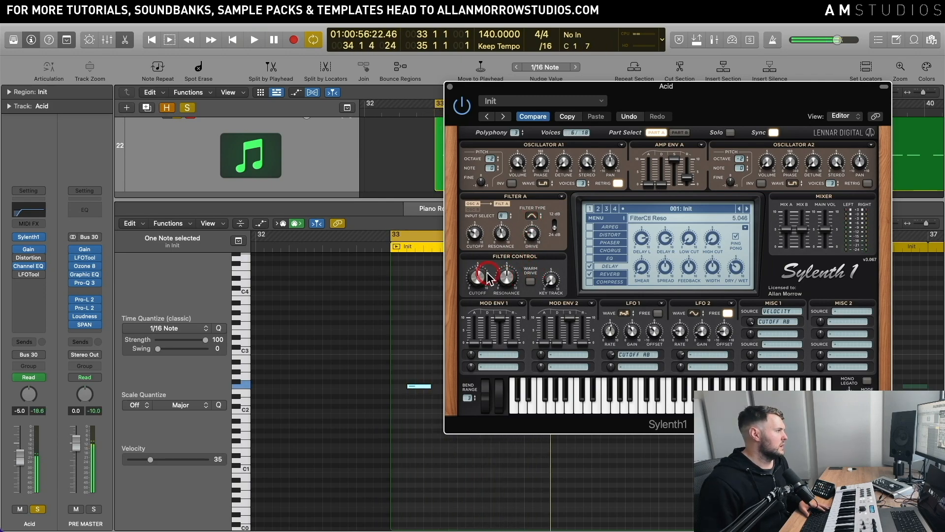
# - Audition the acid loop with the filter control cutoff at 4.906, then set the cutoff to 3.821 and audition it again
pyautogui.moveTo(477, 273); pyautogui.dragTo(484, 282)
pyautogui.press('space')
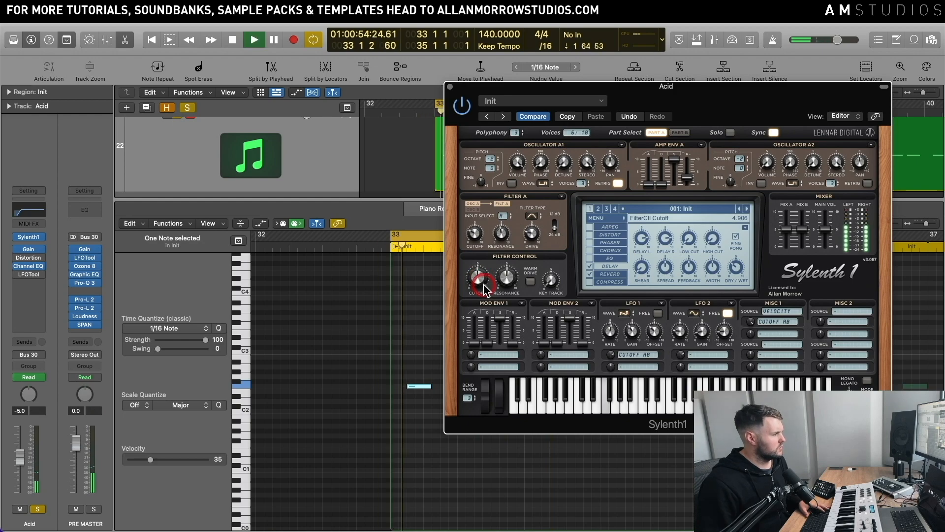
pyautogui.press('space')
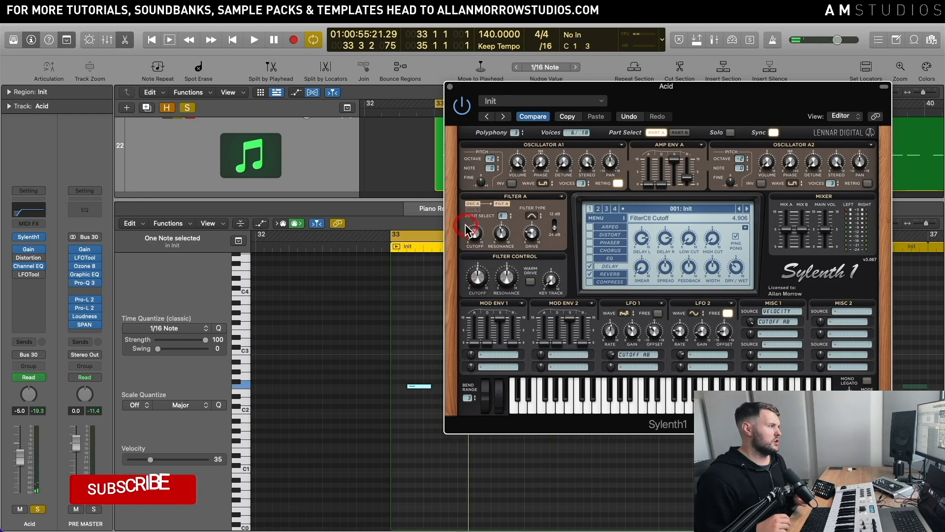
pyautogui.moveTo(481, 282); pyautogui.dragTo(485, 274)
pyautogui.press('space')
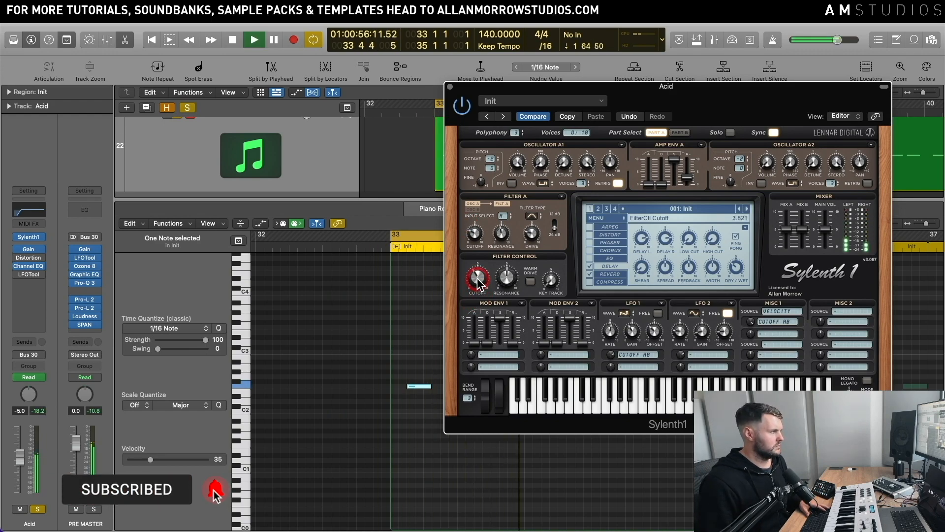
pyautogui.press('space')
pyautogui.click(639, 266)
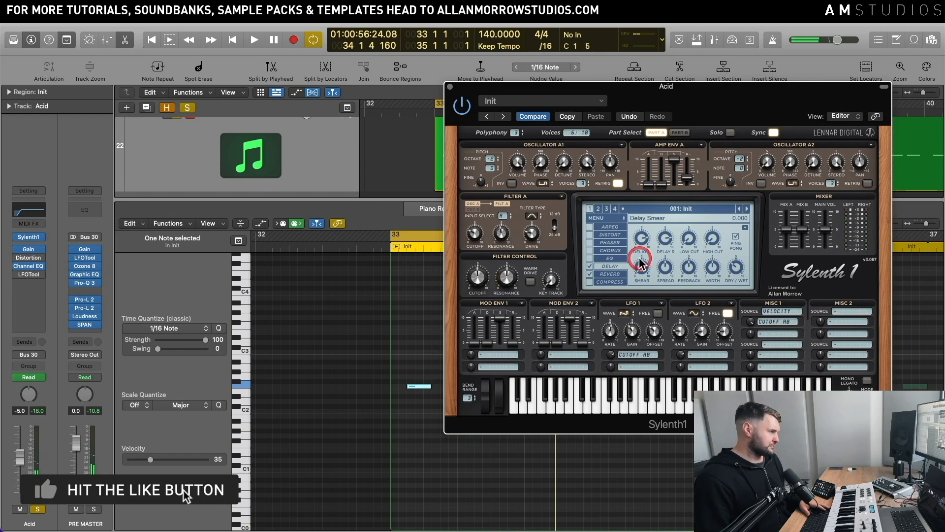
# - Move the Sylenth1 window clear of the piano roll notes and examine the Misc 1 velocity modulation of Cutoff AB
pyautogui.moveTo(710, 96); pyautogui.dragTo(730, 36)
pyautogui.click(514, 402)
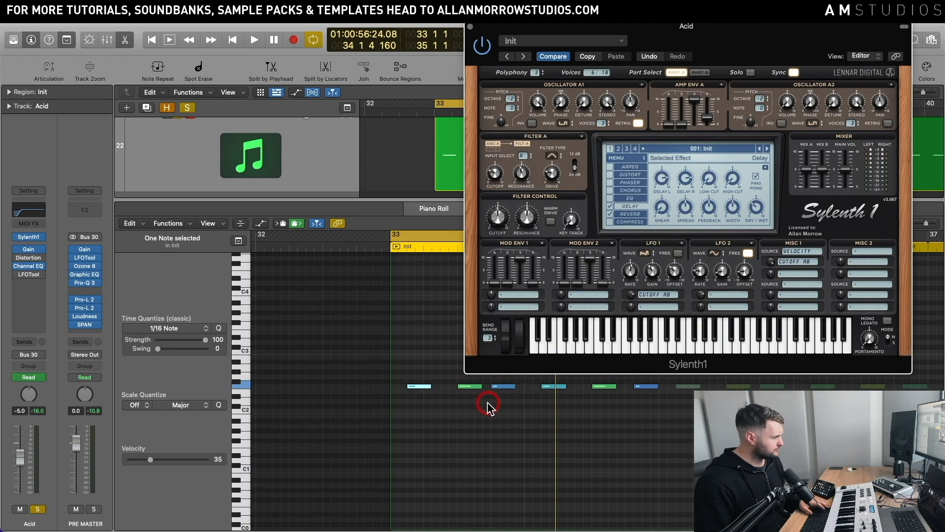
pyautogui.click(814, 228)
pyautogui.click(804, 250)
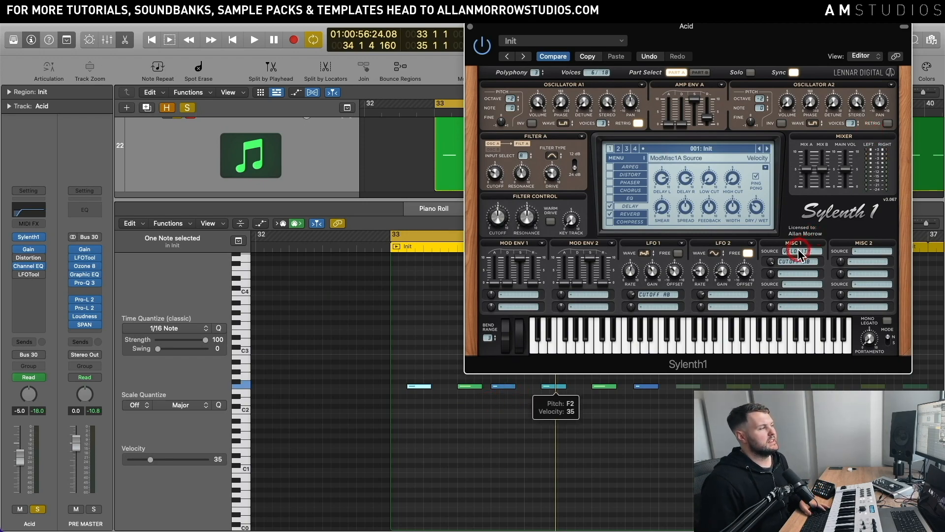
pyautogui.click(796, 263)
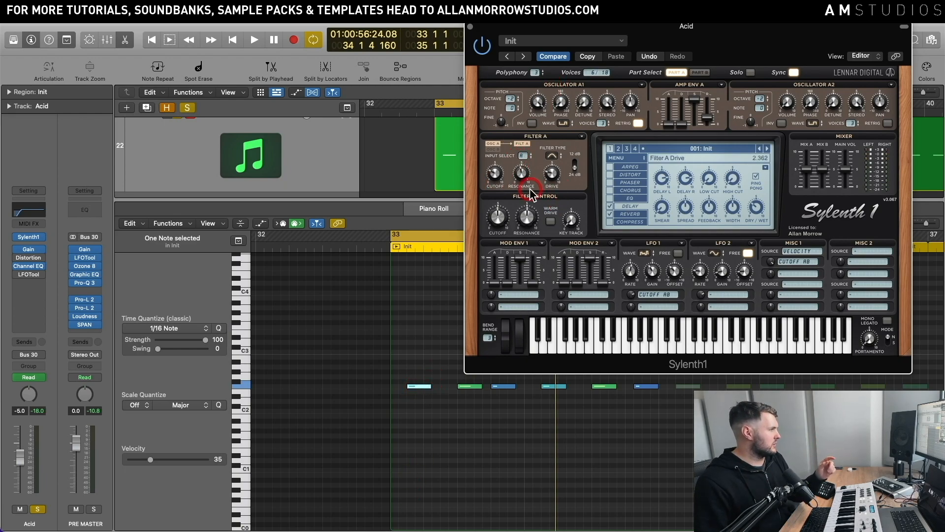
pyautogui.click(496, 174)
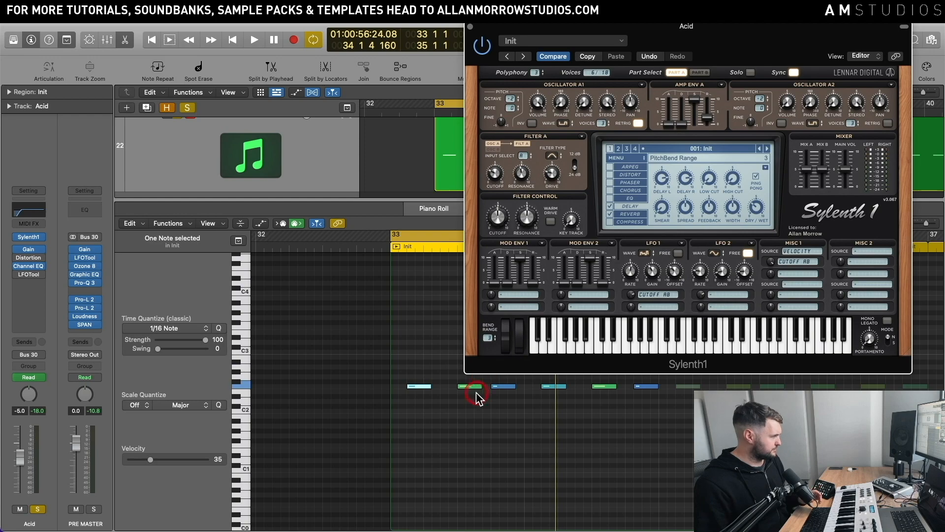
# - Play the acid loop and select the second, first and third notes to compare their velocities, auditioning the loop again
pyautogui.press('space')
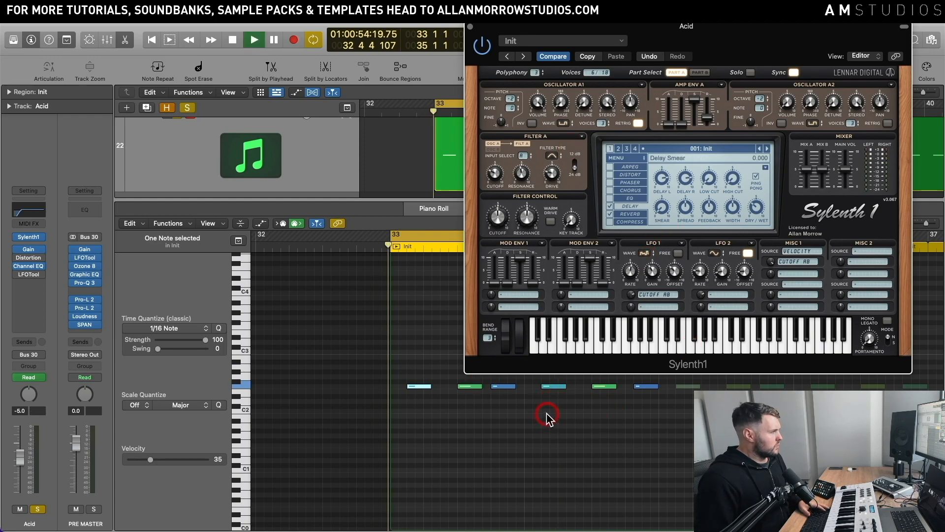
pyautogui.press('space')
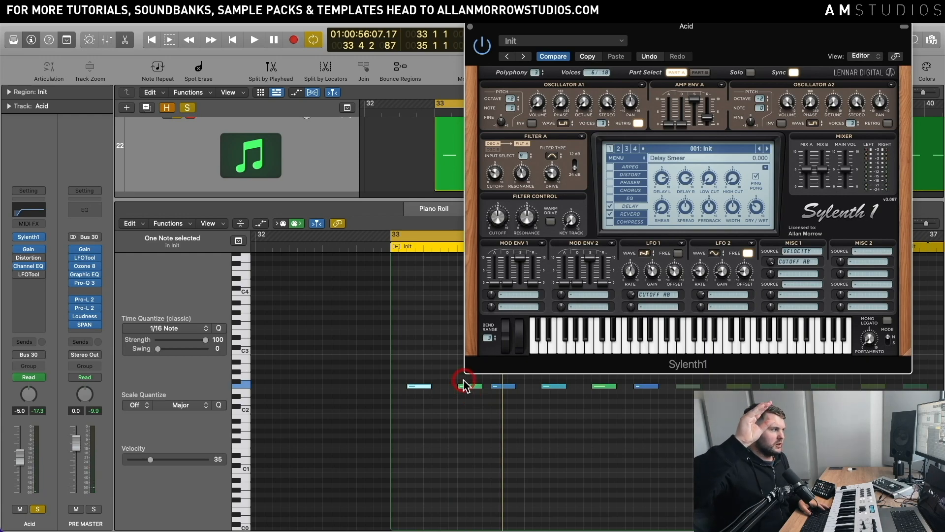
pyautogui.moveTo(469, 390); pyautogui.dragTo(478, 387)
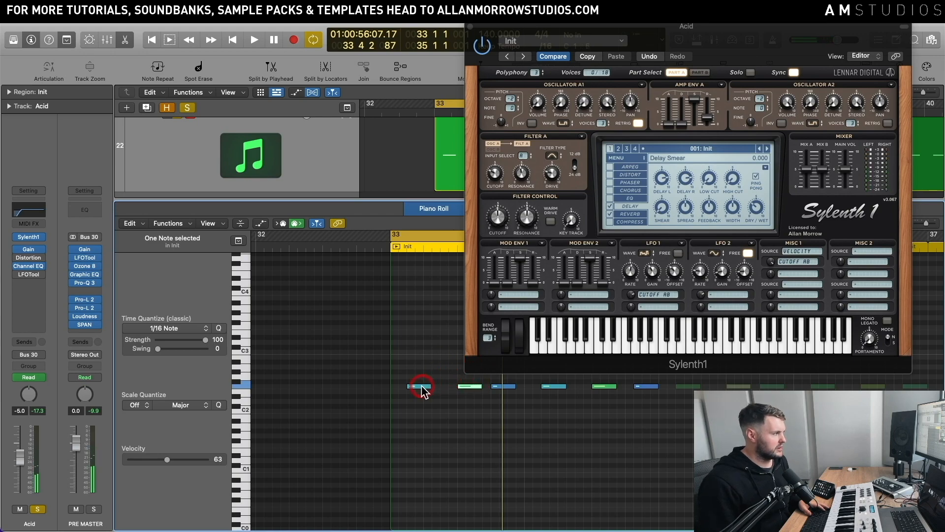
pyautogui.click(421, 387)
pyautogui.click(504, 386)
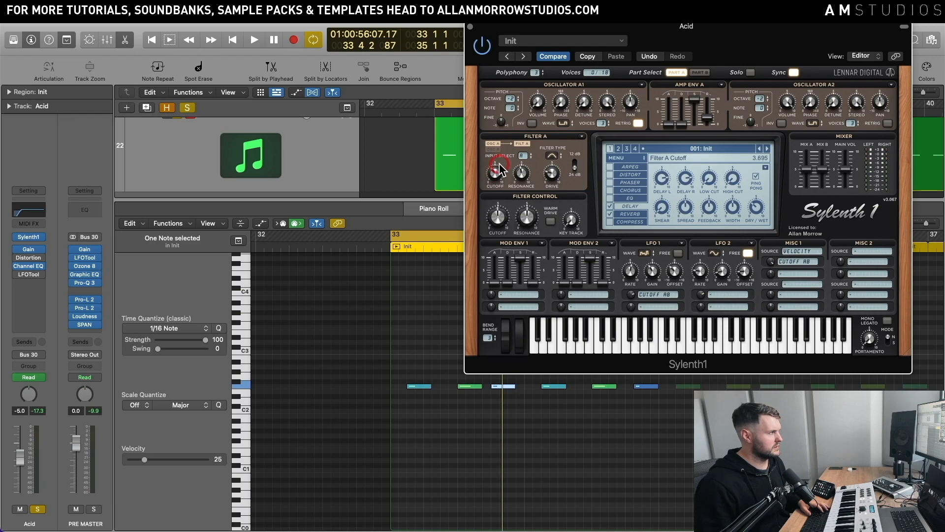
pyautogui.press('space')
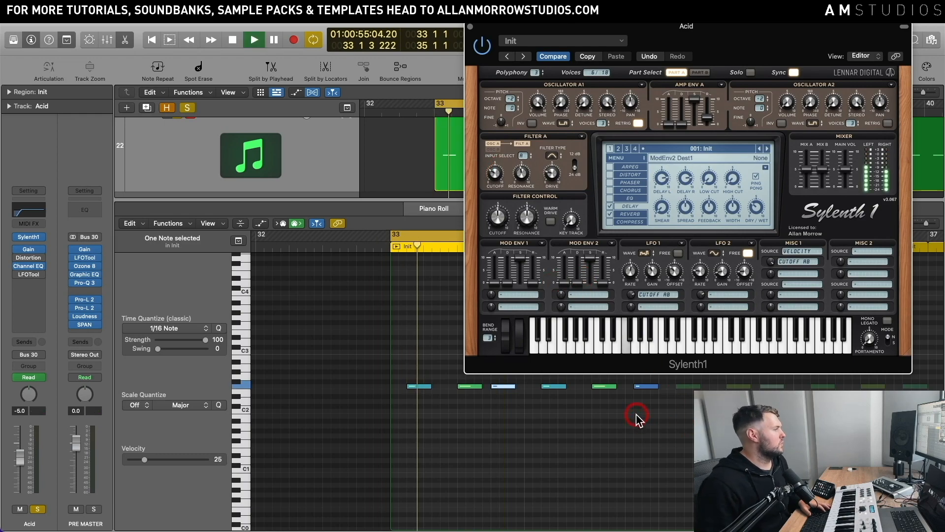
pyautogui.click(637, 418)
pyautogui.press('space')
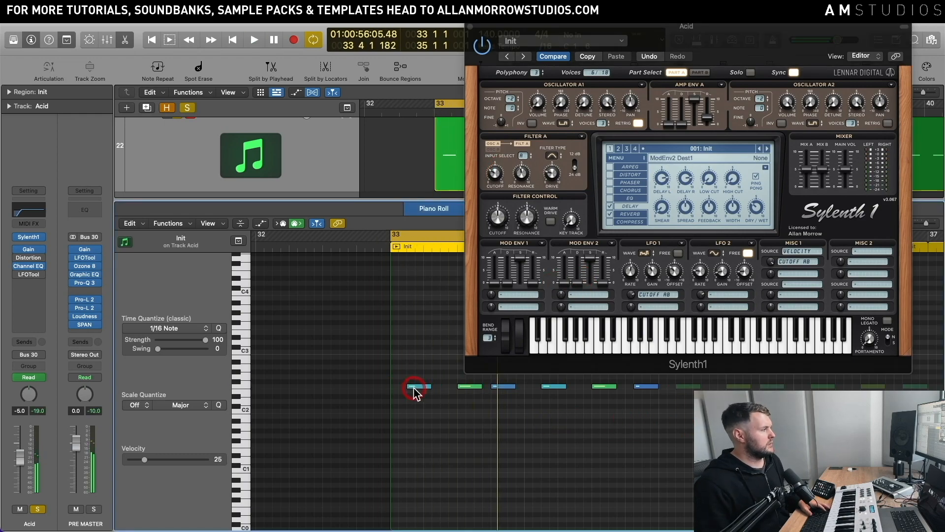
# - Lower the first note's velocity to 10 and audition the acid loop
pyautogui.click(415, 386)
pyautogui.moveTo(422, 388); pyautogui.dragTo(426, 421)
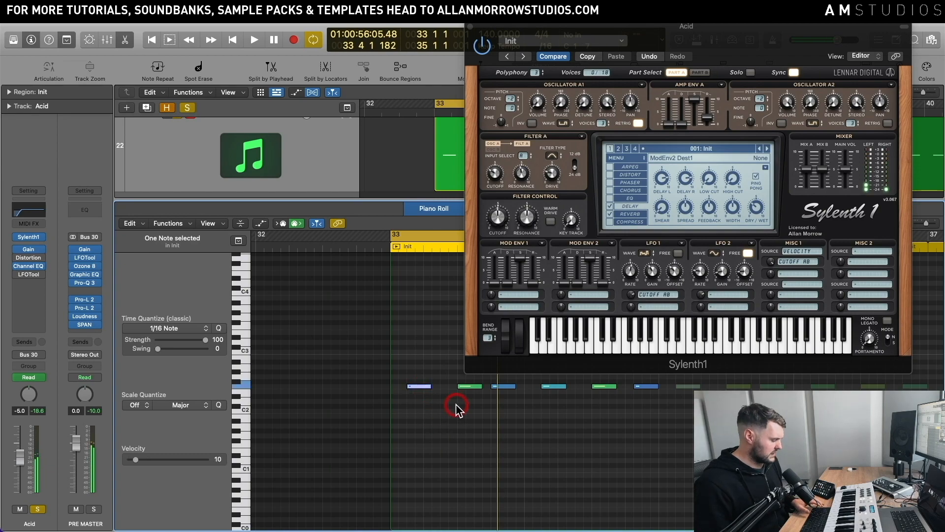
pyautogui.press('space')
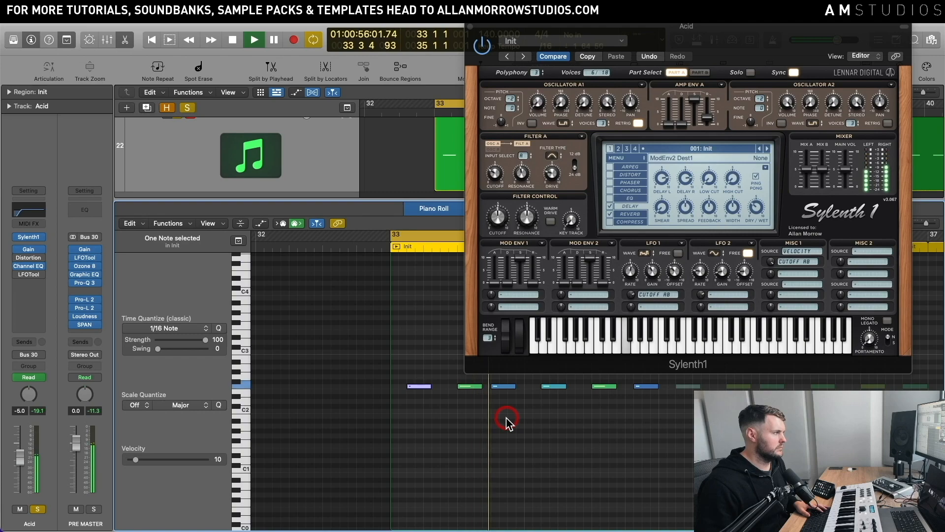
pyautogui.press('space')
# - Set the first note's velocity to 35 and audition the acid loop
pyautogui.moveTo(418, 391); pyautogui.dragTo(421, 358)
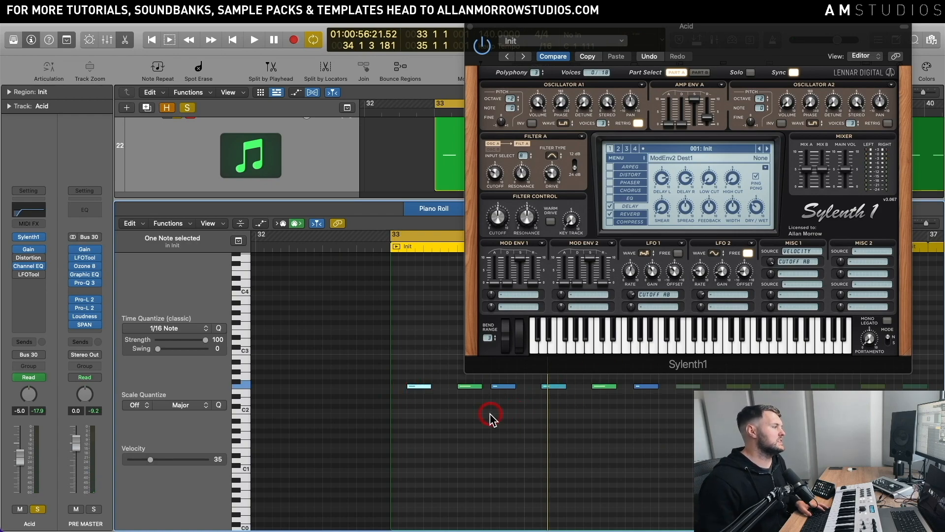
pyautogui.press('space')
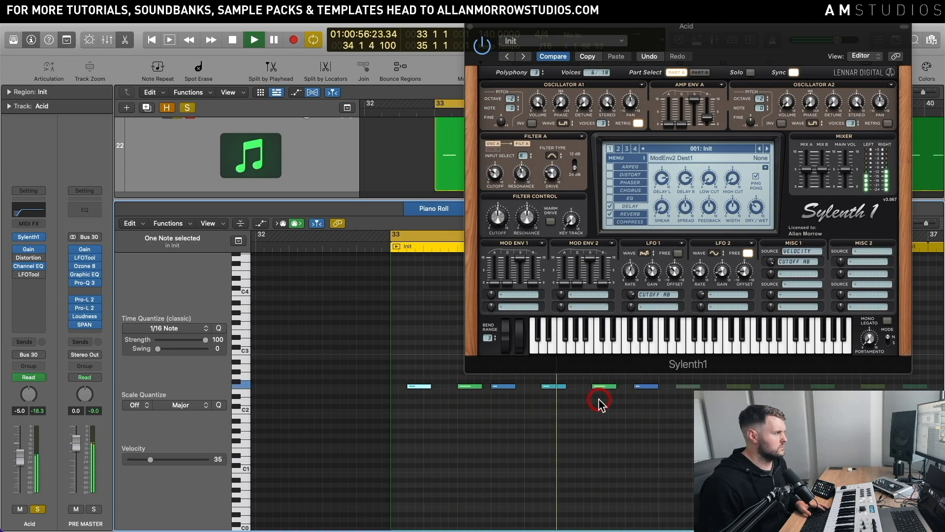
pyautogui.press('space')
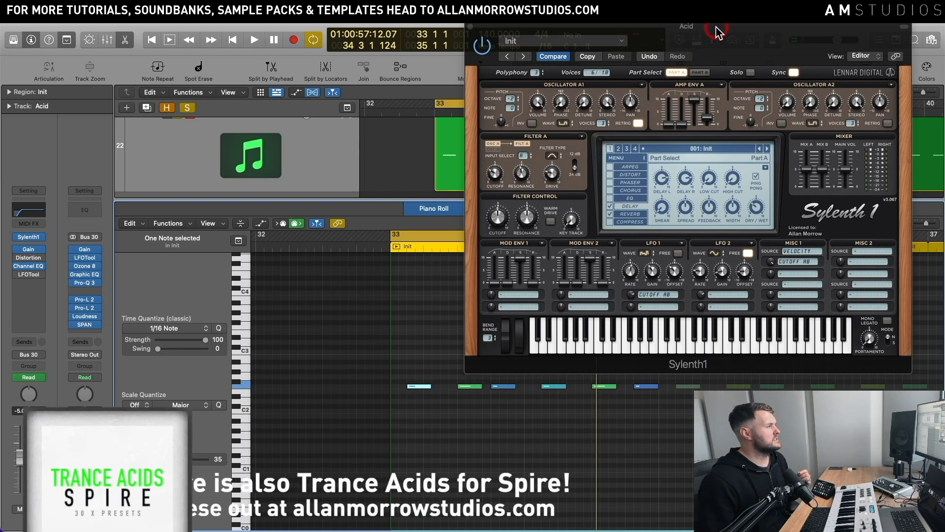
# - Close the Sylenth1 window and show the Acid track's automation in an enlarged tracks area
pyautogui.moveTo(713, 28); pyautogui.dragTo(698, 33)
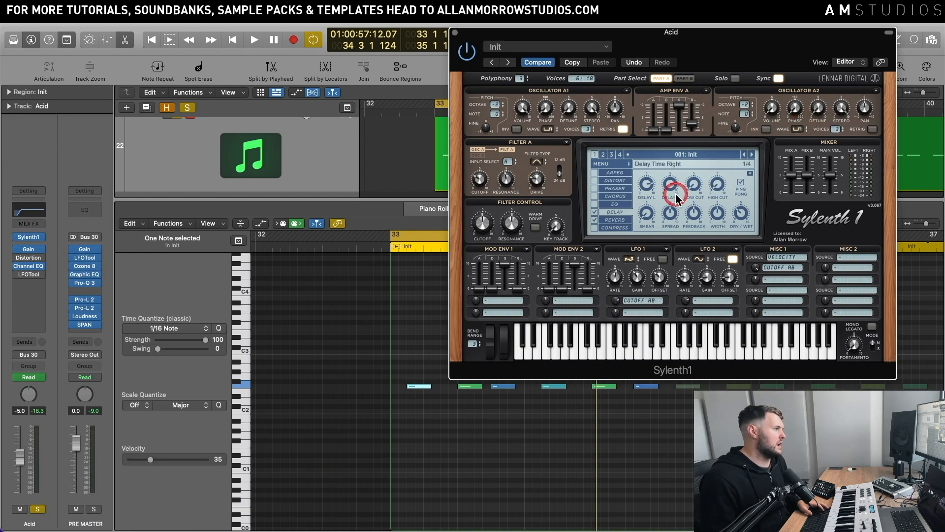
pyautogui.click(560, 345)
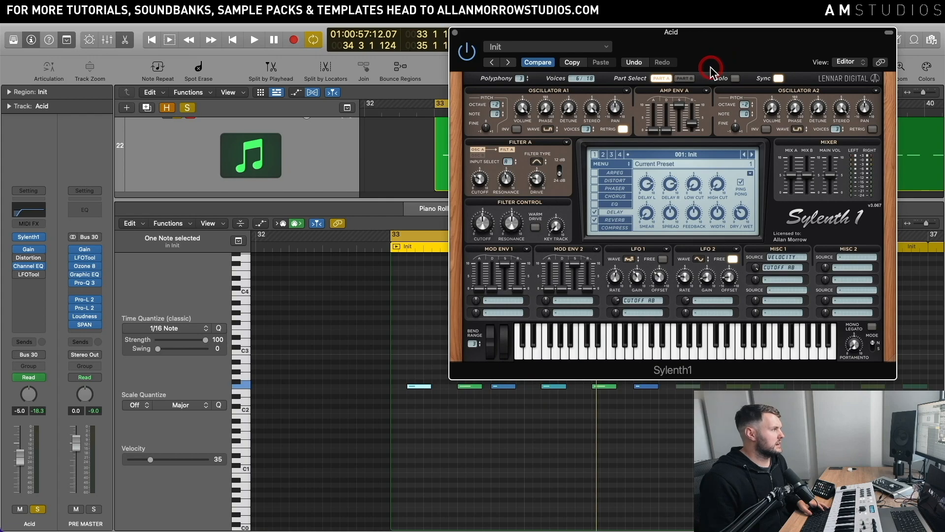
pyautogui.click(467, 40)
pyautogui.moveTo(436, 200); pyautogui.dragTo(433, 301)
pyautogui.click(343, 221)
pyautogui.press('a')
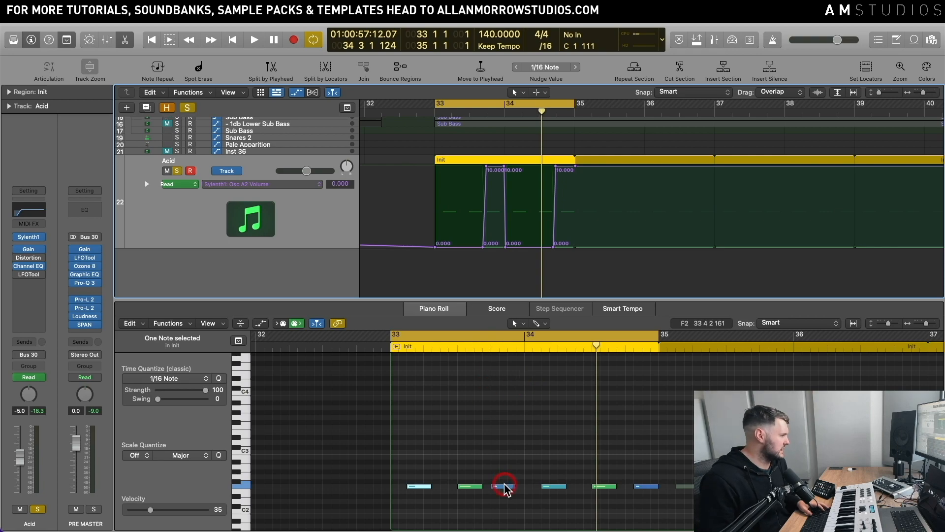
# - Reopen Sylenth1 on the Acid track, reposition its window and audition the loop with the oscillator volume automation
pyautogui.click(28, 237)
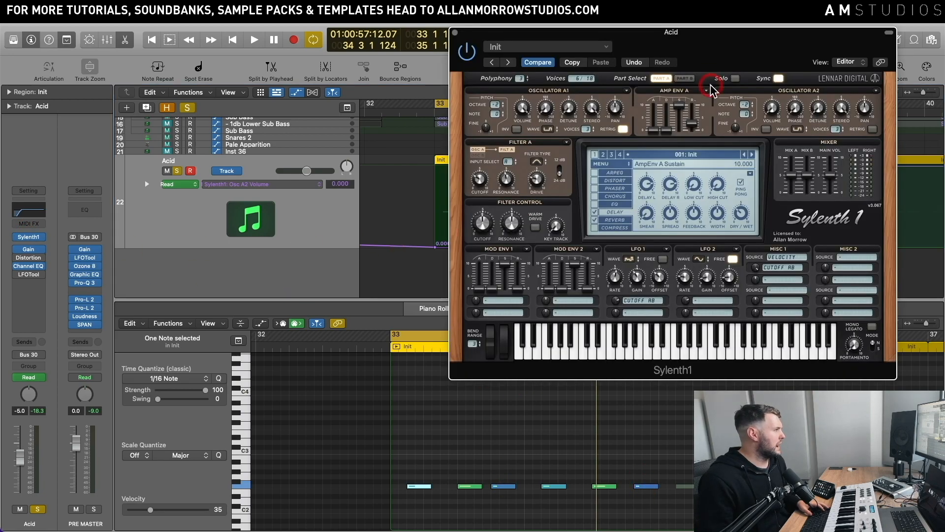
pyautogui.click(727, 39)
pyautogui.moveTo(727, 39); pyautogui.dragTo(738, 73)
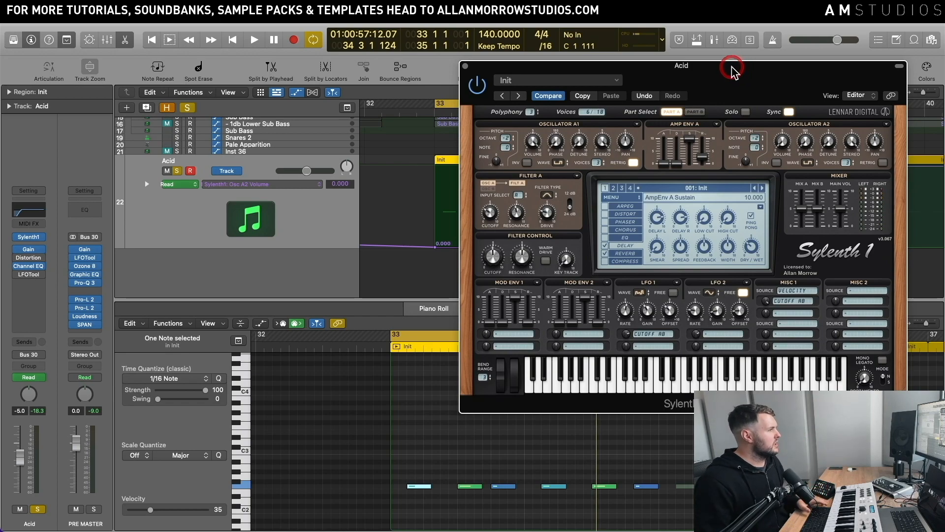
pyautogui.press('space')
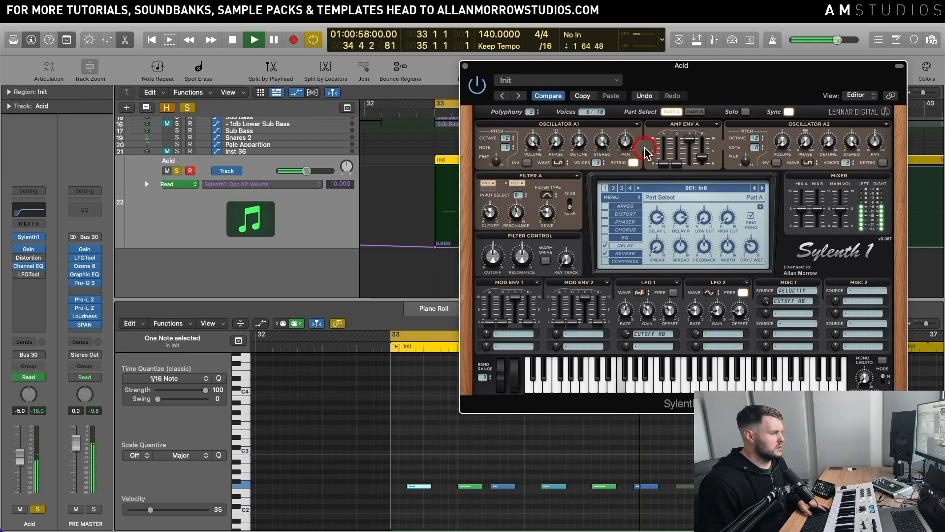
pyautogui.press('space')
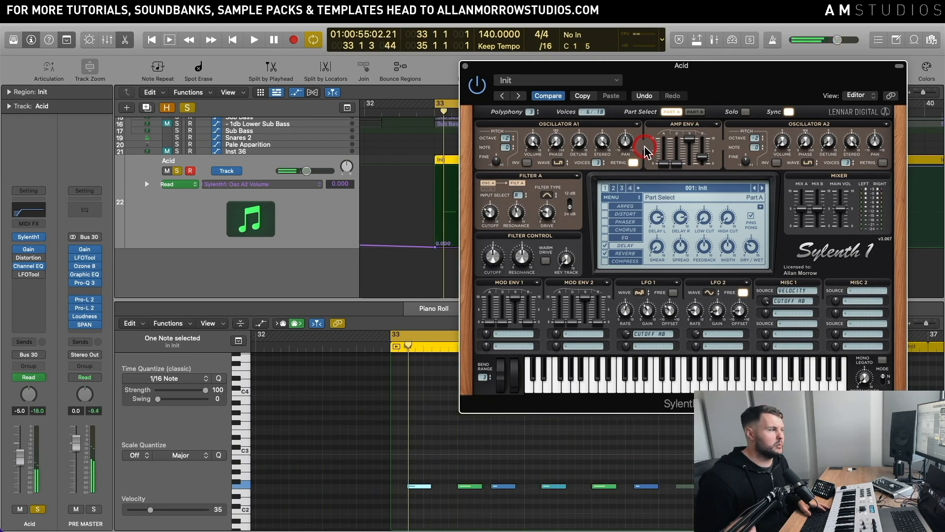
# - Move the Sylenth1 window aside and expand the Acid track's automation lanes to reveal the Osc A1 Volume lane
pyautogui.moveTo(705, 70); pyautogui.dragTo(494, 270)
pyautogui.click(264, 253)
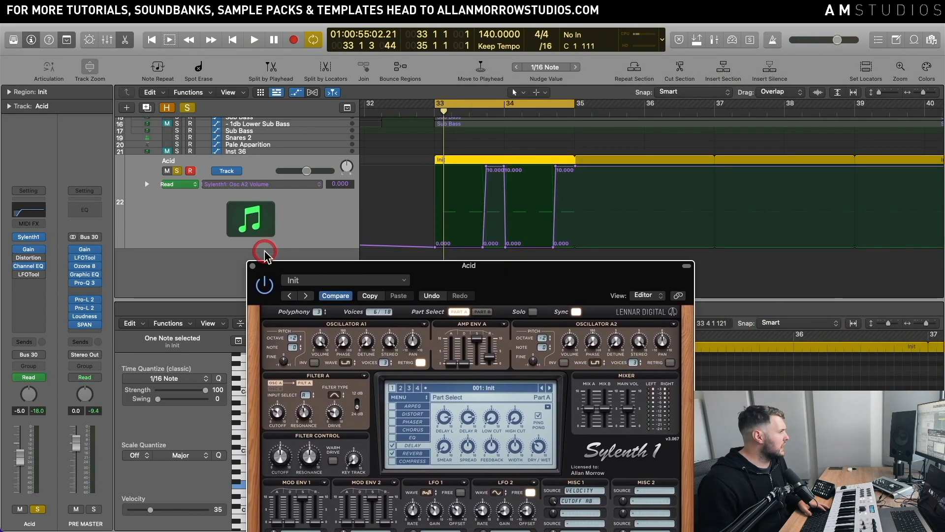
pyautogui.click(147, 185)
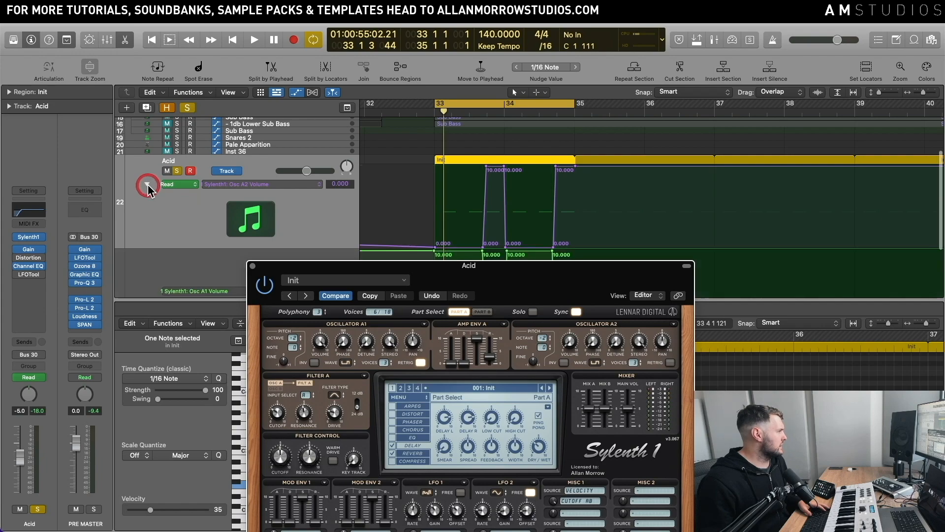
pyautogui.scroll(-1, 460, 224)
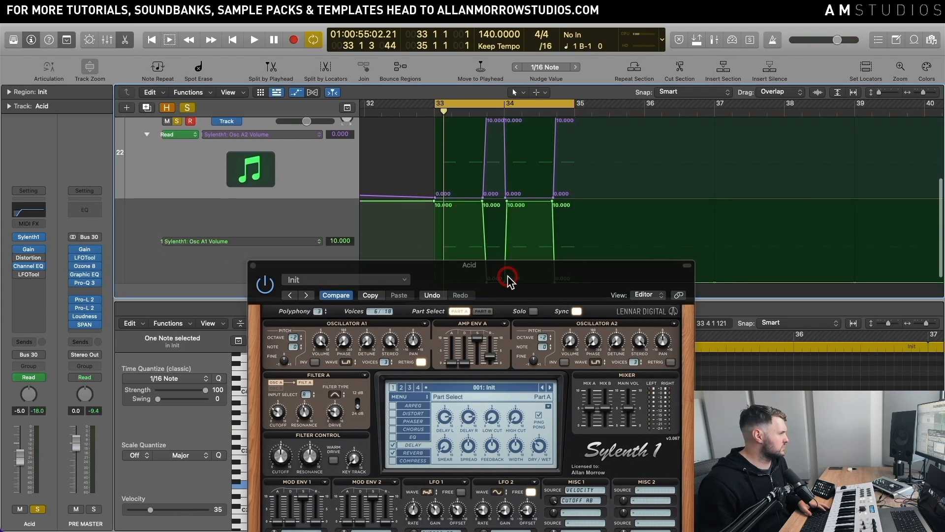
pyautogui.moveTo(508, 278); pyautogui.dragTo(728, 116)
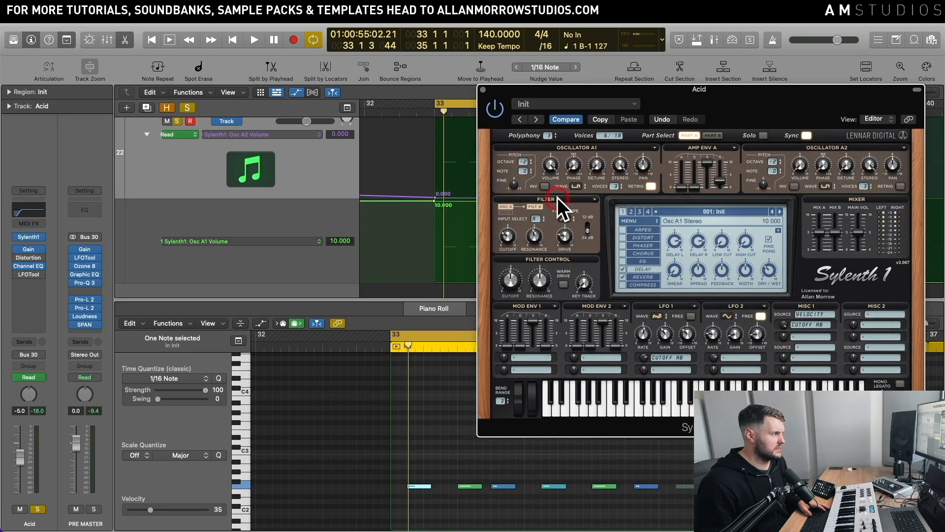
# - Play the loop to watch oscillator A1's automated volume, then move the Sylenth1 window clear of the automation lanes
pyautogui.press('space')
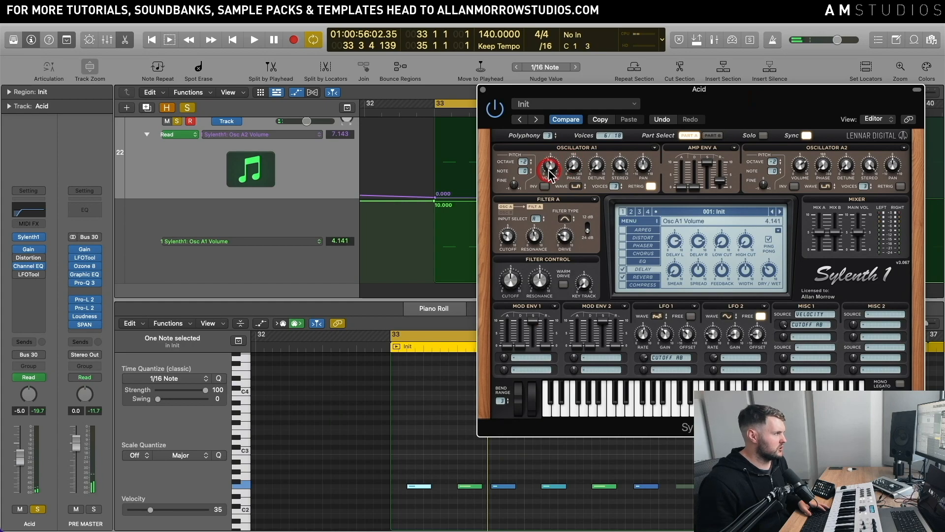
pyautogui.moveTo(766, 97)
pyautogui.mouseDown()
pyautogui.moveTo(568, 284)
pyautogui.moveTo(469, 309)
pyautogui.moveTo(769, 105)
pyautogui.mouseUp()
pyautogui.click(471, 213)
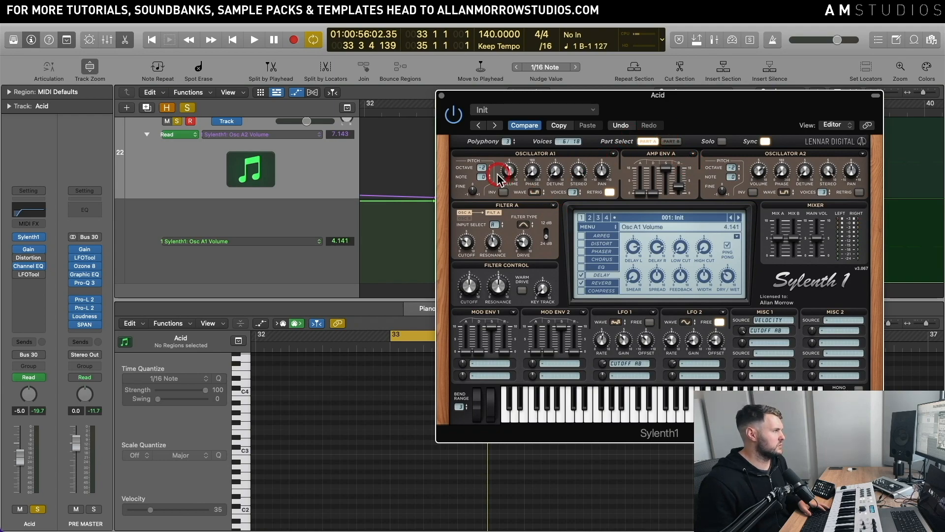
pyautogui.moveTo(550, 101); pyautogui.dragTo(603, 64)
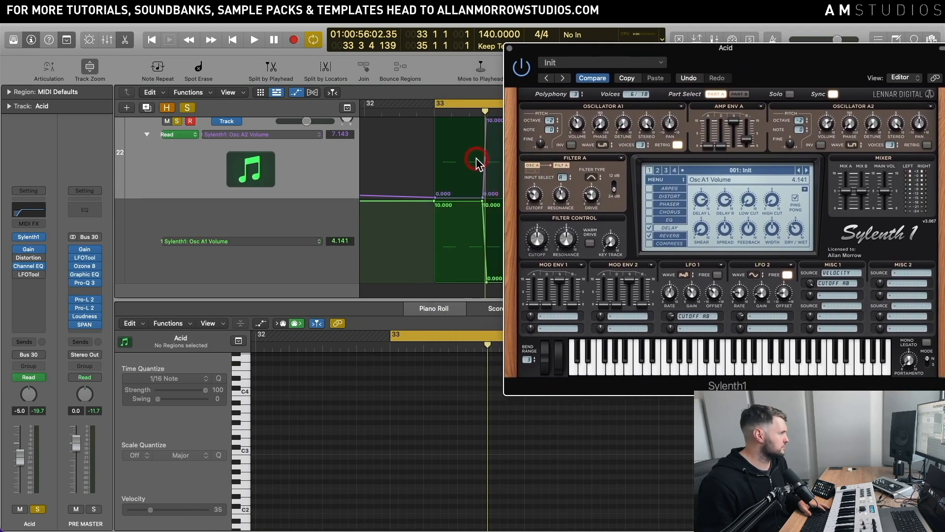
# - Select the Acid track's Init region, play the loop with its oscillator volume automation, and check oscillator A1's waveform options
pyautogui.scroll(2, 473, 206)
pyautogui.click(449, 130)
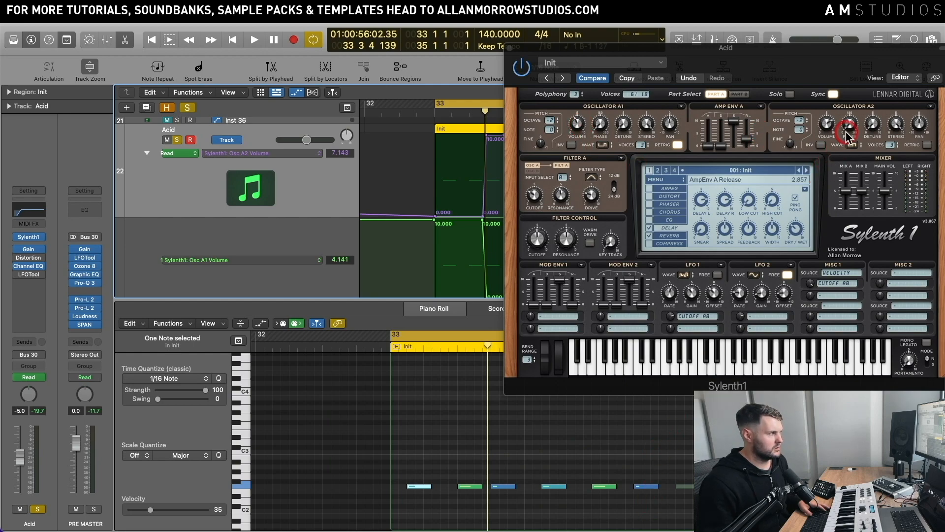
pyautogui.press('space')
pyautogui.click(753, 274)
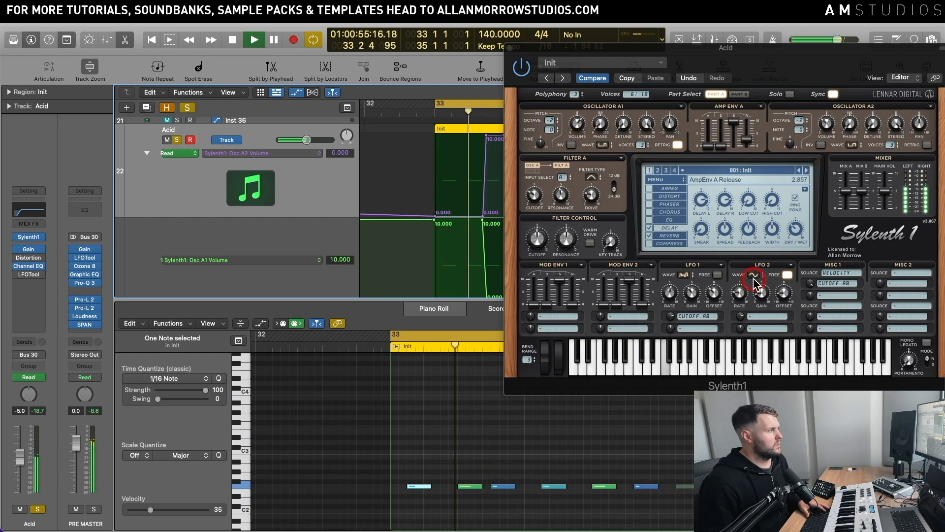
pyautogui.press('space')
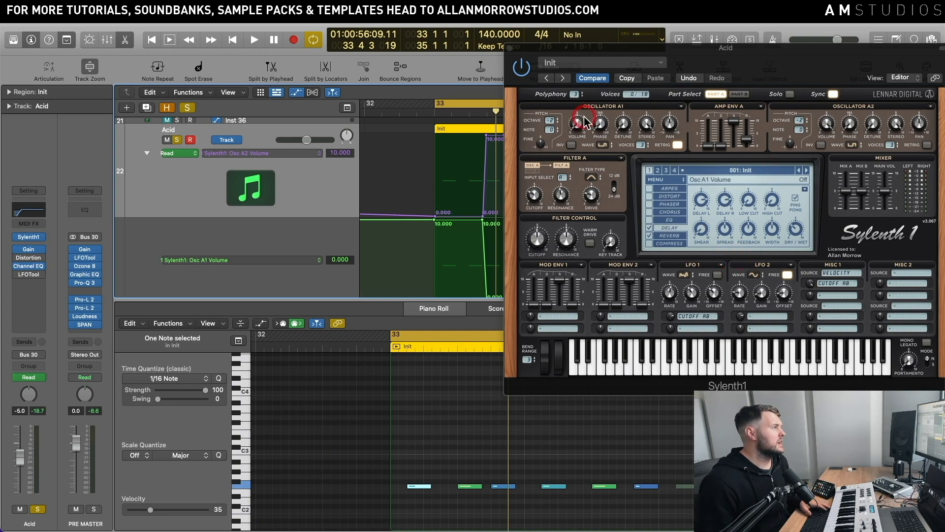
pyautogui.click(599, 143)
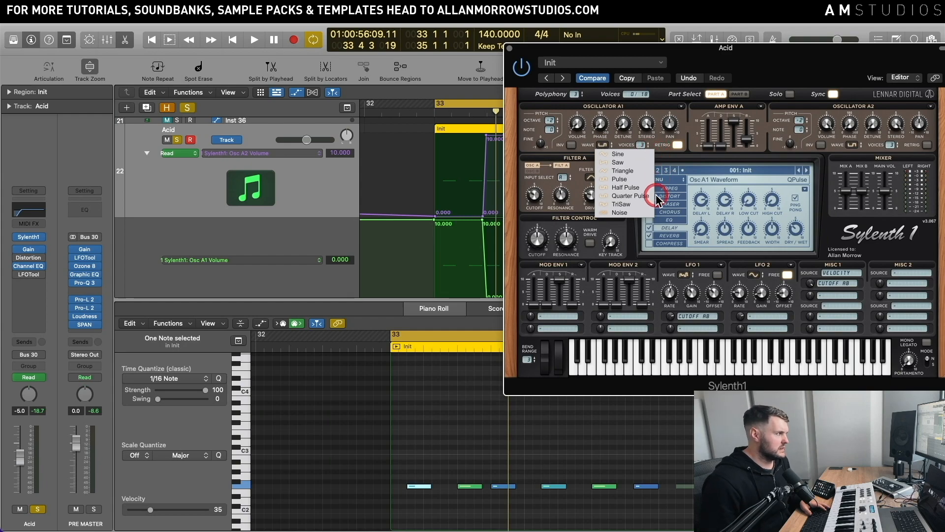
pyautogui.click(726, 101)
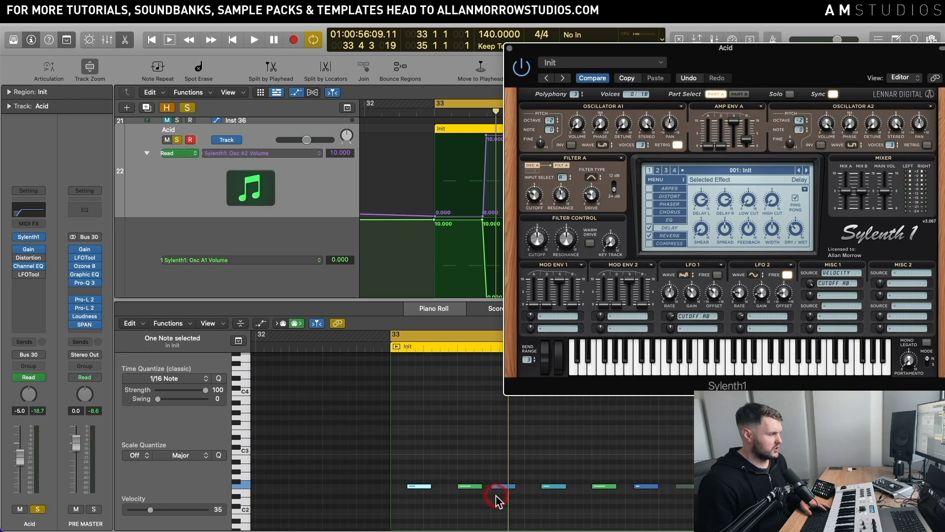
# - Try the Noise waveform on oscillator A2 and audition the soloed acid loop
pyautogui.click(853, 146)
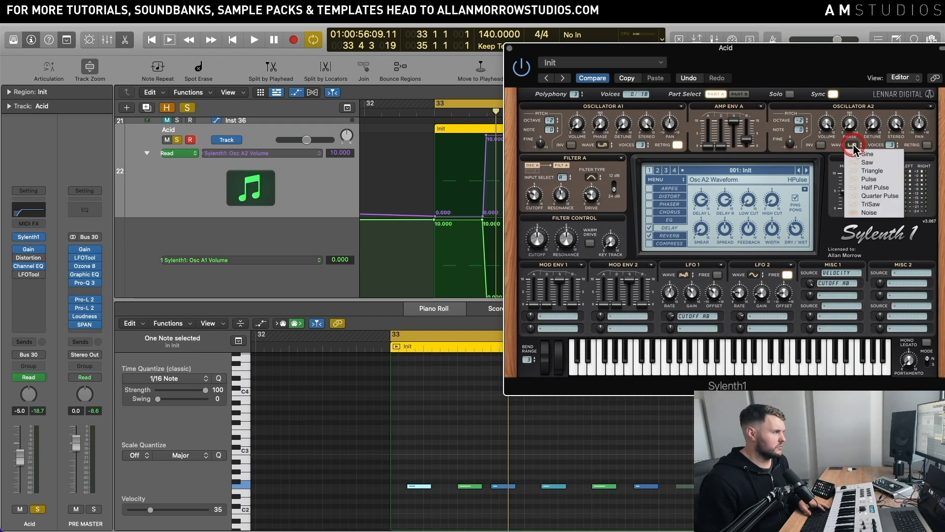
pyautogui.click(870, 213)
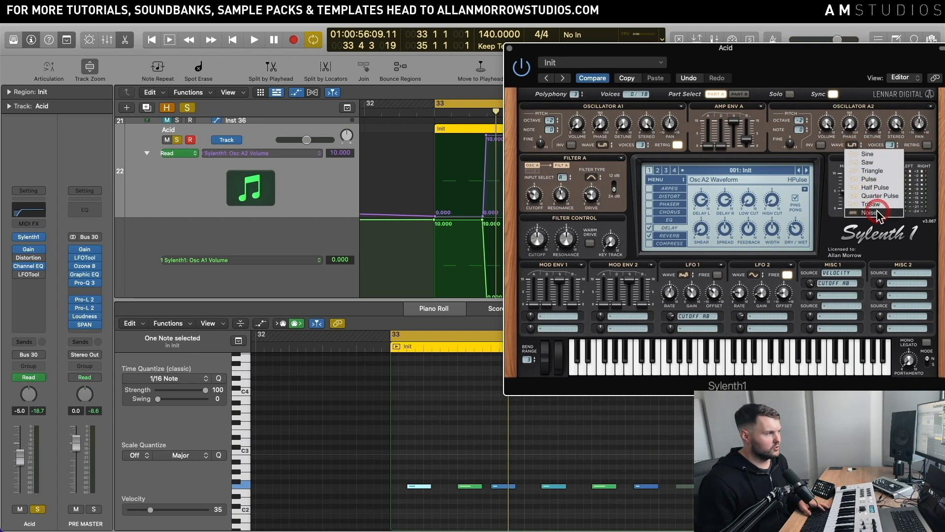
pyautogui.click(877, 211)
pyautogui.press('space')
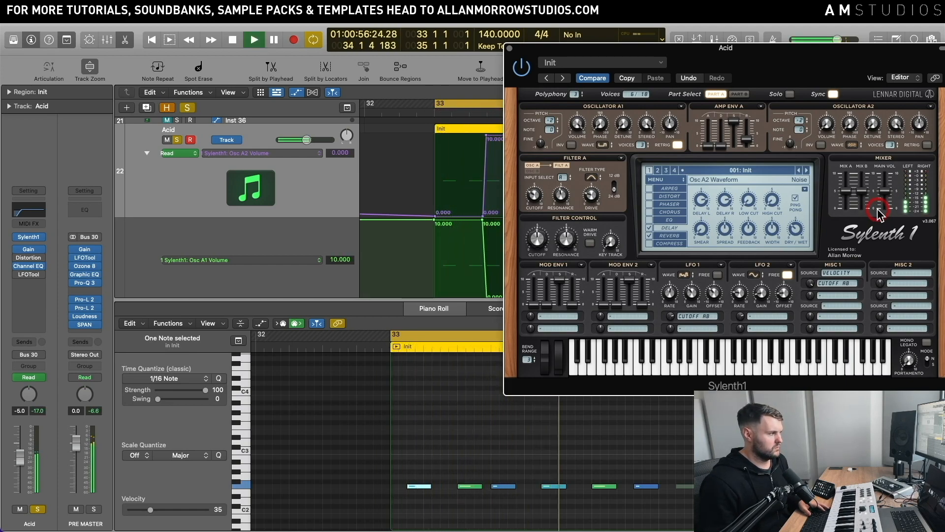
pyautogui.press('space')
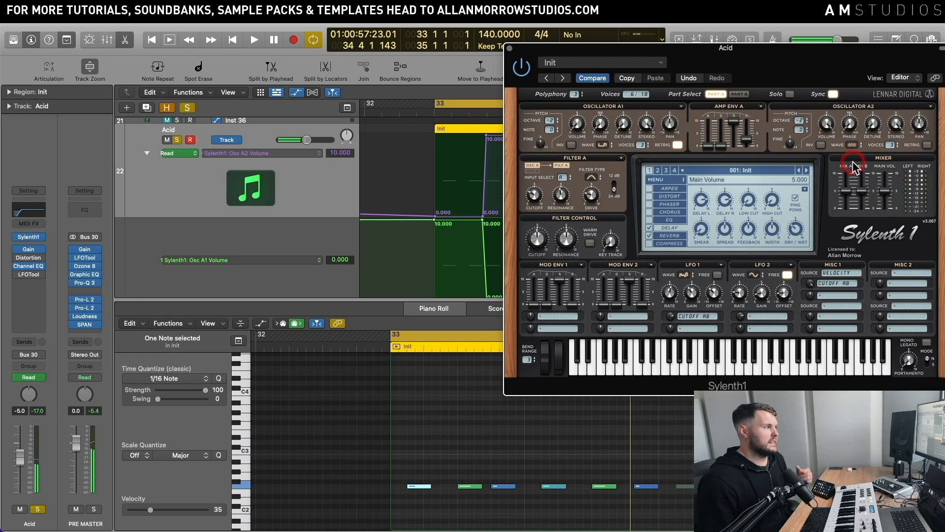
# - Switch oscillator A2 to the Pulse waveform and audition the acid loop
pyautogui.click(853, 145)
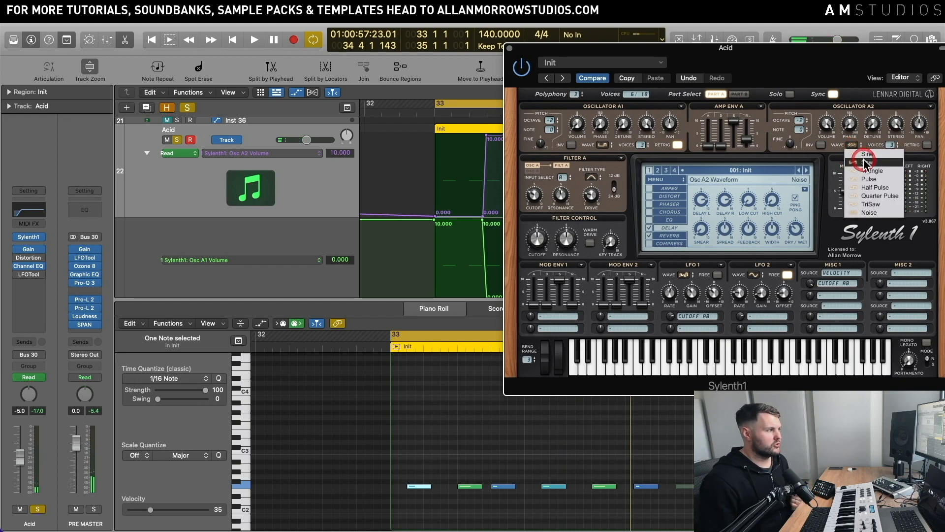
pyautogui.click(880, 179)
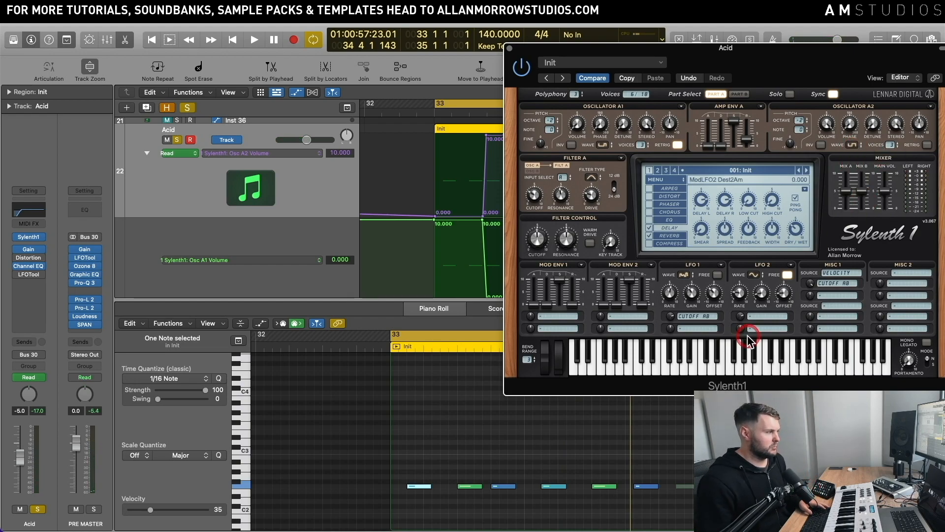
pyautogui.press('space')
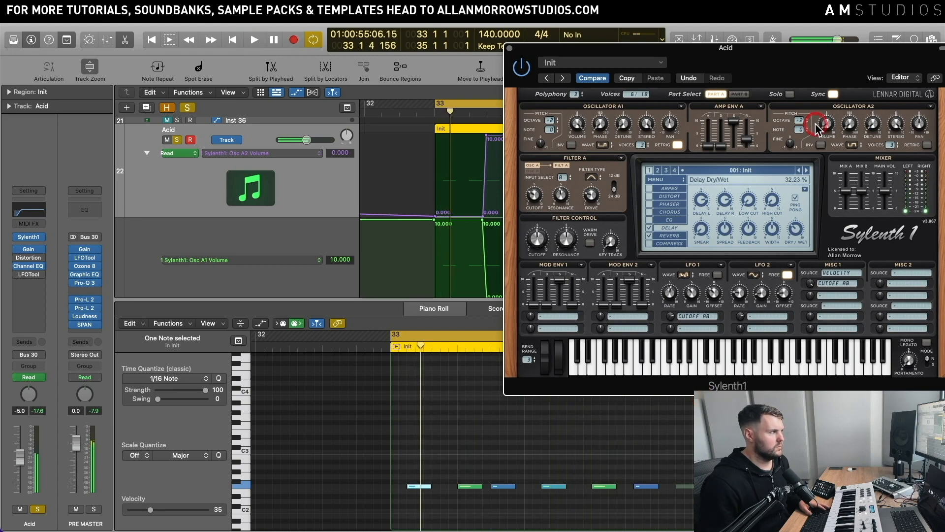
# - Try the Quarter Pulse waveform on oscillator A2 and audition the acid loop
pyautogui.click(852, 145)
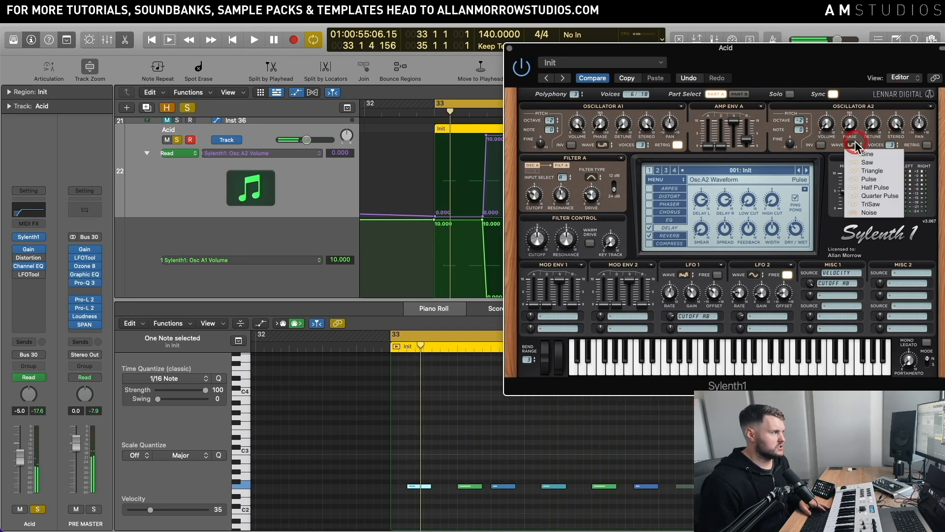
pyautogui.click(891, 195)
pyautogui.press('space')
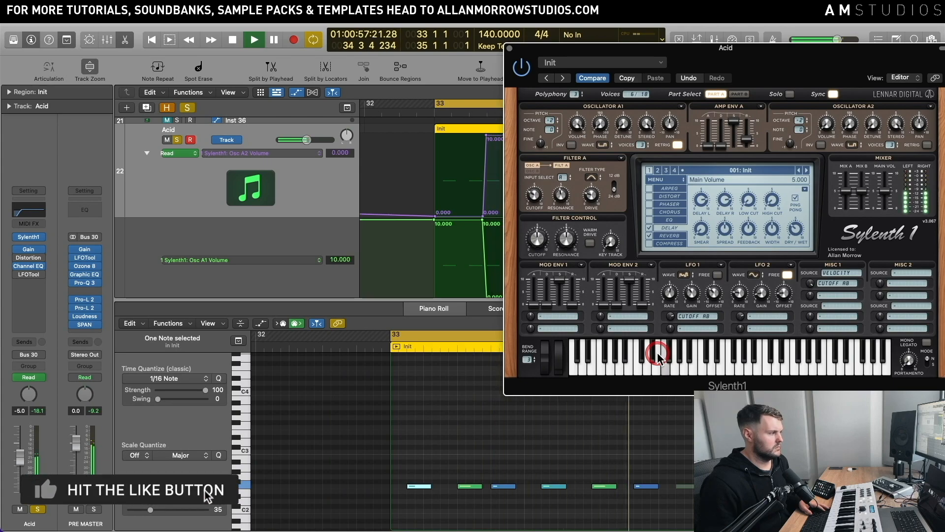
pyautogui.press('space')
# - Return oscillator A2 to the Pulse waveform and replay the loop to compare it with Quarter Pulse
pyautogui.click(852, 144)
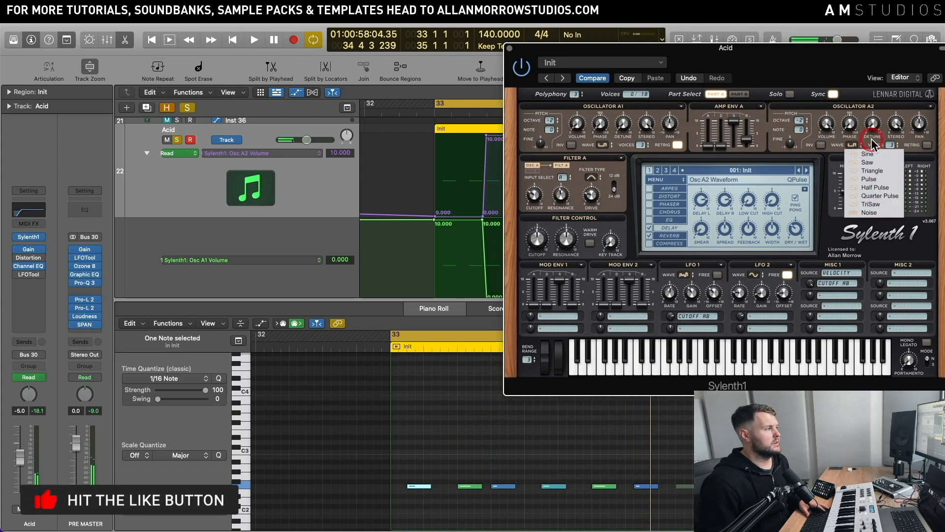
pyautogui.click(874, 178)
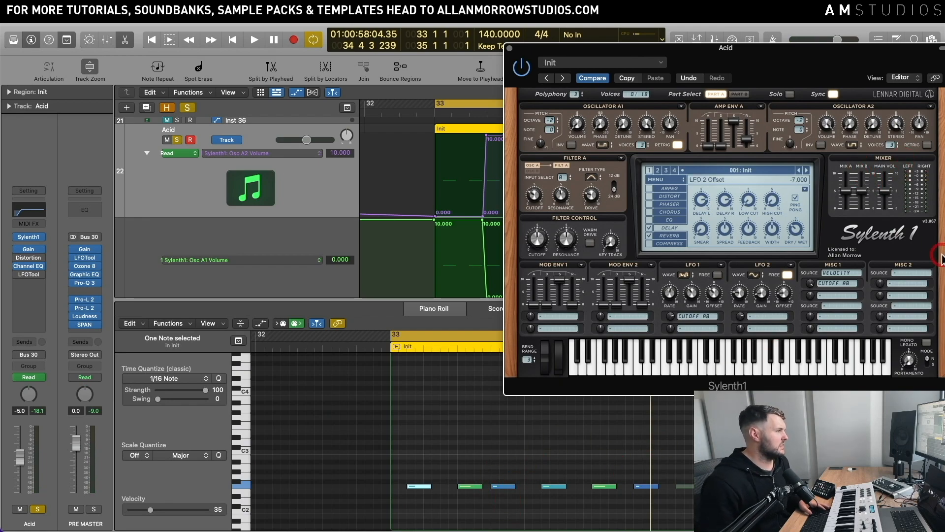
pyautogui.press('space')
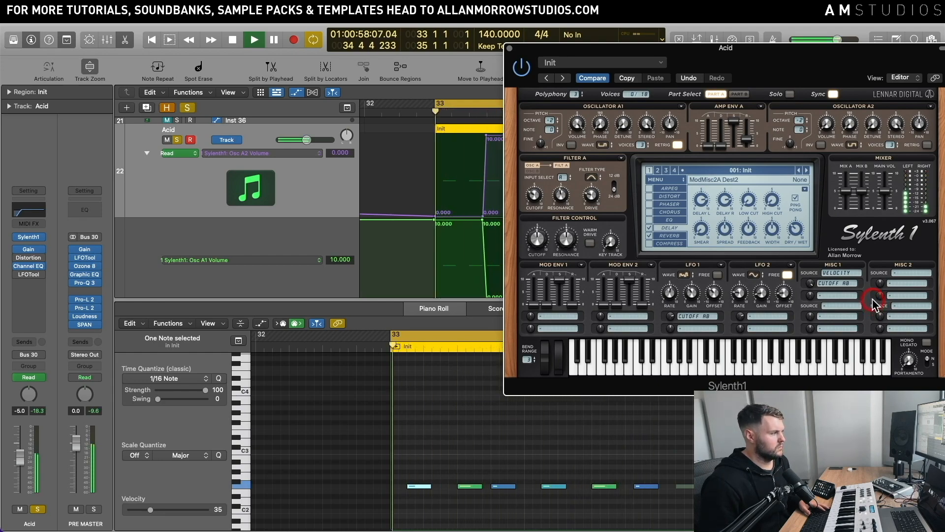
pyautogui.press('space')
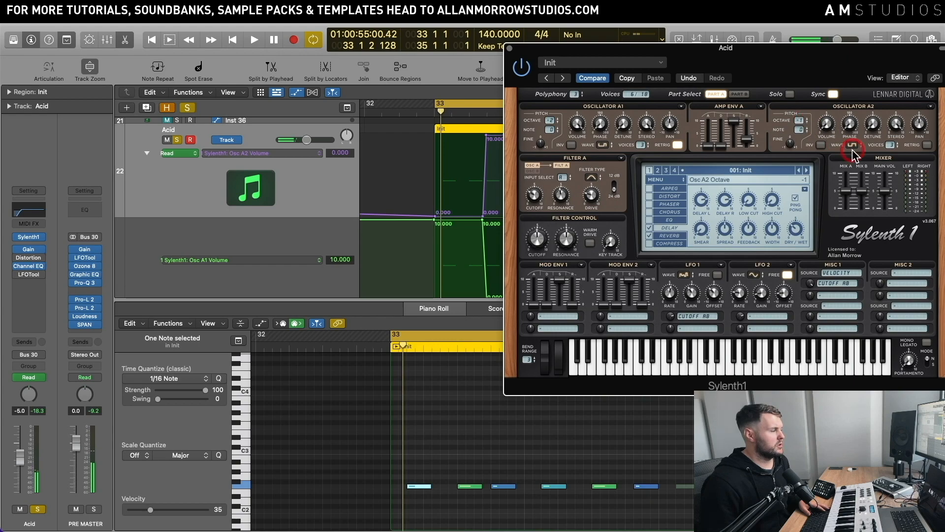
# - Audition the soloed acid line, then take the Acid track out of solo and play it within the full mix
pyautogui.press('space')
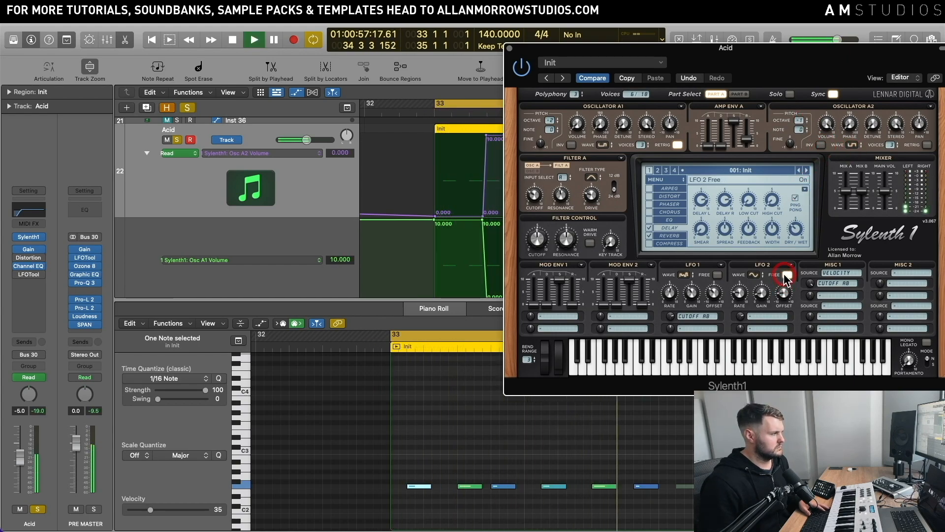
pyautogui.click(222, 109)
pyautogui.press('space')
pyautogui.click(186, 108)
pyautogui.click(484, 253)
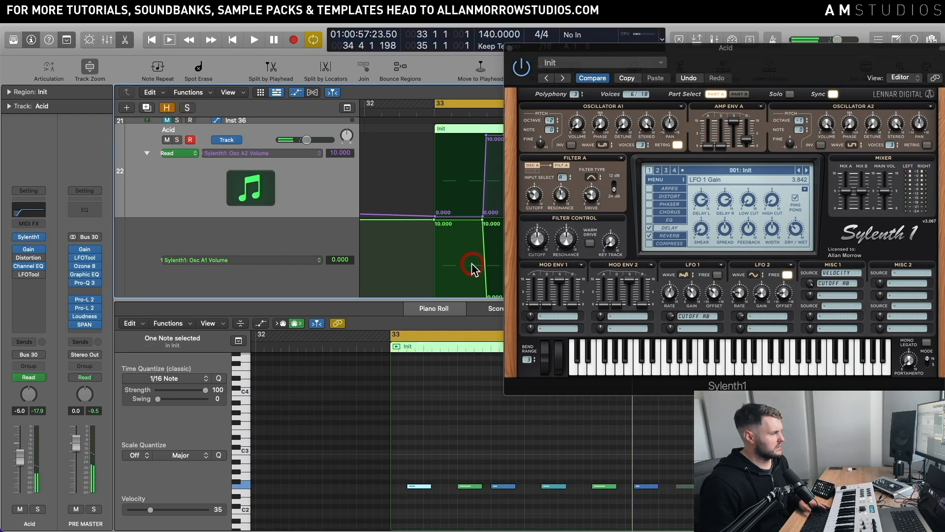
pyautogui.press('space')
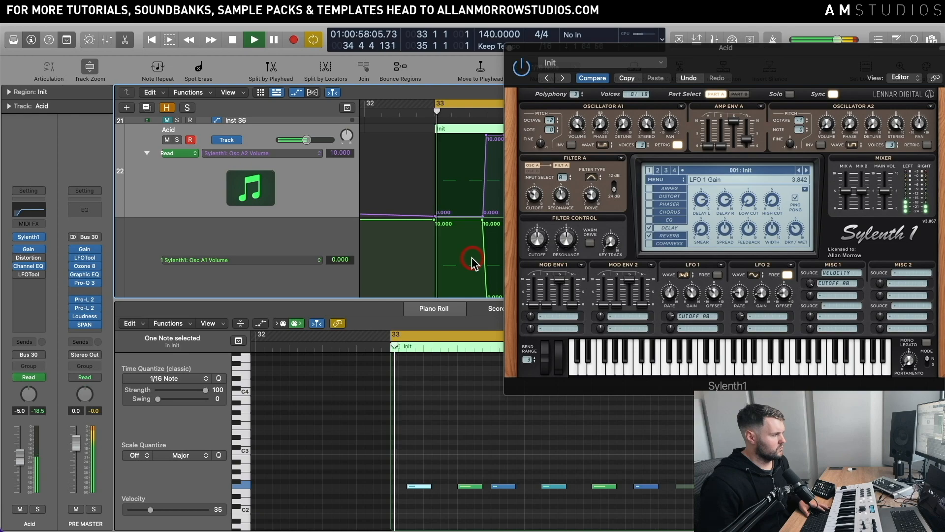
# - Adjust oscillator A2's octave during playback and switch its waveform to Saw
pyautogui.moveTo(799, 119); pyautogui.dragTo(799, 125)
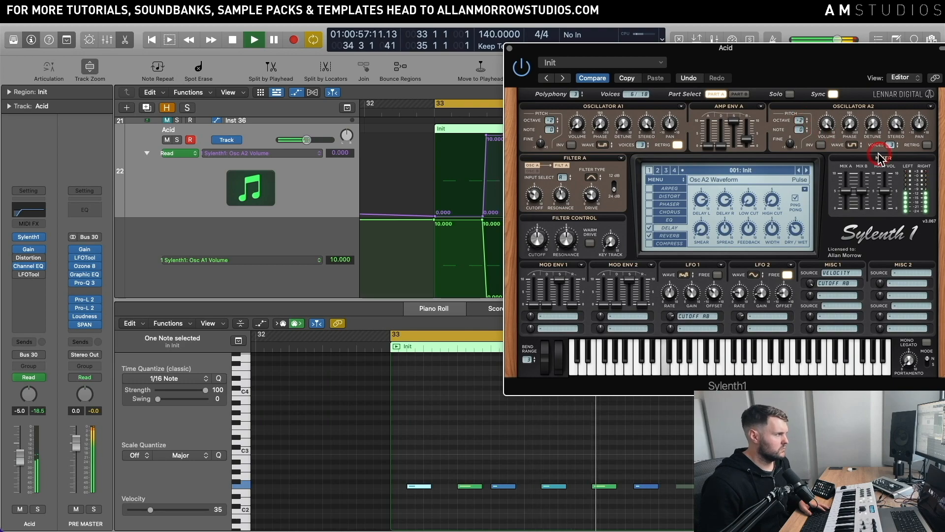
pyautogui.press('space')
pyautogui.click(851, 144)
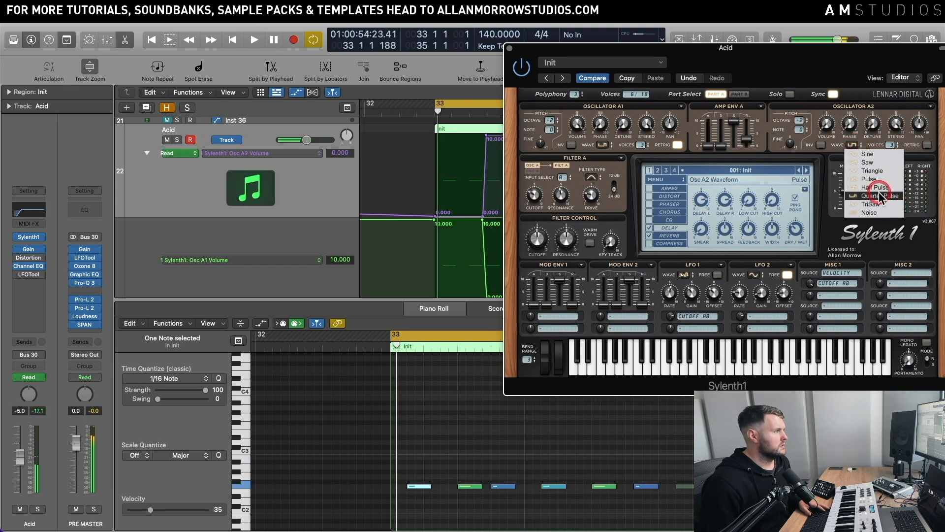
pyautogui.click(873, 163)
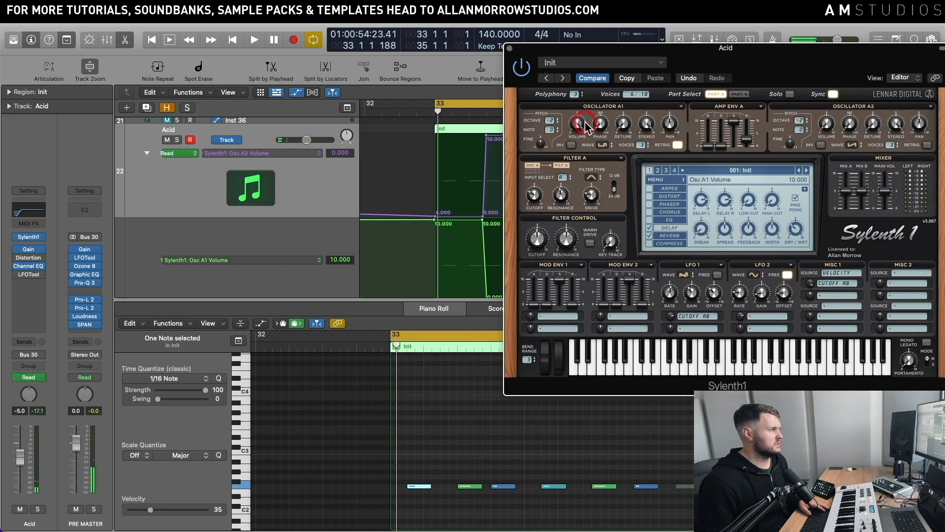
# - Check oscillator A1's waveform and listen to the Saw version of the acid line in the full mix
pyautogui.click(602, 145)
pyautogui.click(604, 146)
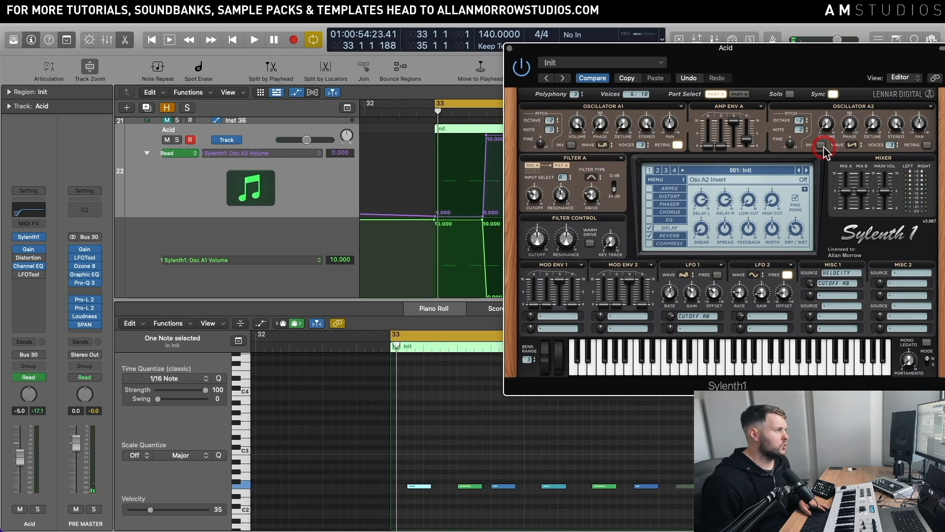
pyautogui.press('space')
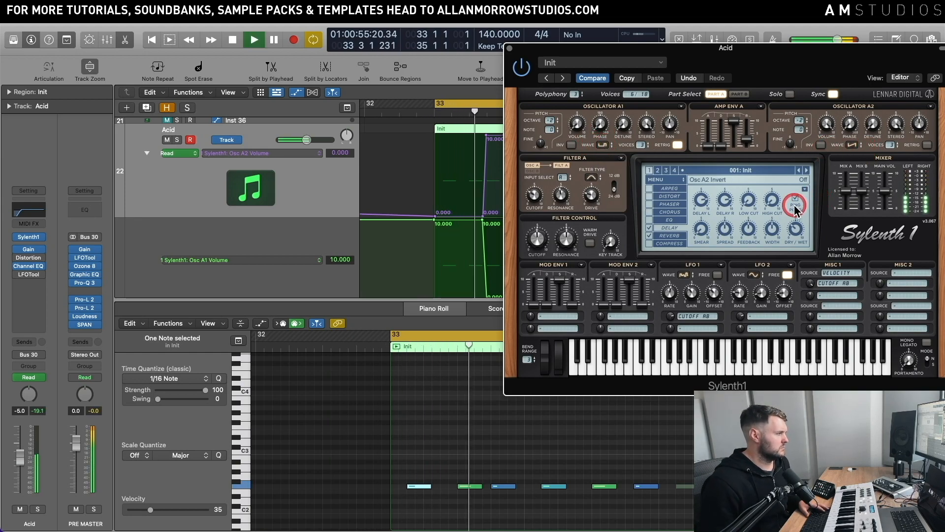
pyautogui.click(794, 205)
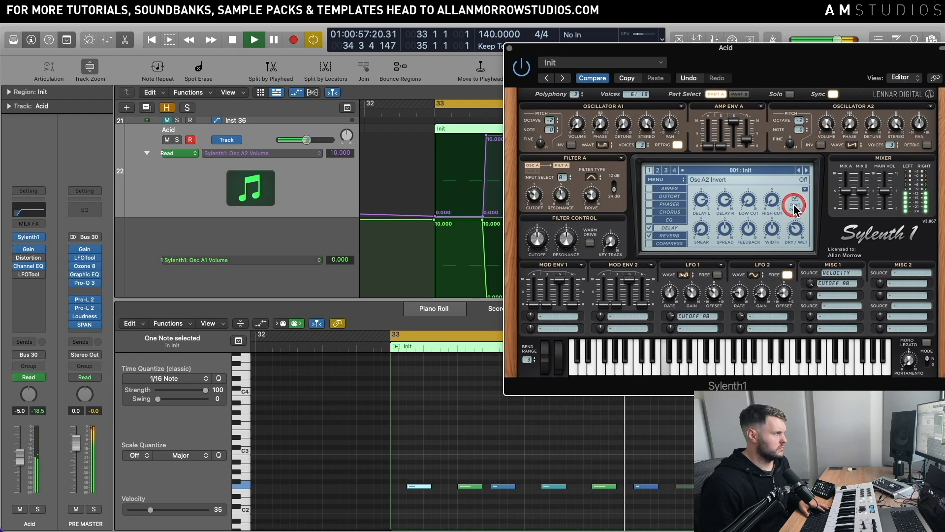
pyautogui.press('space')
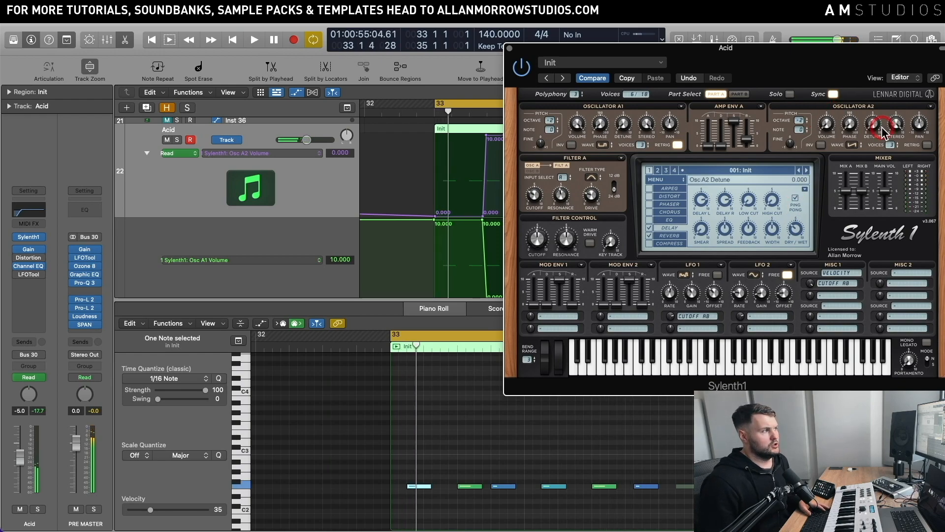
# - Adjust oscillator A2's voice count, raise its detune to 1.634 and audition the loop in the full mix
pyautogui.click(891, 145)
pyautogui.moveTo(873, 124); pyautogui.dragTo(880, 101)
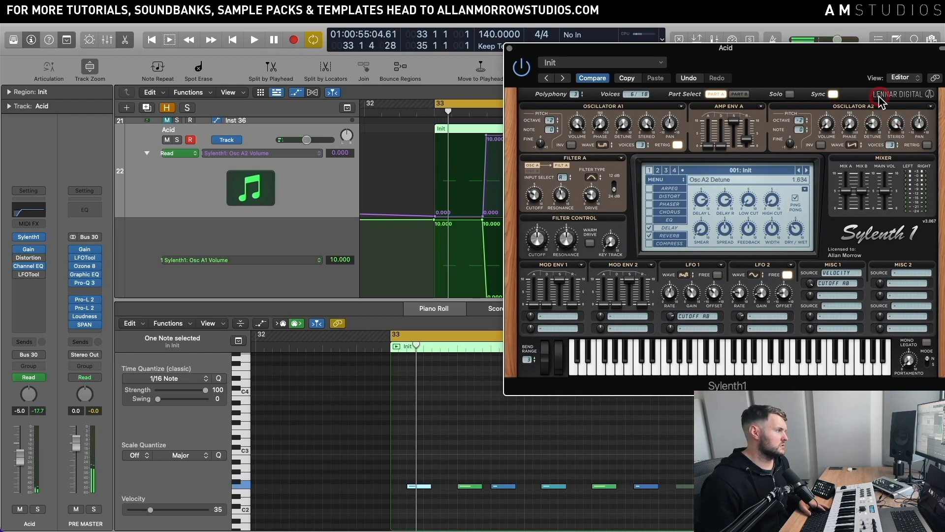
pyautogui.click(904, 218)
pyautogui.press('space')
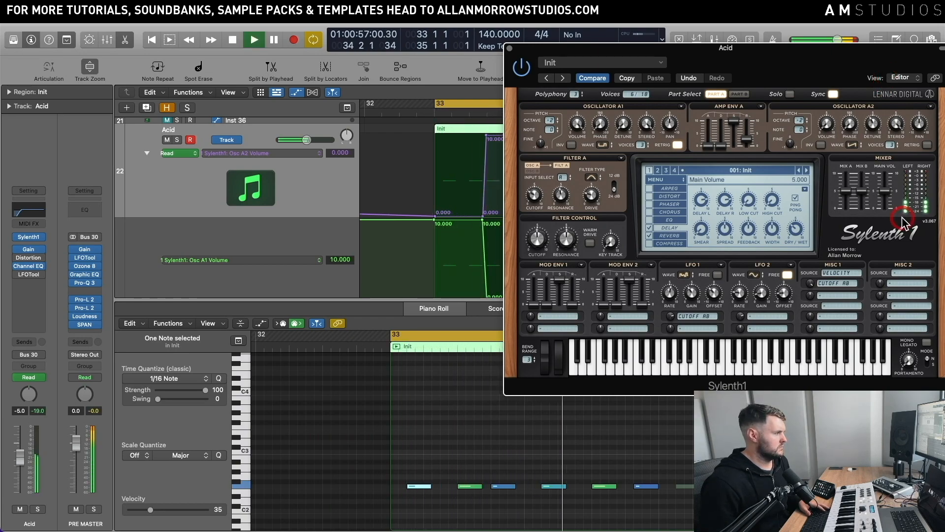
# - Switch oscillator A2 to the Half Pulse waveform, audition it in the full mix and set its octave to -2
pyautogui.click(886, 139)
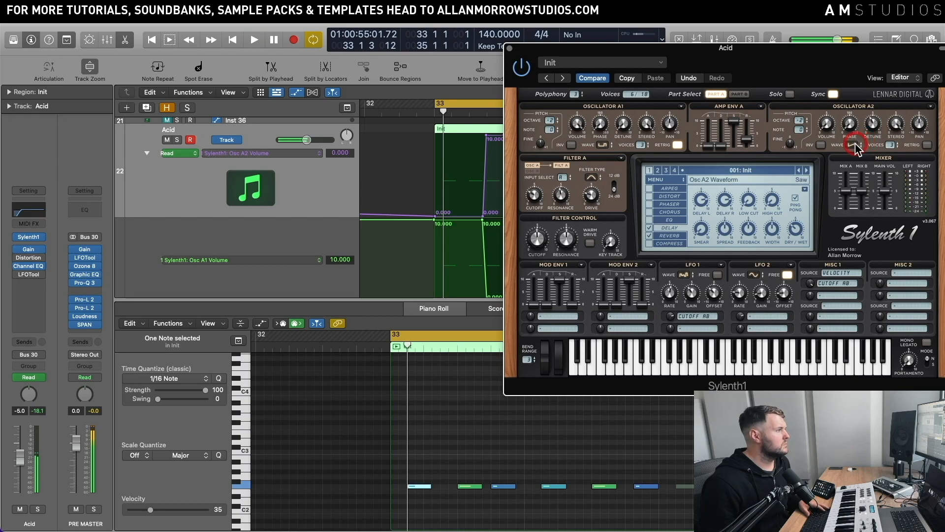
pyautogui.click(819, 120)
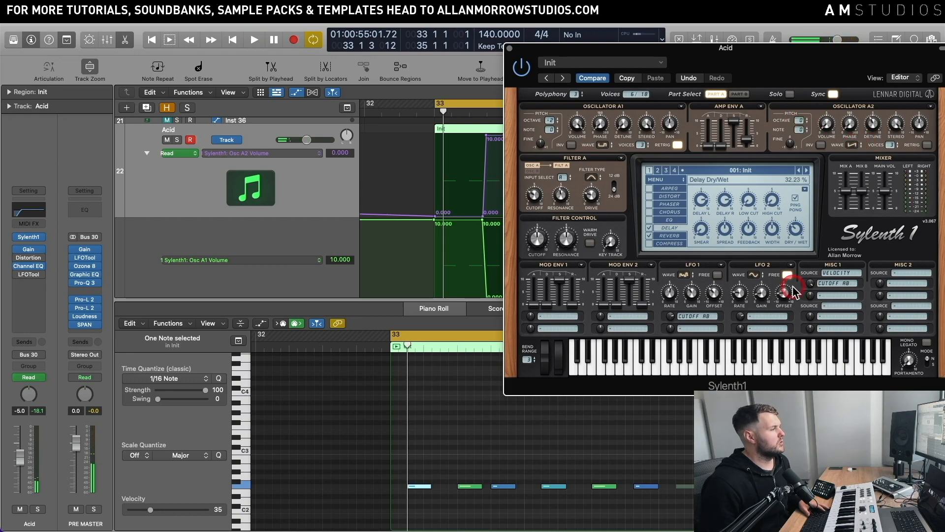
pyautogui.click(874, 123)
pyautogui.click(850, 145)
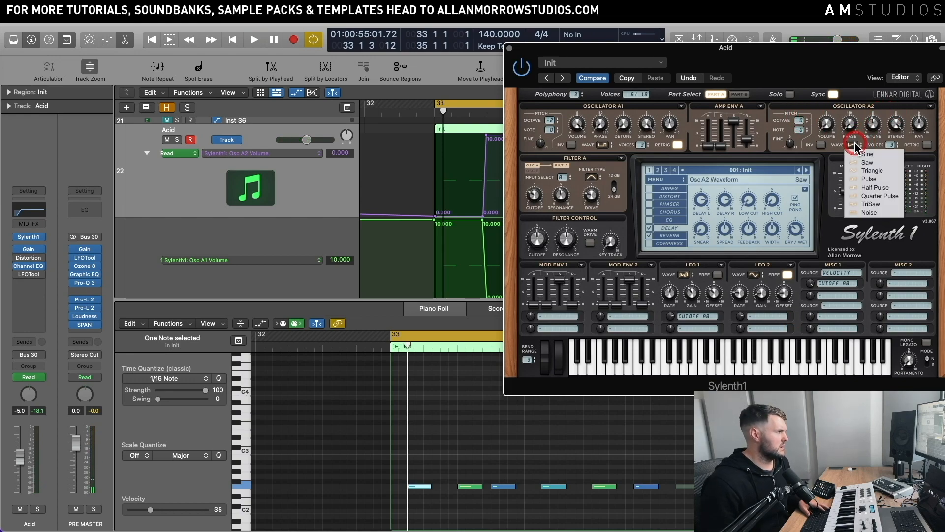
pyautogui.click(859, 158)
pyautogui.press('space')
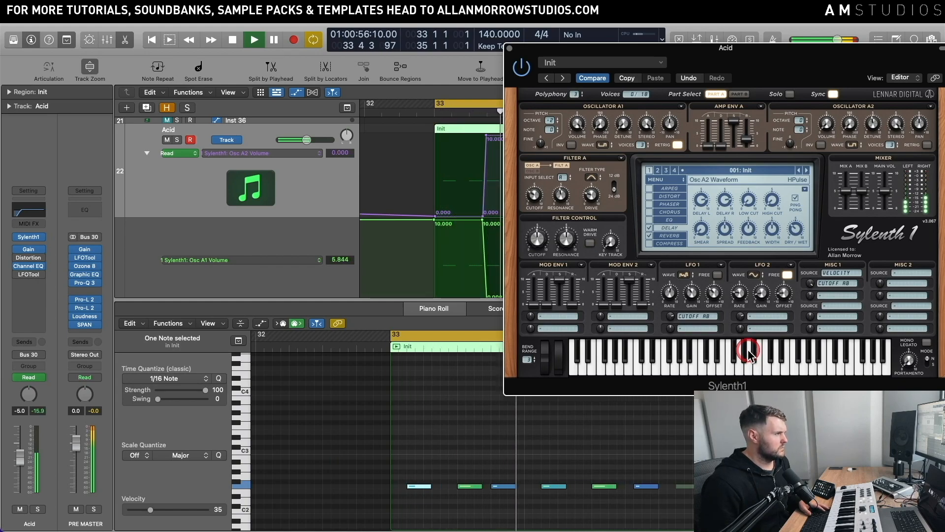
pyautogui.press('space')
pyautogui.click(801, 122)
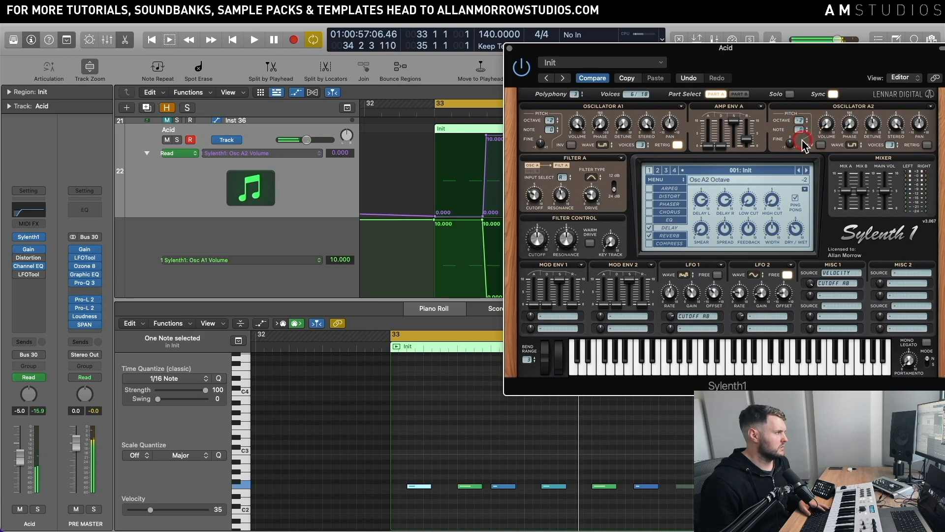
# - Audition the acid line with oscillator A2 on Half Pulse in the full mix and close the synth window
pyautogui.press('space')
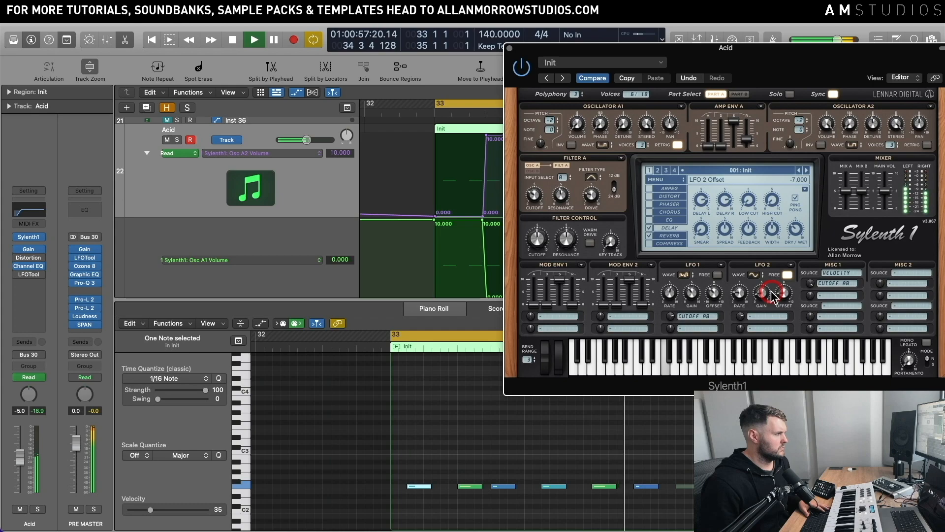
pyautogui.click(781, 280)
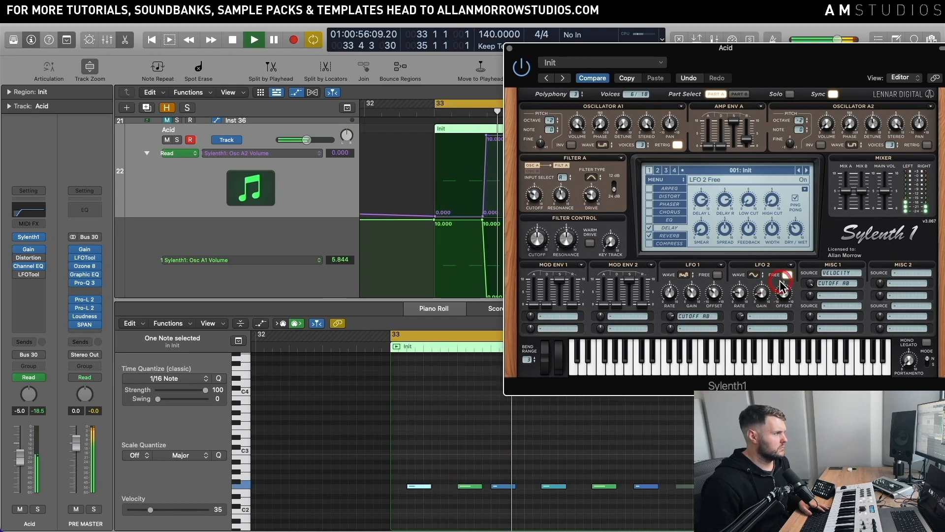
pyautogui.press('space')
pyautogui.click(892, 129)
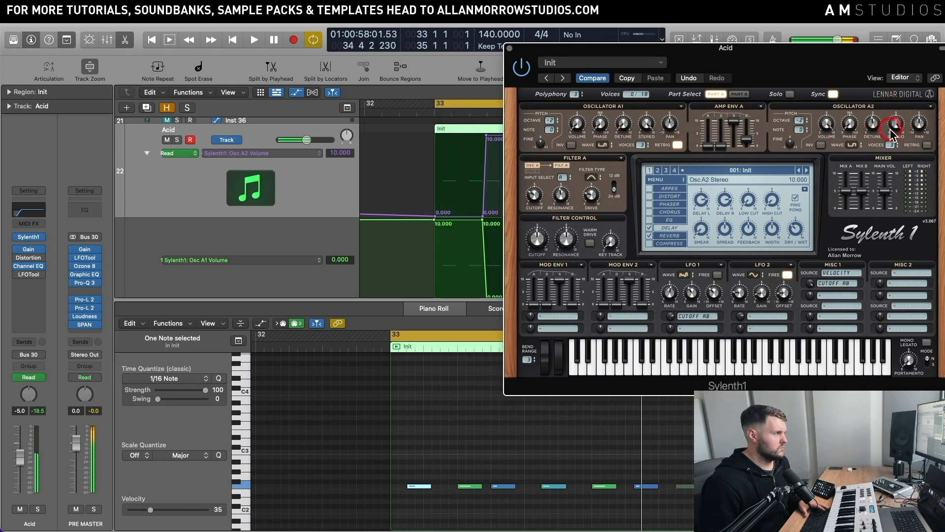
pyautogui.moveTo(892, 133); pyautogui.dragTo(886, 207)
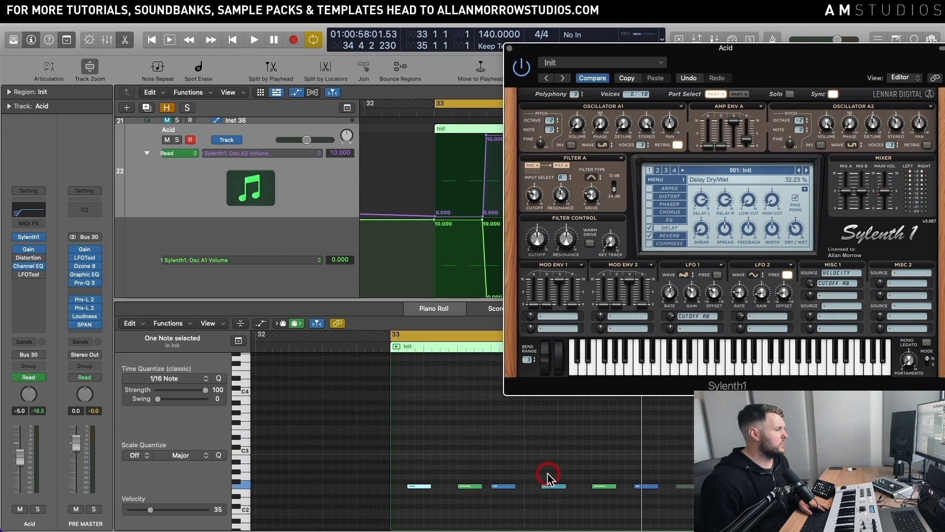
pyautogui.click(587, 31)
pyautogui.moveTo(533, 55); pyautogui.dragTo(368, 70)
pyautogui.click(358, 68)
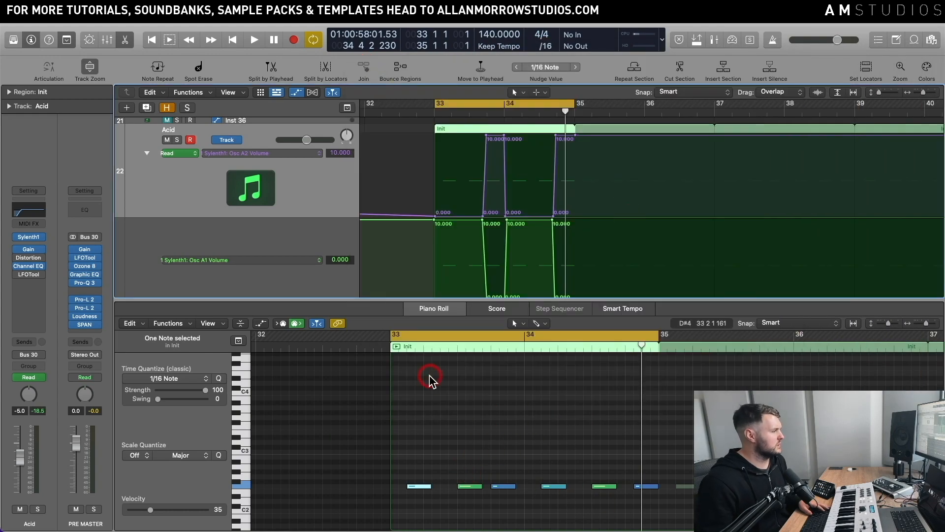
# - Lengthen the first F2 note after bar 34, lower the loop's last note to velocity 1 and audition the result
pyautogui.scroll(-2, 510, 228)
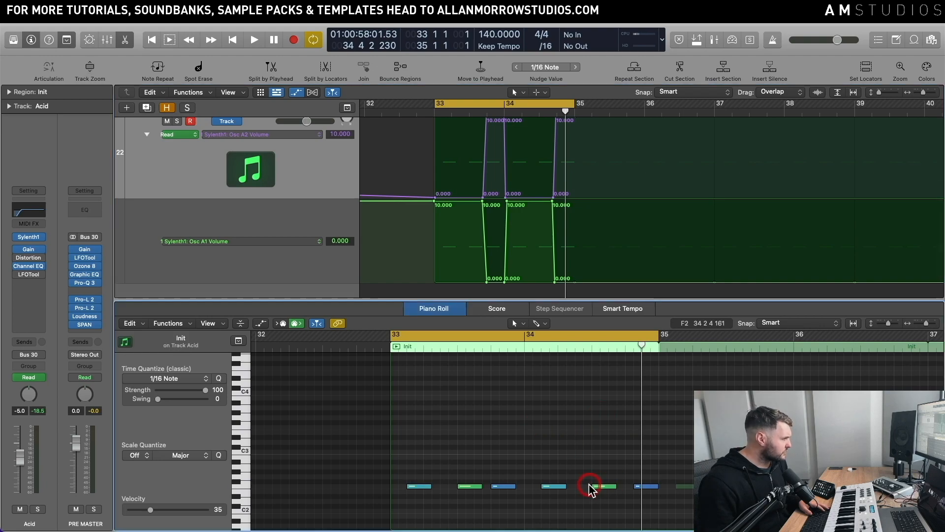
pyautogui.moveTo(565, 488)
pyautogui.mouseDown()
pyautogui.moveTo(556, 489)
pyautogui.moveTo(583, 489)
pyautogui.mouseUp()
pyautogui.click(651, 490)
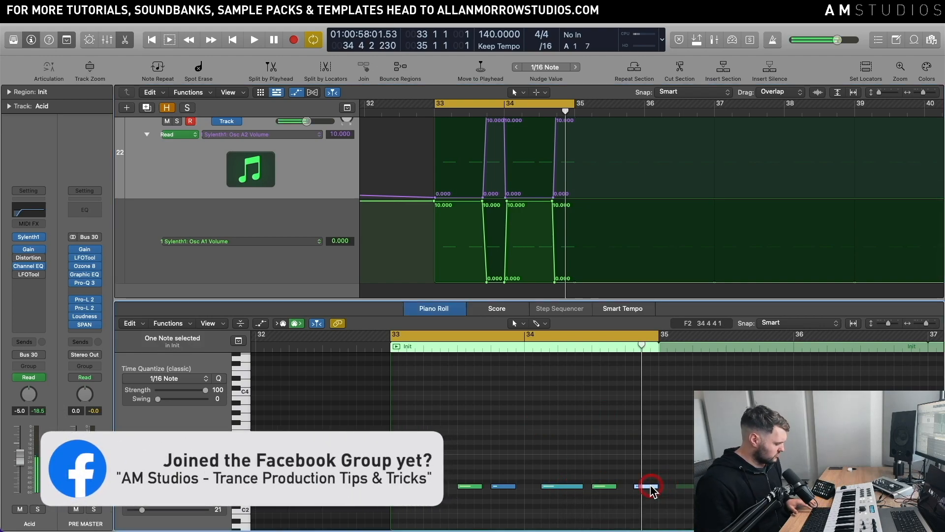
pyautogui.moveTo(651, 489); pyautogui.dragTo(659, 412)
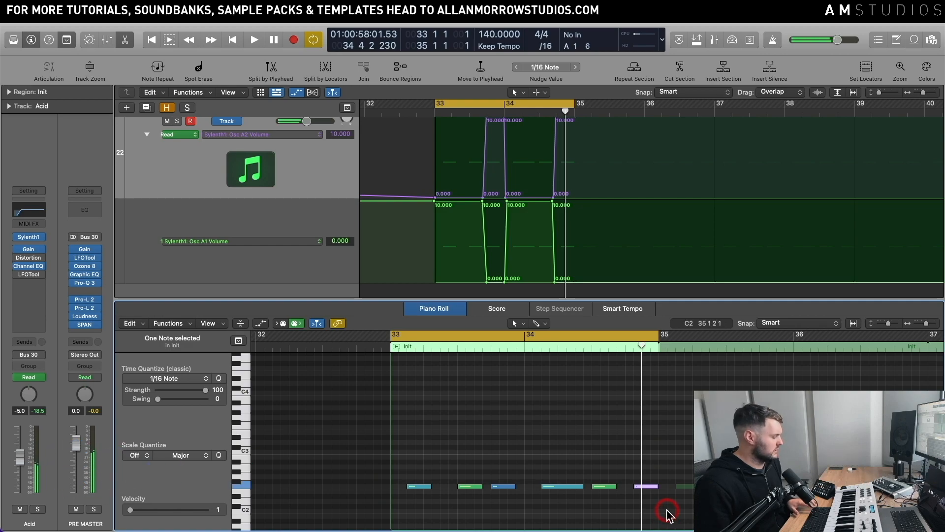
pyautogui.press('space')
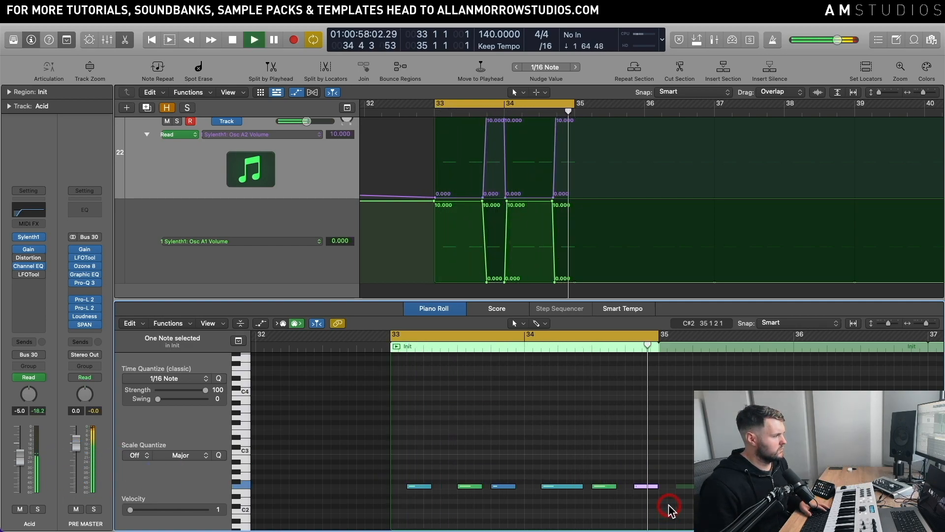
pyautogui.press('space')
# - Set the velocity of the loop's last note to 23 and audition the line in the full mix
pyautogui.moveTo(653, 489); pyautogui.dragTo(652, 454)
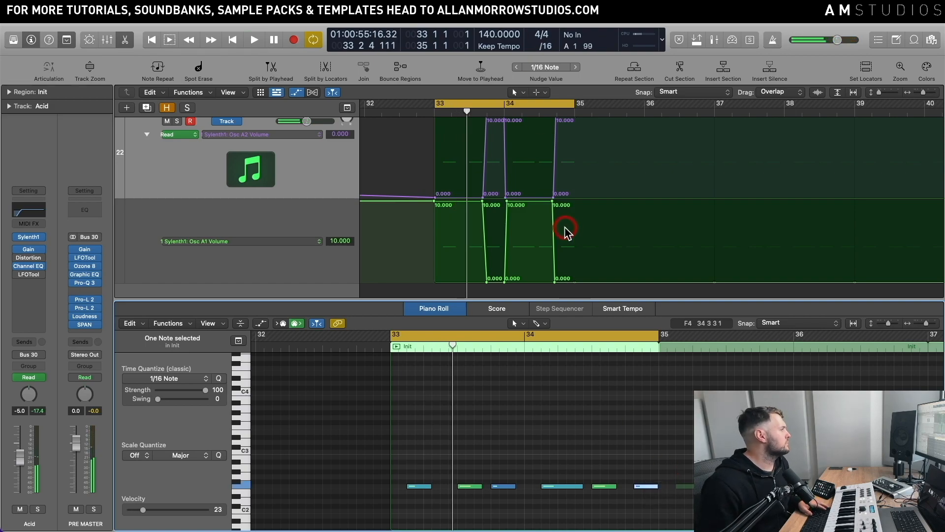
pyautogui.scroll(1, 566, 232)
pyautogui.press('space')
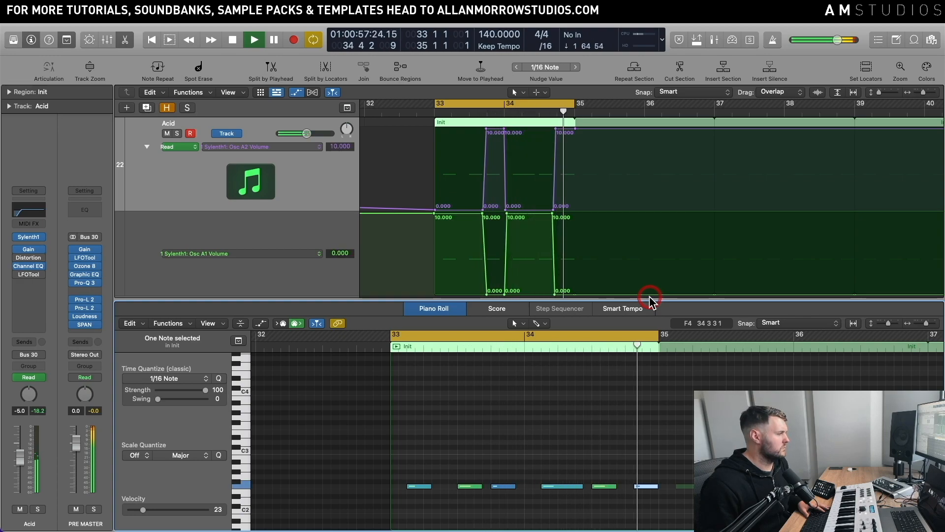
pyautogui.press('space')
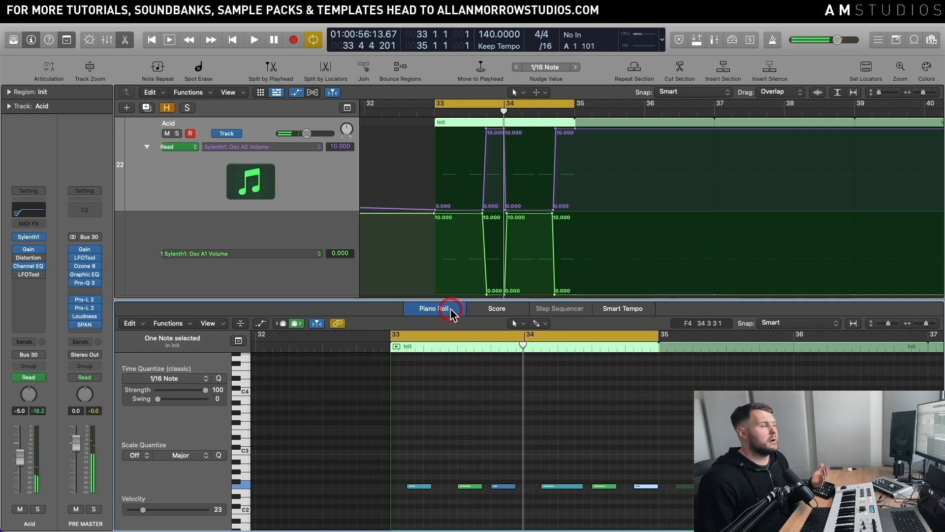
# - Try the Saw waveform on oscillator A1 and audition the acid line in the full mix
pyautogui.click(27, 236)
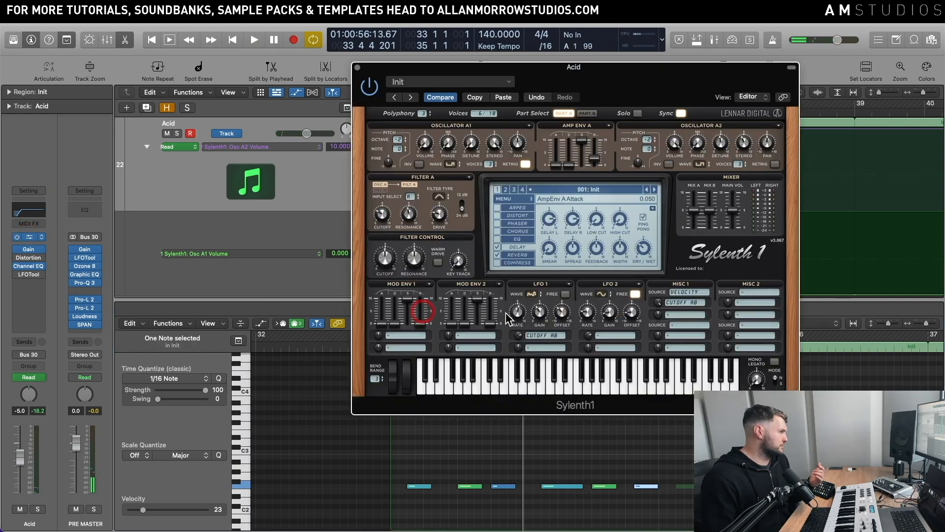
pyautogui.click(450, 165)
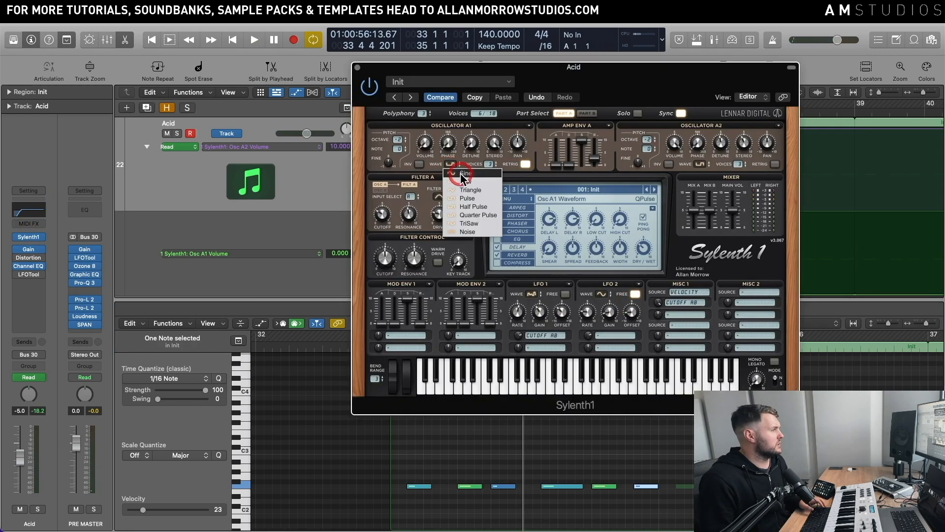
pyautogui.click(465, 190)
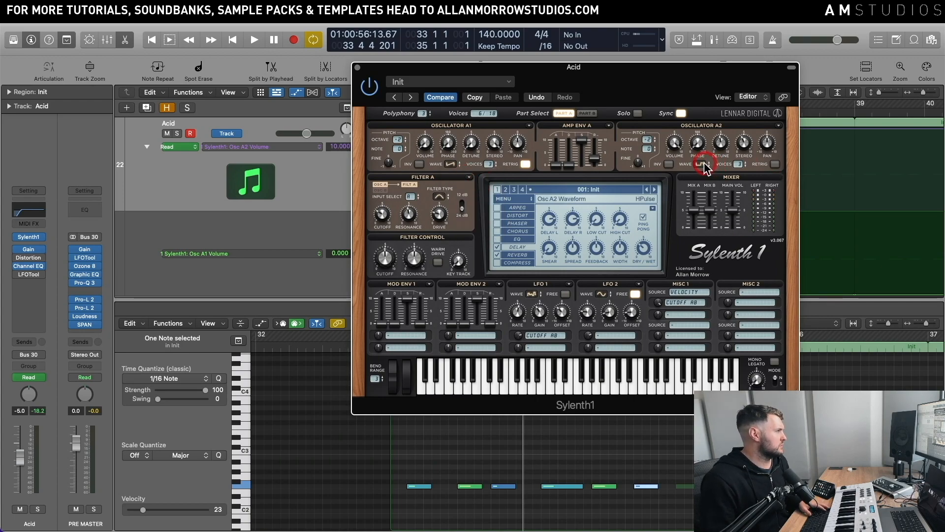
pyautogui.click(452, 165)
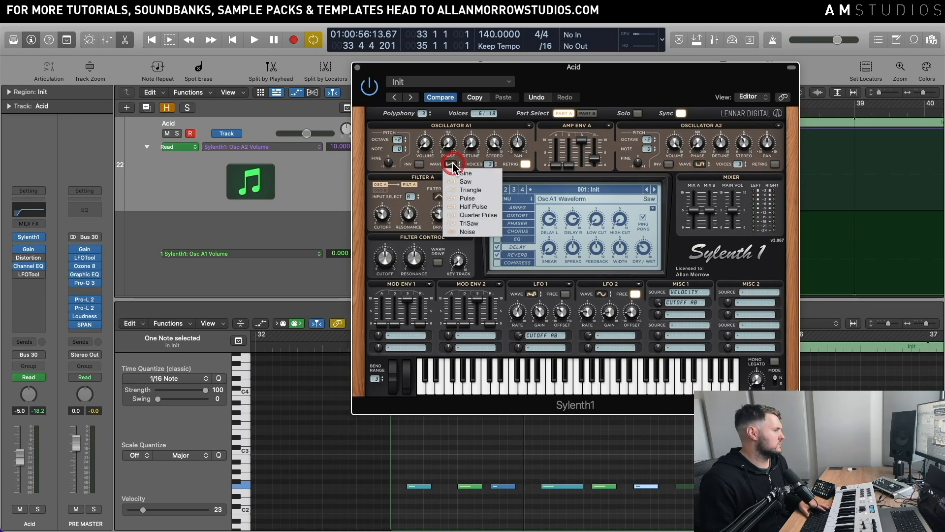
pyautogui.click(311, 428)
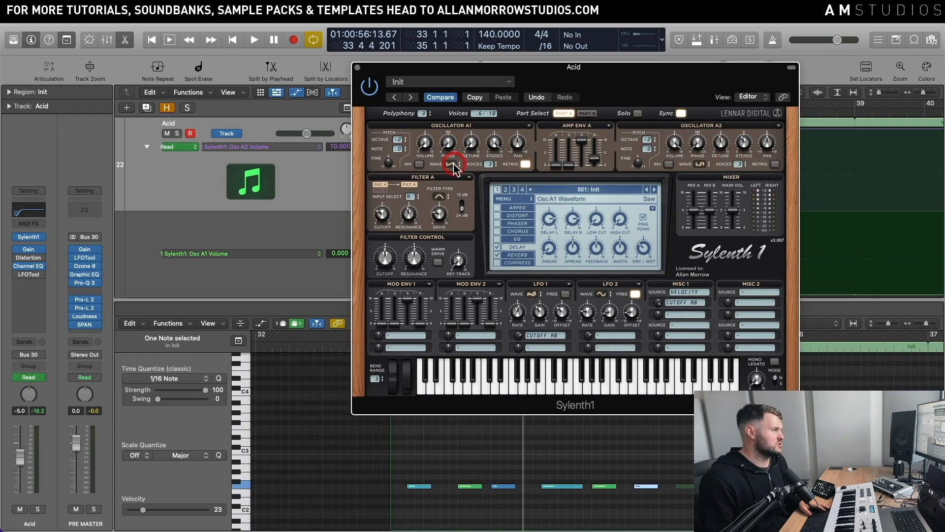
pyautogui.click(484, 148)
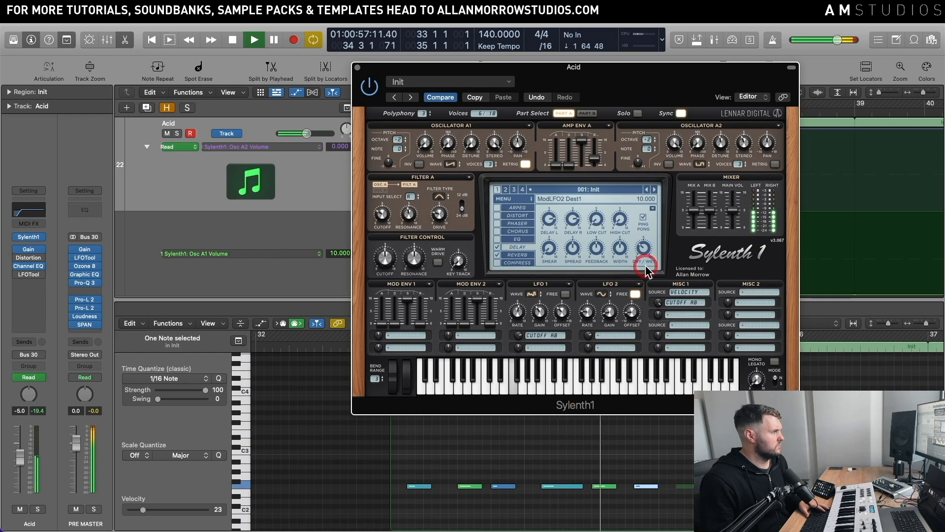
pyautogui.moveTo(649, 248)
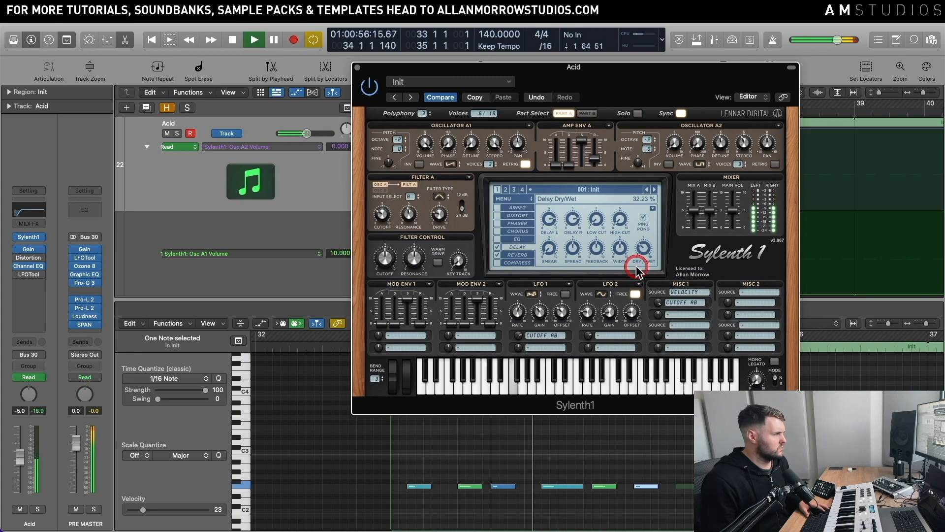
pyautogui.press('space')
# - Set the lengthened note's velocity to 62, switch oscillator A1 to Quarter Pulse and audition the loop
pyautogui.click(558, 486)
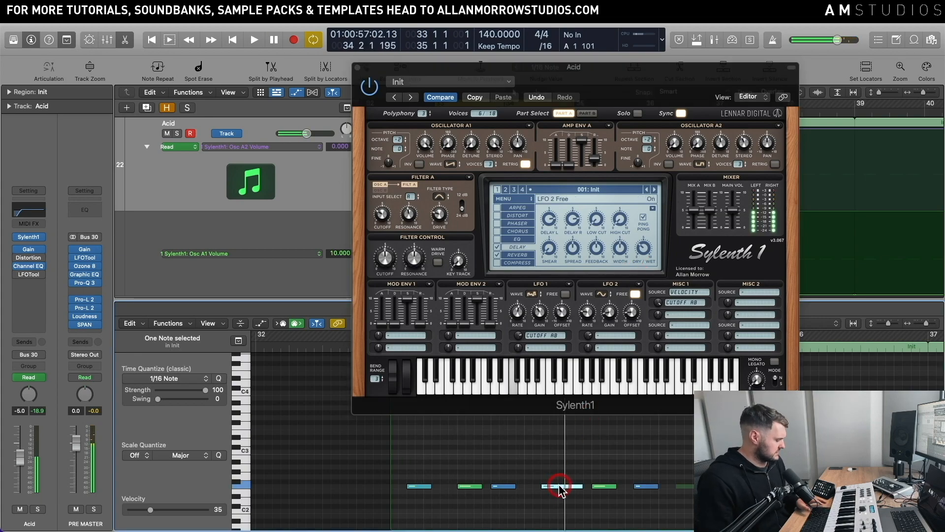
pyautogui.moveTo(560, 489); pyautogui.dragTo(561, 453)
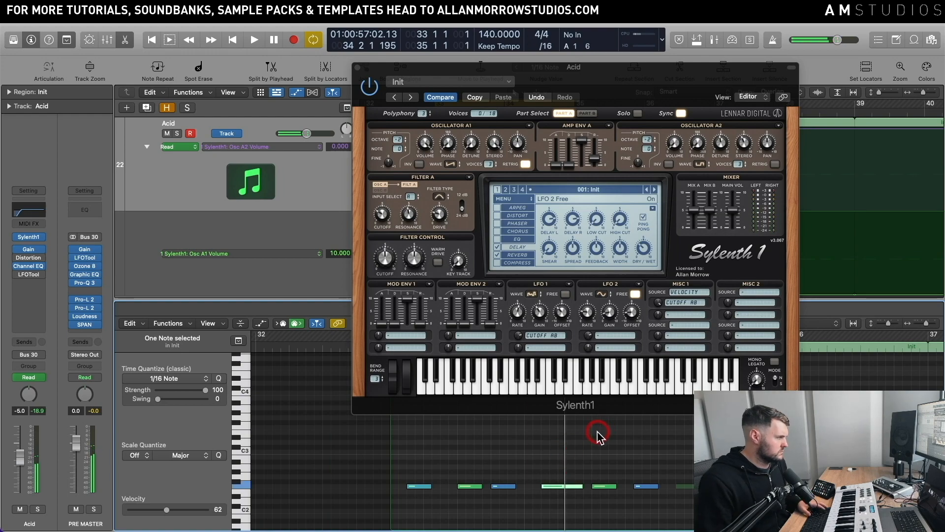
pyautogui.click(456, 166)
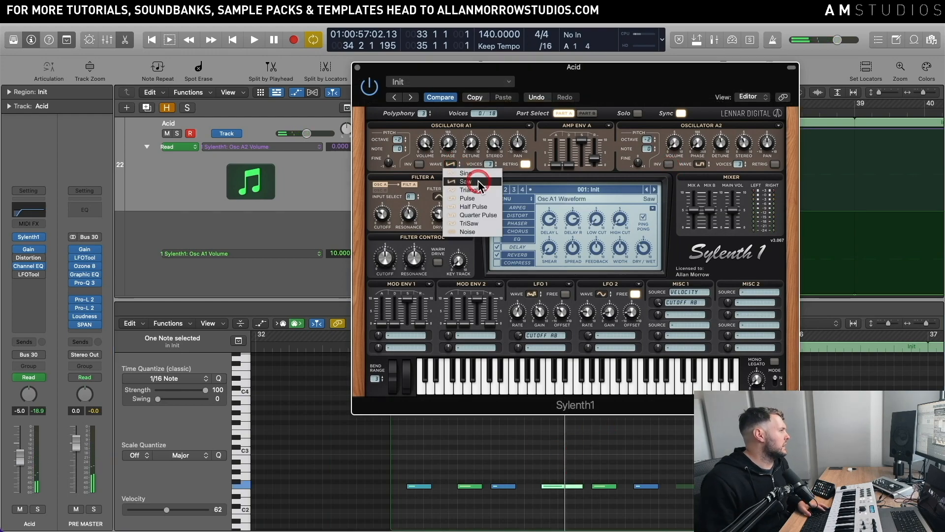
pyautogui.click(499, 218)
pyautogui.press('space')
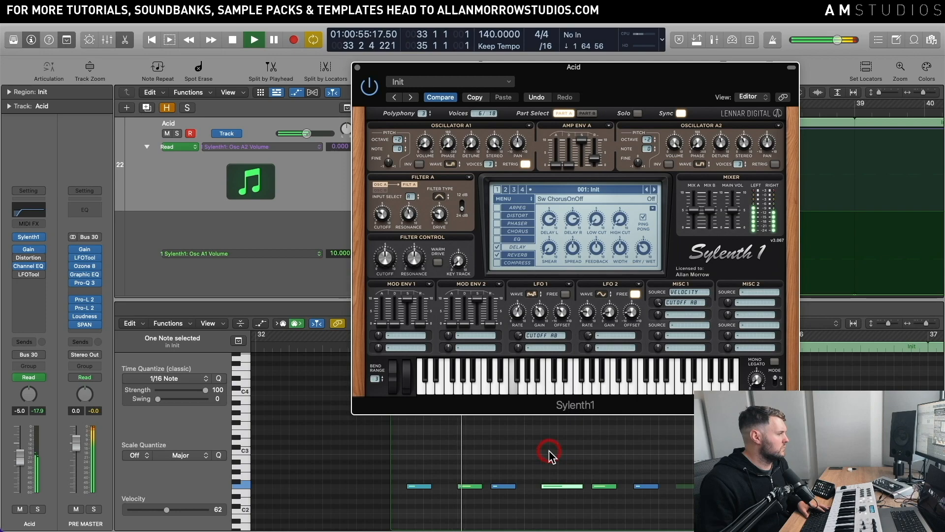
pyautogui.press('space')
# - Shorten the velocity-62 note to a length of 0 0 3 80 and close the synth window
pyautogui.click(580, 488)
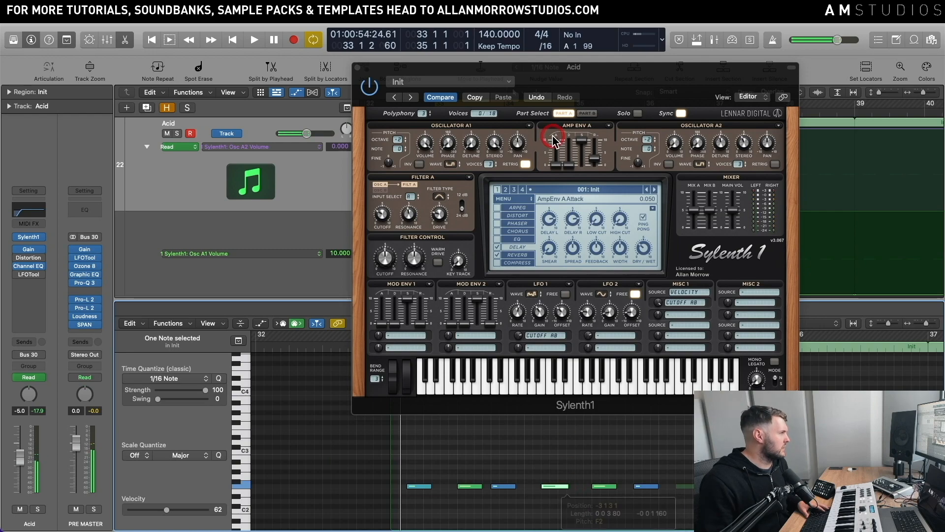
pyautogui.moveTo(435, 63); pyautogui.dragTo(433, 144)
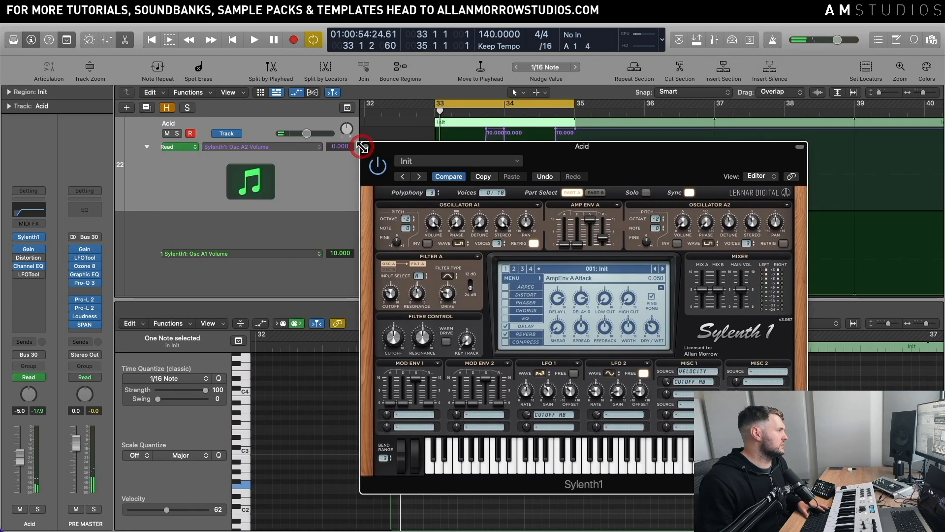
pyautogui.click(357, 147)
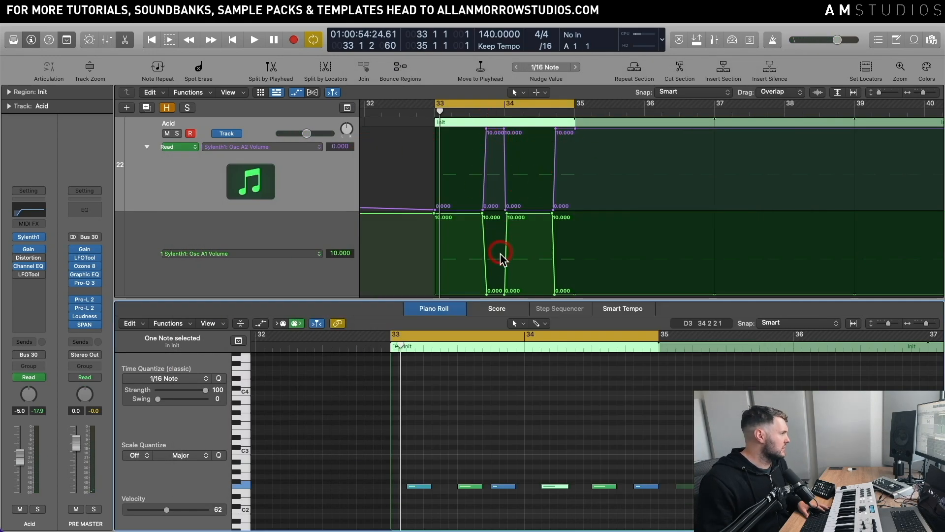
pyautogui.moveTo(489, 295); pyautogui.dragTo(473, 293)
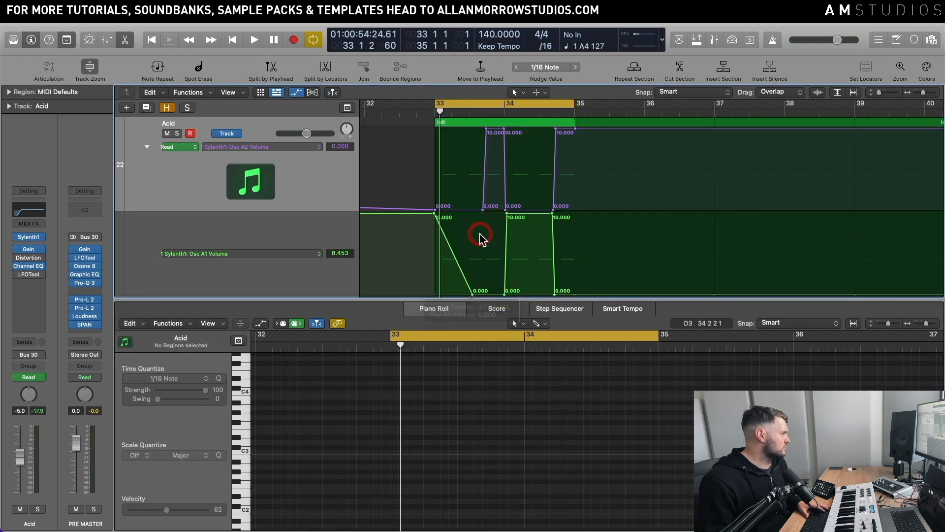
pyautogui.press('super+z')
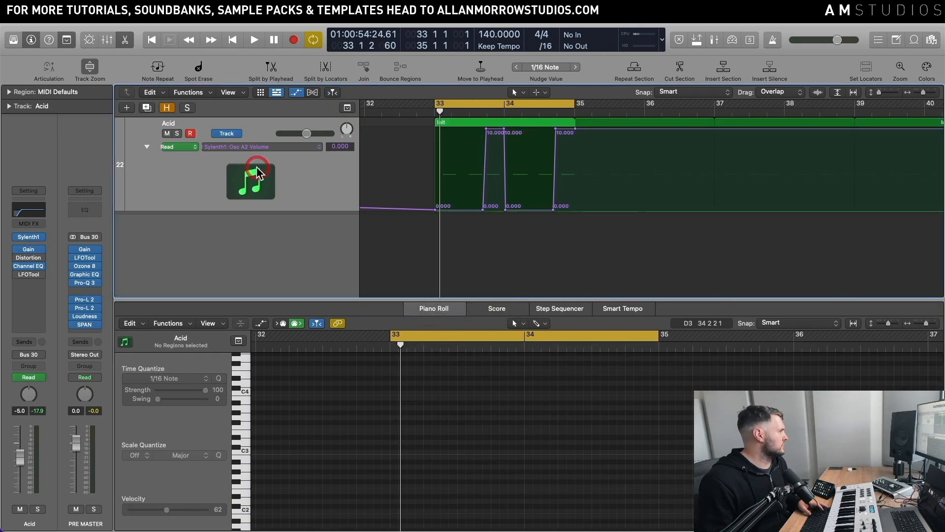
pyautogui.click(149, 149)
pyautogui.click(148, 184)
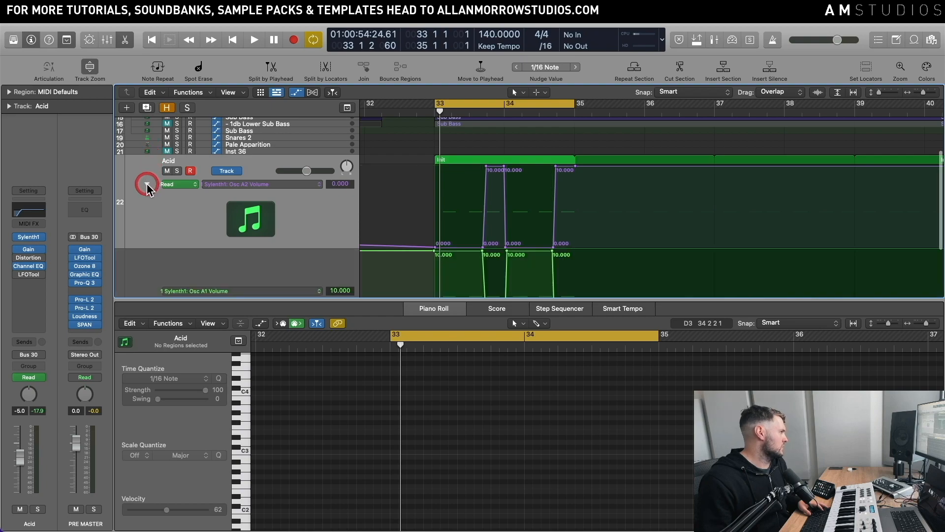
# - Move the first drop in the Osc A1 Volume automation earlier in bar 33, as a vertical step at 33 2 3 207
pyautogui.scroll(-3, 556, 228)
pyautogui.scroll(-1, 517, 249)
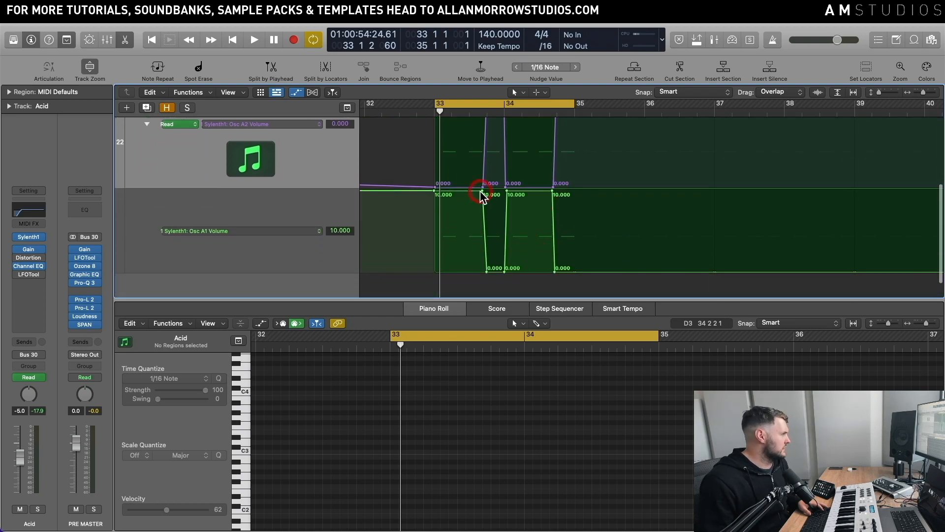
pyautogui.moveTo(482, 196); pyautogui.dragTo(464, 192)
pyautogui.click(485, 272)
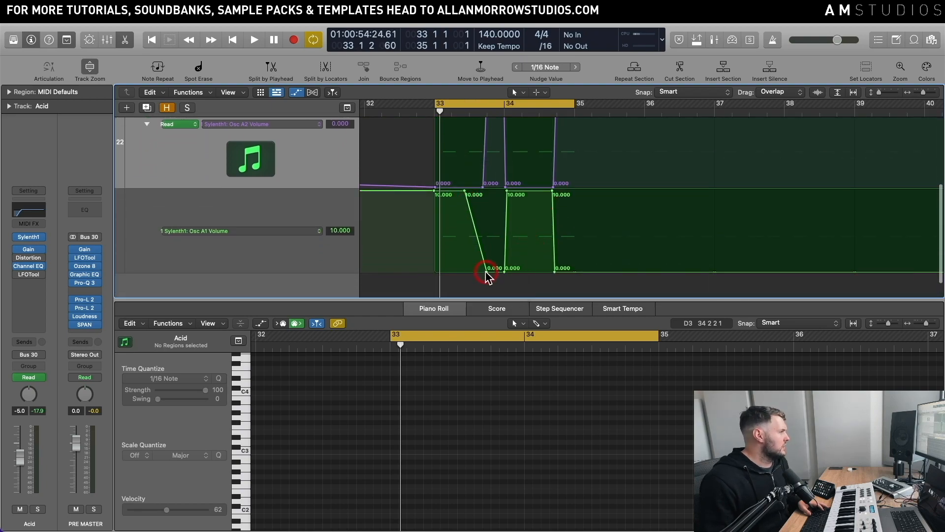
pyautogui.moveTo(486, 271); pyautogui.dragTo(436, 269)
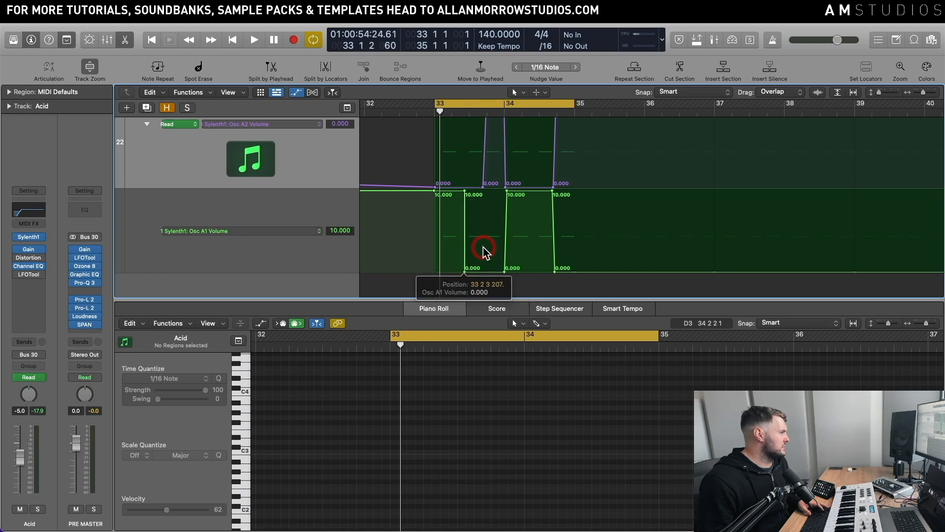
# - Move the first rise in the Osc A2 Volume automation earlier in bar 33 to match the A1 drop
pyautogui.scroll(2, 497, 147)
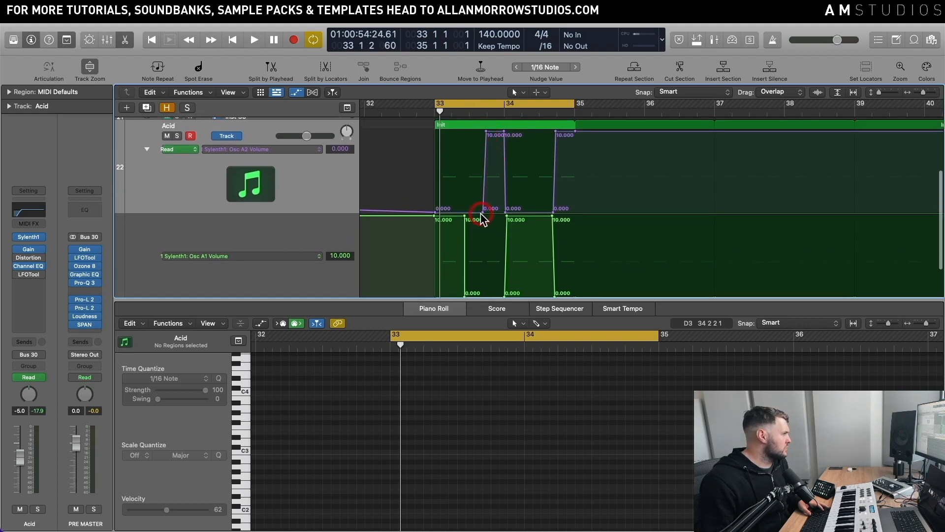
pyautogui.moveTo(481, 216); pyautogui.dragTo(466, 215)
pyautogui.click(486, 133)
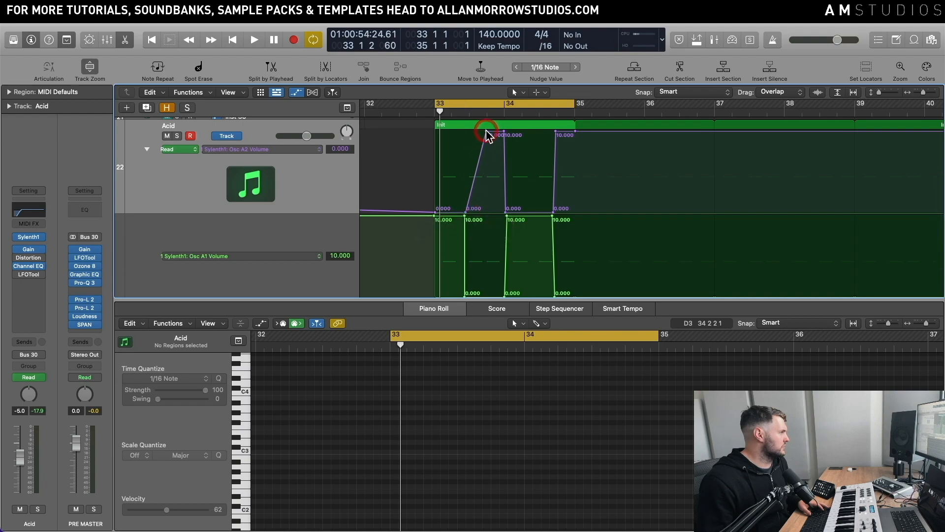
pyautogui.moveTo(486, 133); pyautogui.dragTo(469, 134)
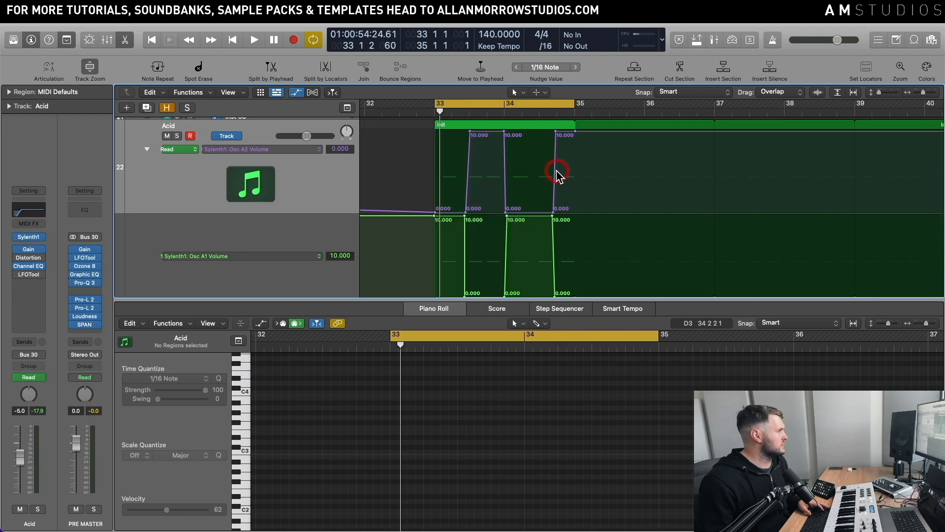
# - Audition the retimed oscillator volume automation in the full mix and look over the synth's settings
pyautogui.scroll(-1, 557, 175)
pyautogui.scroll(-1, 557, 175)
pyautogui.press('space')
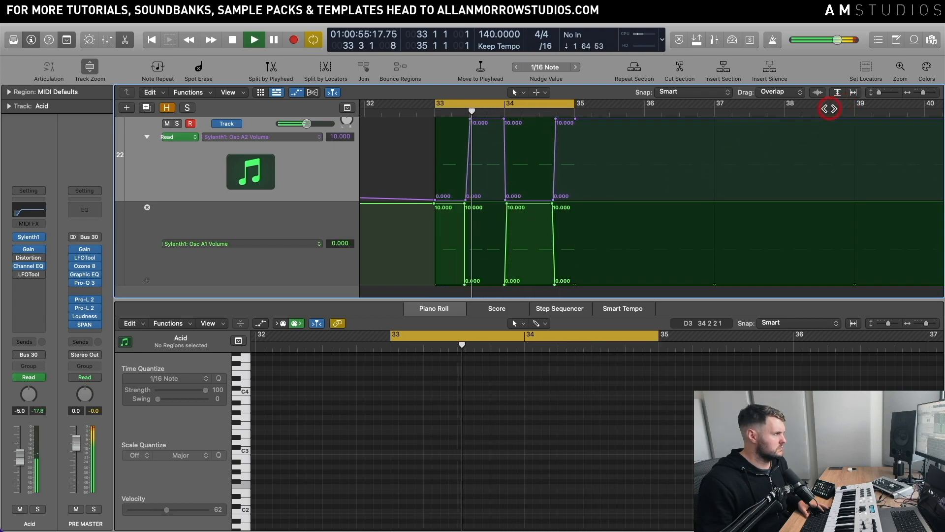
pyautogui.click(282, 224)
pyautogui.click(28, 238)
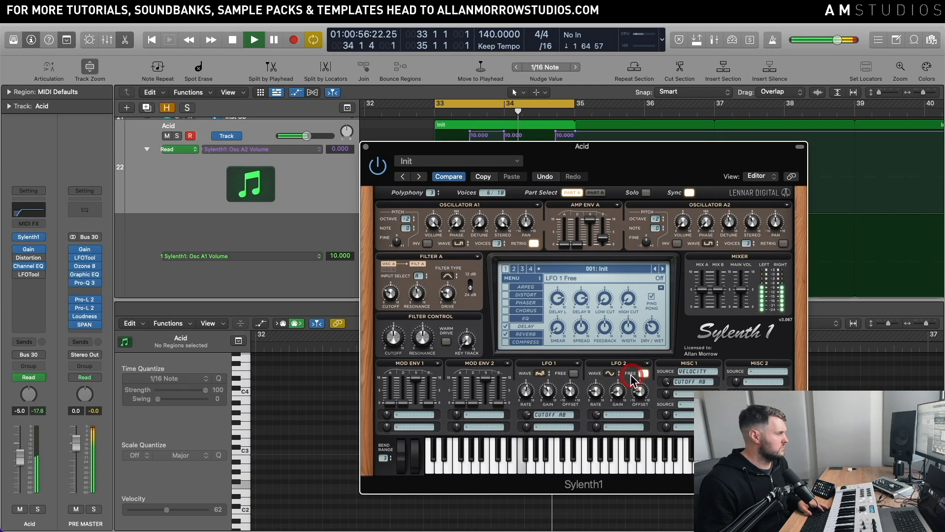
pyautogui.press('space')
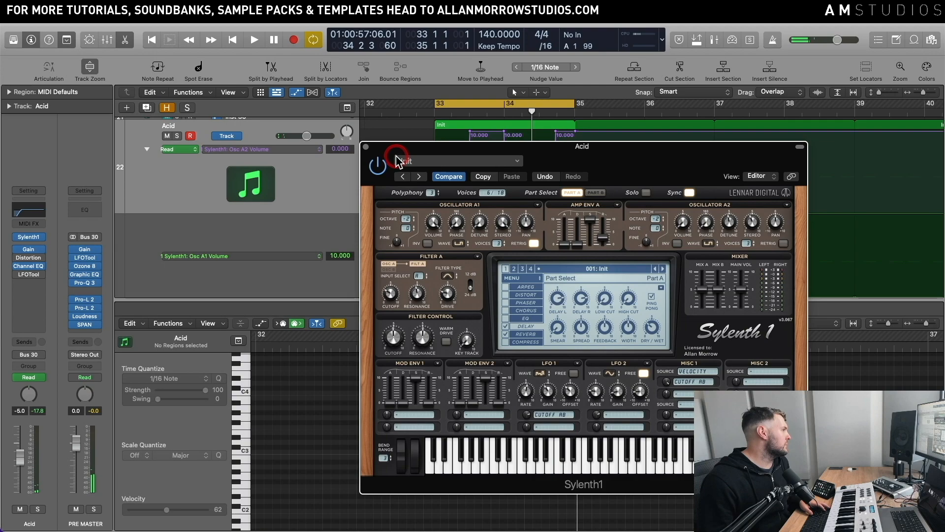
pyautogui.click(365, 147)
pyautogui.scroll(-1, 551, 235)
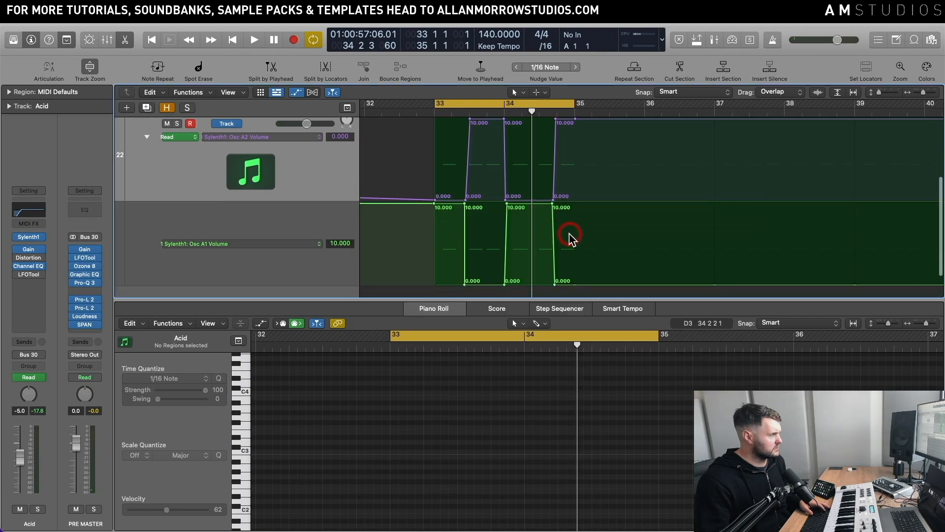